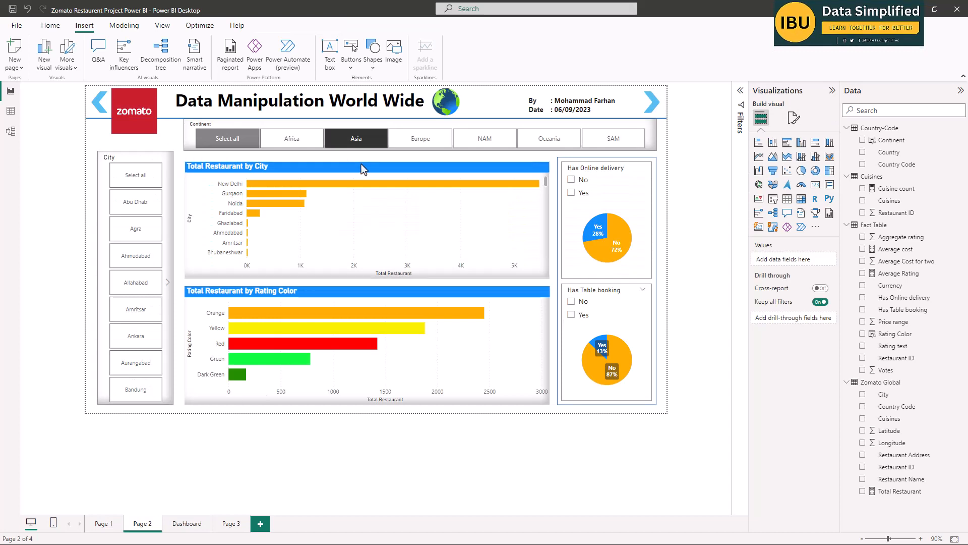
Look through the finished Zomato report's pages, including Page 2, the Dashboard, Page 1 and Page 3.
ctrl+click(650, 108)
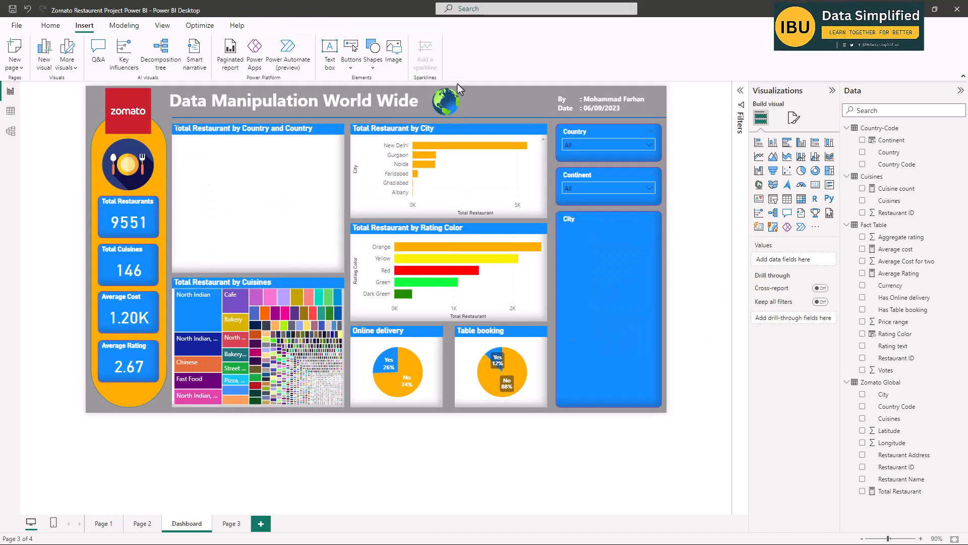
click(141, 524)
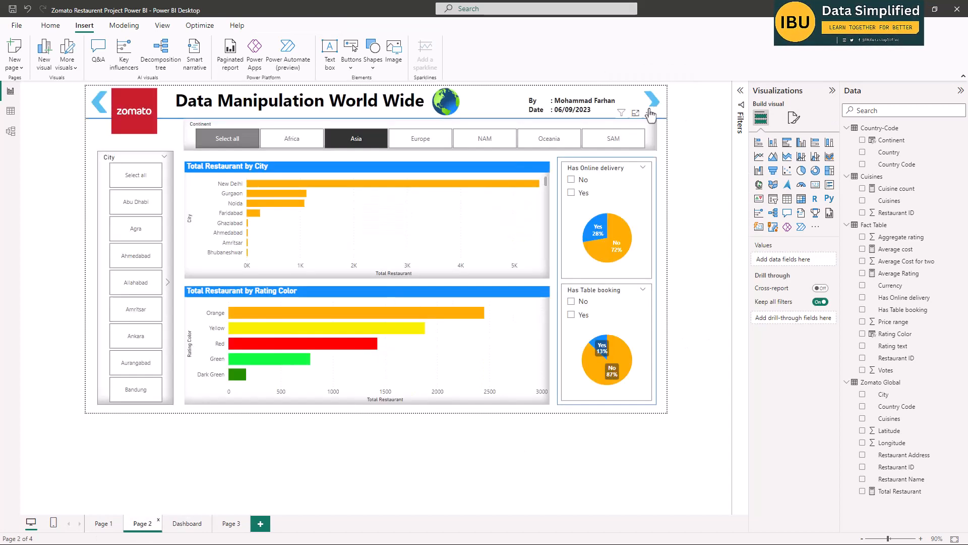
ctrl+click(100, 107)
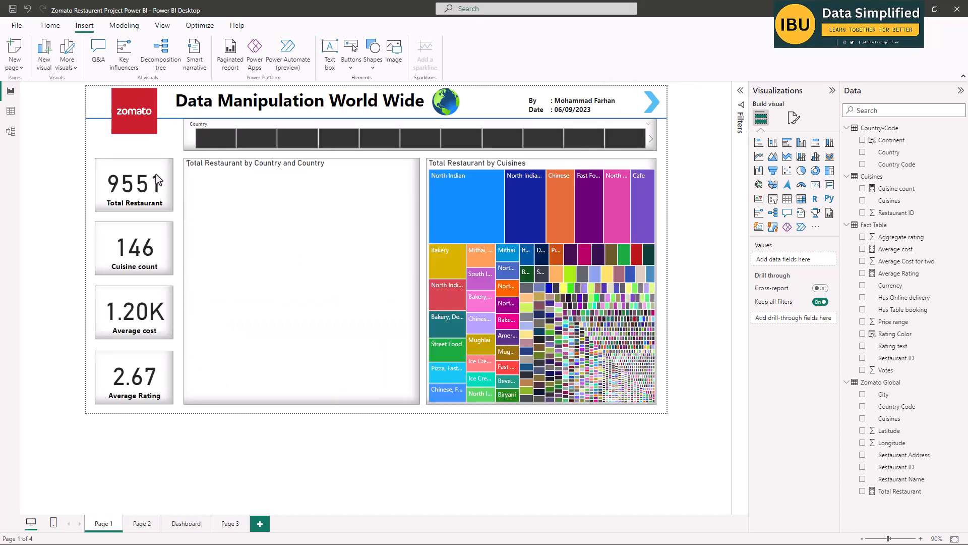
click(231, 523)
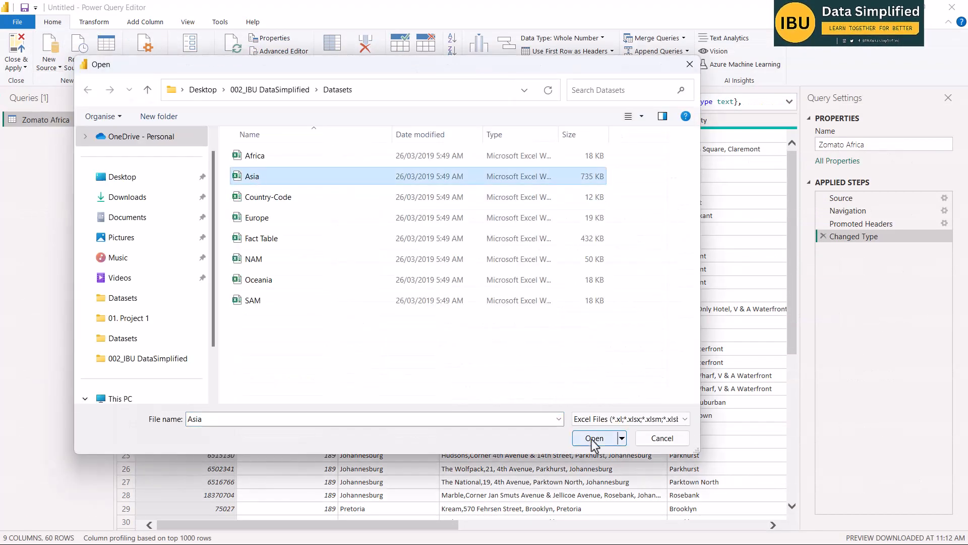
Open the Asia Excel workbook from the Datasets folder as an additional data source.
click(618, 438)
click(246, 157)
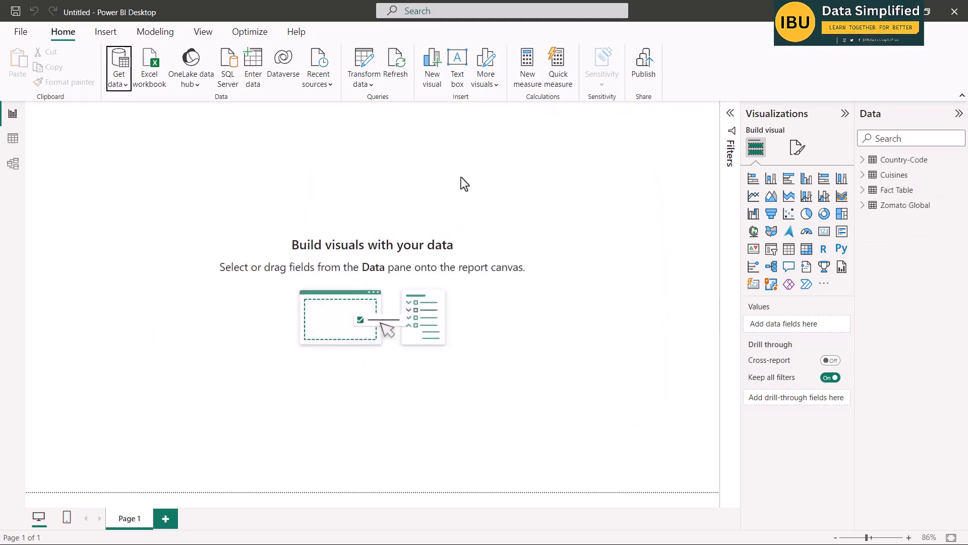
Examine the relationships between the Country-Code, Zomato Global, Fact Table and Cuisines tables in the data model, with the properties hidden.
click(13, 166)
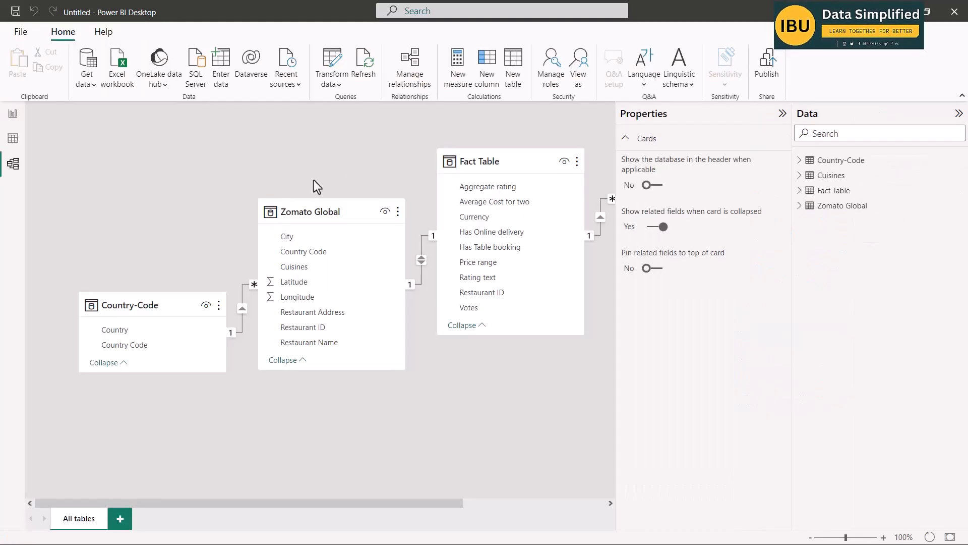
click(782, 113)
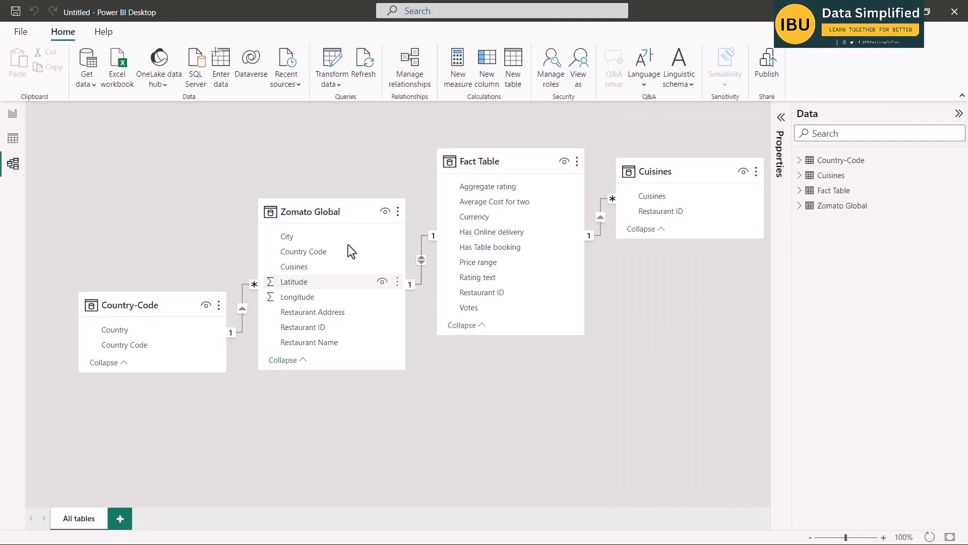
click(146, 286)
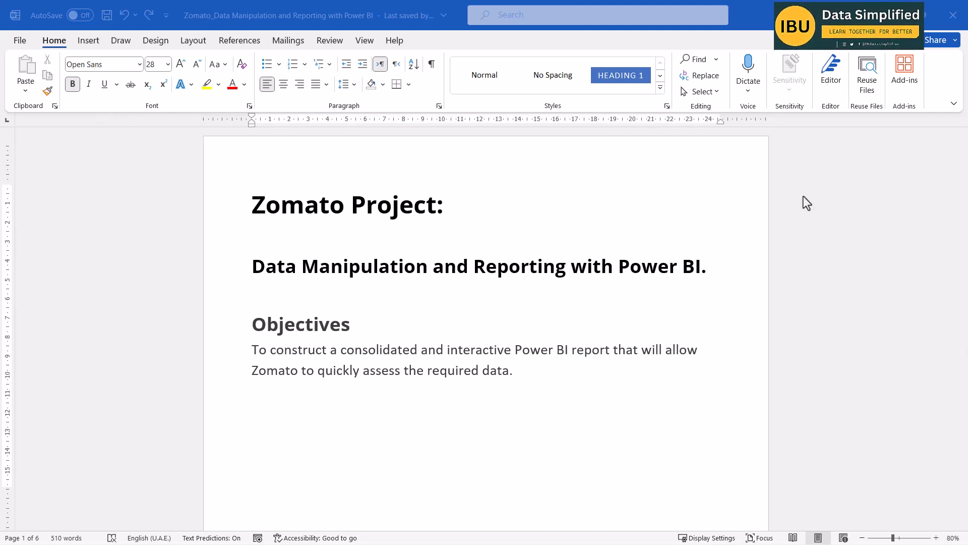
Switch to the Word project brief and read its title, objectives, description and numbered client requirements.
drag(228, 168, 483, 240)
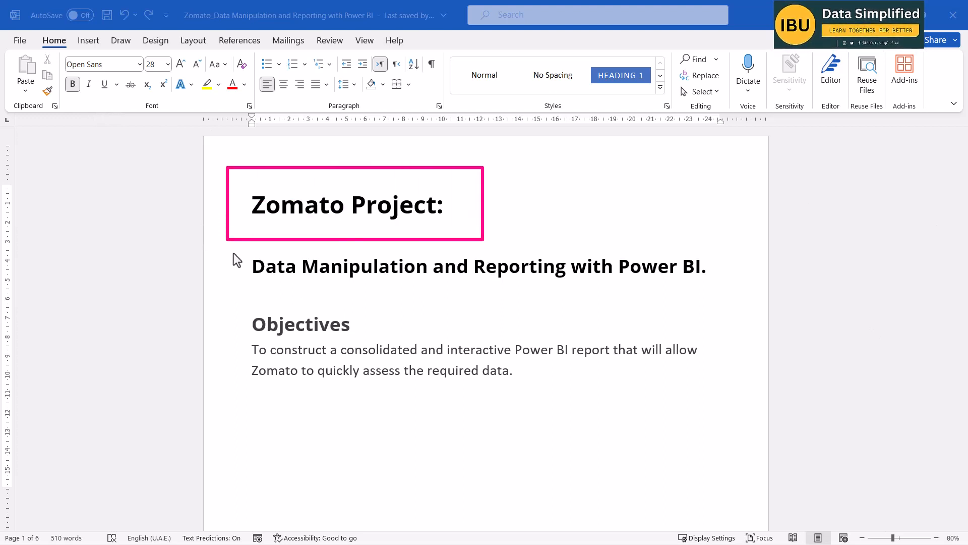
drag(231, 247, 725, 291)
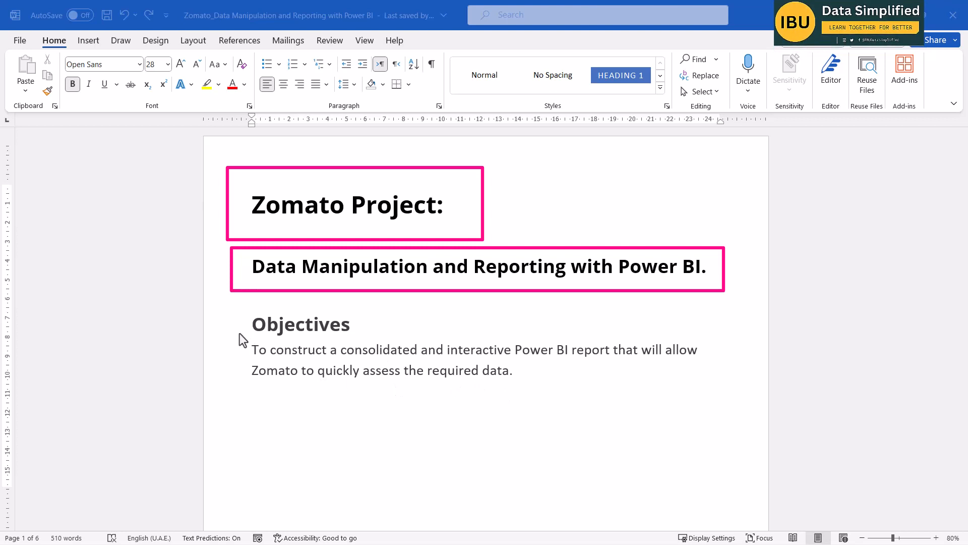
mouse_move(240, 334)
mouse_down()
mouse_move(622, 399)
mouse_move(722, 389)
mouse_up()
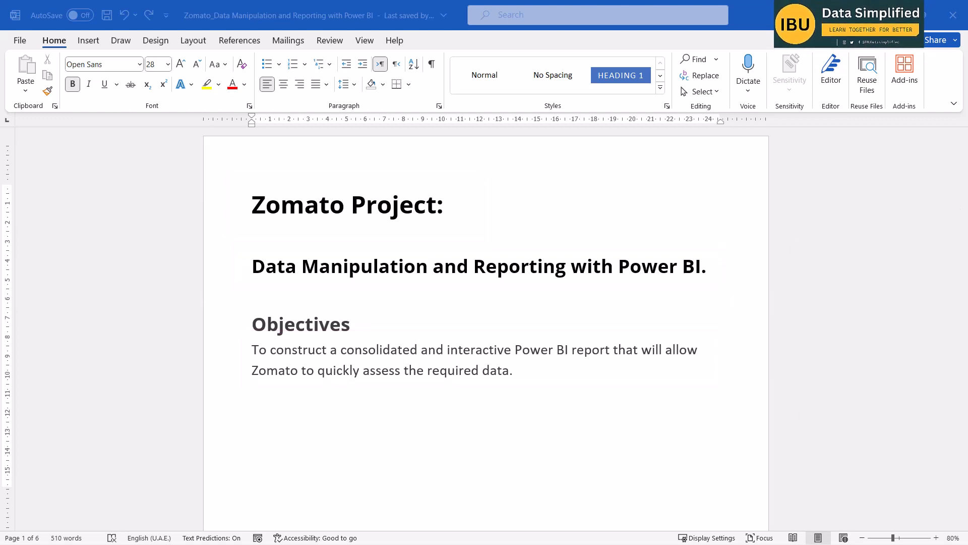
scroll(536, 428, down, 8)
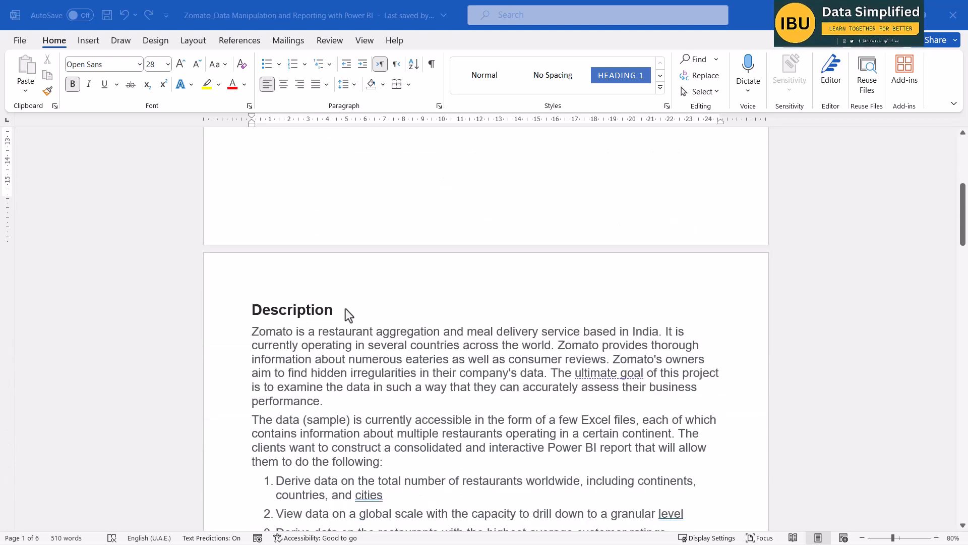
scroll(349, 314, down, 2)
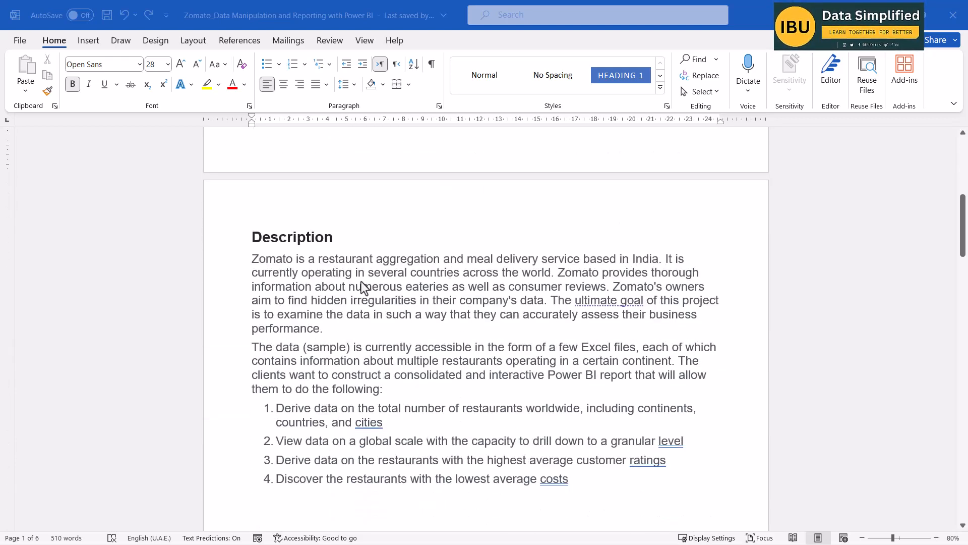
scroll(443, 261, down, 1)
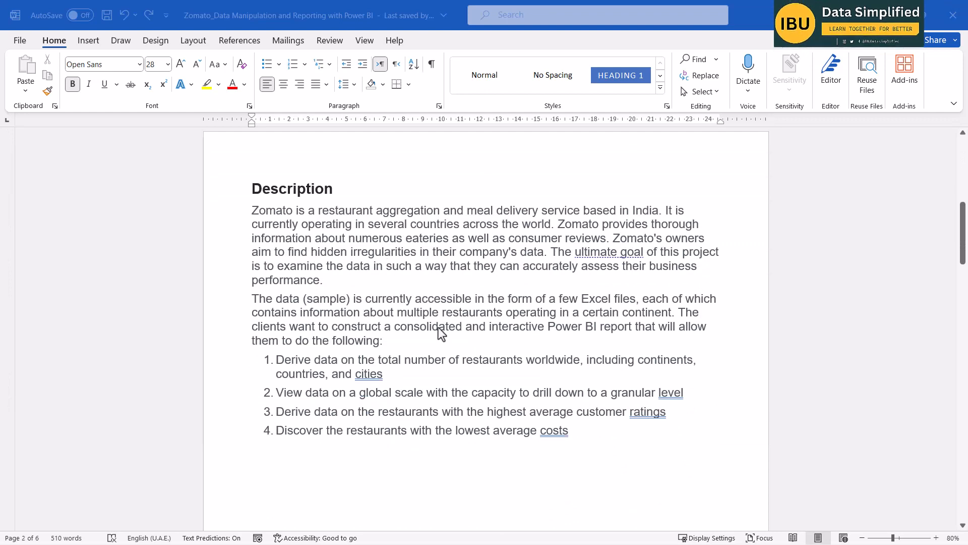
scroll(454, 280, down, 5)
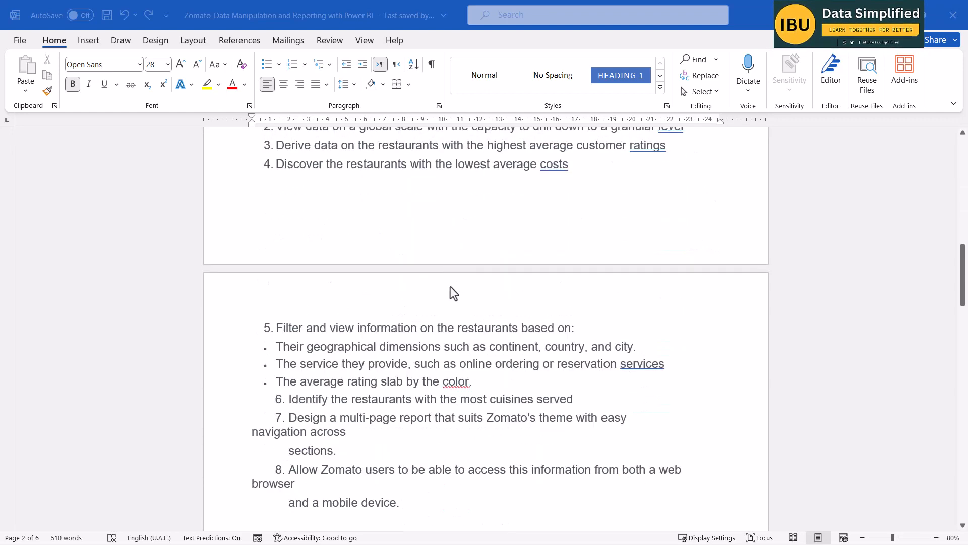
scroll(452, 292, down, 2)
scroll(434, 296, down, 2)
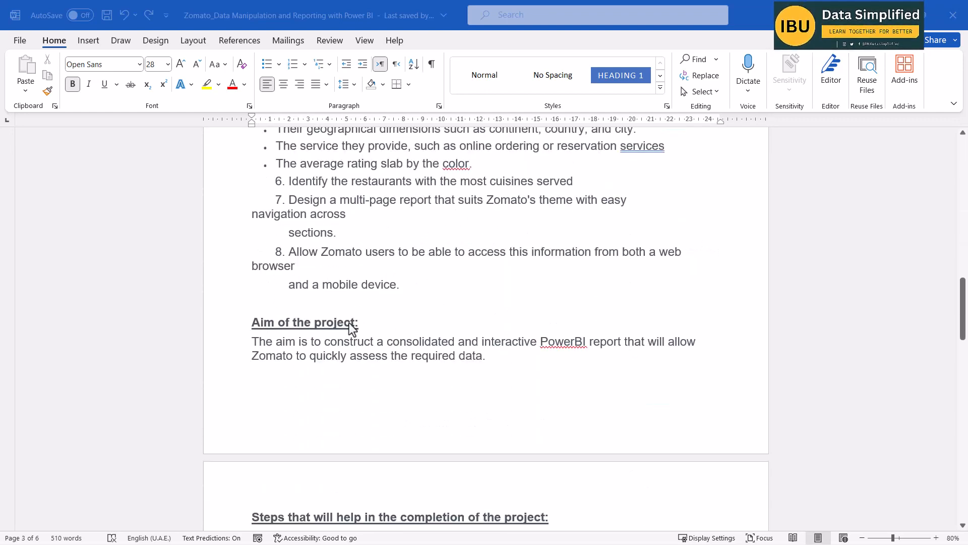
Review the project's aim and the listed steps for completing it, from Excel data import through data transformation.
scroll(426, 311, down, 2)
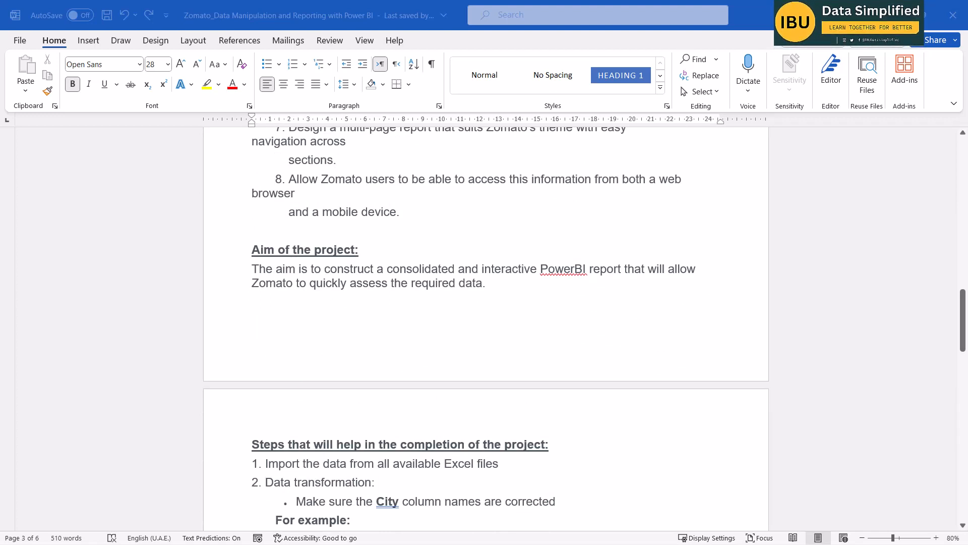
mouse_move(229, 231)
mouse_down()
mouse_move(746, 290)
mouse_move(738, 326)
mouse_up()
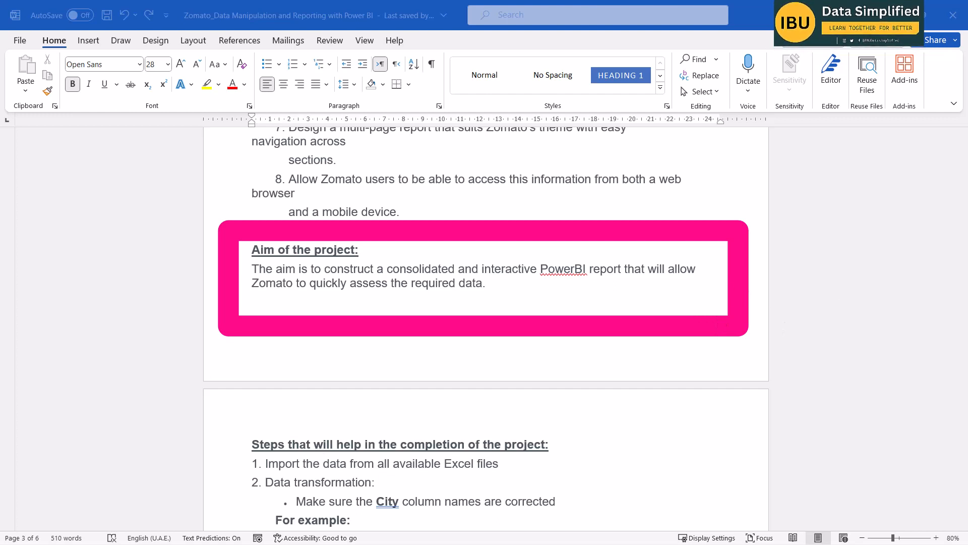
key(Escape)
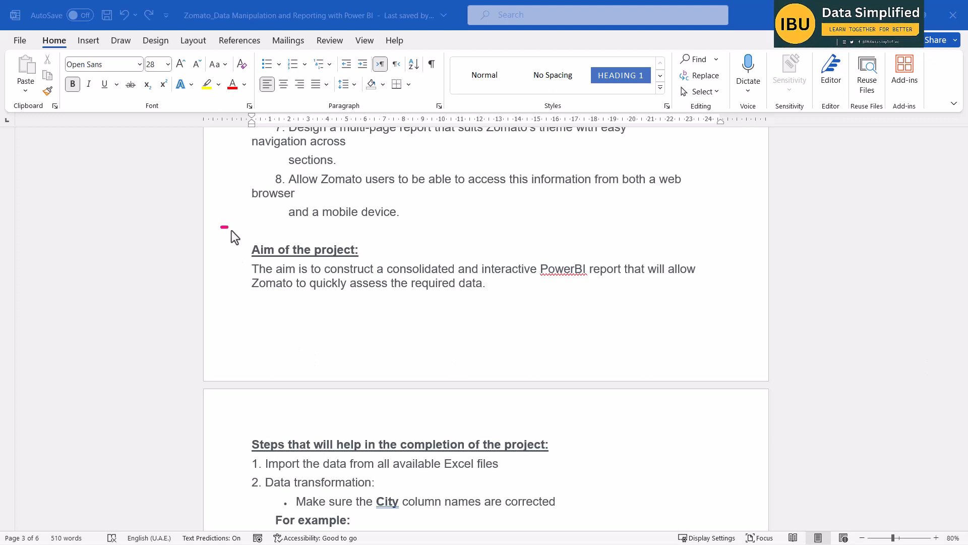
drag(231, 231, 709, 315)
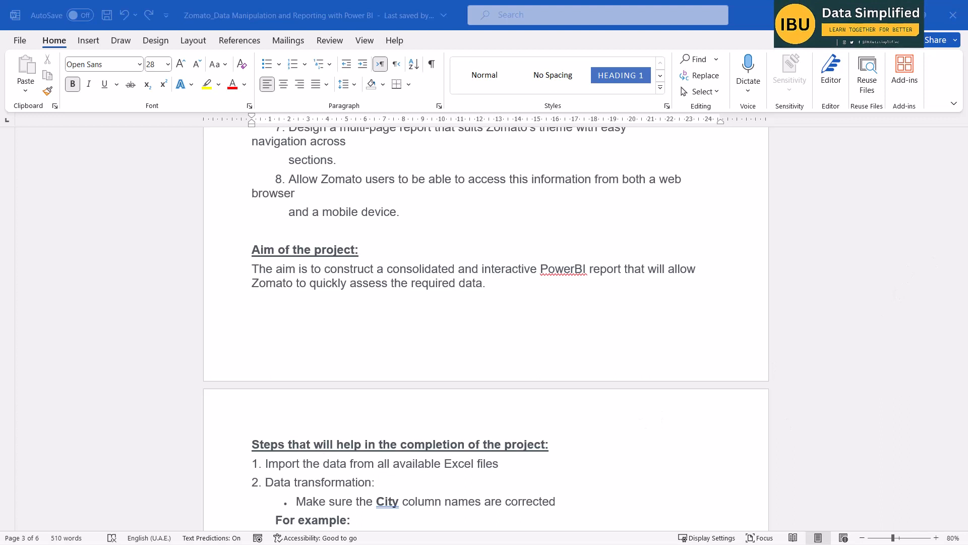
scroll(530, 411, down, 5)
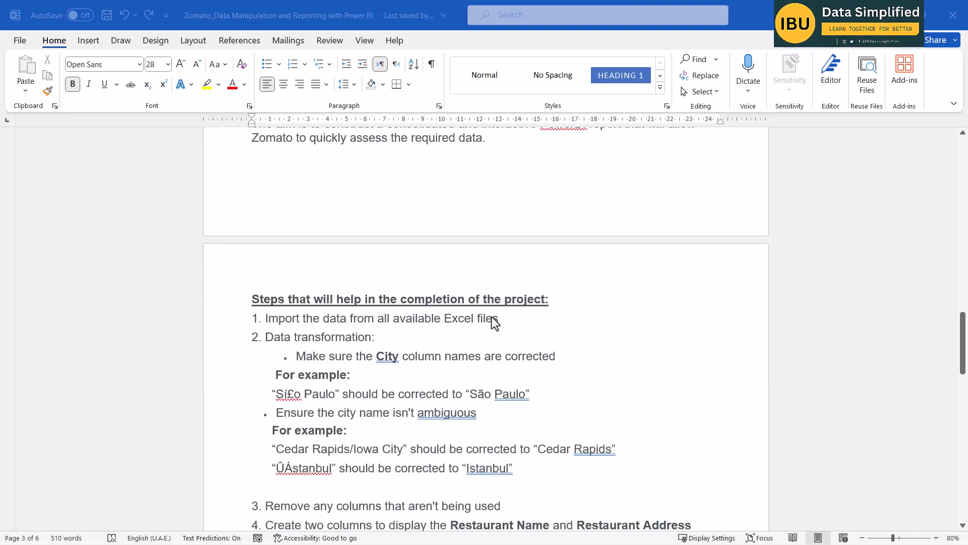
scroll(485, 282, down, 1)
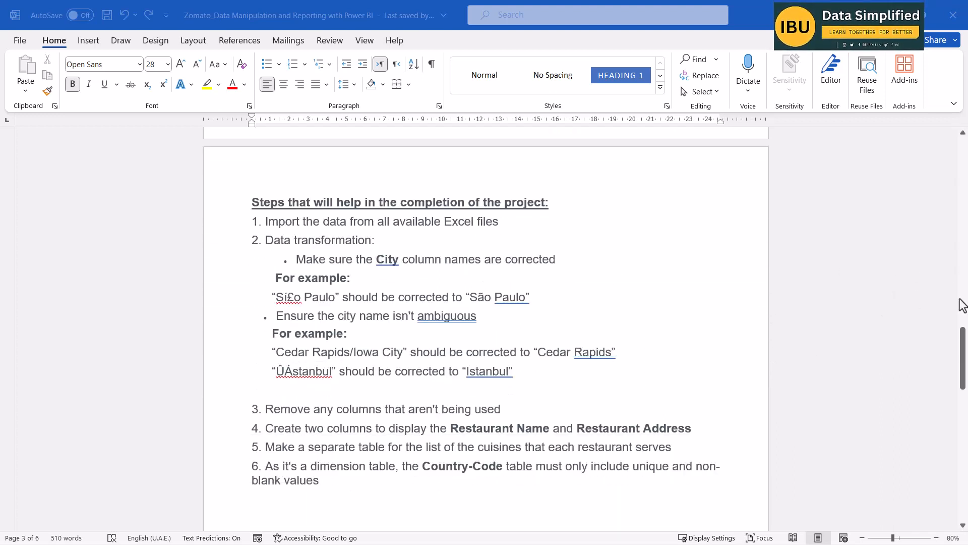
scroll(470, 323, down, 2)
scroll(470, 325, up, 1)
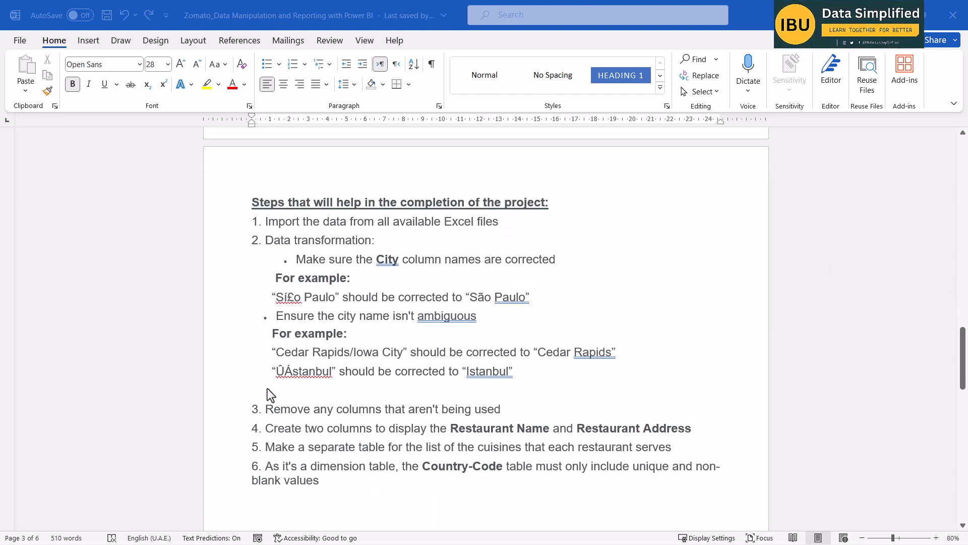
drag(241, 175, 572, 212)
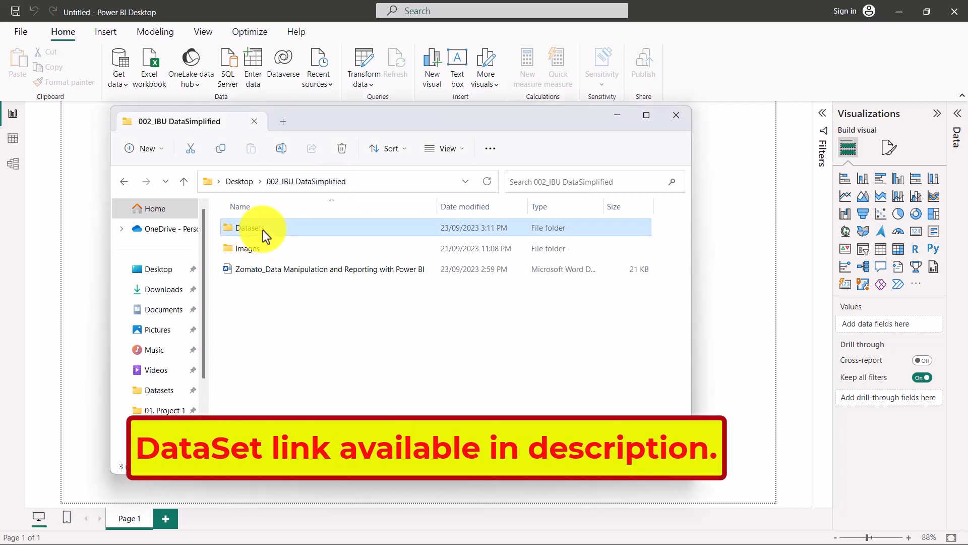
Open the Datasets folder inside 002_IBU DataSimplified, review its Excel workbooks, and move the folder window out of the way.
double_click(263, 230)
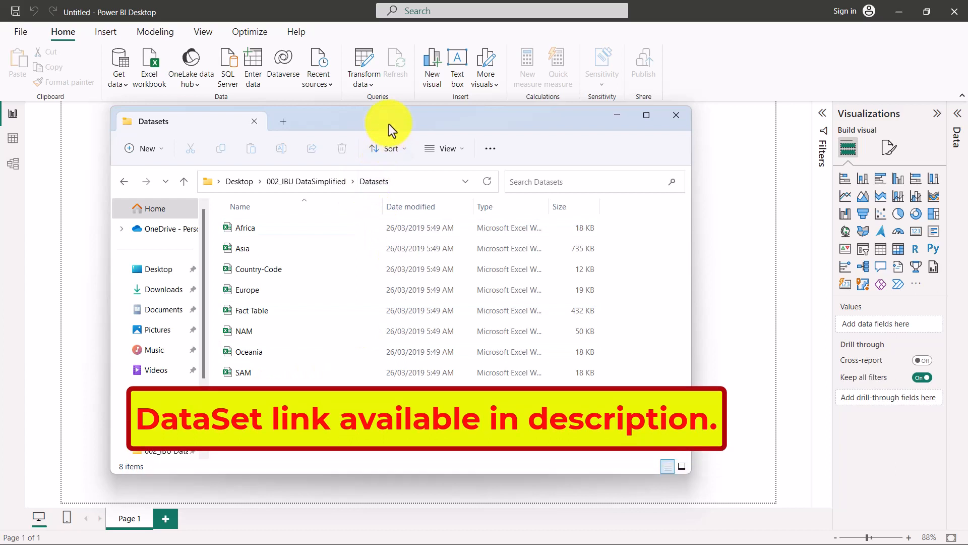
drag(390, 124, 398, 105)
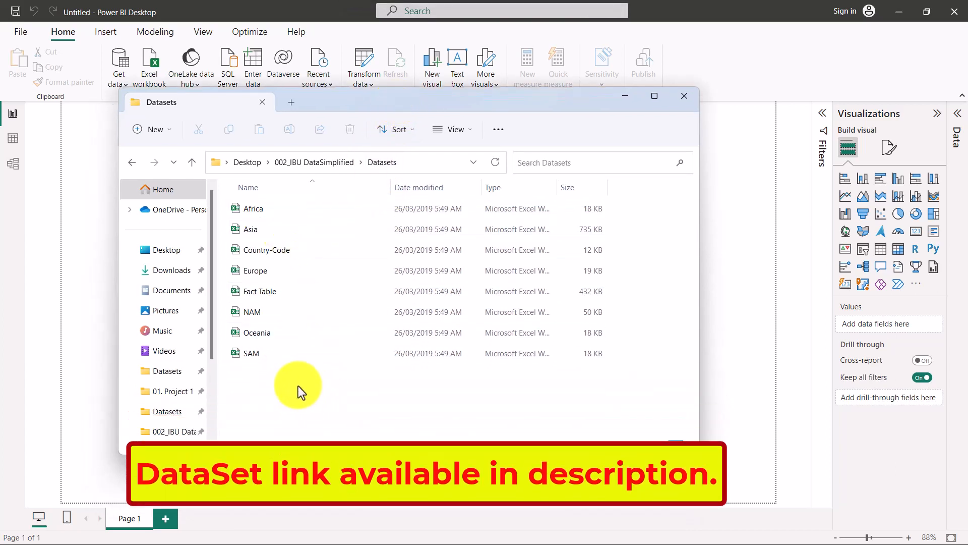
drag(303, 391, 245, 207)
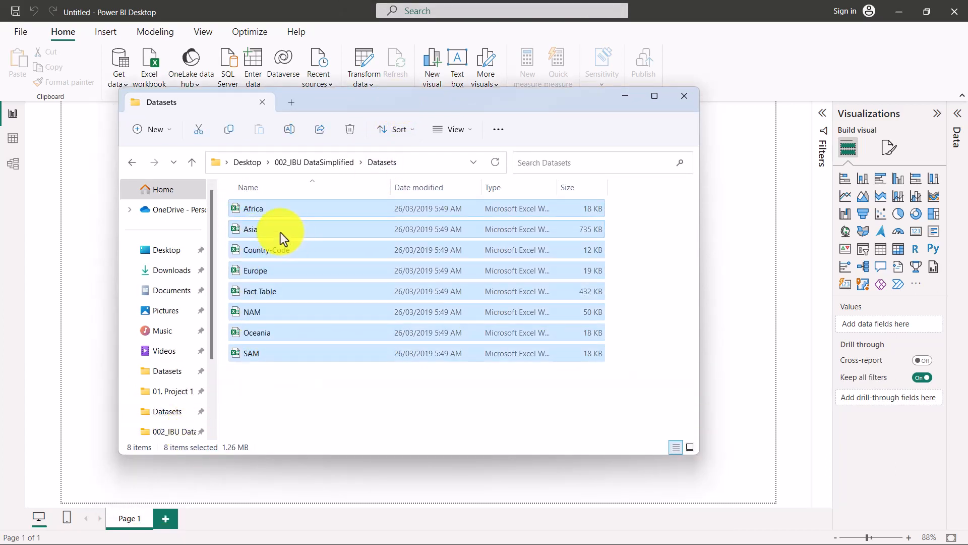
click(301, 399)
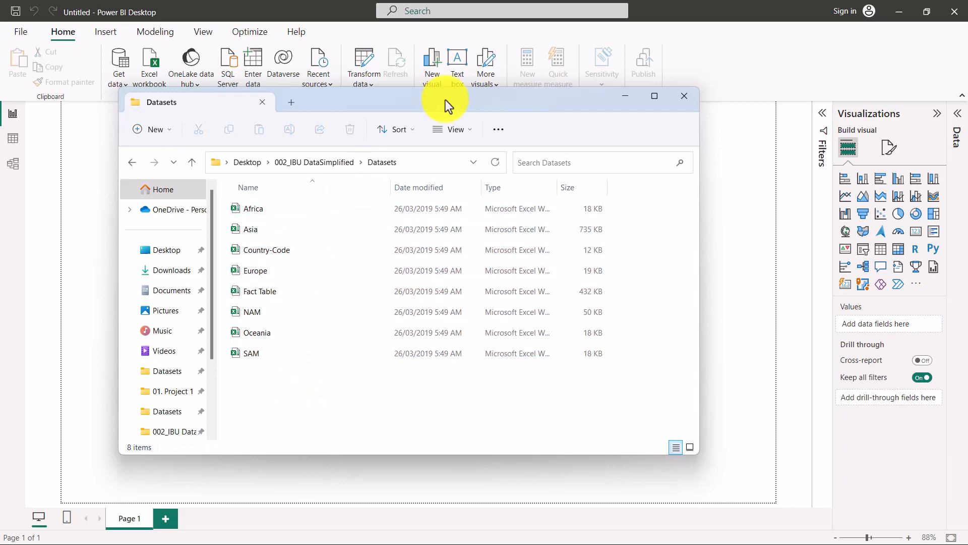
drag(446, 100, 467, 99)
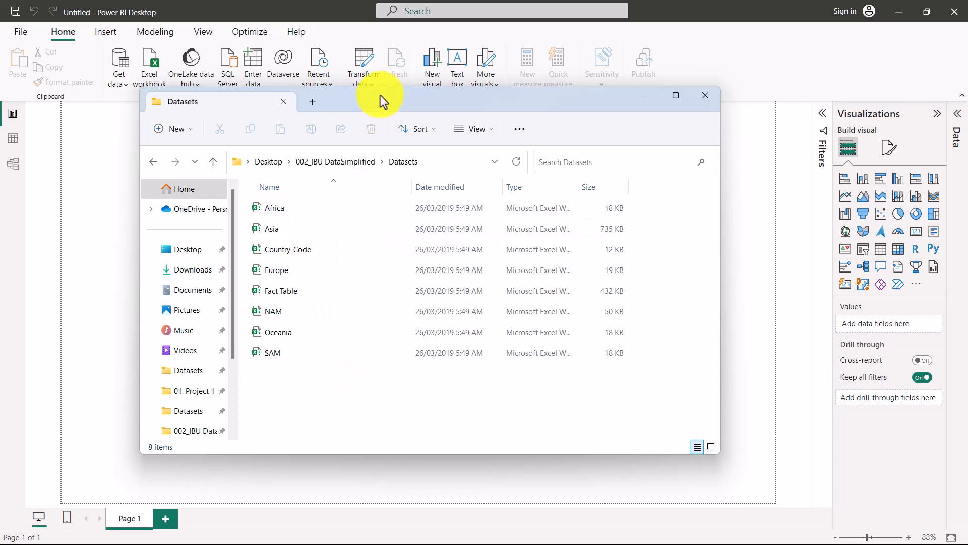
drag(365, 101, 967, 282)
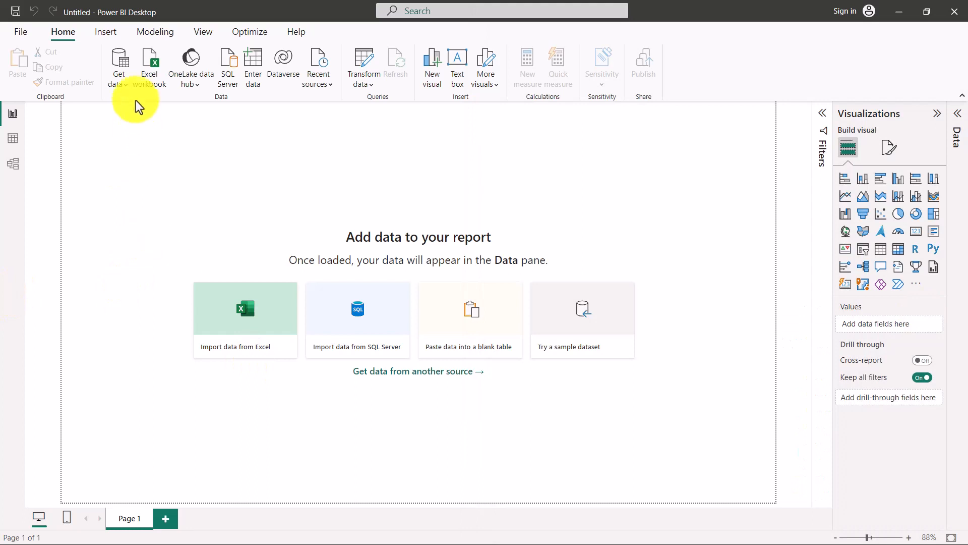
Import the Zomato Africa sheet from the Africa Excel workbook and open it for transformation in the Power Query Editor.
click(120, 82)
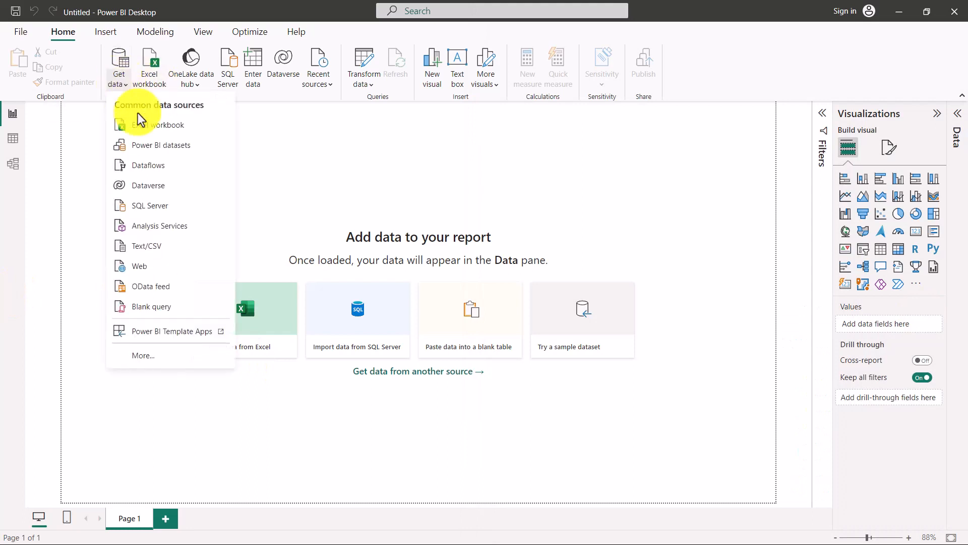
click(151, 126)
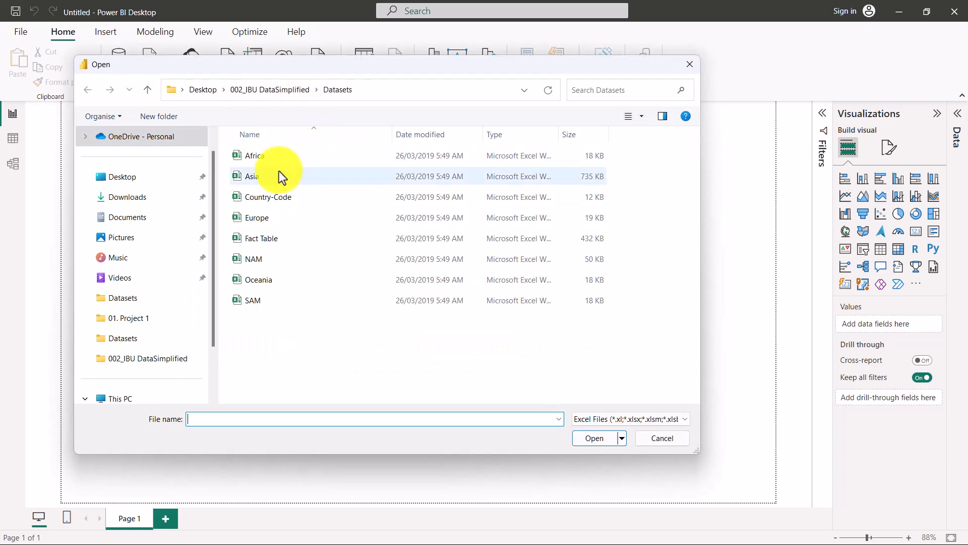
click(270, 157)
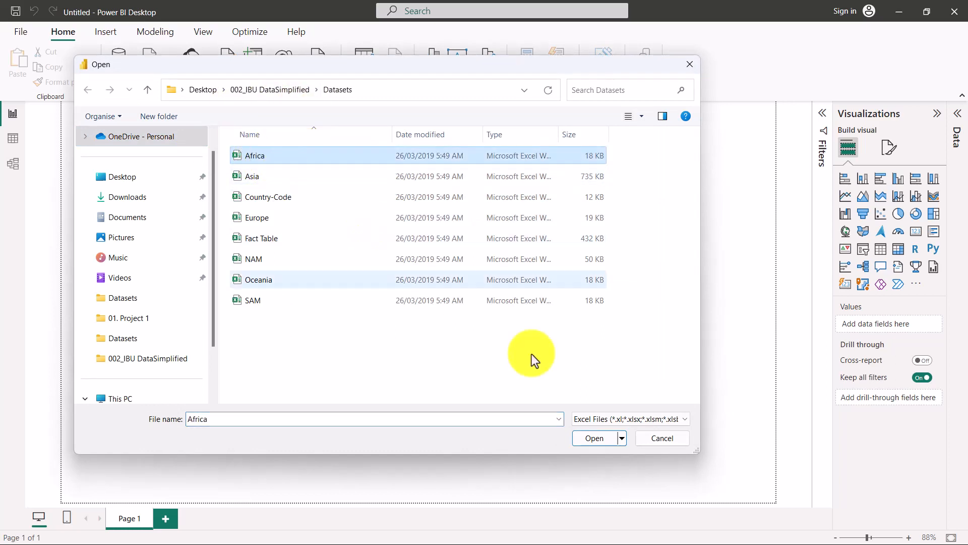
click(597, 444)
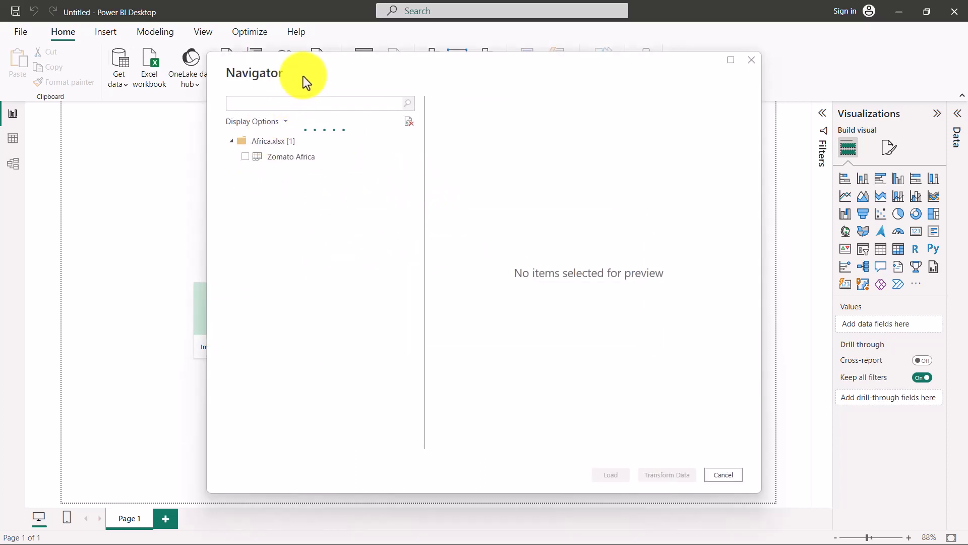
drag(304, 77, 258, 80)
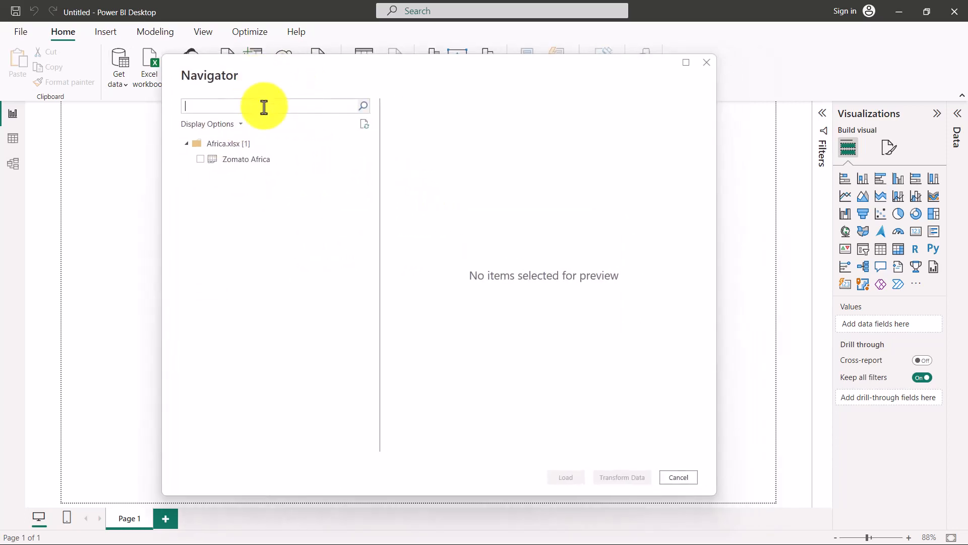
click(200, 159)
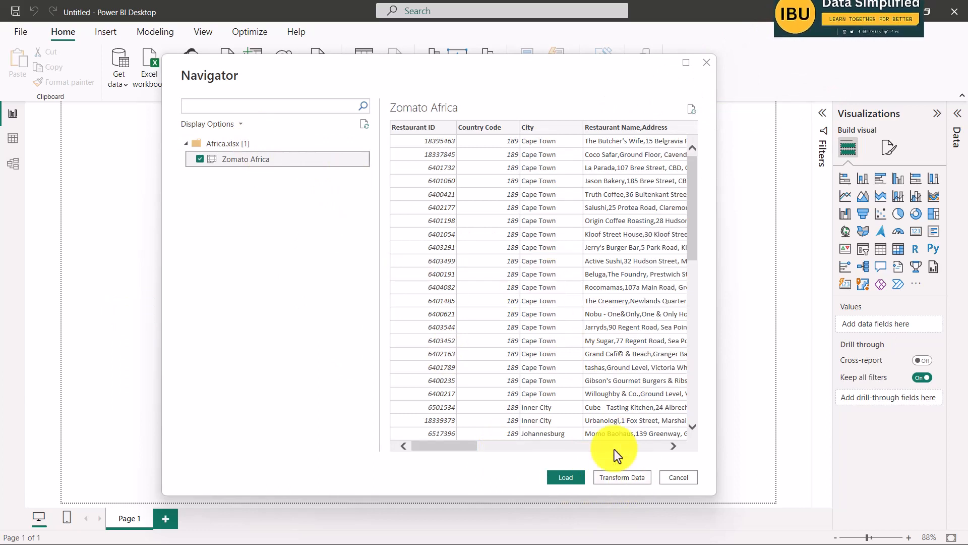
click(625, 477)
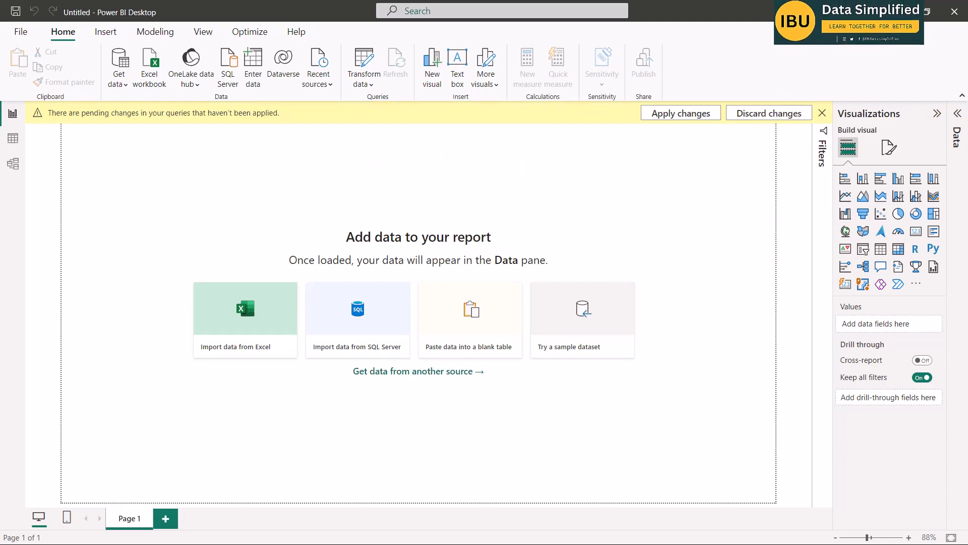
drag(967, 151, 428, 9)
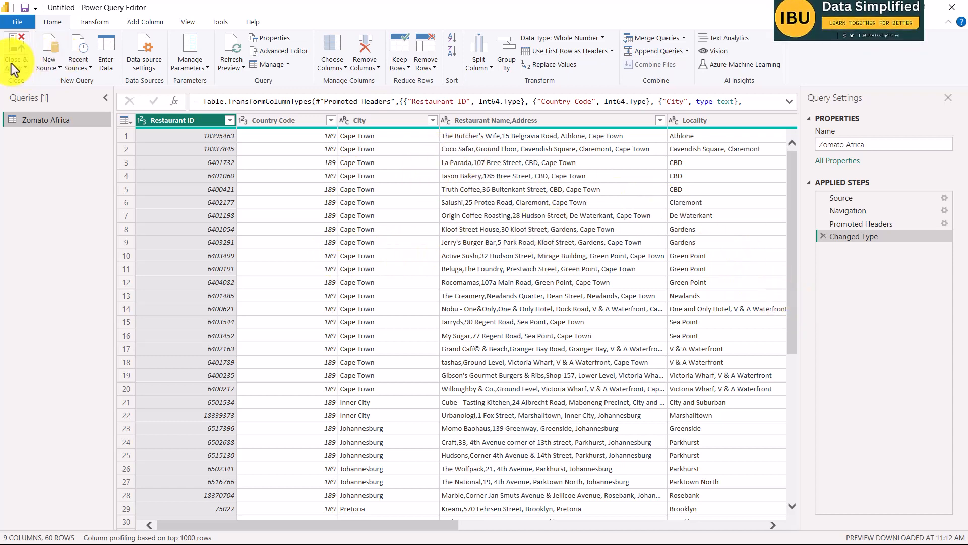
Add the Zomato Asia sheet from the Asia Excel workbook as a new query.
click(50, 62)
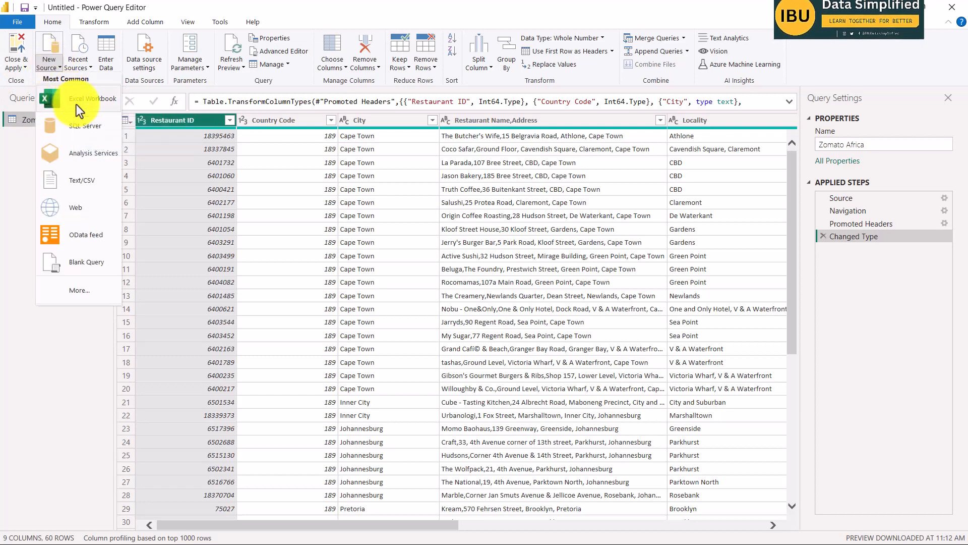
click(76, 102)
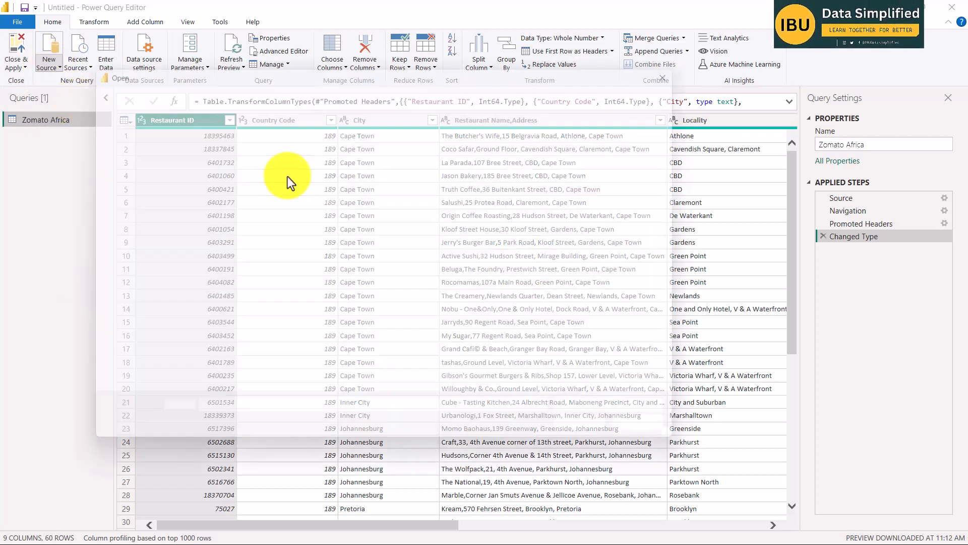
click(254, 179)
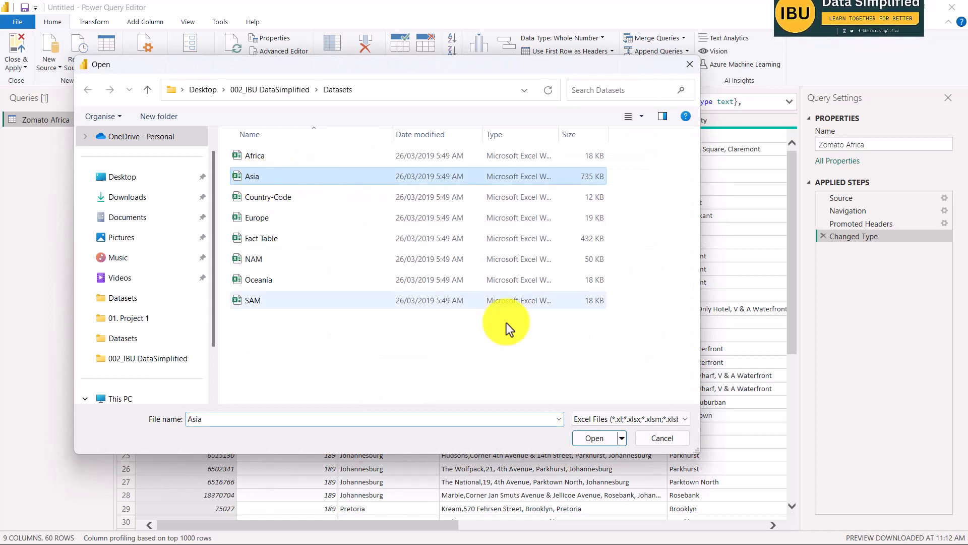
click(592, 438)
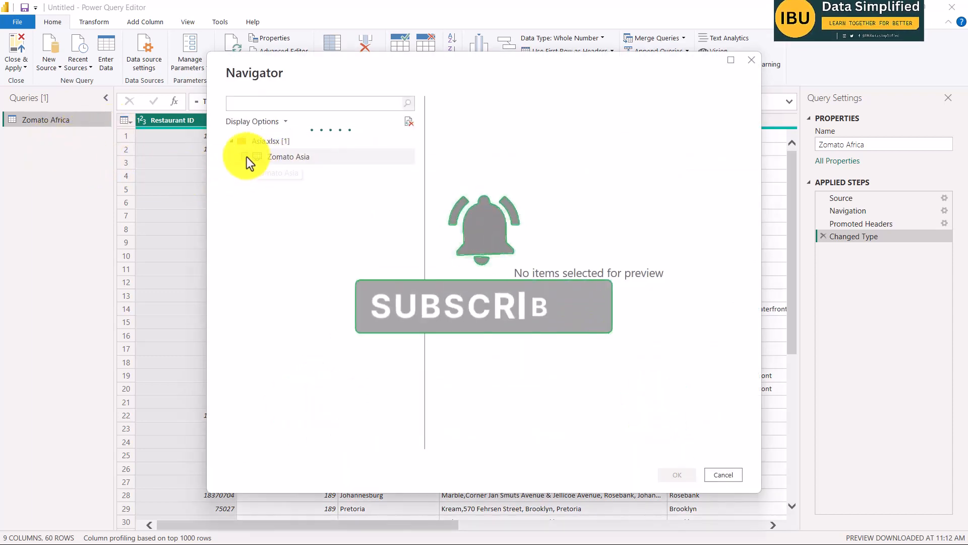
click(245, 157)
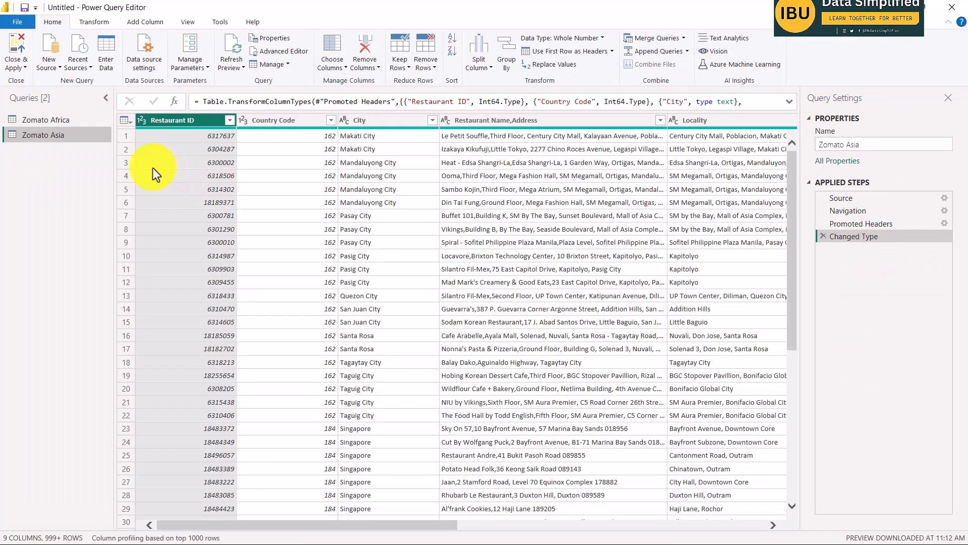
Add the Zomato Europe sheet from the Europe Excel workbook as a new query.
click(73, 62)
click(46, 68)
click(71, 101)
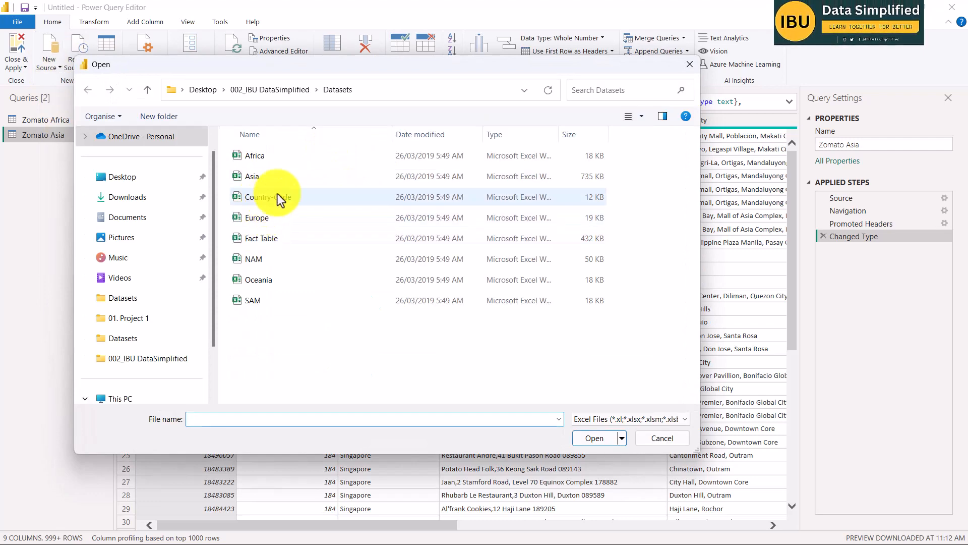
click(254, 220)
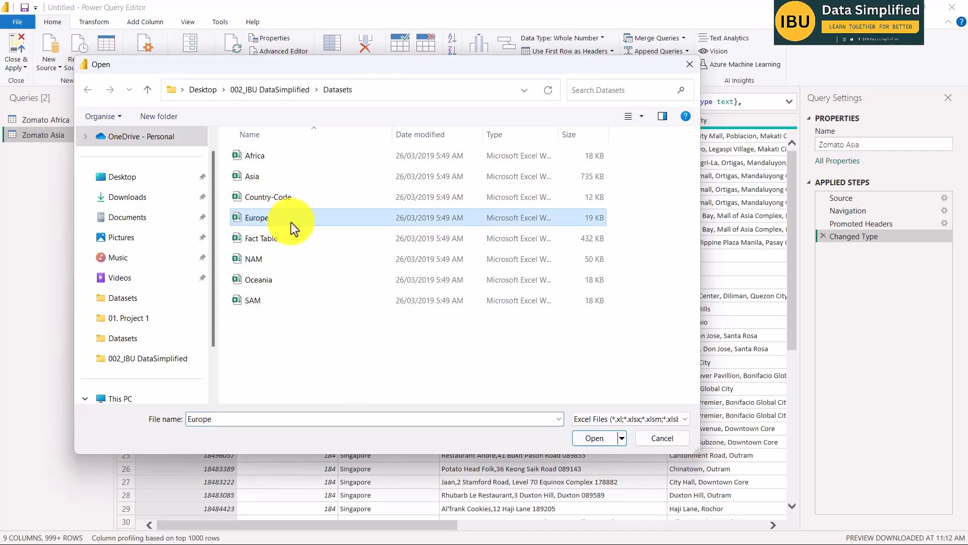
click(595, 437)
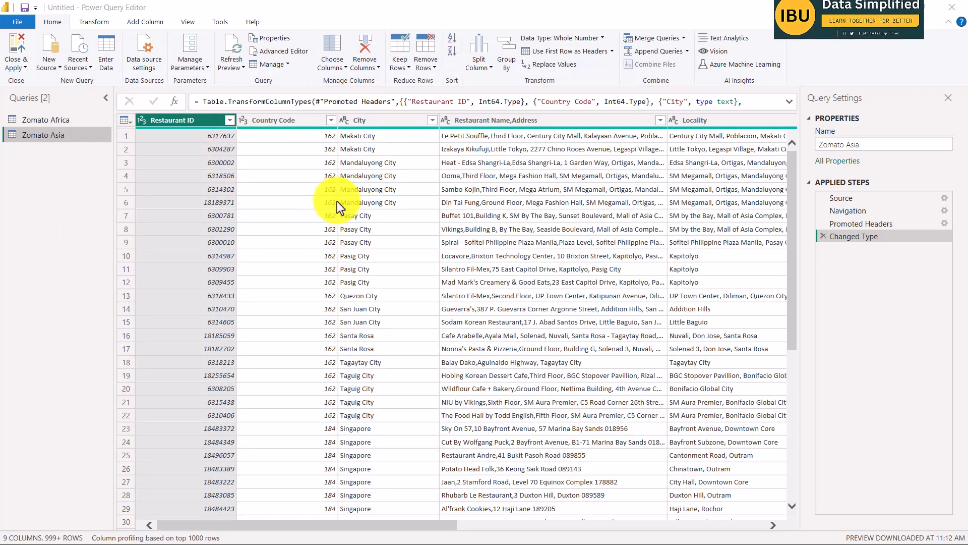
click(245, 158)
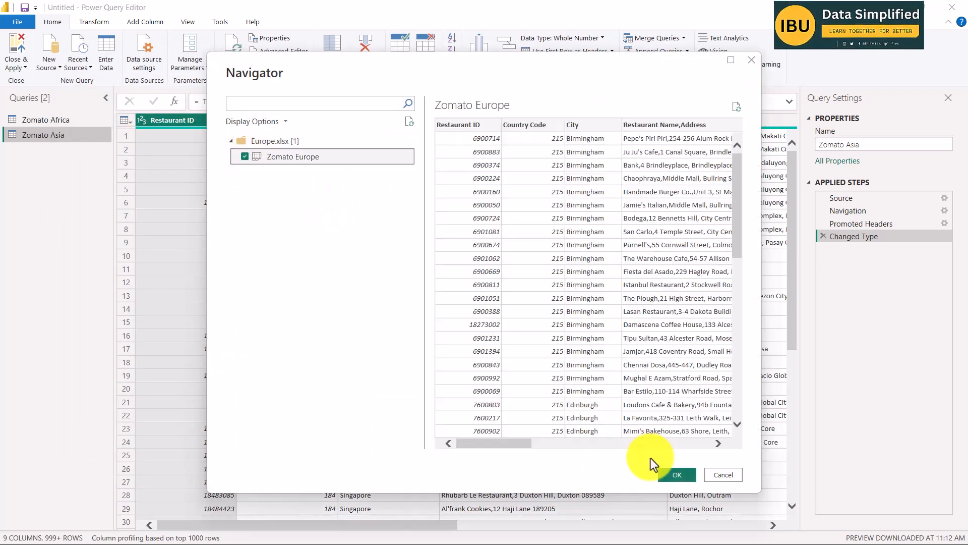
click(676, 475)
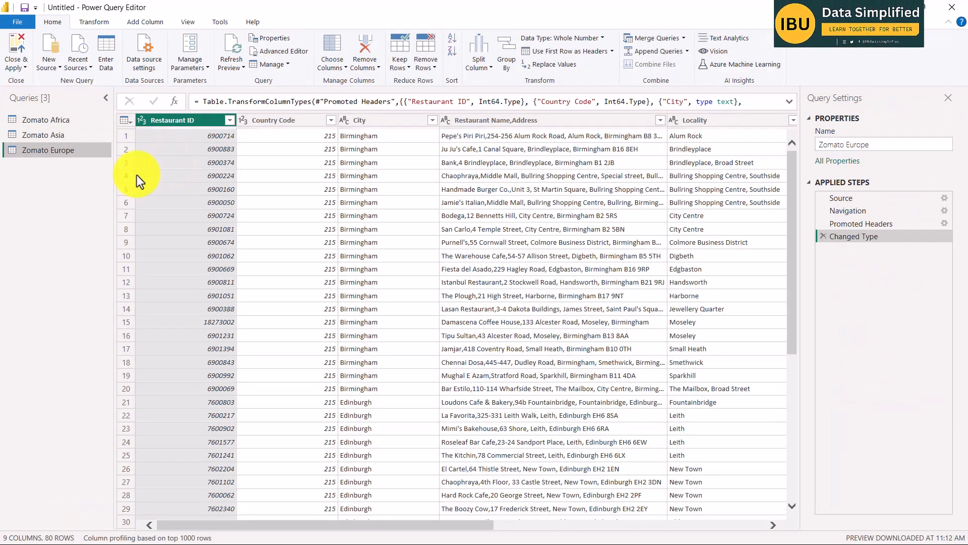
Add the Zomato NAM sheet from the NAM Excel workbook as a new query.
click(51, 68)
click(67, 101)
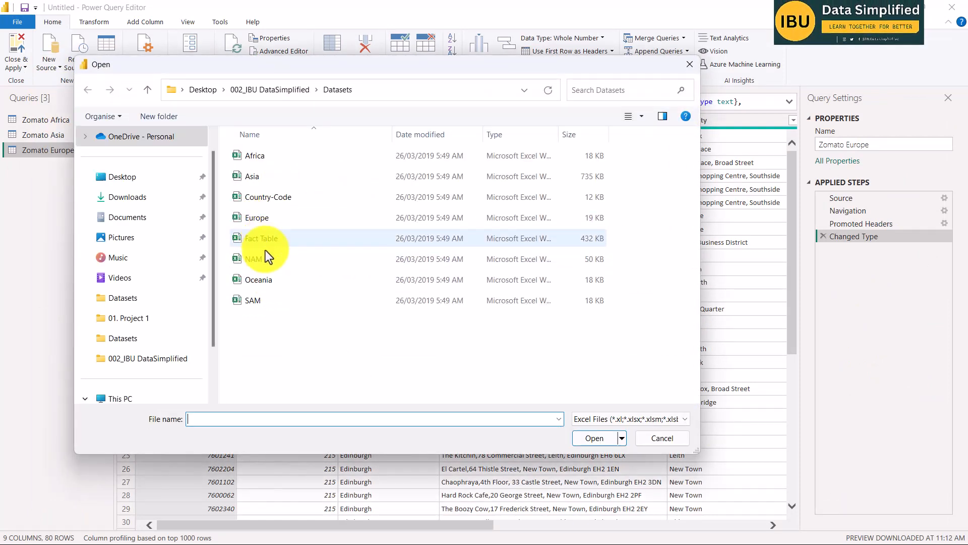
click(258, 259)
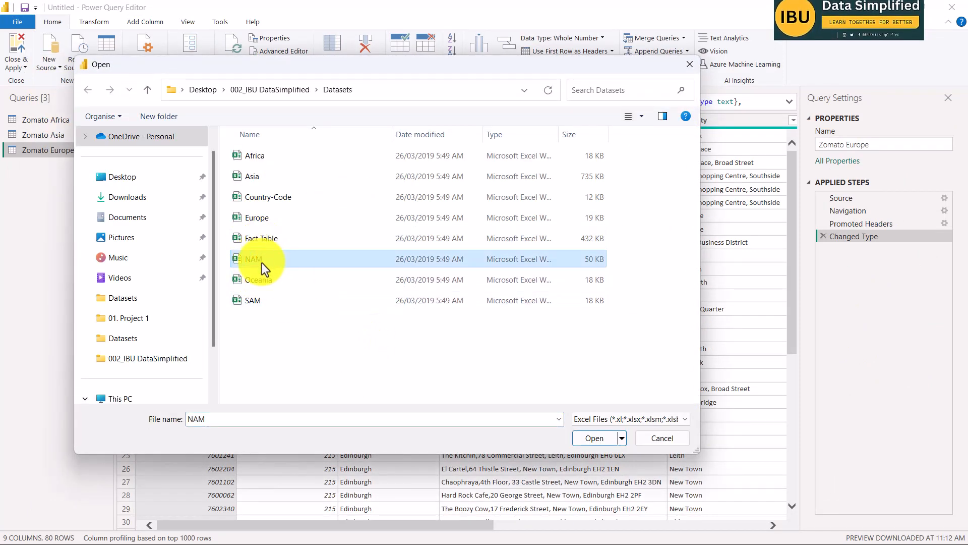
click(590, 437)
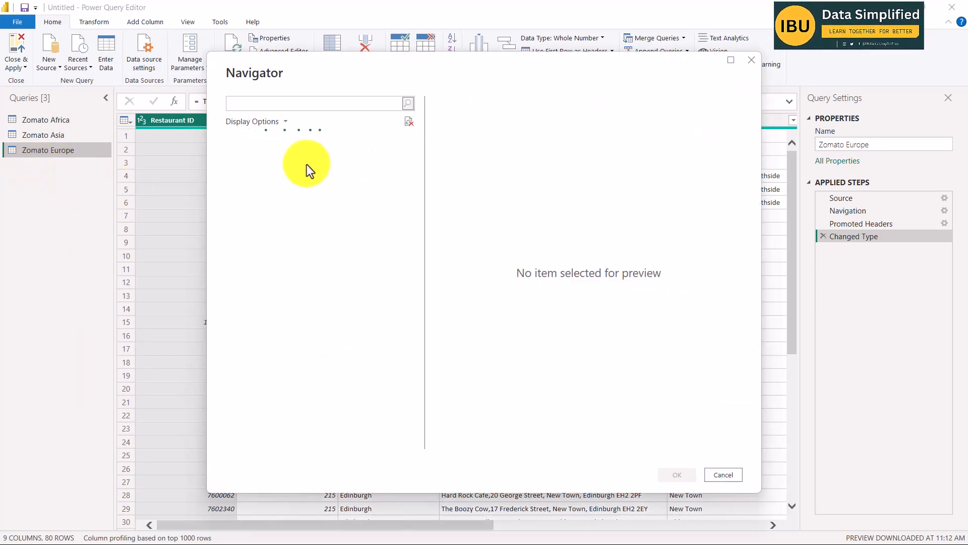
click(246, 157)
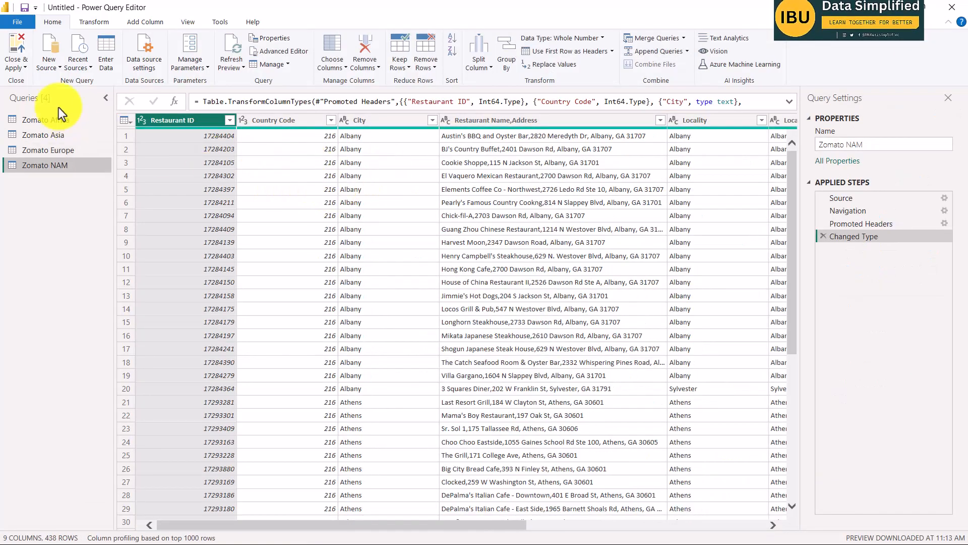
Add the Zomato Oceania sheet from the Oceania Excel workbook as a new query.
click(51, 63)
click(65, 107)
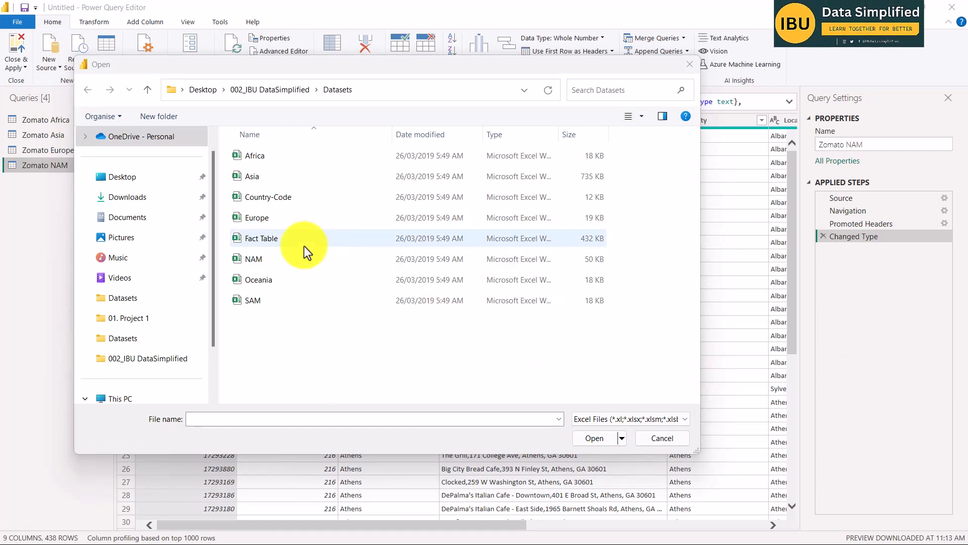
click(261, 279)
click(591, 439)
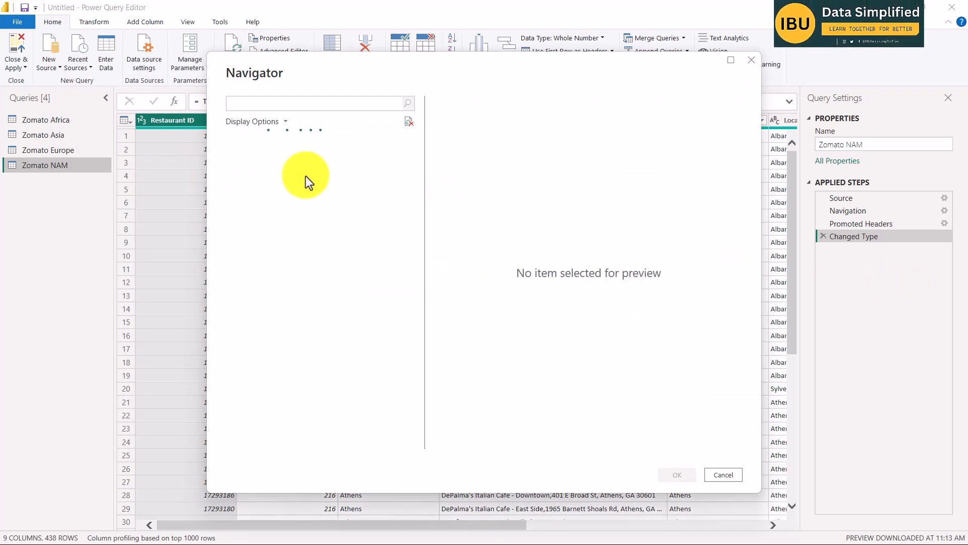
click(249, 156)
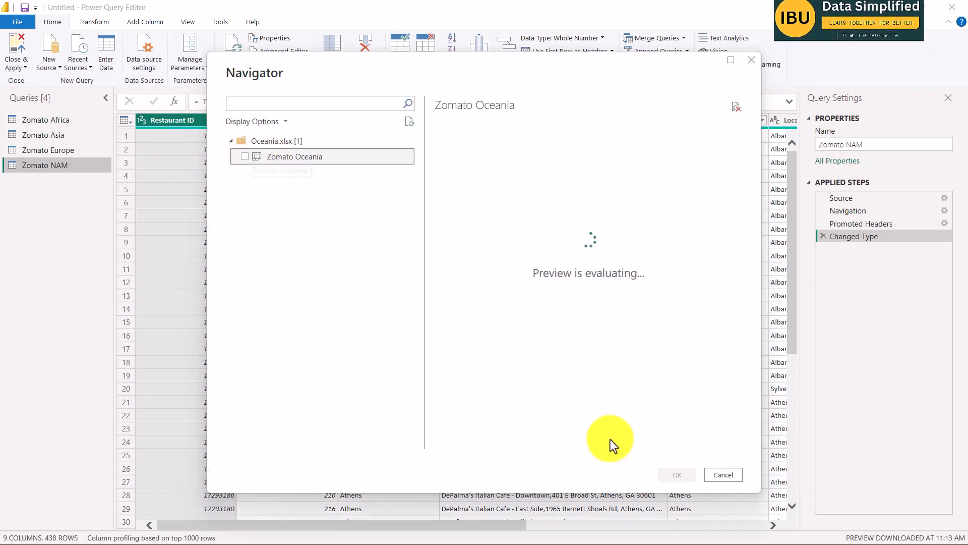
click(244, 156)
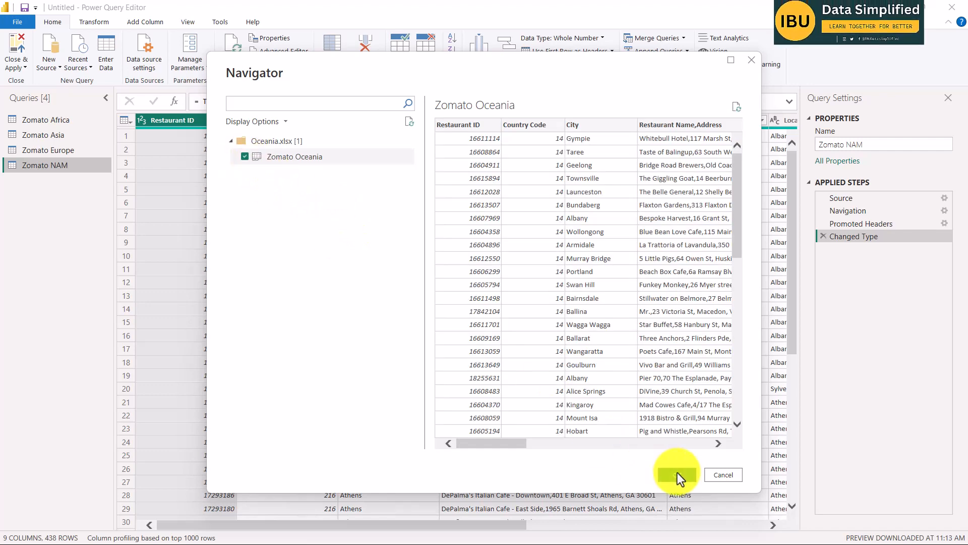
click(677, 474)
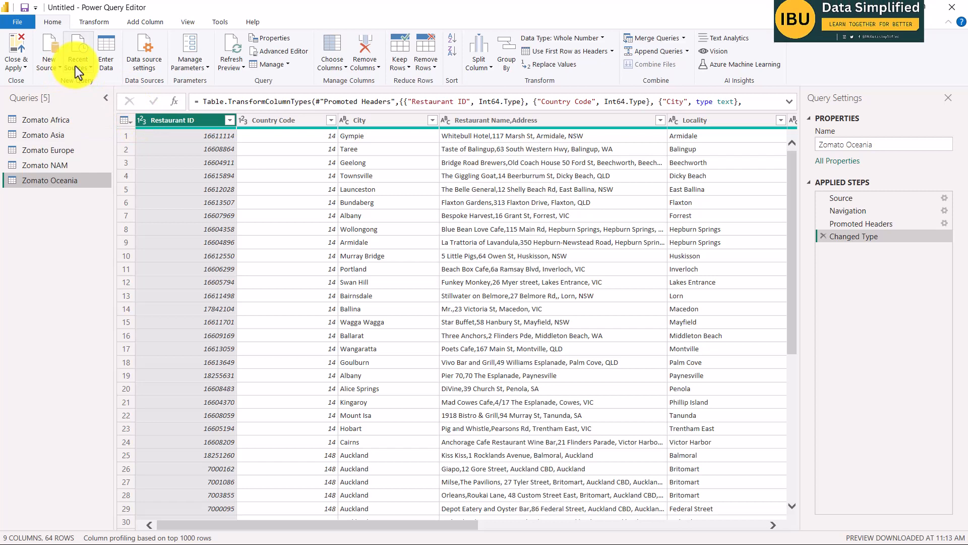
Add the Zomato SAM sheet from the SAM Excel workbook as a new query.
click(48, 64)
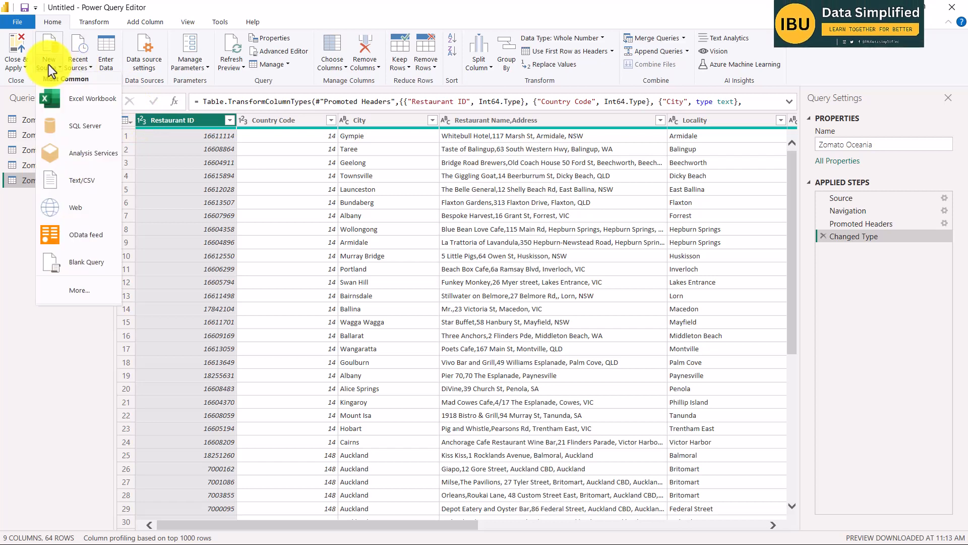
click(74, 99)
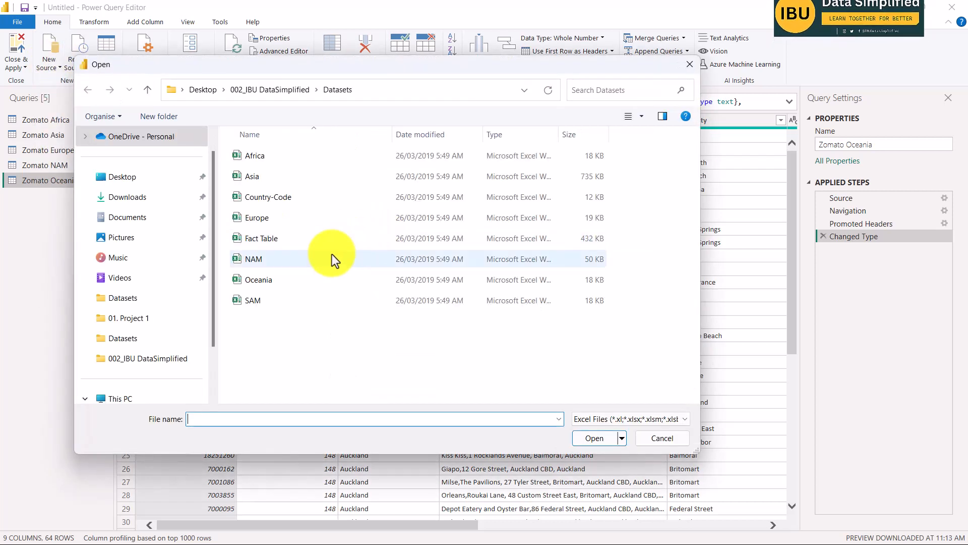
click(264, 299)
click(595, 438)
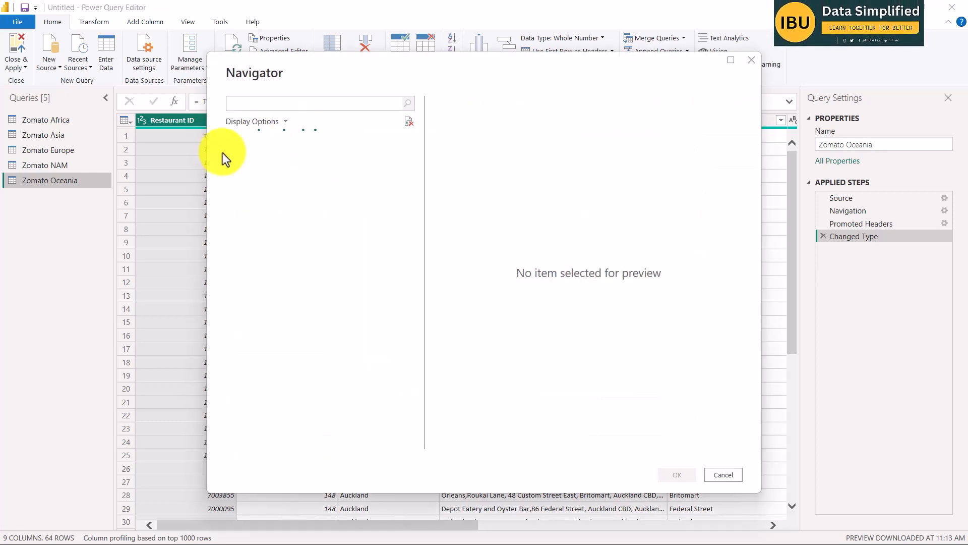
click(245, 157)
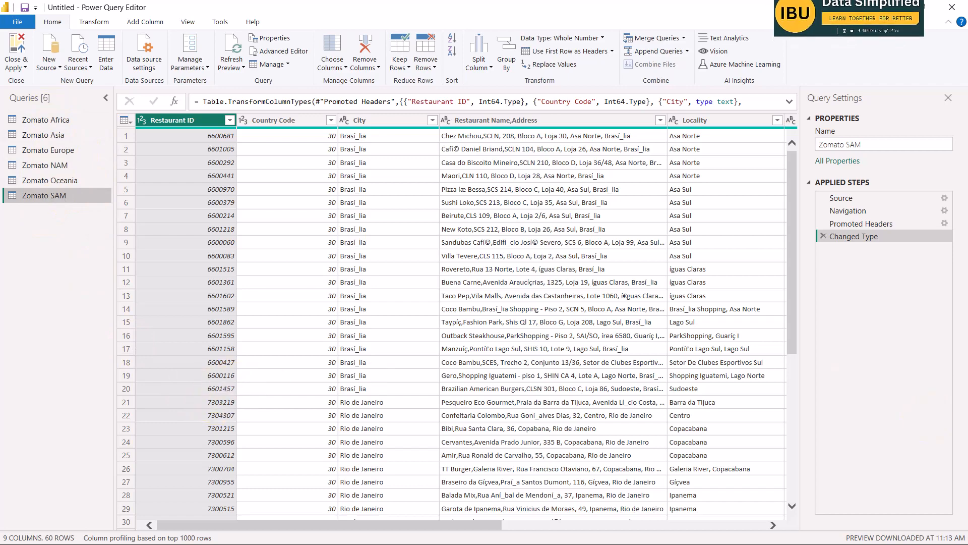
Switch to the Word project brief and review the step on importing data from all available Excel files.
key(alt+Tab)
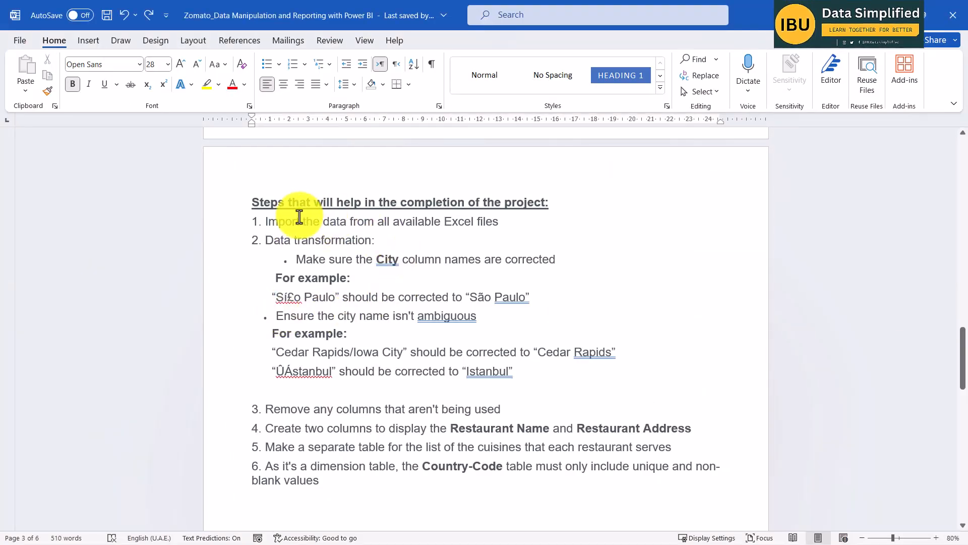
drag(266, 218, 519, 222)
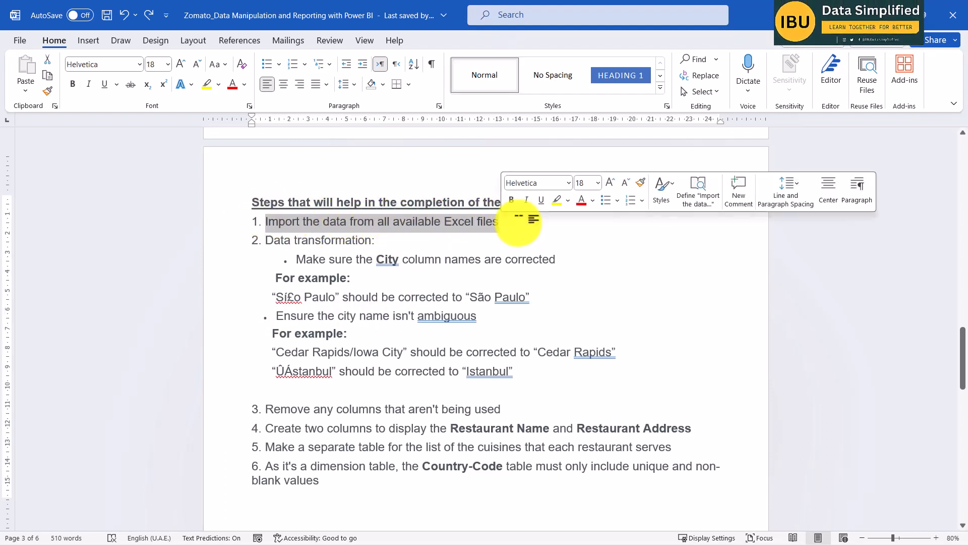
click(519, 222)
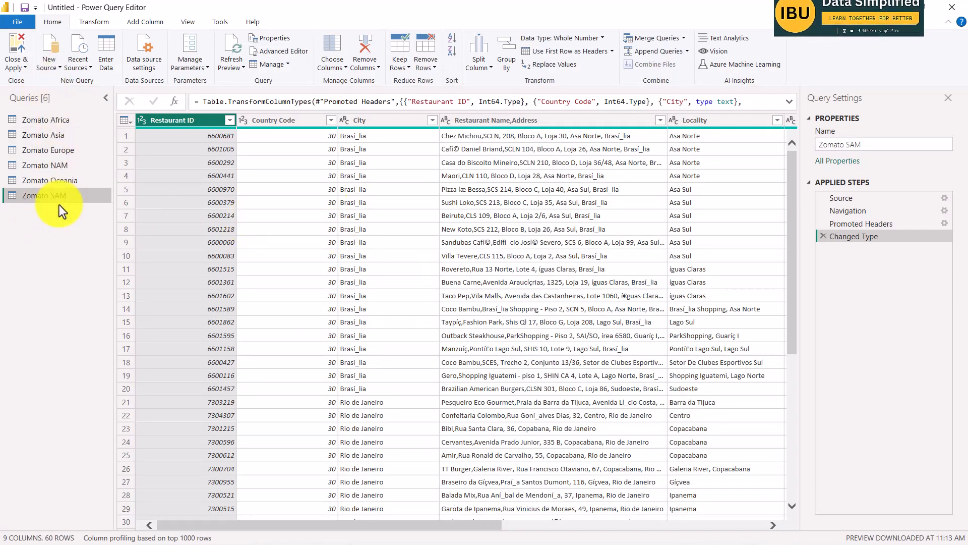
Add the Country Master sheet from the Country-Code Excel workbook as a new query.
click(55, 65)
click(81, 99)
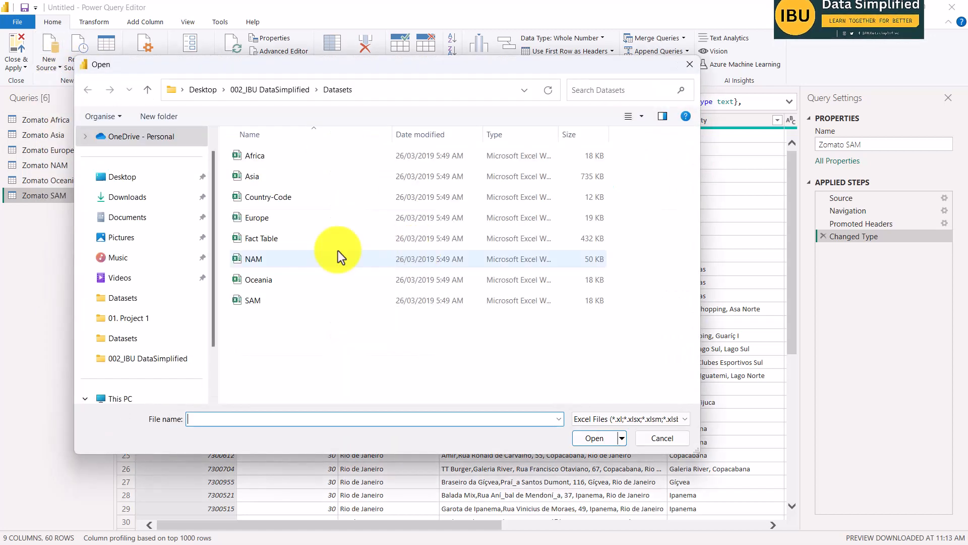
click(289, 200)
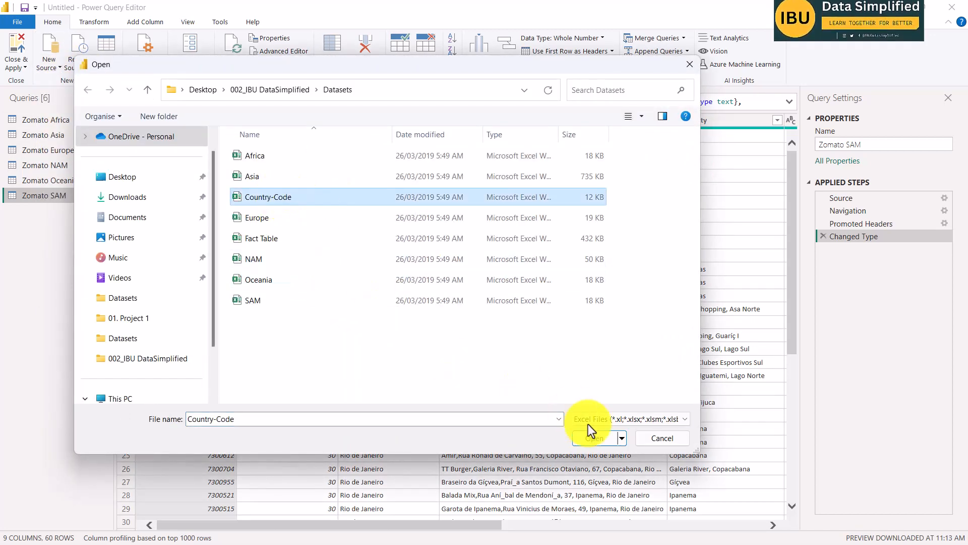
click(594, 437)
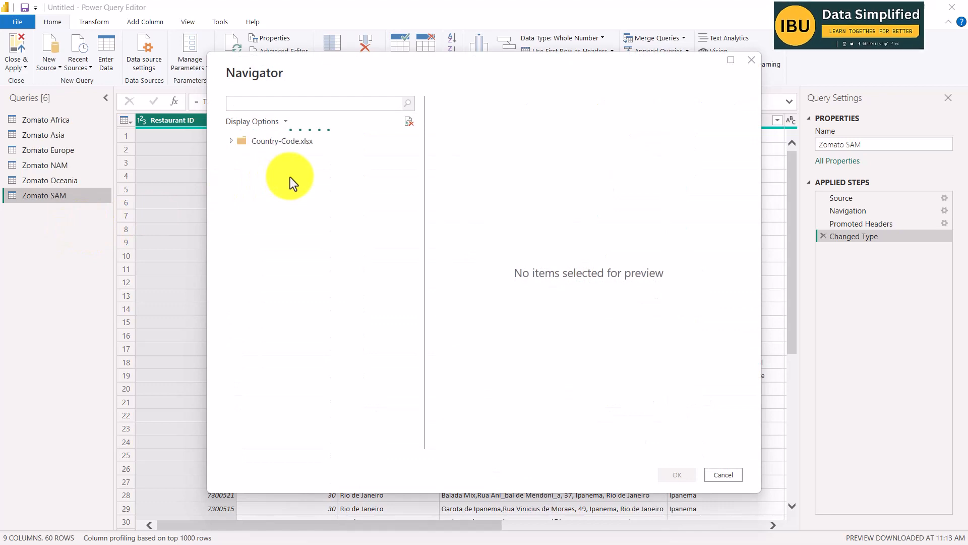
click(244, 156)
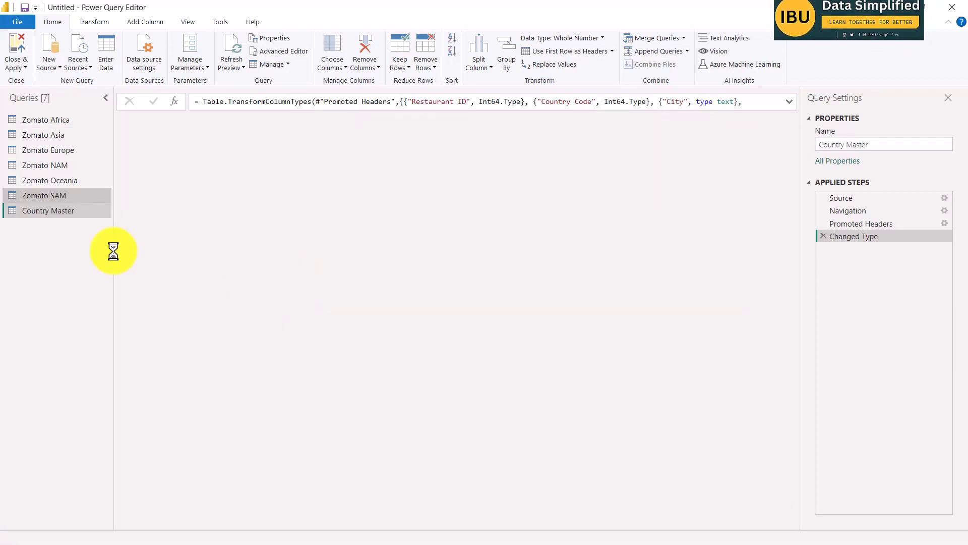
Add the KPIs sheet from the Fact Table Excel workbook as a new query.
click(53, 65)
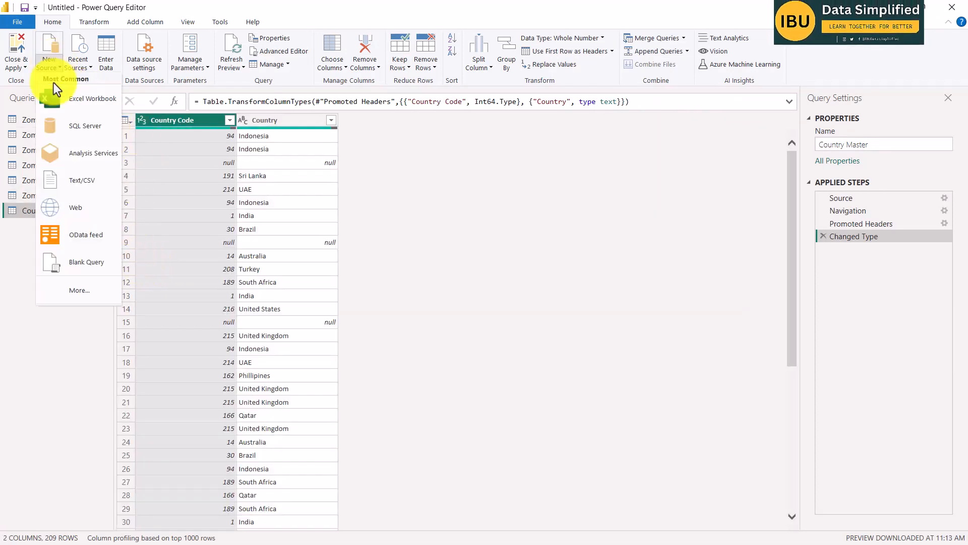
click(75, 99)
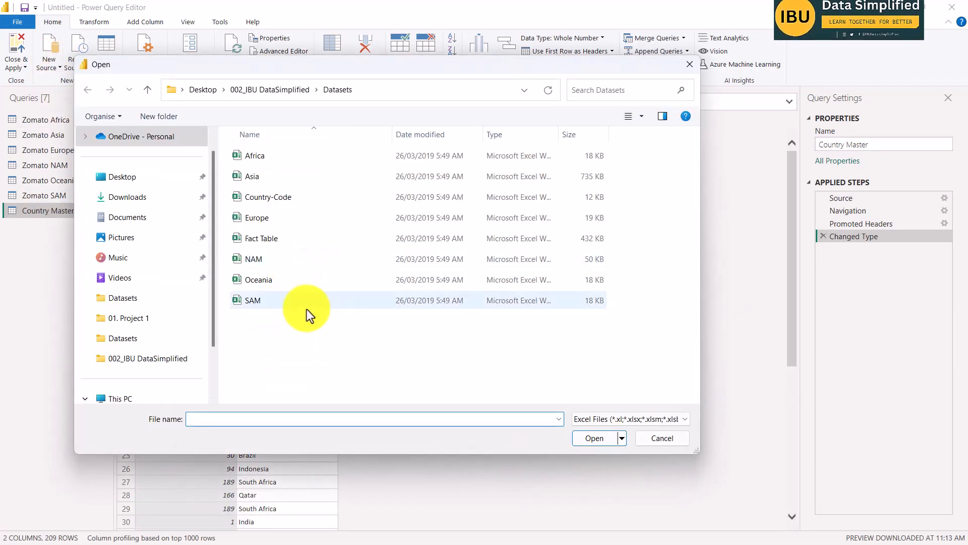
click(275, 240)
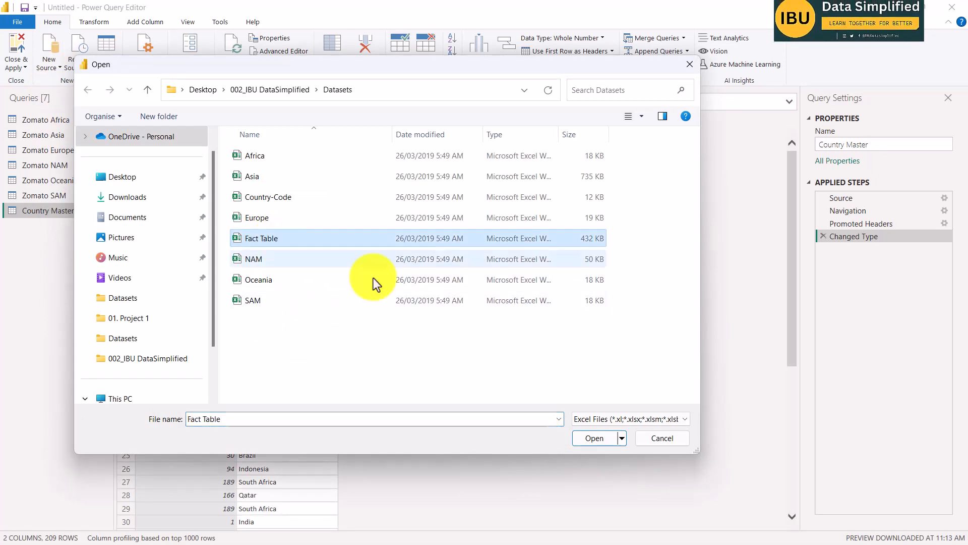
click(594, 439)
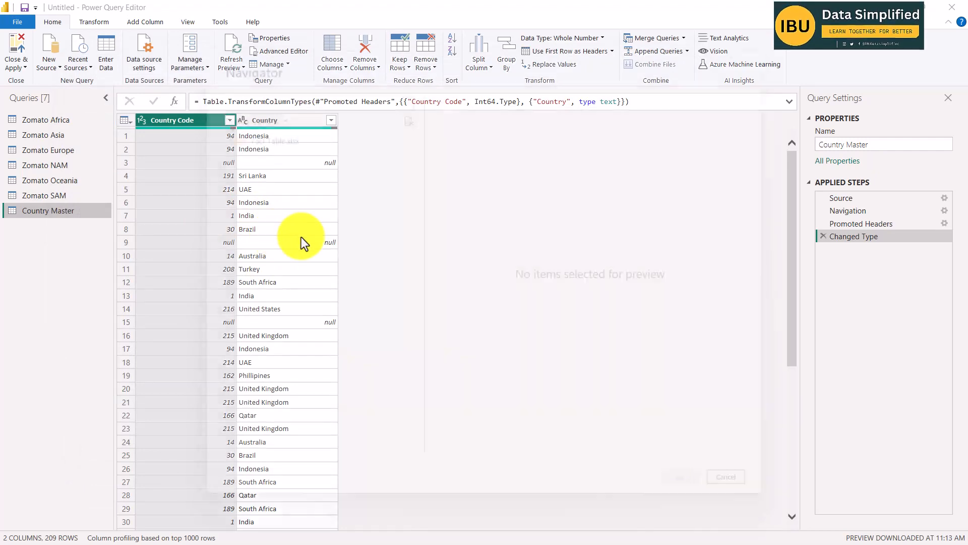
click(244, 156)
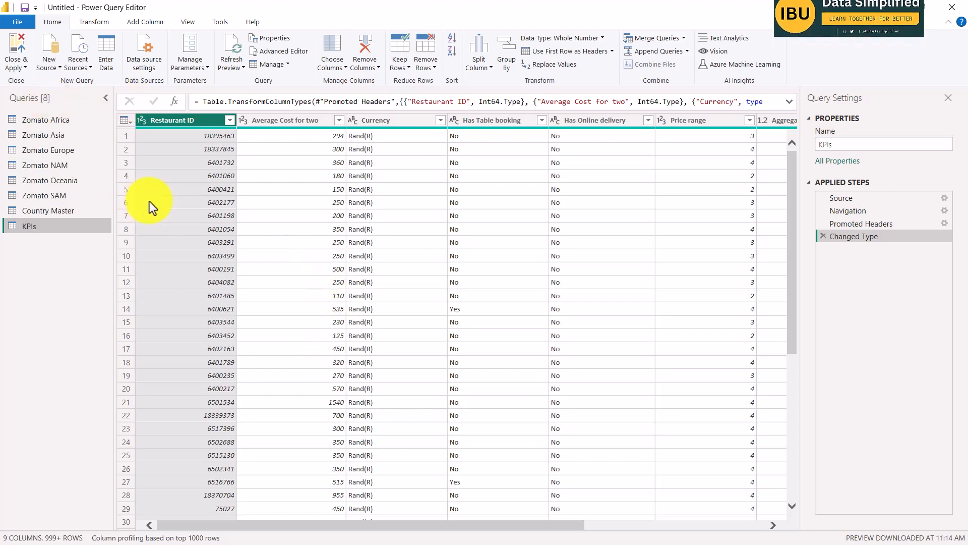
Switch to the Word project brief and review the example of correcting the São Paulo city name.
key(alt+Tab)
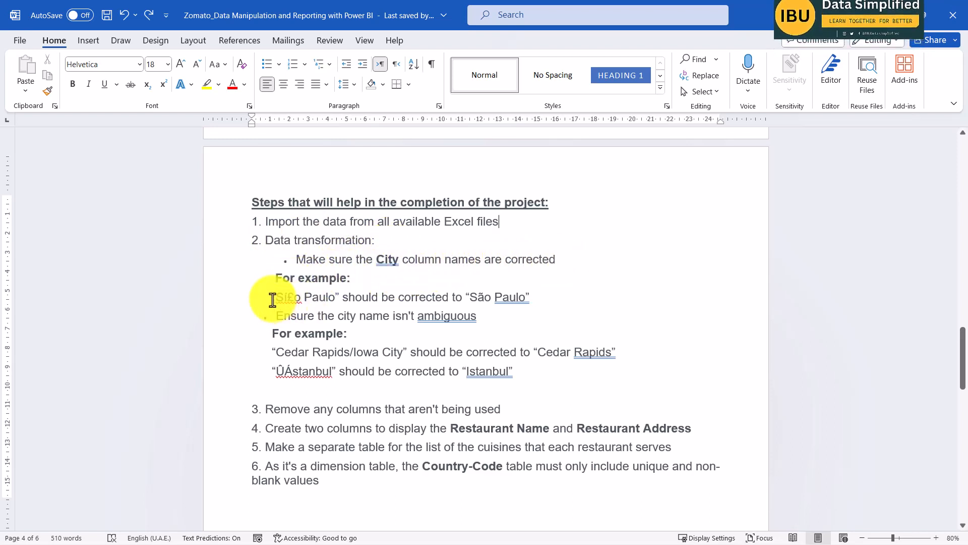
drag(277, 298, 334, 304)
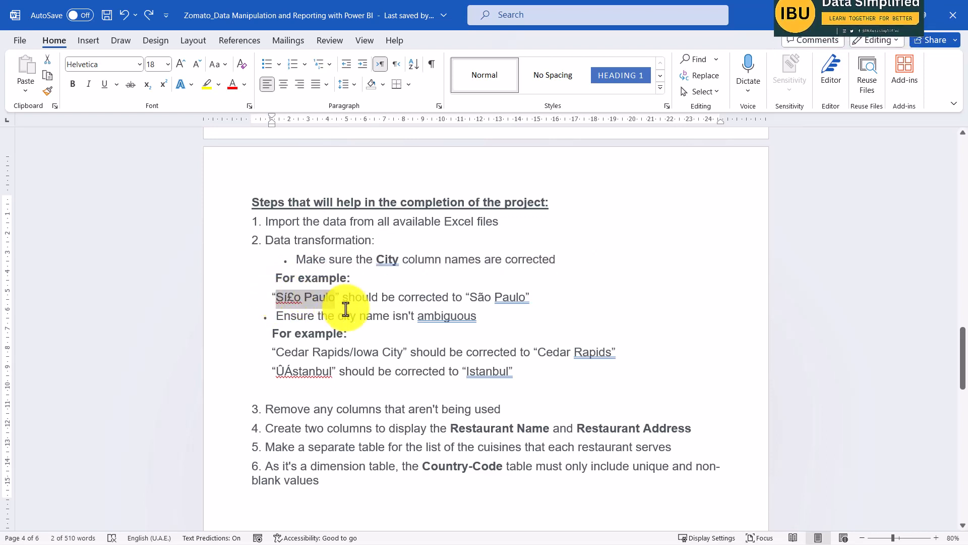
drag(496, 298, 527, 299)
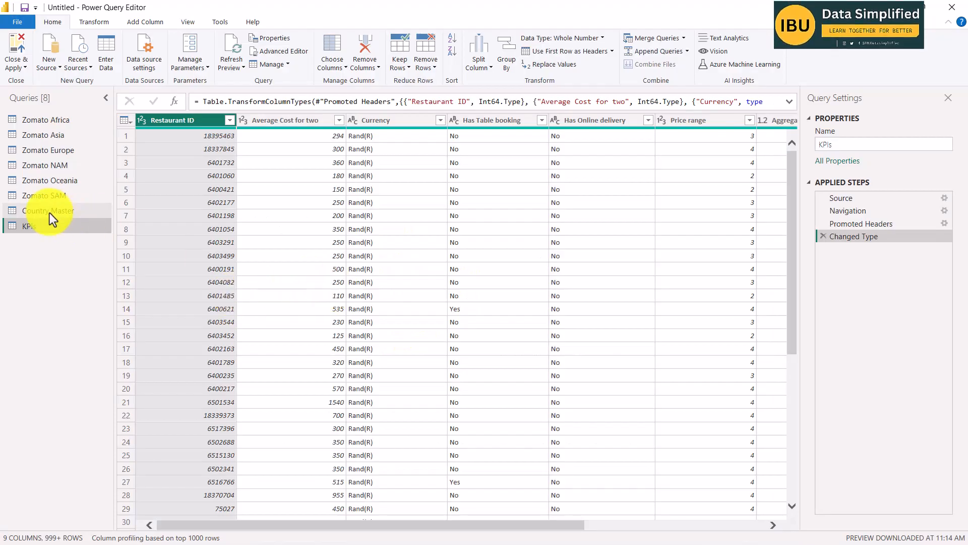
In Power Query, start appending Zomato Africa as a new query, using the option for three or more tables.
click(51, 121)
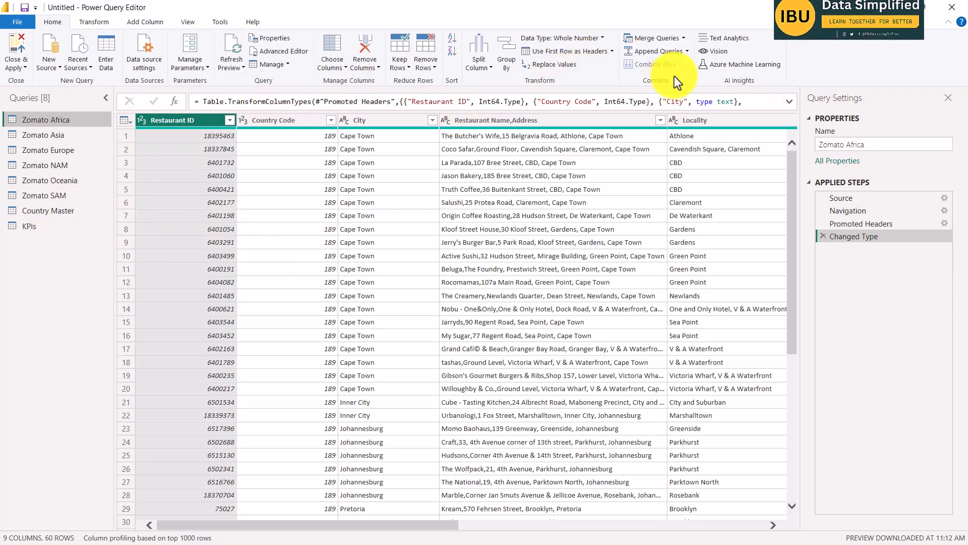
click(688, 53)
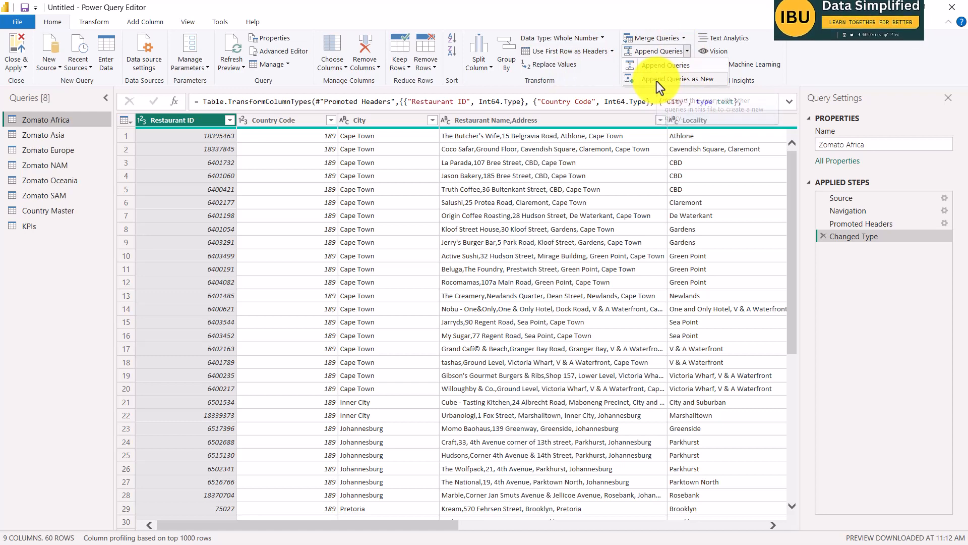
click(672, 80)
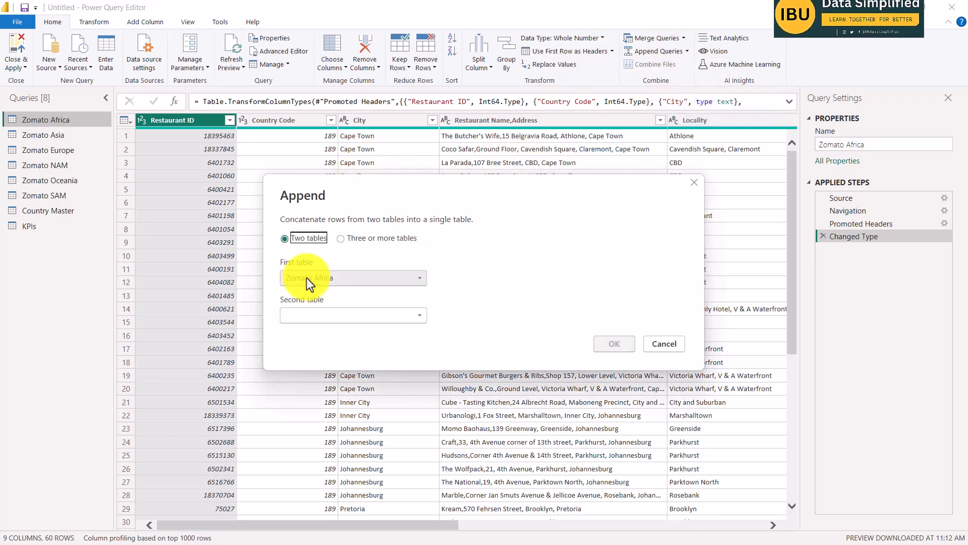
drag(395, 195, 393, 178)
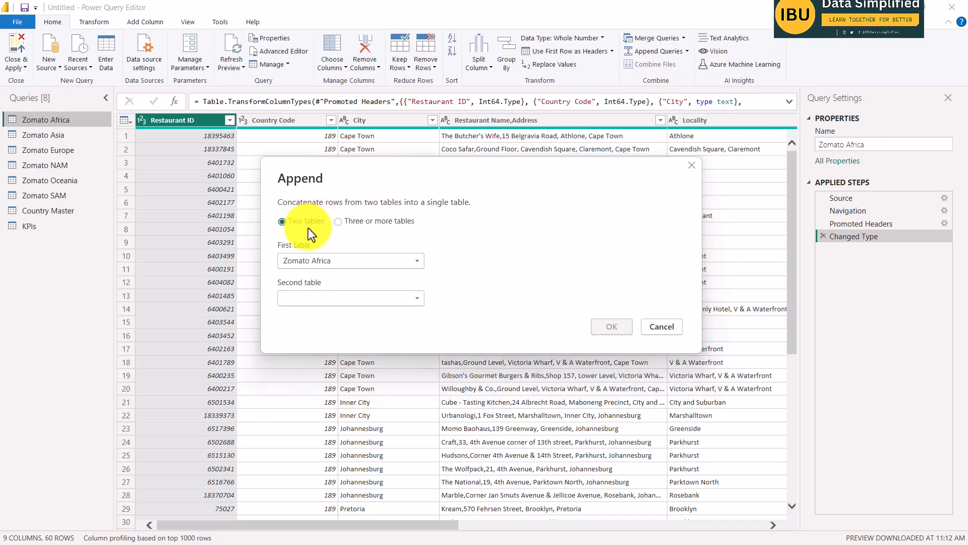
click(347, 222)
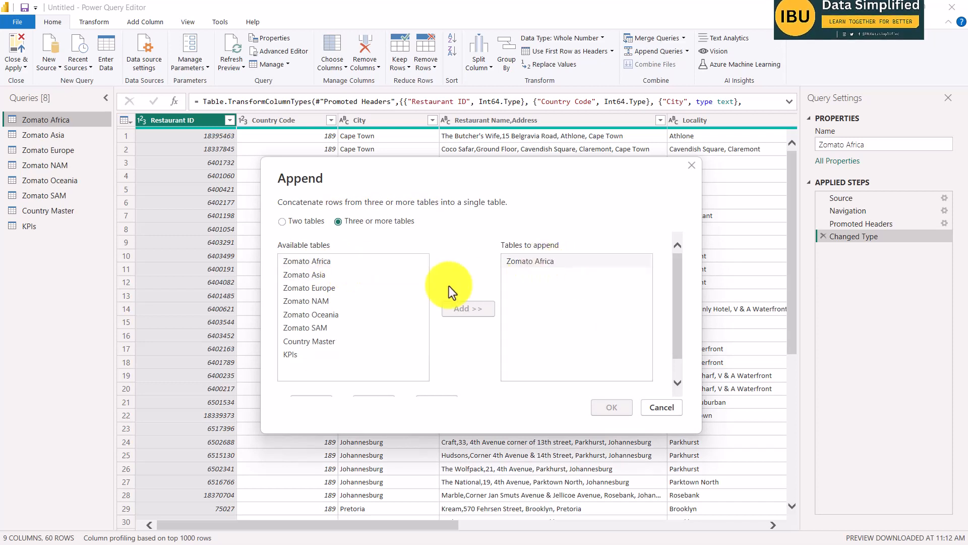
click(317, 261)
click(317, 275)
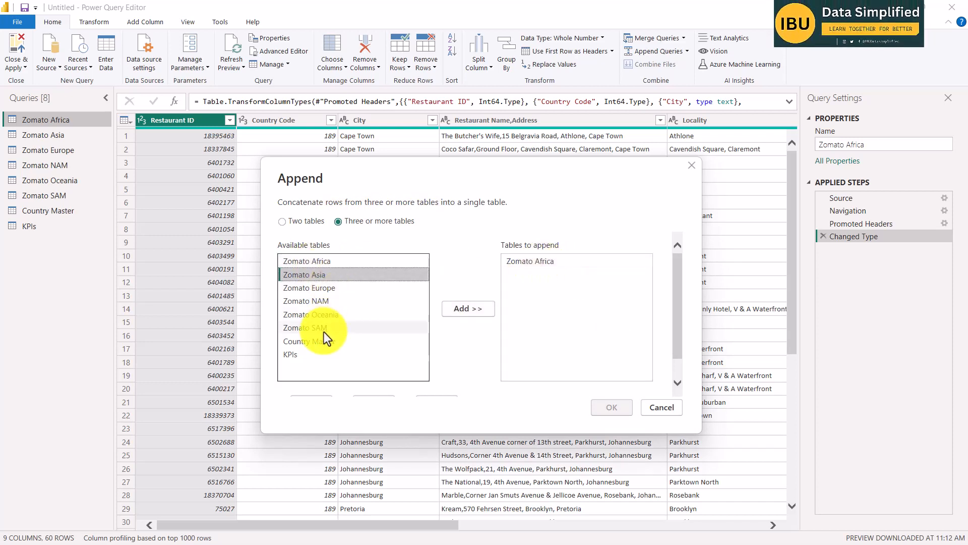
shift+click(325, 315)
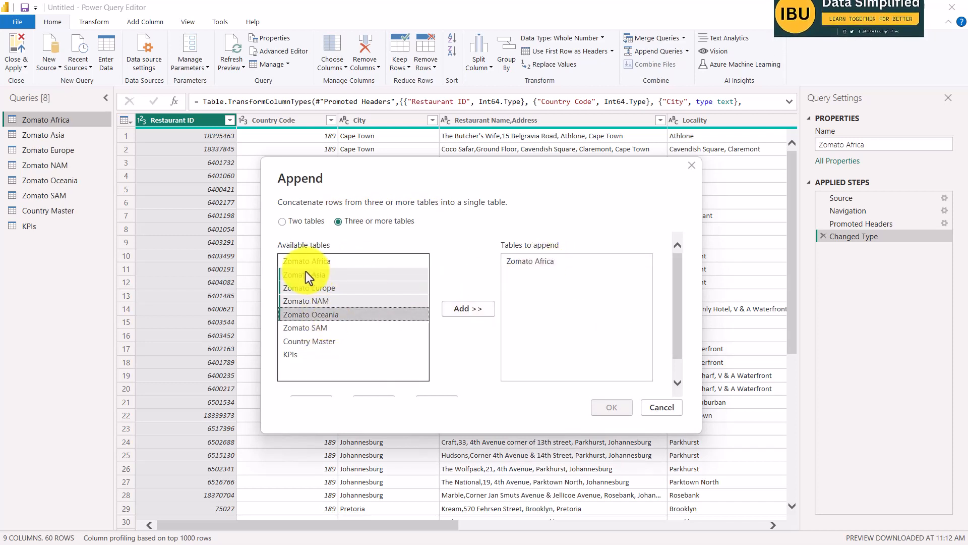
Add Zomato Asia, Europe, NAM, Oceania and SAM to the tables to append and create the combined query.
click(334, 276)
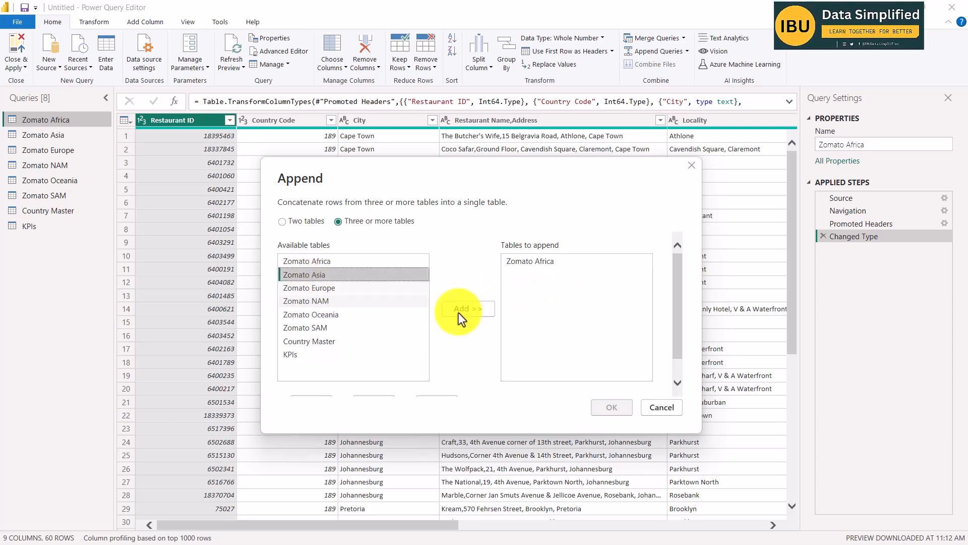
click(464, 309)
click(329, 287)
click(454, 308)
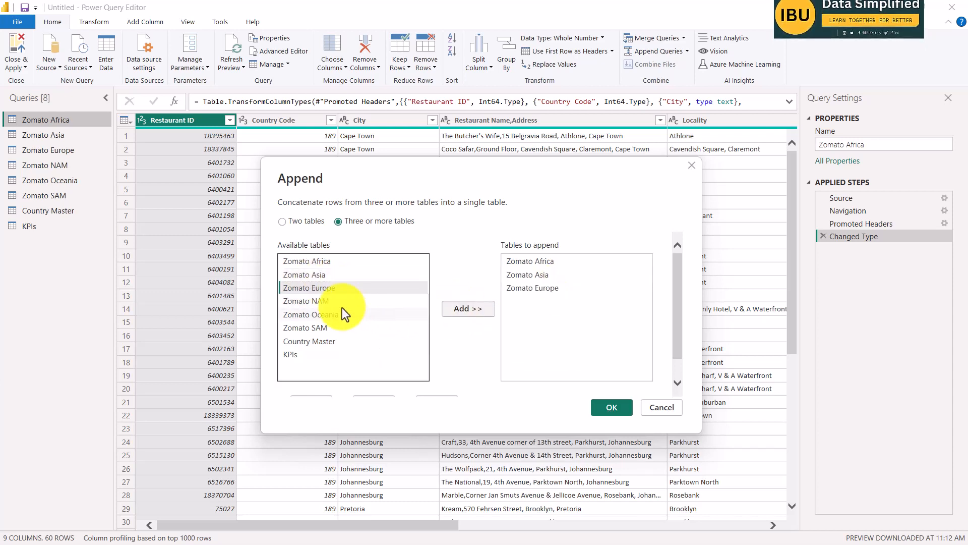
click(337, 302)
click(454, 309)
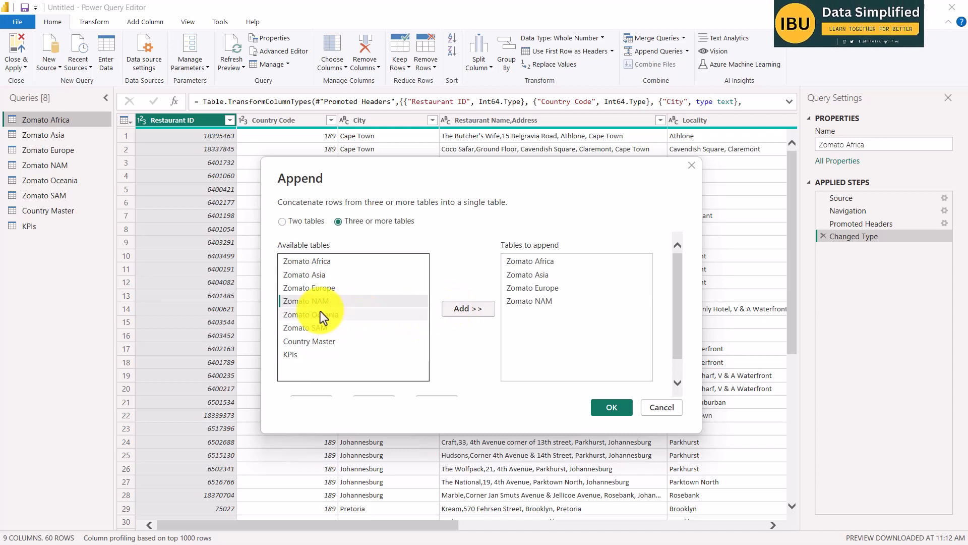
click(320, 313)
click(453, 310)
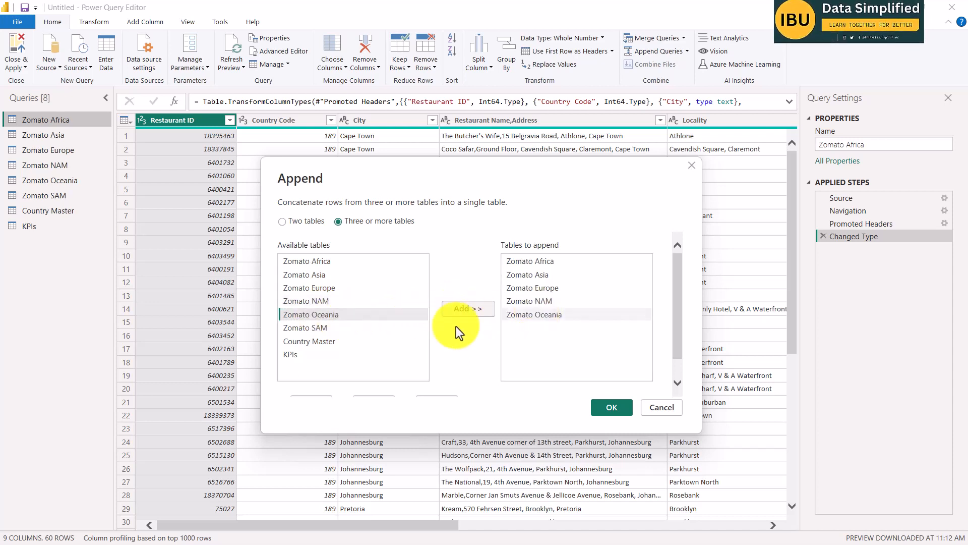
click(320, 329)
click(476, 308)
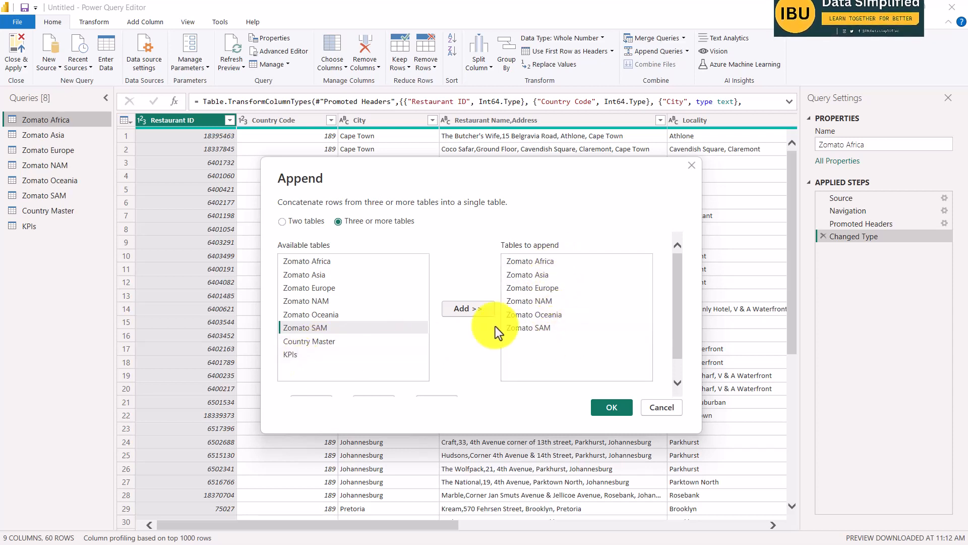
click(611, 408)
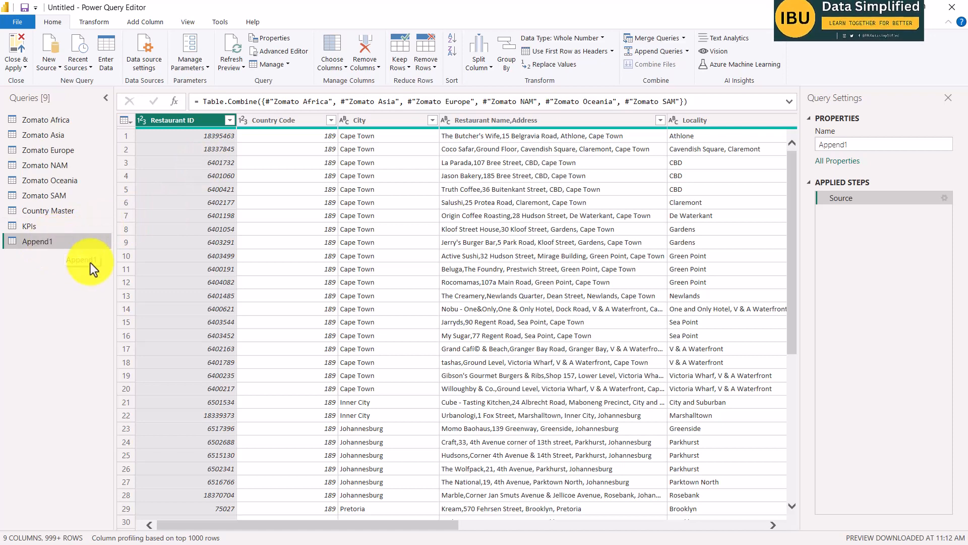
Rename the appended query as Zomato Global.
double_click(60, 244)
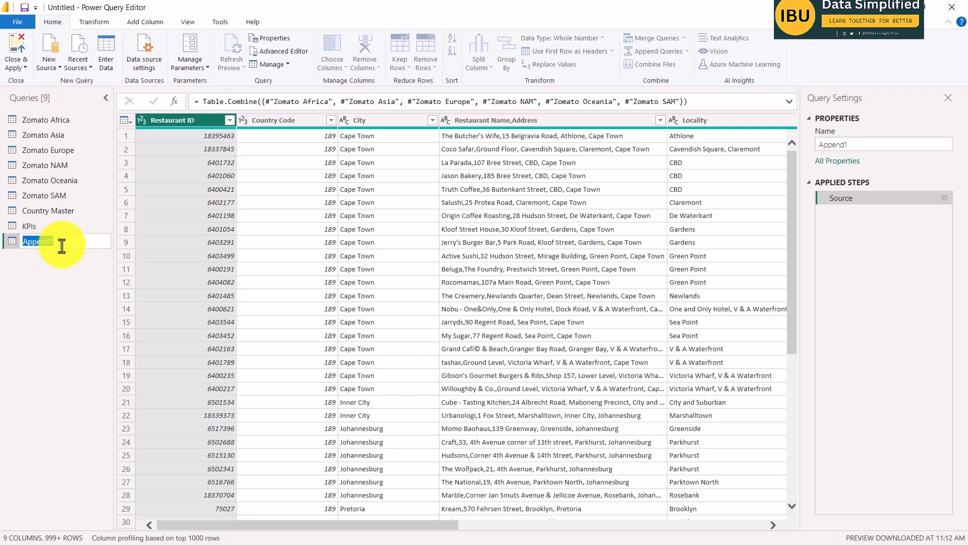
text(Zomato Global)
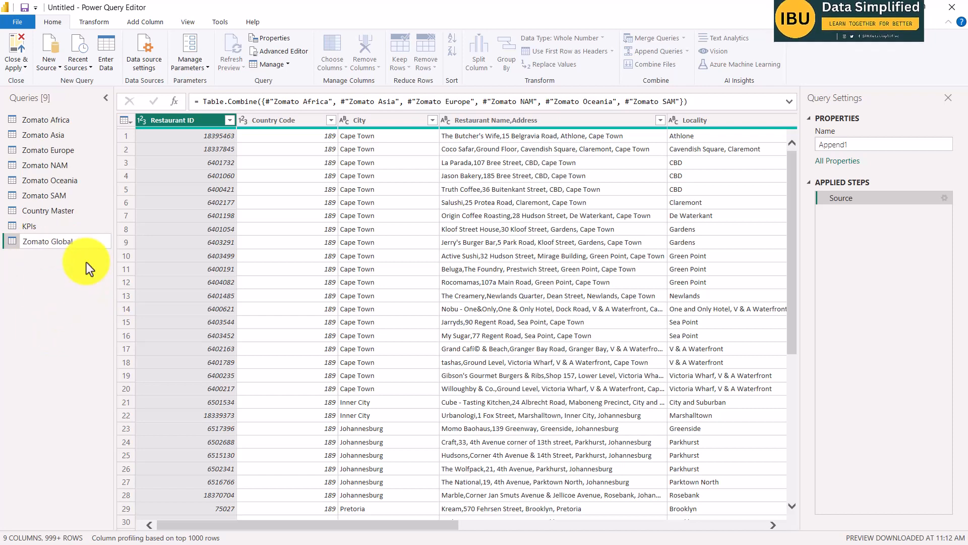
key(Return)
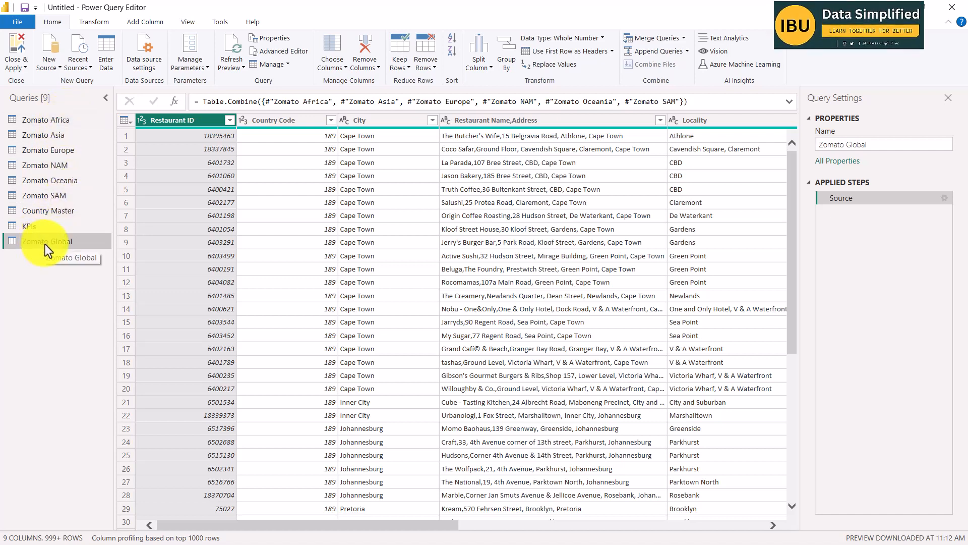
Check the full City value list in Zomato Global for the misspelled Sí£o Paulo from the Word brief, leaving the column unfiltered.
key(alt+Tab)
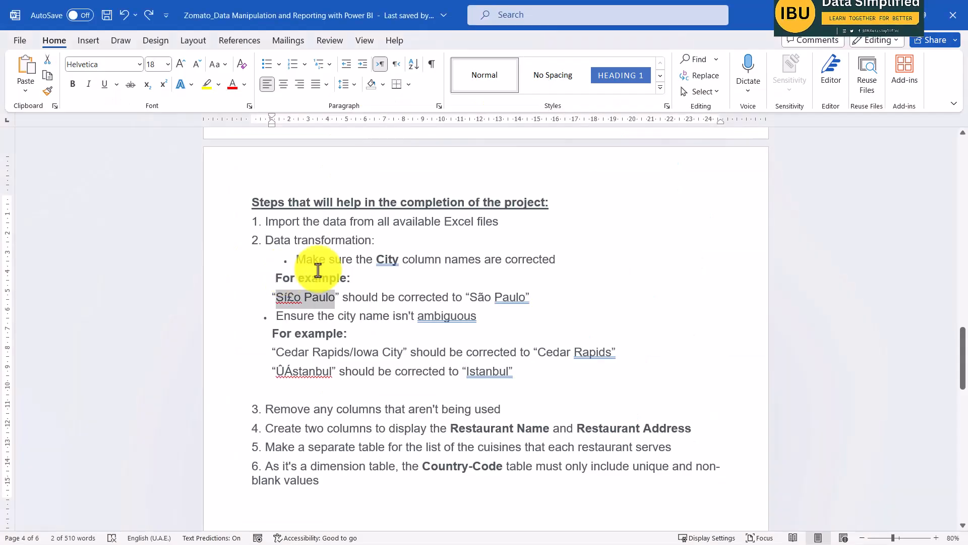
key(alt+Tab)
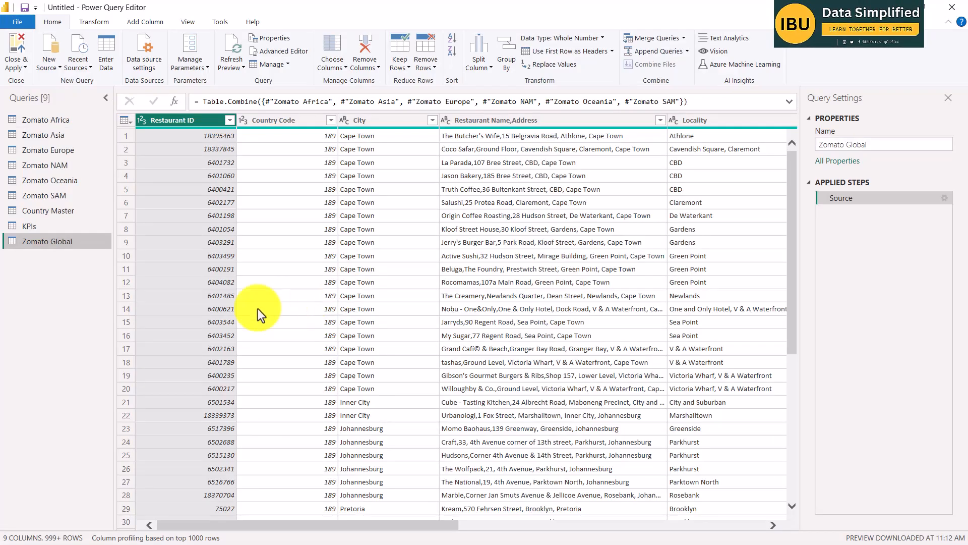
click(433, 120)
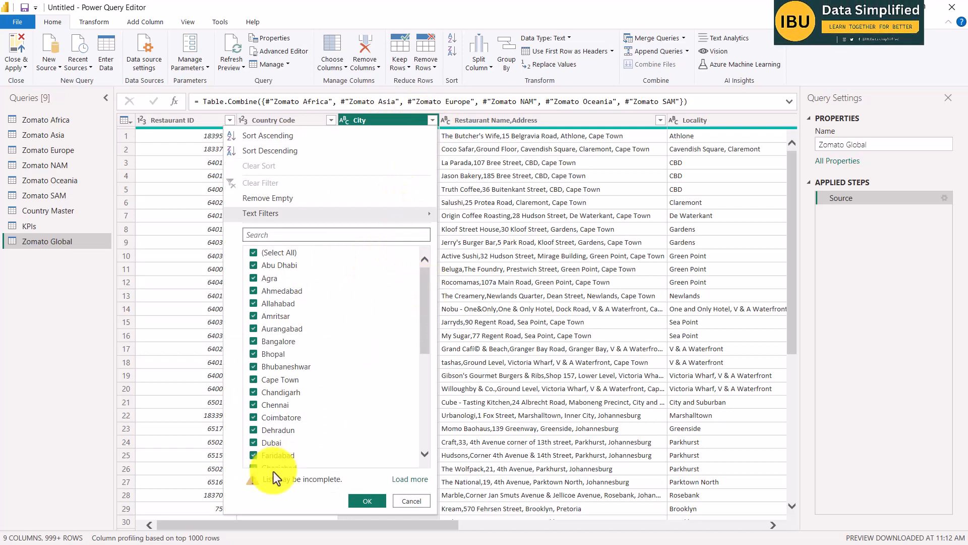
drag(427, 309, 421, 281)
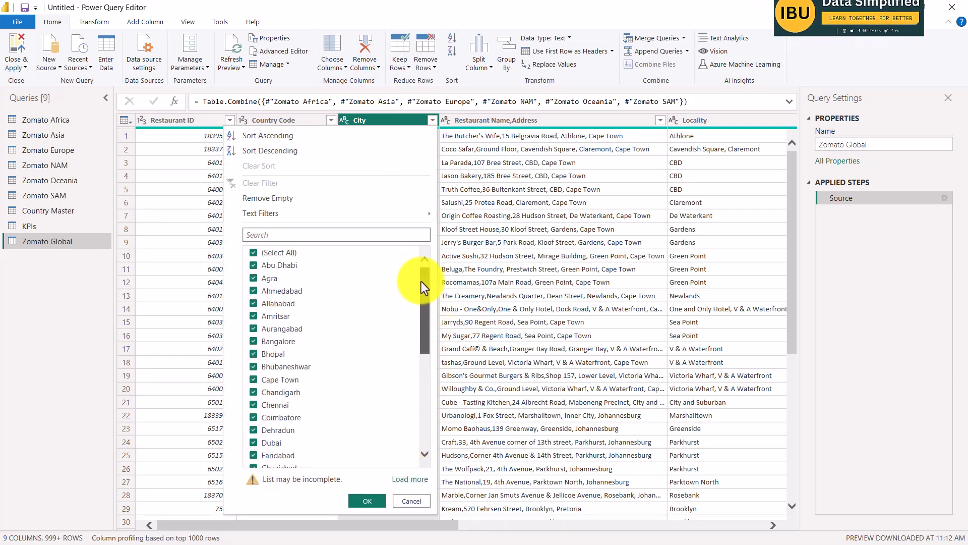
click(403, 479)
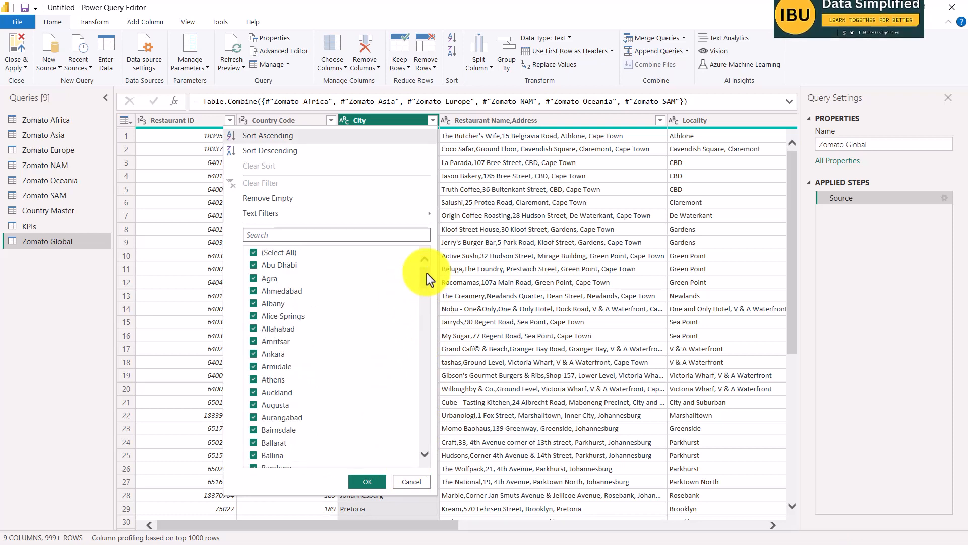
drag(427, 274, 436, 420)
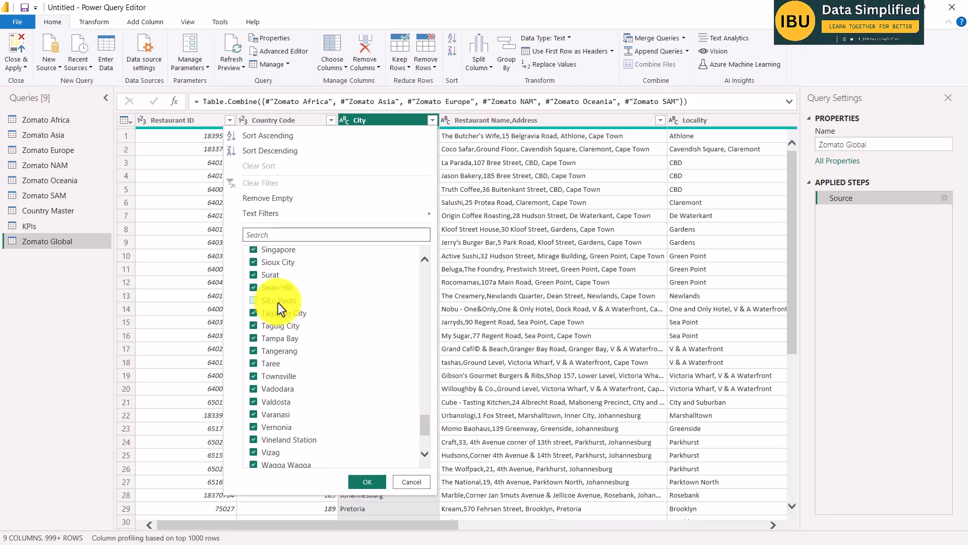
click(278, 302)
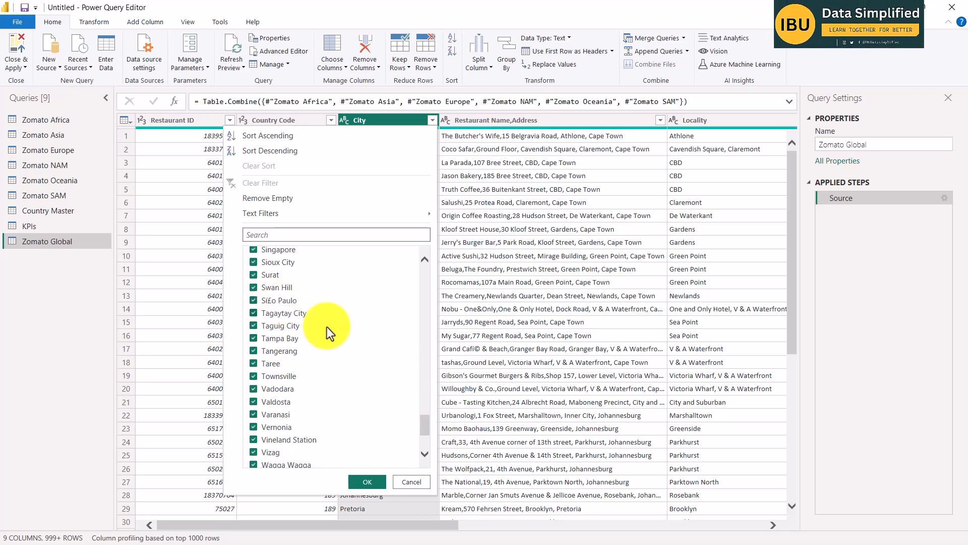
click(396, 477)
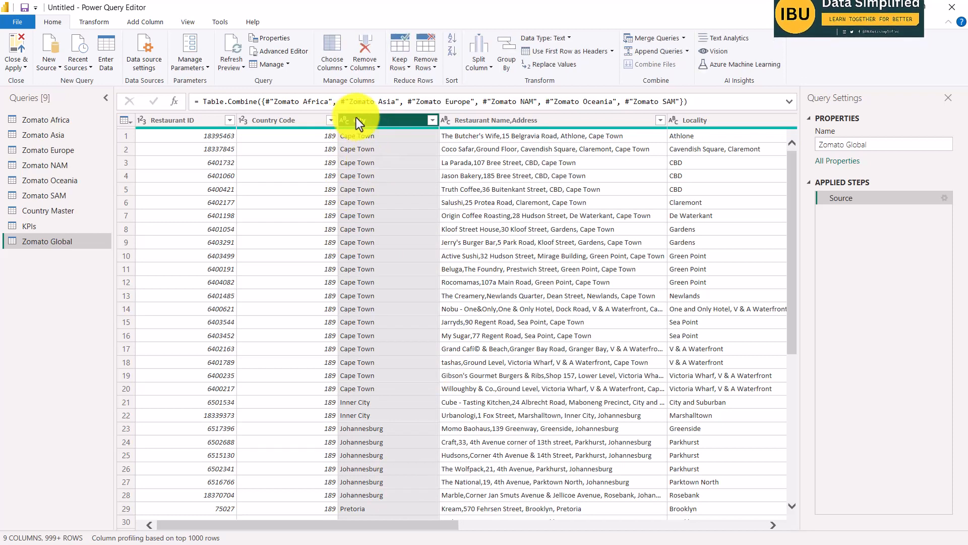
Start a value replacement on the City column with Sí£o Paulo, copied from the Word brief, as the value to find.
click(553, 66)
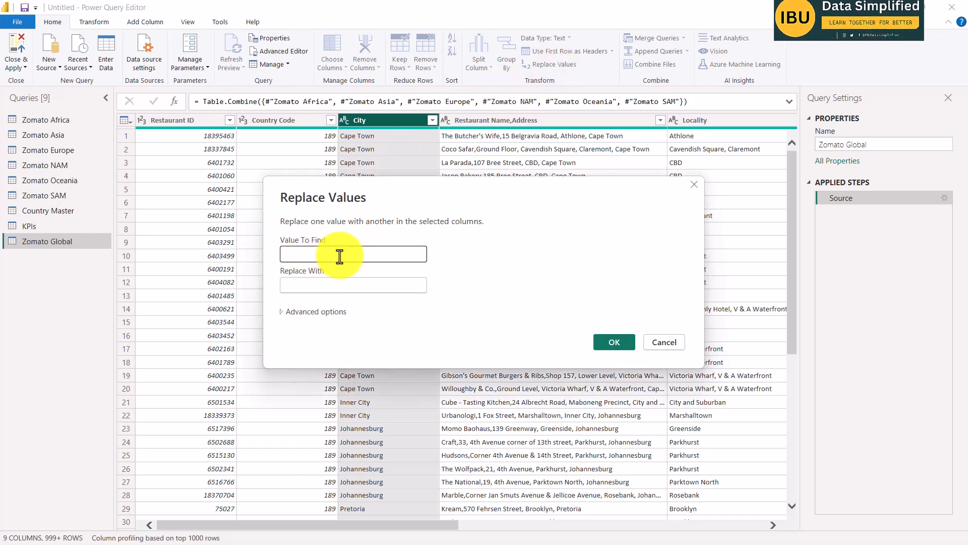
key(alt+Tab)
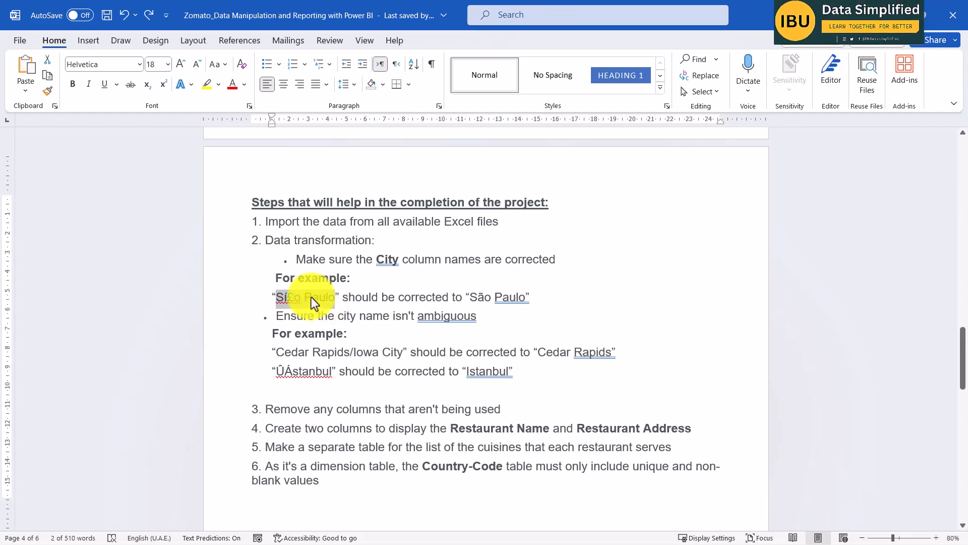
key(ctrl+c)
key(alt+Tab)
click(328, 254)
key(ctrl+v)
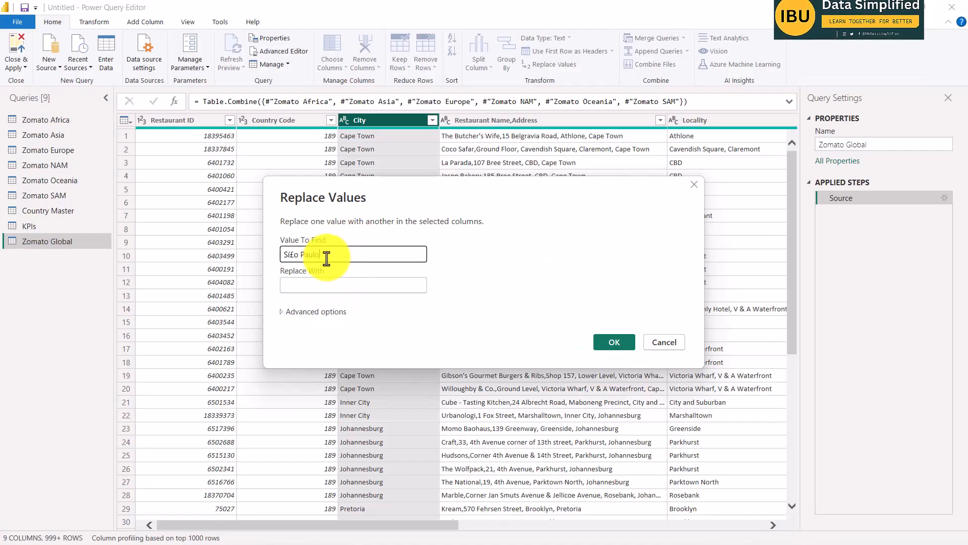
Copy São Paulo from the Word brief as the replacement value and apply the City replacement in Power Query.
click(334, 284)
key(alt+Tab)
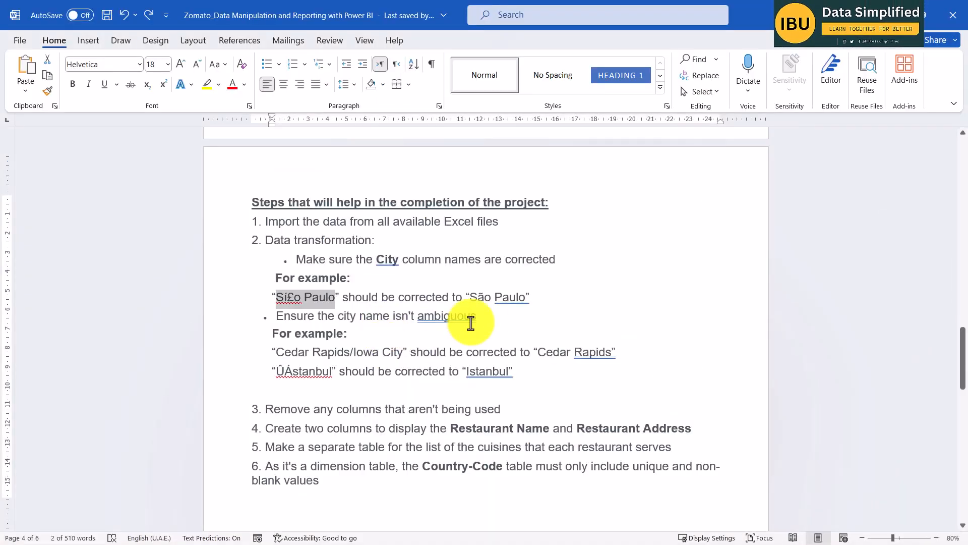
drag(469, 297, 520, 297)
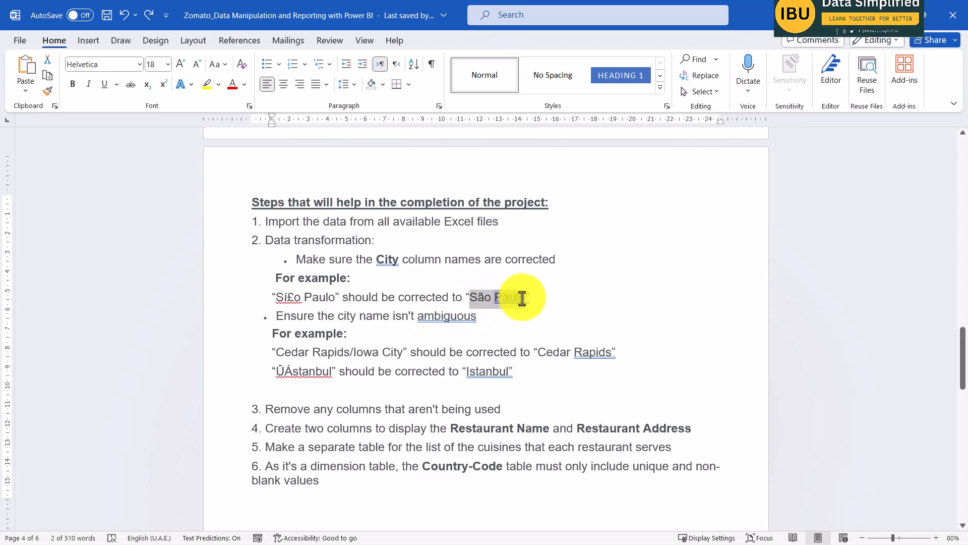
key(ctrl+c)
key(alt+Tab)
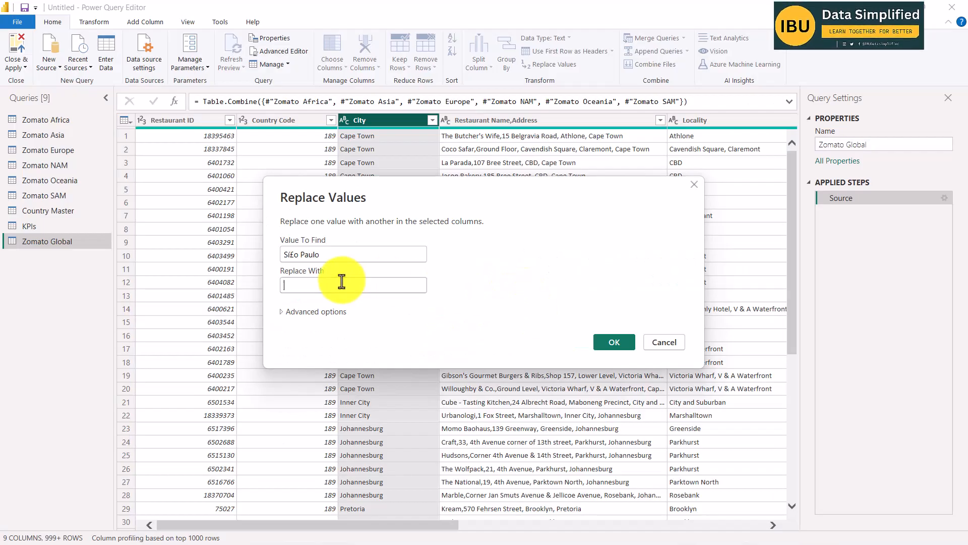
key(ctrl+v)
click(615, 341)
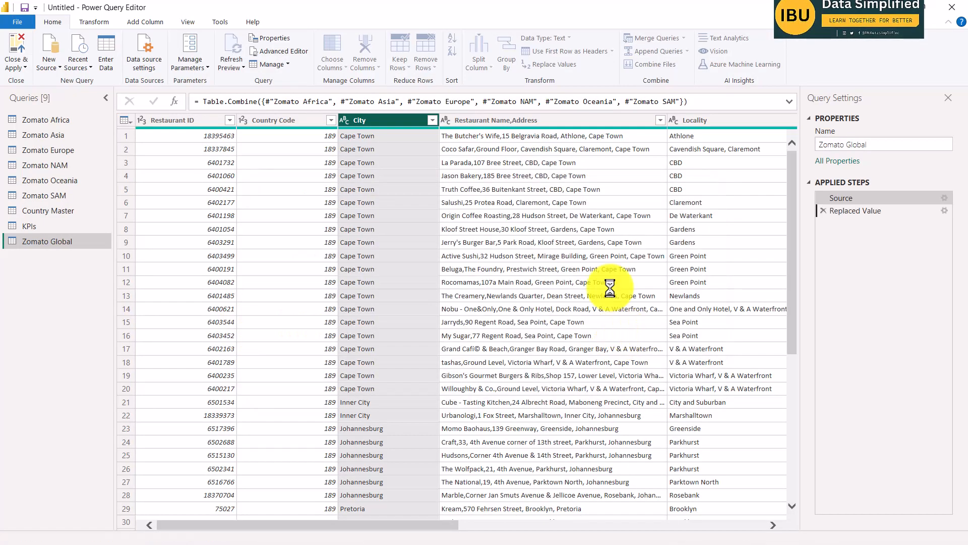
Check the complete list of City values for the corrected São Paulo entry, then close the list without filtering.
click(432, 120)
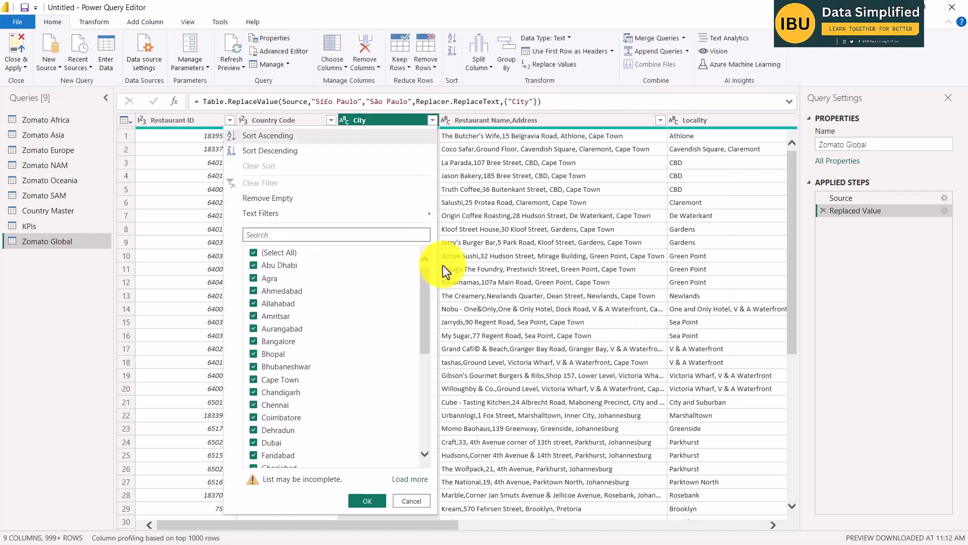
drag(422, 304, 408, 460)
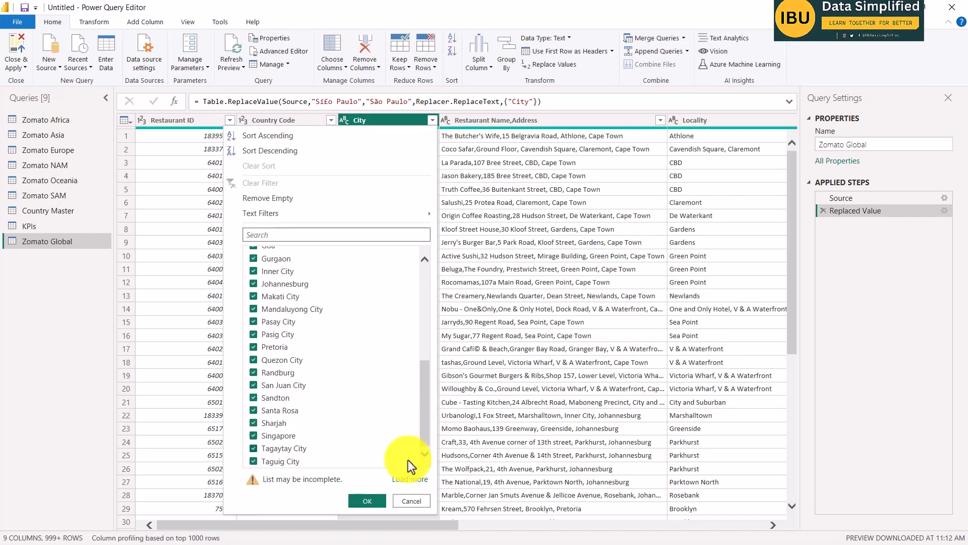
click(410, 478)
drag(419, 307, 438, 412)
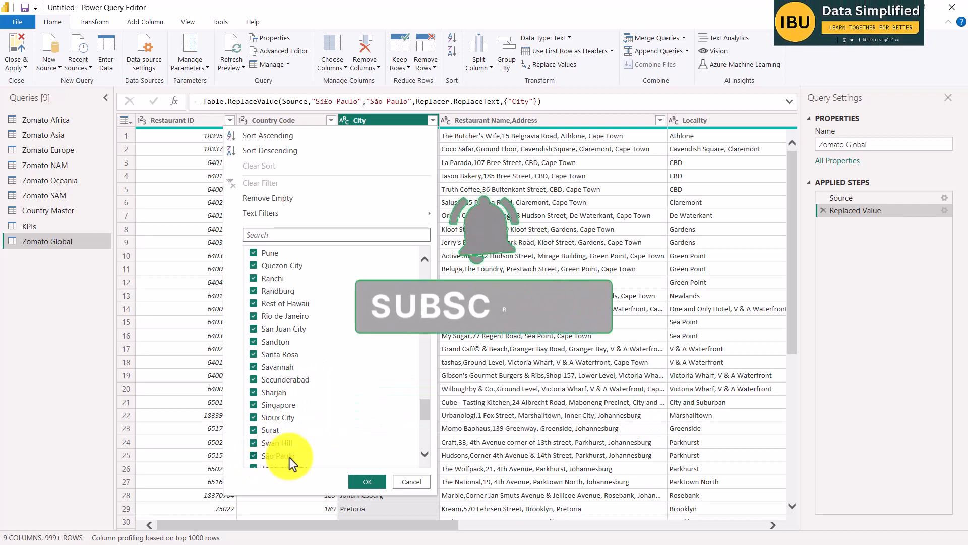
click(412, 483)
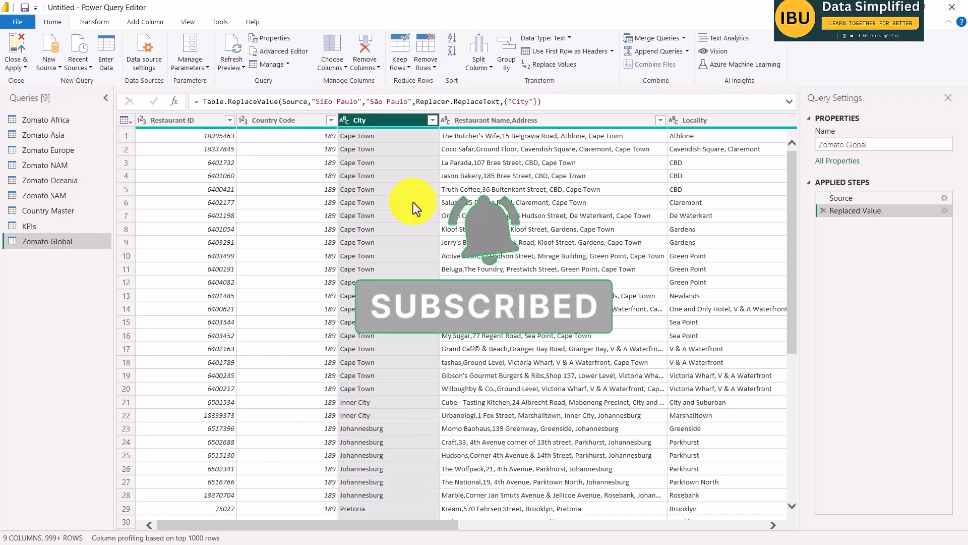
Copy Cedar Rapids/Iowa City from the Word brief and enter it as the value to find in a new City replacement.
key(alt+Tab)
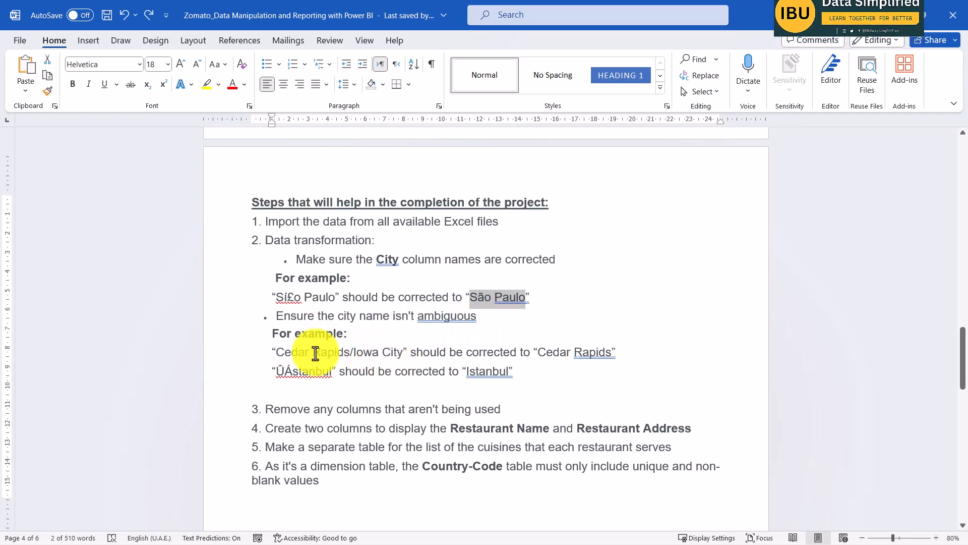
drag(277, 353, 403, 353)
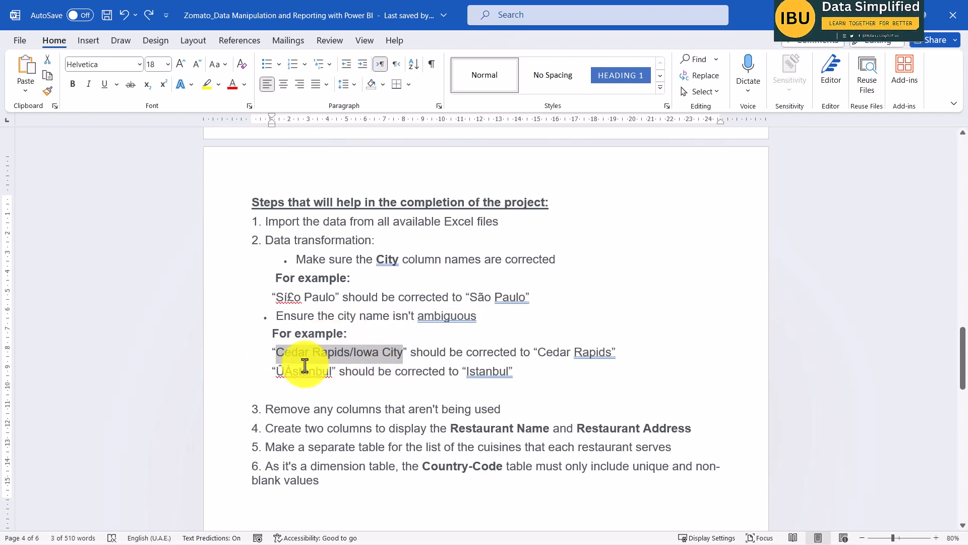
key(alt+Tab)
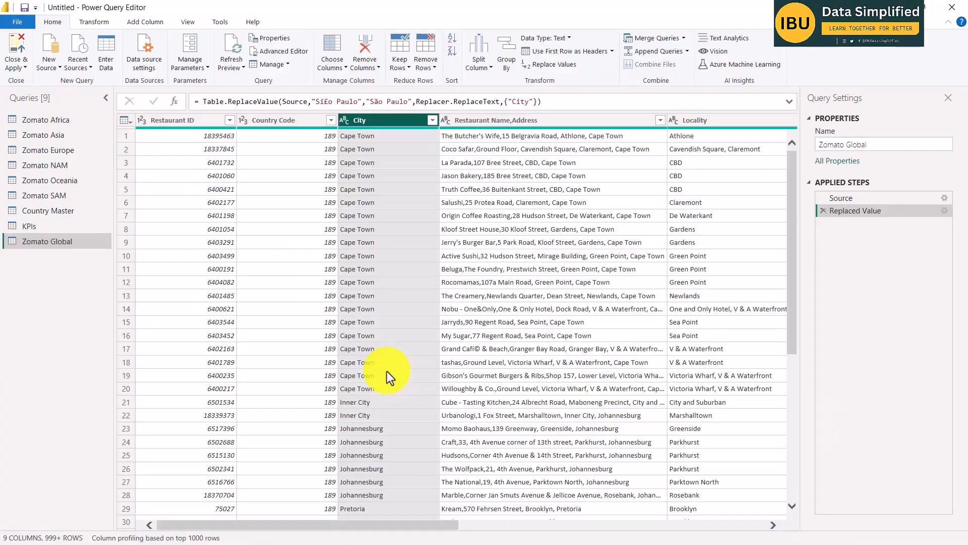
key(alt+Tab)
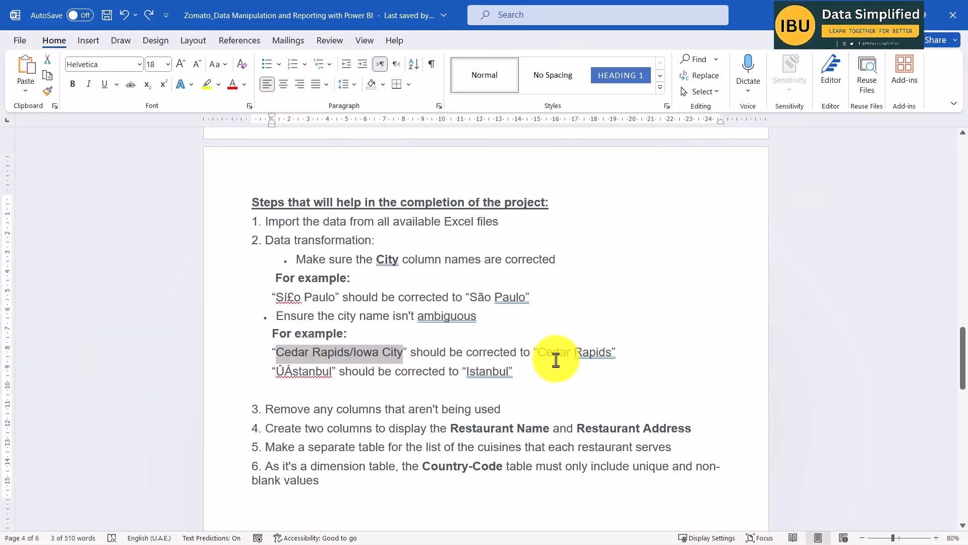
key(alt+Tab)
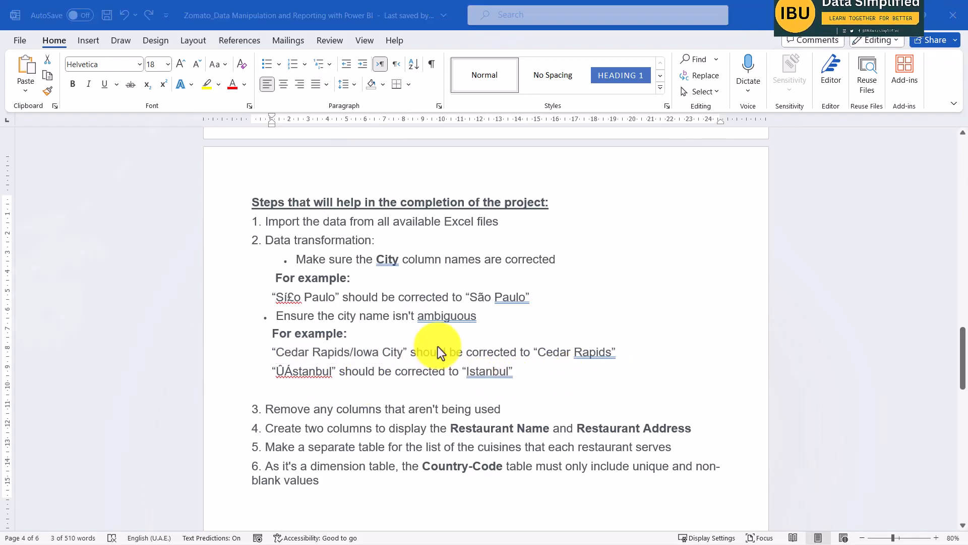
key(alt+Tab)
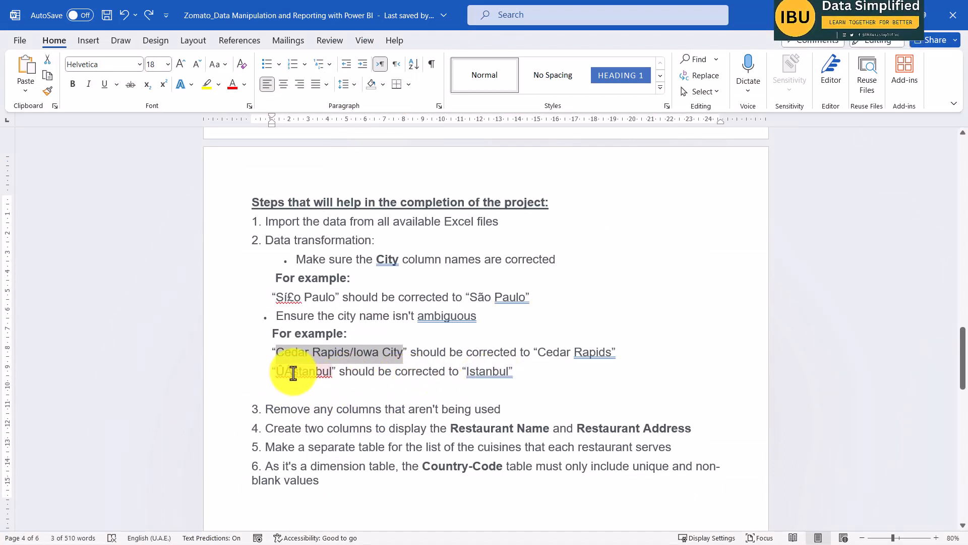
key(alt+Tab)
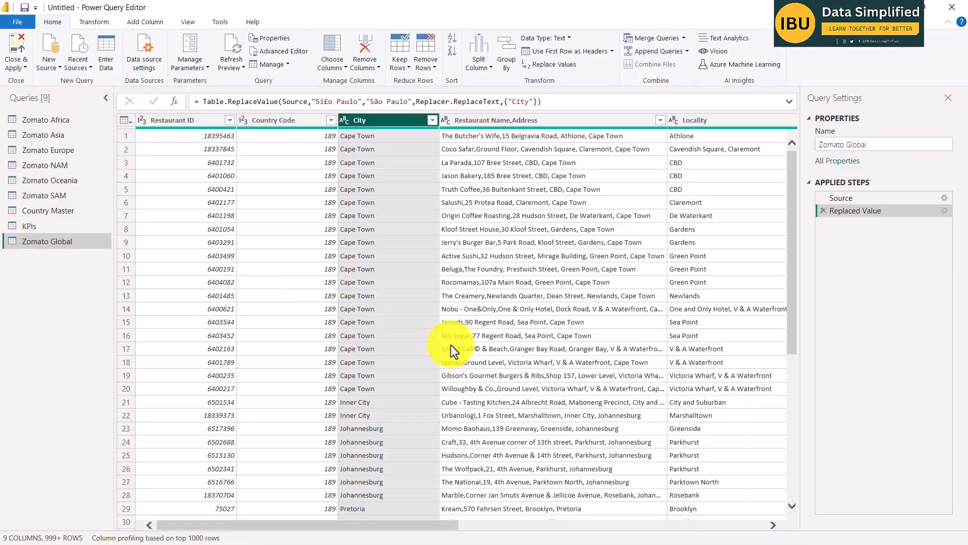
key(alt+Tab)
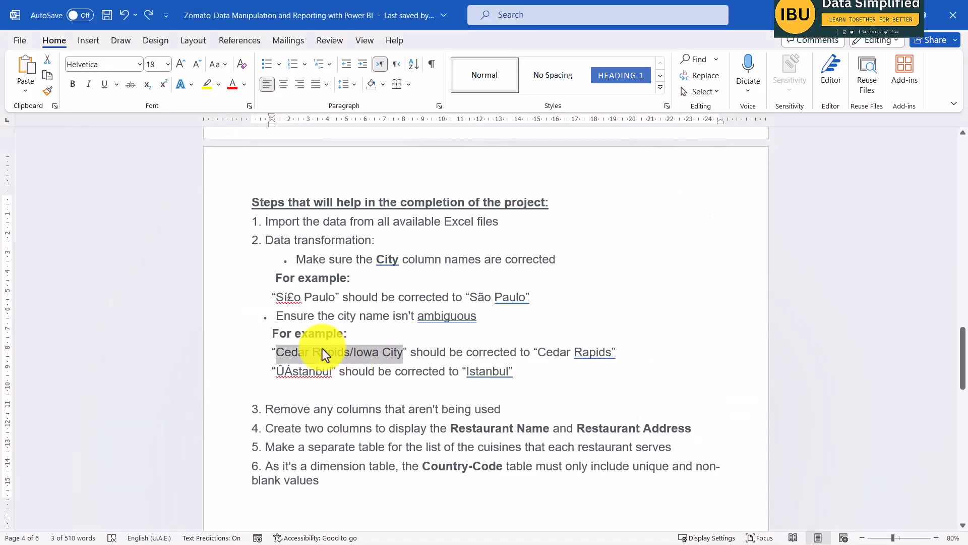
key(alt+Tab)
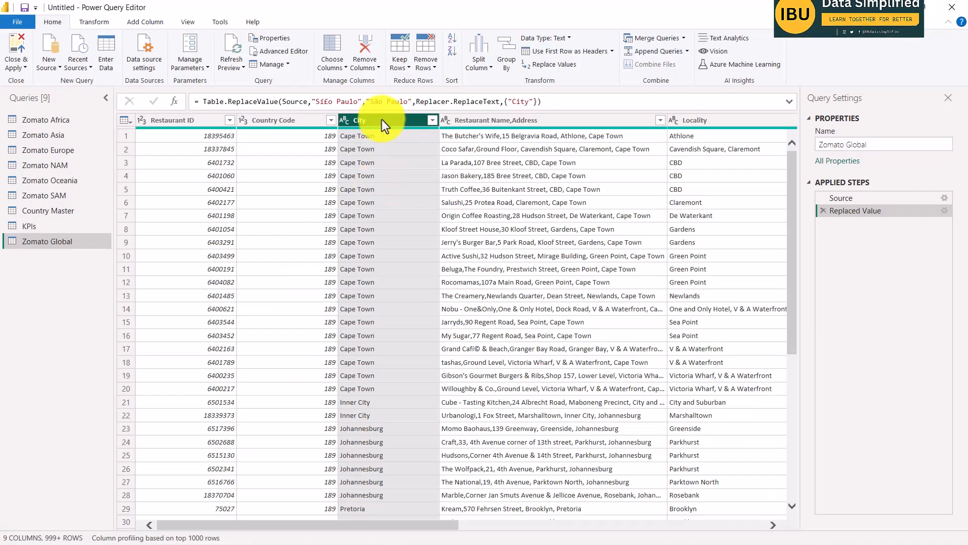
click(566, 64)
key(ctrl+v)
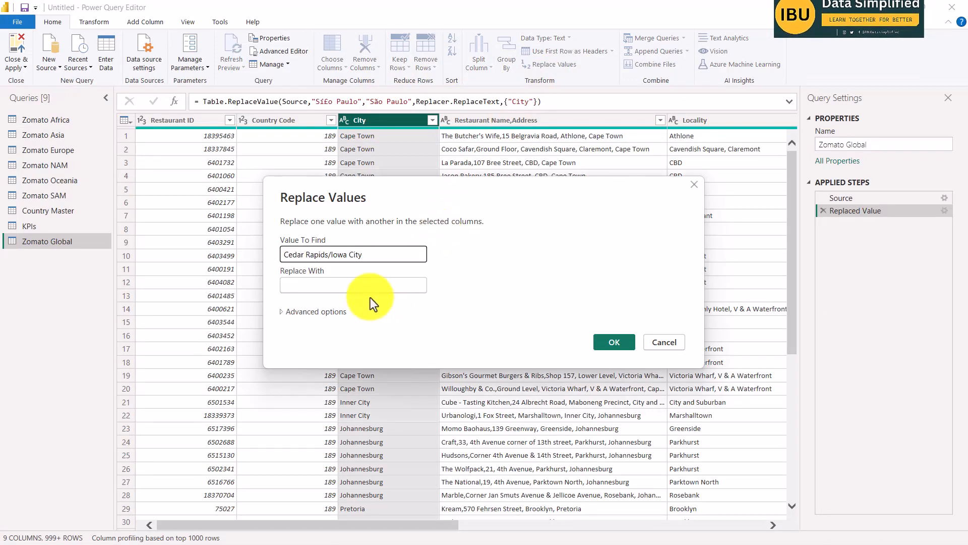
Copy Cedar Rapids from the Word brief as the replacement value and apply this second City replacement.
key(alt+Tab)
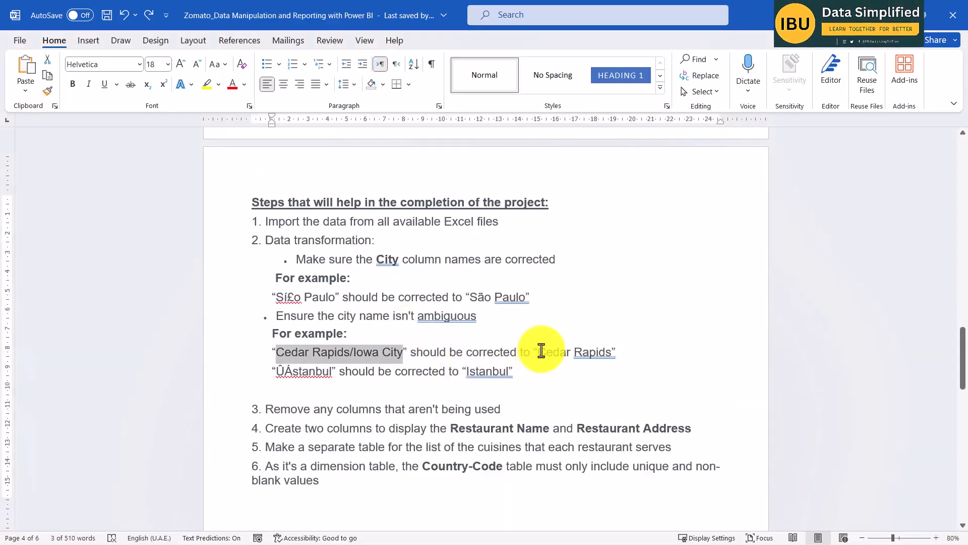
drag(538, 352, 612, 353)
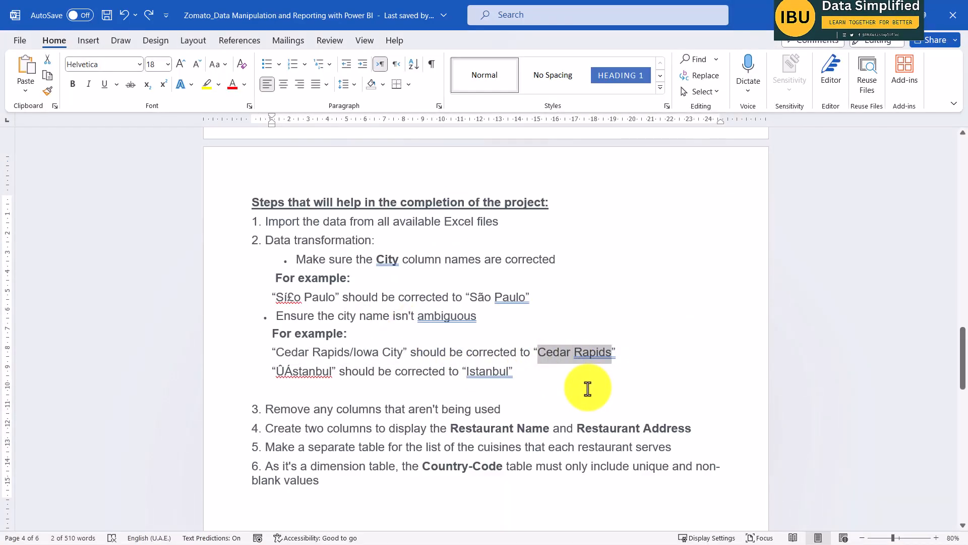
key(ctrl+c)
key(alt+Tab)
click(353, 285)
key(ctrl+v)
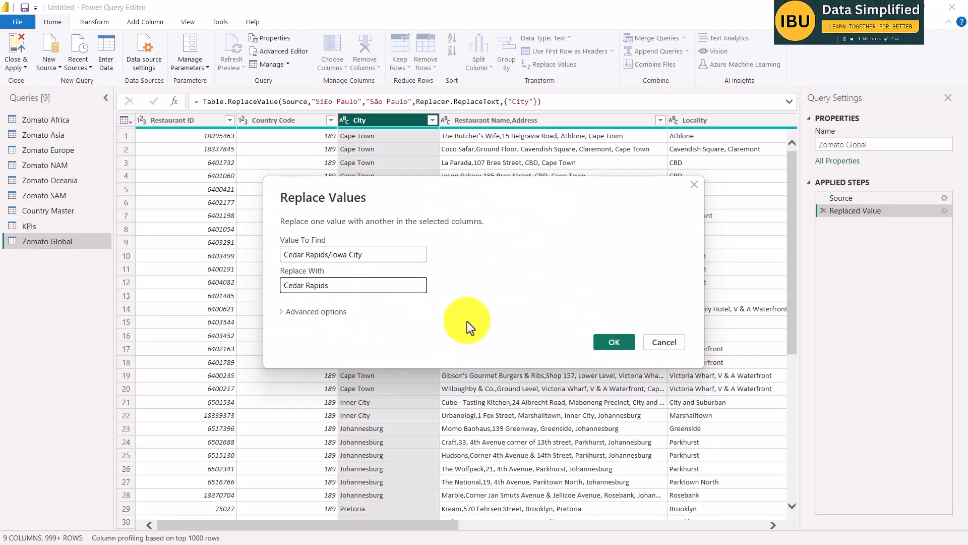
click(617, 345)
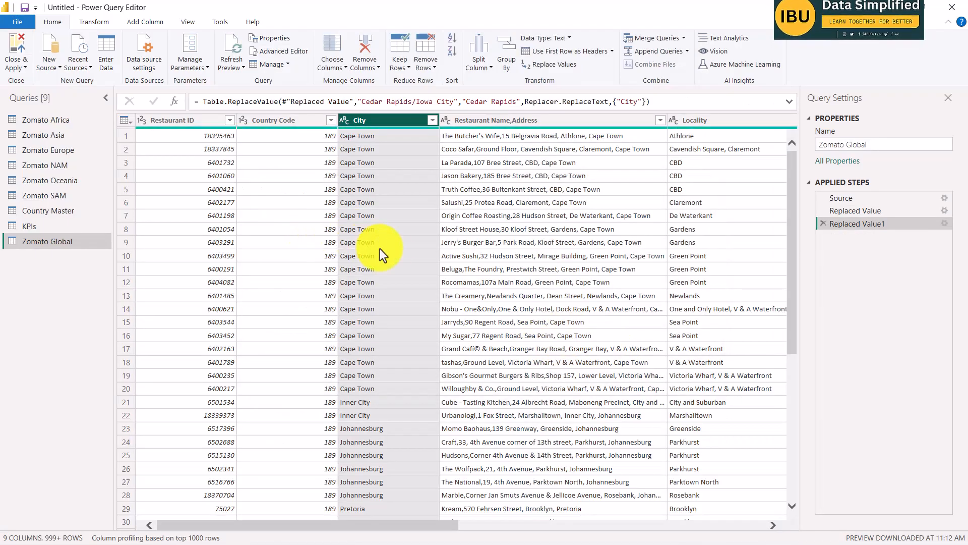
Switch to the Word brief, copy the misspelled city name ÛÁstanbul, and return to Power Query.
key(alt+Tab)
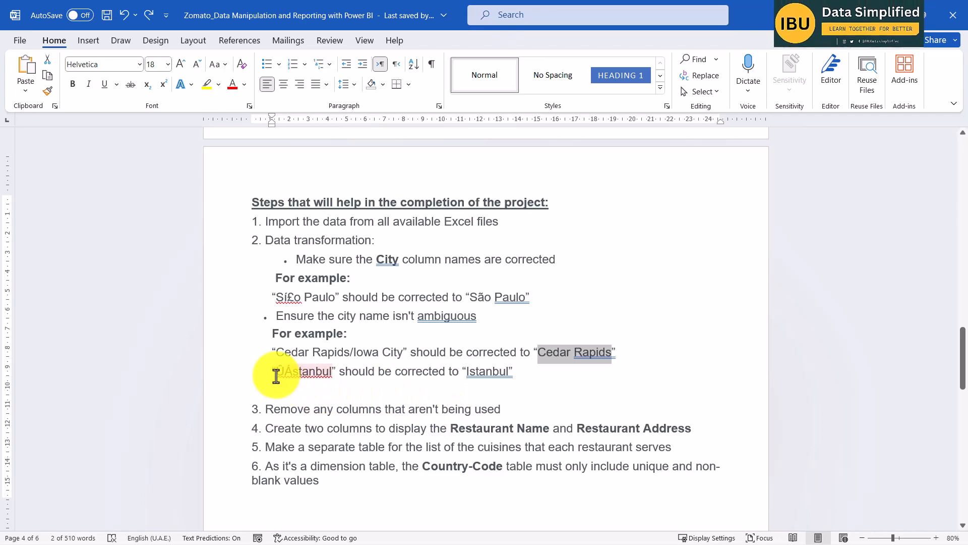
drag(276, 377, 331, 373)
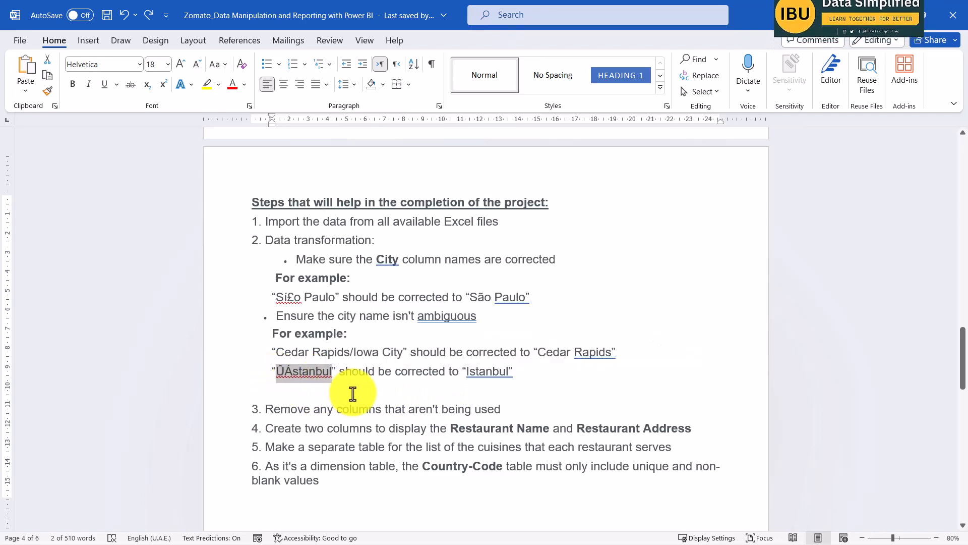
key(alt+Tab)
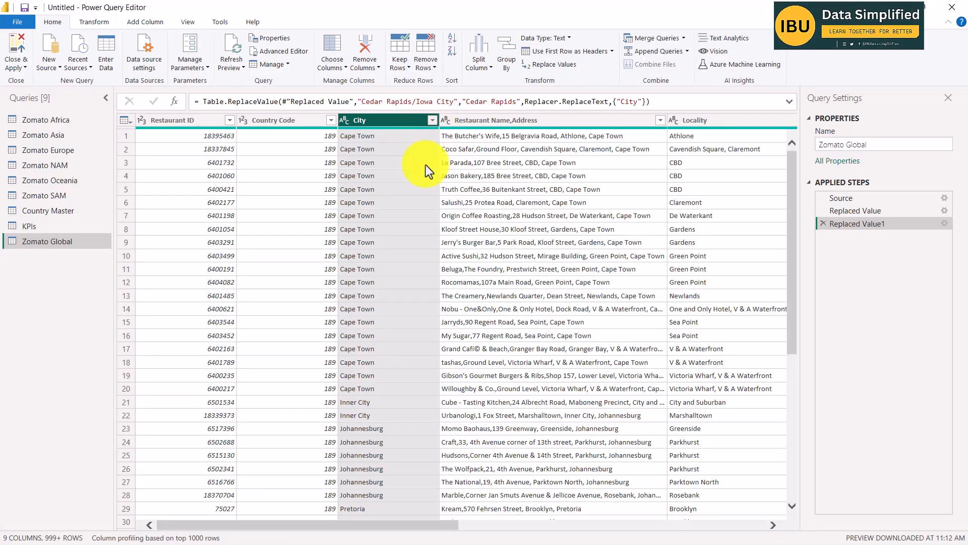
Load the complete list of City values, look for the ÛÁstanbul entry, and close the list without filtering.
click(432, 120)
drag(428, 340, 431, 447)
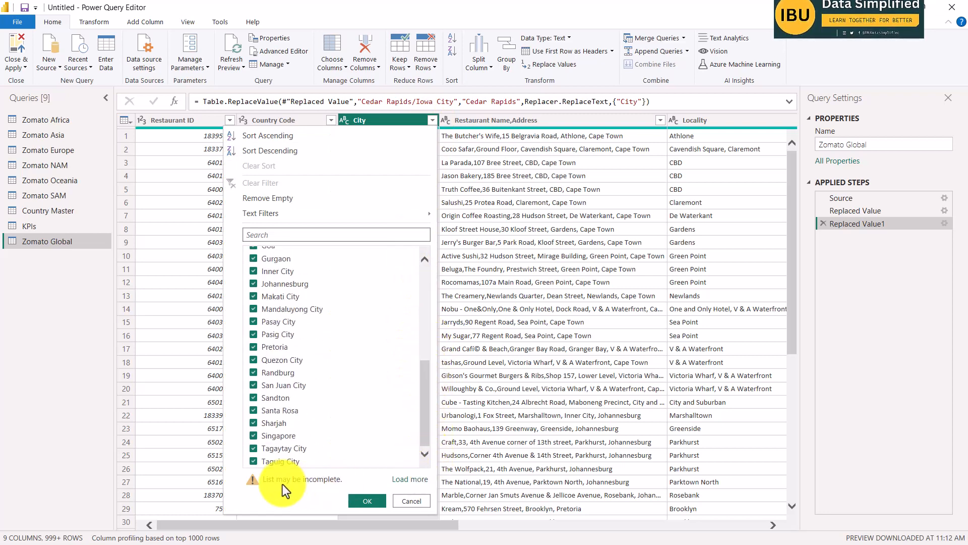
click(409, 479)
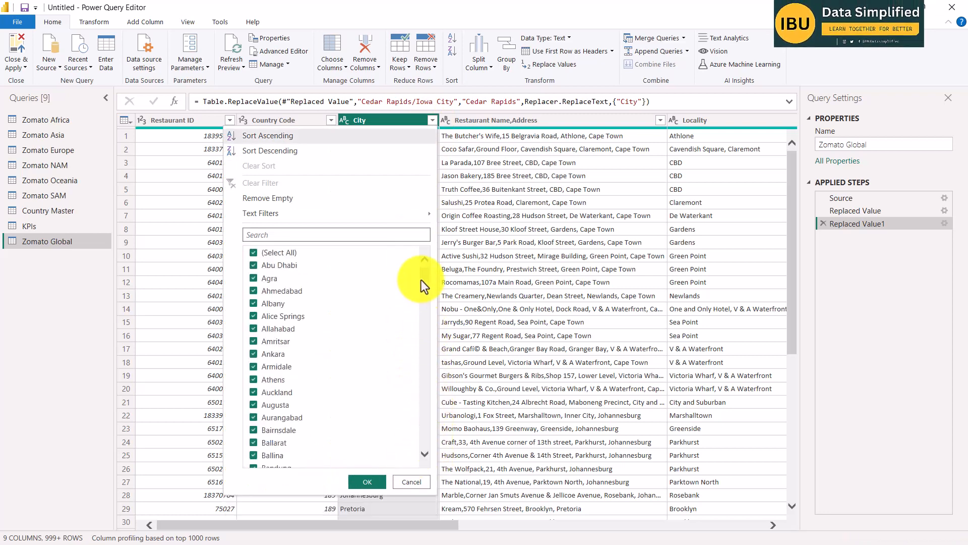
drag(421, 280, 428, 461)
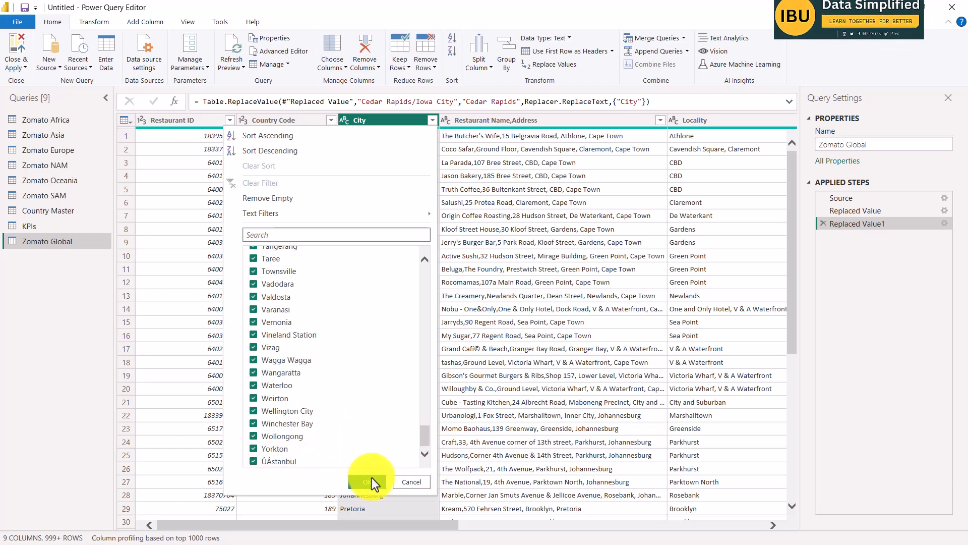
click(404, 482)
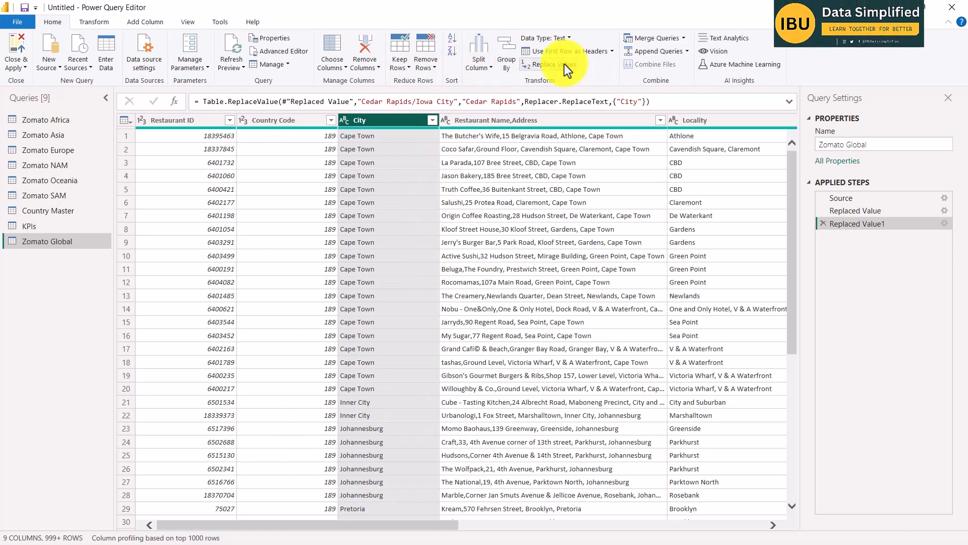
Replace ÛÁstanbul in the City column with Istanbul, copying the corrected name from the Word brief.
click(544, 62)
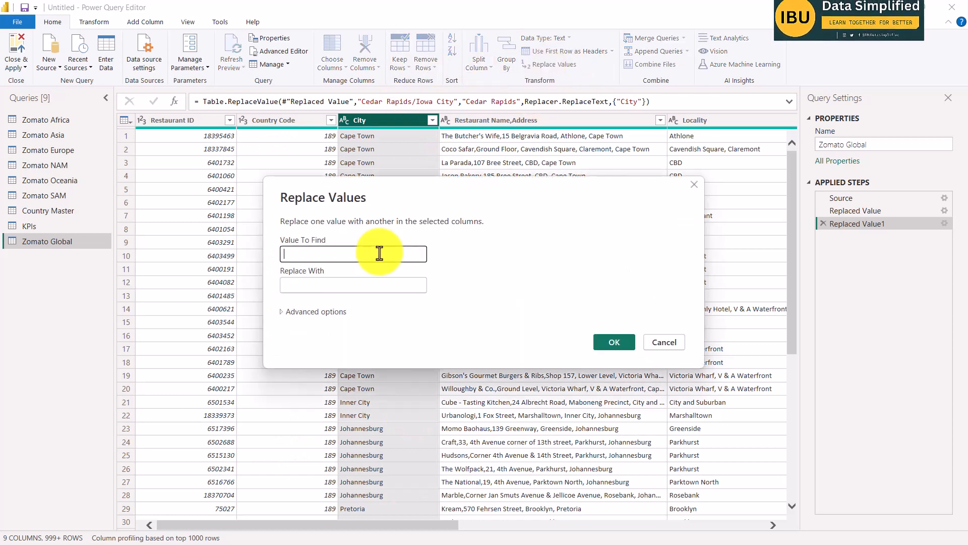
key(ctrl+v)
click(303, 286)
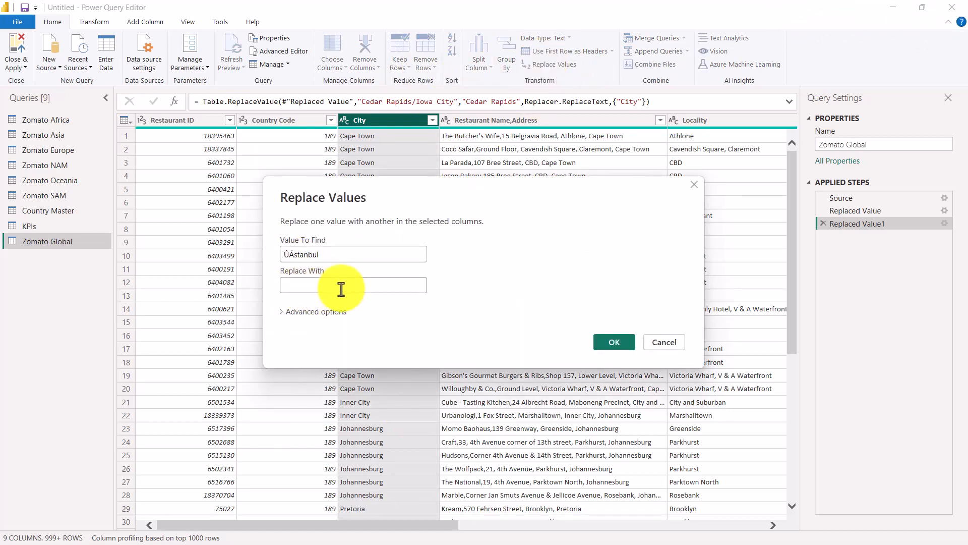
key(alt+Tab)
drag(464, 372, 517, 382)
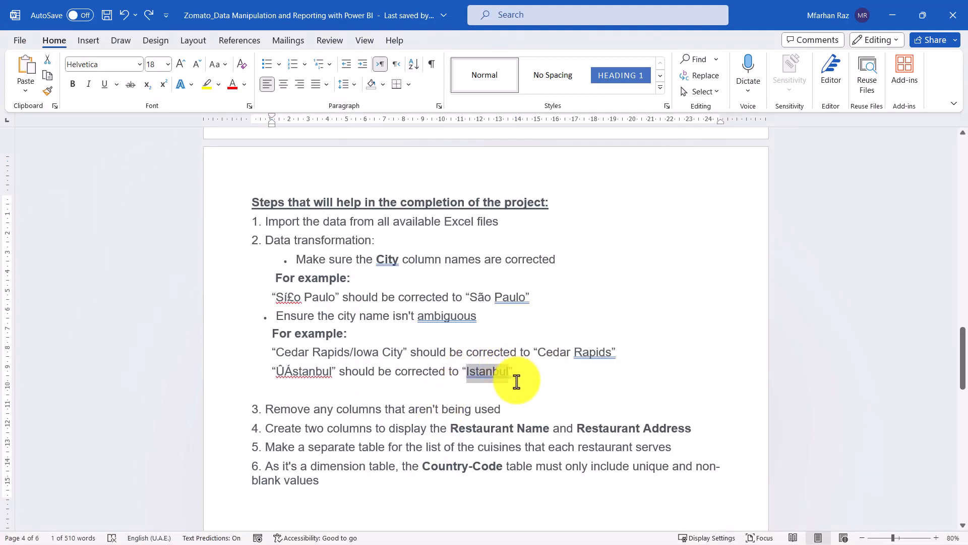
key(alt+Tab)
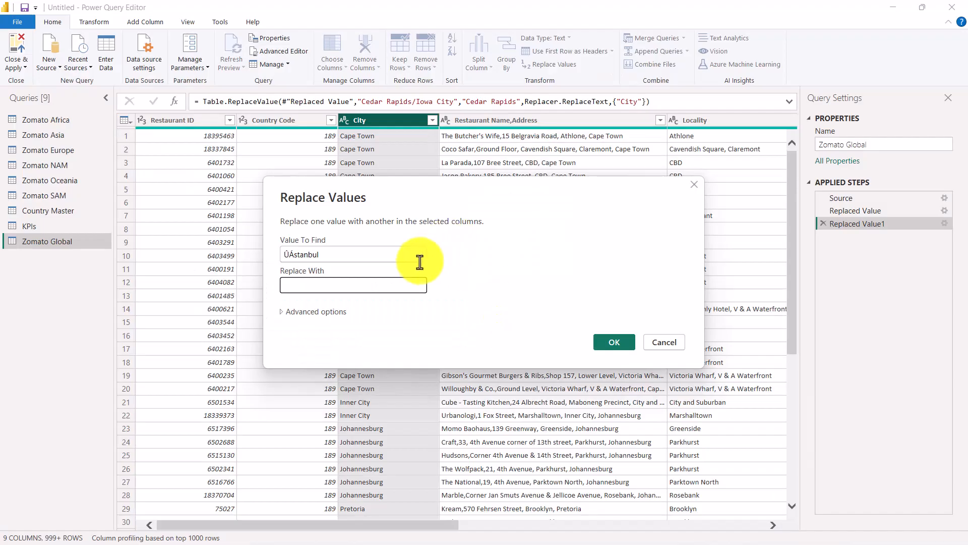
click(389, 290)
key(ctrl+v)
click(604, 339)
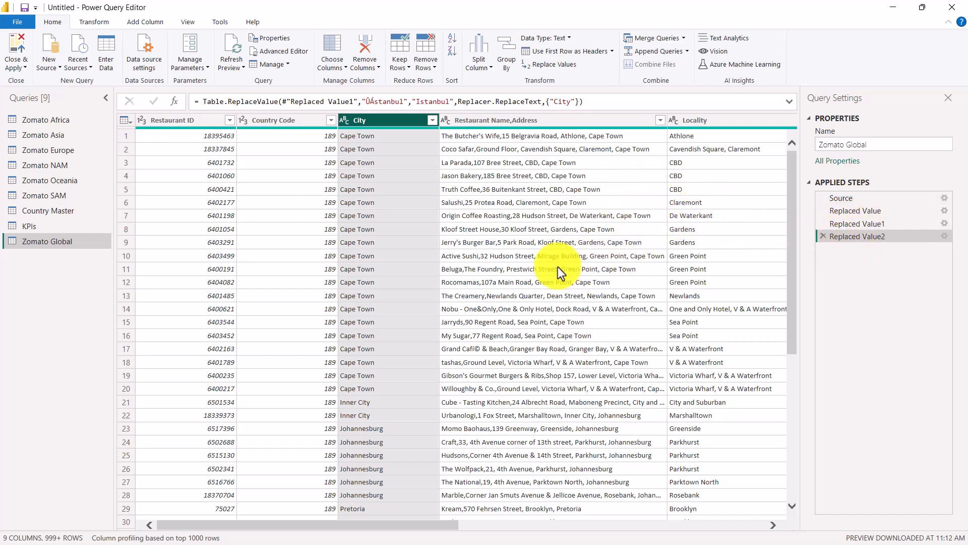
Check the Word brief's instruction on unused columns and remove Locality and Locality Verbose from the Zomato Global query in Power Query.
key(alt)
key(alt+Tab)
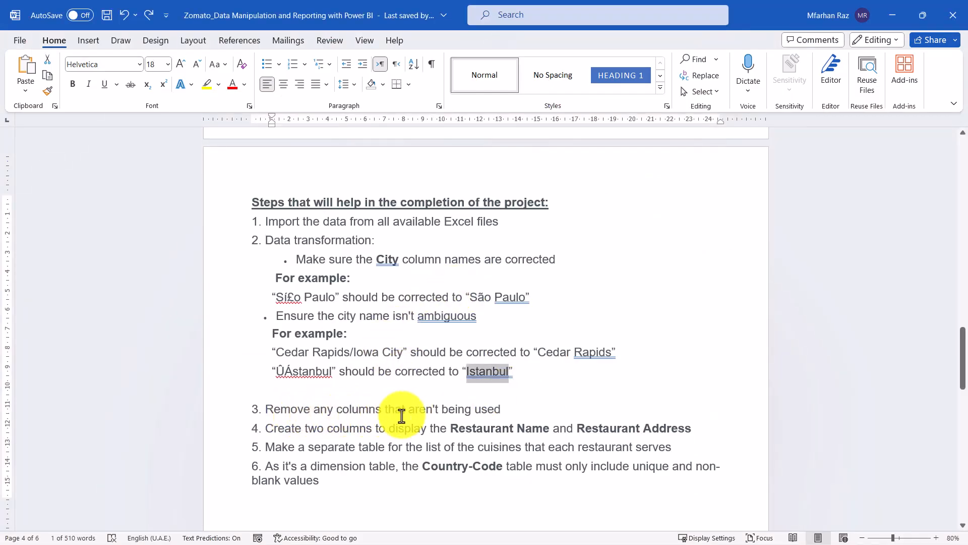
drag(506, 408, 271, 407)
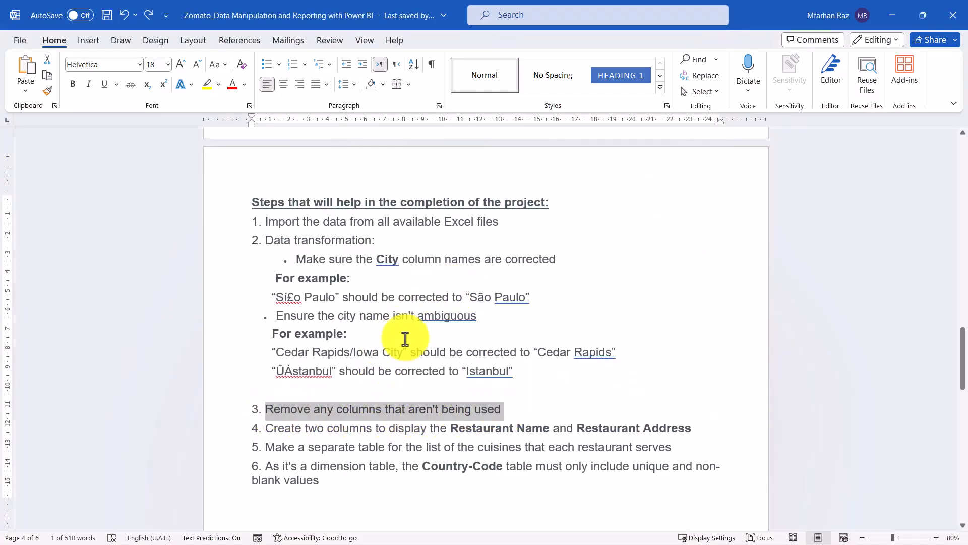
key(alt+Tab)
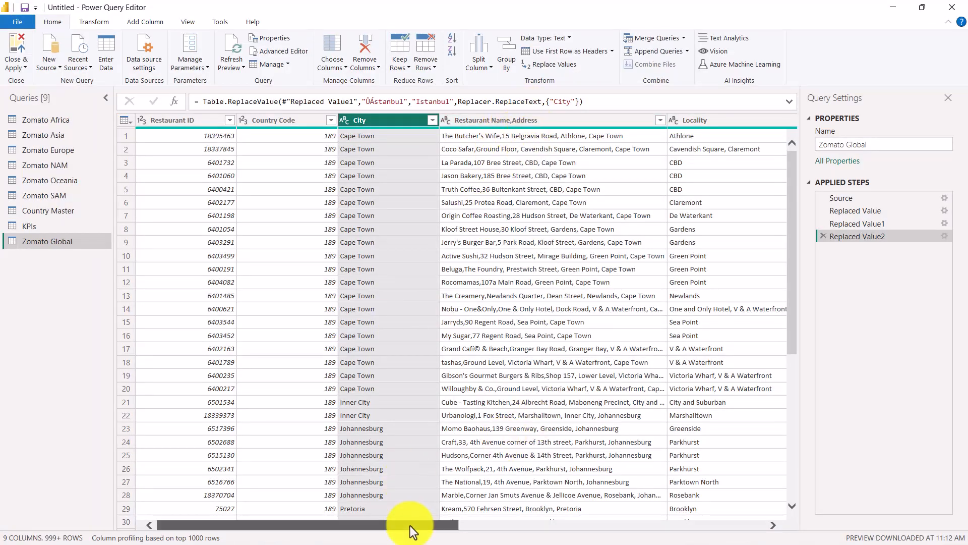
drag(410, 525, 581, 533)
click(362, 120)
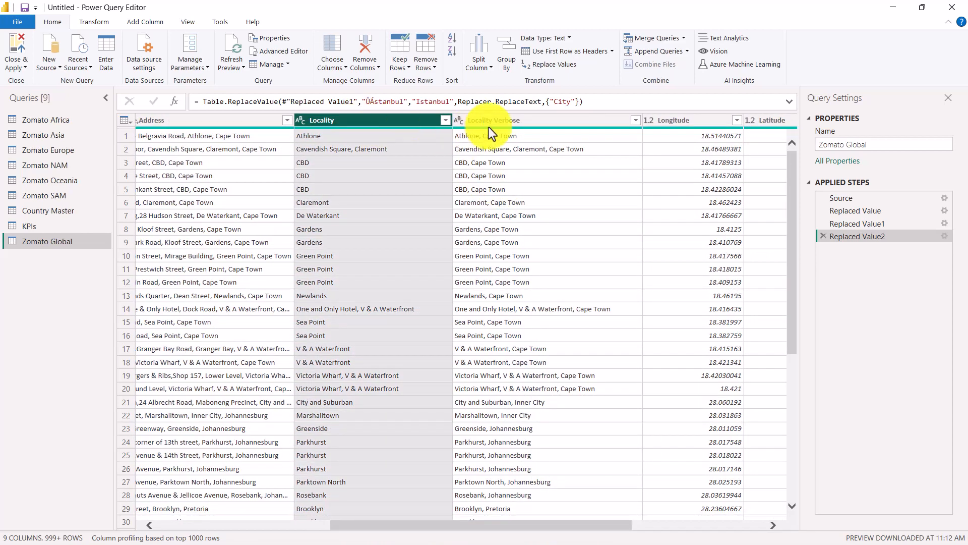
ctrl+click(523, 121)
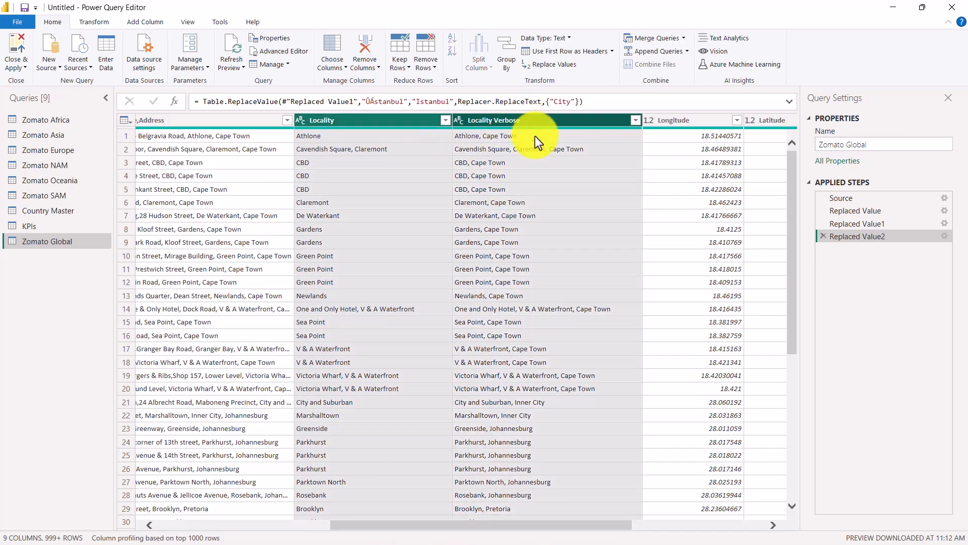
click(371, 40)
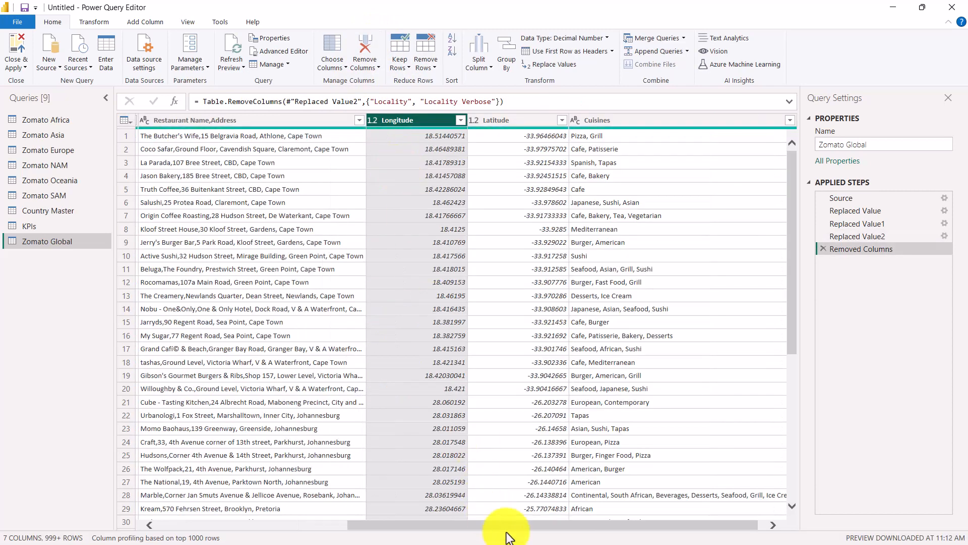
Consult item 4 of the Word brief and split the Restaurant Name,Address column in Power Query at the left-most comma.
drag(505, 529, 443, 521)
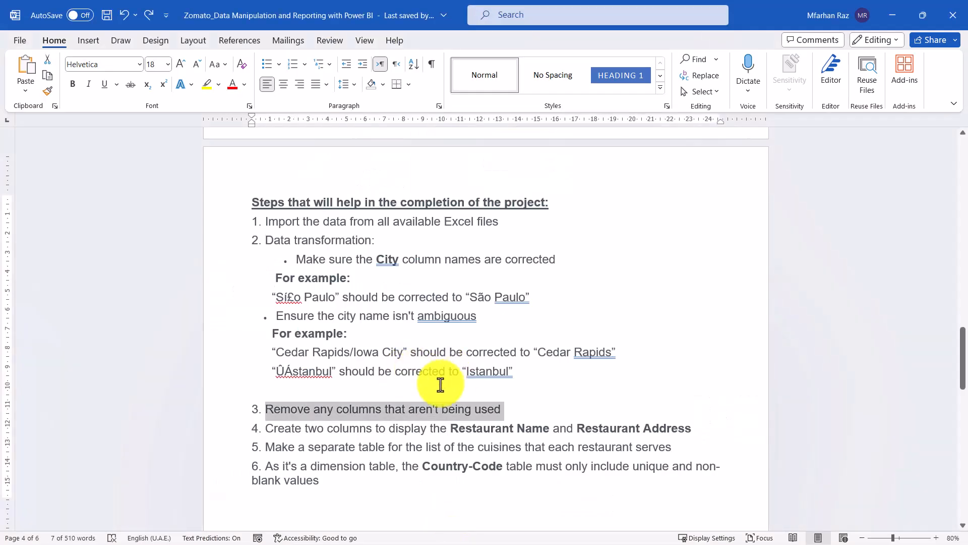
click(566, 404)
drag(264, 426, 703, 431)
click(703, 431)
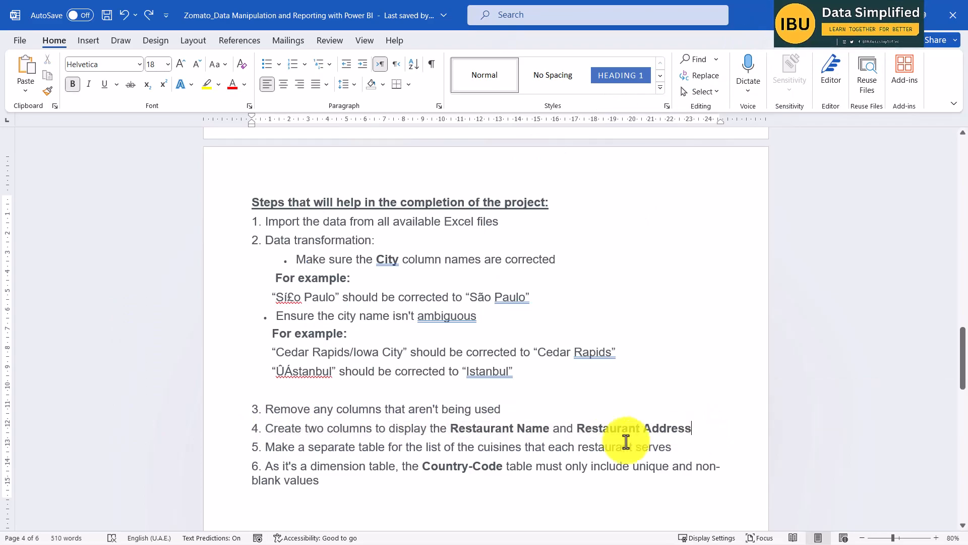
key(alt+Tab)
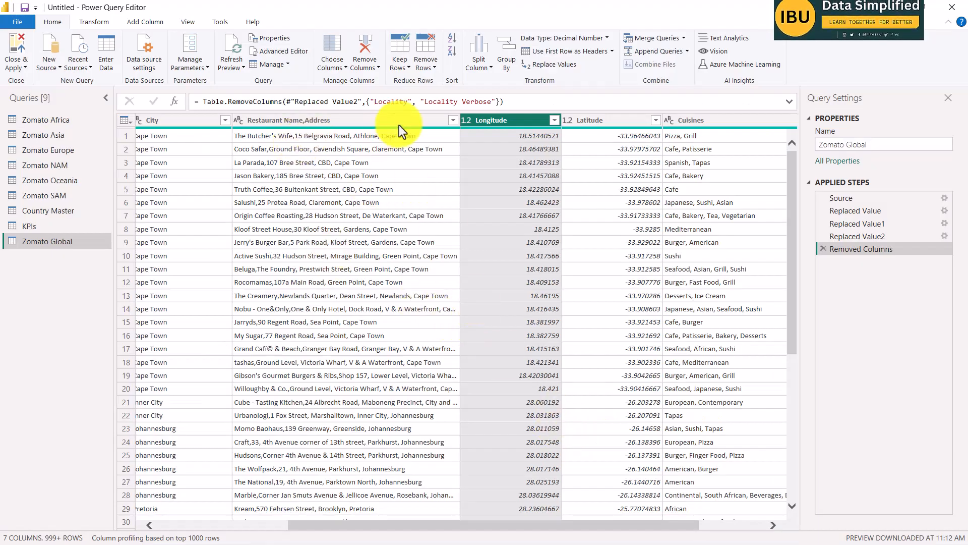
drag(378, 527, 231, 526)
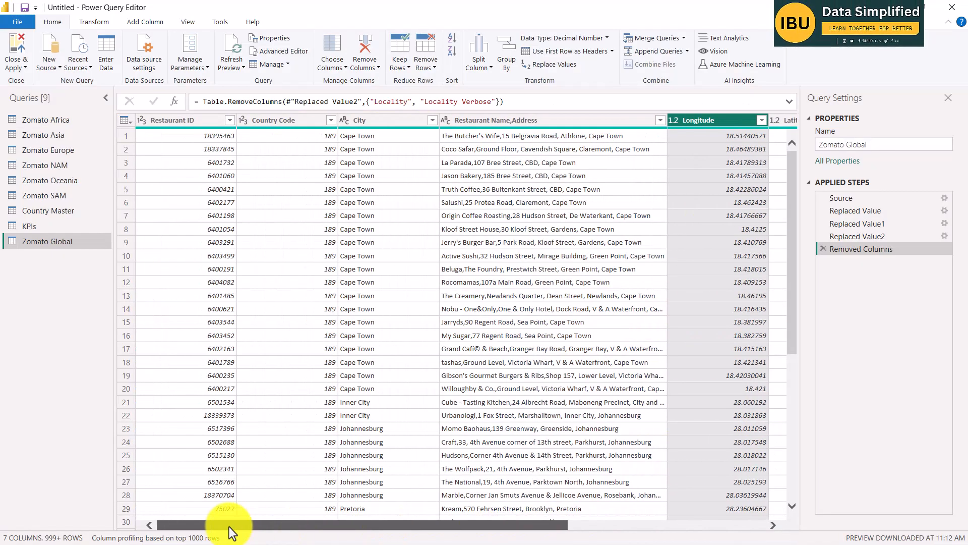
click(486, 121)
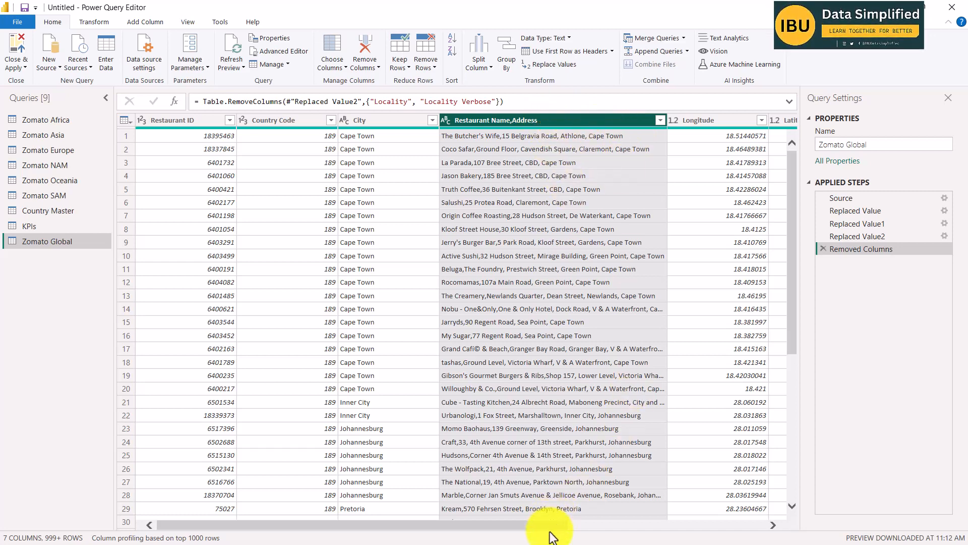
drag(552, 524, 638, 525)
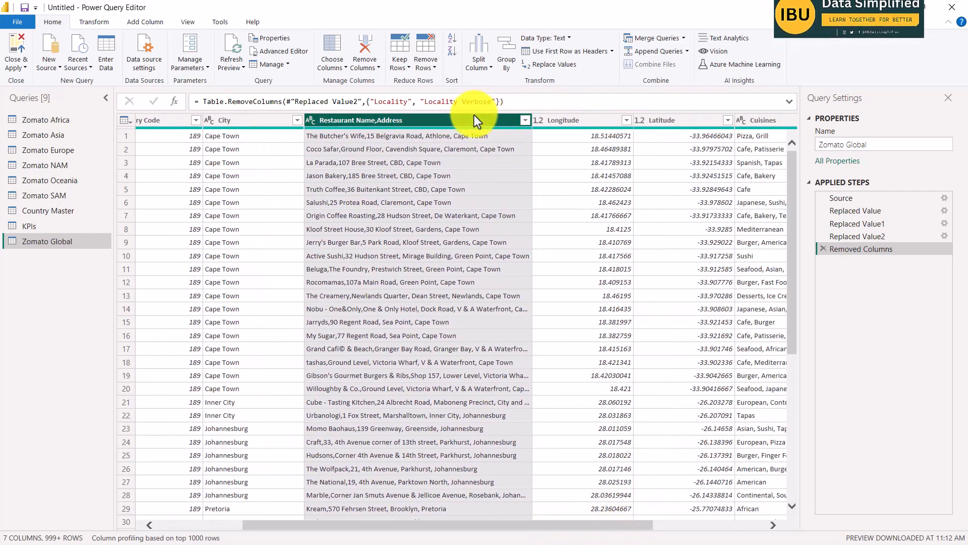
click(485, 62)
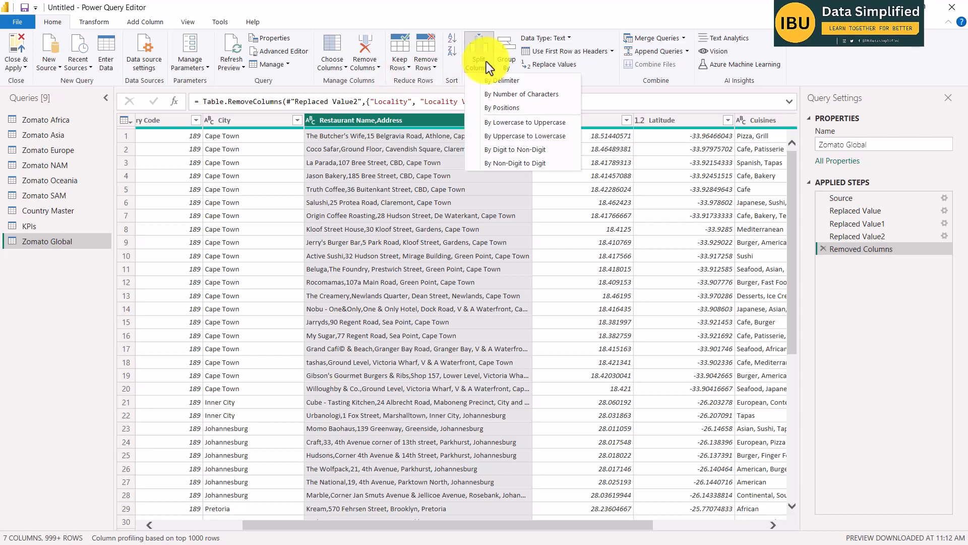
click(502, 83)
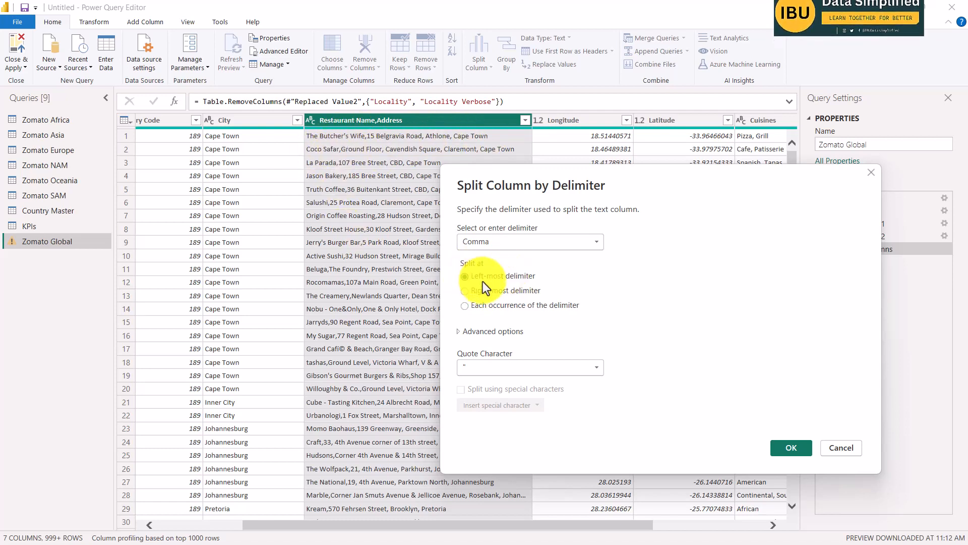
click(790, 449)
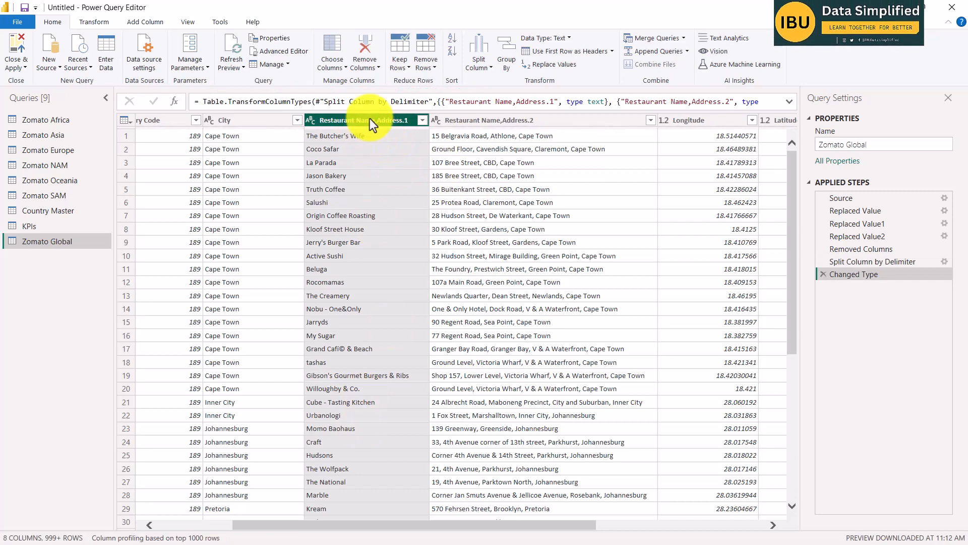
Rename the first split column, Restaurant Name,Address.1, as Restaurant Name.
double_click(374, 120)
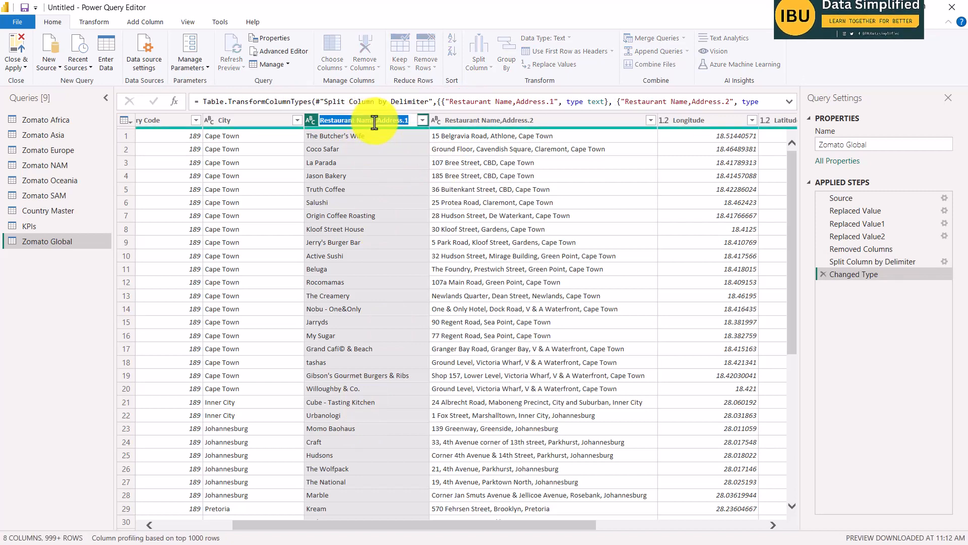
click(372, 121)
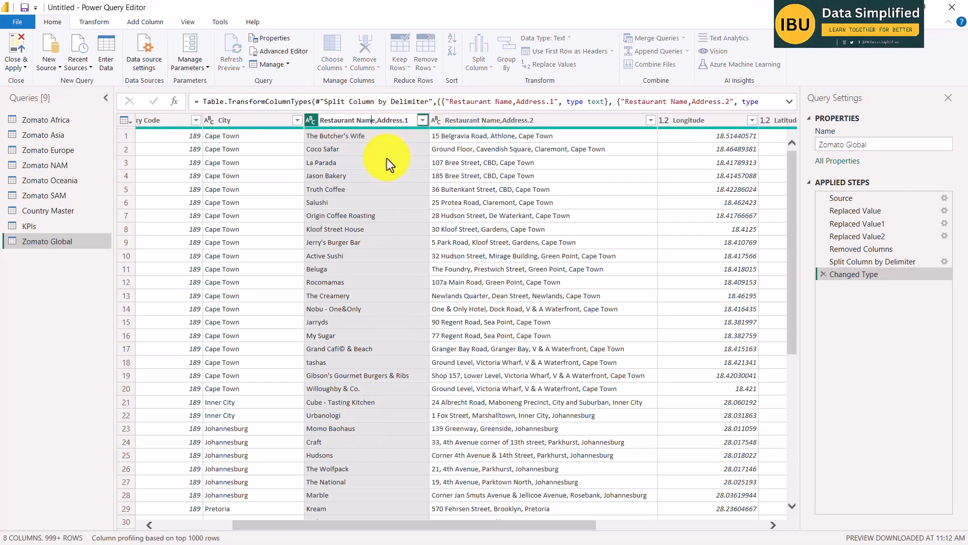
click(370, 125)
right_click(372, 119)
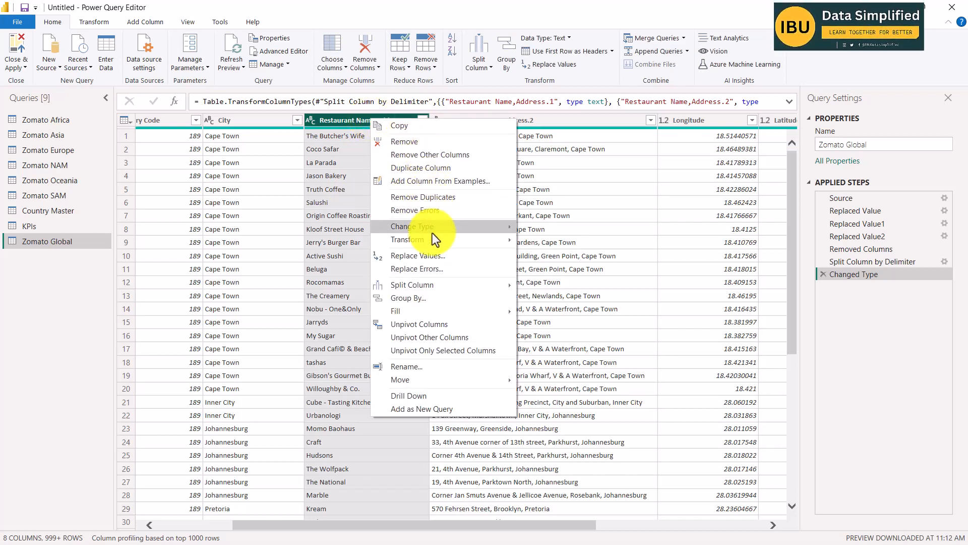
click(406, 367)
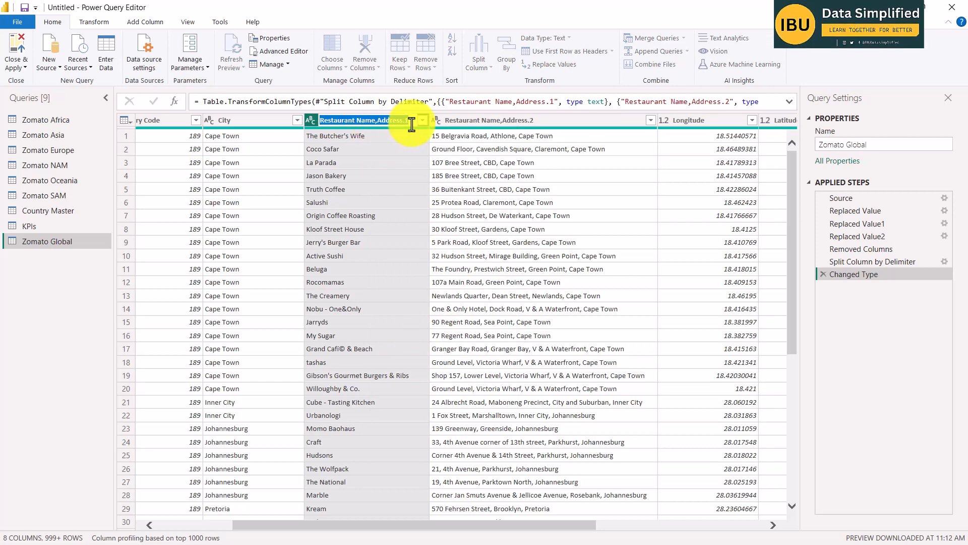
drag(411, 123, 381, 123)
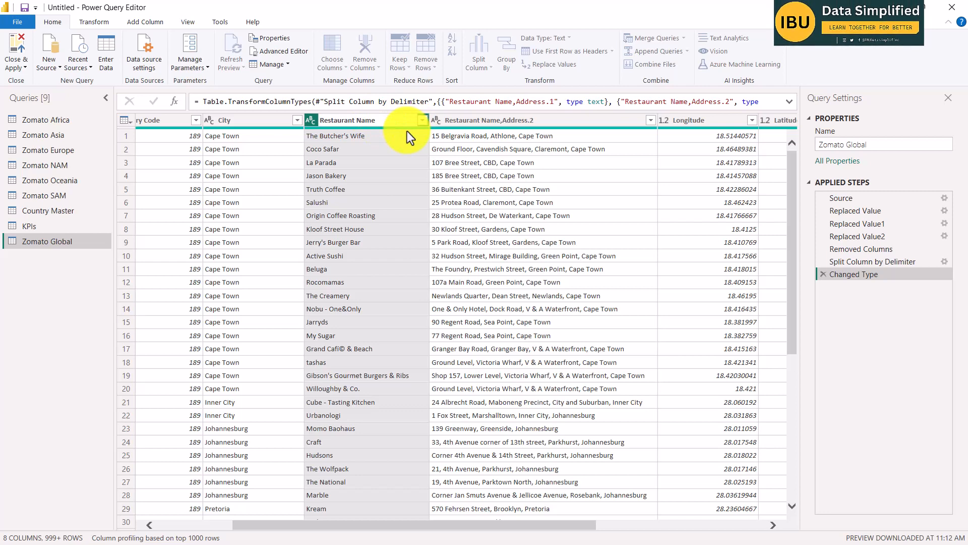
key(Return)
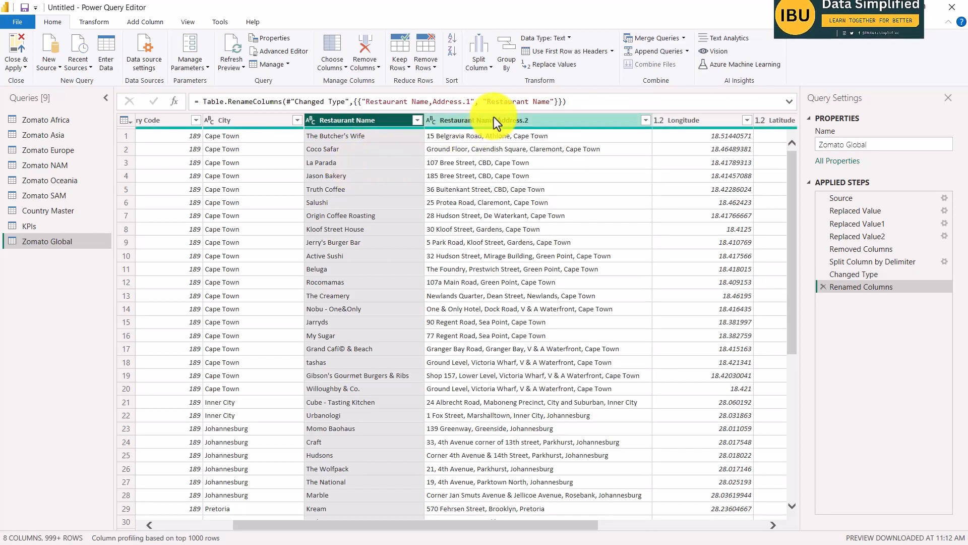
Rename the second split column, Restaurant Name,Address.2, as Restaurant Address.
double_click(499, 120)
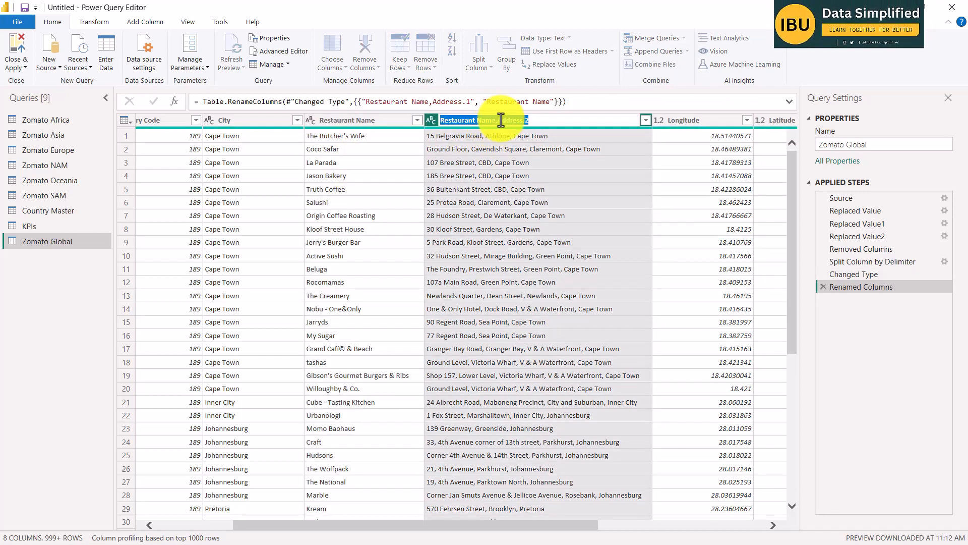
drag(555, 120, 476, 120)
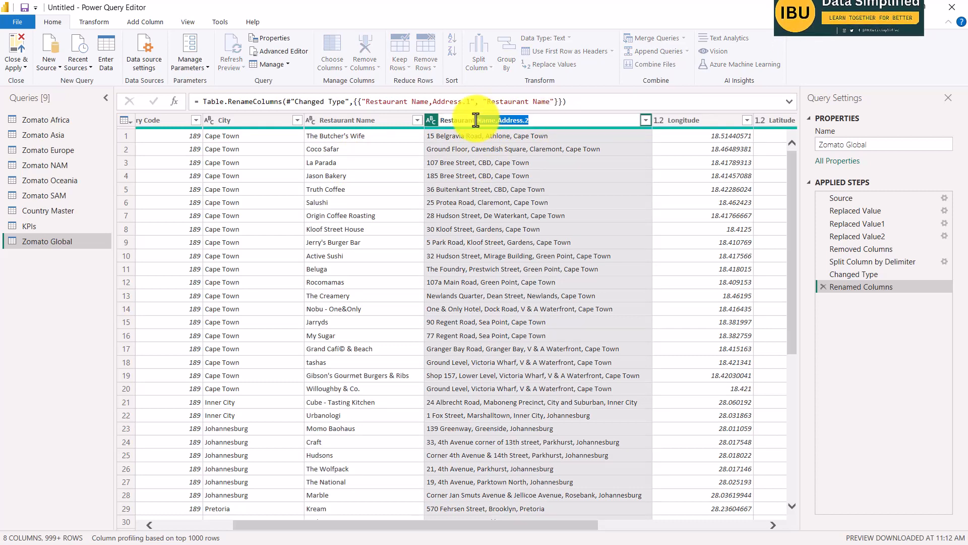
text(Addres)
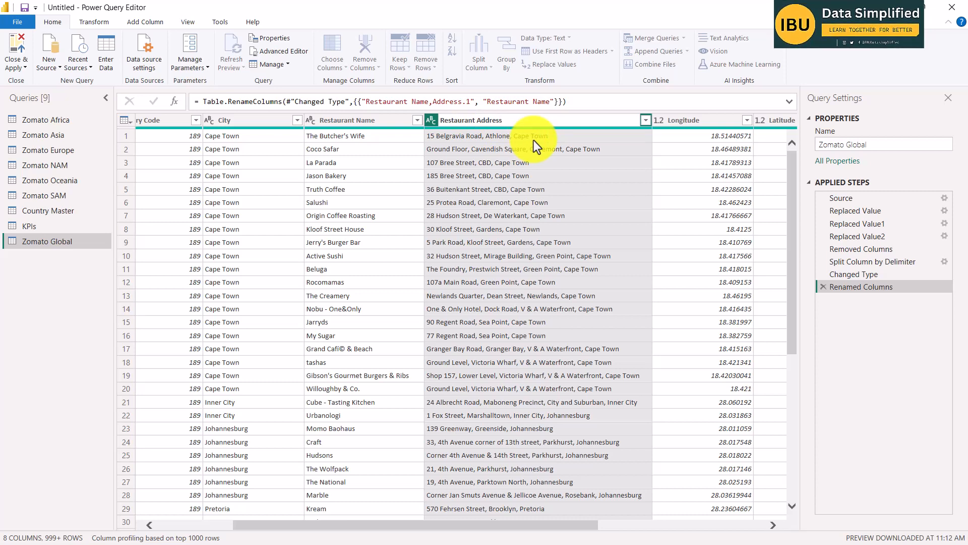
text(s)
key(Return)
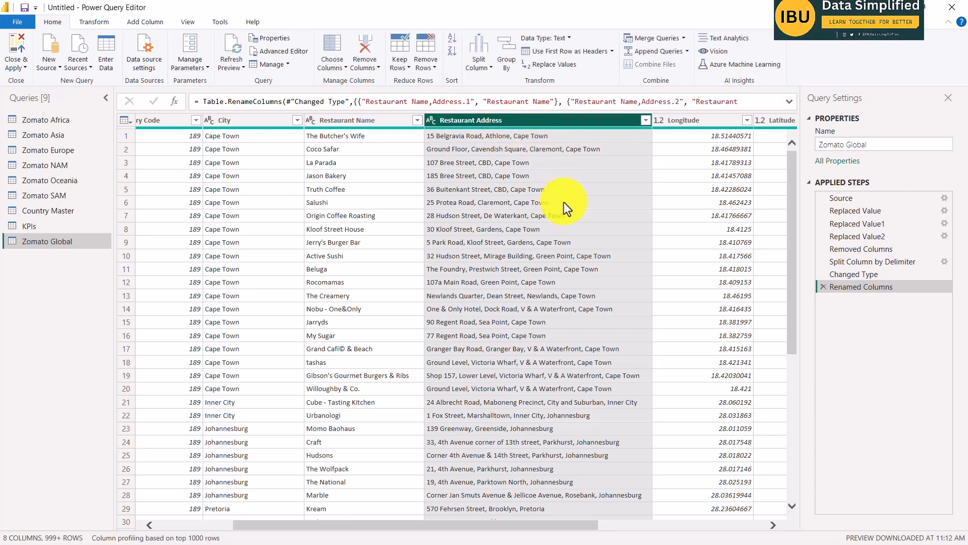
Read item 5 of the Word brief about a separate cuisines table and locate the Cuisines column in the Zomato Global query.
key(alt+Tab)
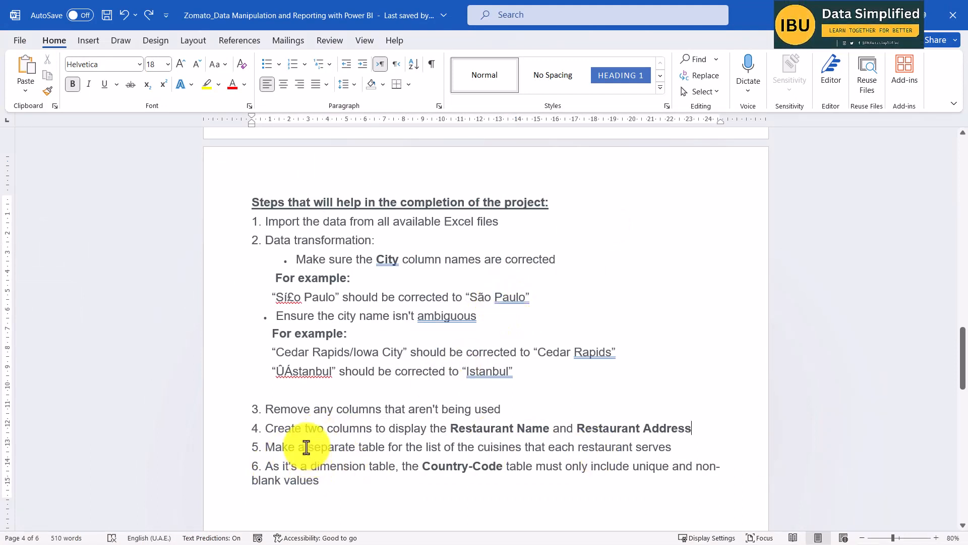
drag(306, 447, 681, 447)
click(683, 448)
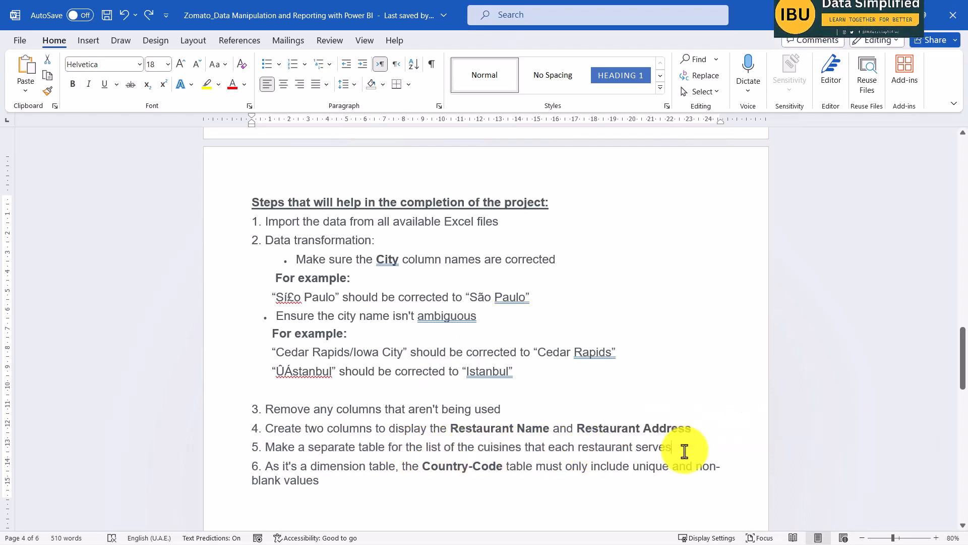
key(alt+Tab)
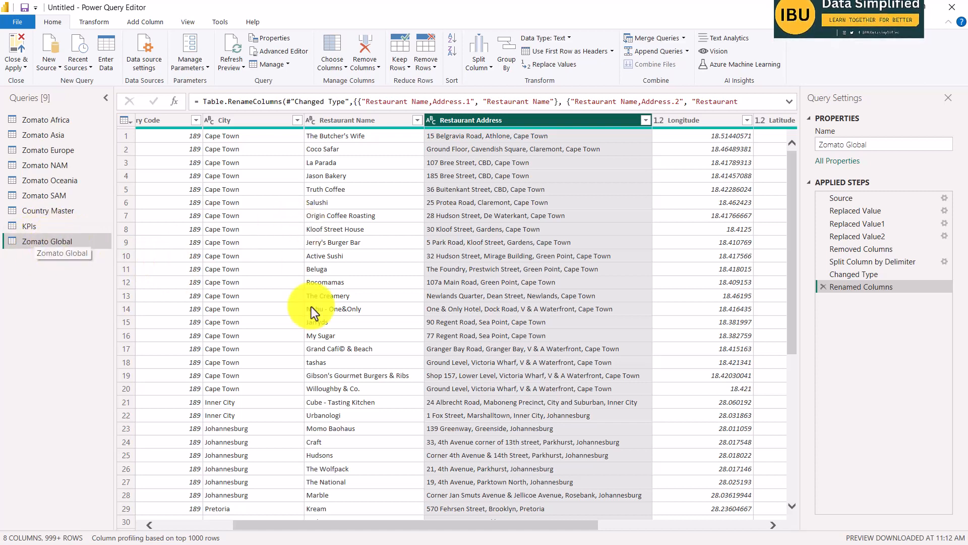
drag(473, 525, 706, 525)
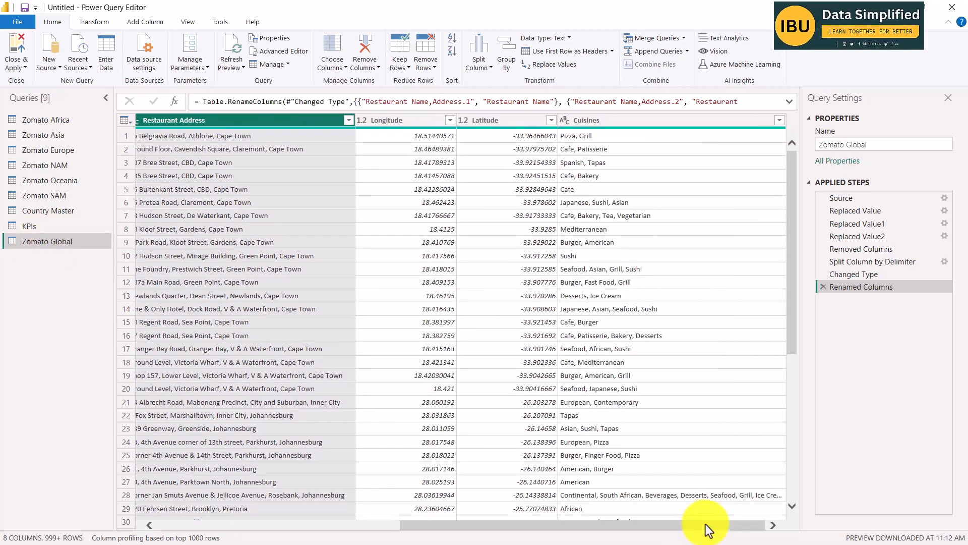
click(631, 120)
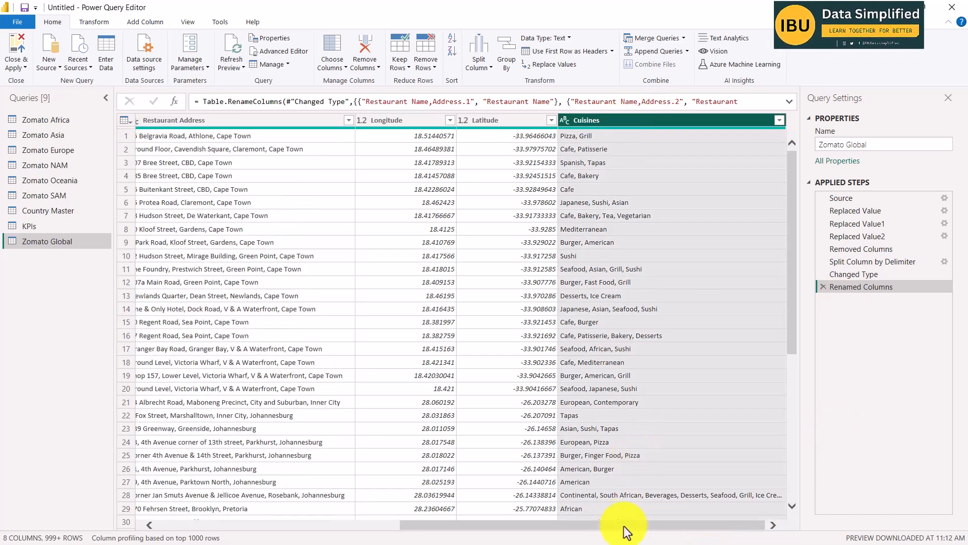
drag(644, 525, 292, 519)
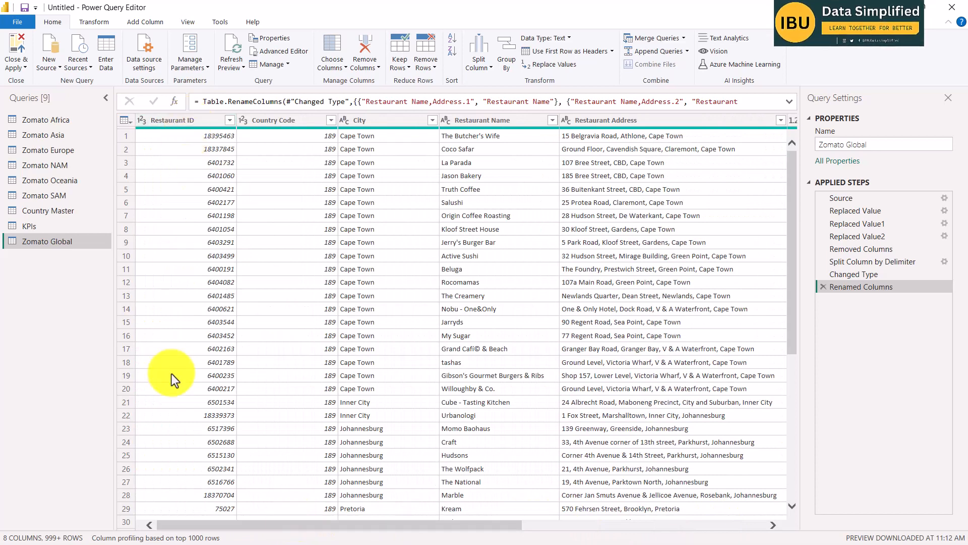
Duplicate the Zomato Global query and rename the copy as Cuisines.
right_click(59, 243)
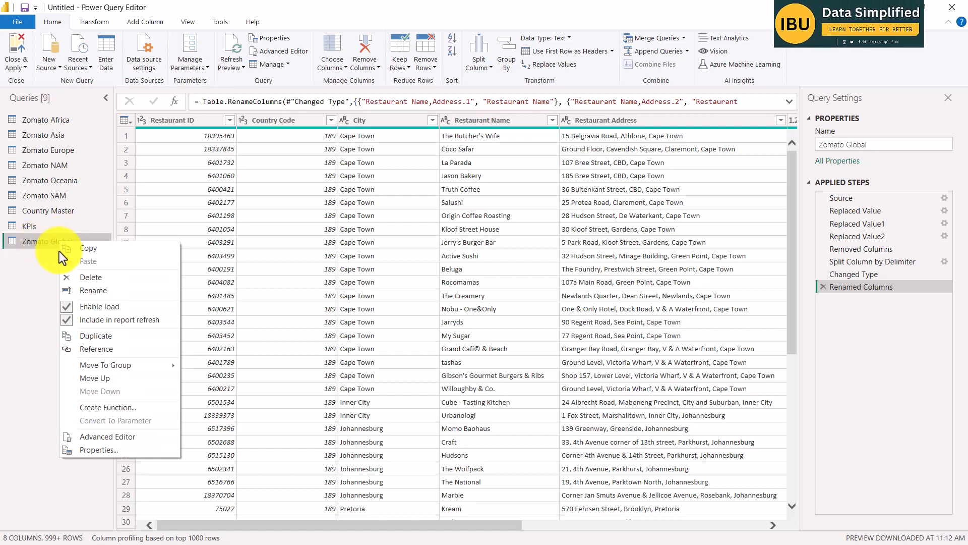
click(101, 337)
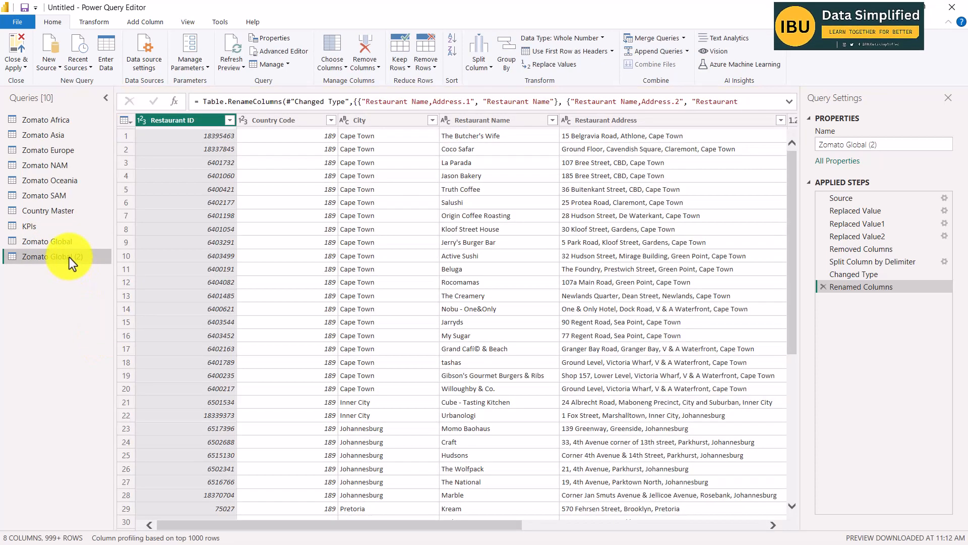
double_click(66, 259)
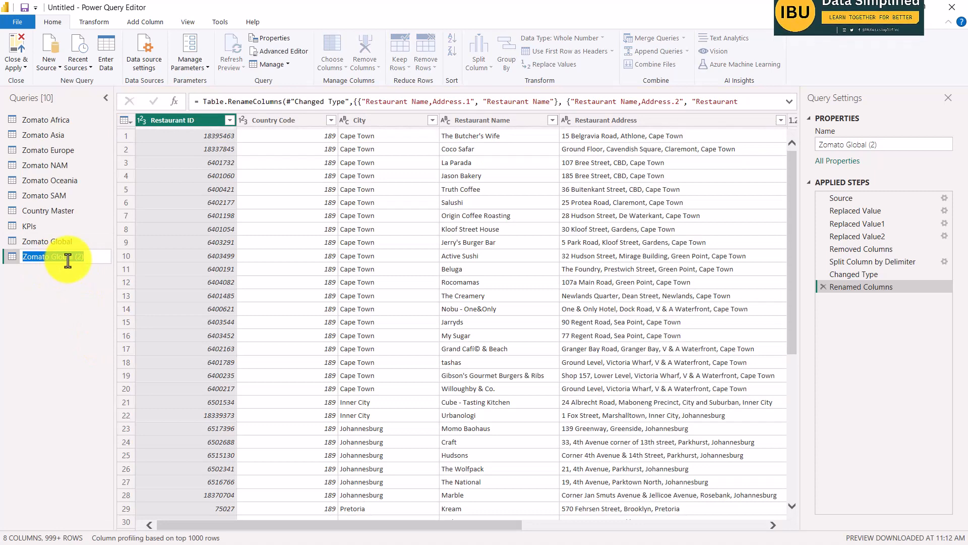
text(Cuis)
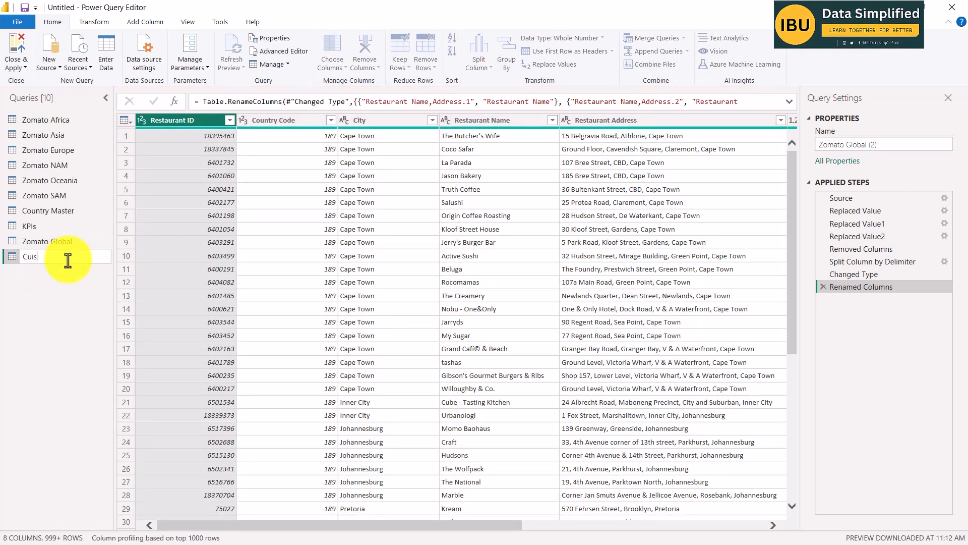
text(ines)
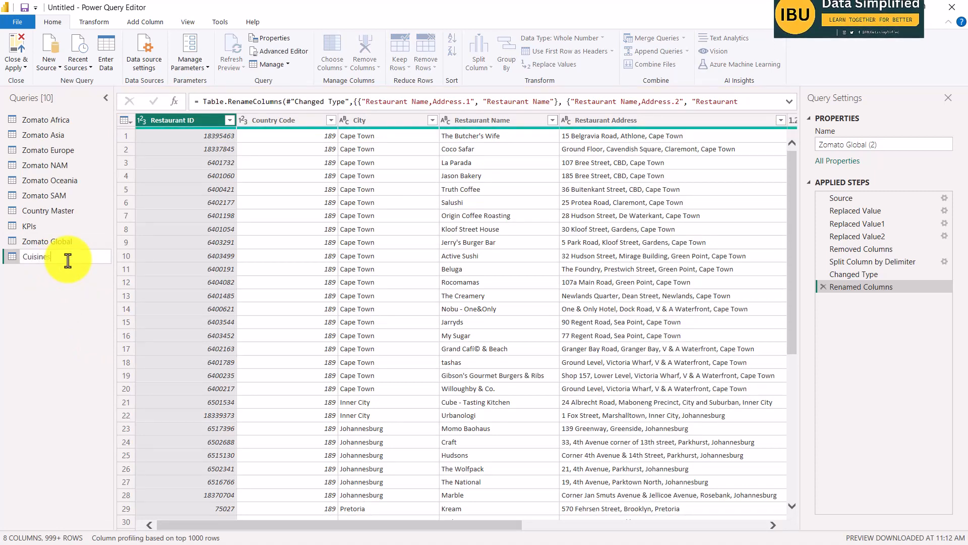
key(Return)
Remove the columns from Country Code through Latitude in the Cuisines query, keeping only Restaurant ID and Cuisines.
drag(407, 528, 761, 527)
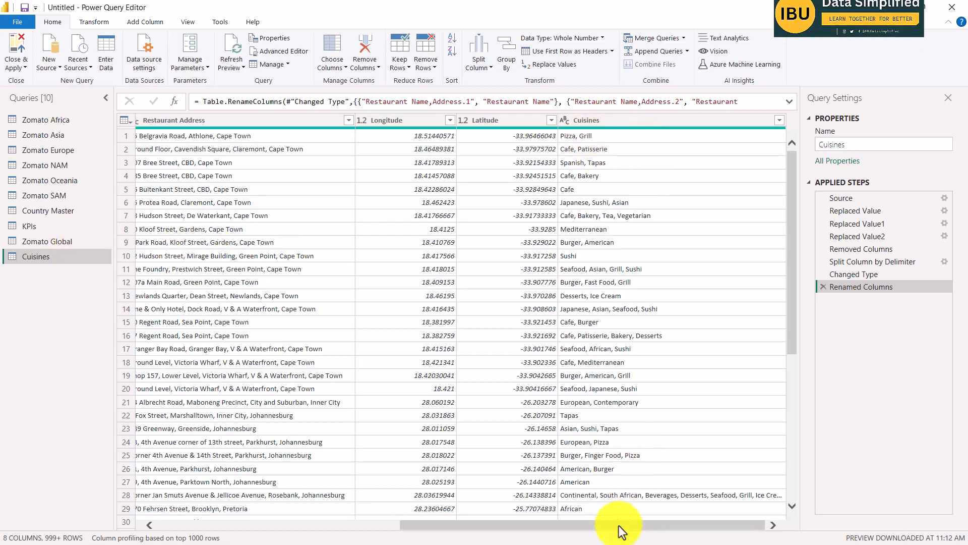
drag(619, 526, 319, 527)
click(288, 121)
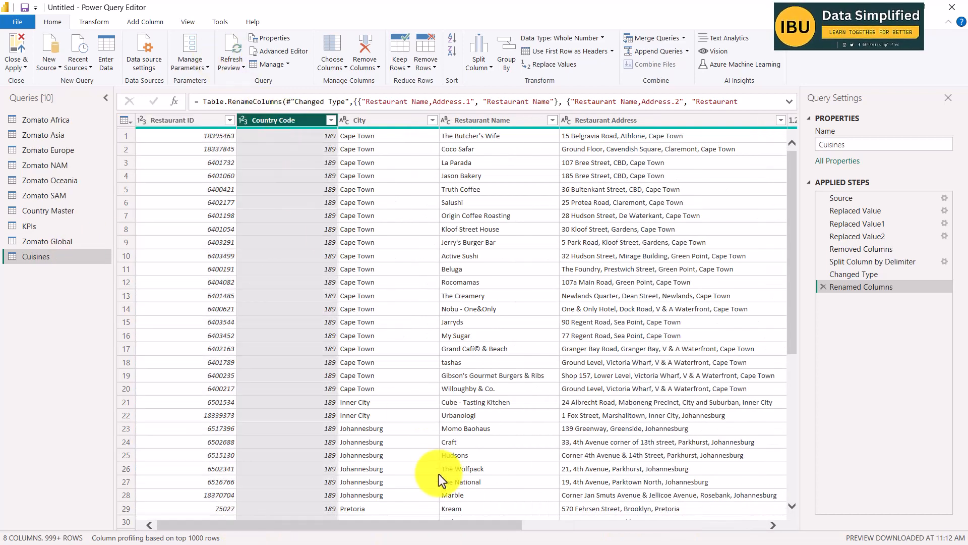
drag(426, 528, 669, 528)
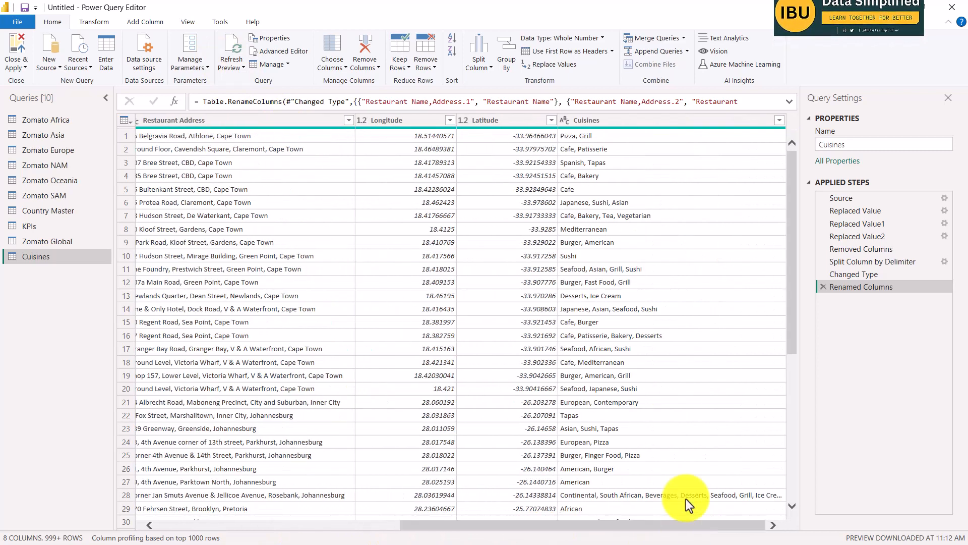
shift+click(516, 123)
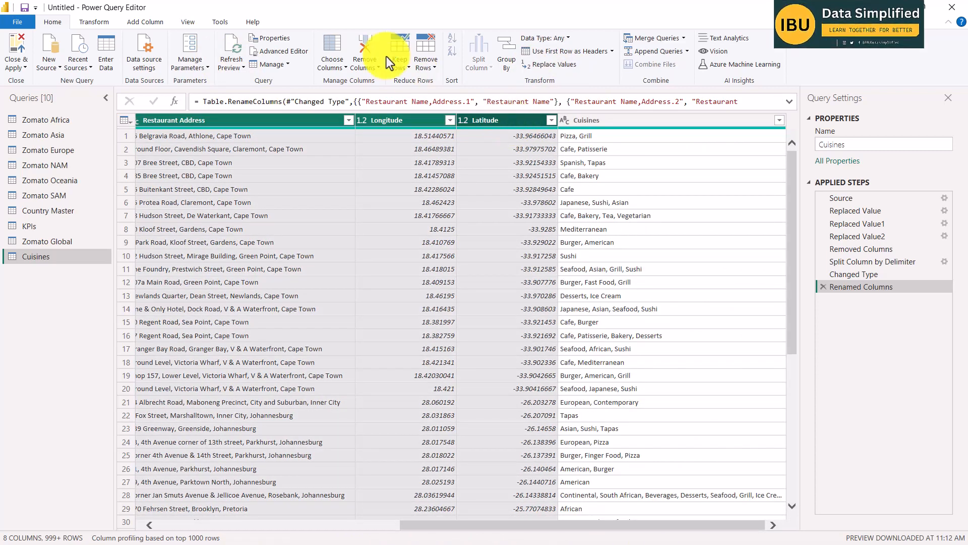
click(368, 41)
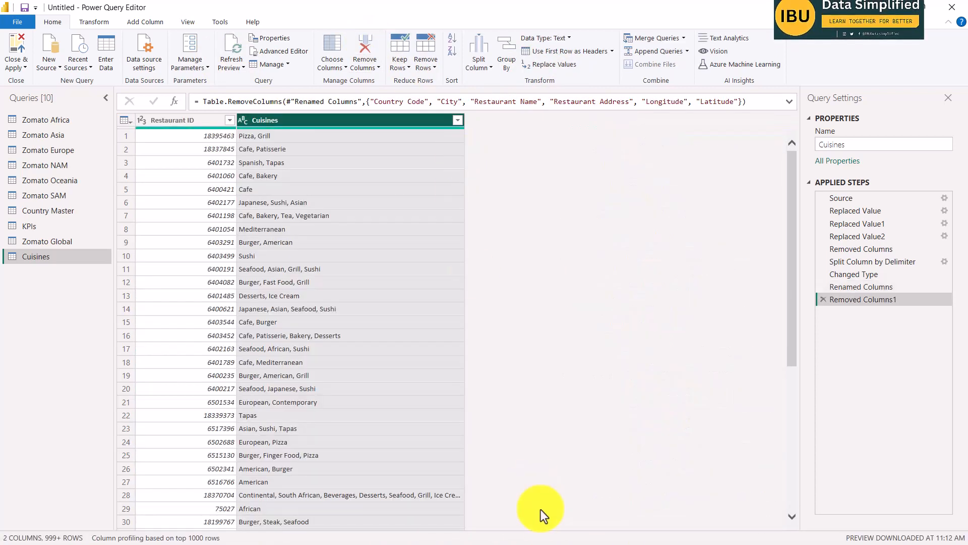
Examine the Restaurant ID and Cuisines columns for rows that list several comma-separated cuisines per restaurant.
click(182, 120)
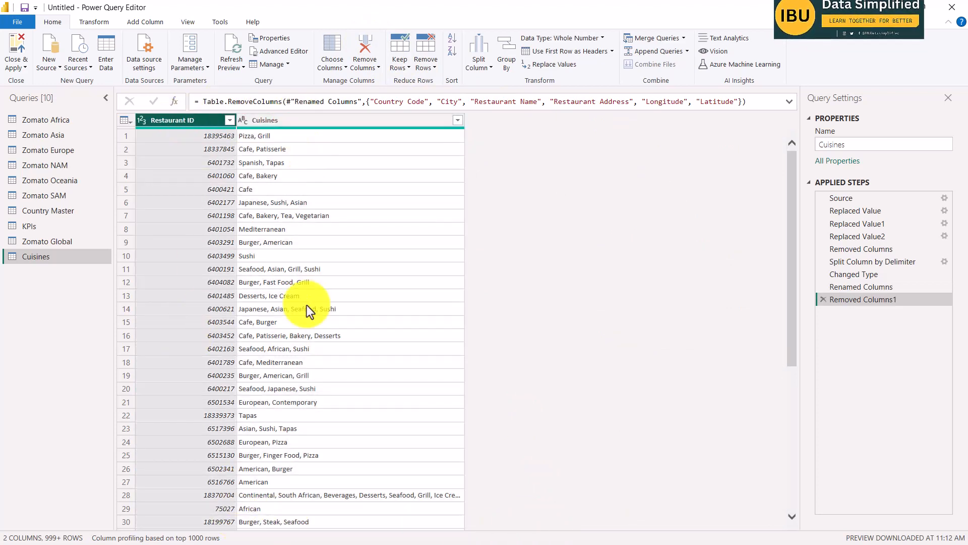
click(278, 121)
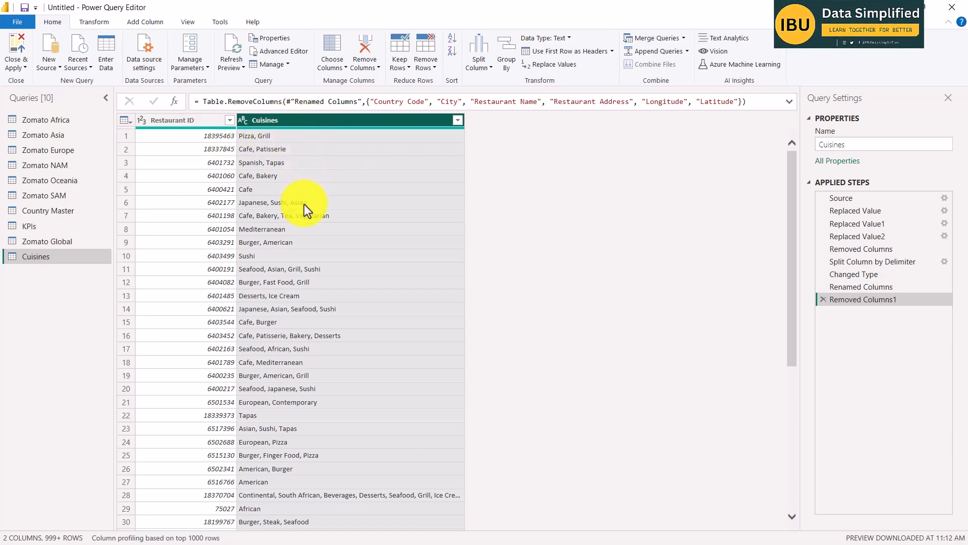
click(283, 219)
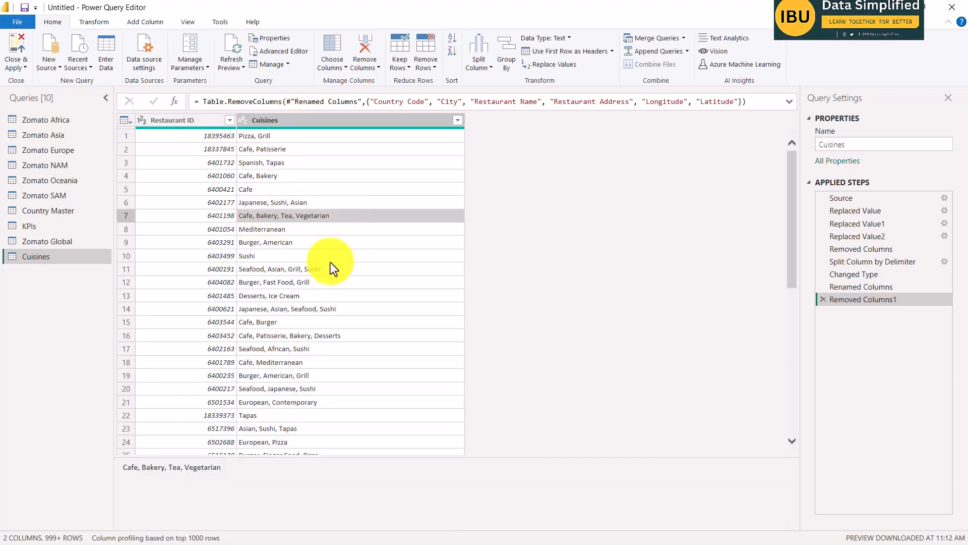
scroll(323, 338, down, 5)
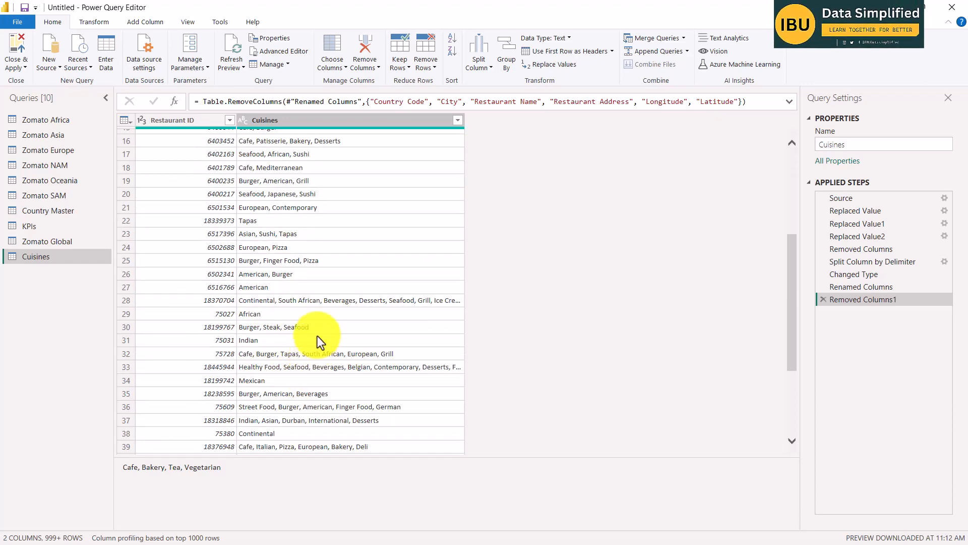
scroll(302, 156, up, 5)
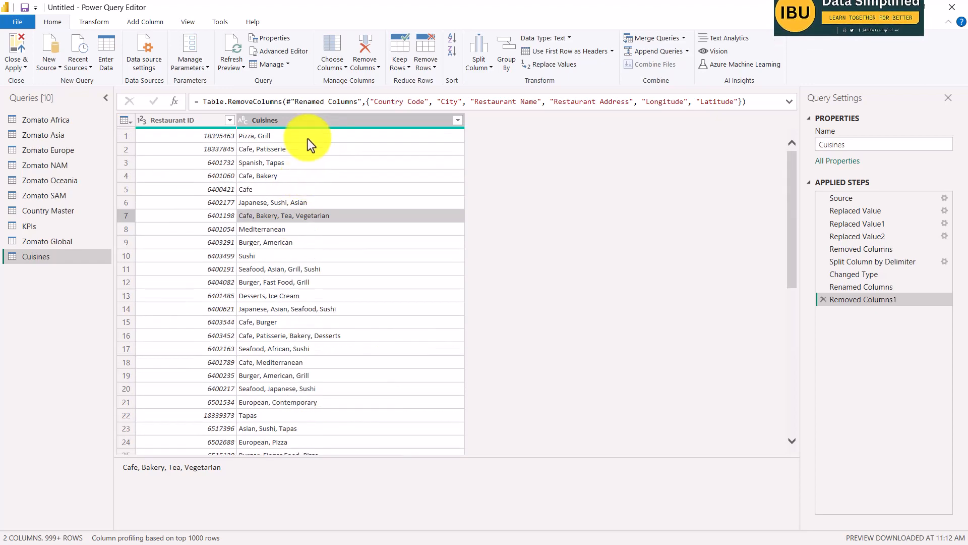
click(276, 268)
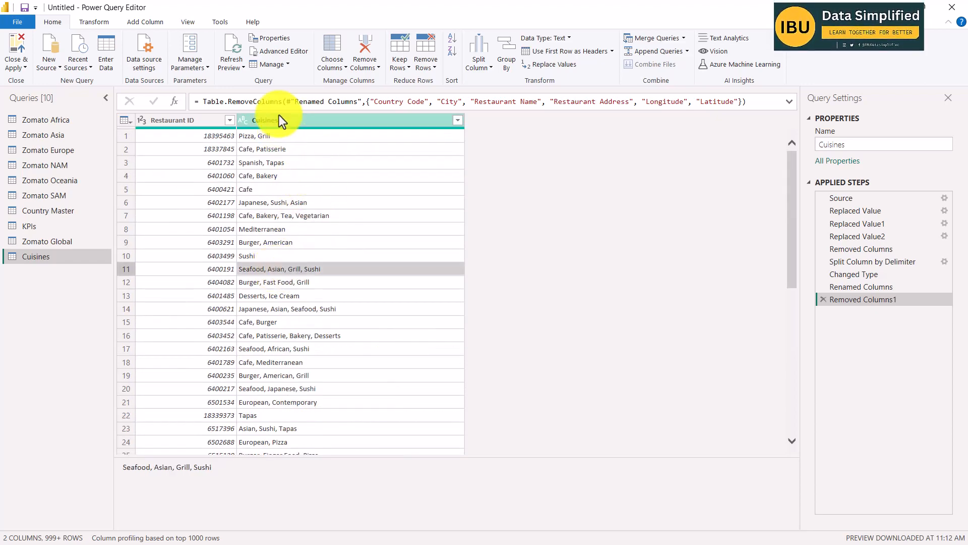
click(283, 122)
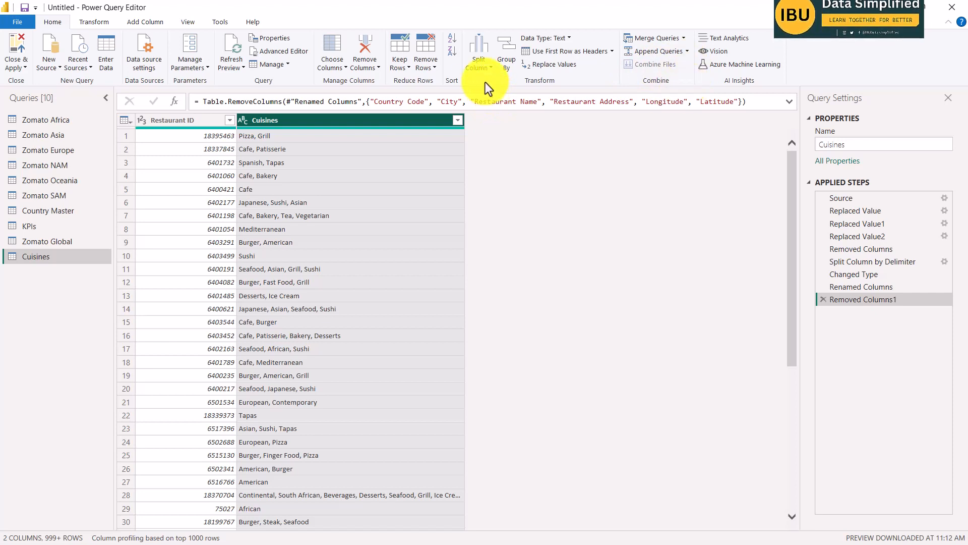
right_click(392, 123)
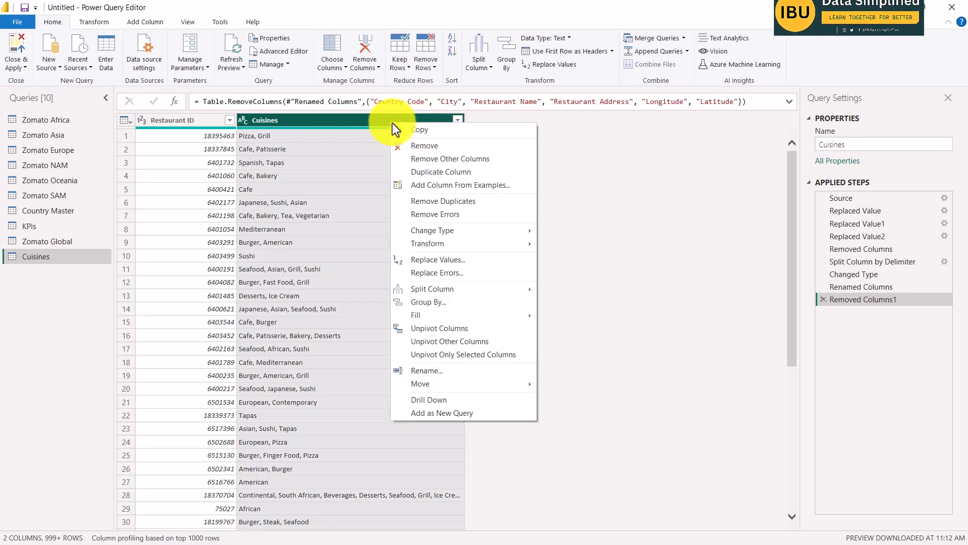
click(412, 10)
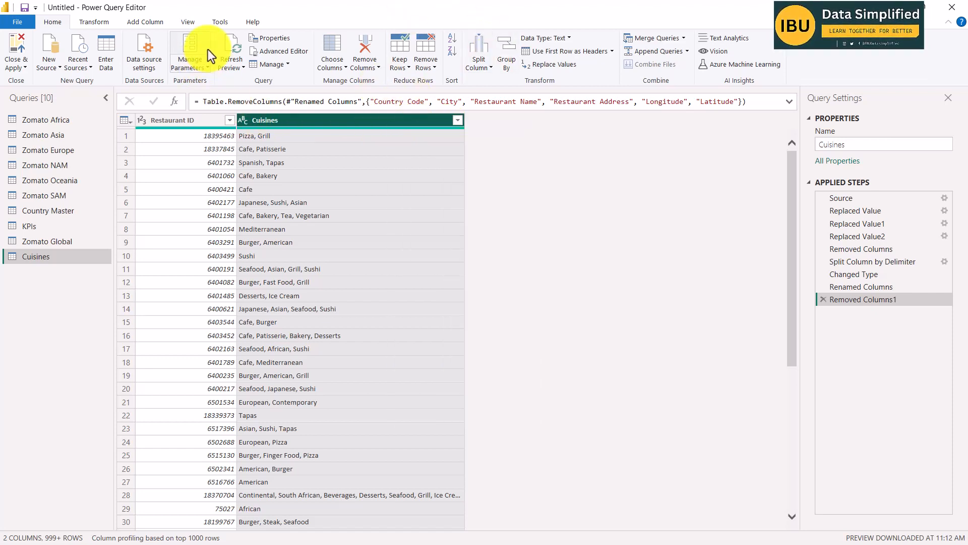
click(93, 21)
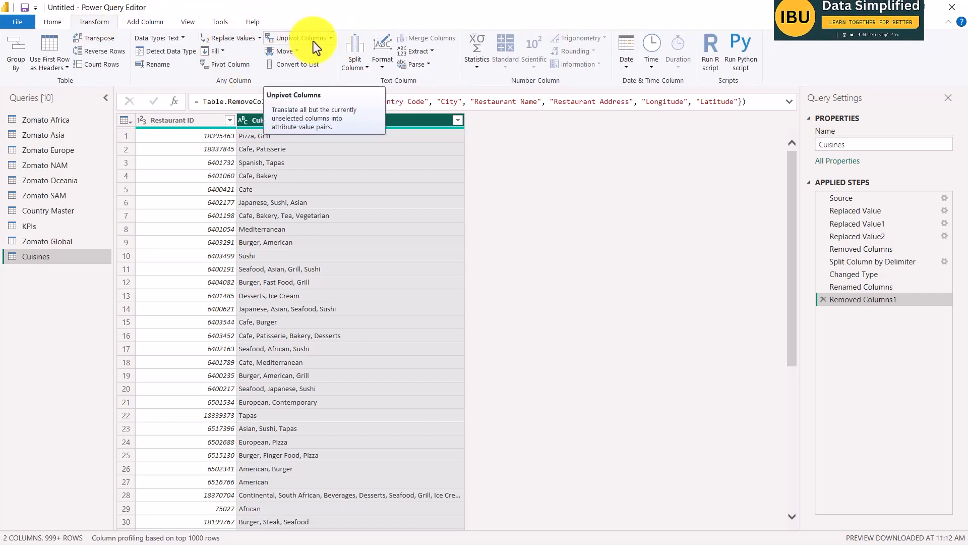
click(333, 38)
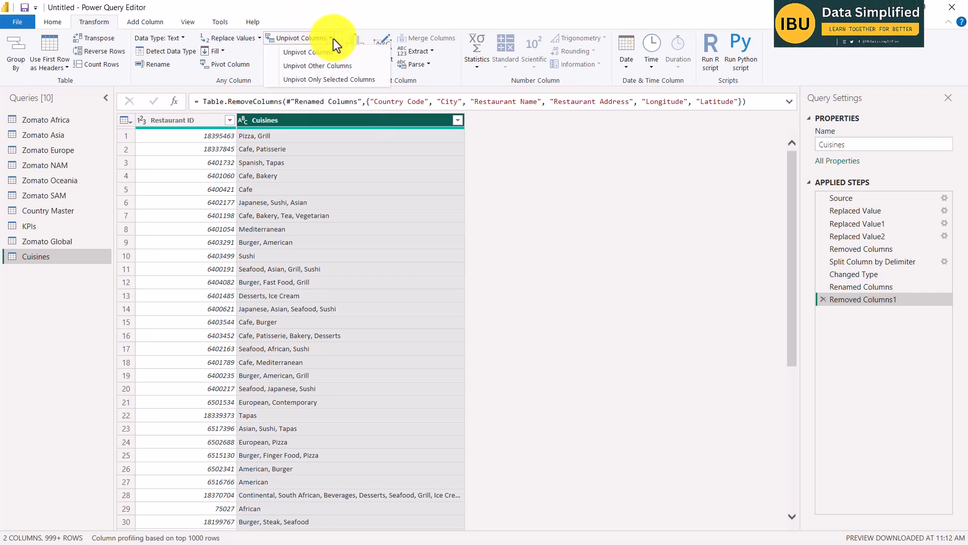
click(333, 39)
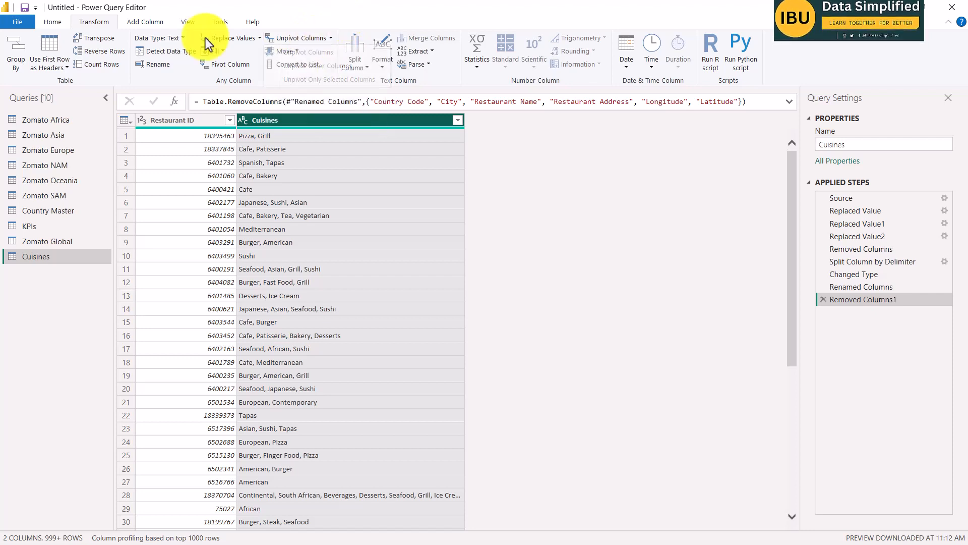
click(53, 22)
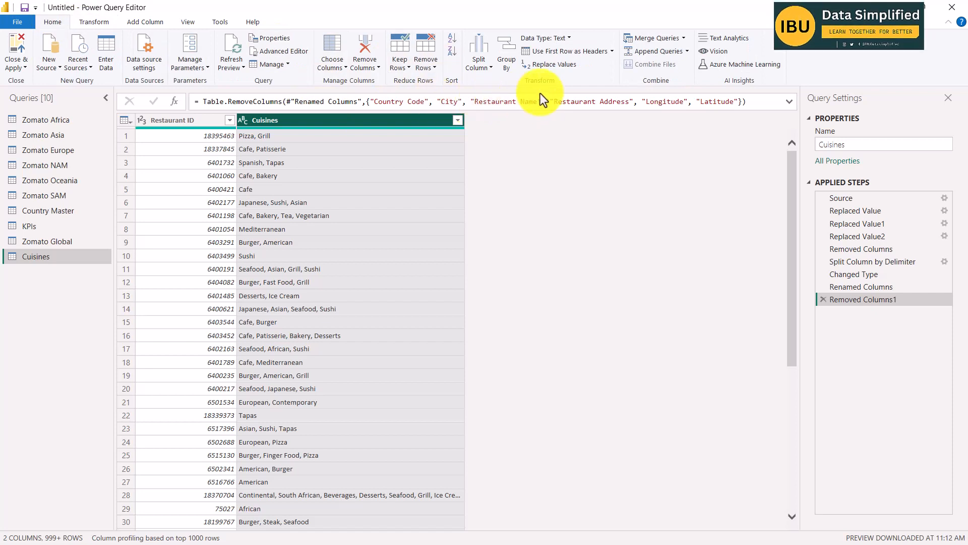
Try splitting the Cuisines column into separate columns at each comma, and delete the added split and type-change steps.
click(489, 66)
click(506, 81)
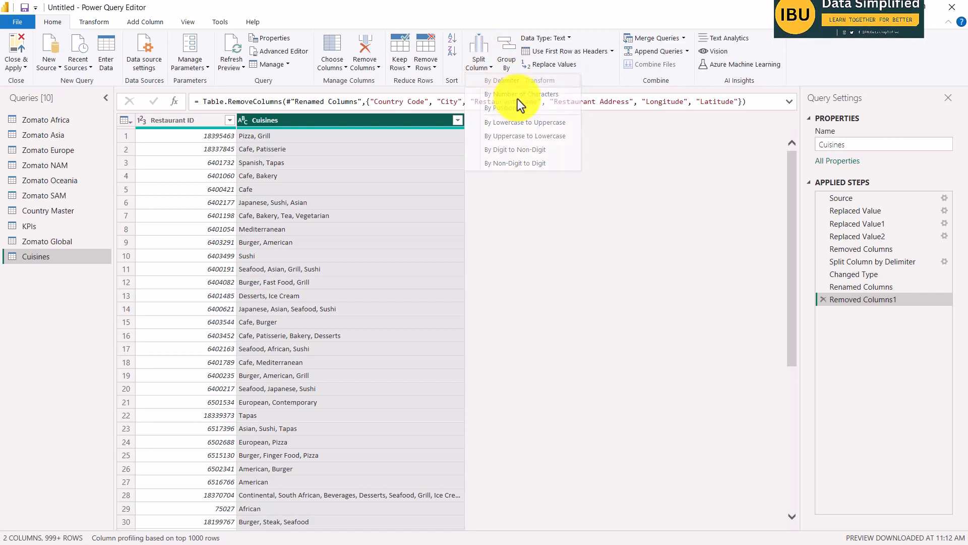
drag(434, 157, 558, 170)
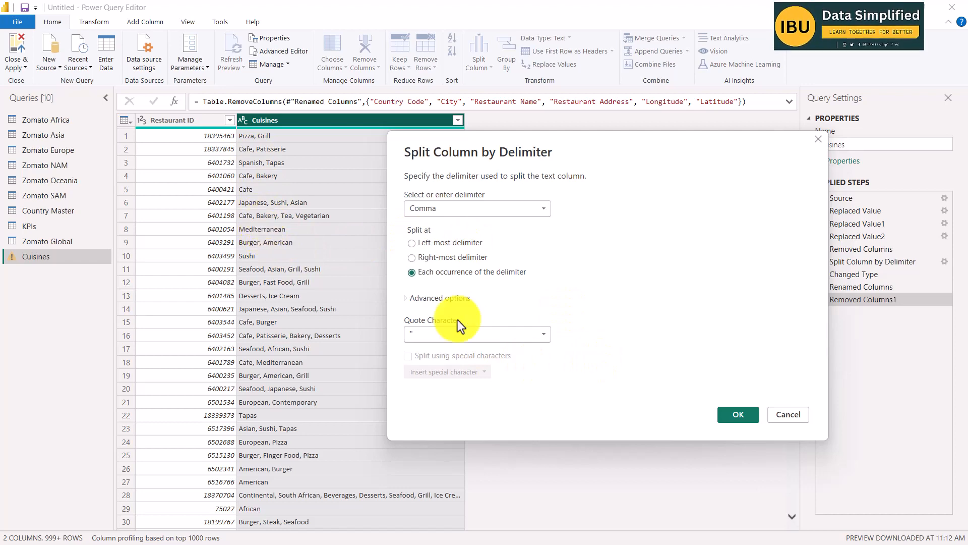
click(737, 413)
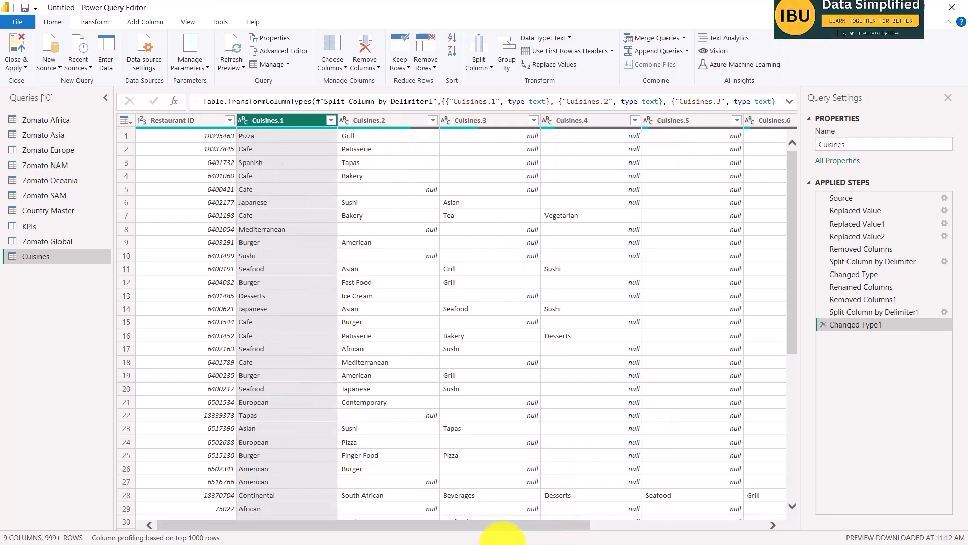
drag(501, 526, 642, 532)
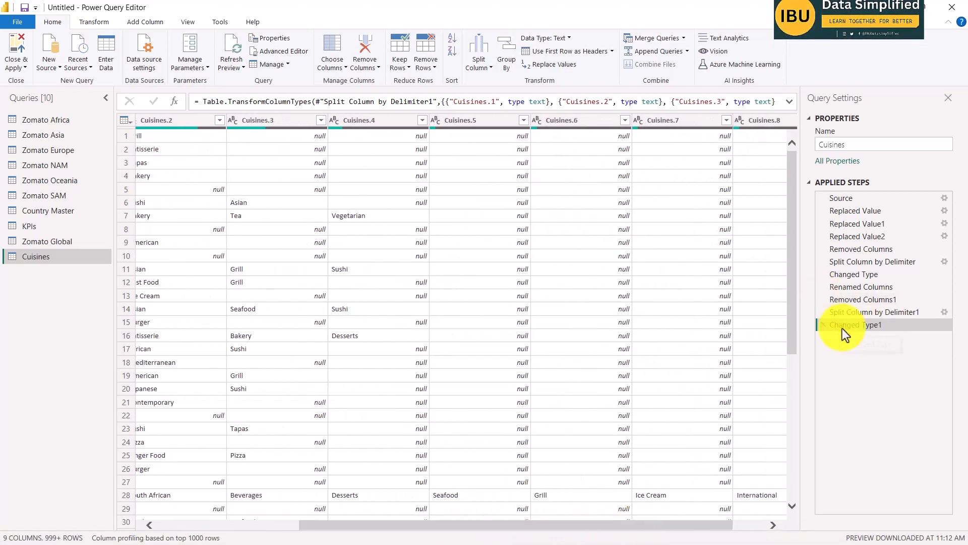
click(822, 325)
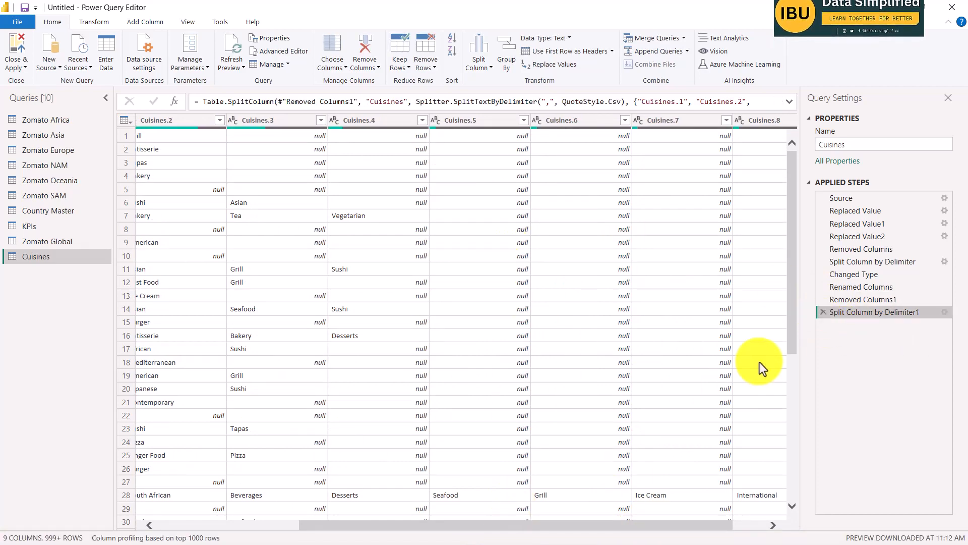
click(823, 311)
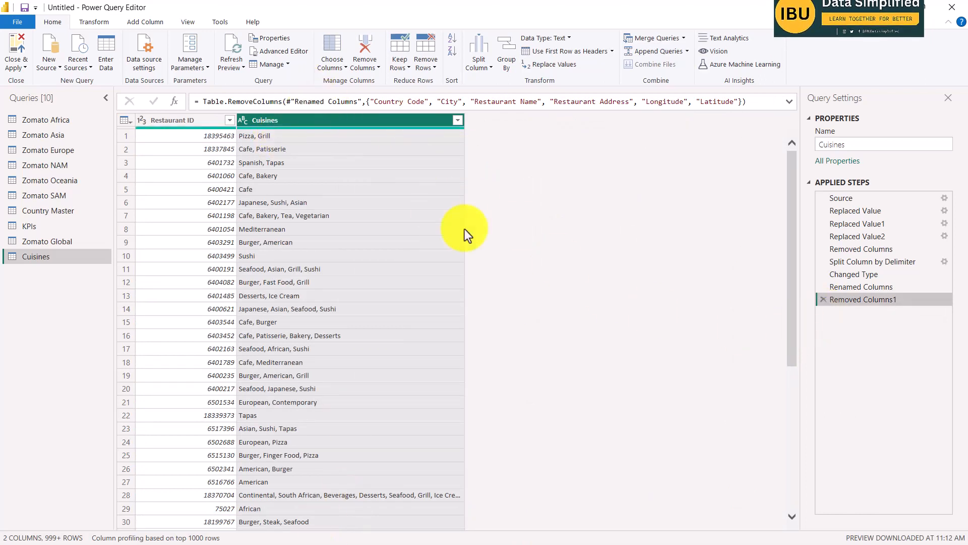
Split the Cuisines column into rows at each occurrence of the comma delimiter and review the rows per Restaurant ID.
click(248, 137)
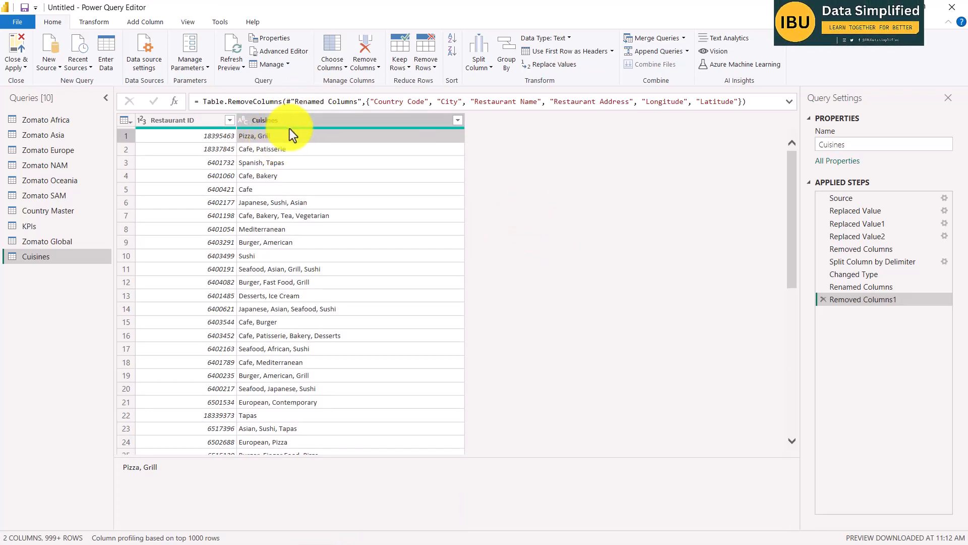
click(268, 121)
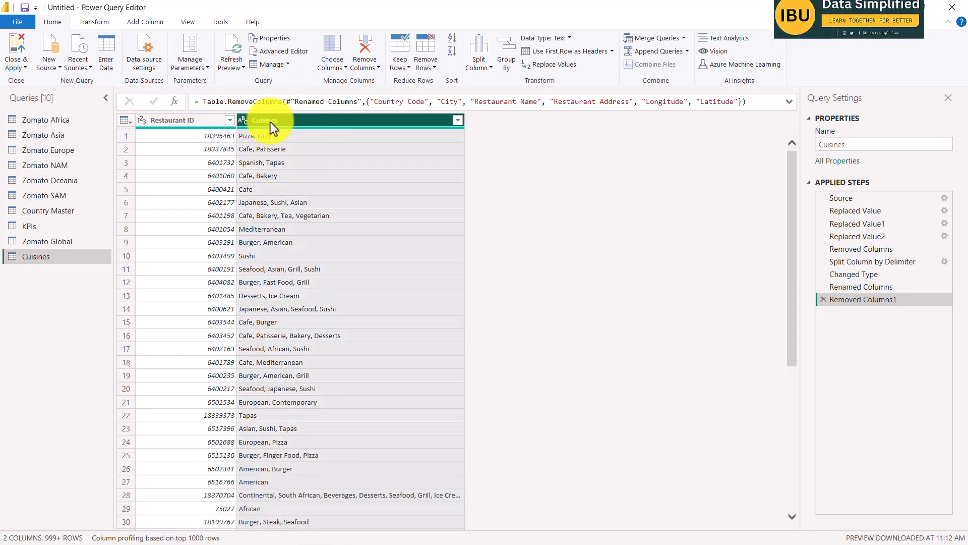
click(488, 67)
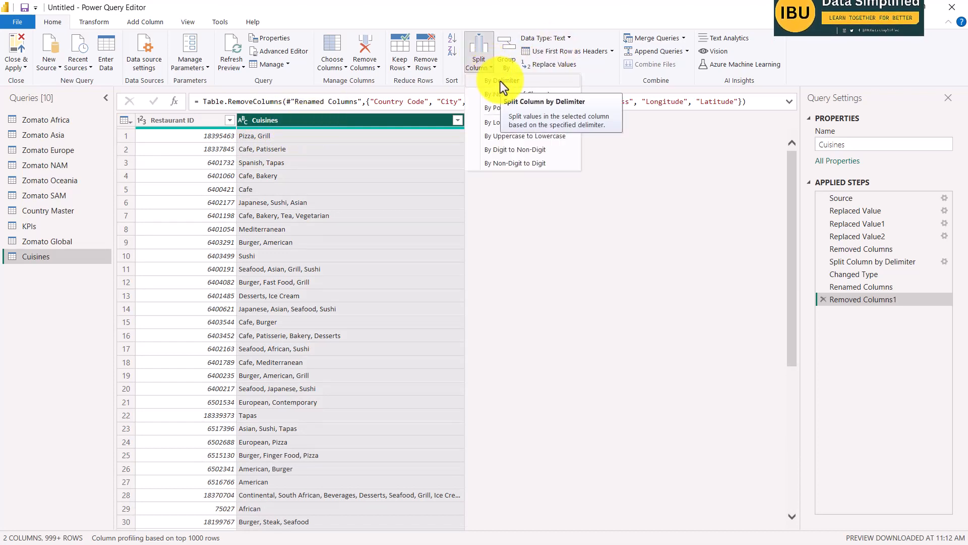
click(500, 81)
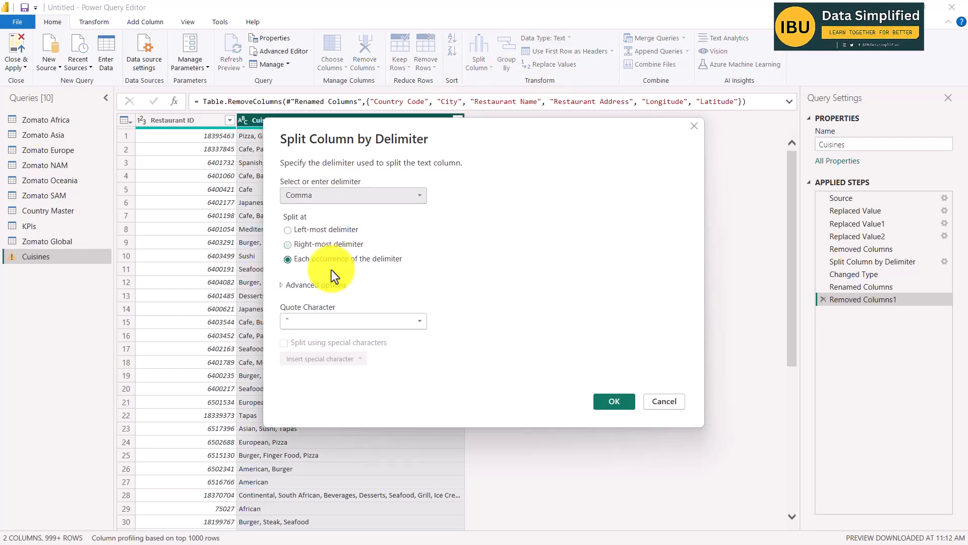
click(307, 286)
drag(447, 125, 635, 42)
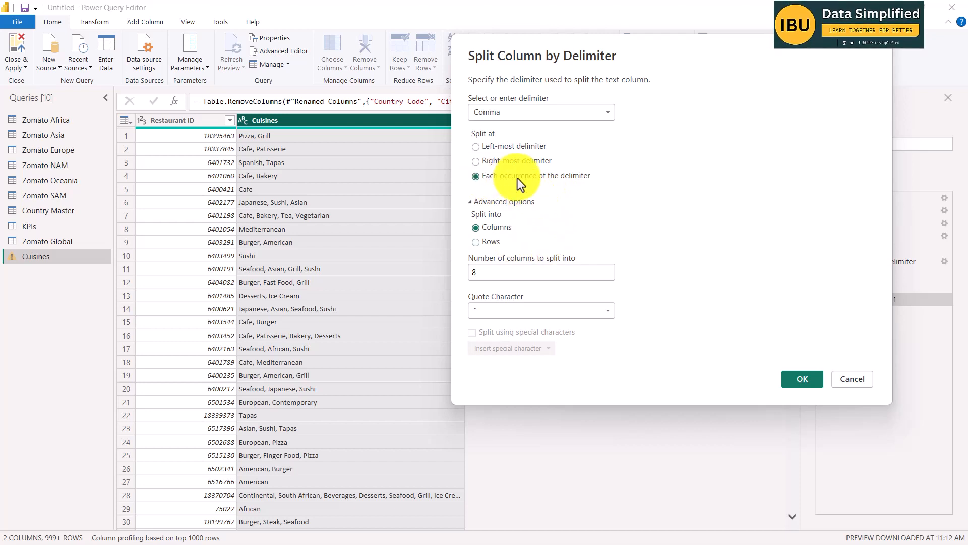
click(476, 242)
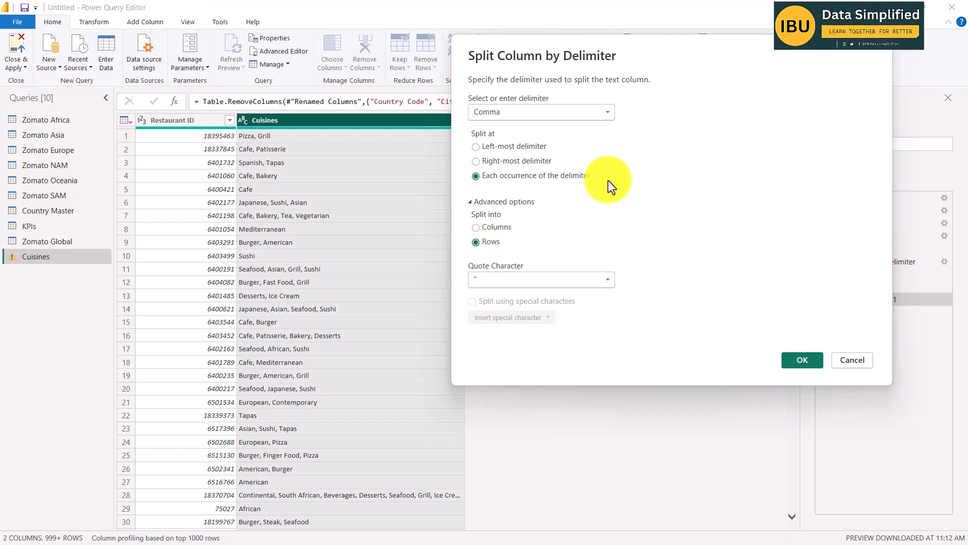
click(808, 359)
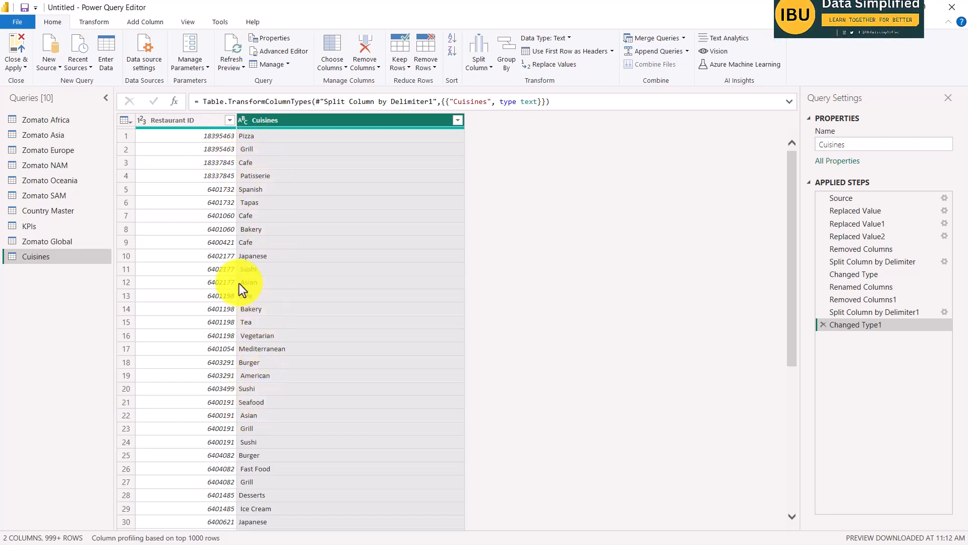
click(201, 256)
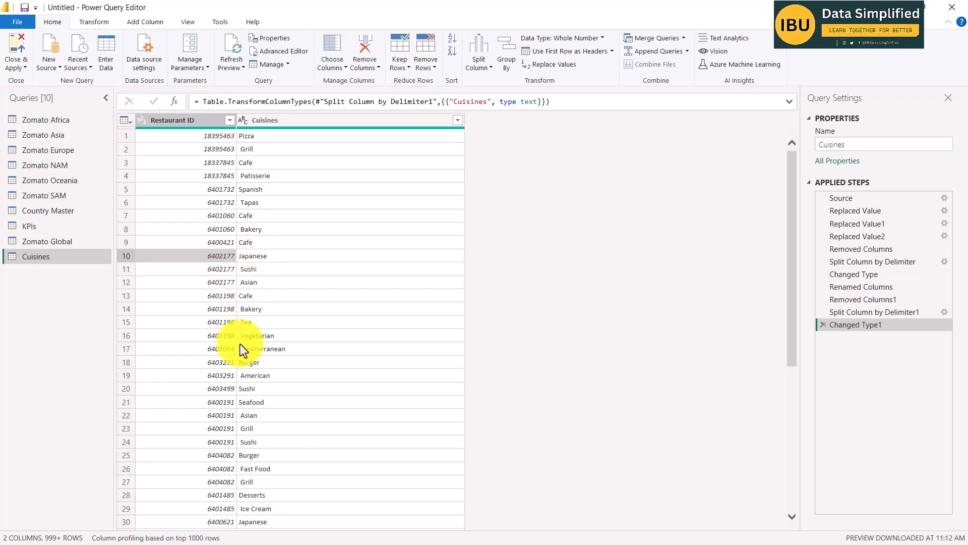
scroll(303, 393, down, 15)
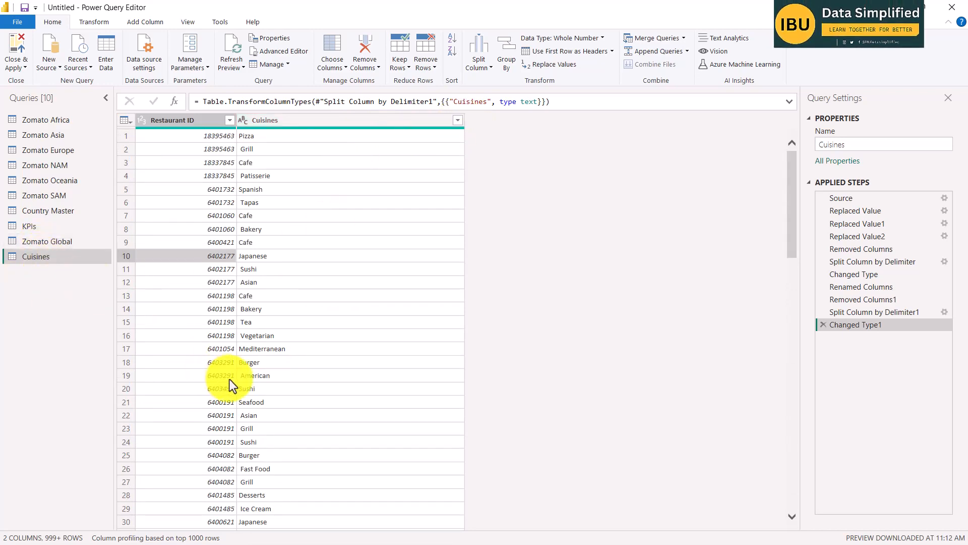
Switch to the Word brief, read items 5 and 6 about the cuisines and Country-Code tables, and return to Power Query.
key(alt+Tab)
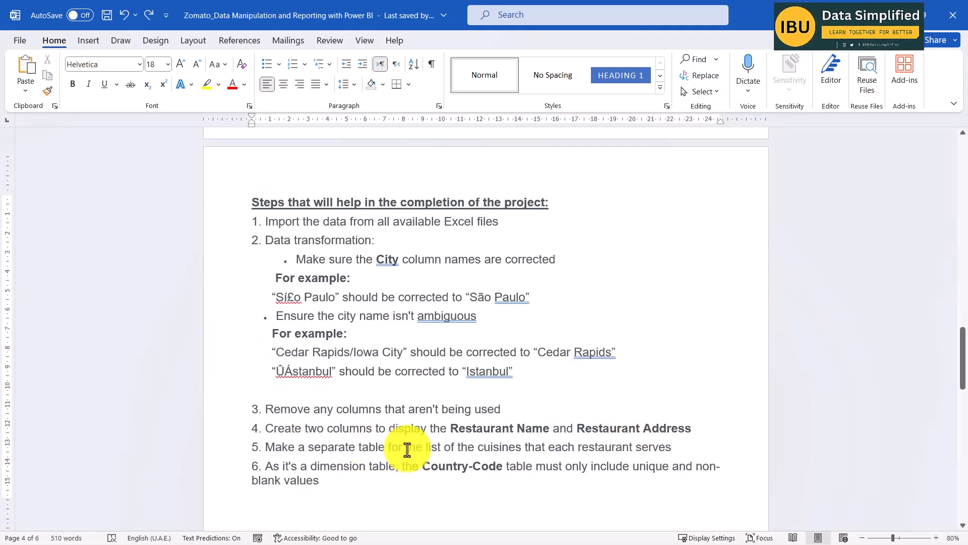
drag(525, 446, 671, 449)
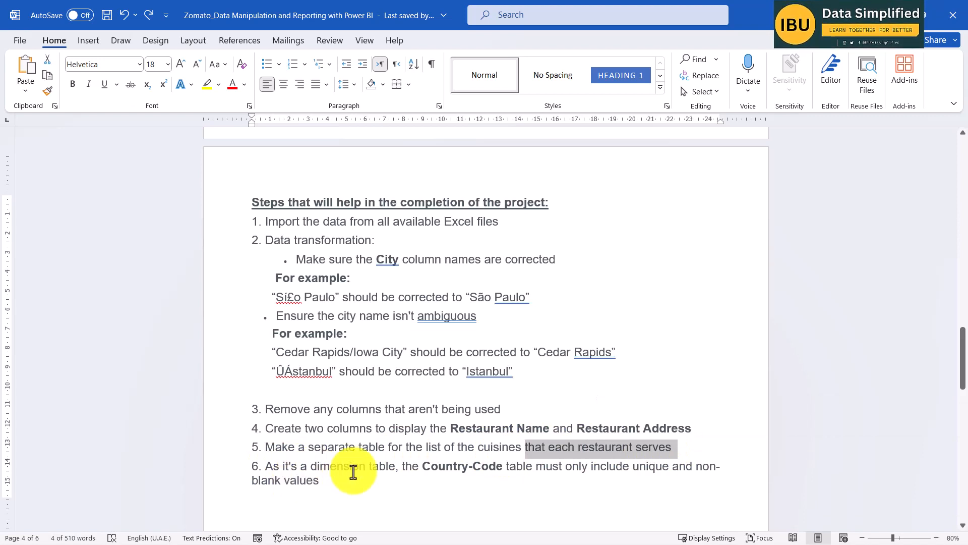
drag(395, 466, 322, 466)
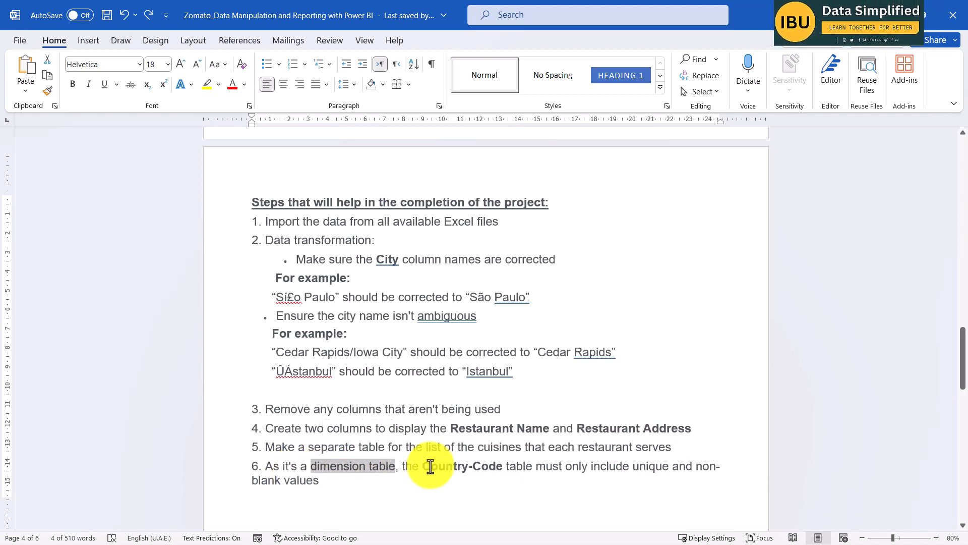
drag(430, 466, 504, 470)
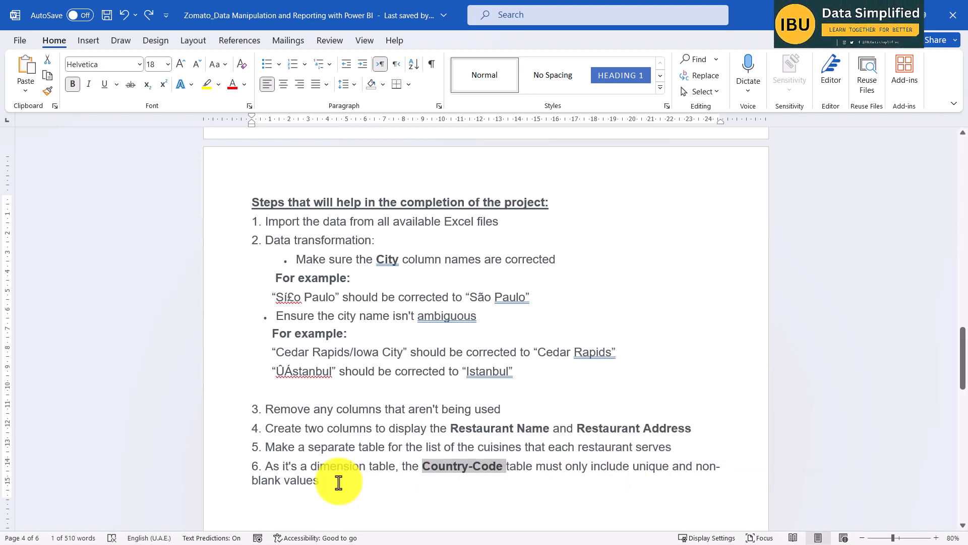
key(alt+Tab)
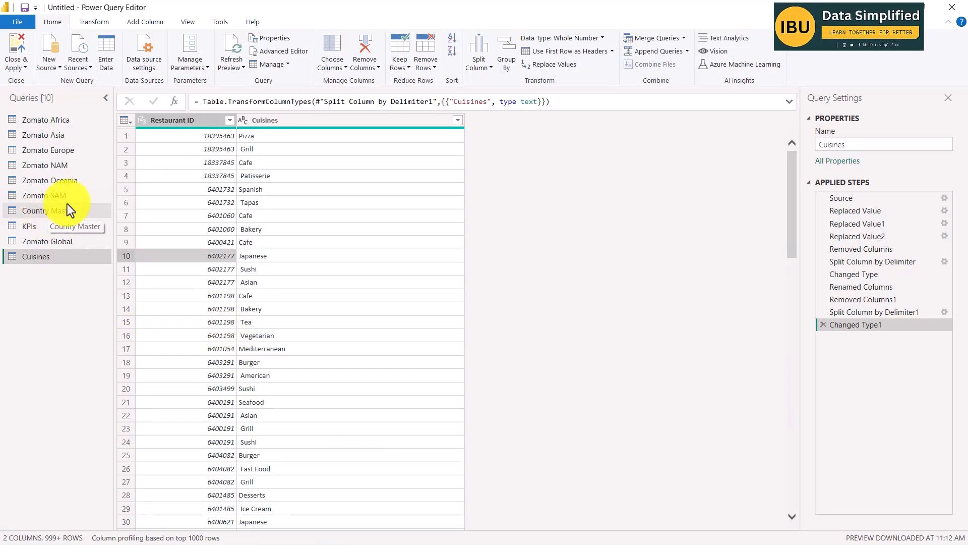
key(alt+Tab)
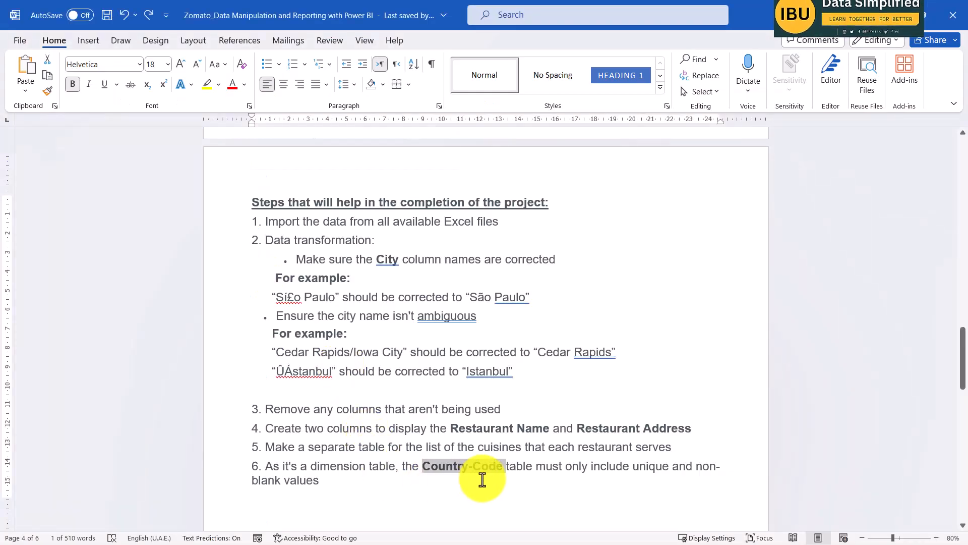
key(alt+Tab)
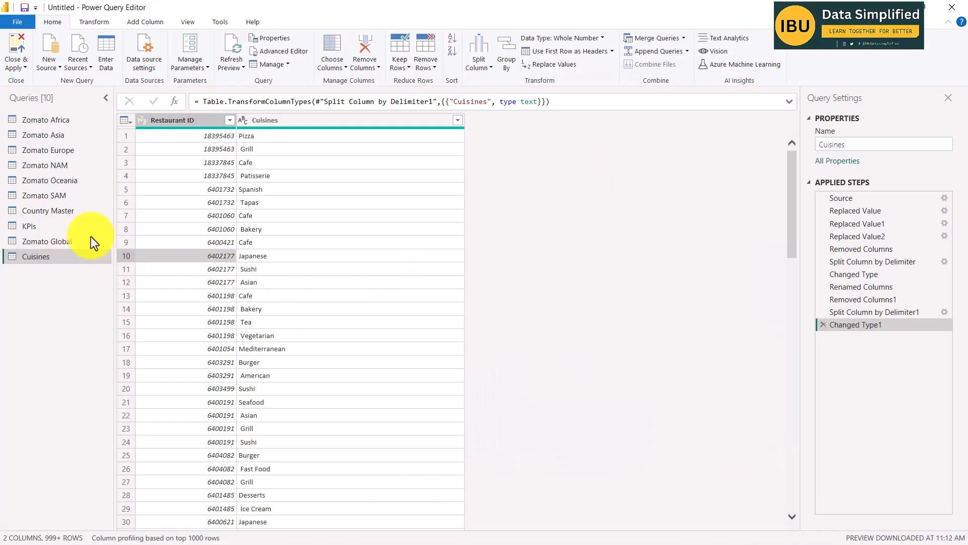
Rename the Country Master query as Country-Code.
click(43, 212)
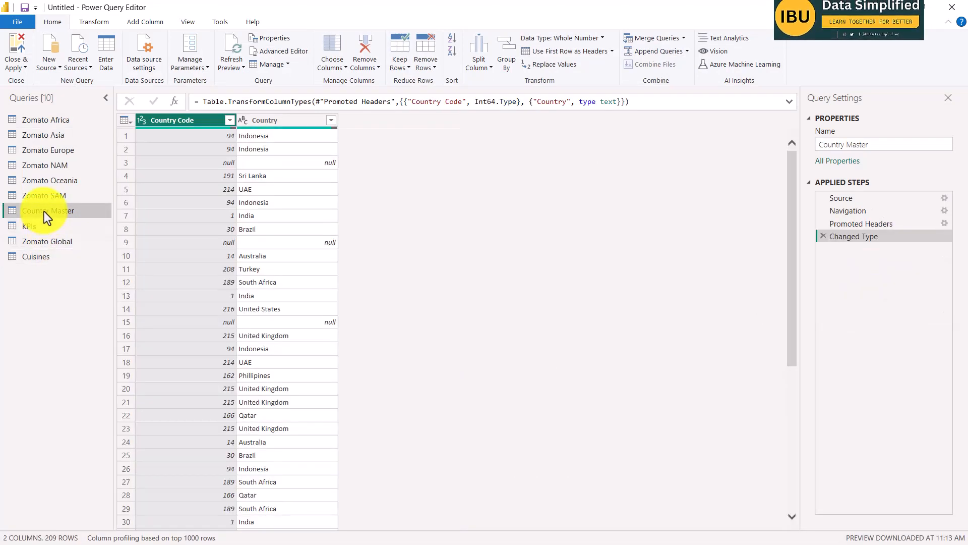
double_click(44, 211)
drag(49, 211, 91, 211)
click(40, 227)
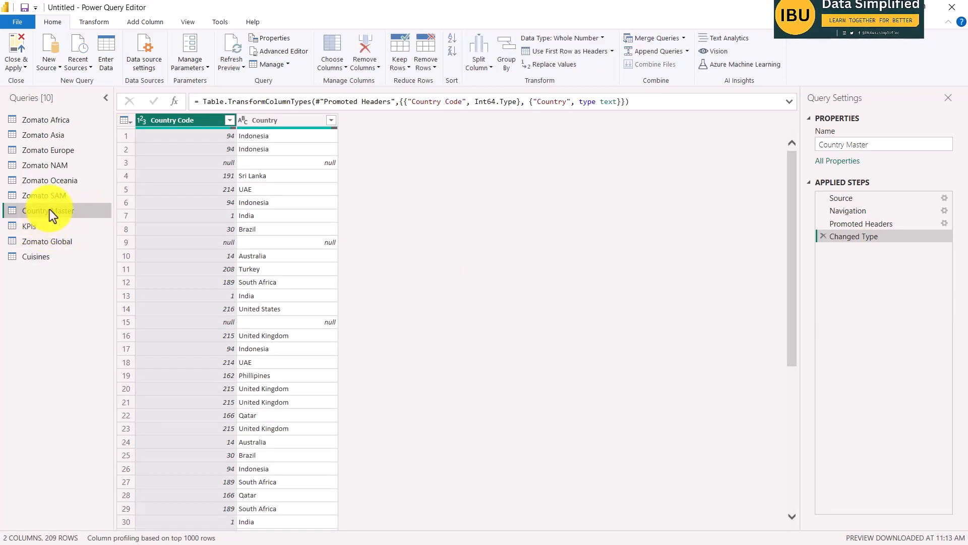
double_click(49, 210)
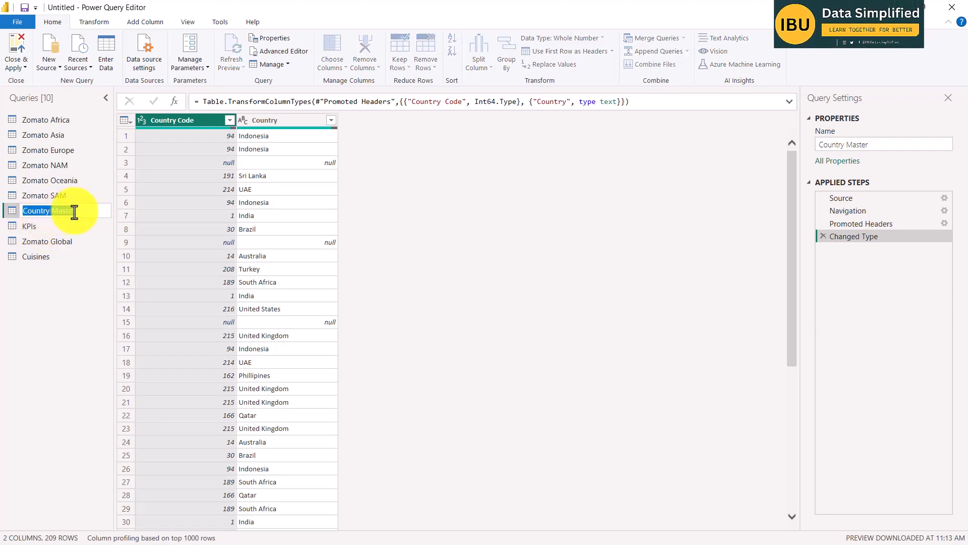
drag(81, 211, 49, 211)
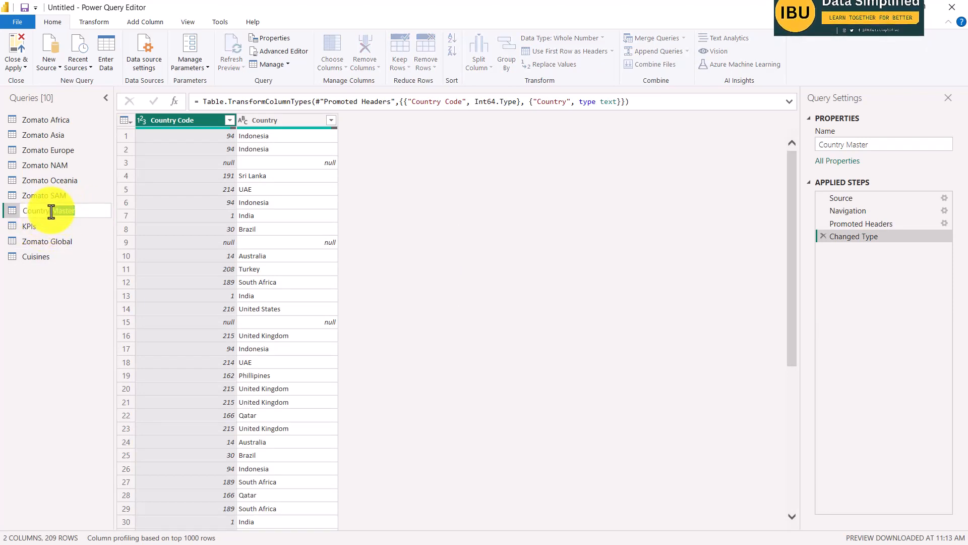
key(BackSpace)
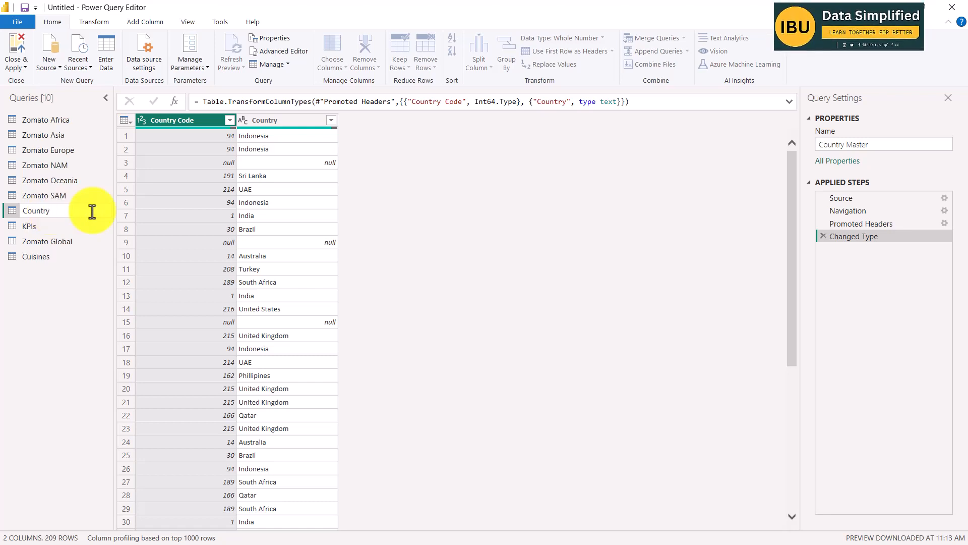
text(-Code)
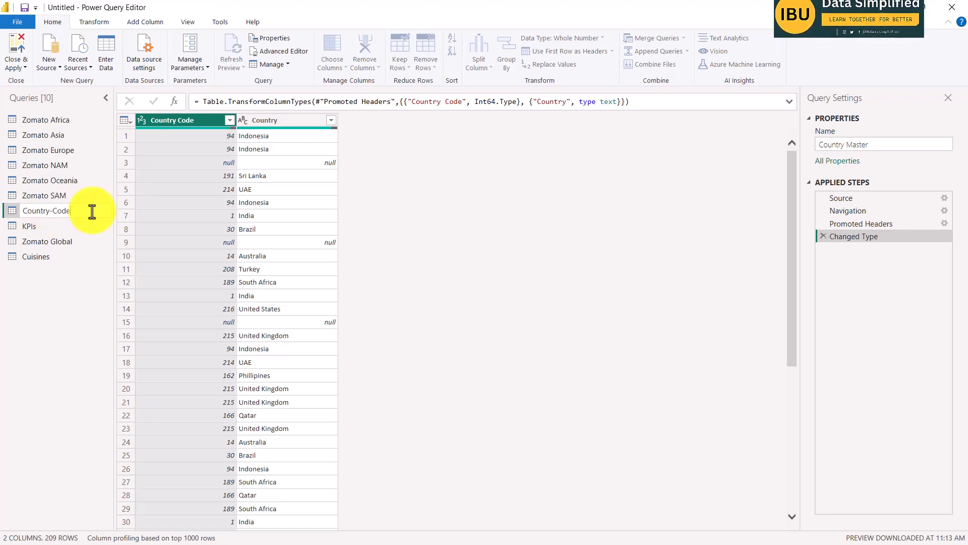
key(Return)
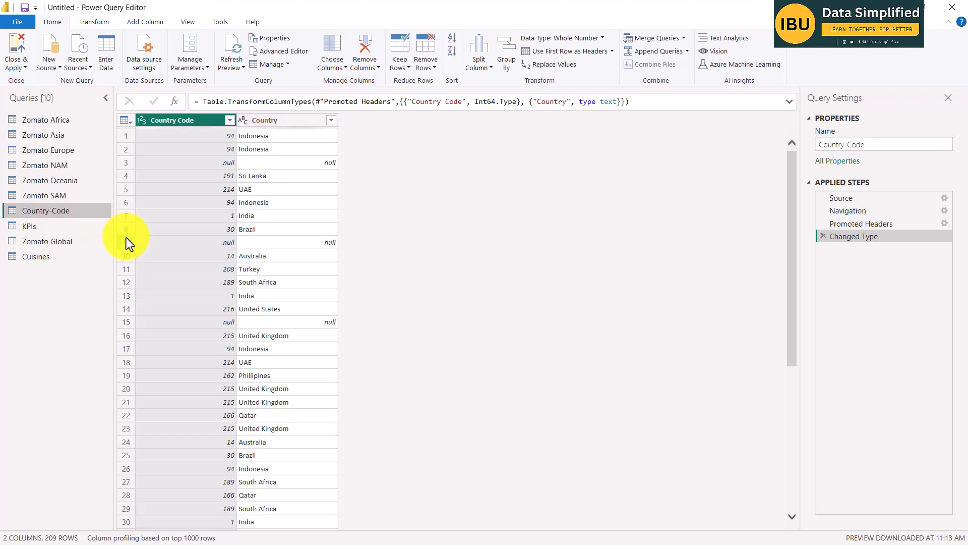
Remove the blank rows from the Country-Code table and scroll through the remaining rows.
click(210, 161)
scroll(299, 250, down, 15)
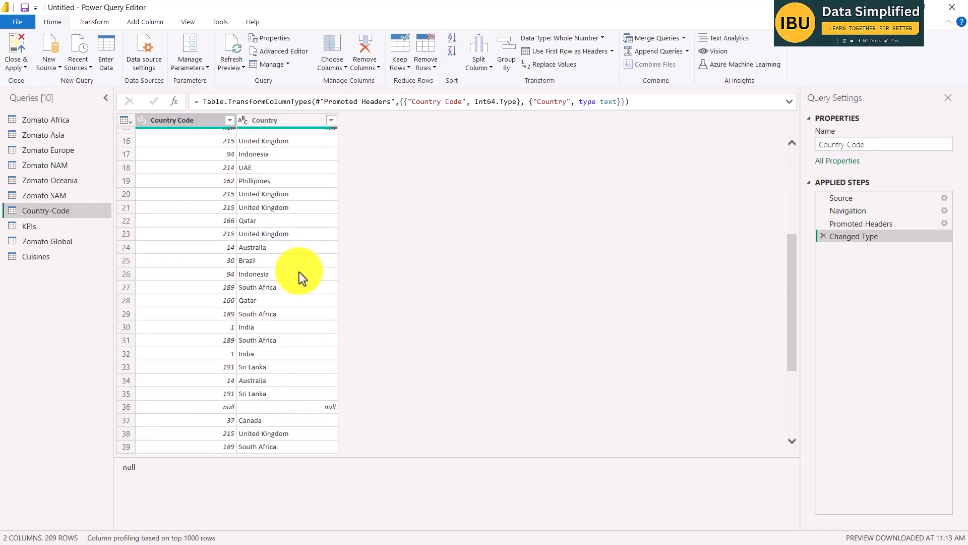
scroll(267, 274, down, 12)
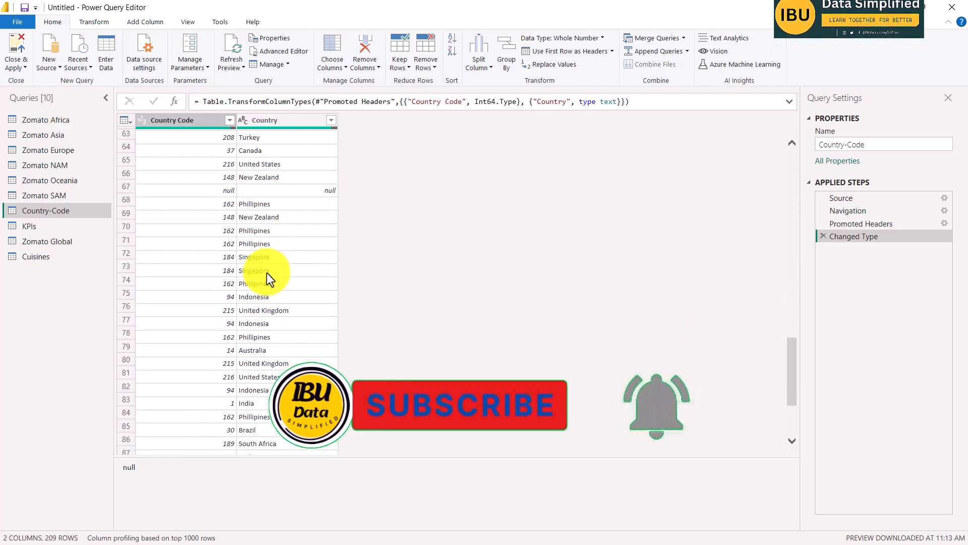
scroll(277, 272, up, 11)
scroll(280, 235, up, 18)
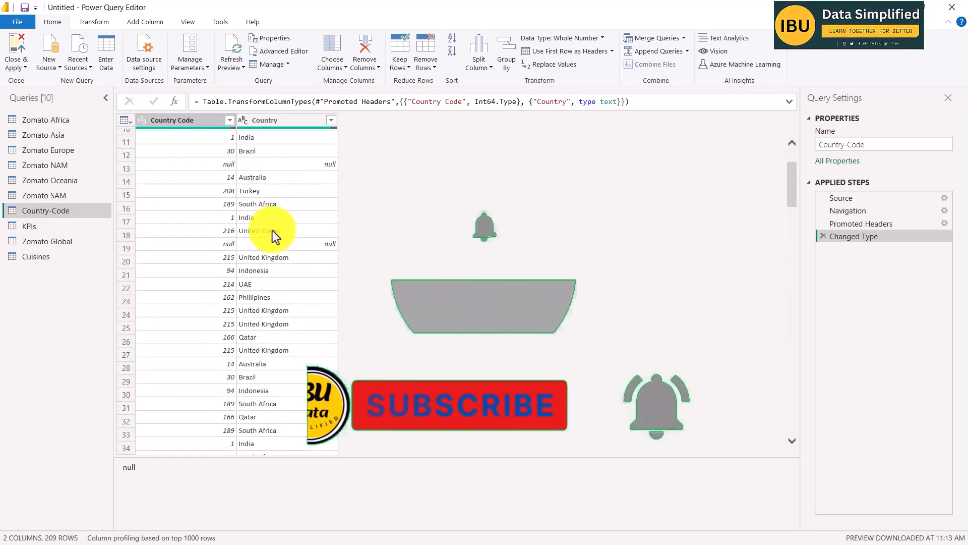
click(120, 117)
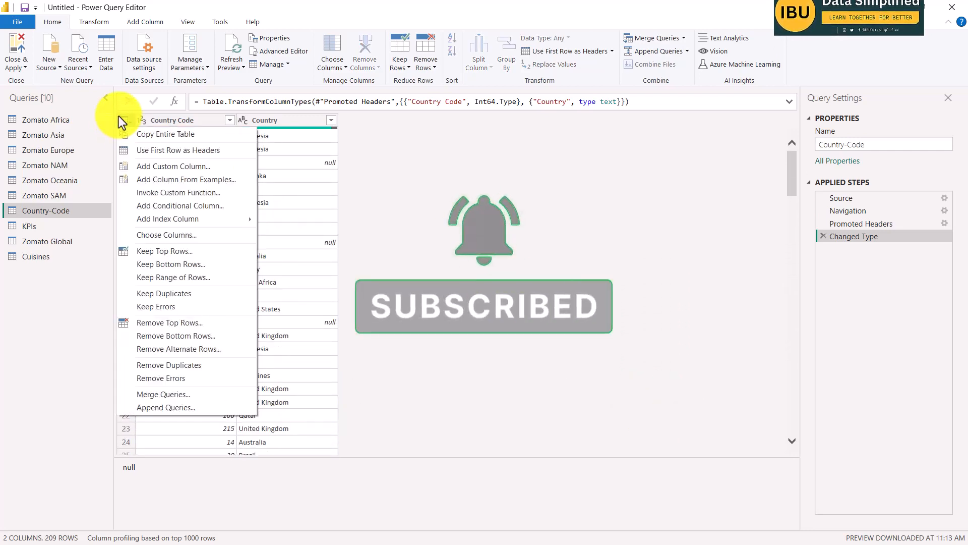
key(Escape)
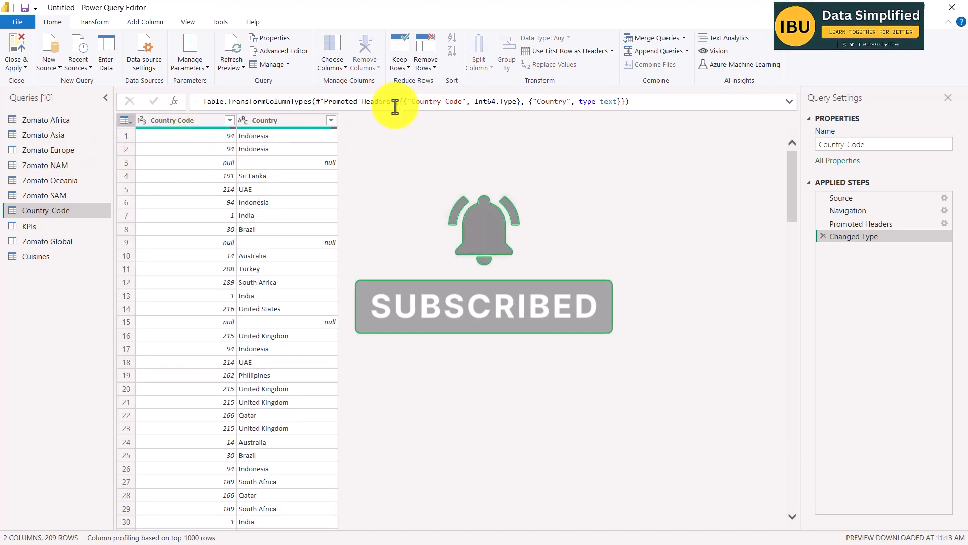
click(433, 62)
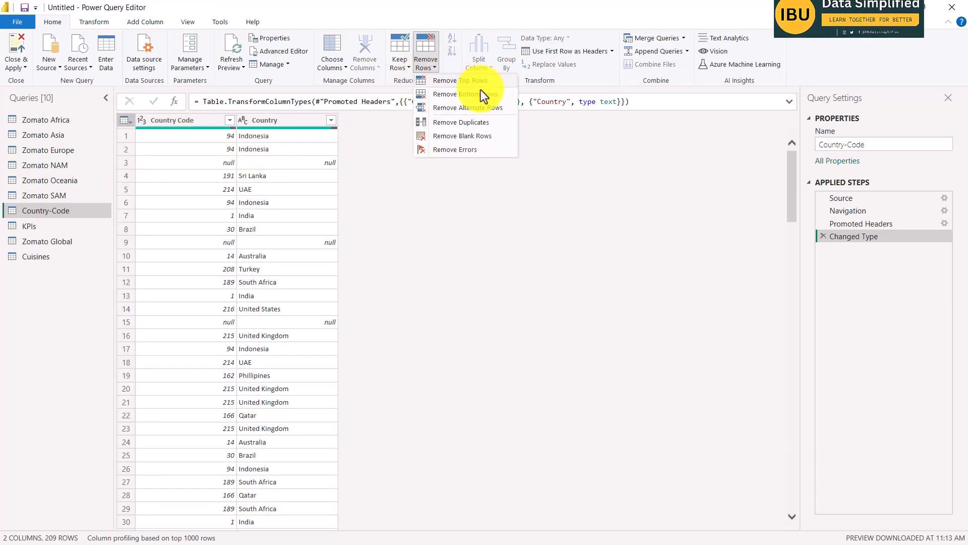
click(454, 138)
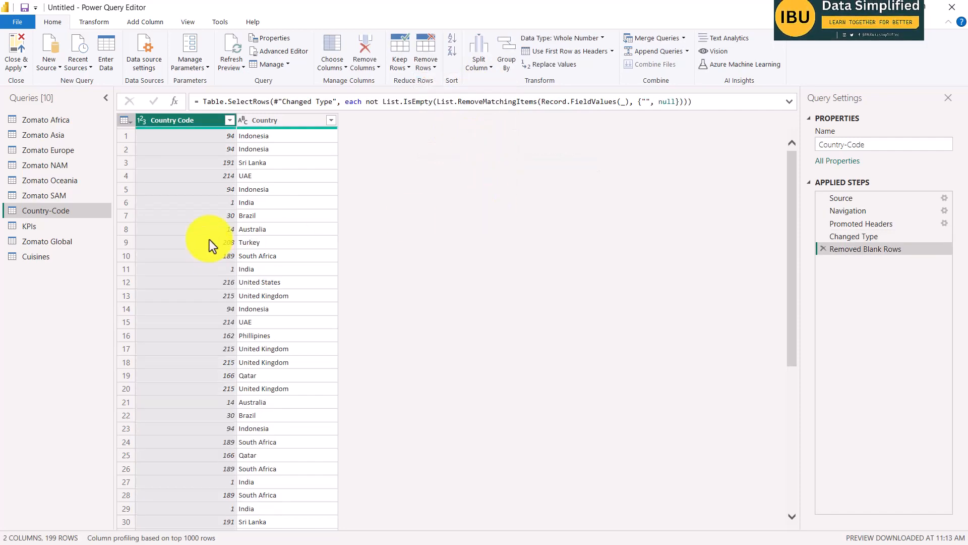
scroll(283, 287, down, 5)
scroll(283, 288, down, 20)
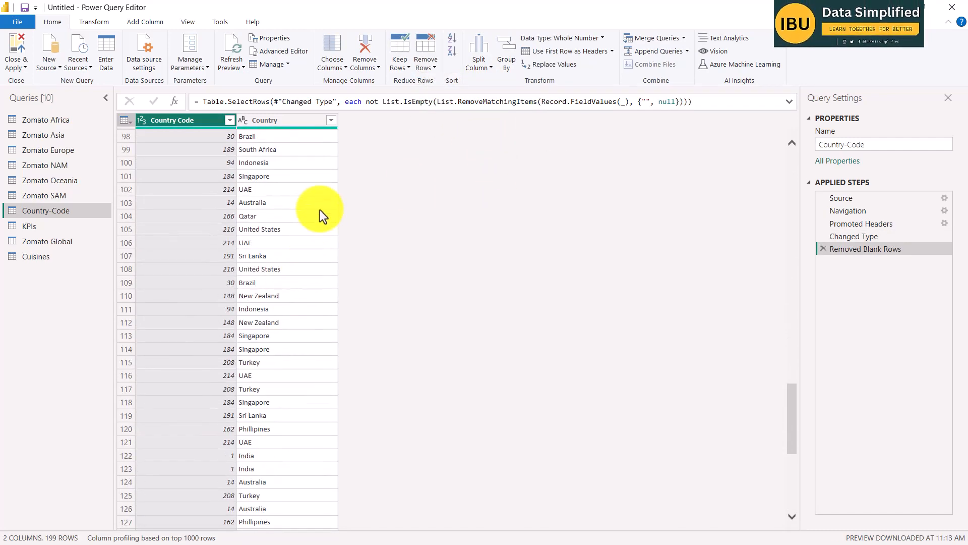
scroll(331, 161, up, 10)
Check the distinct values of the Country column, and remove the duplicate rows based on the Country Code column.
click(331, 121)
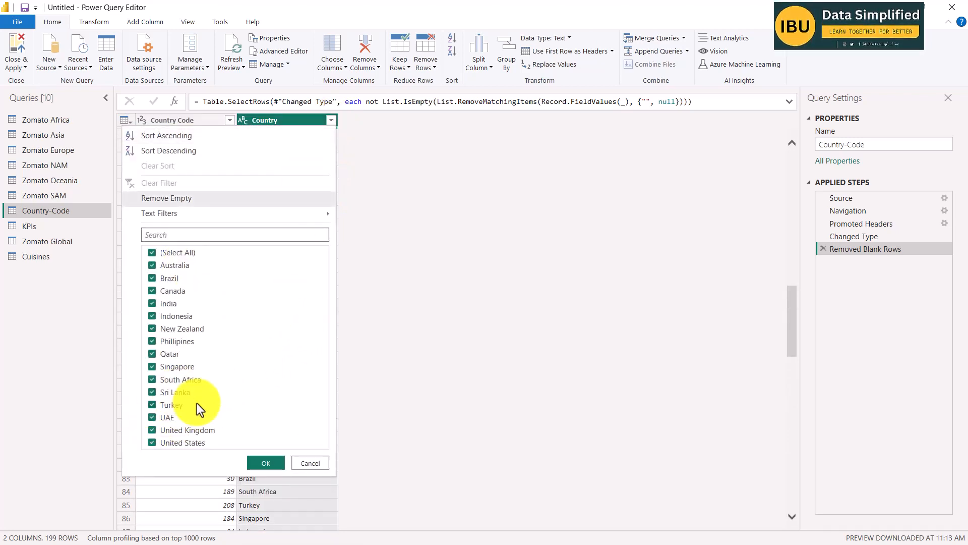
click(446, 240)
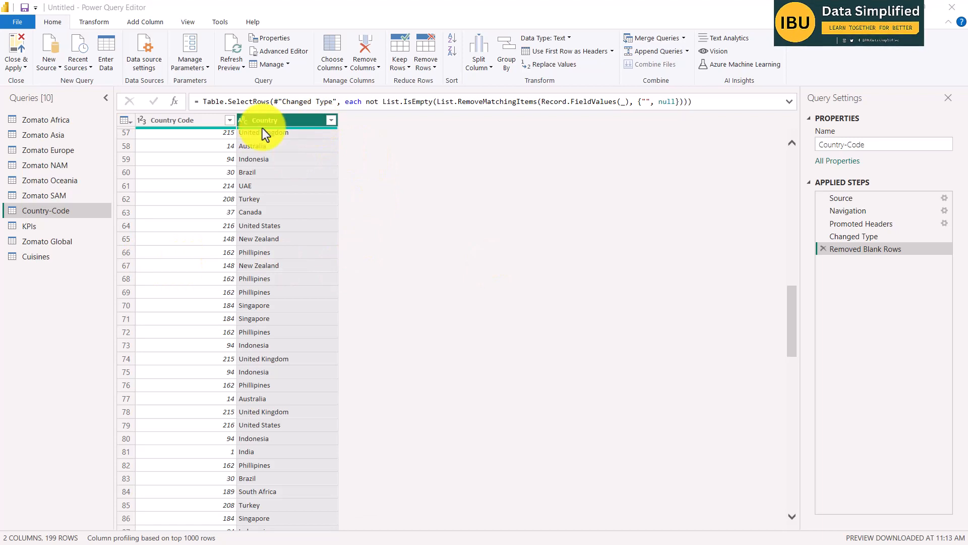
click(194, 143)
scroll(262, 225, up, 5)
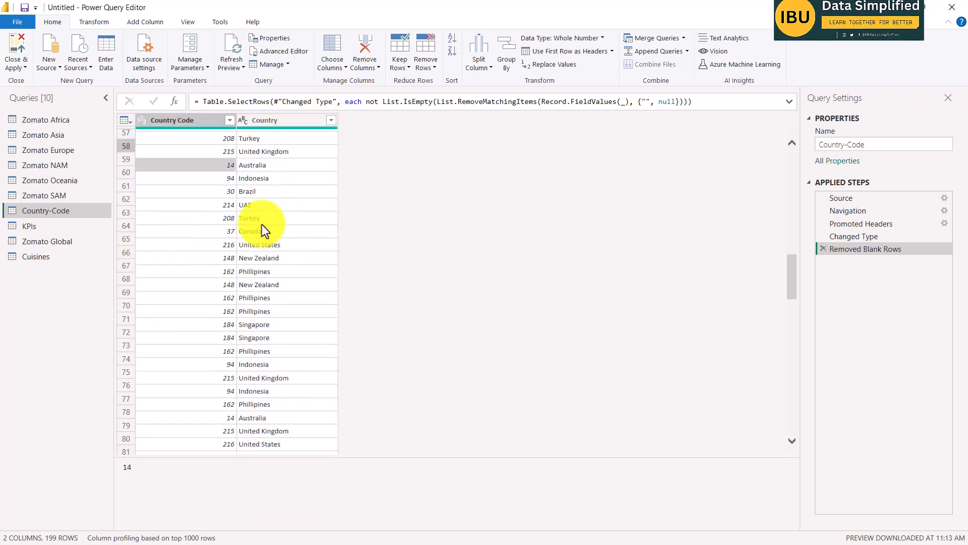
scroll(262, 217, up, 10)
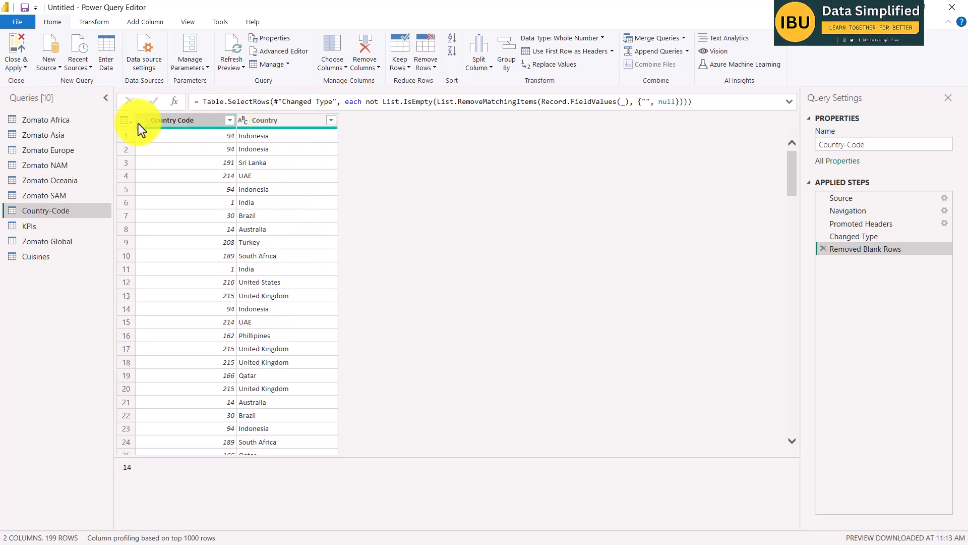
click(428, 70)
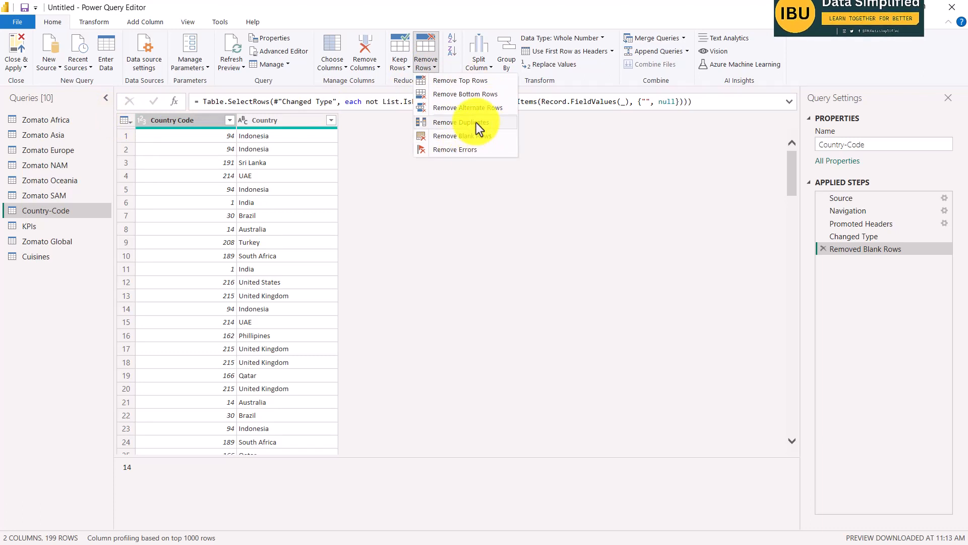
click(460, 123)
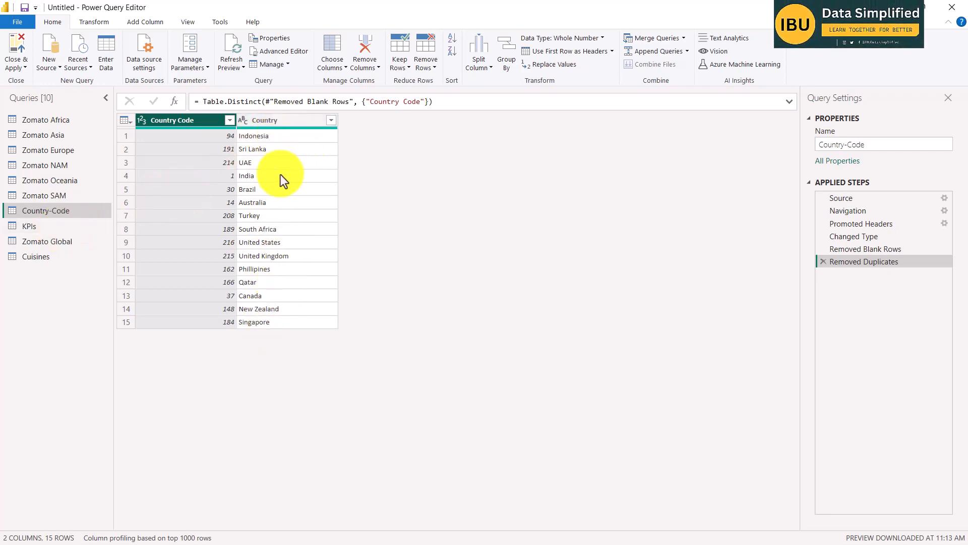
Switch to the Word brief, reread item 6 about unique and non-blank Country-Code values, glance at the DAX steps, and return to Power Query.
key(alt+Tab)
key(alt+Tab)
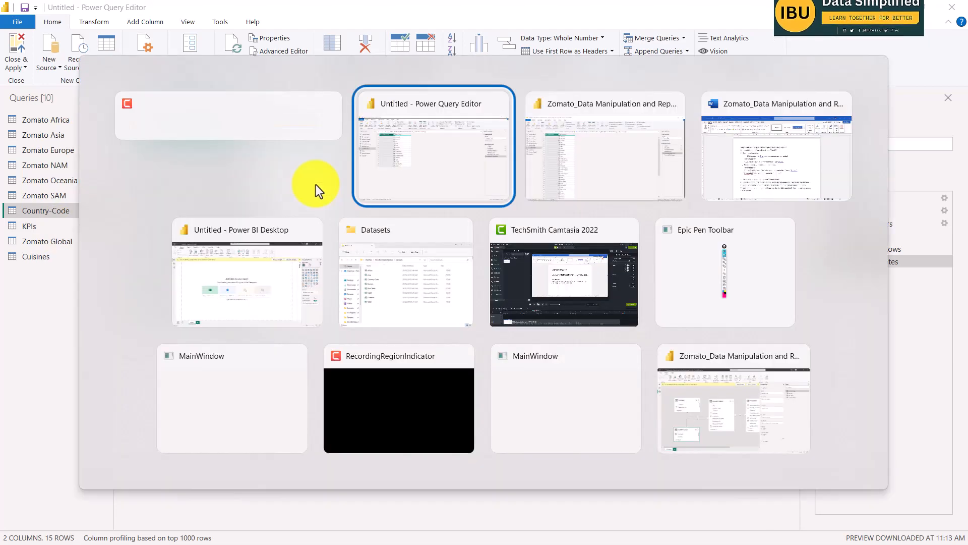
key(alt+Tab)
key(alt+Tab)
key(alt+Tab)
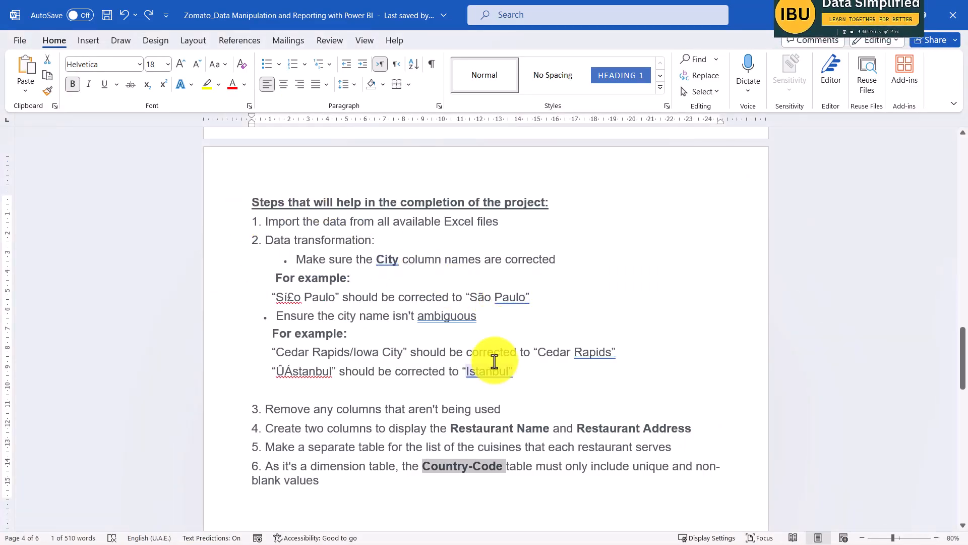
scroll(453, 409, down, 1)
scroll(467, 409, down, 1)
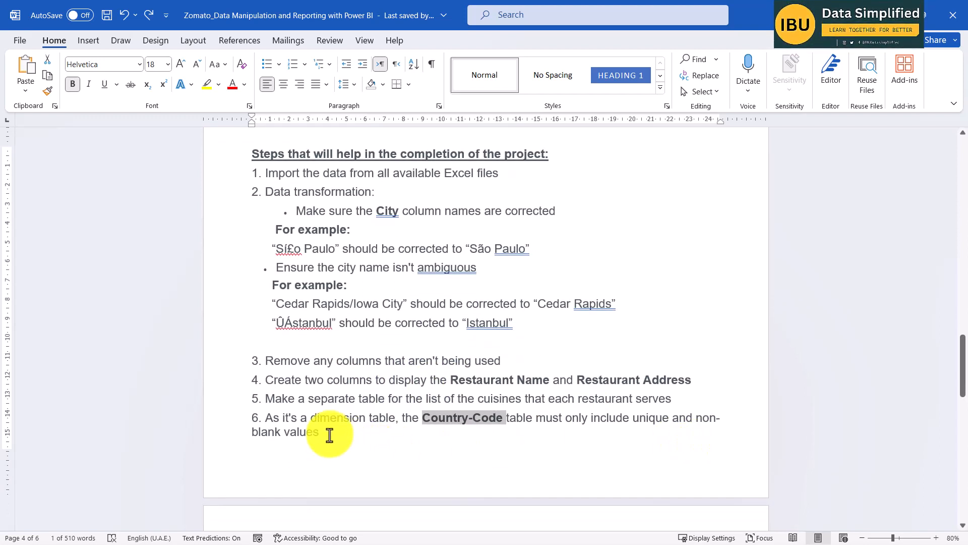
click(348, 434)
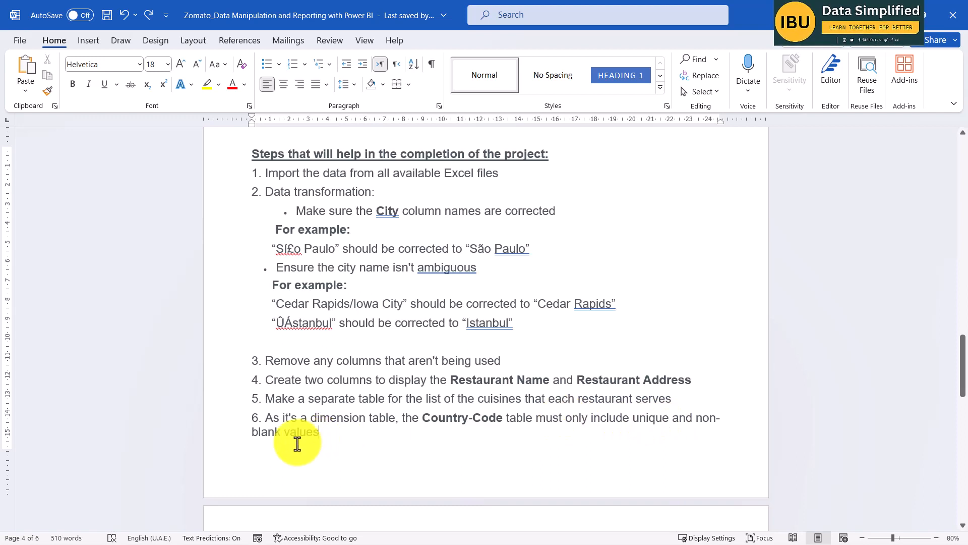
drag(251, 431, 326, 431)
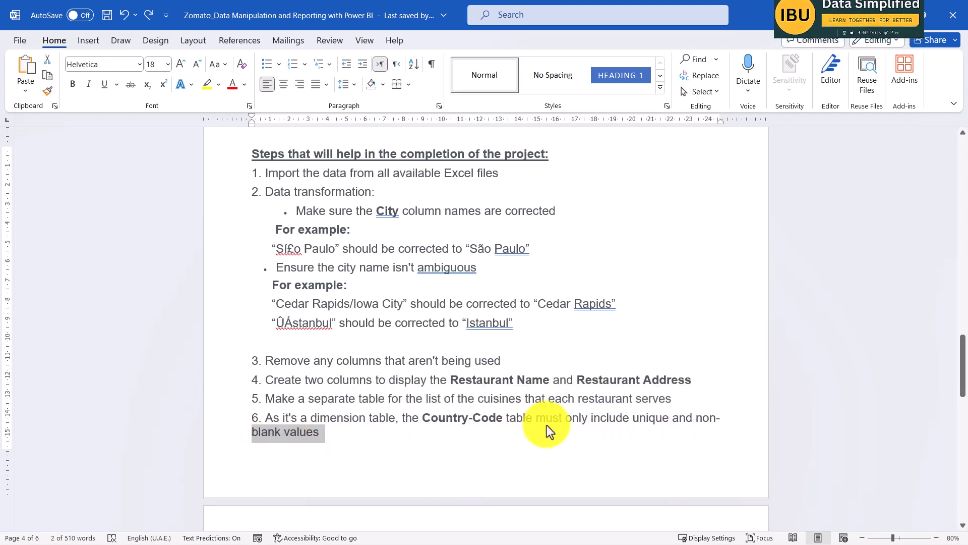
drag(633, 418, 691, 418)
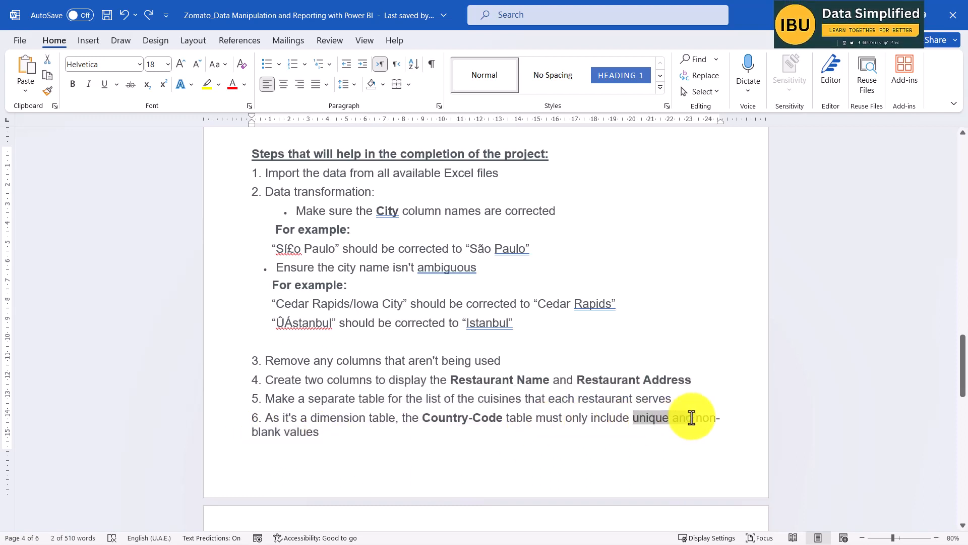
scroll(404, 340, down, 5)
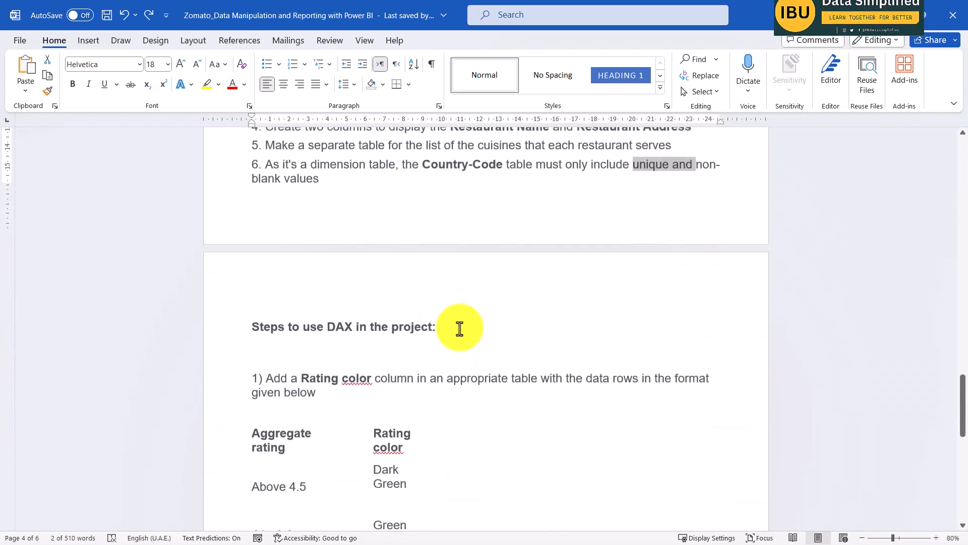
key(alt+Tab)
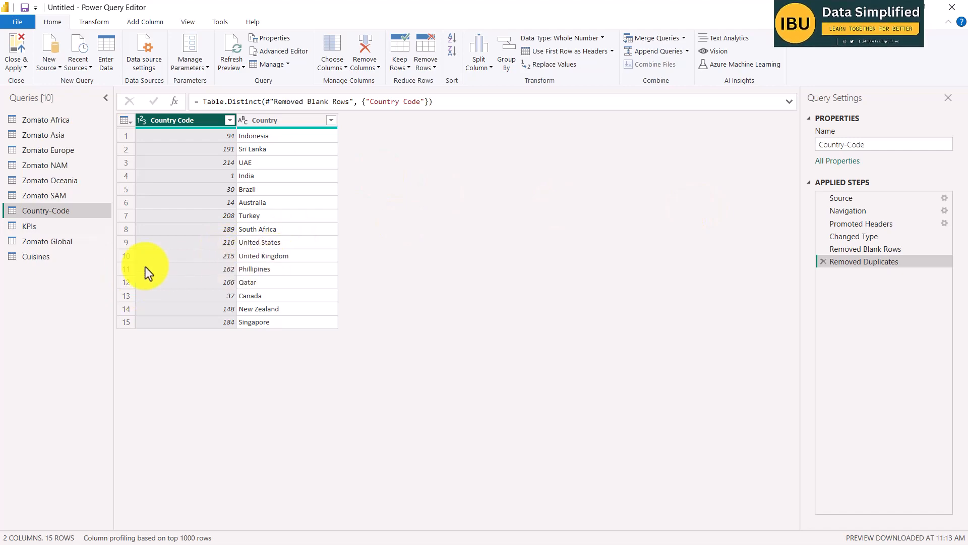
Rename the KPIs query as Fact Table, and look over its columns and those of the Zomato Global query.
click(38, 227)
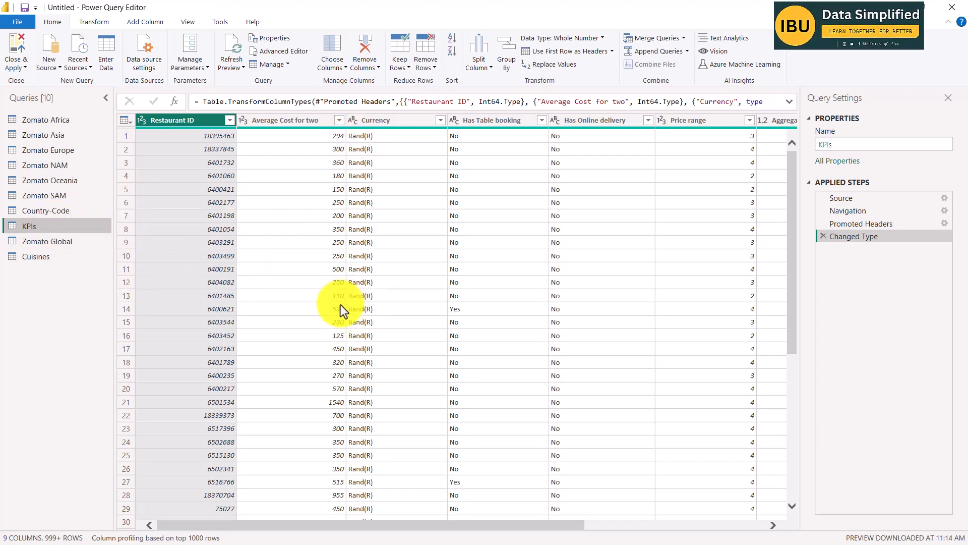
double_click(47, 227)
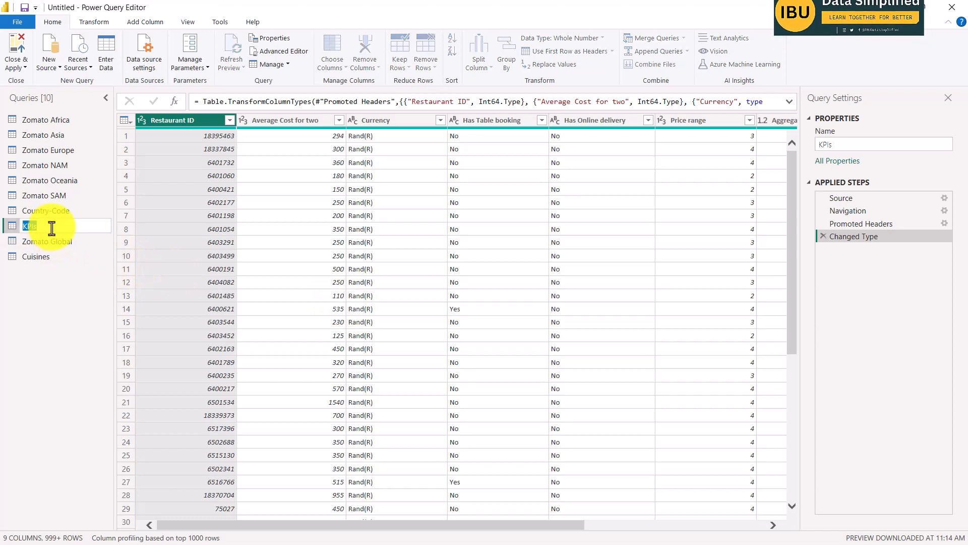
text(f)
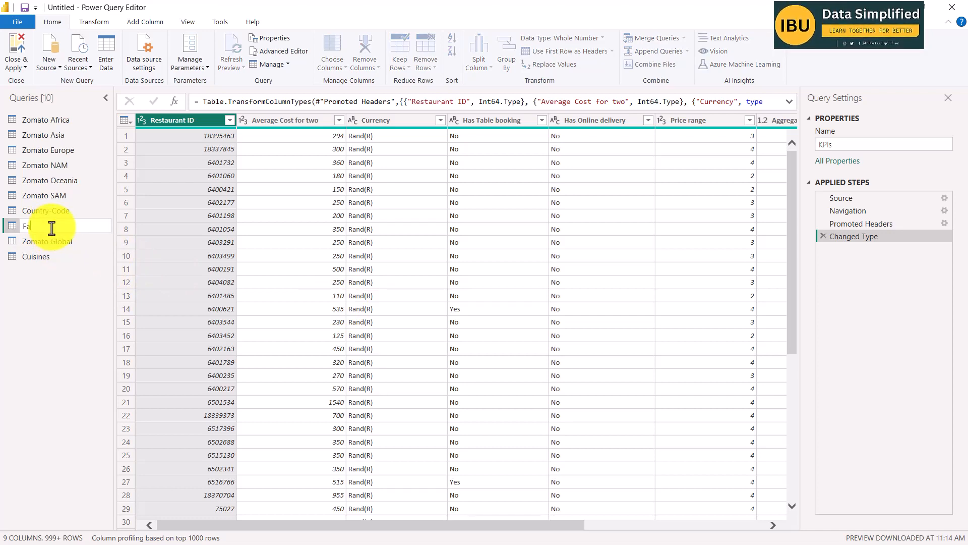
text(act Tab)
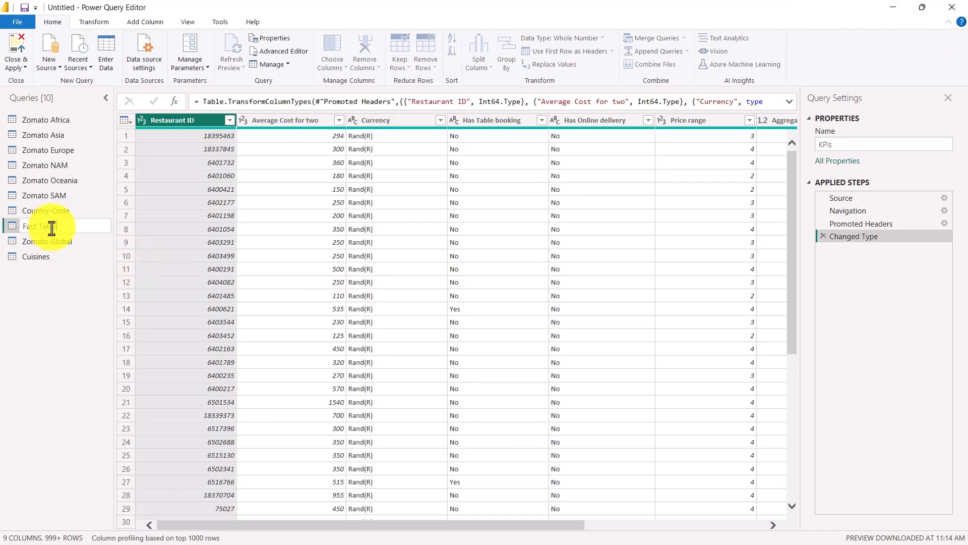
key(Return)
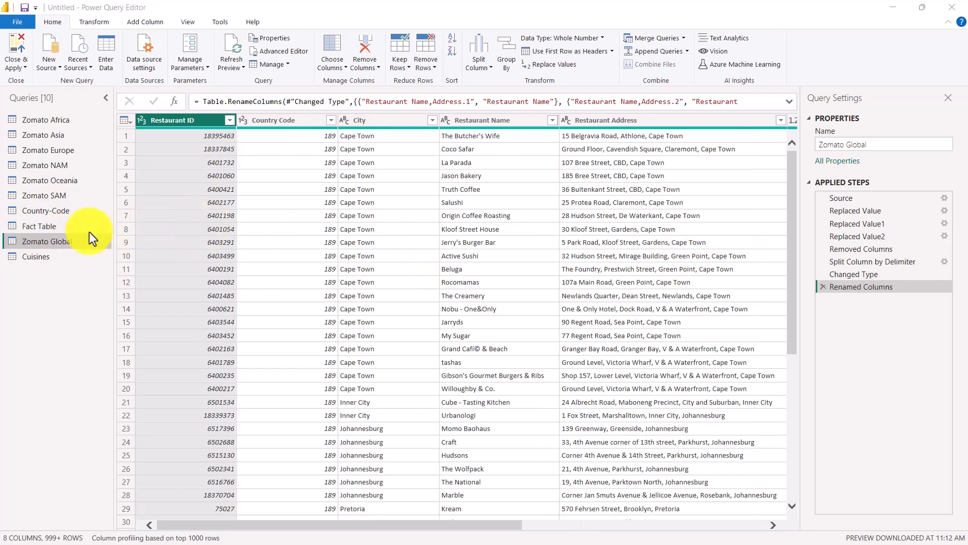
click(49, 227)
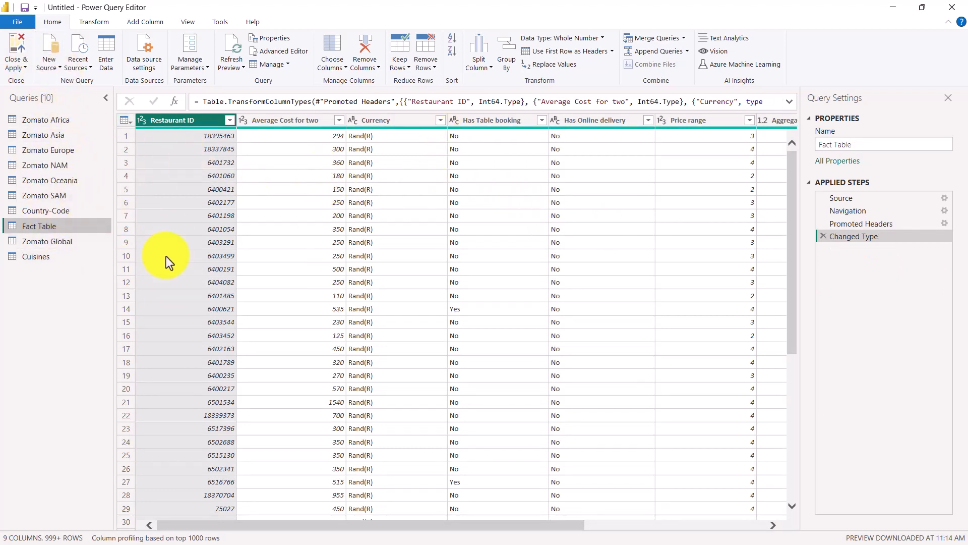
click(53, 245)
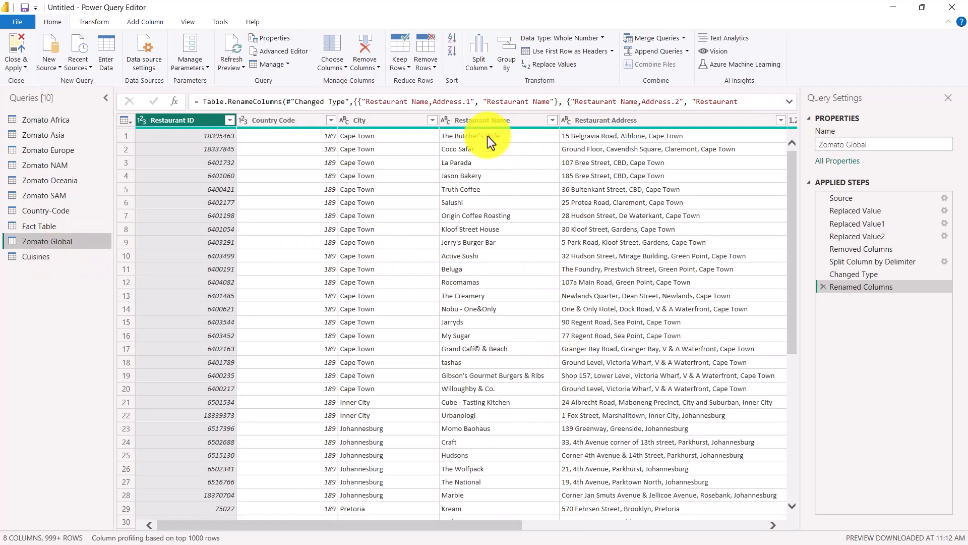
drag(471, 526, 108, 244)
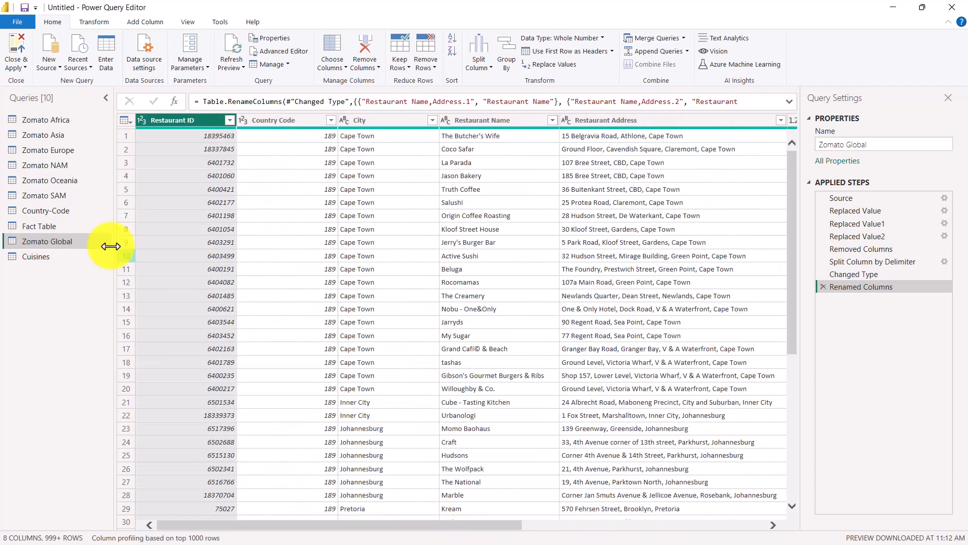
Trim the text in the Cuisines column of the Cuisines query to strip the leading spaces.
click(50, 262)
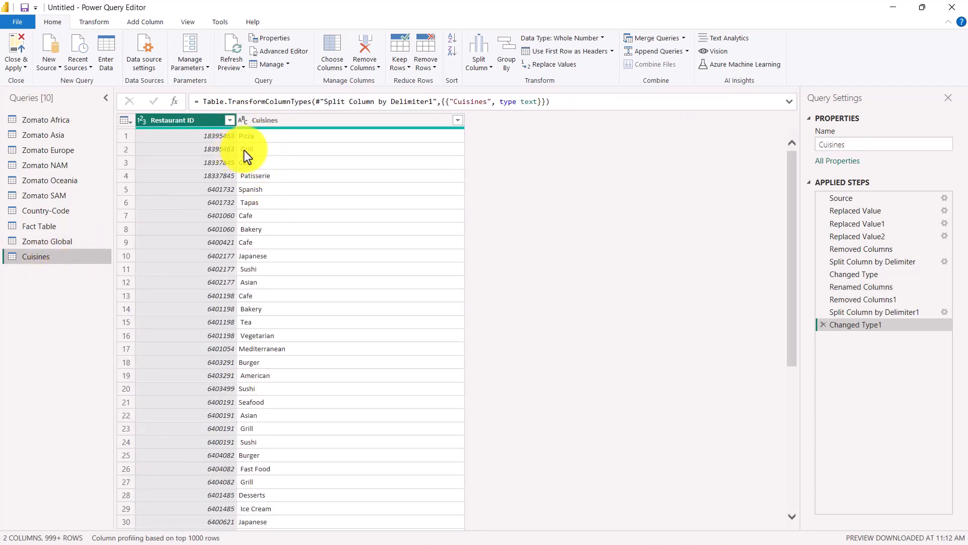
click(246, 151)
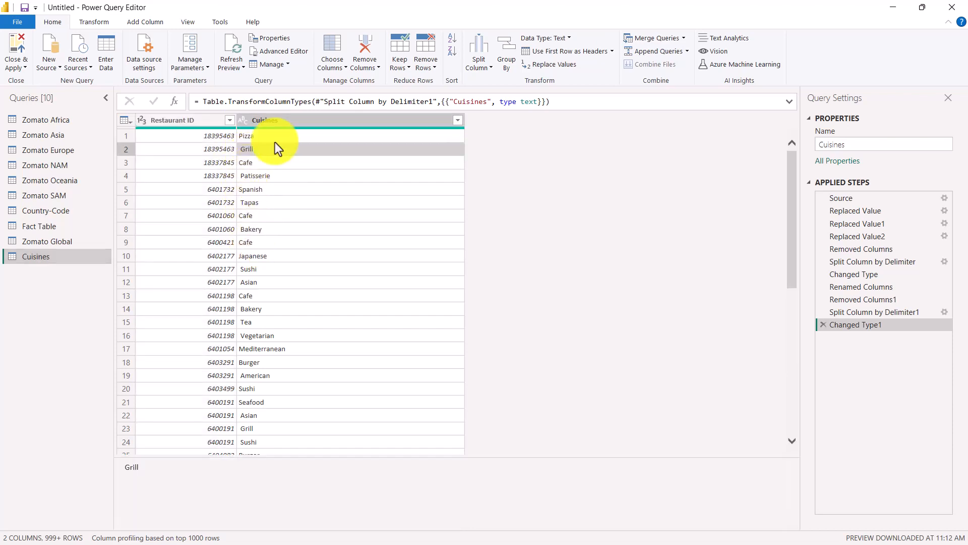
click(274, 122)
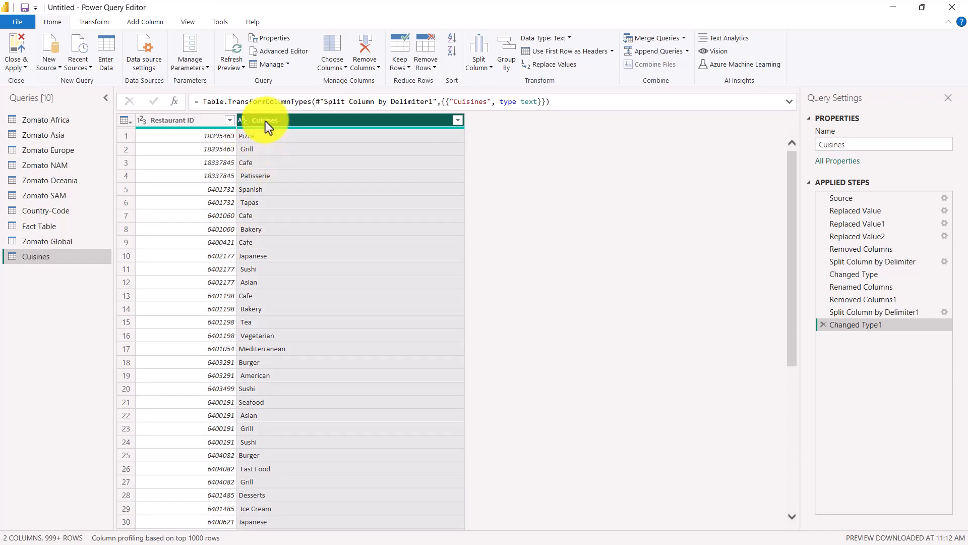
right_click(268, 119)
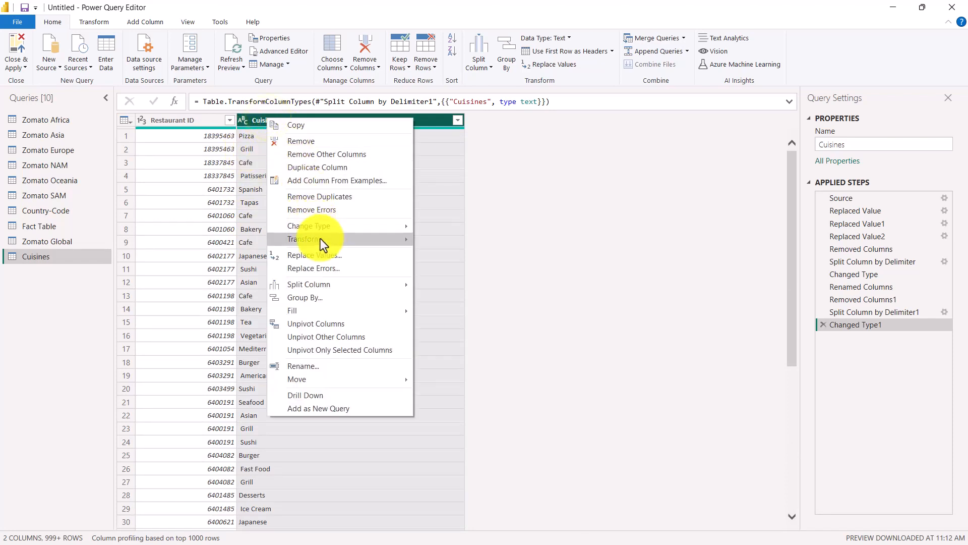
mouse_move(322, 240)
click(451, 277)
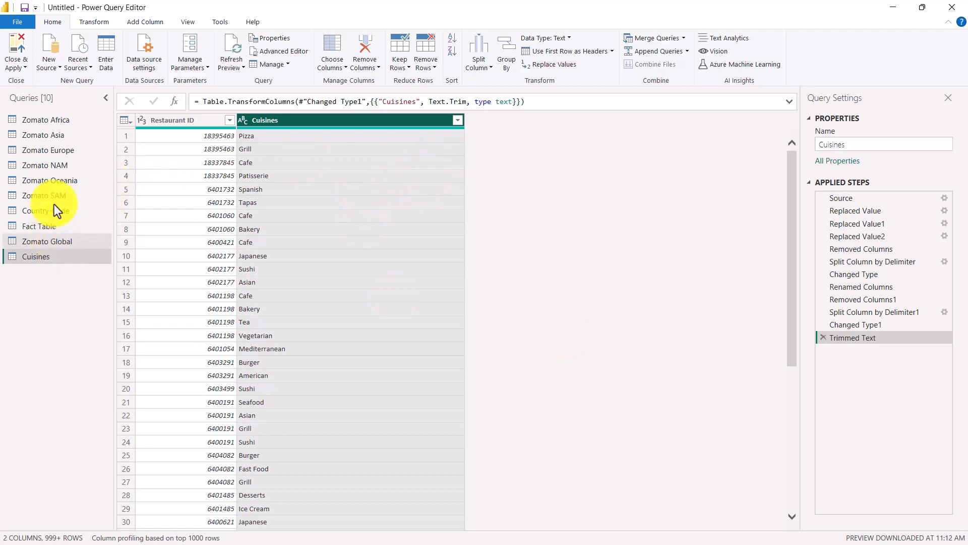
Look over the Zomato Africa and Zomato Global queries, and disable loading of the Zomato Africa query into the report.
click(41, 123)
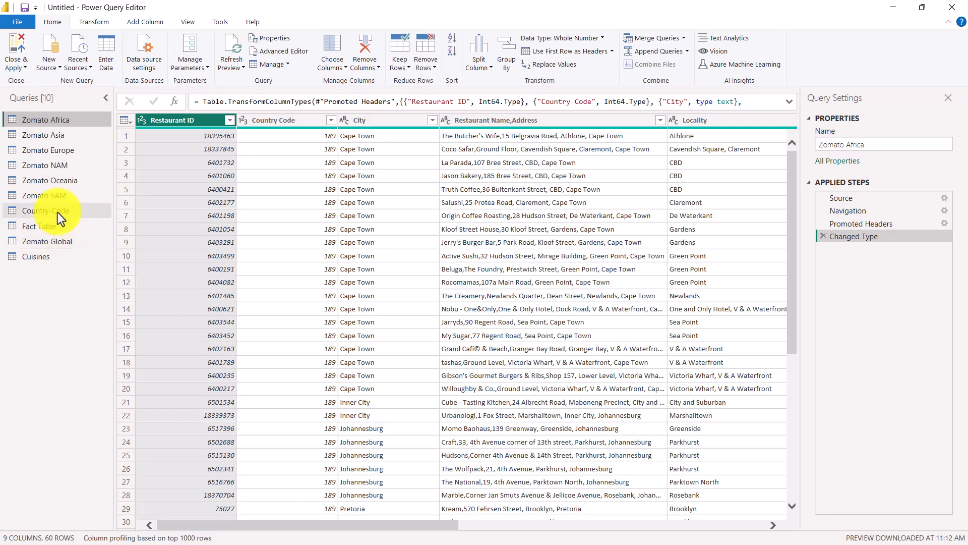
click(43, 242)
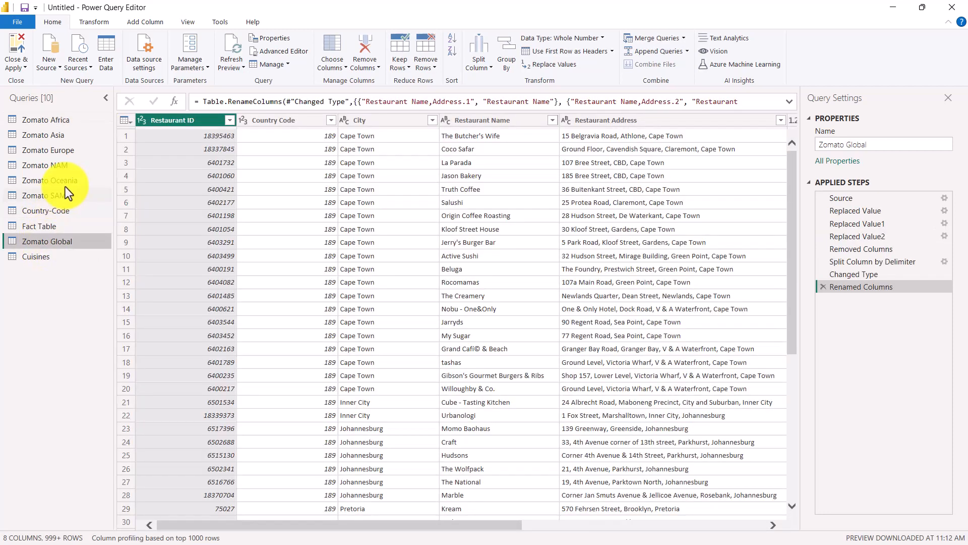
click(56, 119)
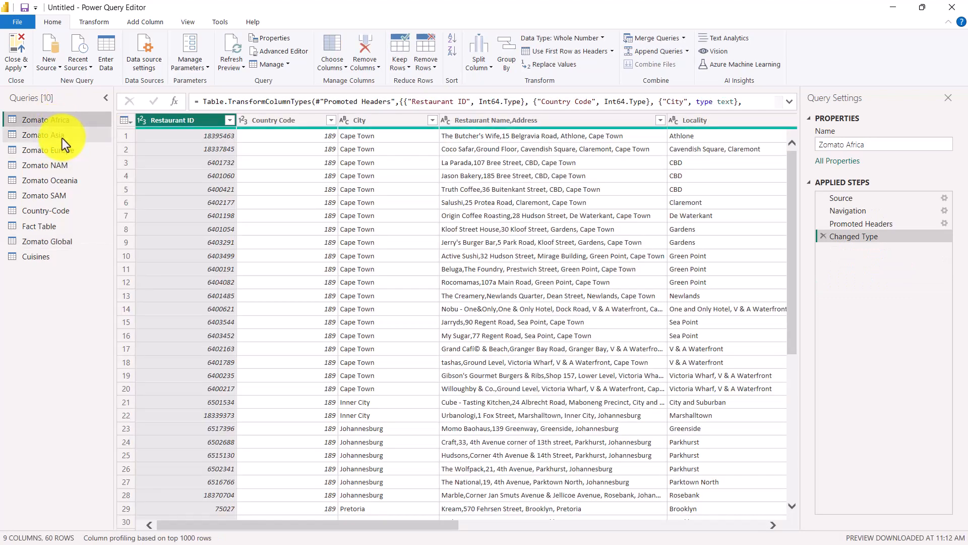
right_click(61, 120)
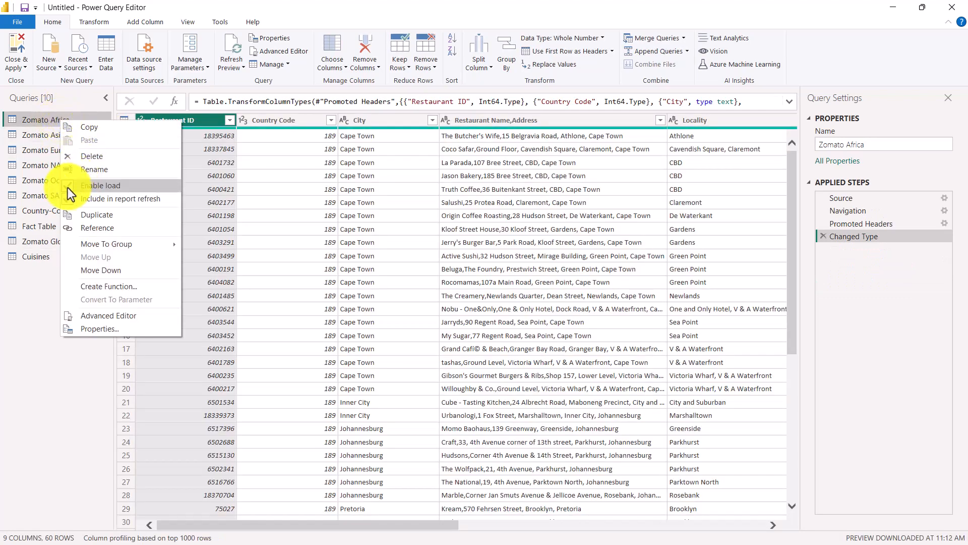
click(67, 186)
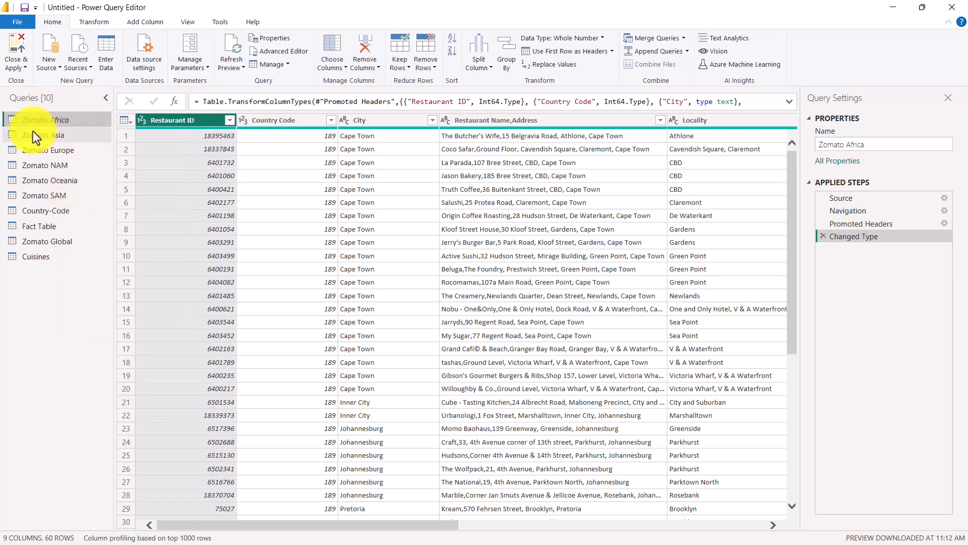
right_click(45, 120)
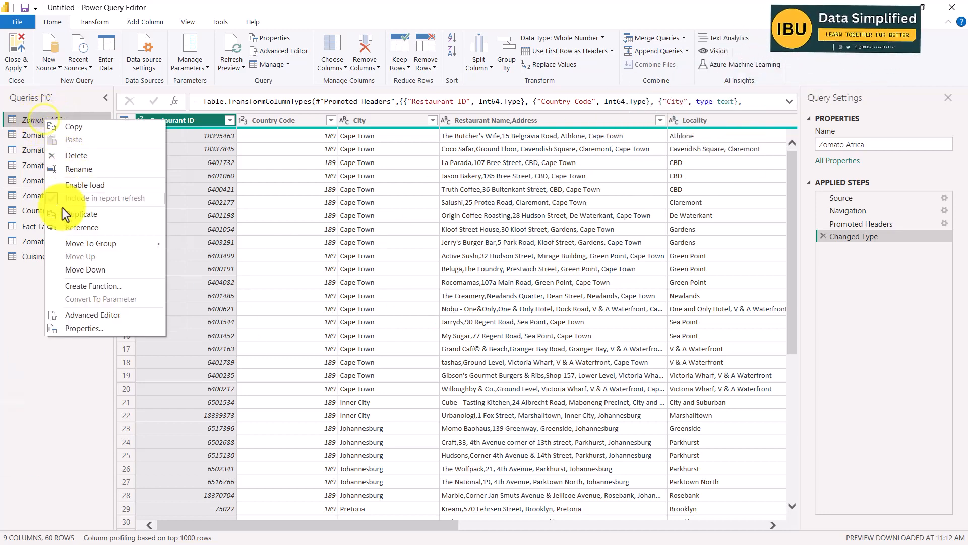
click(22, 123)
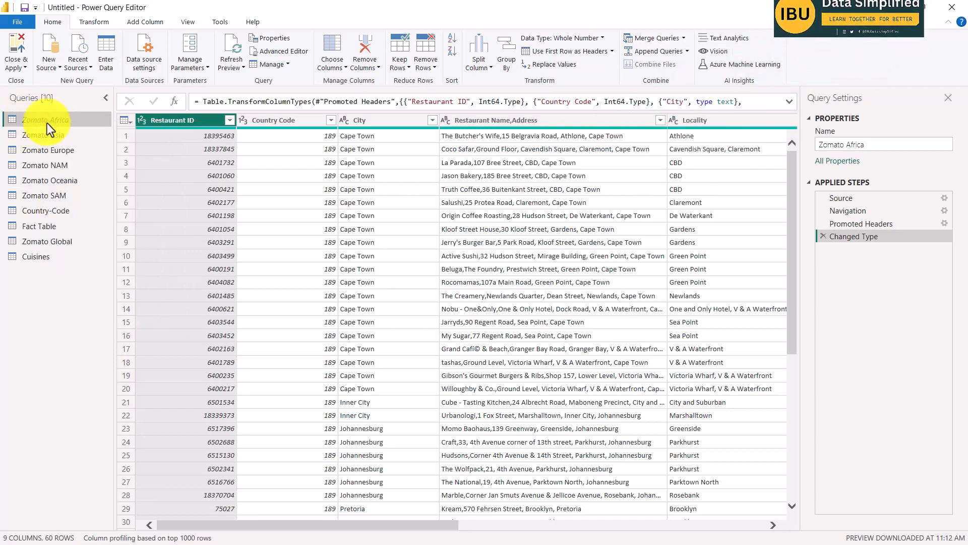
Disable loading of the Zomato Asia and Zomato Europe queries into the report.
click(46, 138)
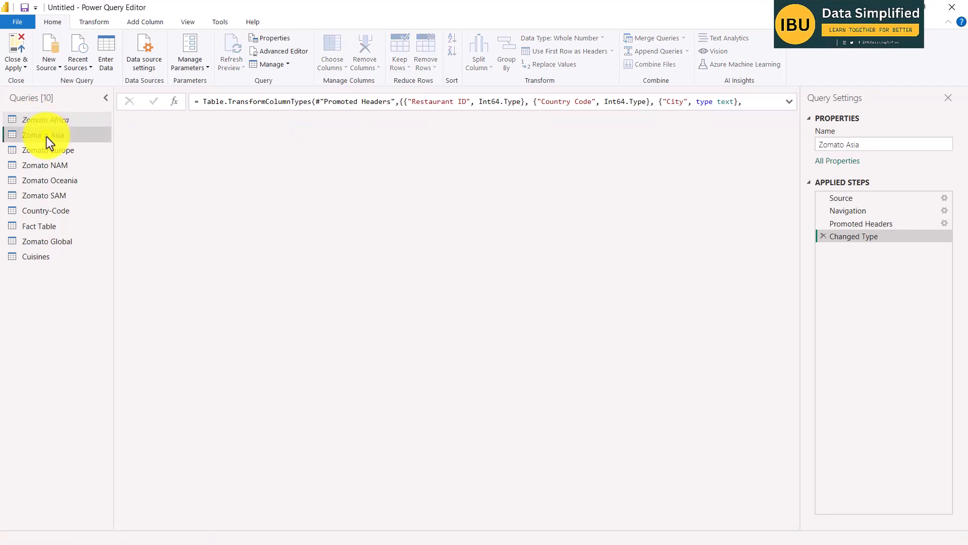
right_click(46, 137)
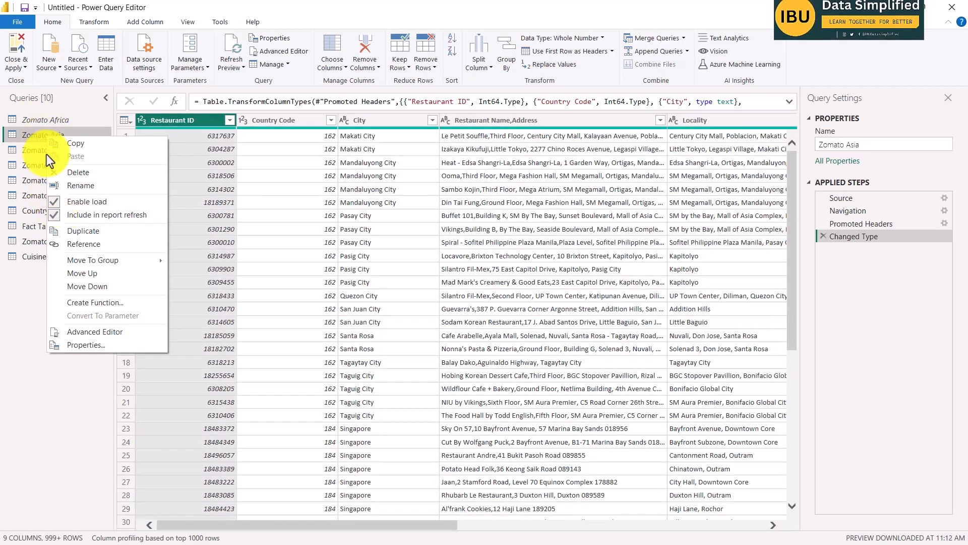
click(57, 201)
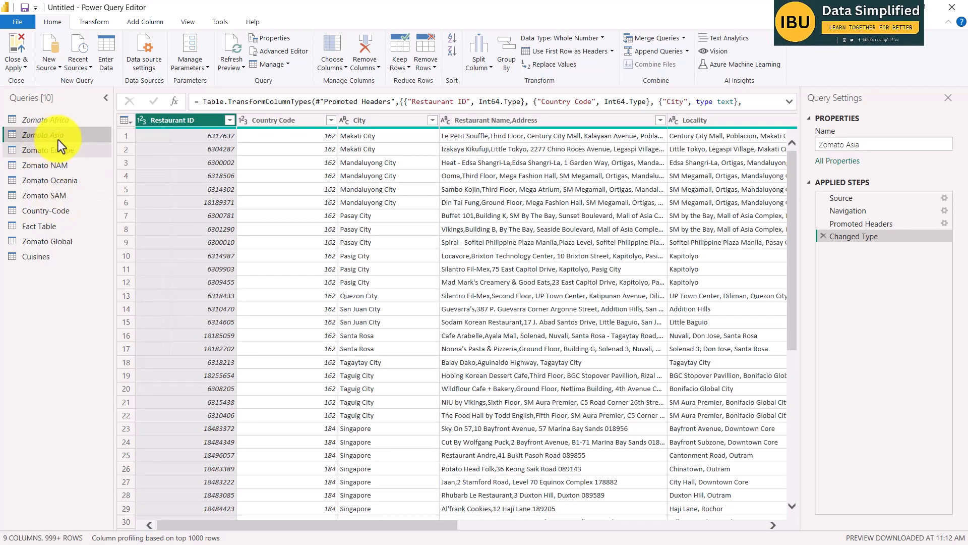
right_click(34, 151)
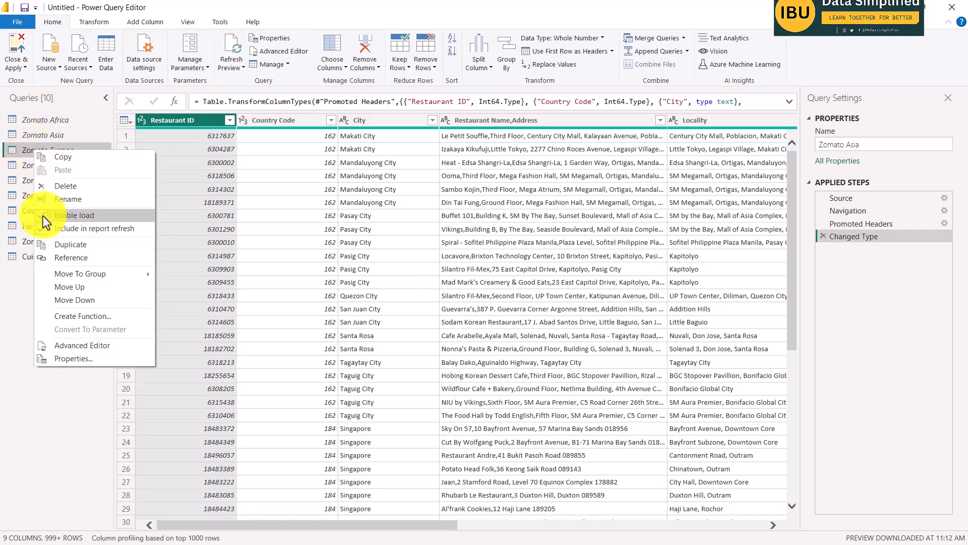
click(43, 215)
Disable loading of the Zomato NAM, Zomato Oceania and Zomato SAM queries into the report.
right_click(53, 167)
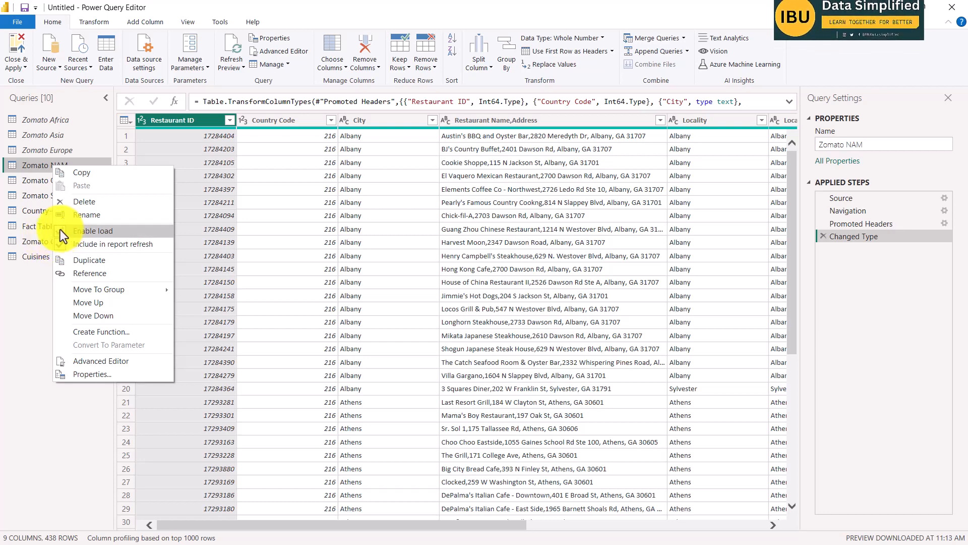
click(59, 228)
click(41, 180)
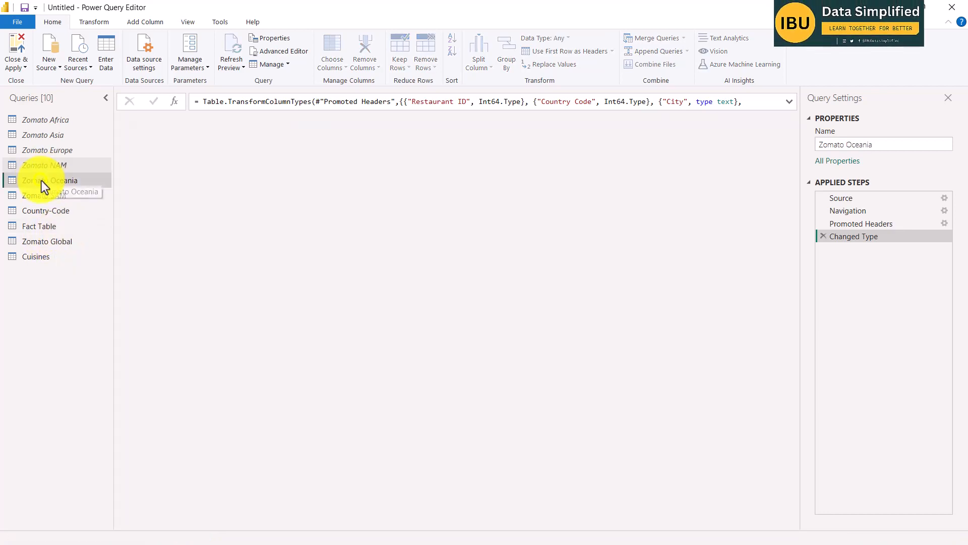
right_click(41, 180)
click(48, 242)
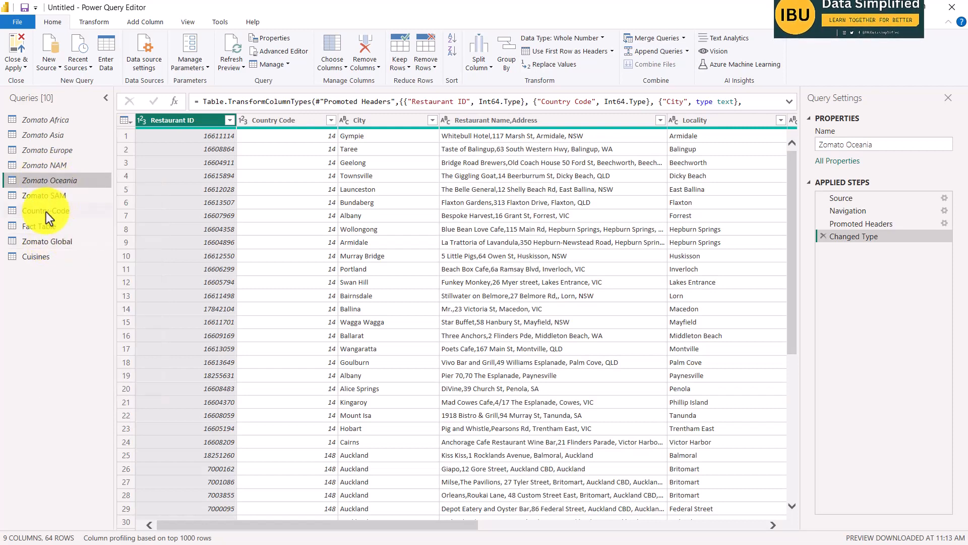
click(43, 194)
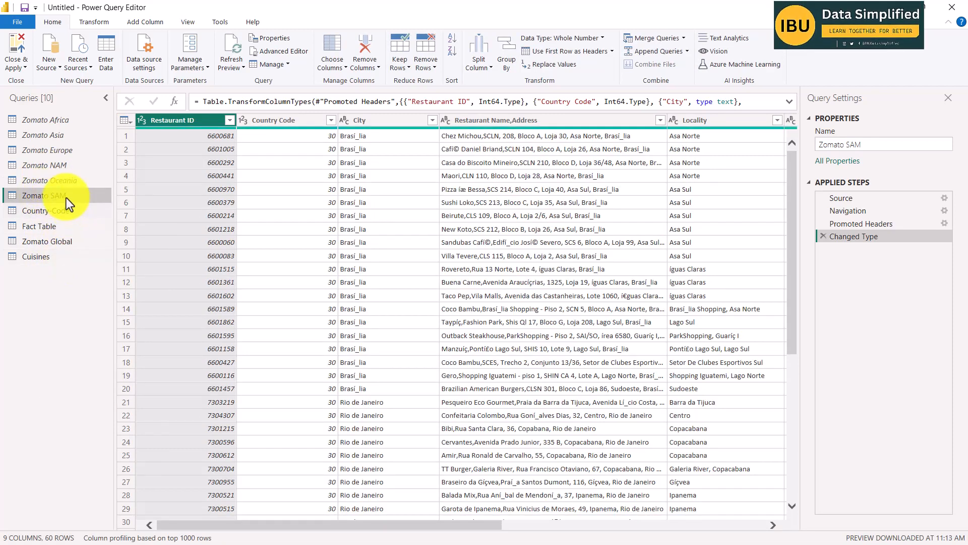
right_click(65, 197)
click(74, 261)
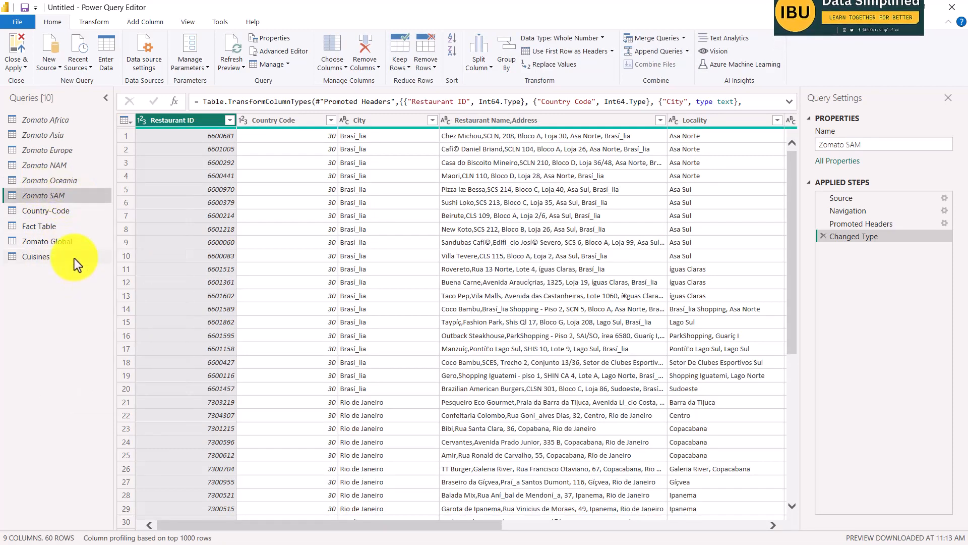
Look at the Country-Code query, close Power Query with the changes applied, and show the table relationships in the Model view.
click(45, 210)
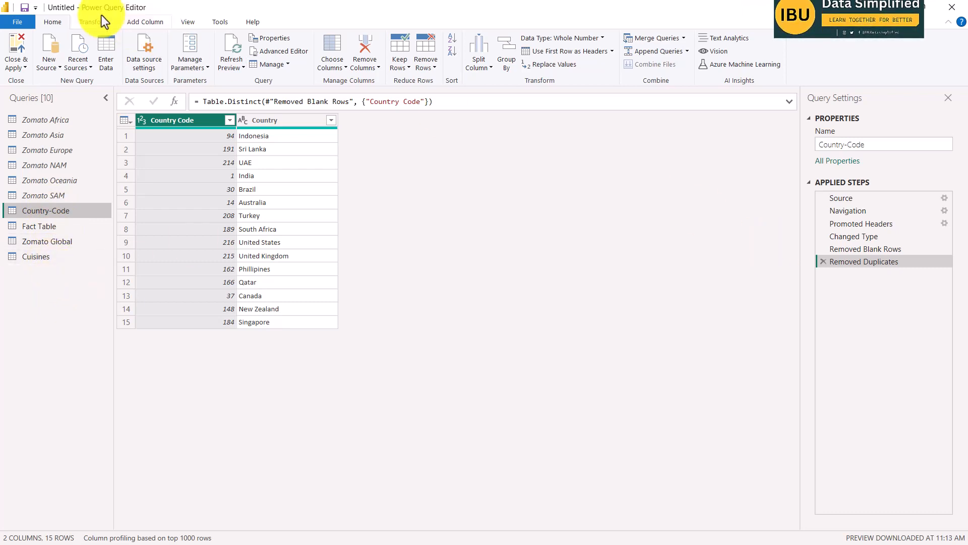
click(23, 46)
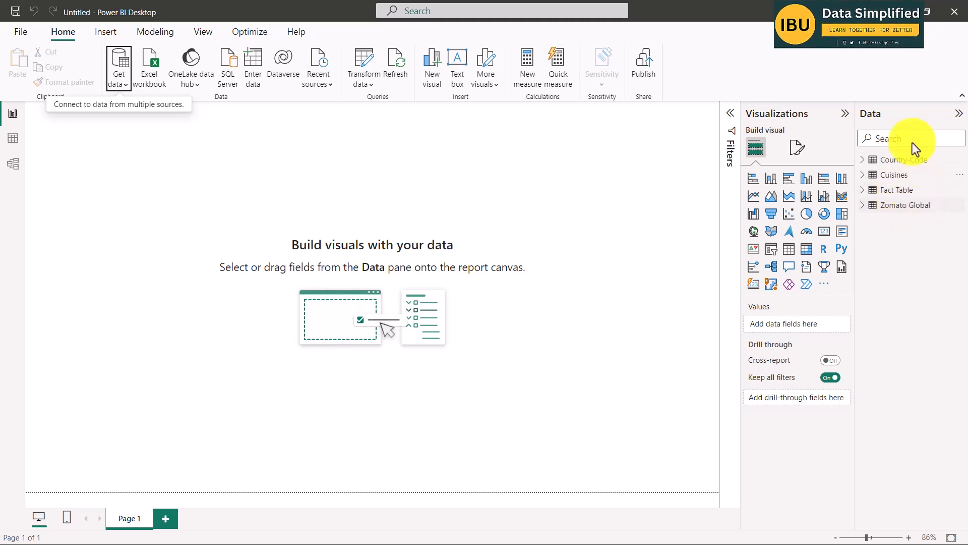
click(13, 166)
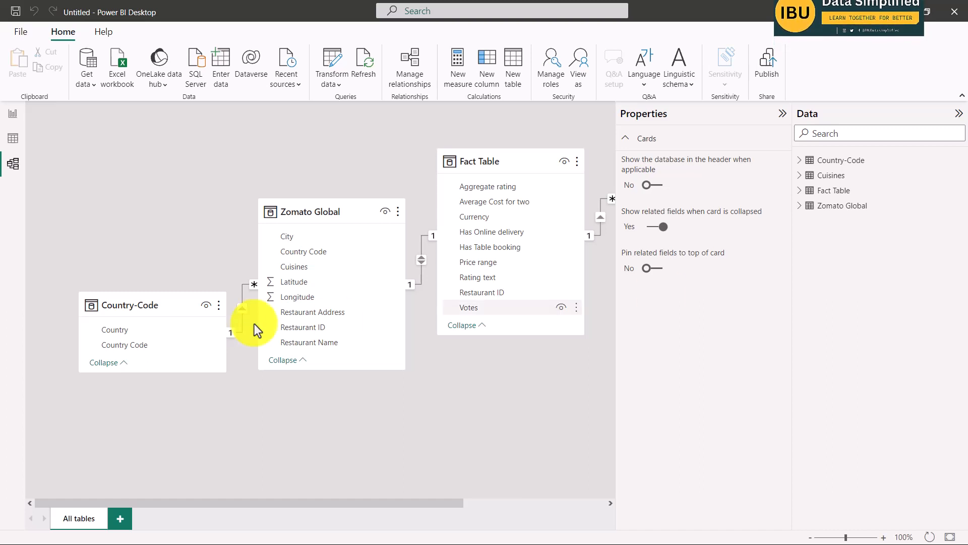
Collapse the Properties pane to widen the model diagram, and move the Country-Code table slightly up beside the Zomato Global table.
click(782, 114)
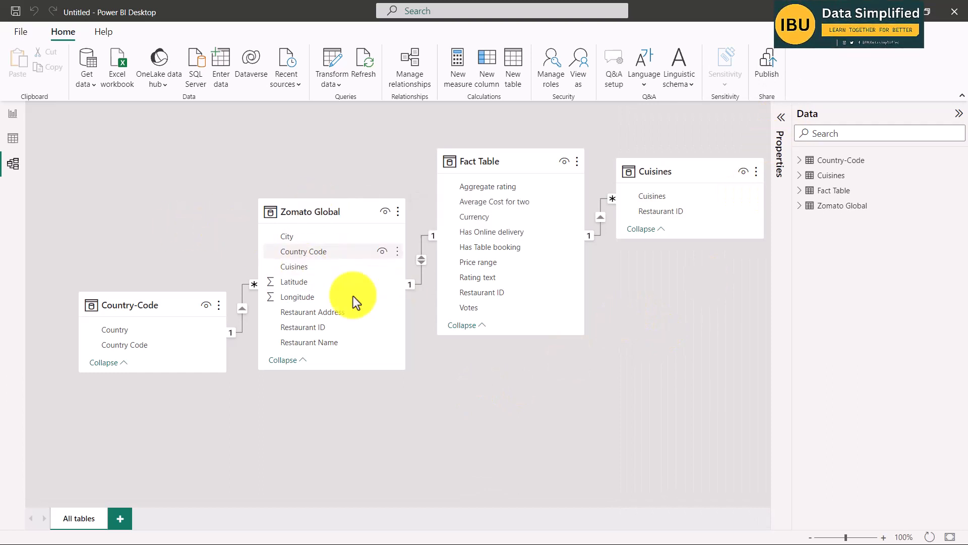
scroll(395, 266, down, 2)
scroll(389, 270, up, 2)
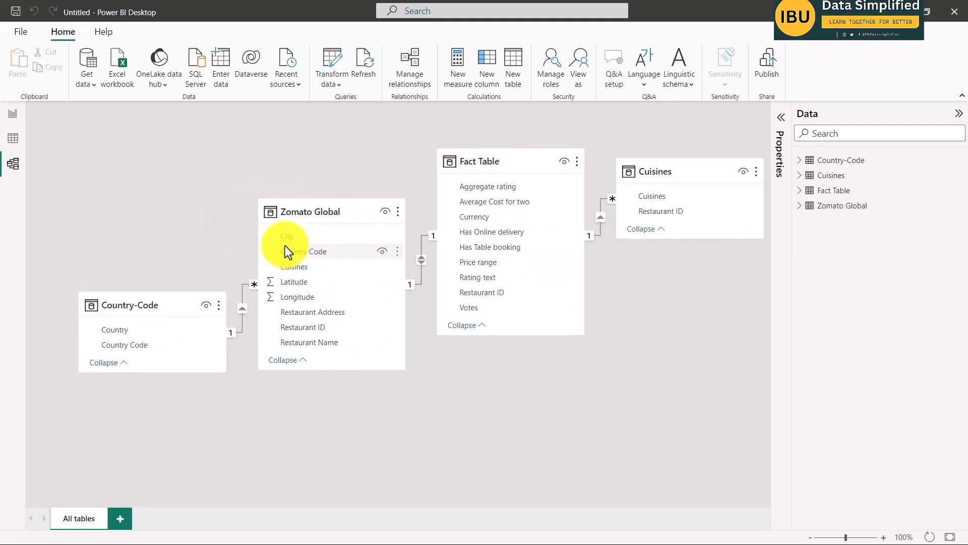
drag(150, 297, 144, 257)
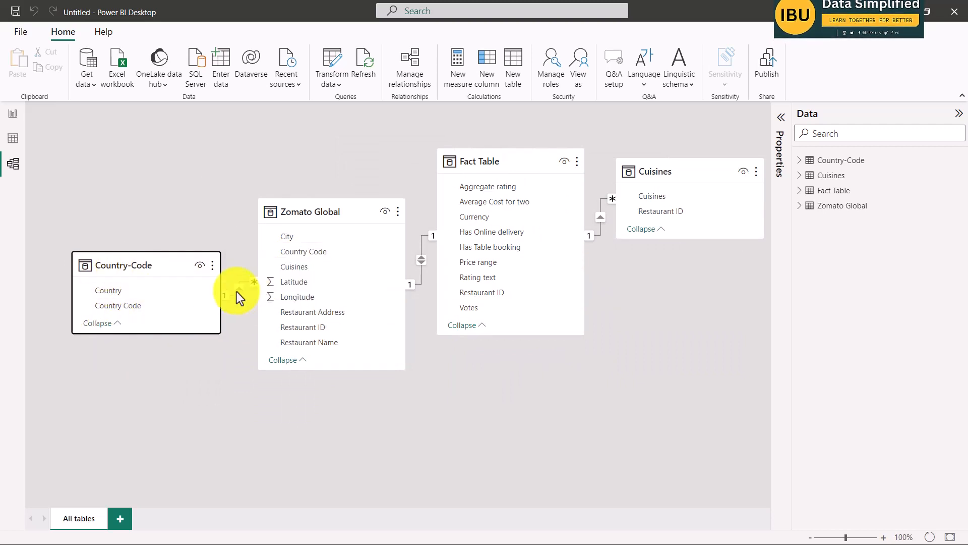
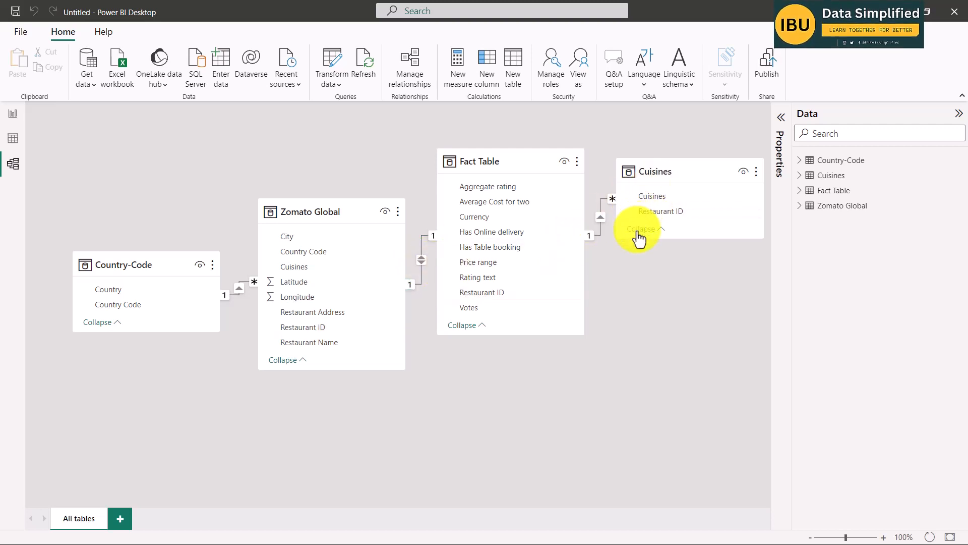
Move the Cuisines table slightly lower beside the Fact Table and delete the relationship between the two tables.
drag(659, 168, 117, 111)
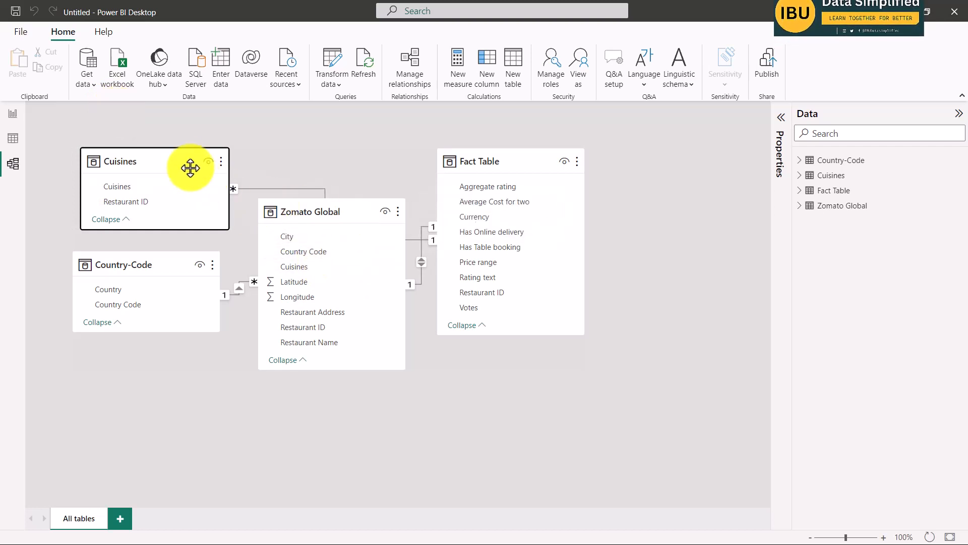
drag(190, 167, 751, 267)
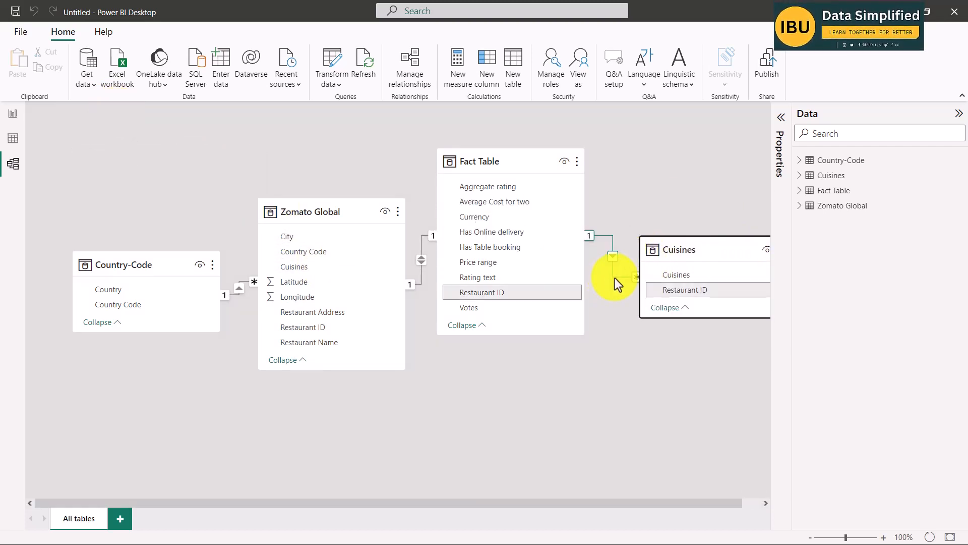
right_click(616, 277)
click(627, 293)
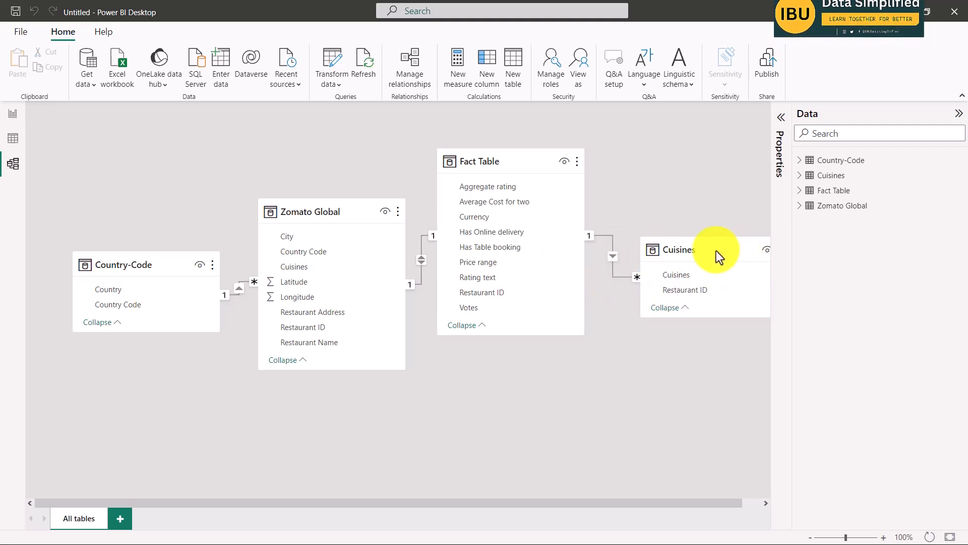
click(588, 304)
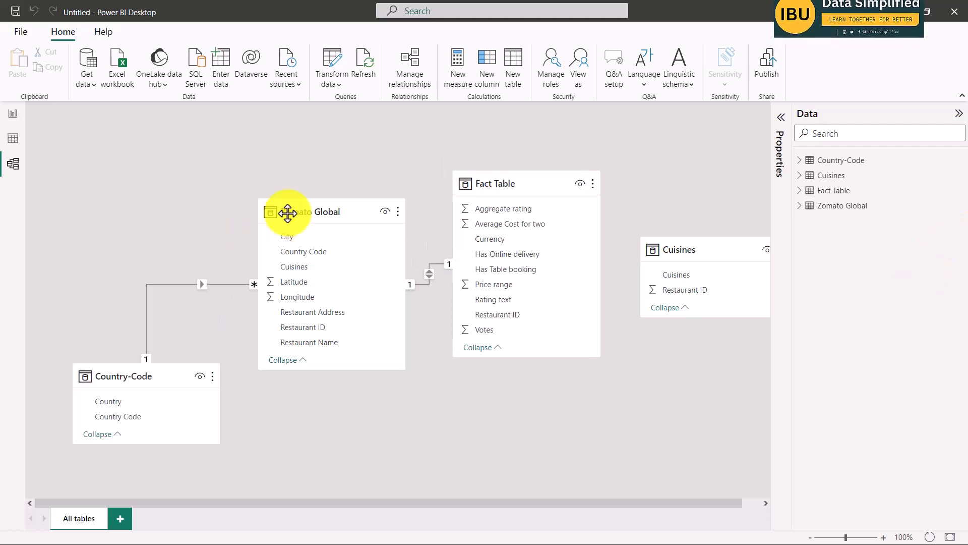
Place the Cuisines table above Country-Code and relate its Restaurant ID to Restaurant ID in the Zomato Global table.
drag(303, 214, 300, 204)
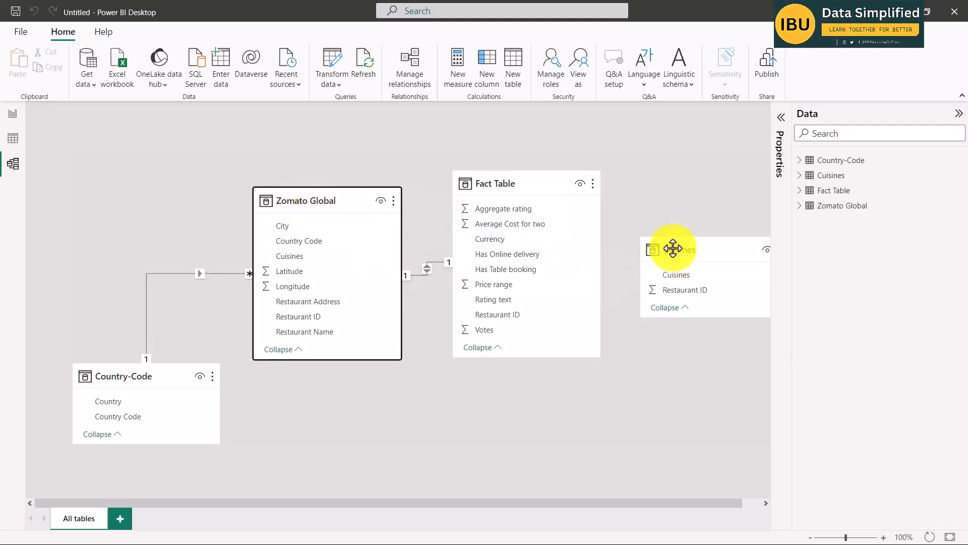
drag(676, 251, 109, 164)
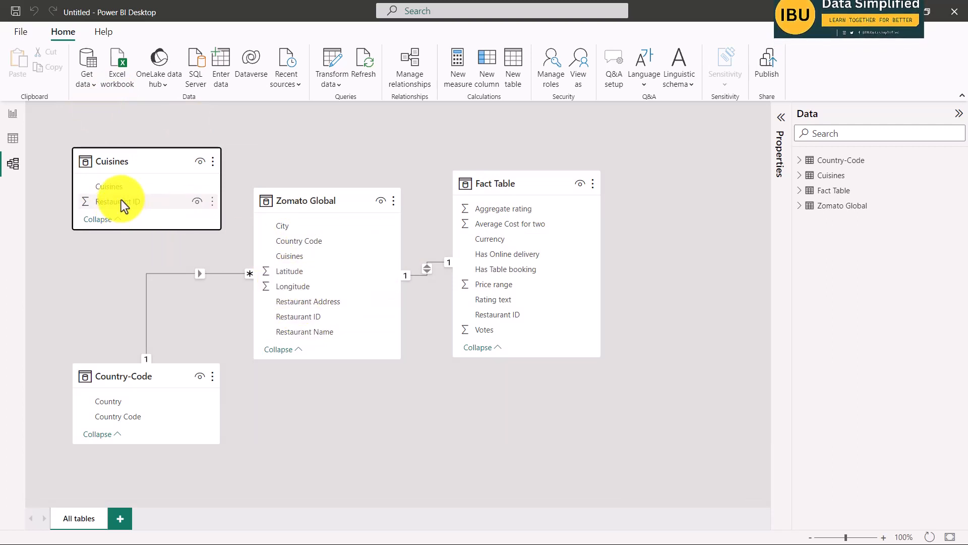
drag(121, 199, 303, 318)
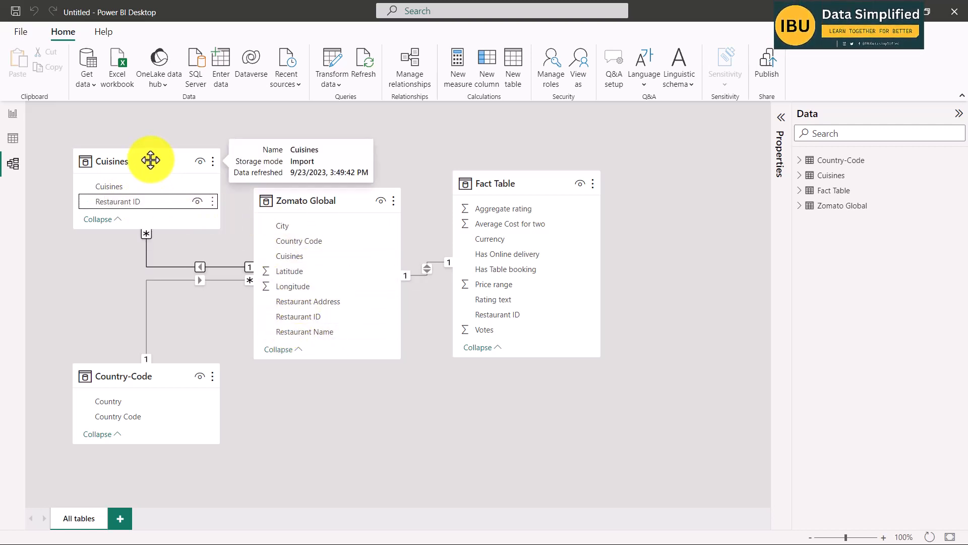
Space out the Zomato Global, Fact Table, Cuisines and Country-Code tables in the model diagram so their relationship lines are clear.
drag(316, 198, 340, 209)
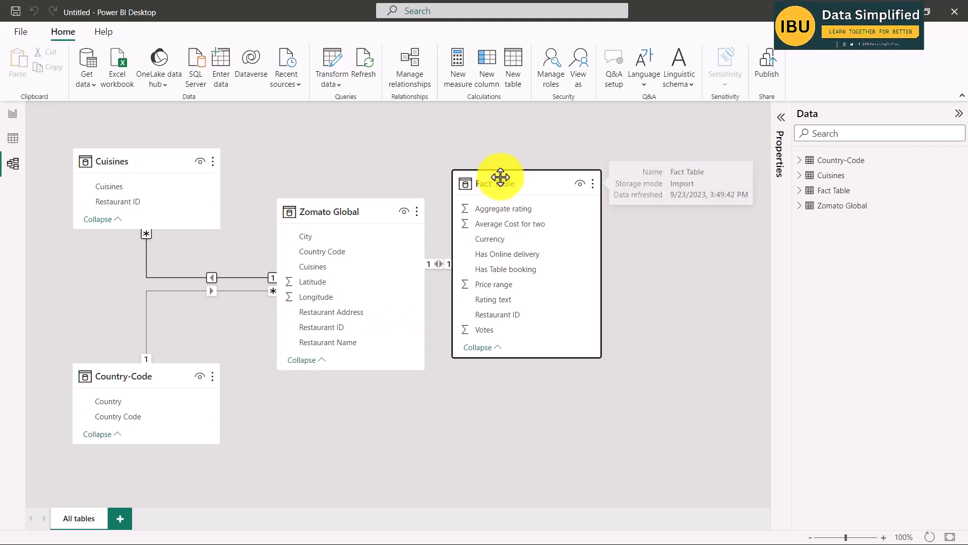
drag(500, 185, 591, 195)
drag(328, 212, 350, 193)
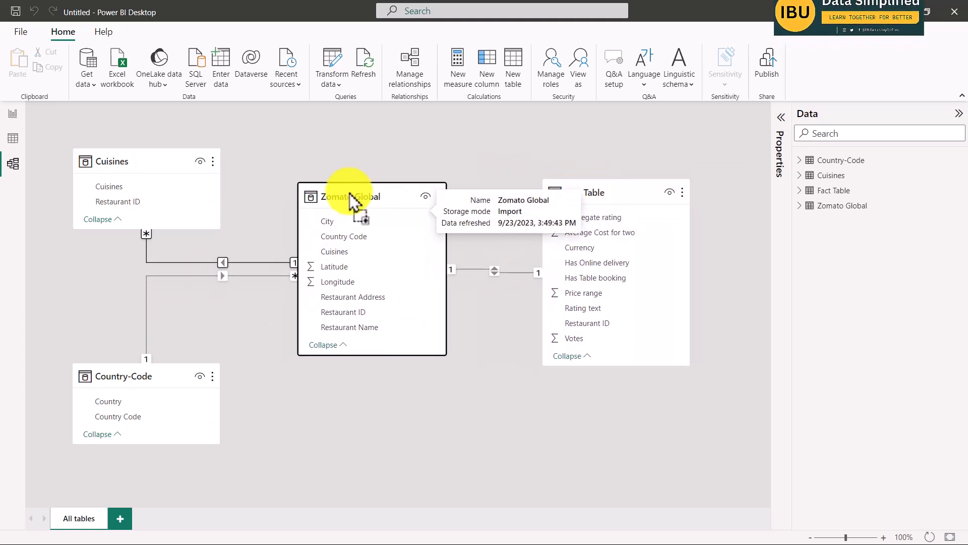
drag(152, 165, 168, 165)
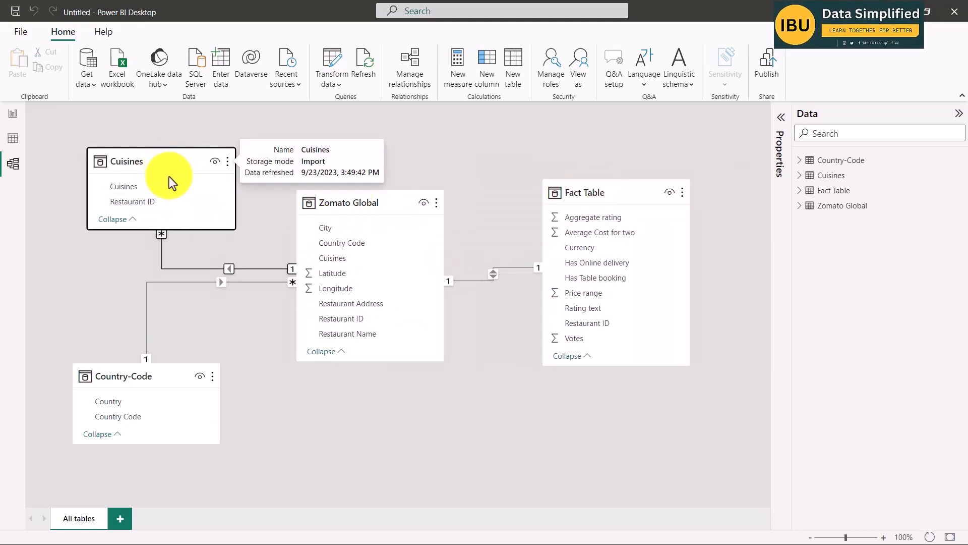
click(131, 376)
drag(130, 376, 148, 364)
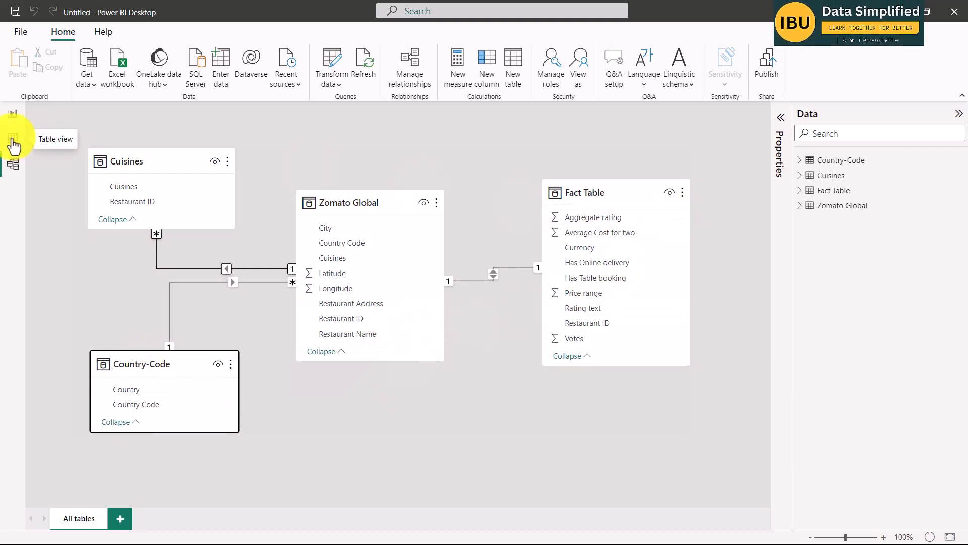
Review the data rows of the Country-Code, Cuisines, Fact Table and Zomato Global tables in the Table view.
click(12, 141)
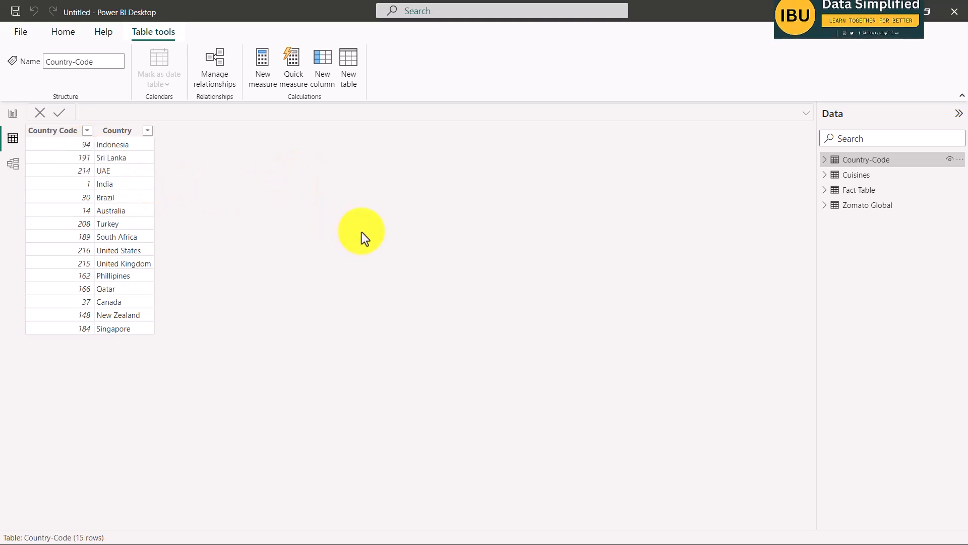
click(857, 177)
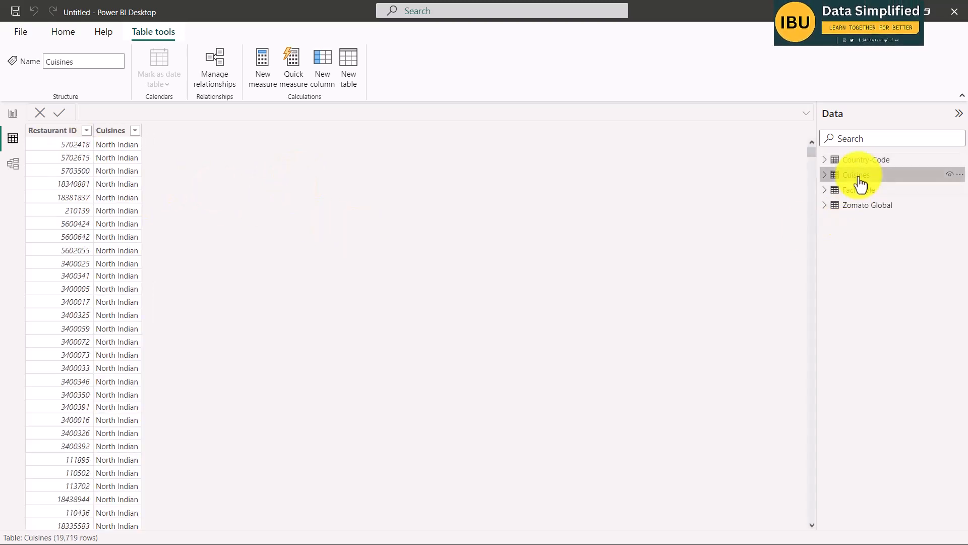
scroll(115, 290, down, 2)
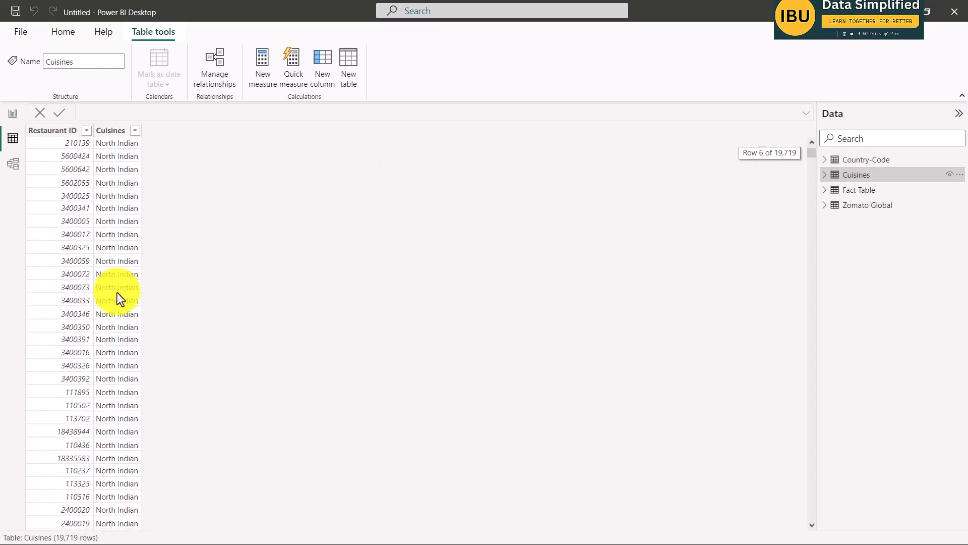
click(858, 192)
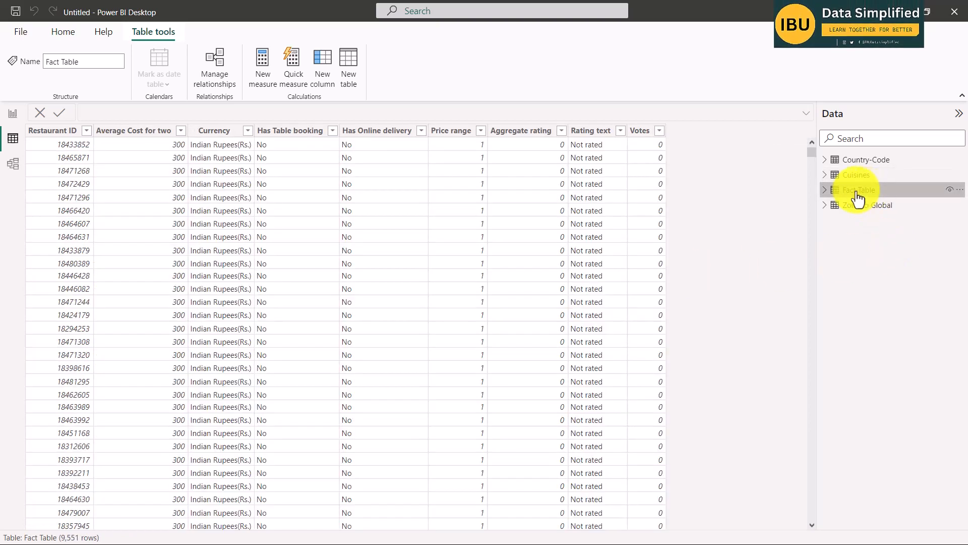
scroll(491, 270, down, 3)
scroll(505, 267, up, 3)
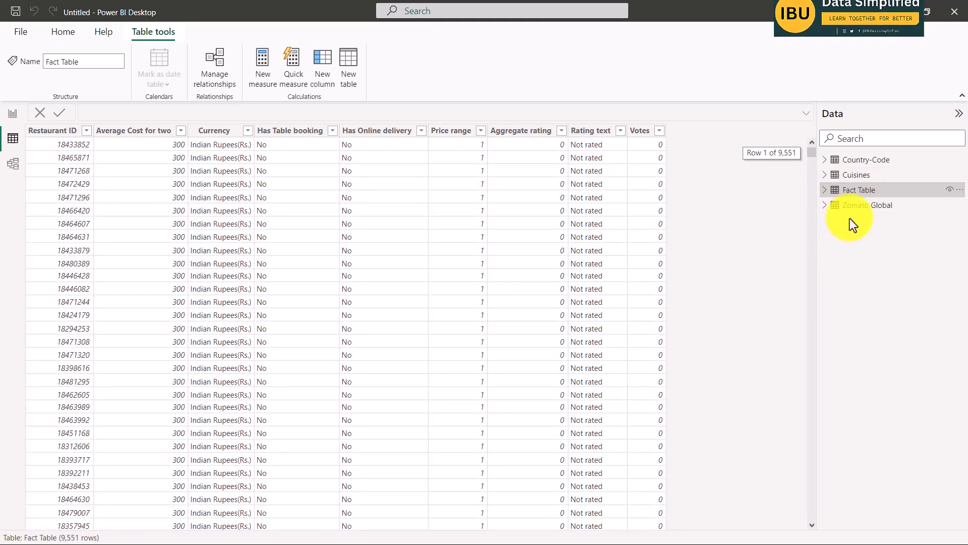
click(857, 204)
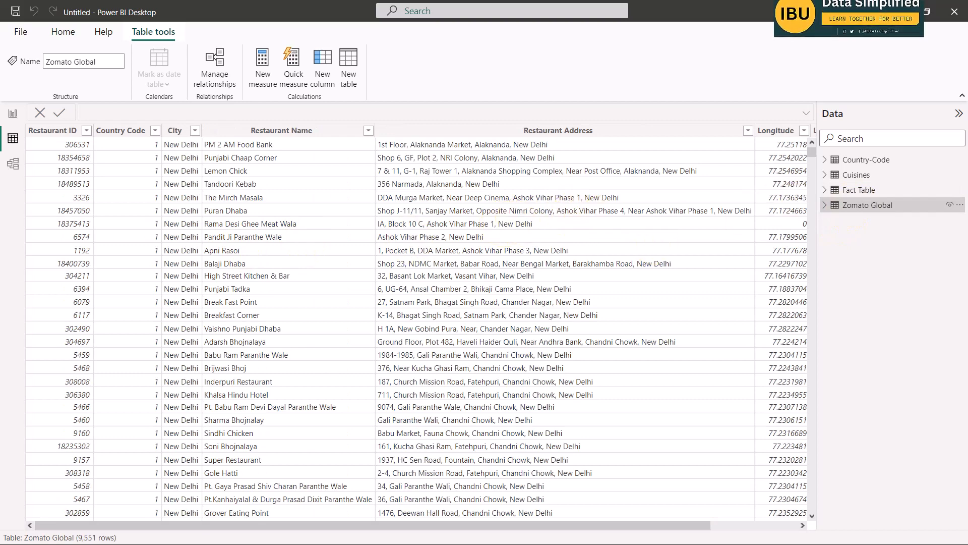
Switch to the Word project brief, read the DAX steps on the Rating color column and measures, and return to Power BI.
key(alt+Tab)
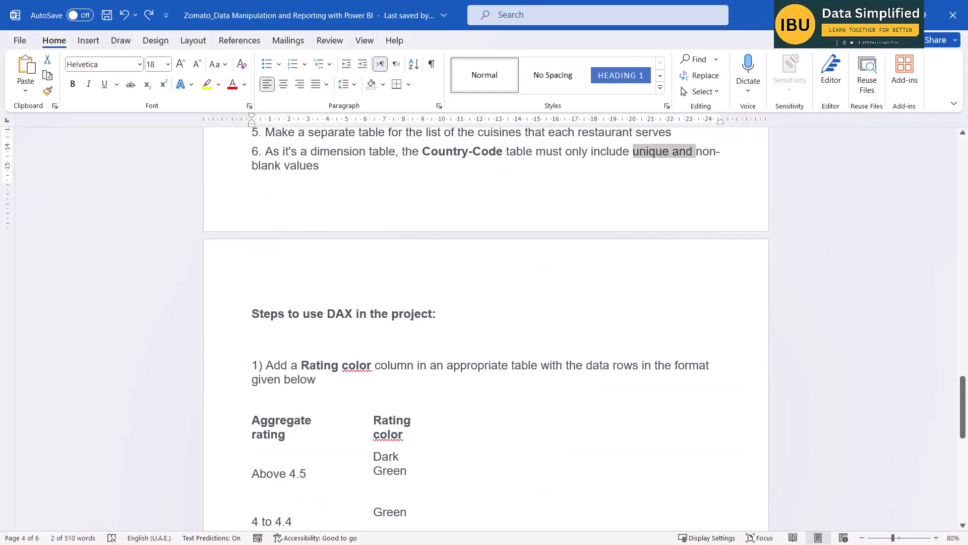
scroll(338, 283, down, 2)
scroll(333, 297, down, 3)
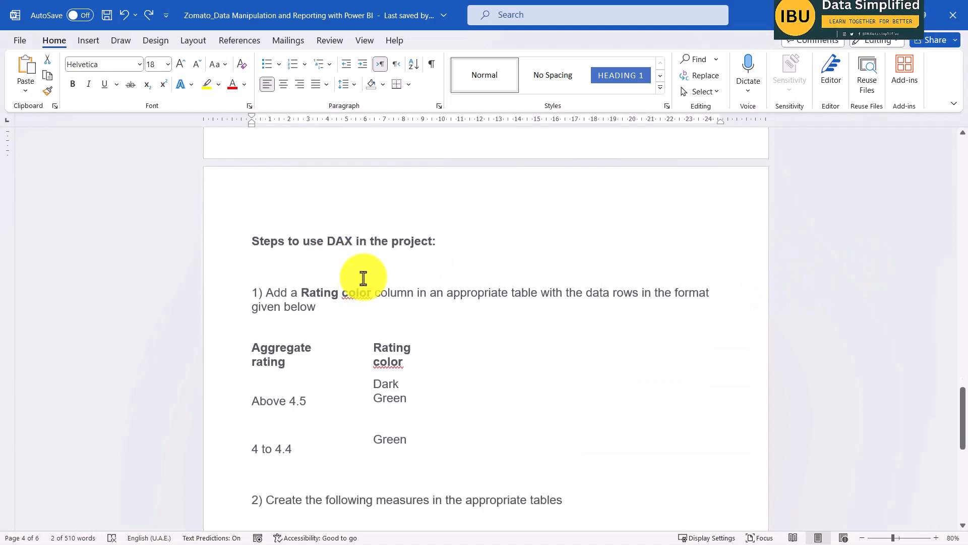
drag(253, 216, 460, 226)
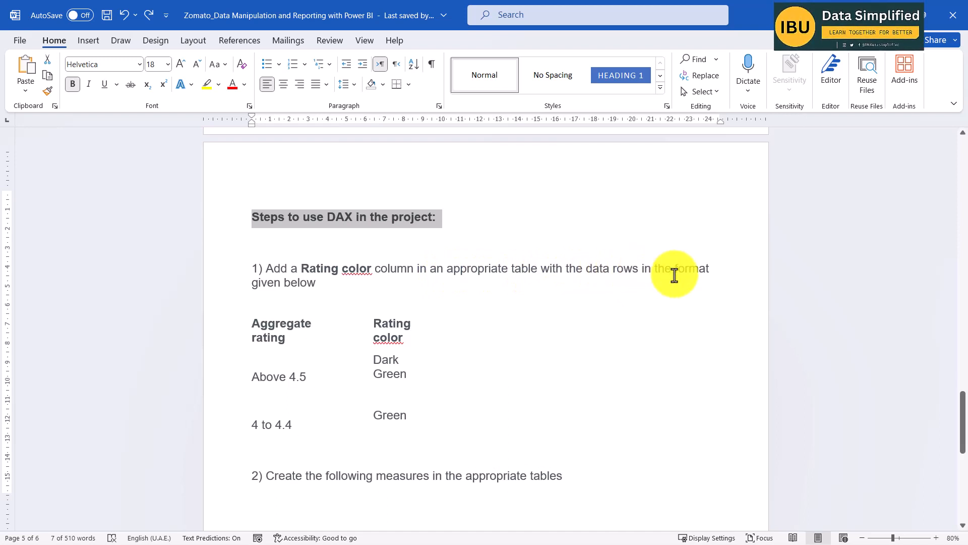
scroll(353, 303, down, 3)
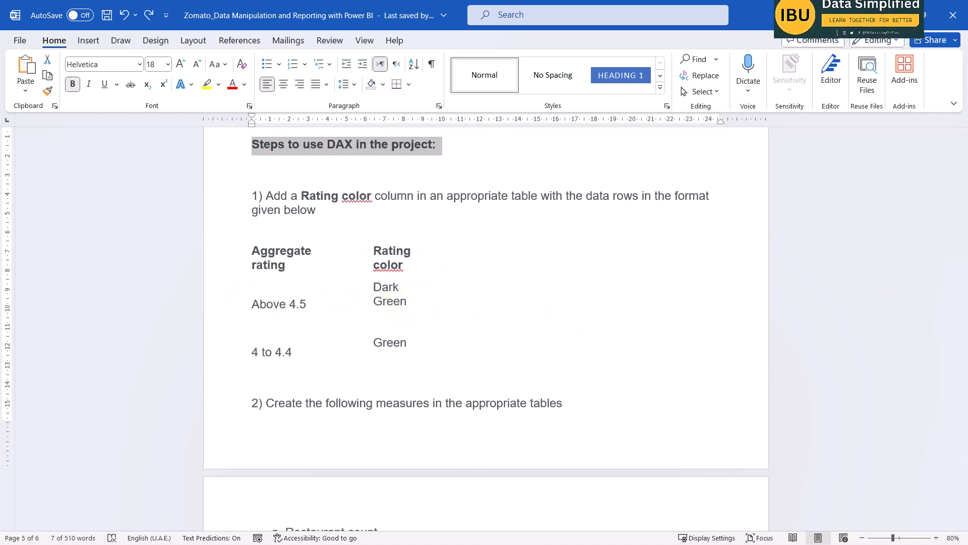
key(alt+Tab)
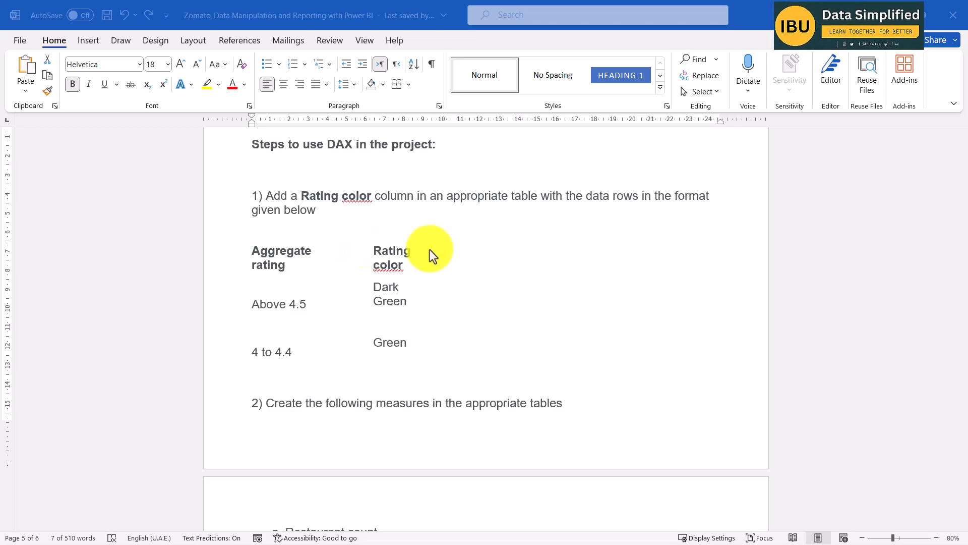
scroll(446, 292, down, 2)
click(892, 17)
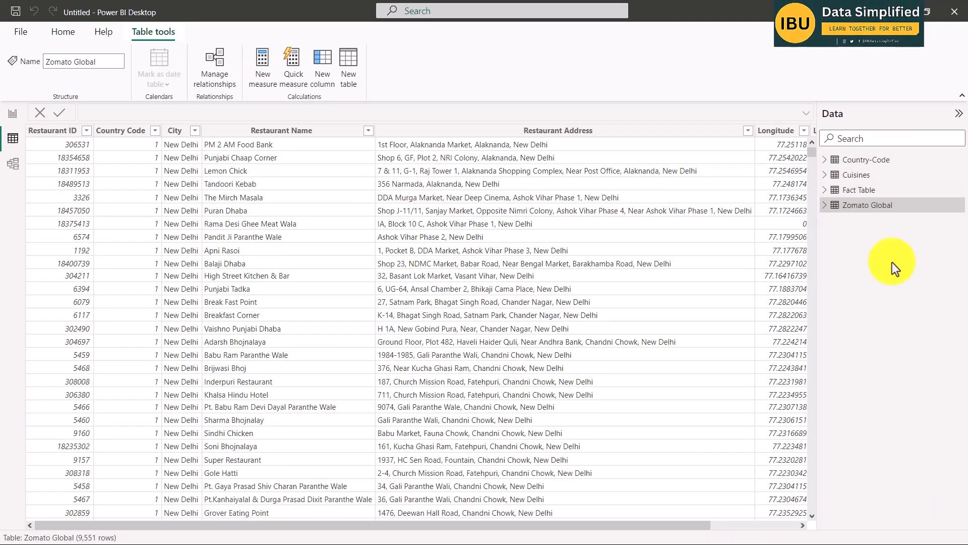
Show the Fact Table with its field list expanded and check the distinct values of the Rating text column.
click(826, 190)
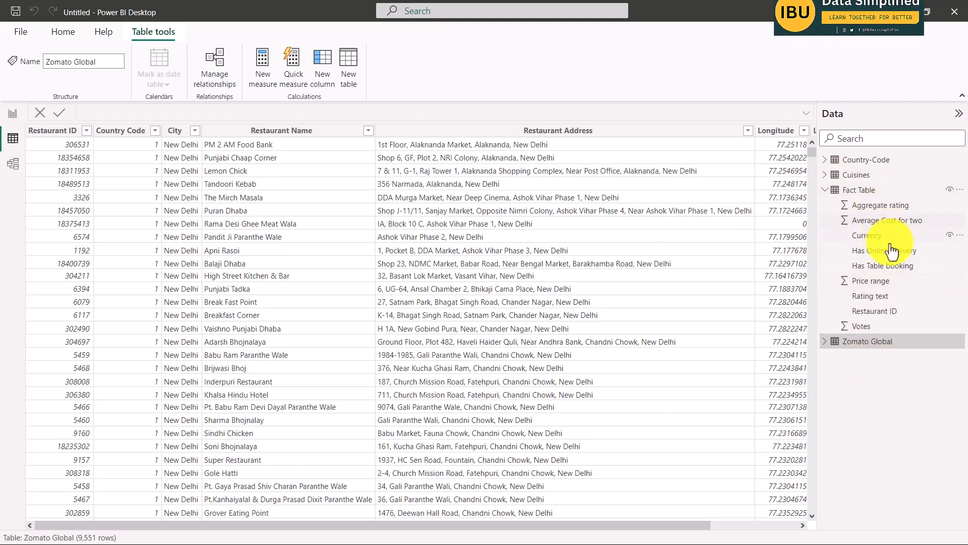
click(862, 197)
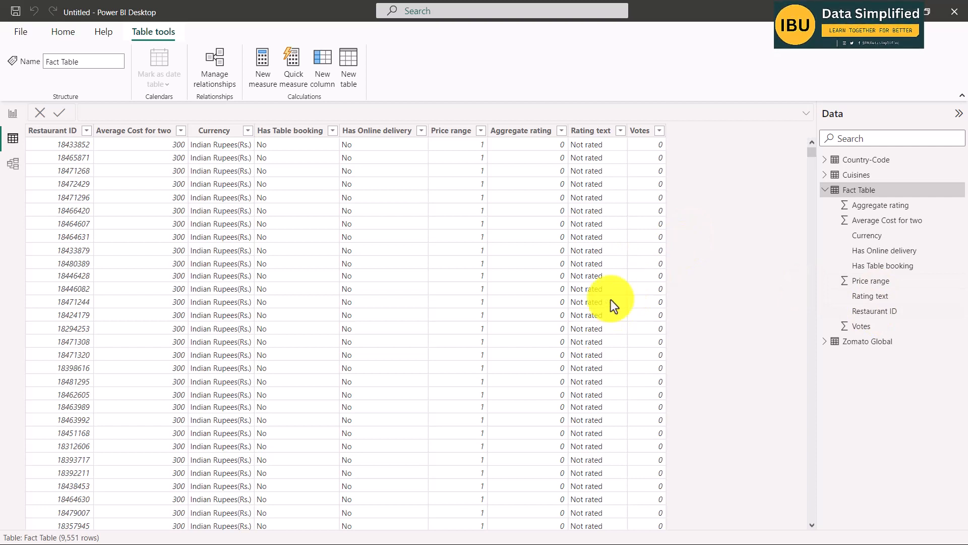
click(621, 132)
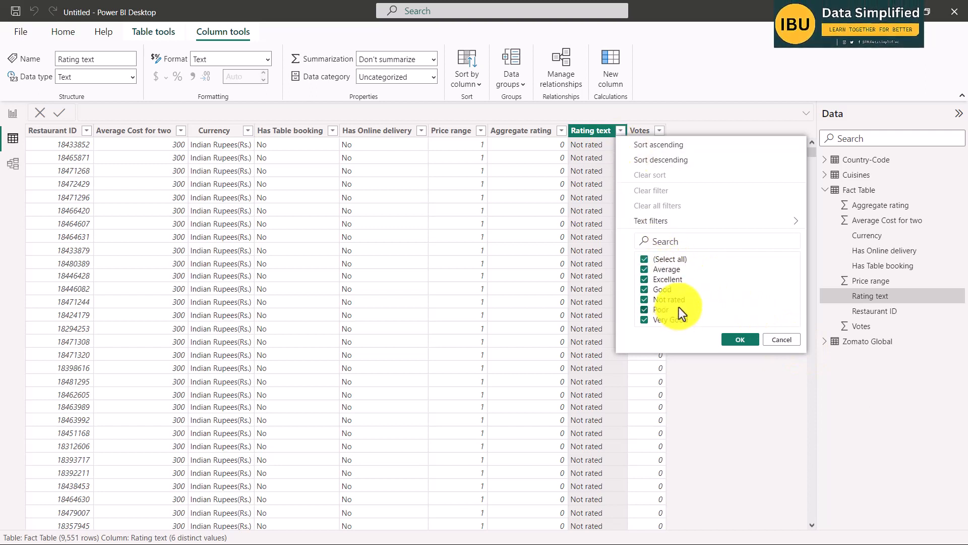
key(Escape)
Examine the list of distinct values in the Fact Table's Aggregate rating column without applying a filter.
click(562, 130)
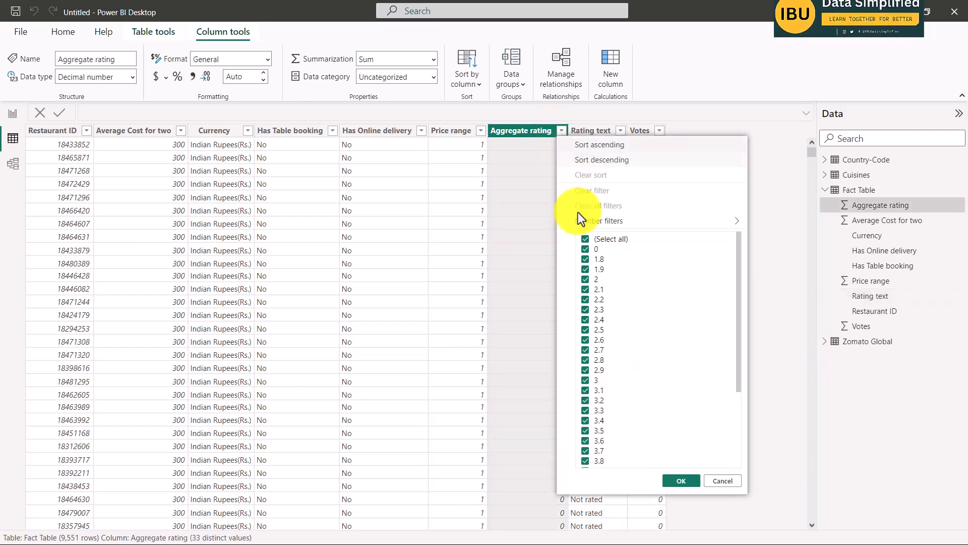
drag(738, 339, 741, 285)
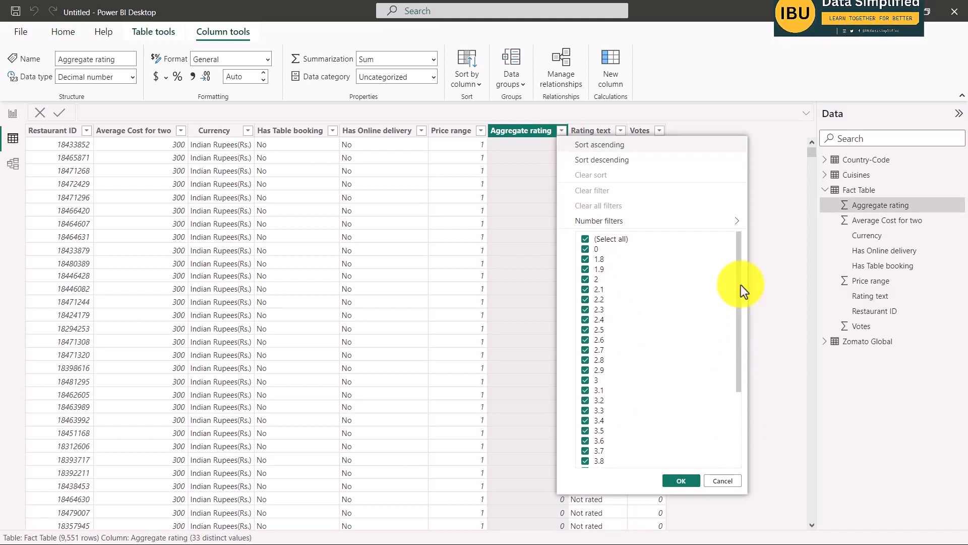
click(562, 131)
click(563, 131)
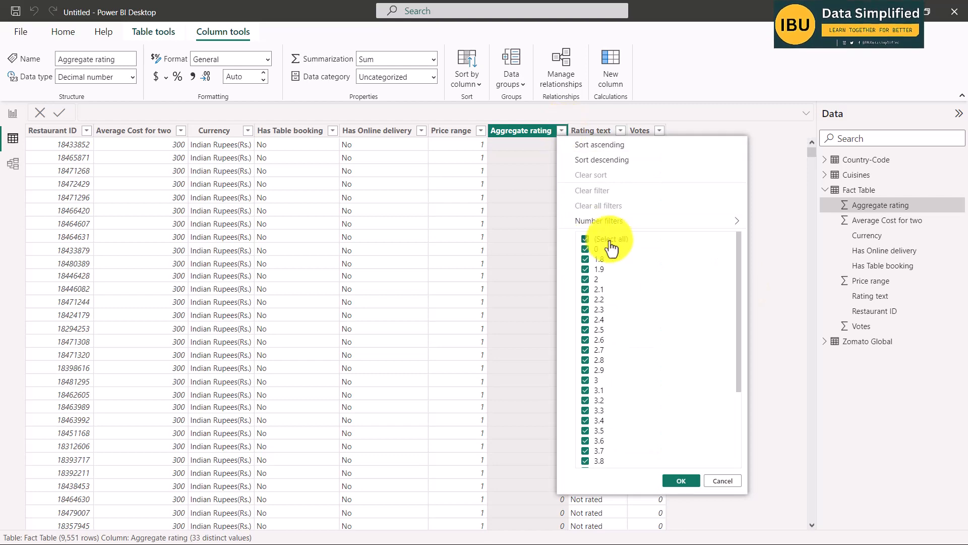
click(528, 159)
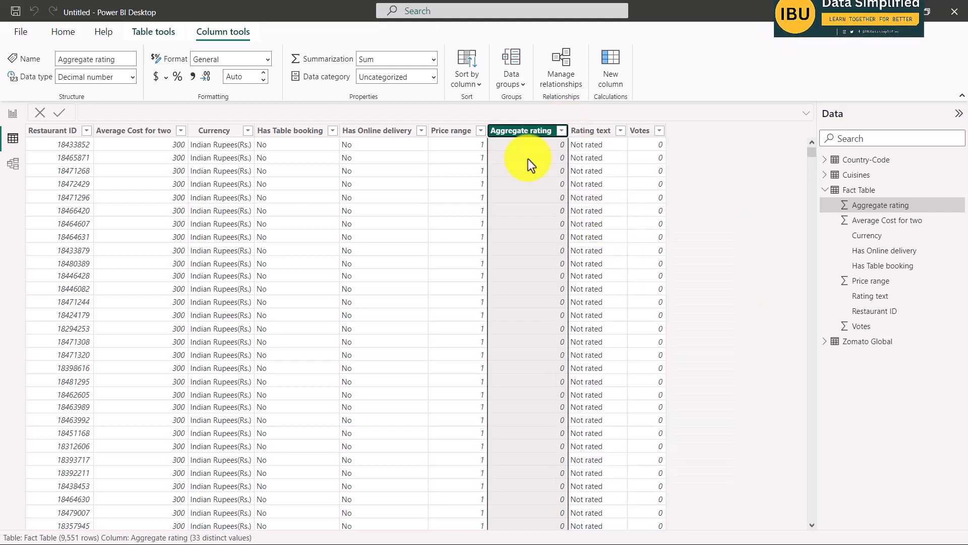
Sort the Fact Table by Aggregate rating in descending order and review the column's filter values.
right_click(523, 132)
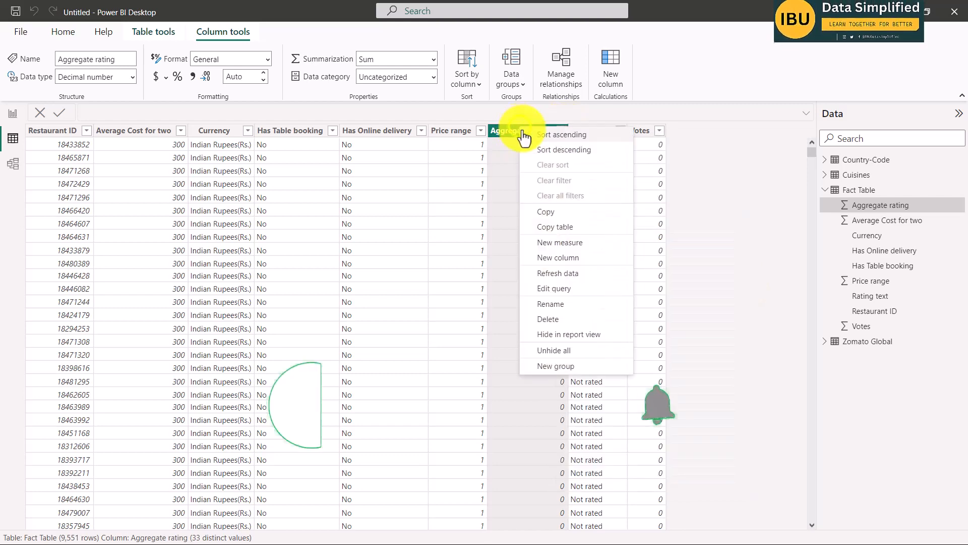
click(561, 150)
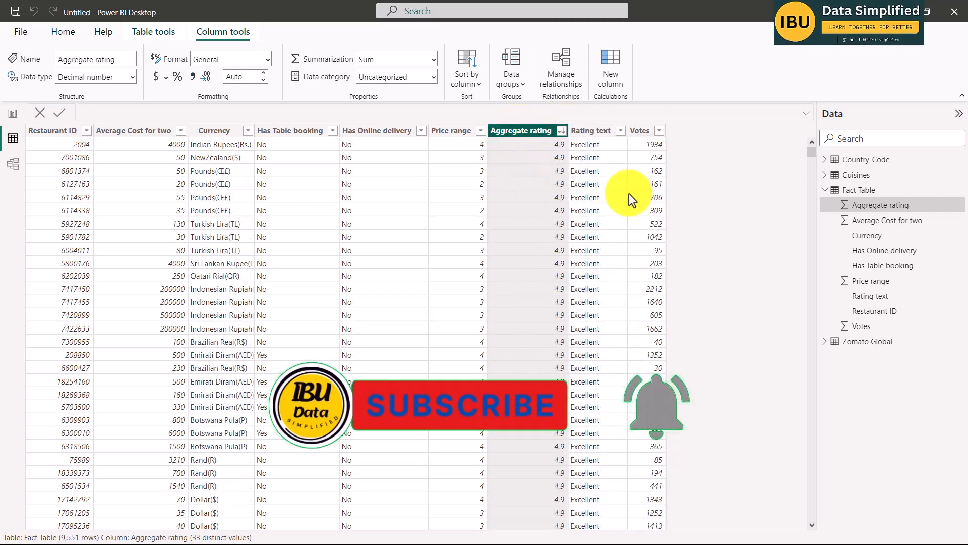
click(561, 131)
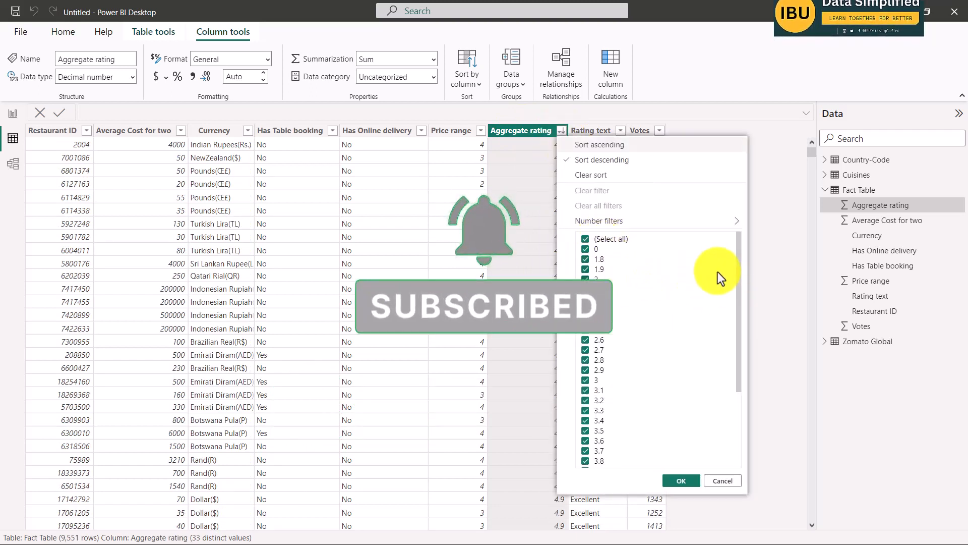
drag(738, 294, 742, 246)
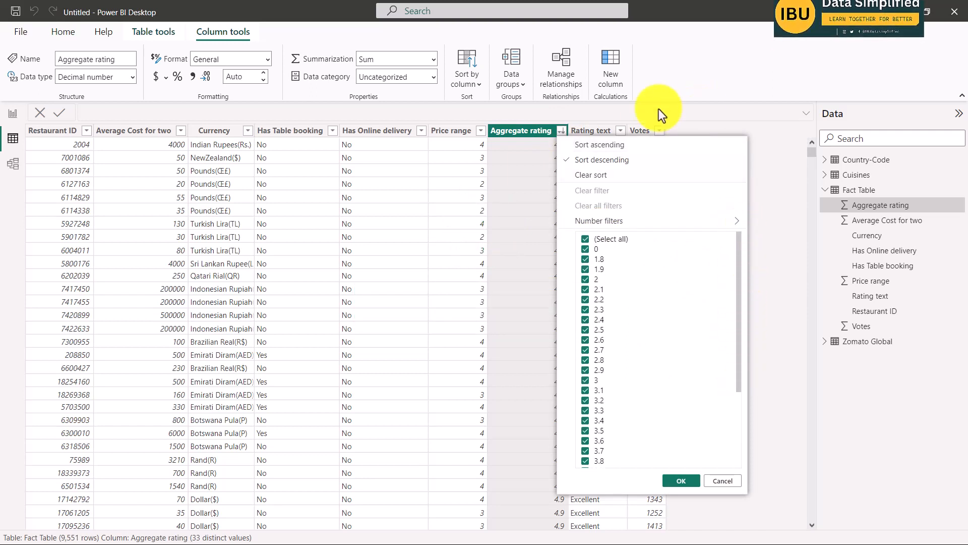
click(563, 132)
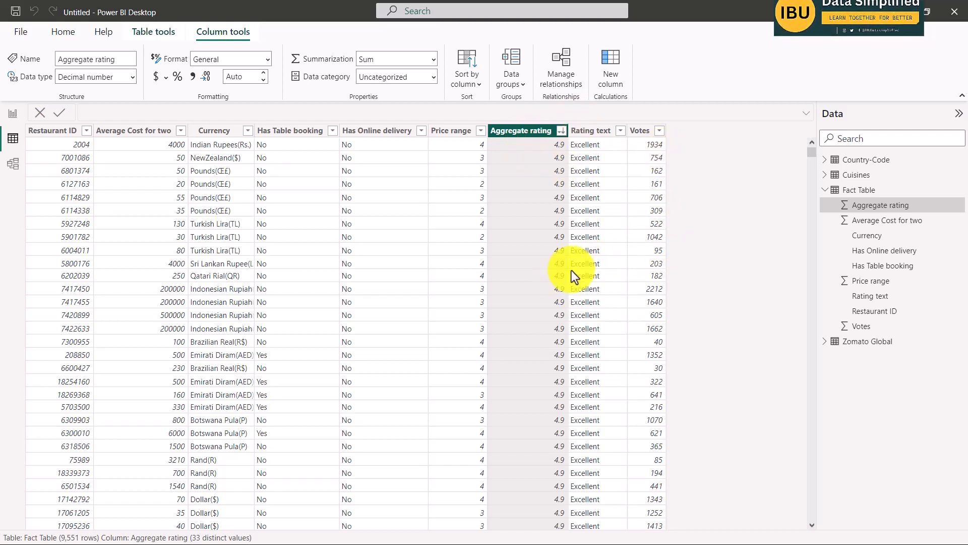
Add a calculated column named Rating Color to the Fact Table and begin its formula with an IF function.
click(868, 192)
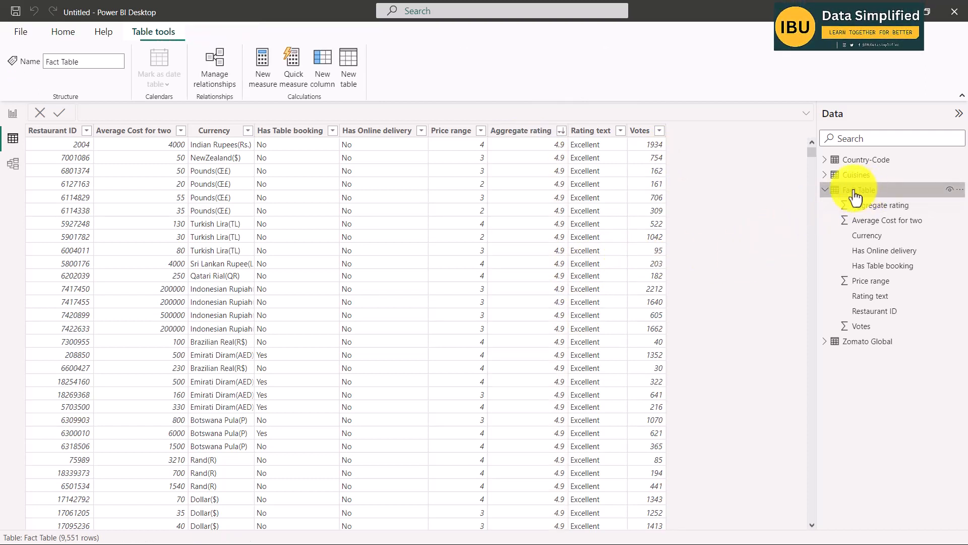
right_click(868, 196)
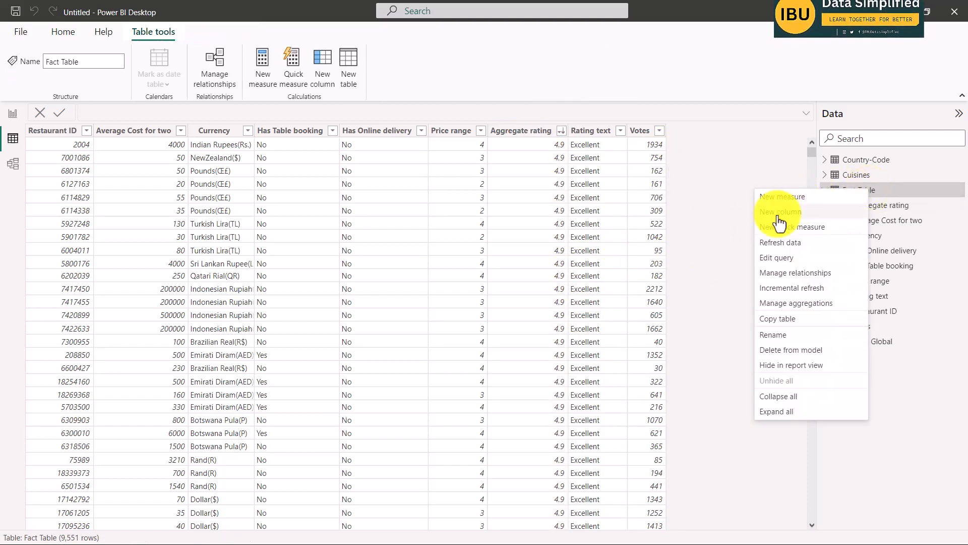
click(794, 214)
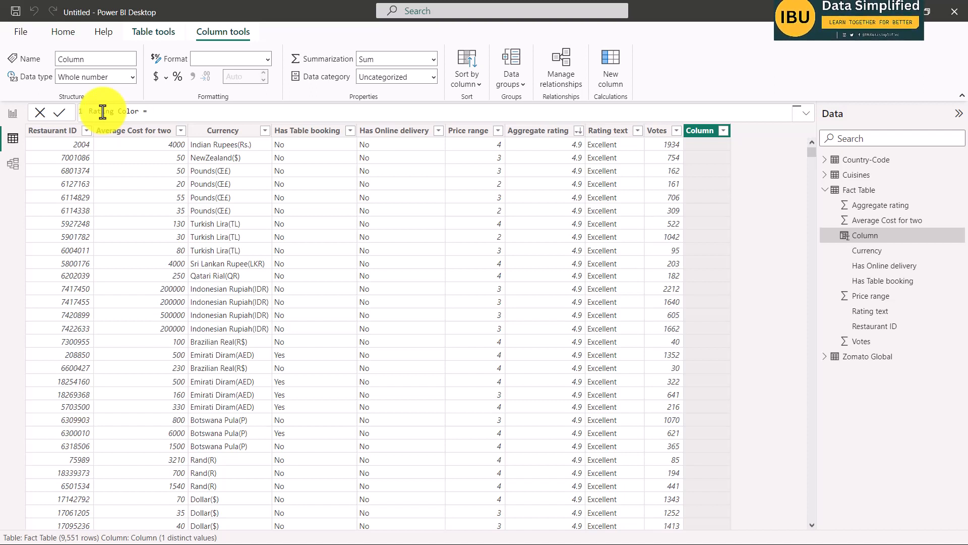
text(If)
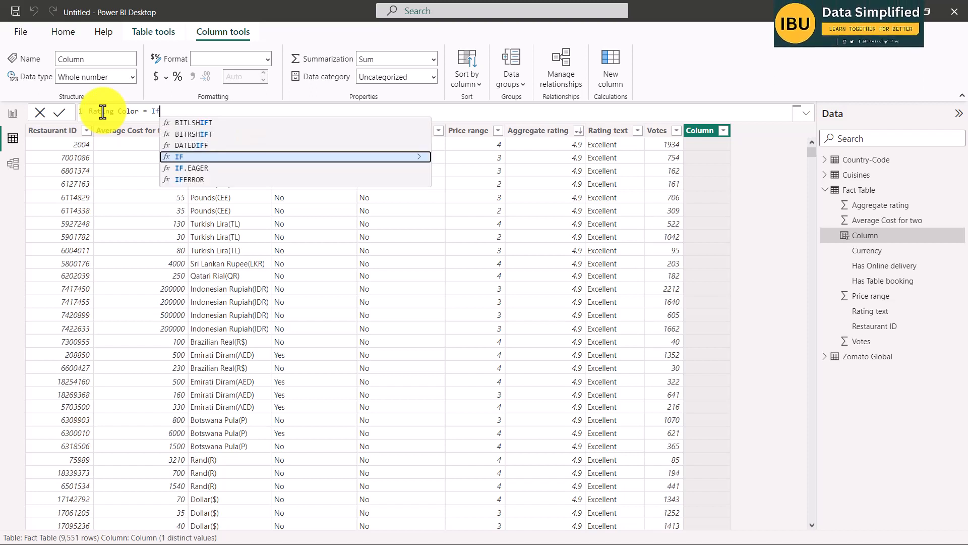
key(Tab)
Reference 'Fact Table'[Aggregate rating] in the logical test of the Rating Color IF function.
text(fac)
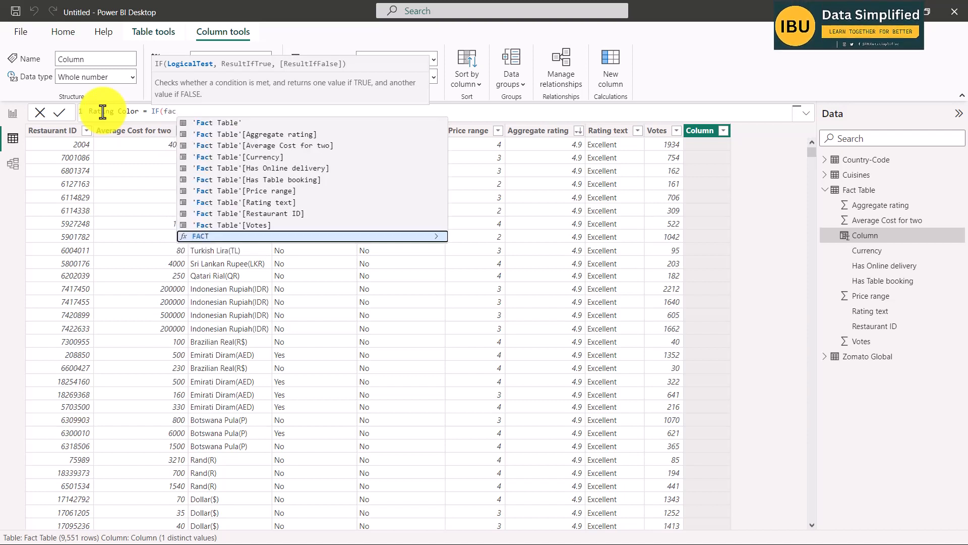
key(Up)
key(Up)
key(Up)
key(Up)
key(Up)
key(Up)
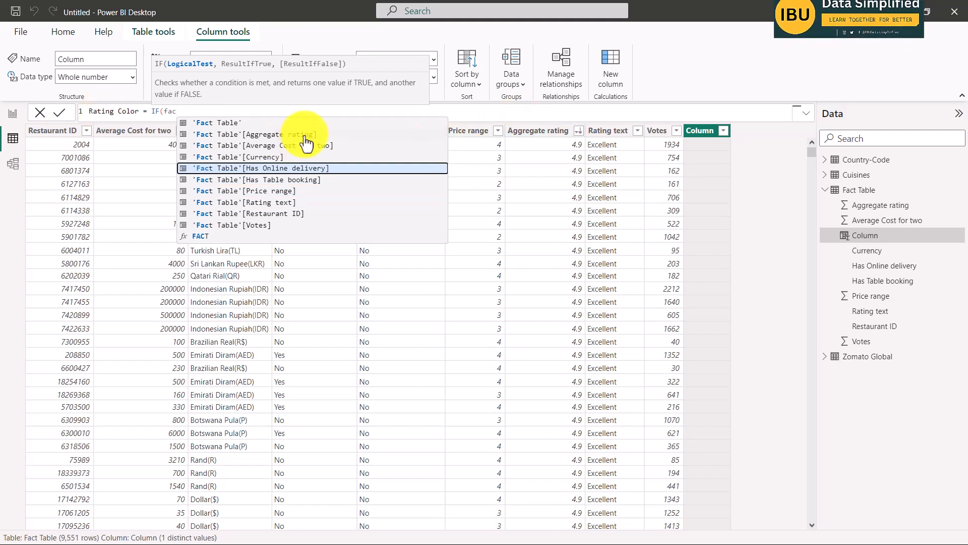
key(Up)
key(Up)
key(Up)
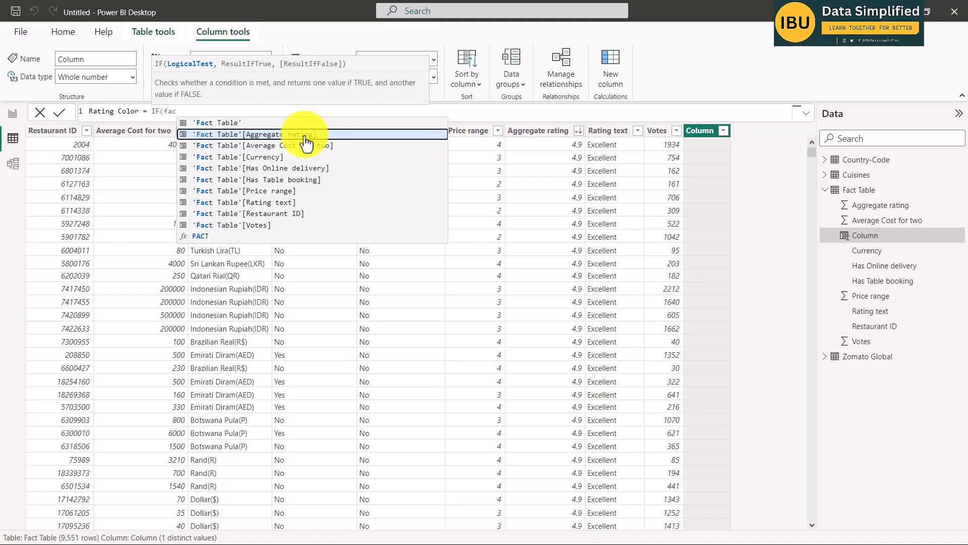
click(306, 136)
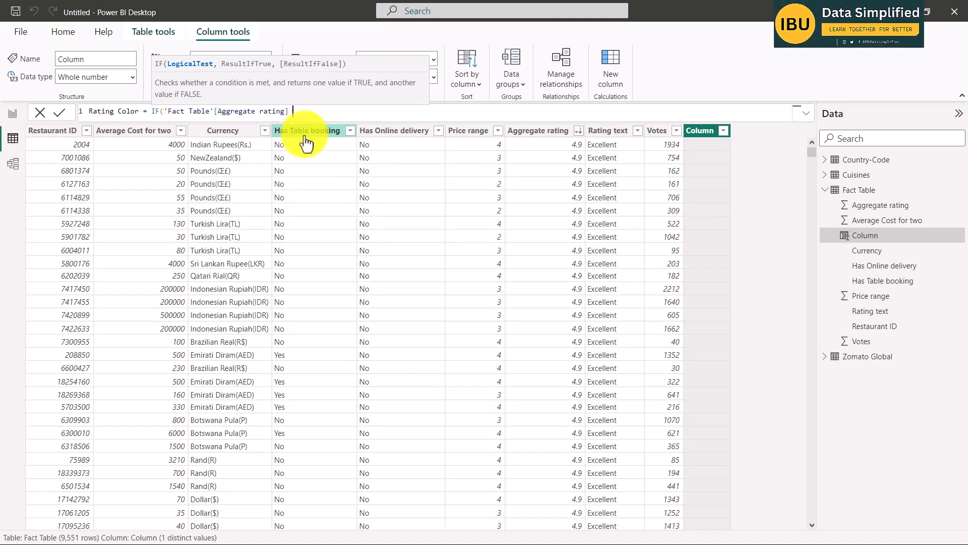
Complete the first IF condition so that an Aggregate rating equal to 0 returns "Not Rated".
text(= )
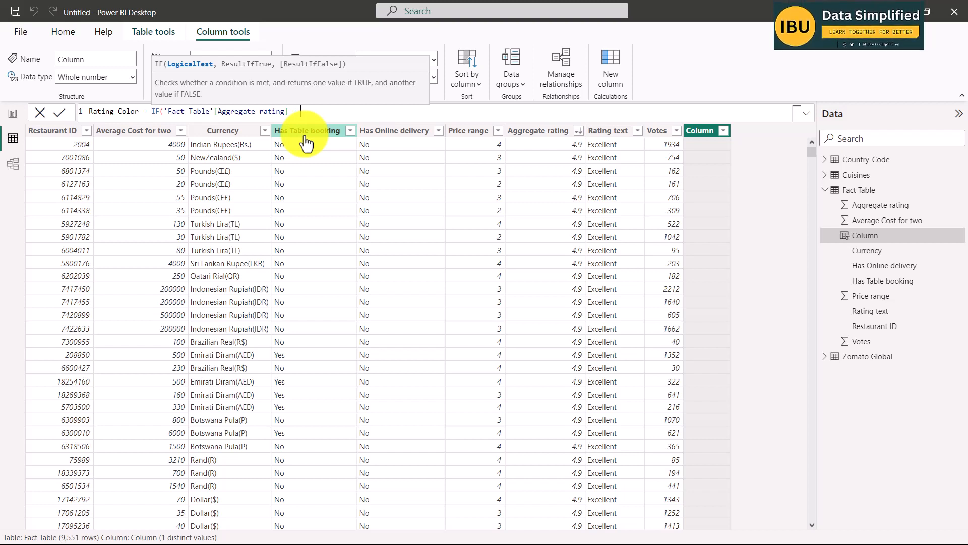
text(0)
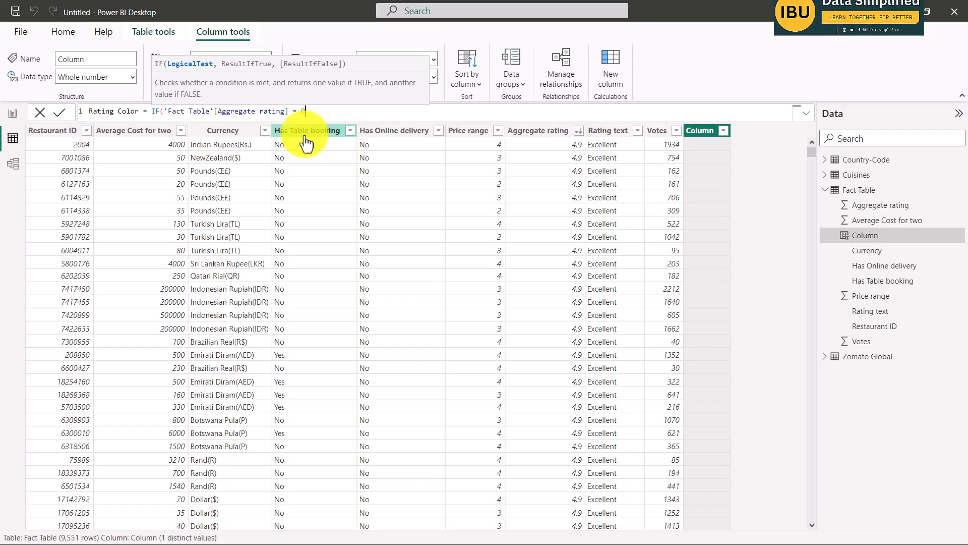
text(, )
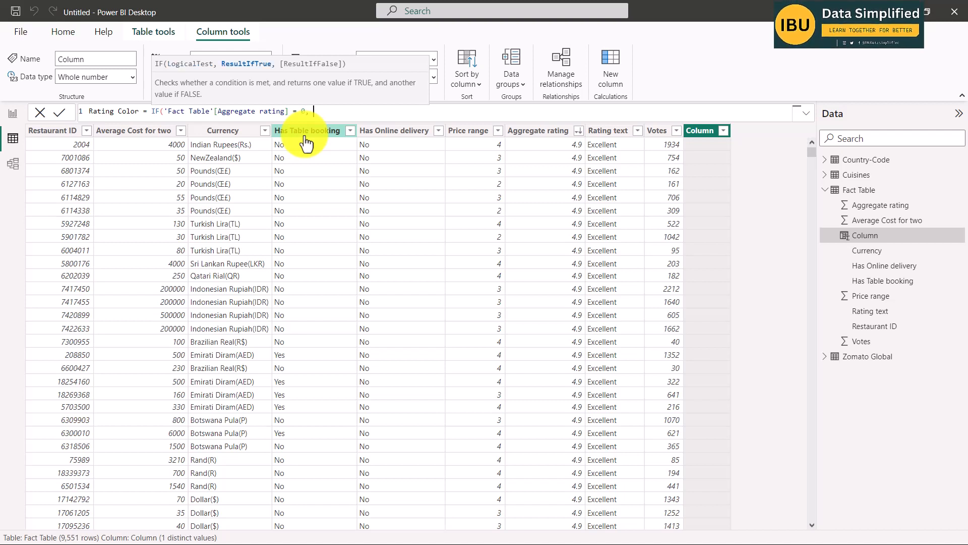
text("N)
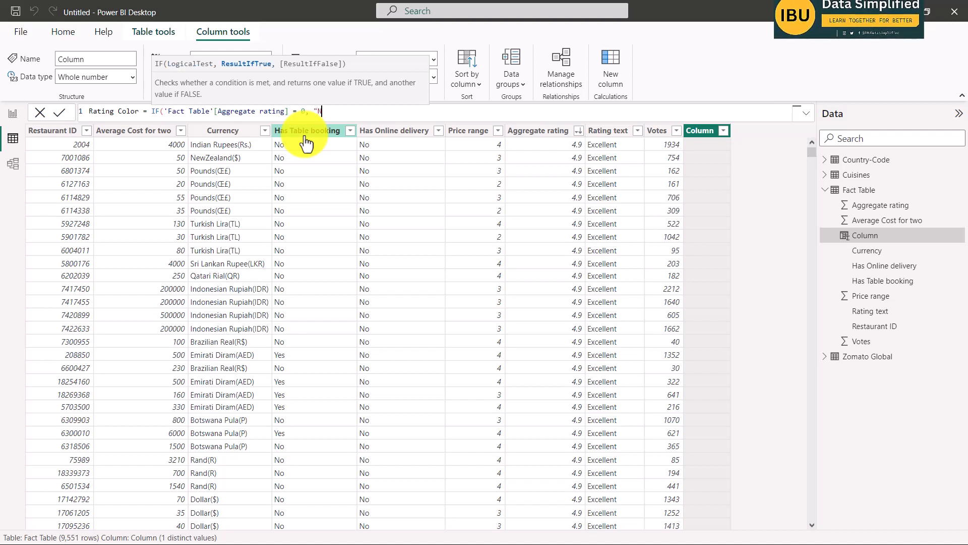
text(ot Rated)
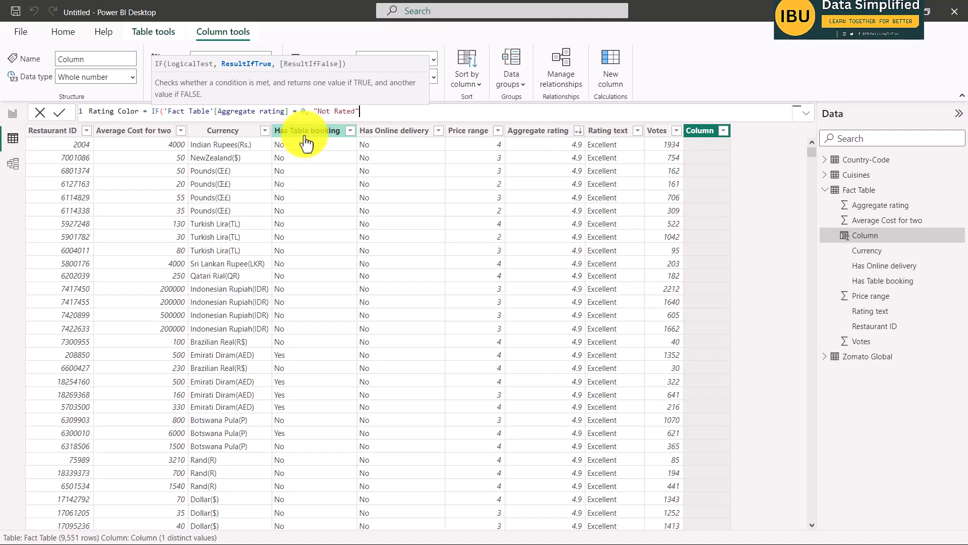
text(",)
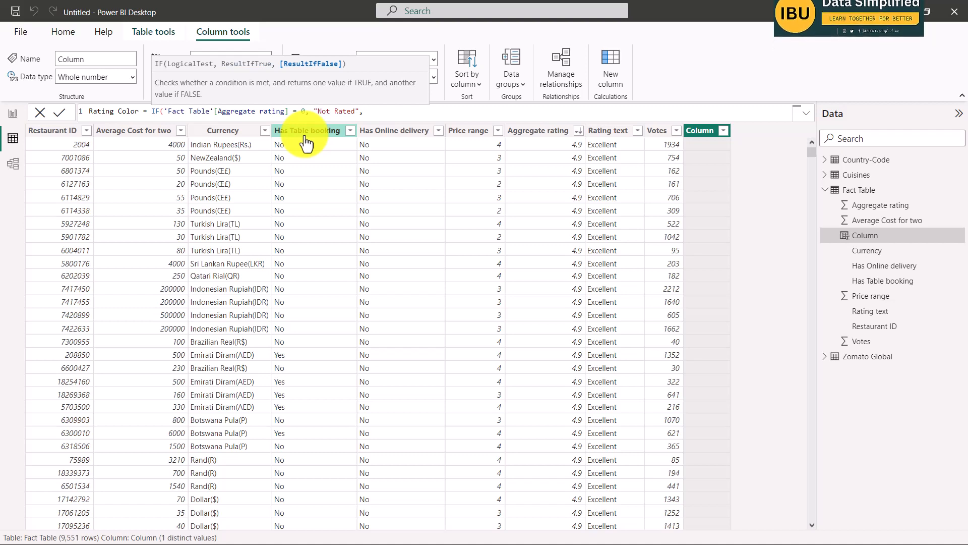
Expand the Rating Color formula editor, remove the closing parenthesis and start a second formula line.
key(alt+Tab)
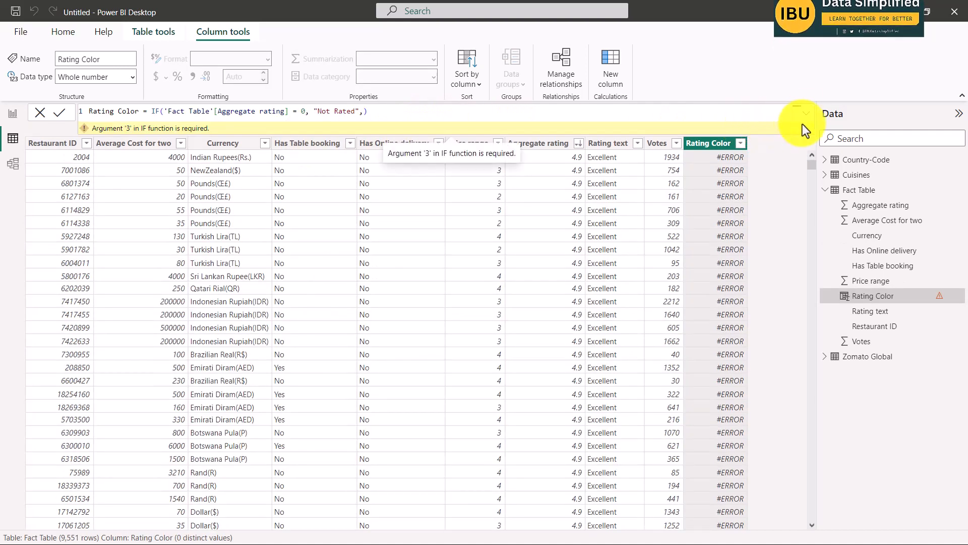
click(805, 116)
click(378, 114)
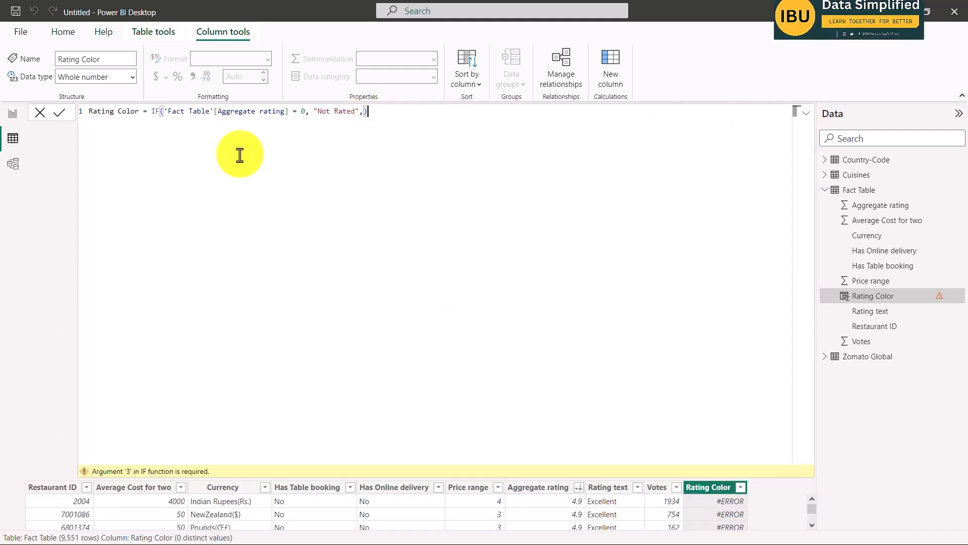
key(BackSpace)
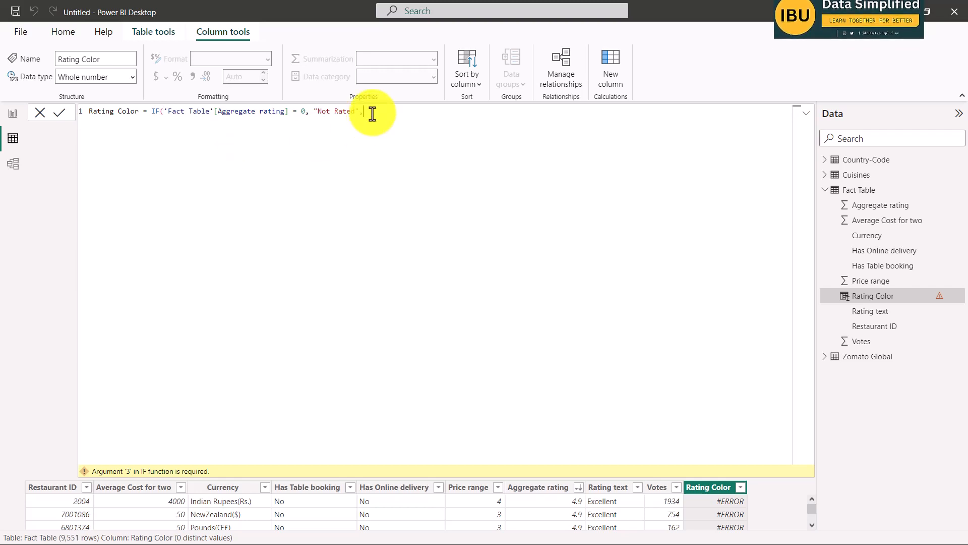
key(shift+Return)
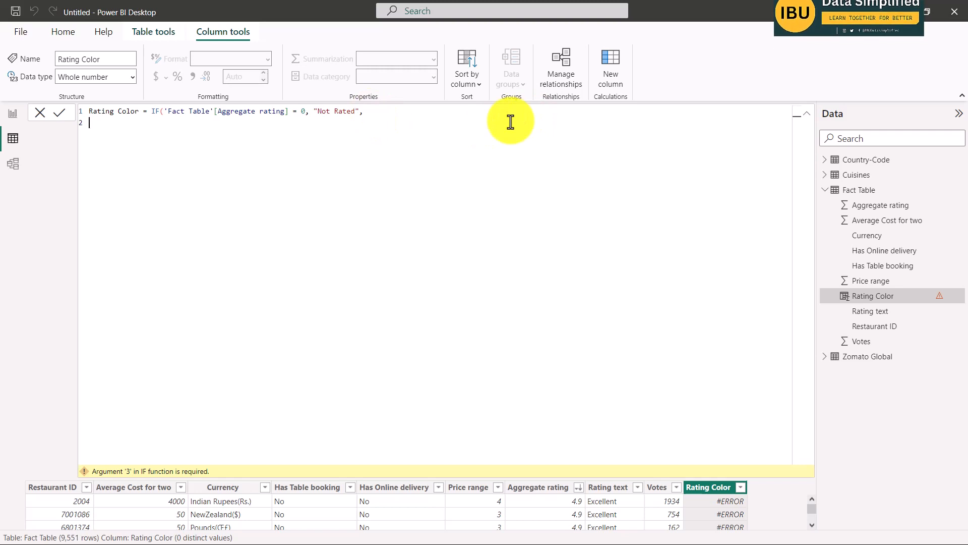
Add a nested IF on the second line returning "Red" when 'Fact Table'[Aggregate rating] <= 2.9, and start a third line.
text(IF()
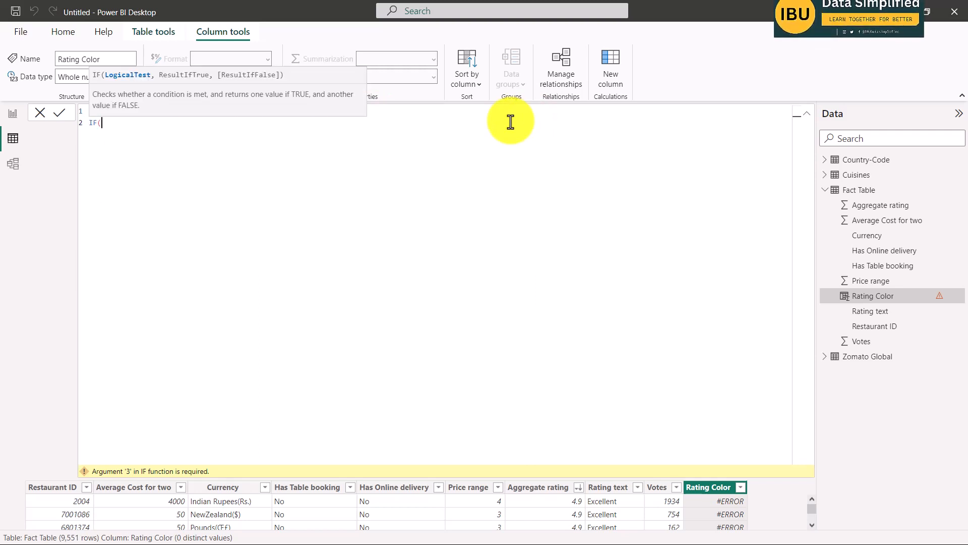
text(agg)
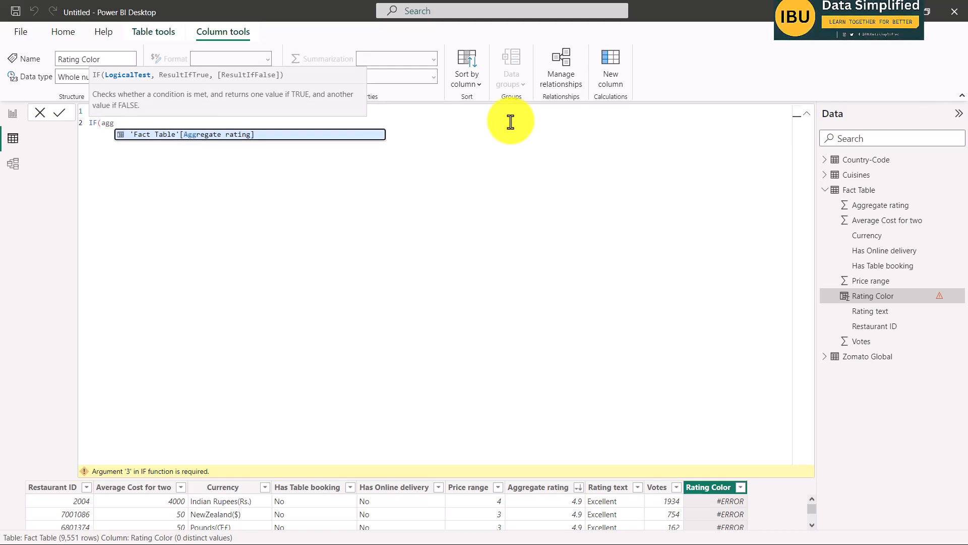
key(Tab)
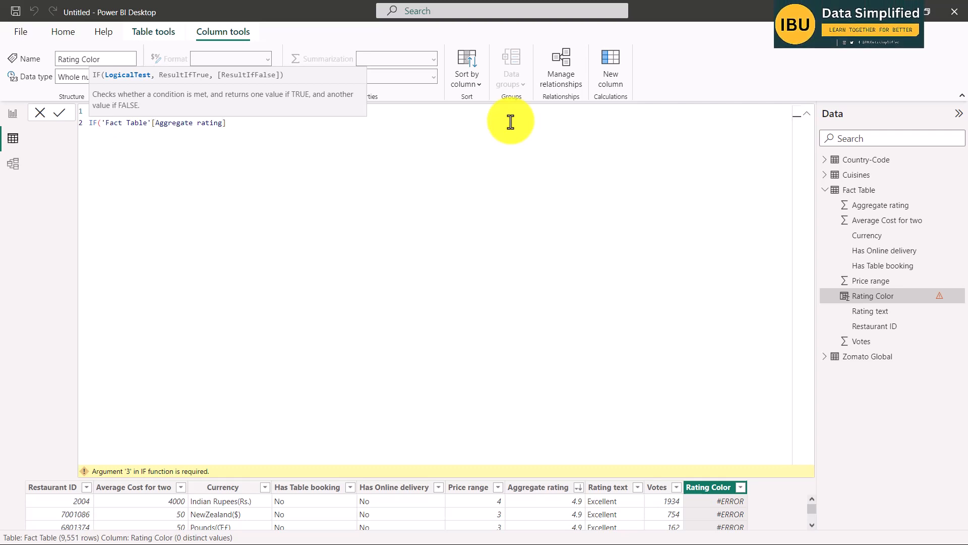
text(<)
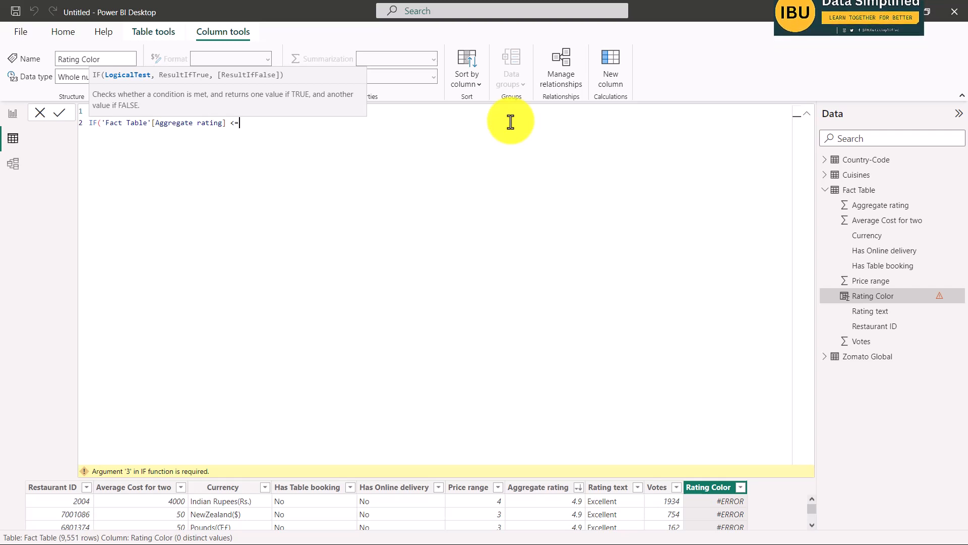
text(= 2.9)
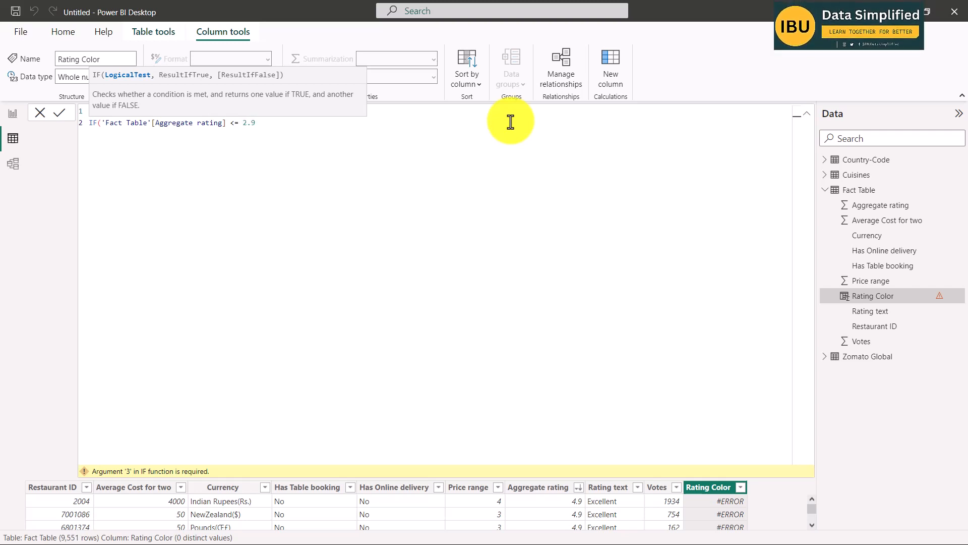
text(, Red)
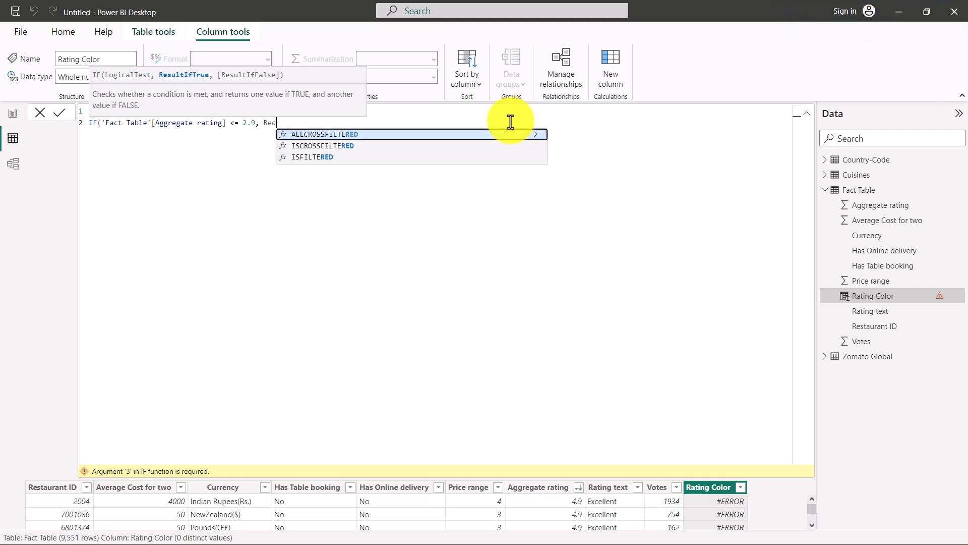
key(BackSpace)
key(BackSpace)
key(BackSpace)
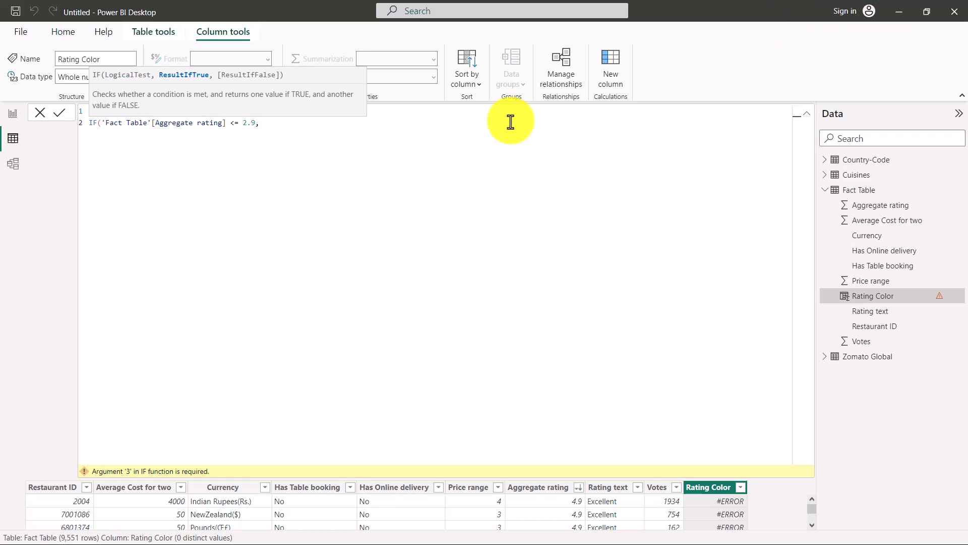
text("Red",)
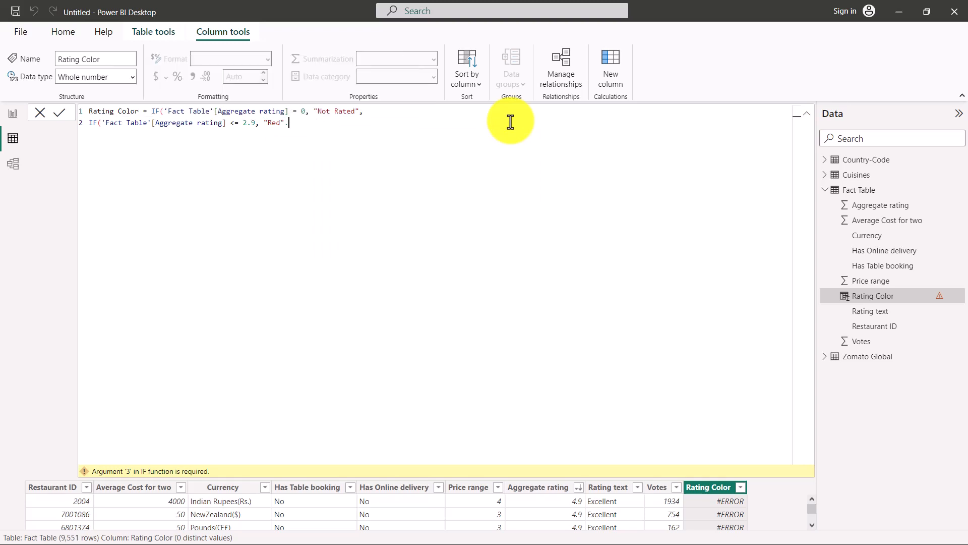
key(shift+Return)
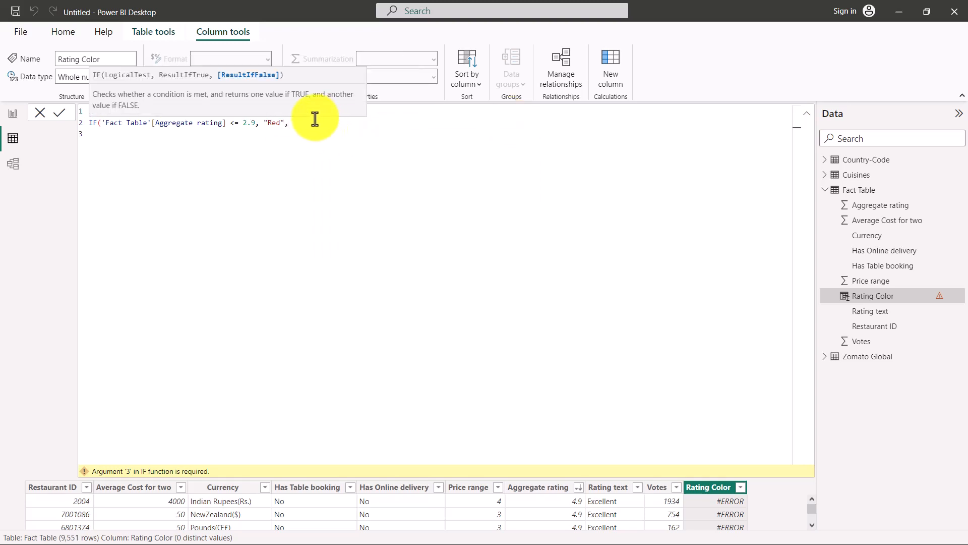
Duplicate the "Red" condition onto the third line and change it to return "Orange" for ratings <= 3.4.
drag(305, 121, 87, 126)
key(ctrl+c)
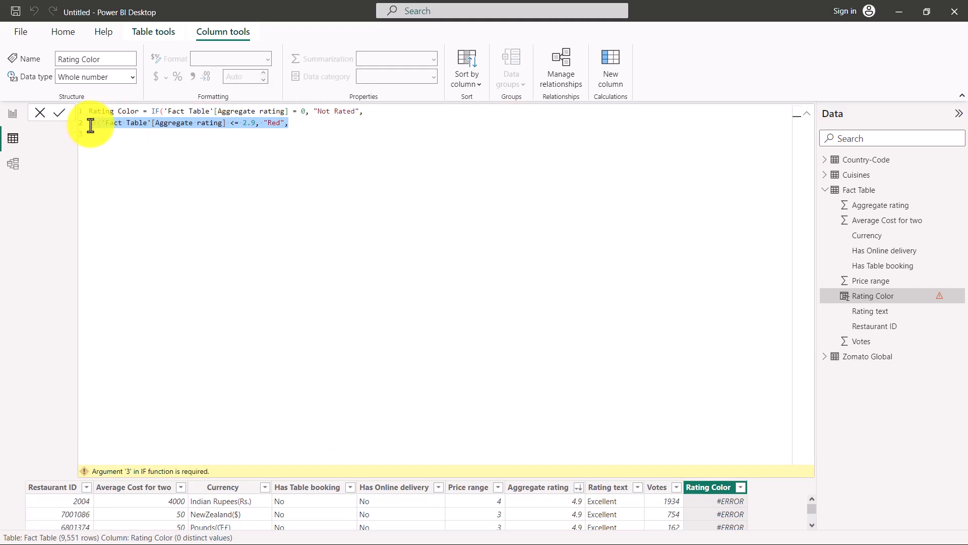
click(134, 134)
key(ctrl+v)
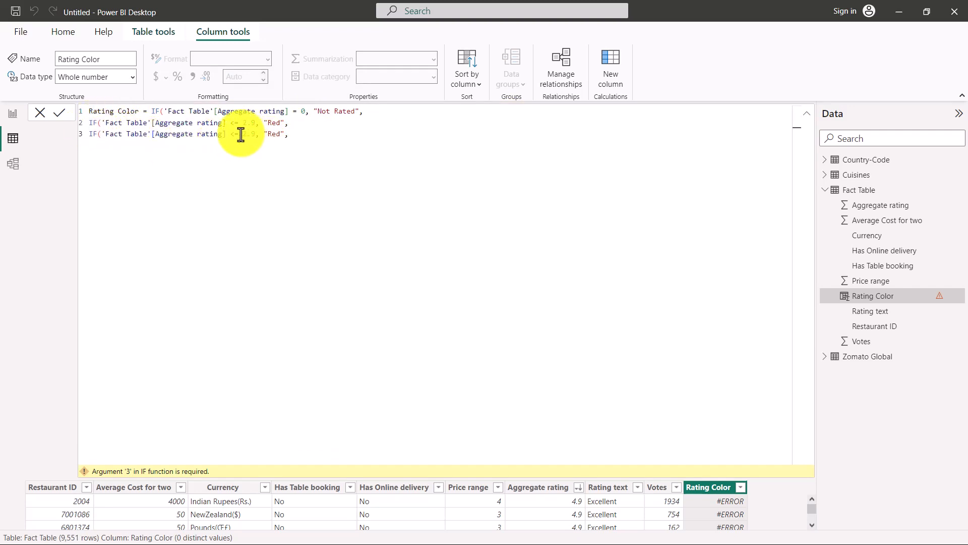
drag(243, 134, 255, 135)
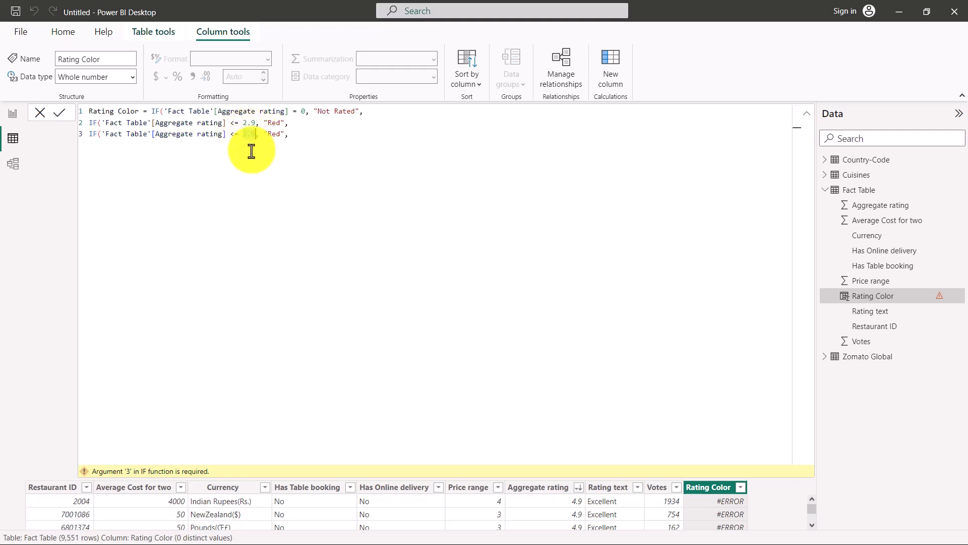
text(3.4)
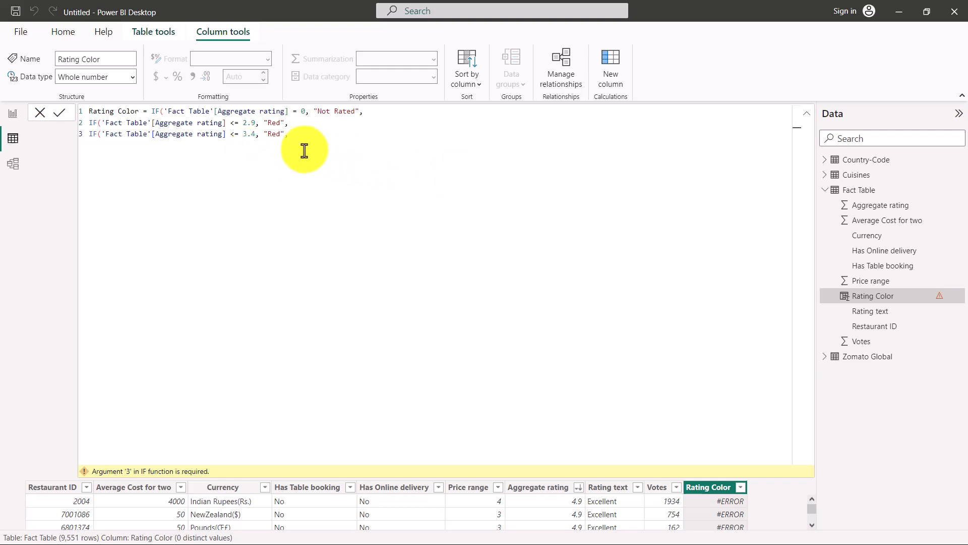
double_click(272, 134)
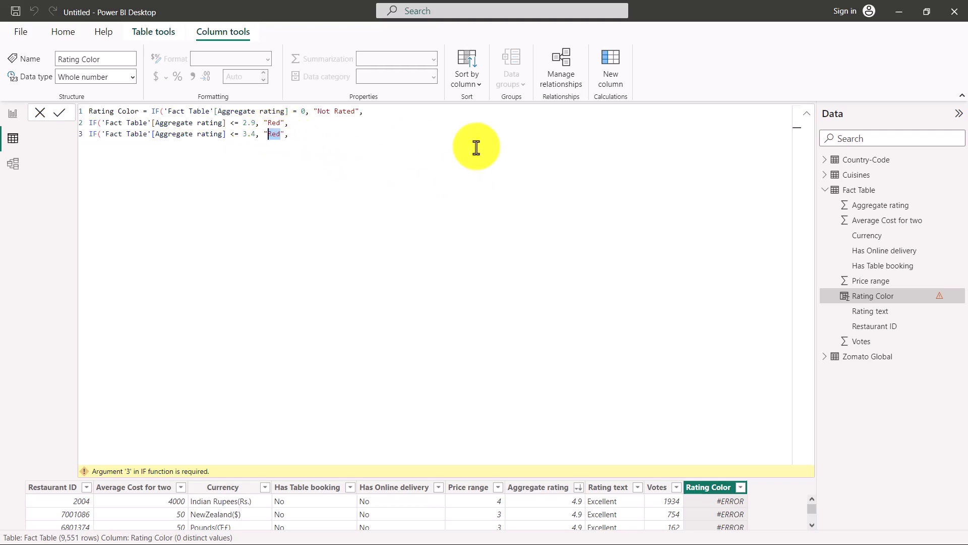
text(Orange)
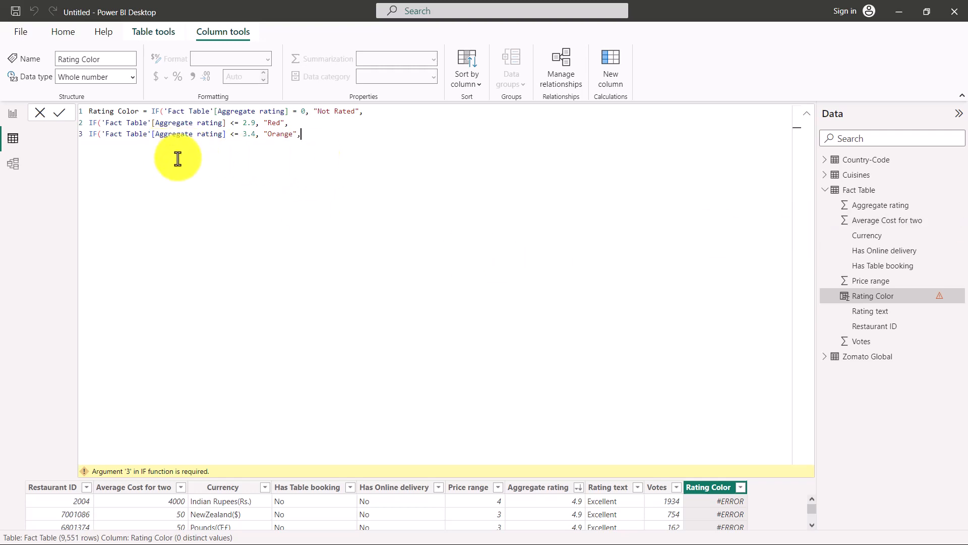
Add nested IF lines returning "Yellow" for Aggregate rating <= 3.9, "Green" for <= 4.4 and "Dark Green" for <= 5.
key(Return)
key(ctrl+v)
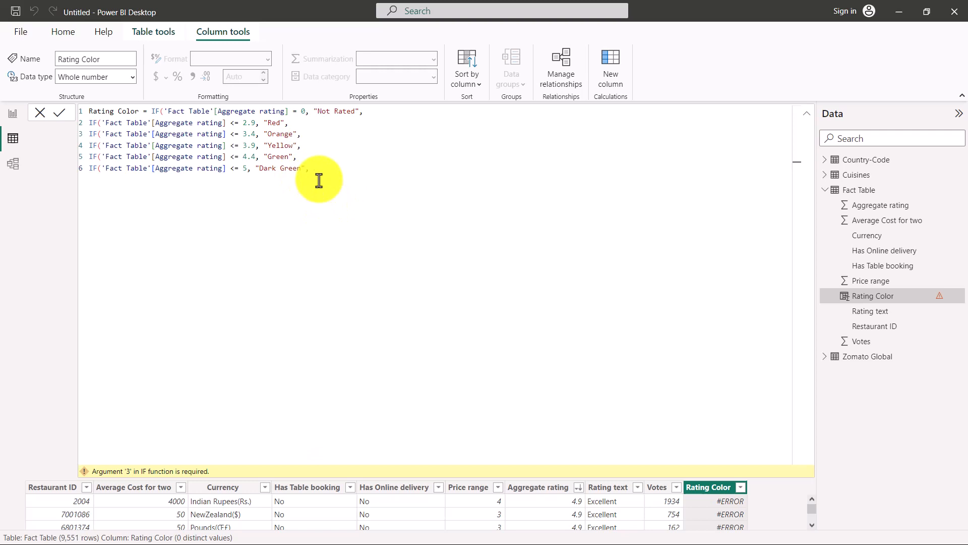
key(Escape)
Add "Other" as the final fallback value, close all six IF functions and commit the Rating Color formula.
text("Other)
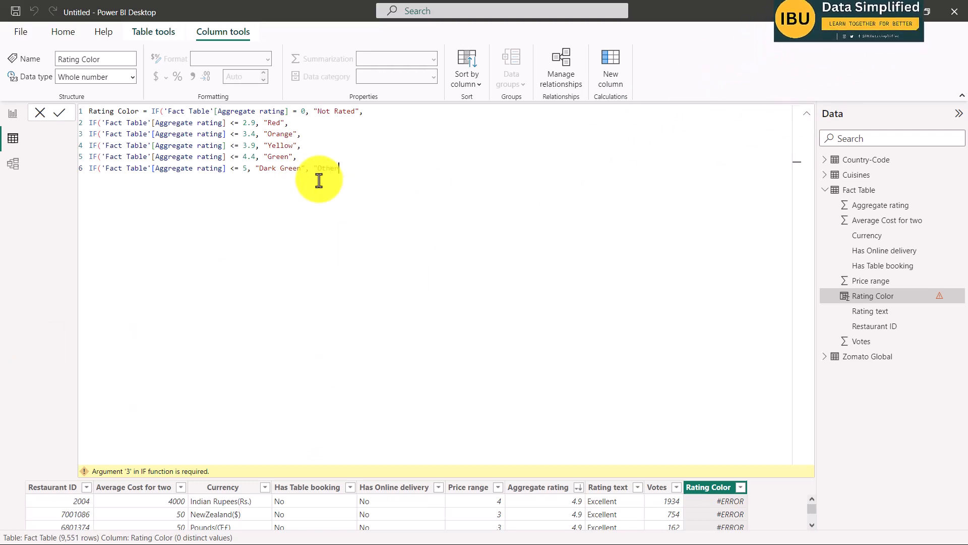
text(s)
key(BackSpace)
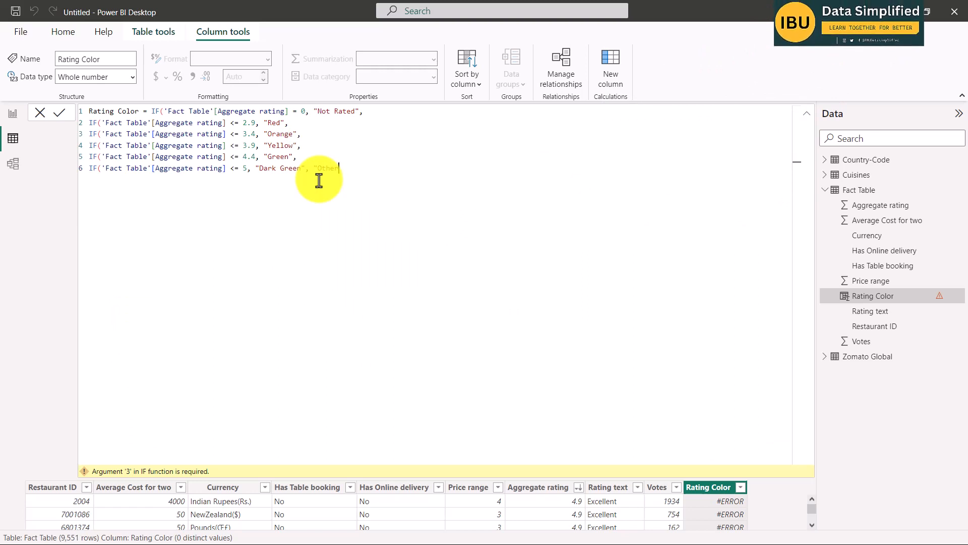
text(")
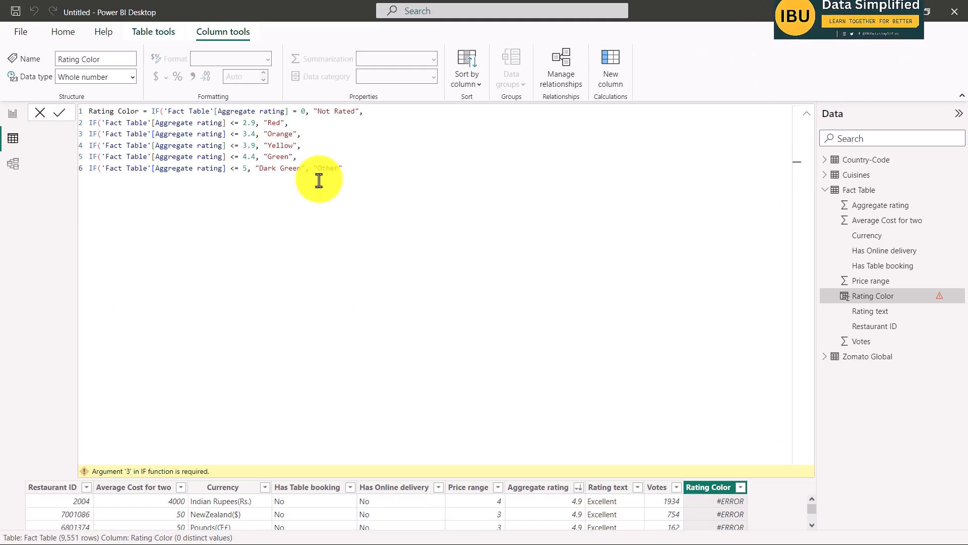
text())
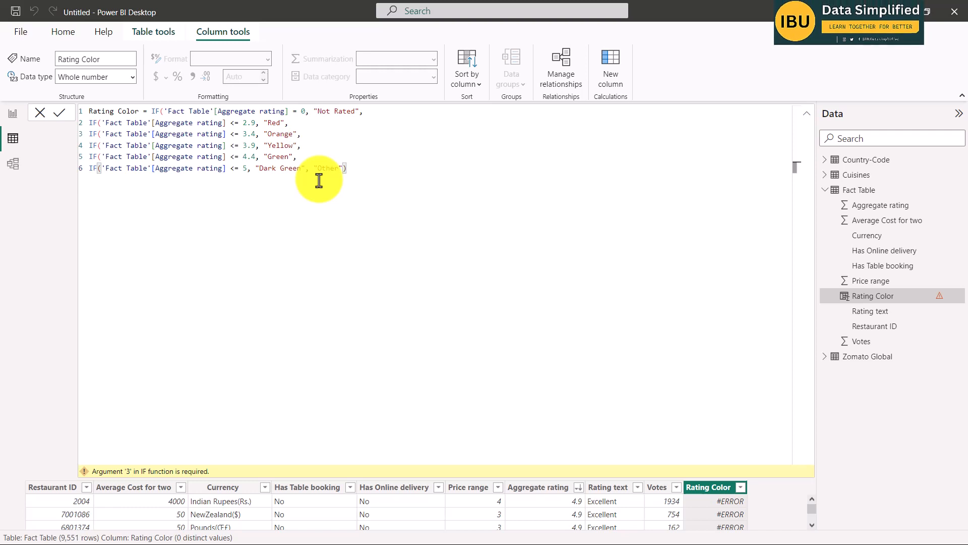
text())
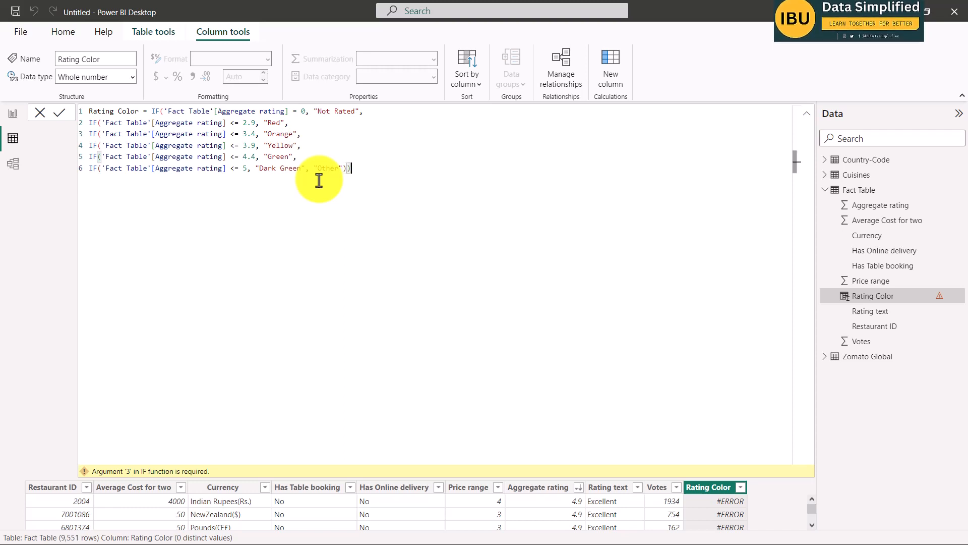
text())))
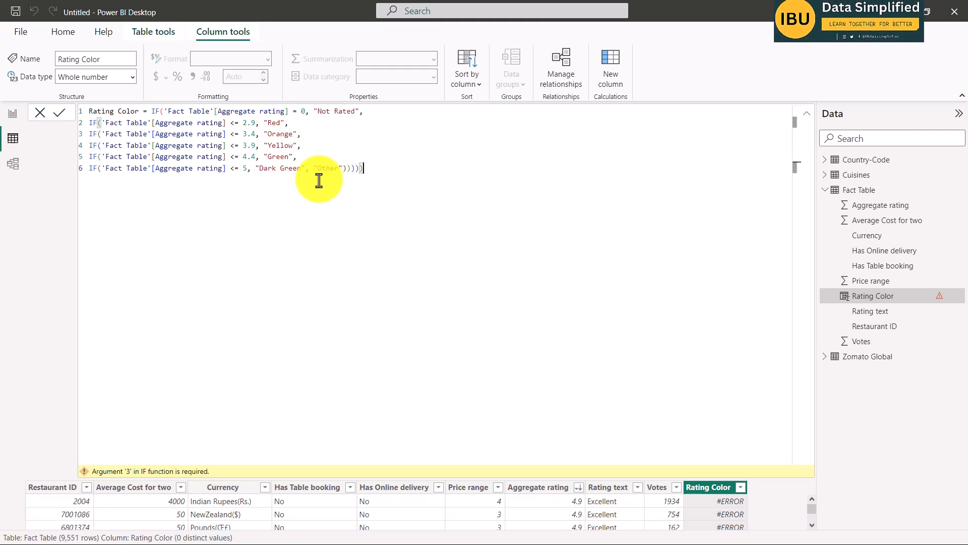
text())
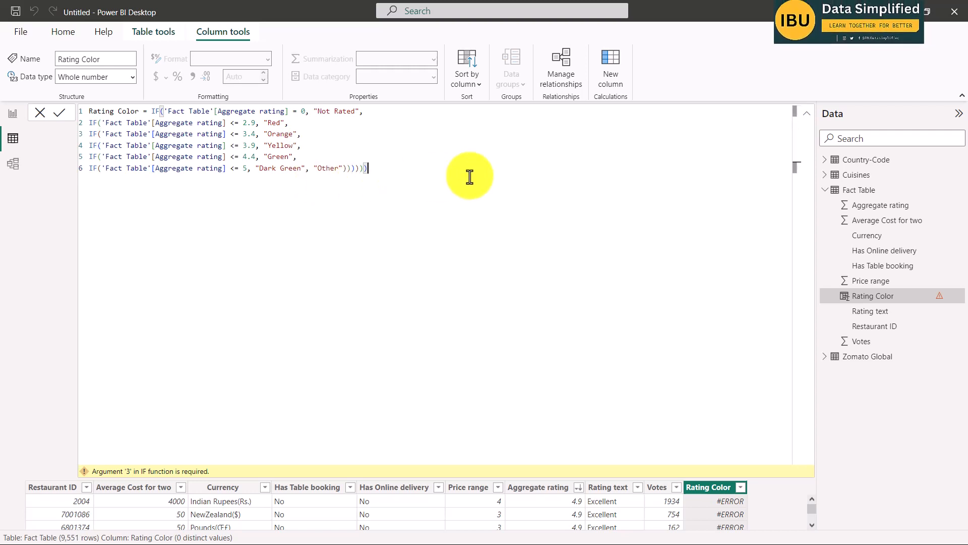
click(57, 115)
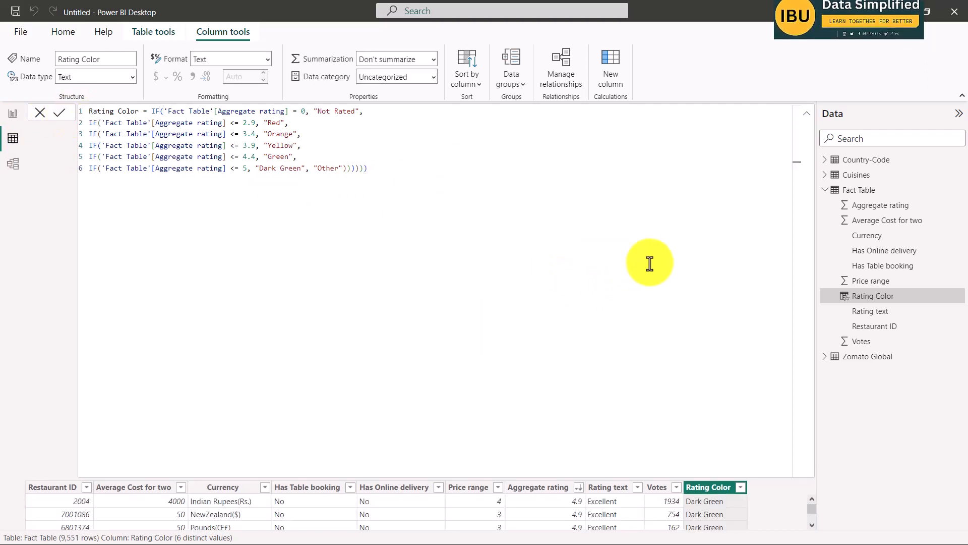
Collapse the formula editor and check the distinct values of the Rating Color column in its filter list.
click(807, 115)
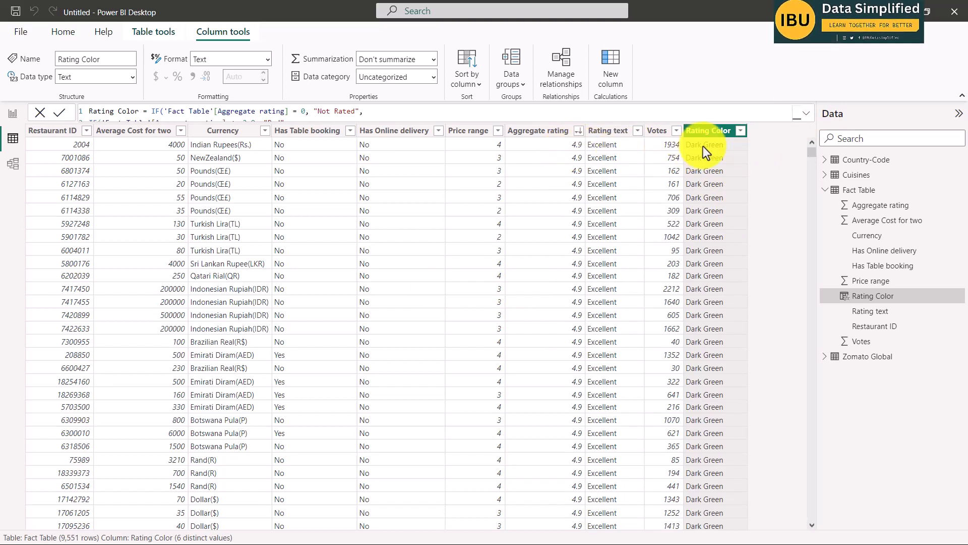
click(741, 131)
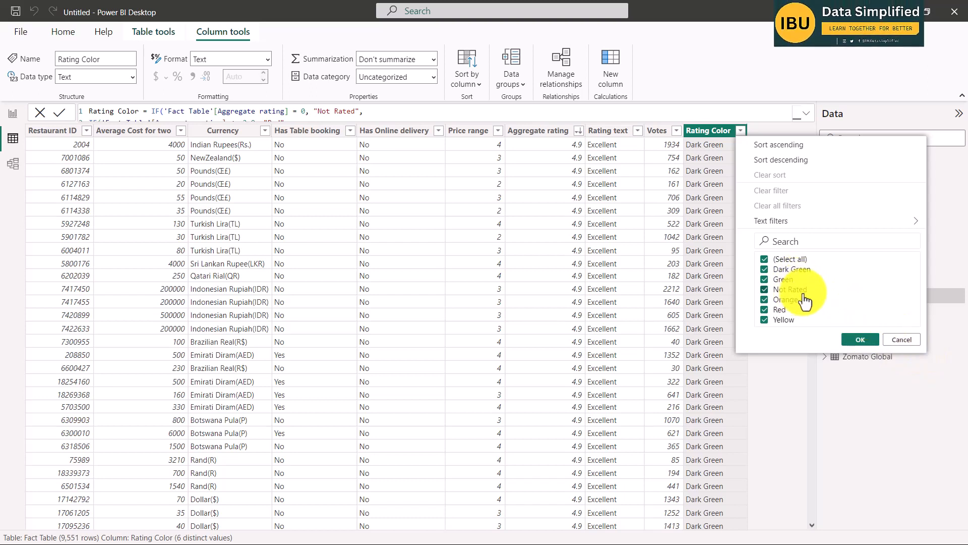
click(863, 340)
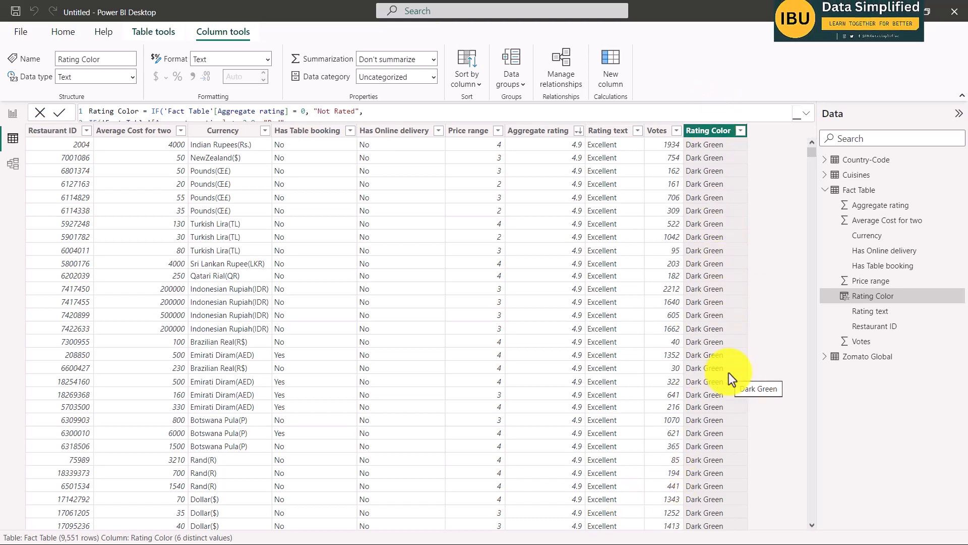
Switch to the Word brief, move the "2) Create the following measures" item onto the next page, and return to Power BI.
key(alt+Tab)
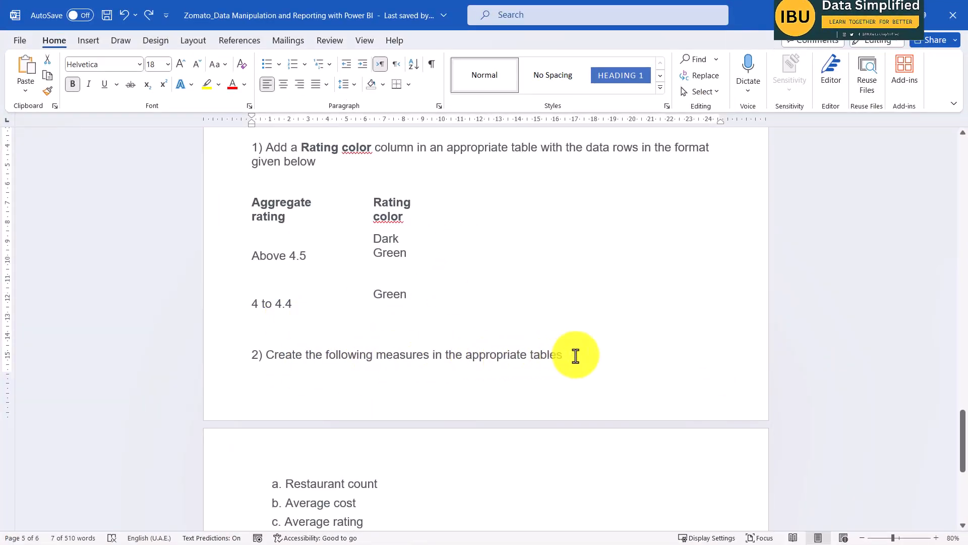
click(270, 335)
key(ctrl+Return)
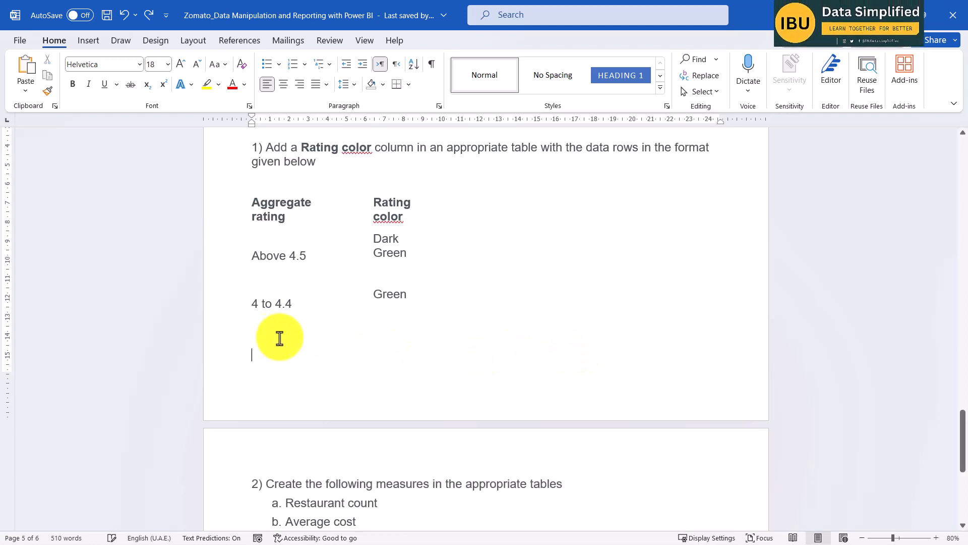
scroll(415, 335, down, 5)
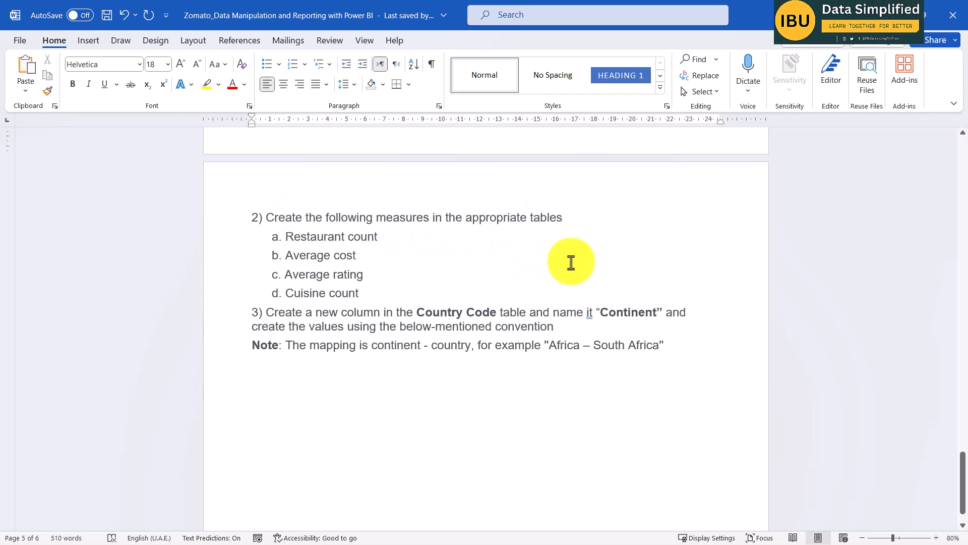
click(906, 14)
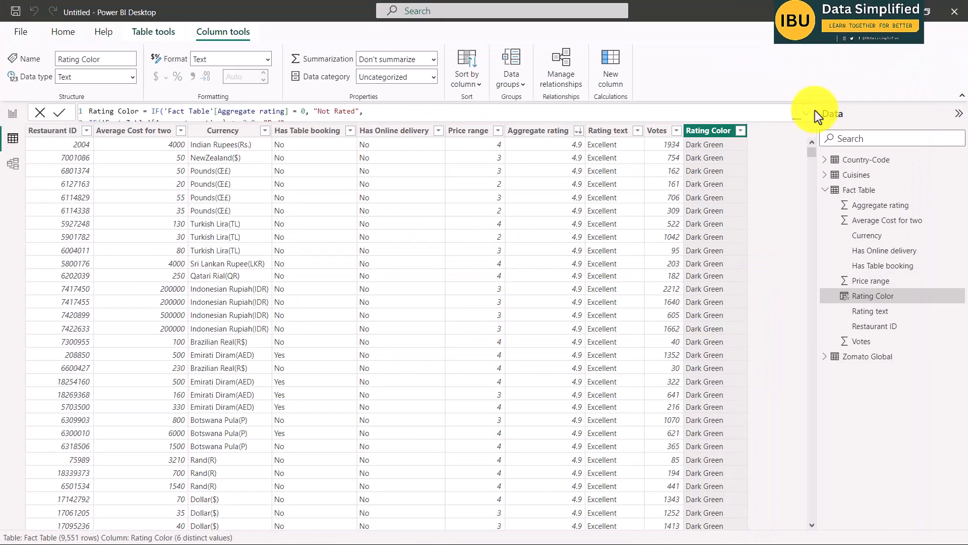
Review the Restaurant count requirement in the Word brief and expand the Zomato Global table's fields in Power BI.
key(alt+Tab)
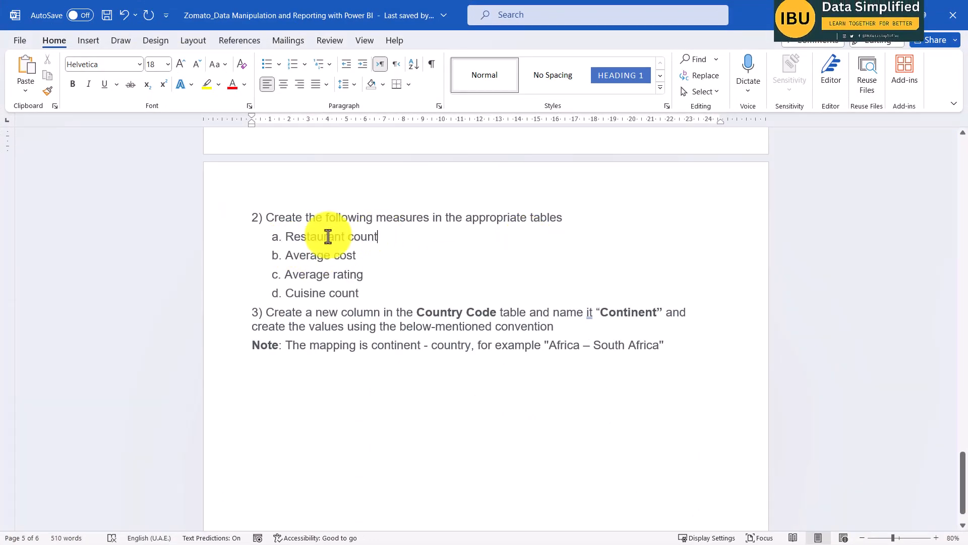
triple_click(327, 236)
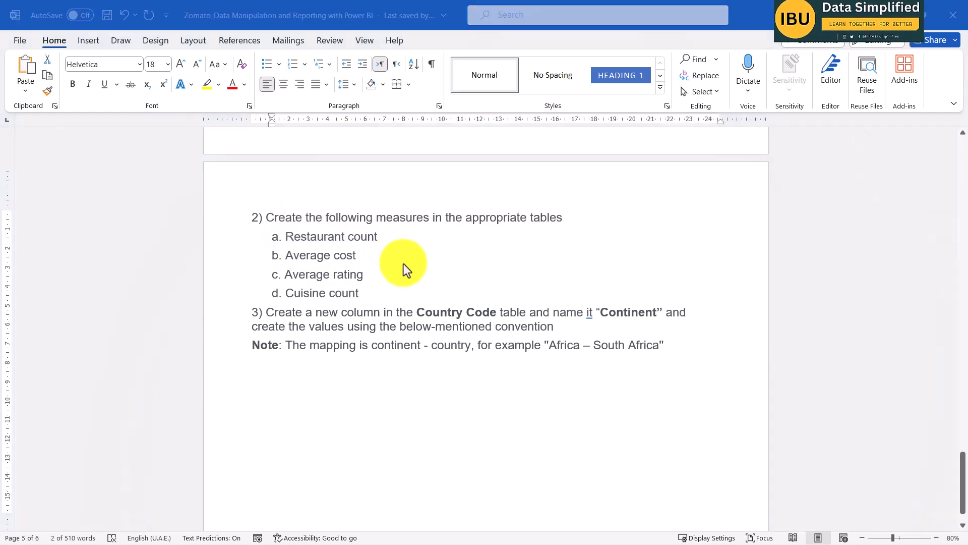
click(901, 16)
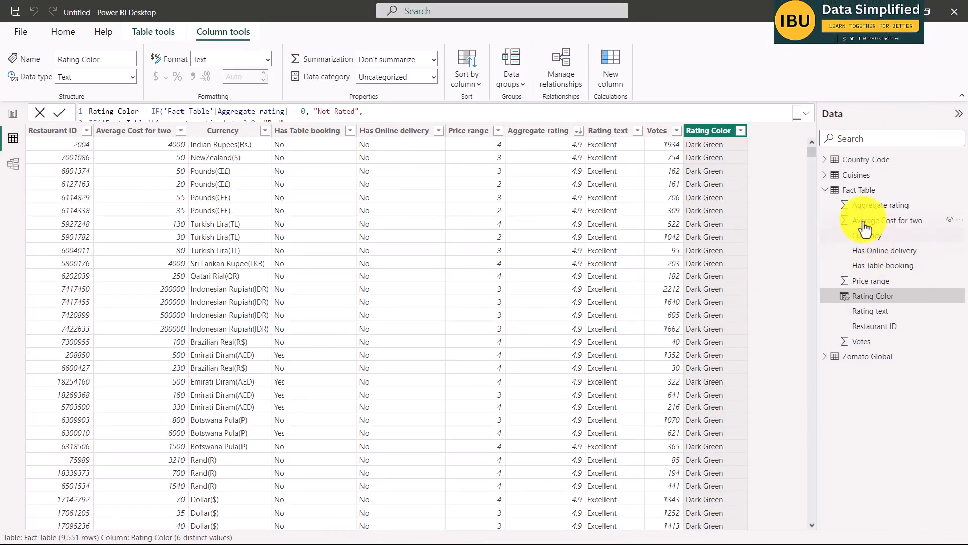
click(826, 357)
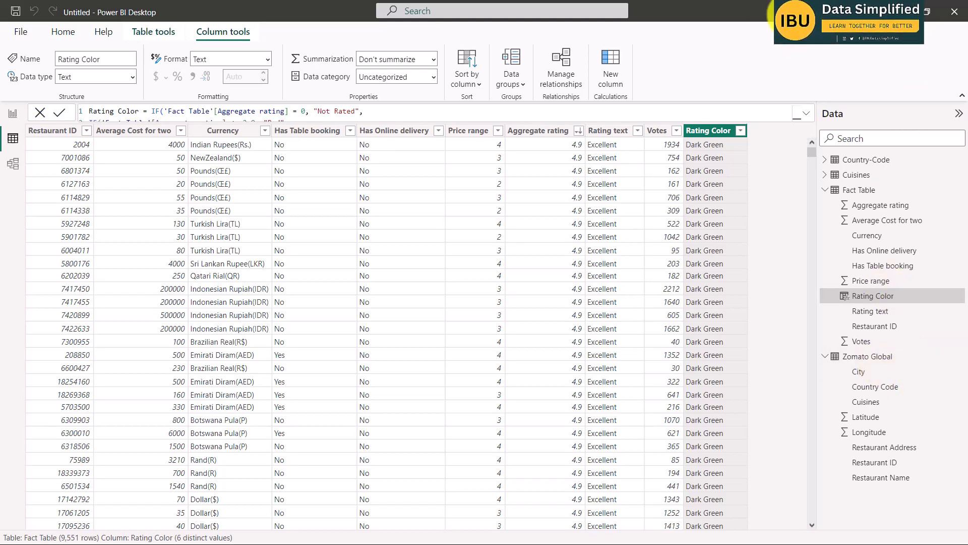
key(alt+Tab)
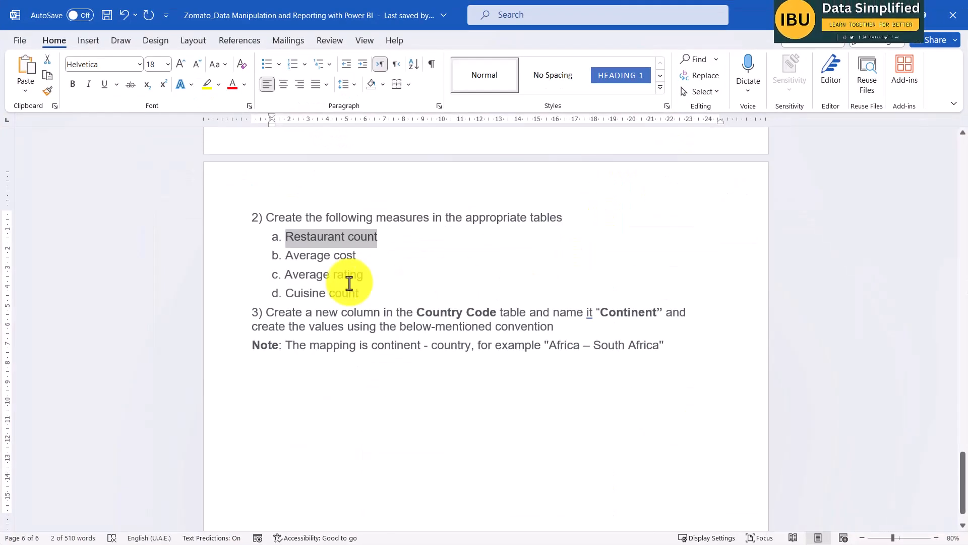
click(315, 242)
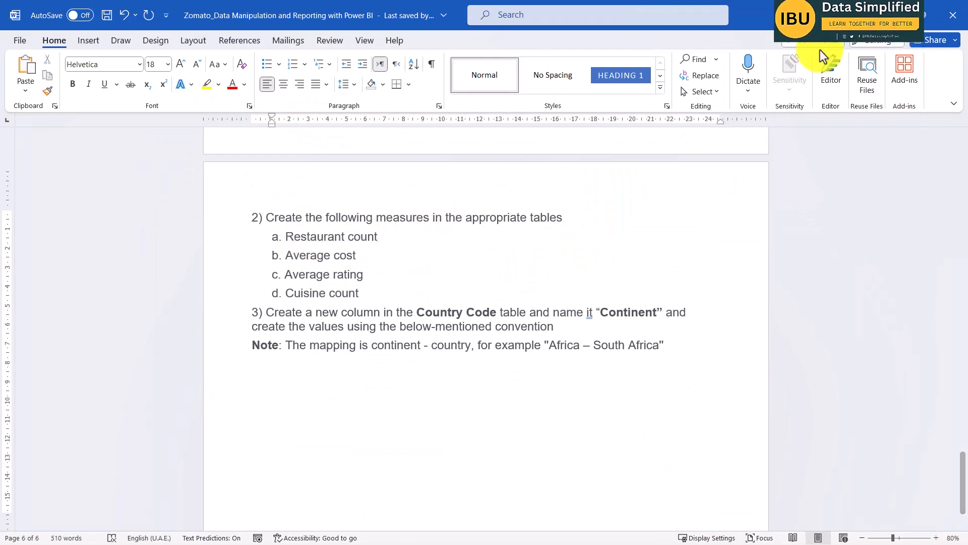
key(alt+Tab)
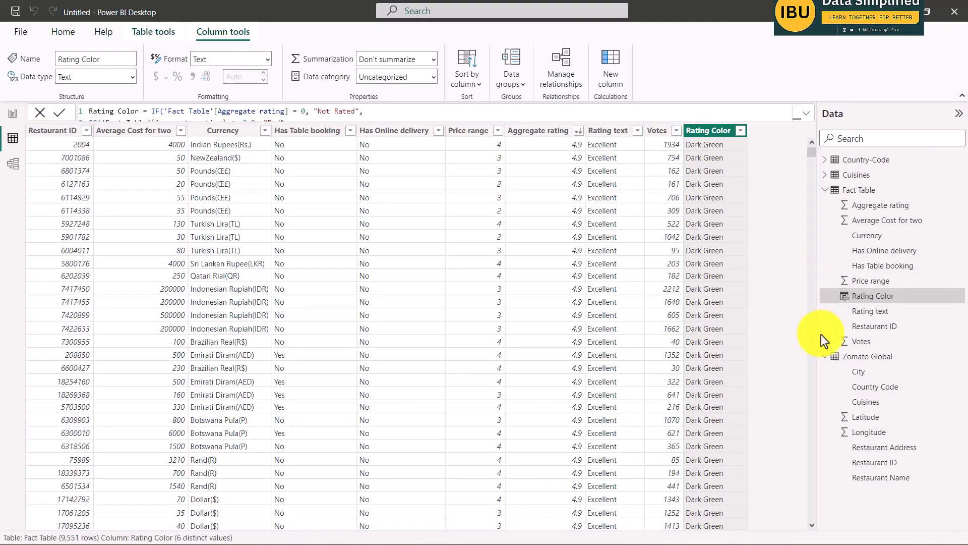
Create a new measure in the Zomato Global table and name it Restaurant Count.
click(868, 357)
right_click(872, 359)
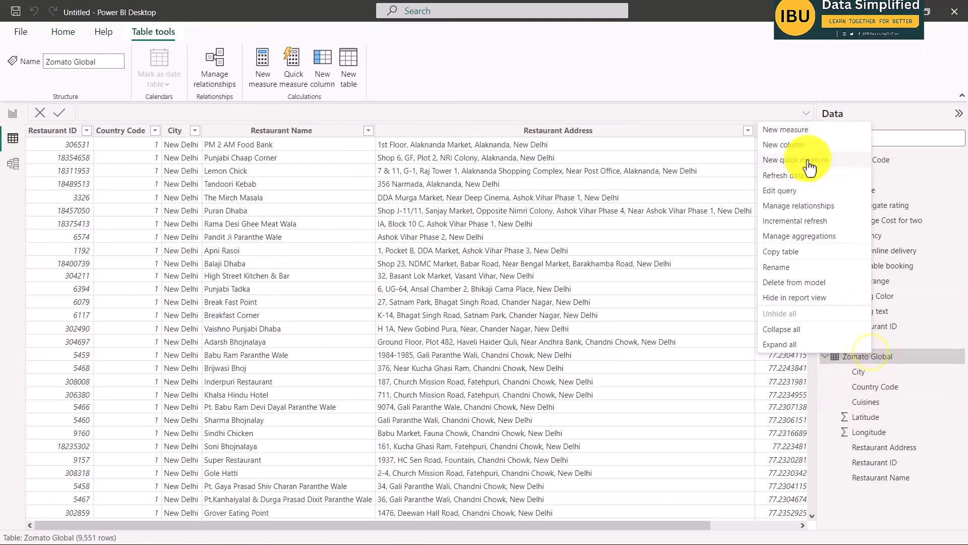
click(795, 132)
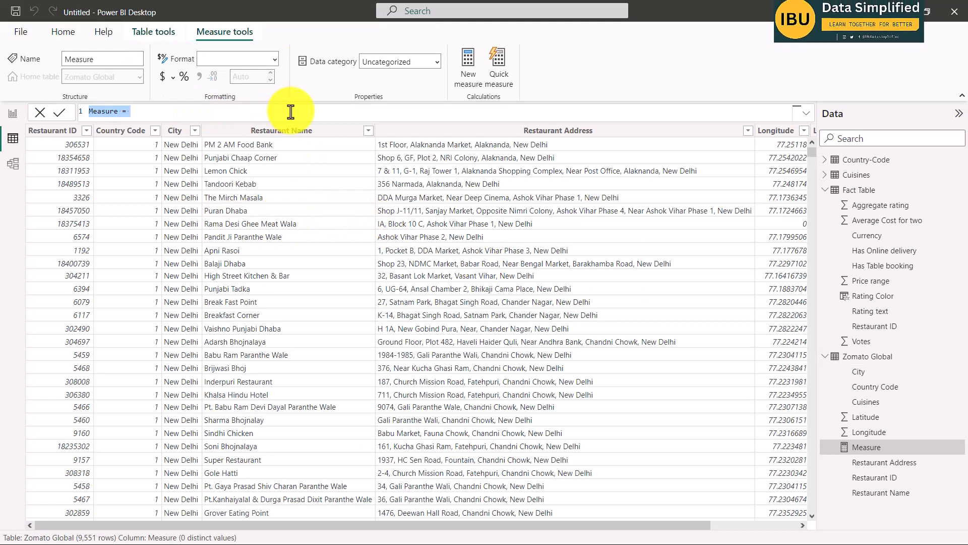
text(Restau)
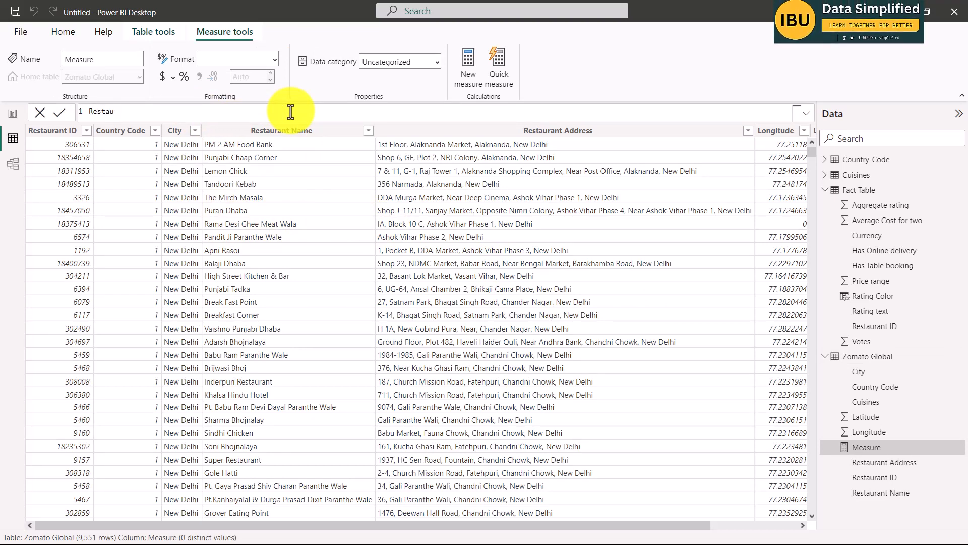
text(rant )
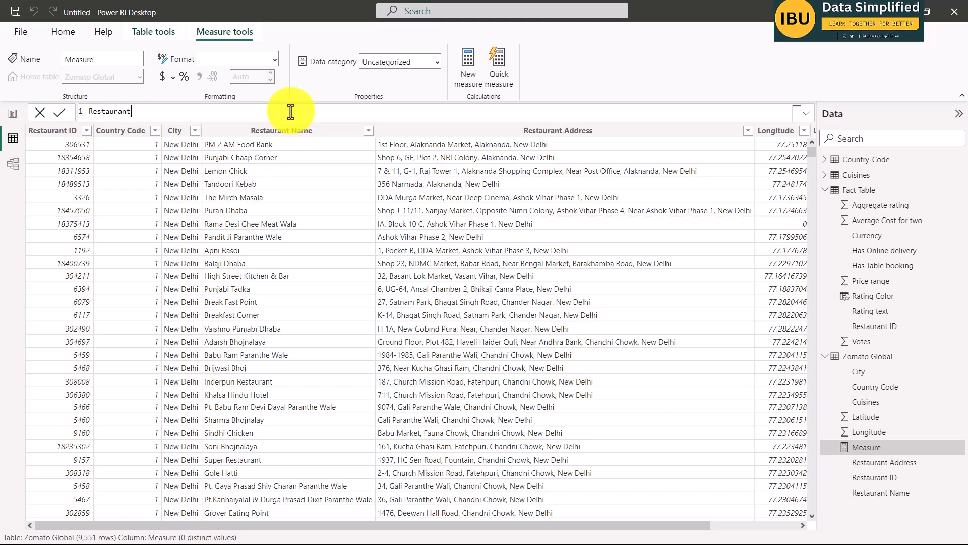
text(Count =)
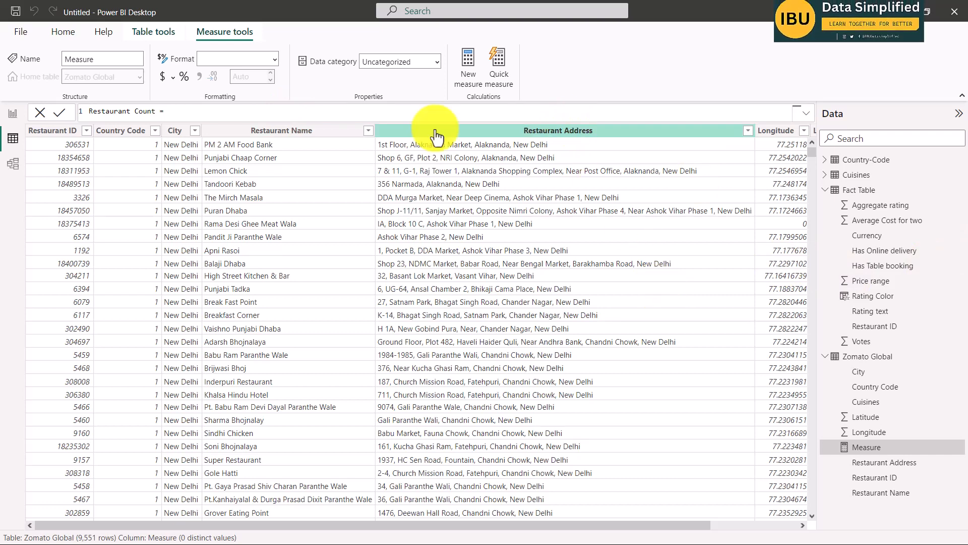
Define the Restaurant Count measure as COUNT('Zomato Global'[Restaurant ID]) and commit it.
text(cou)
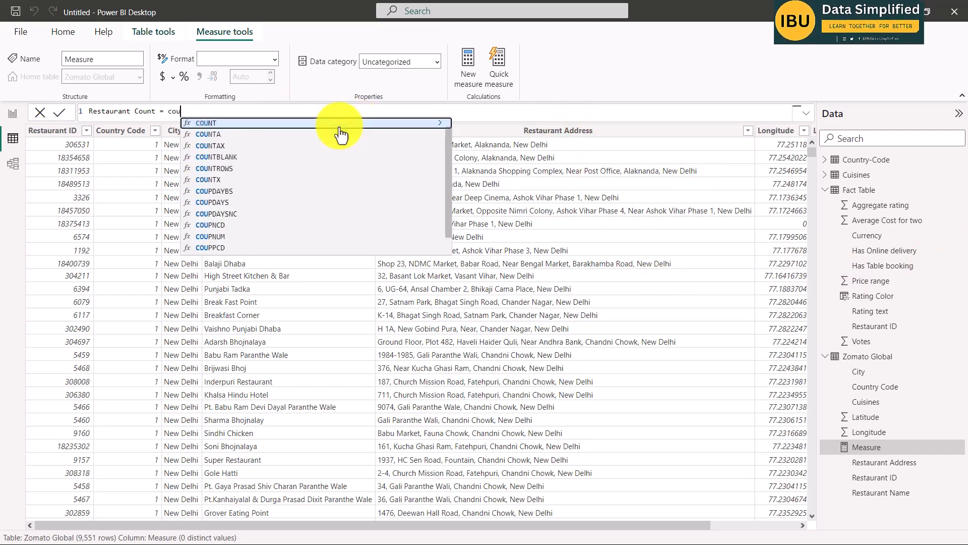
click(340, 124)
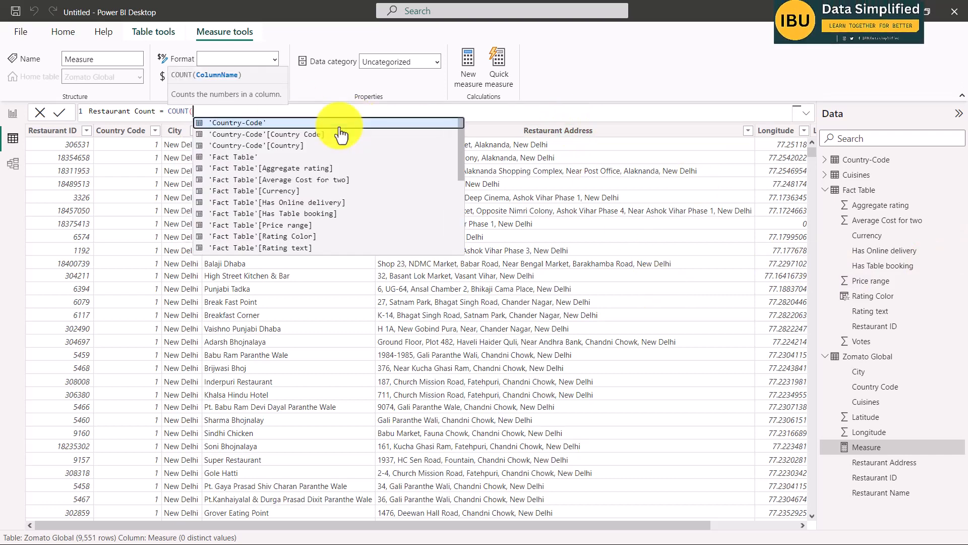
text(res)
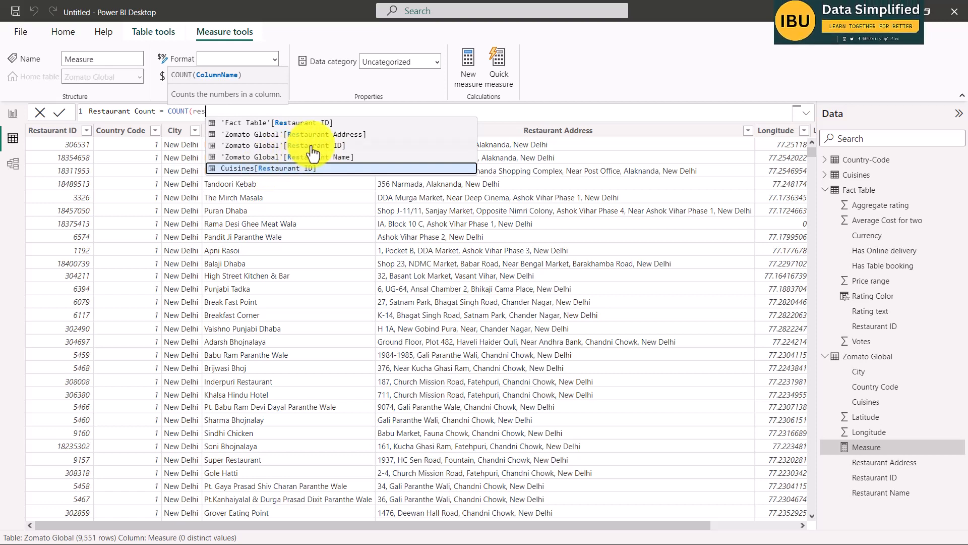
key(Up)
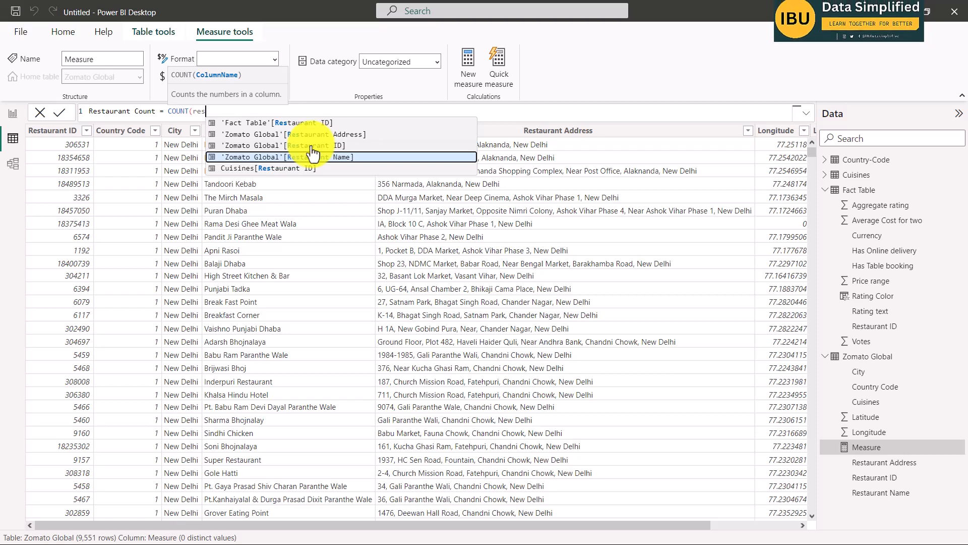
key(Up)
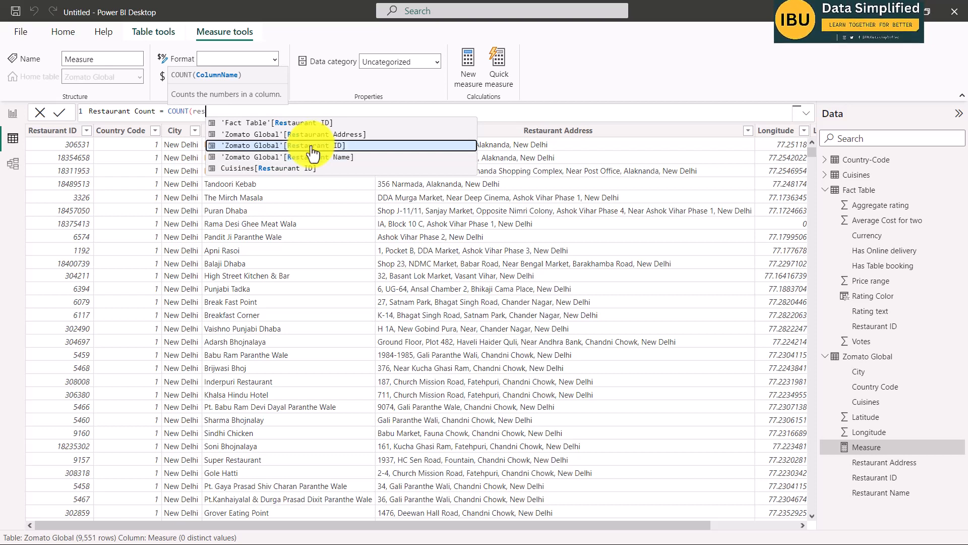
key(Tab)
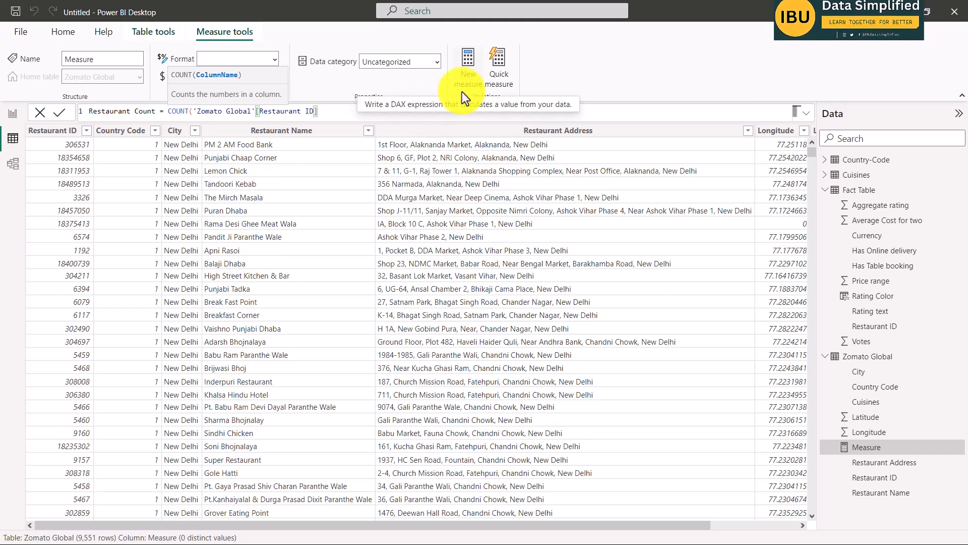
text())
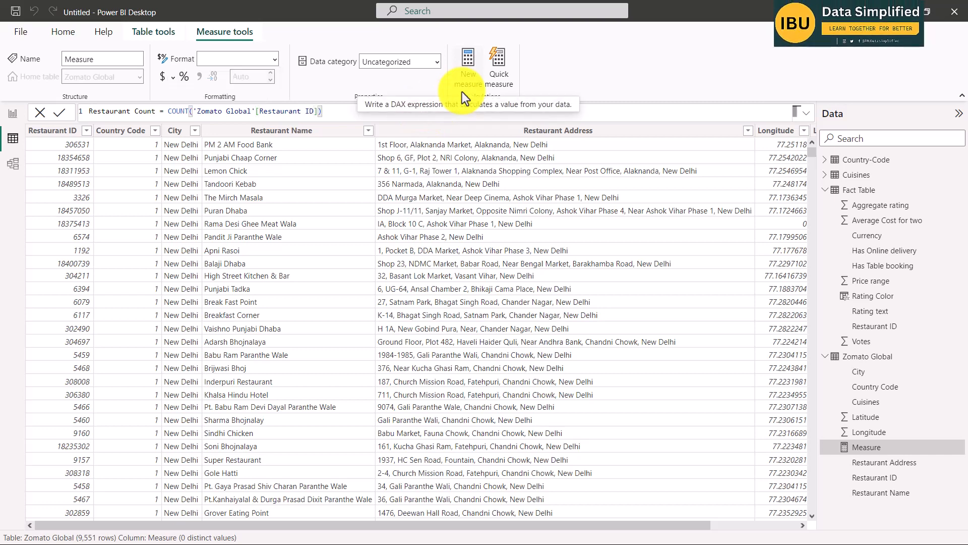
key(Return)
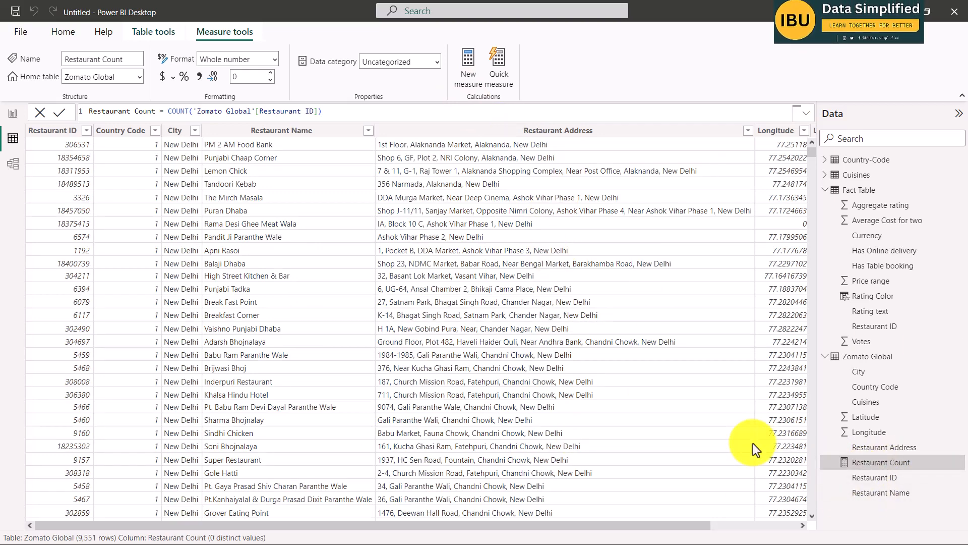
Check the Average cost requirement in the Word brief and return to Power BI.
key(alt+Tab)
key(alt+Tab)
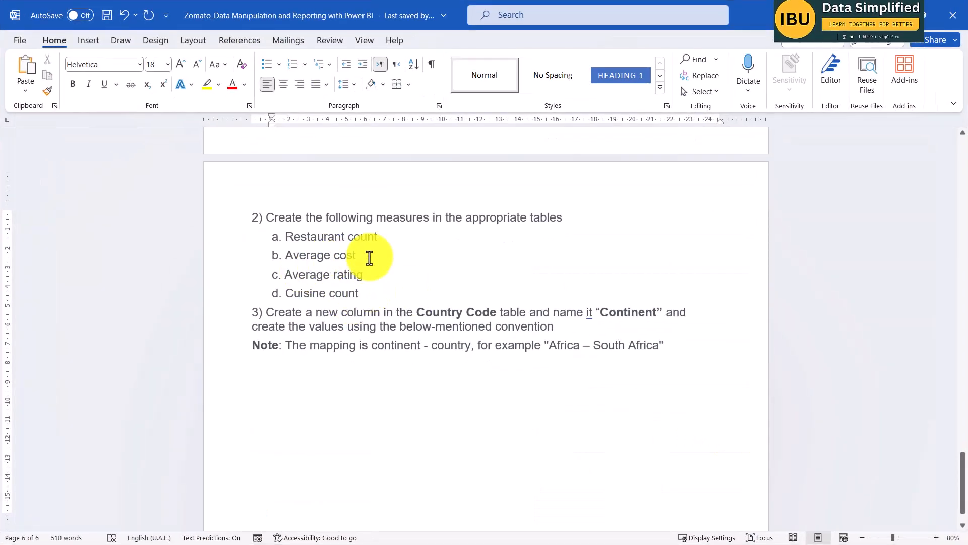
key(alt+Tab)
key(alt+Tab)
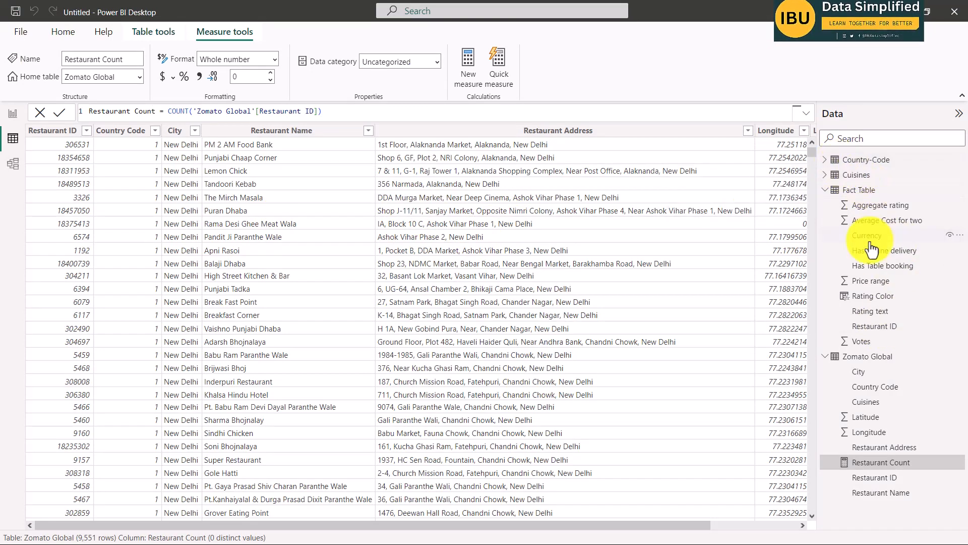
Create a new measure in the Fact Table and name it Average Cost.
click(867, 191)
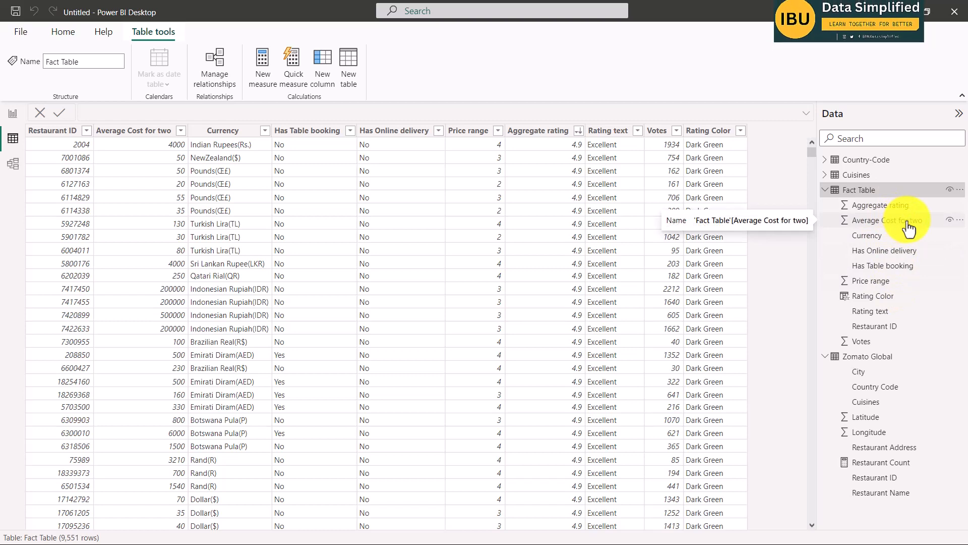
right_click(867, 192)
click(818, 212)
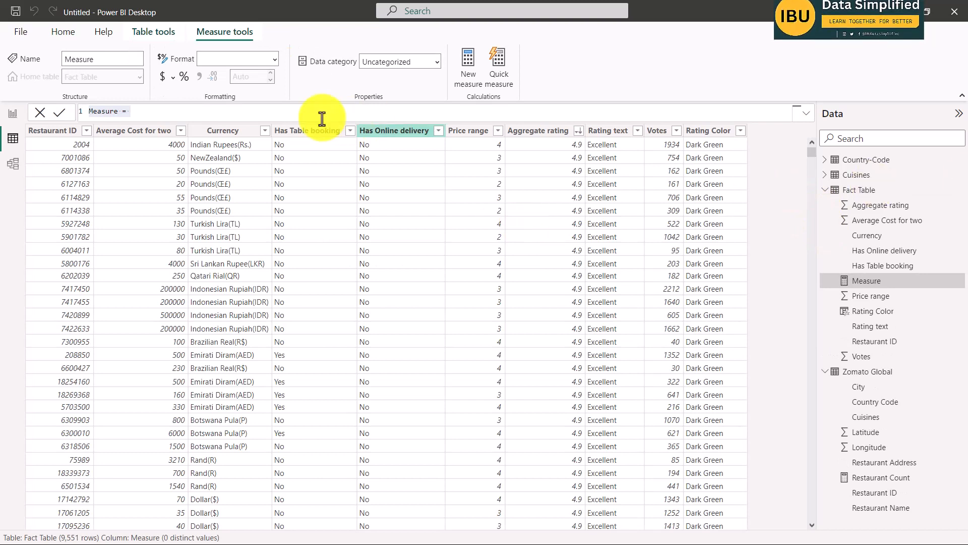
click(233, 114)
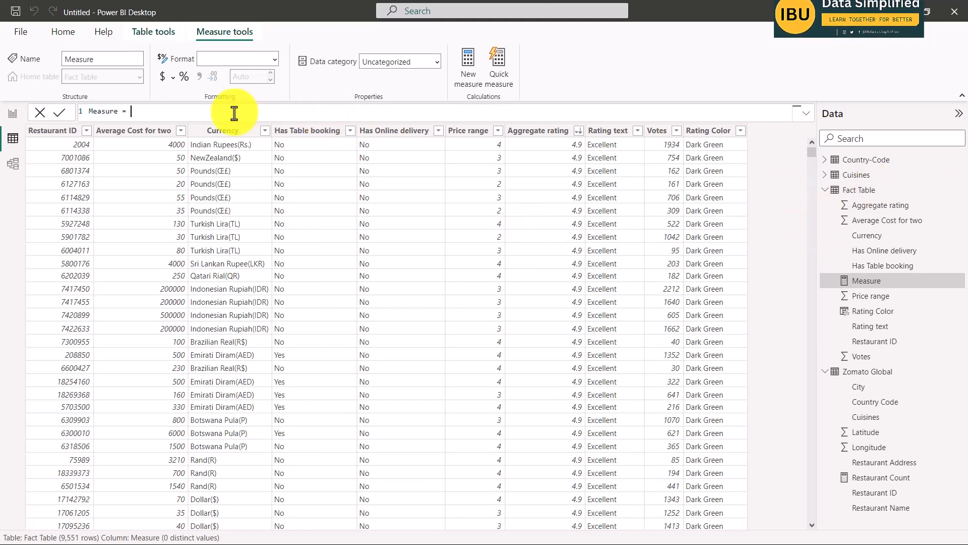
double_click(93, 111)
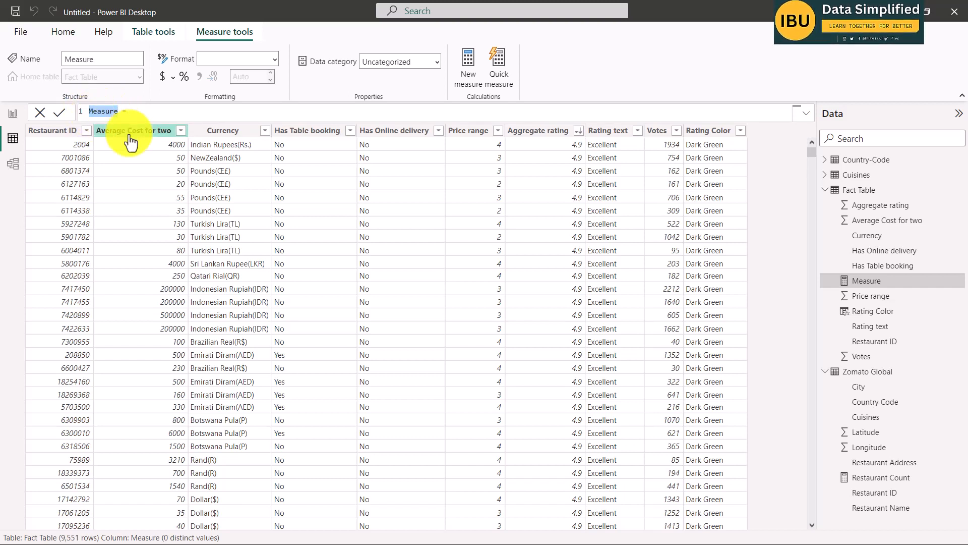
text(Average Cost = )
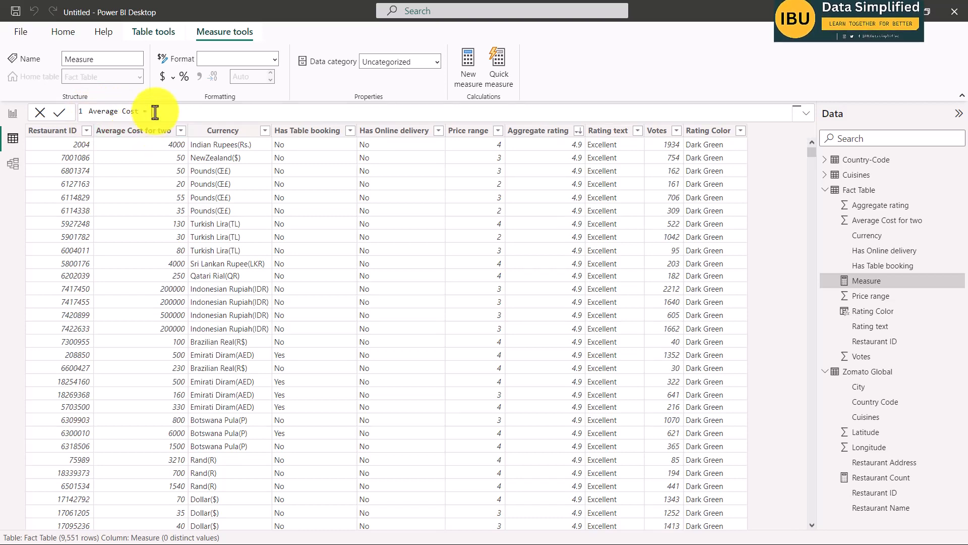
text(AVERAGE()
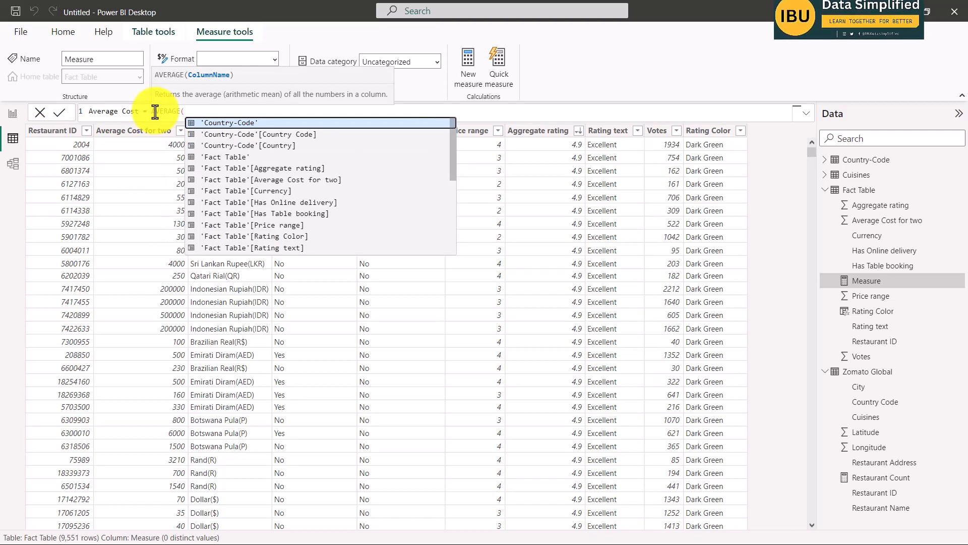
text(aver)
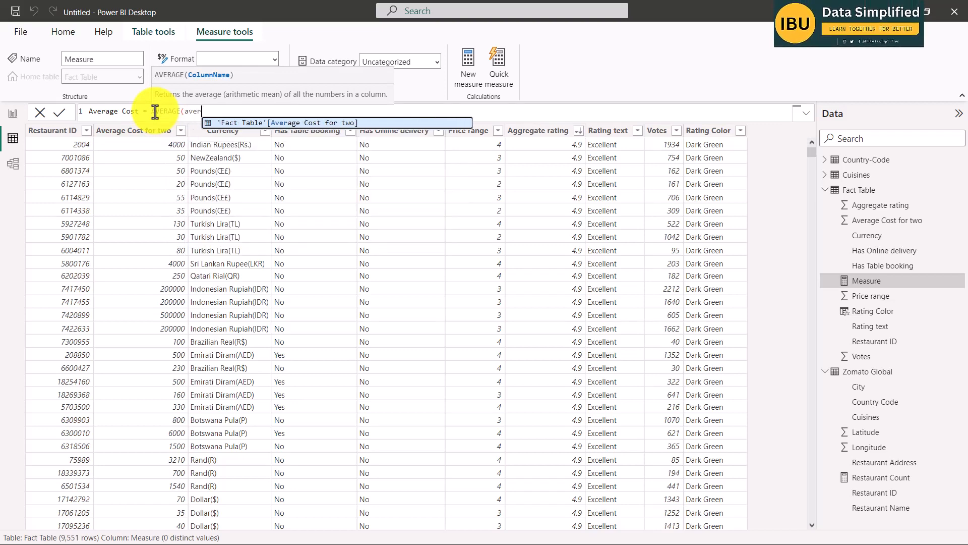
Define the Average Cost measure as AVERAGE('Fact Table'[Average Cost for two]) and commit it.
key(Tab)
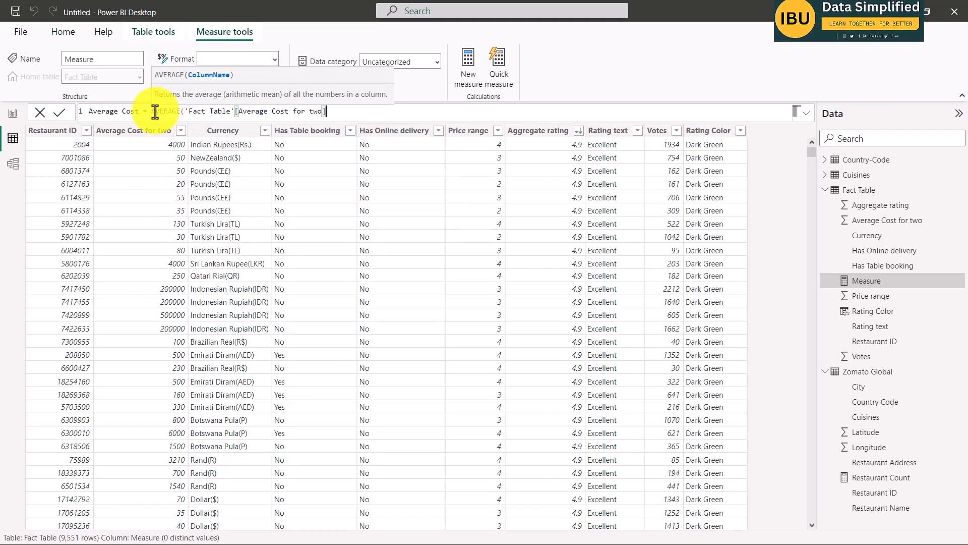
text())
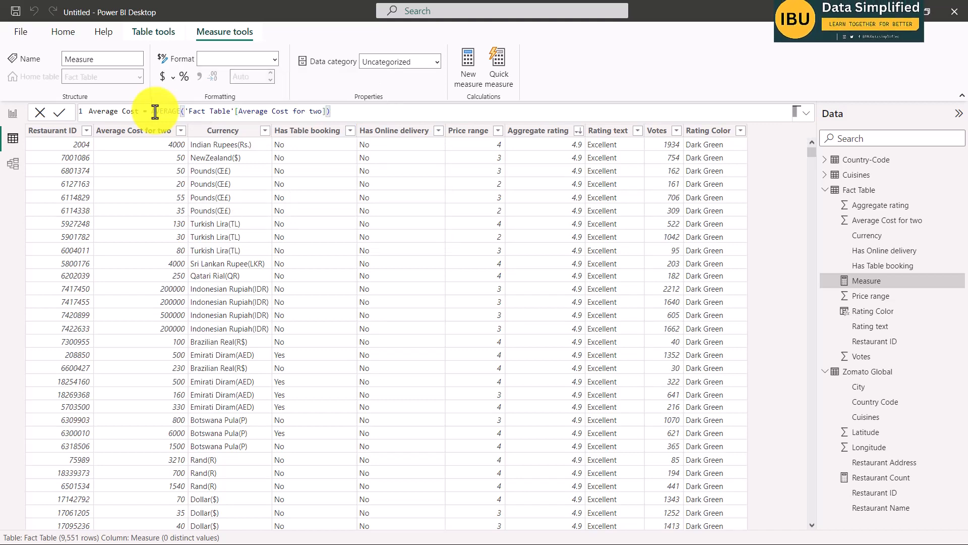
key(Return)
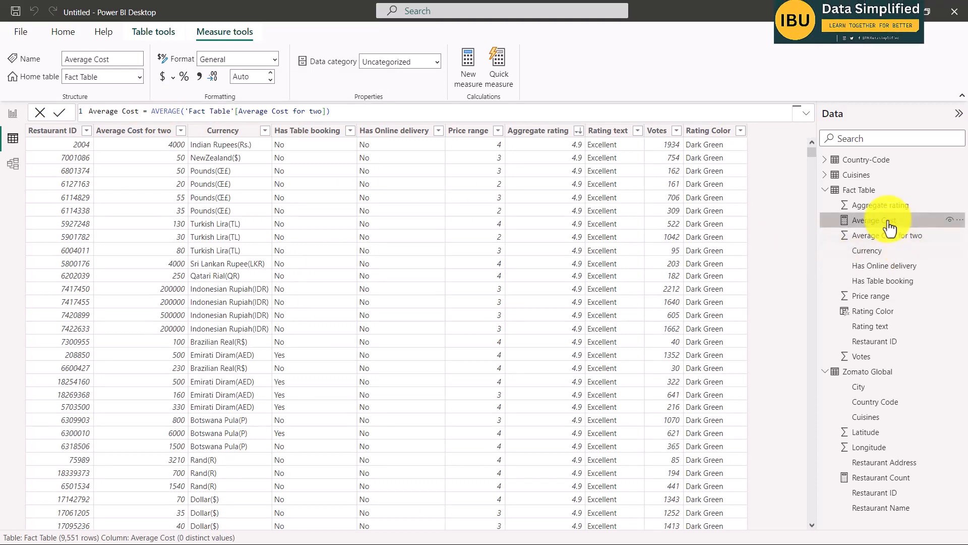
Check the next measure in the Word brief, then create a new Fact Table measure in Power BI named Average Rating.
key(alt+Tab)
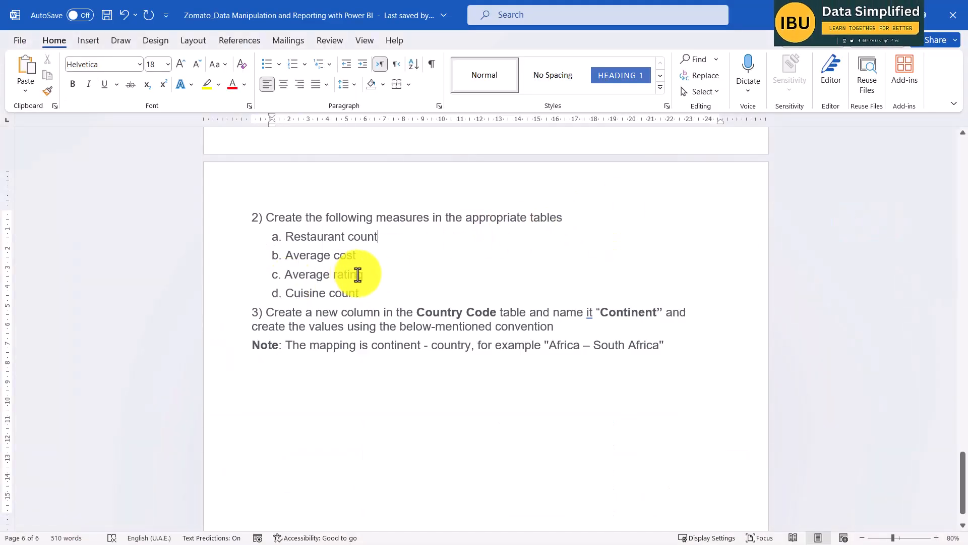
key(alt+Tab)
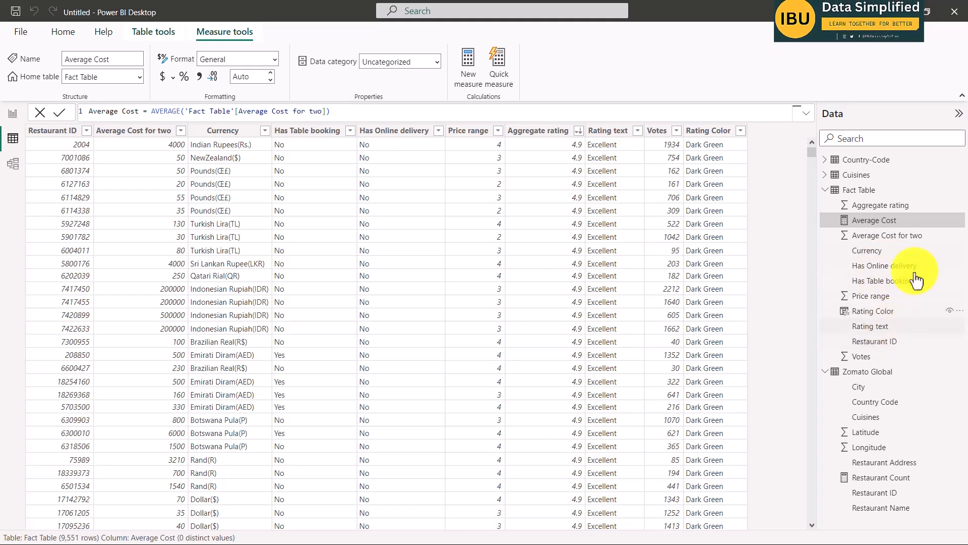
click(861, 196)
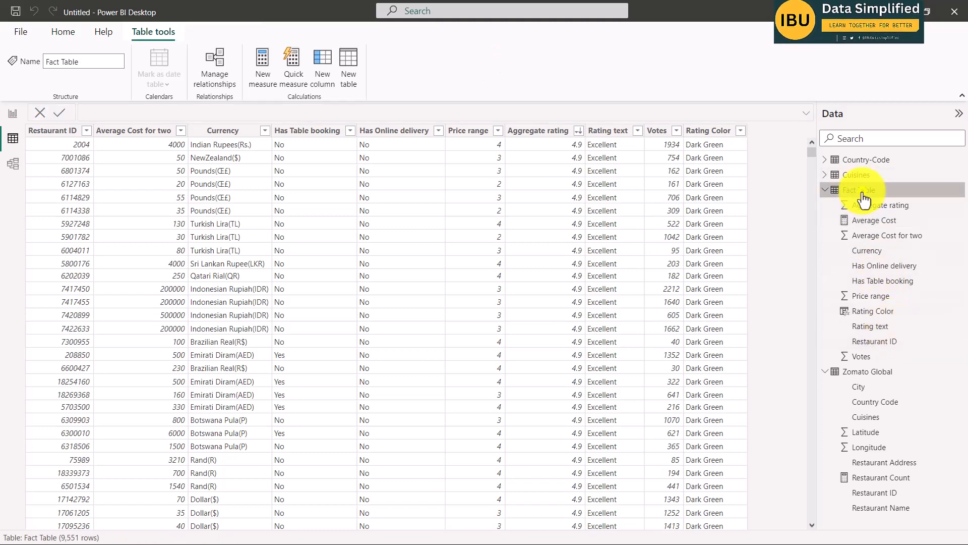
right_click(858, 197)
click(805, 208)
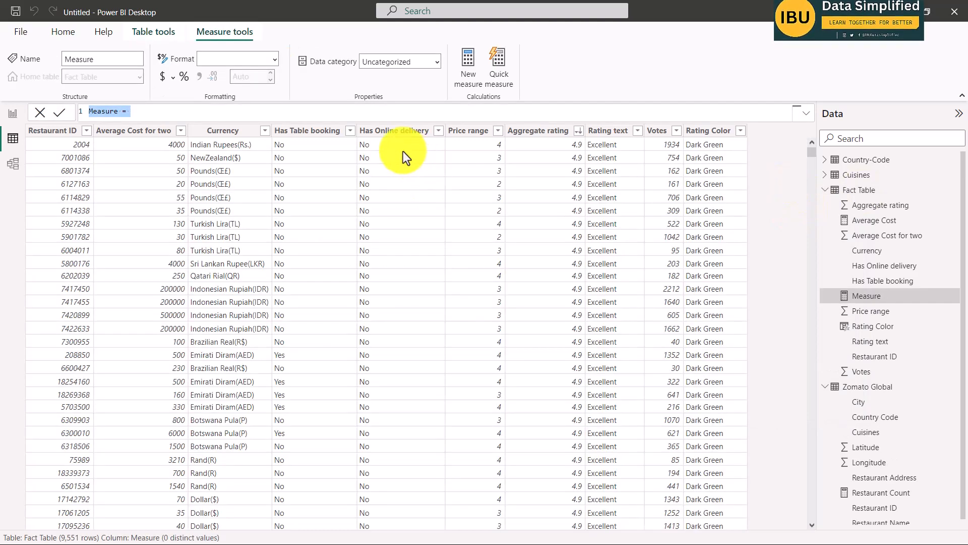
text(A)
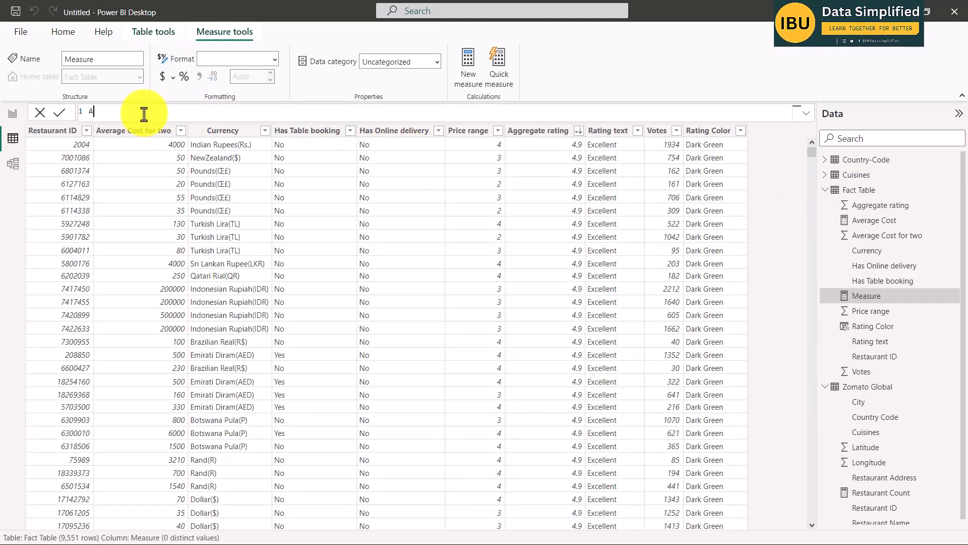
text(verage Rating )
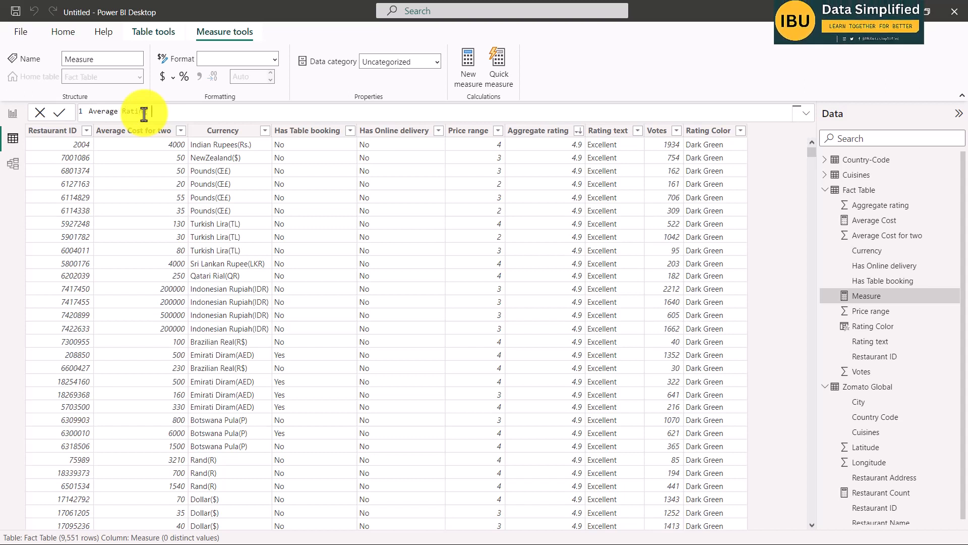
text(=)
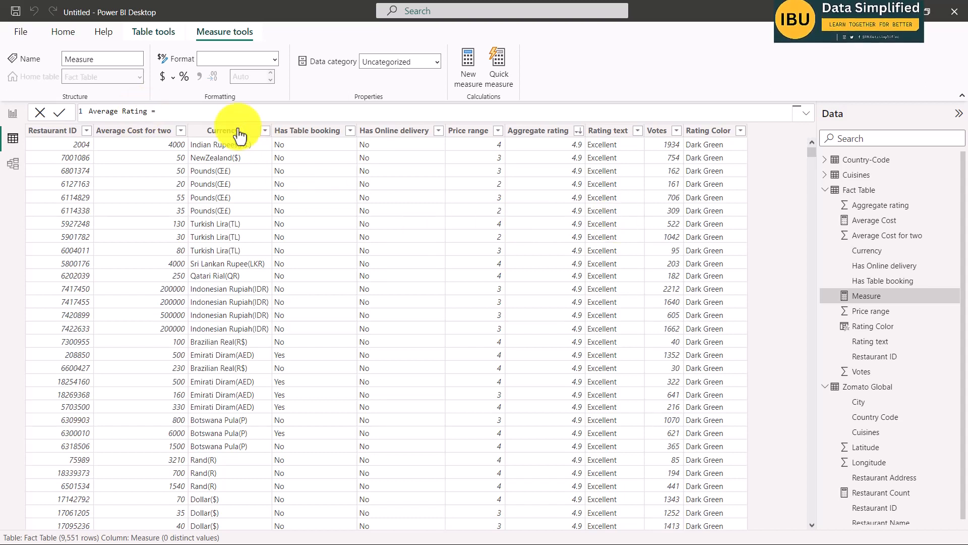
Define the Average Rating measure as AVERAGE('Fact Table'[Aggregate rating]) and commit it.
text(age)
key(BackSpace)
key(BackSpace)
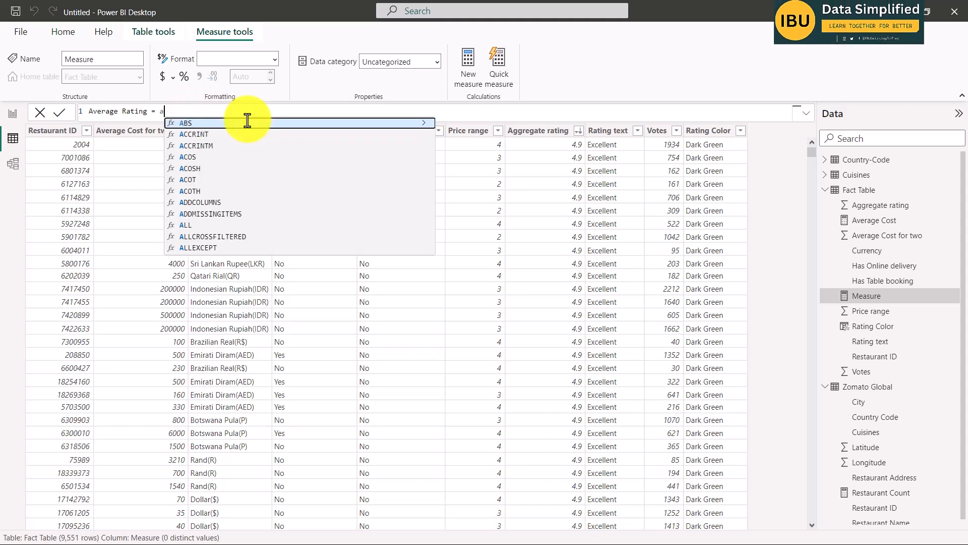
text(ver)
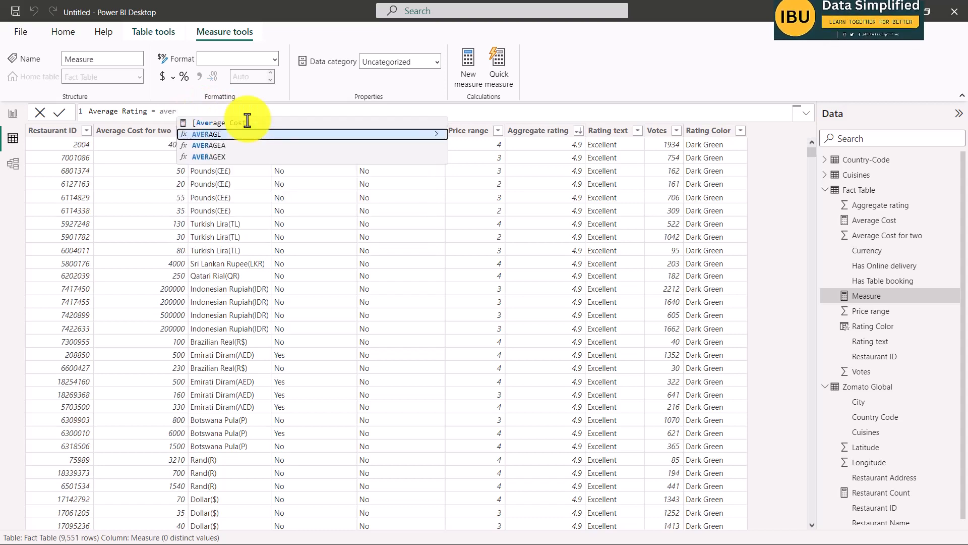
key(BackSpace)
key(BackSpace)
key(BackSpace)
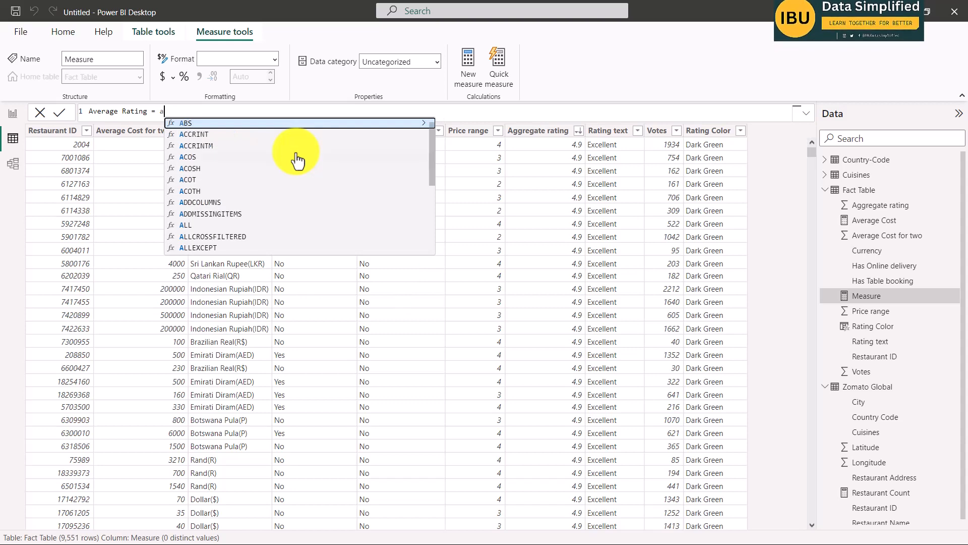
text(ve)
key(Tab)
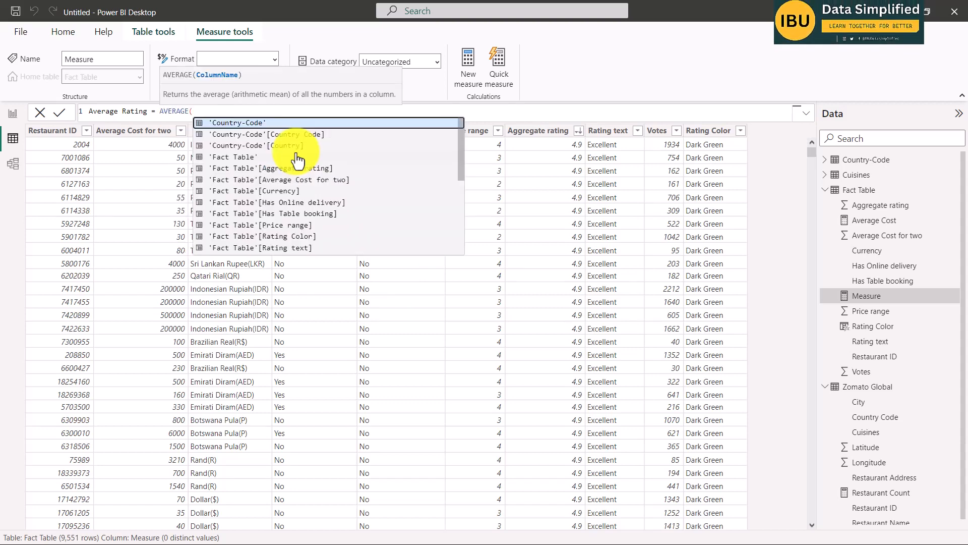
text(rating)
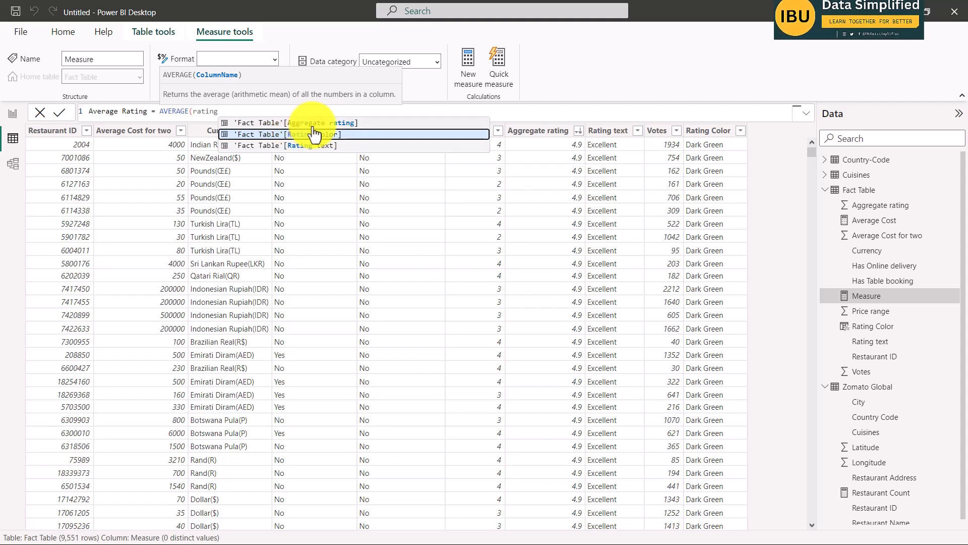
key(Up)
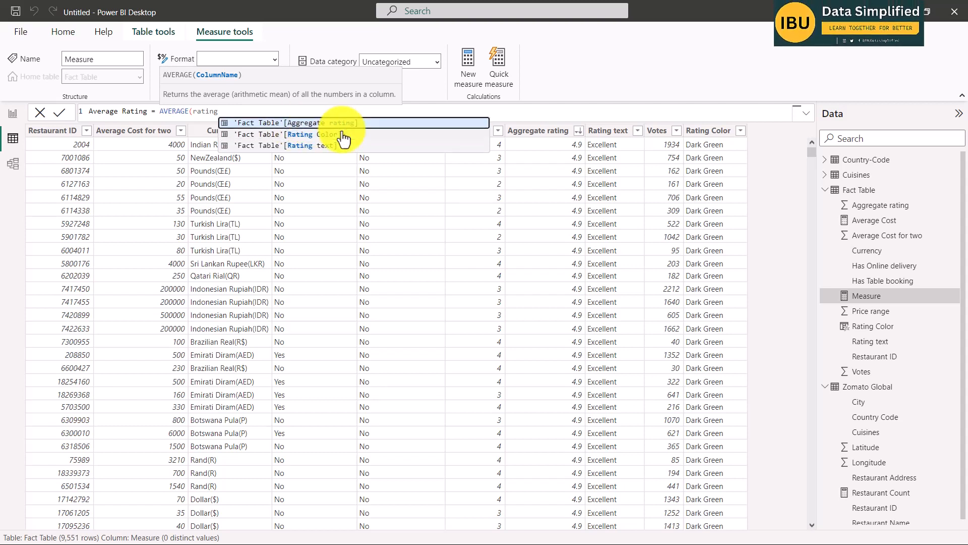
key(Tab)
text())
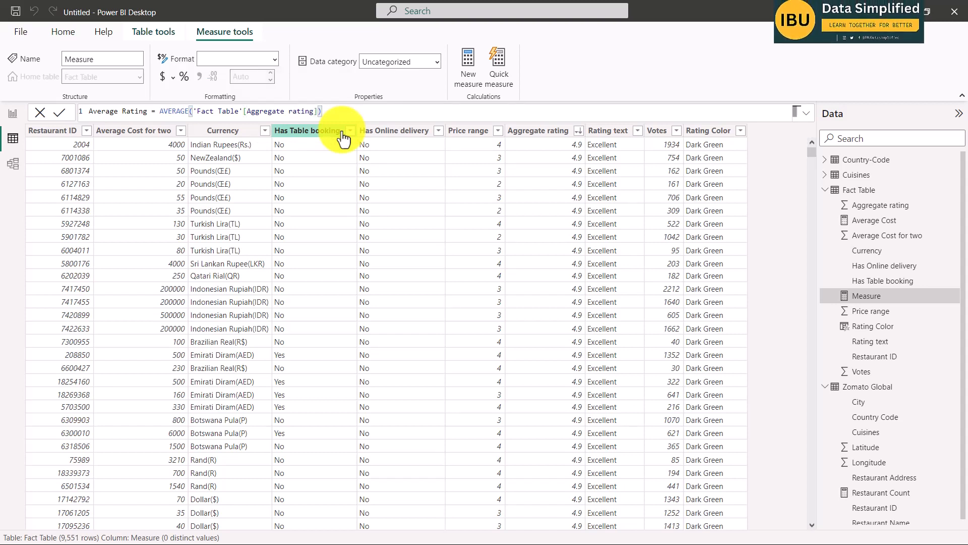
key(Return)
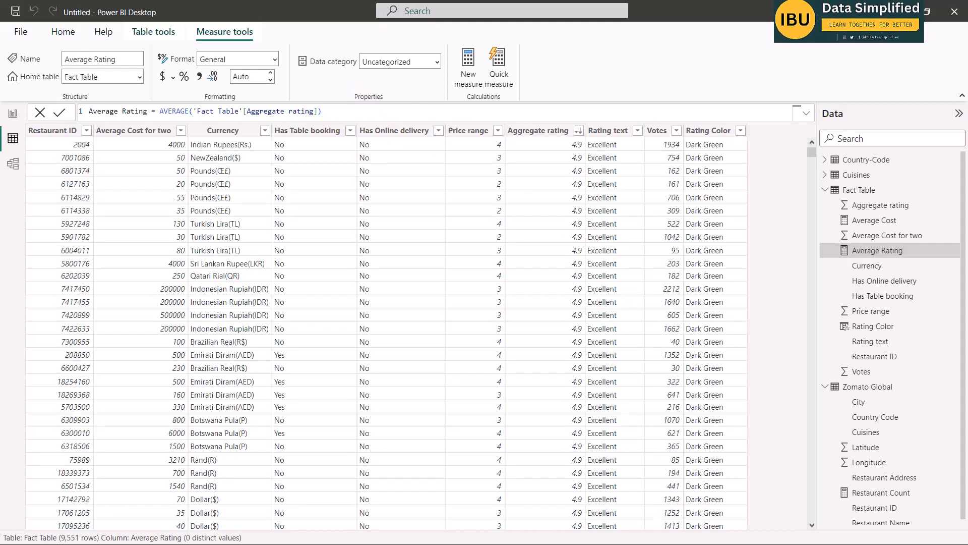
Check the last measure in the Word brief, then create a new Cuisines table measure in Power BI named Cuisines Count.
key(alt+Tab)
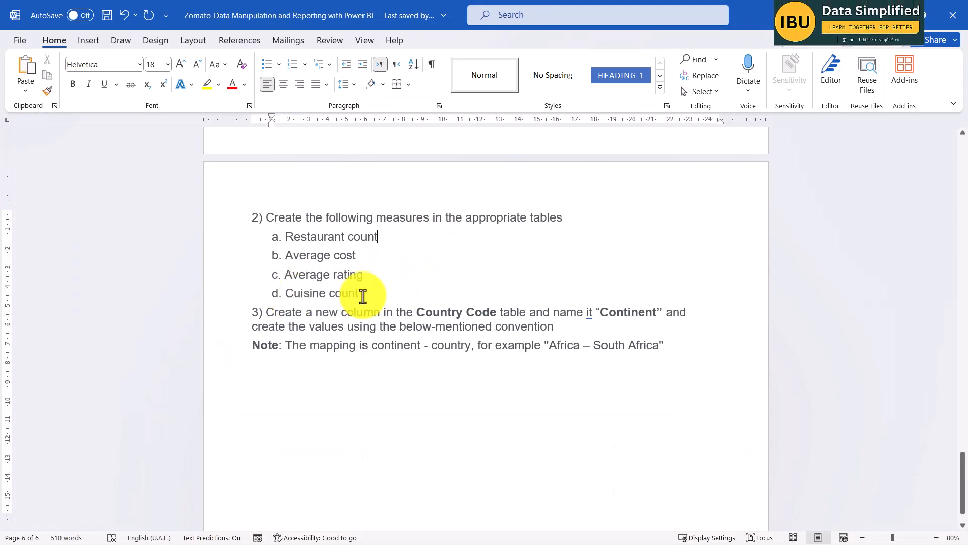
triple_click(281, 298)
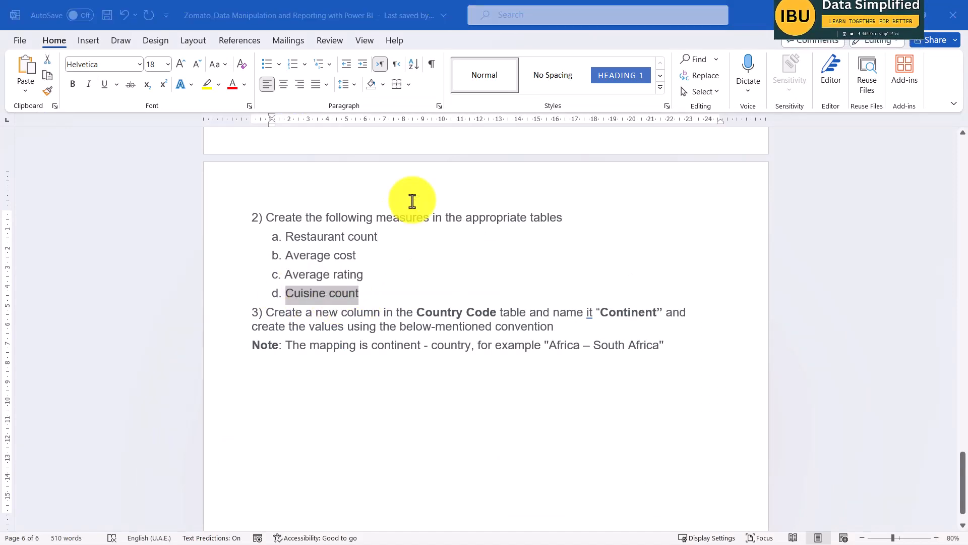
key(alt+Tab)
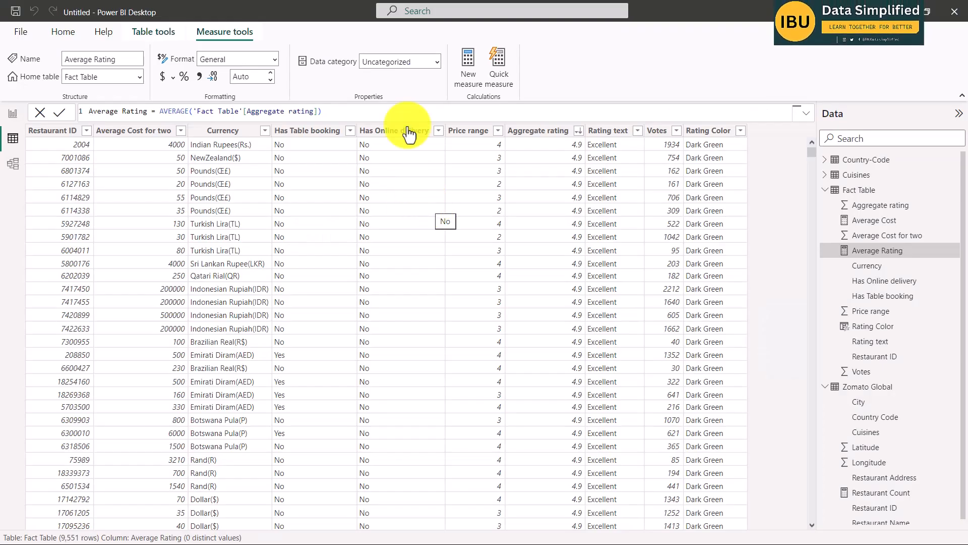
click(827, 177)
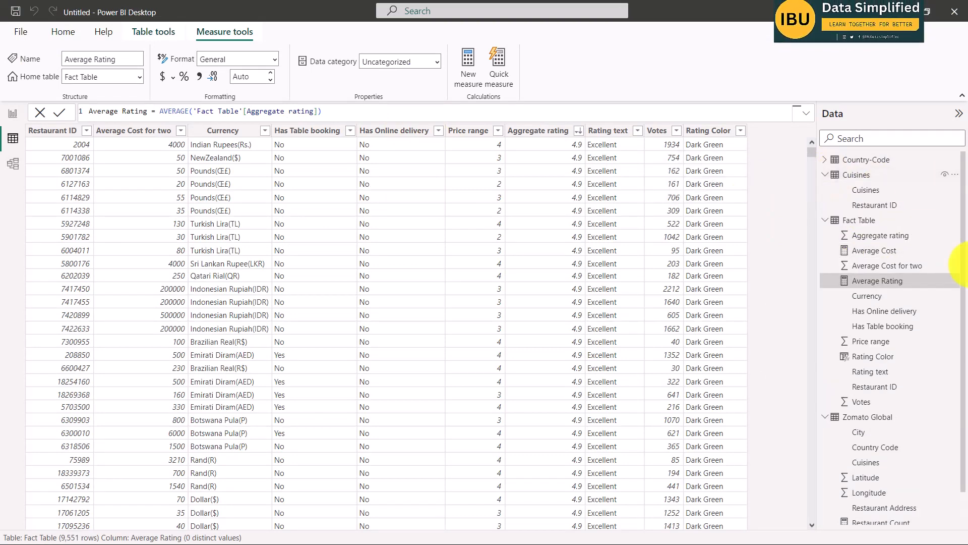
right_click(852, 175)
click(848, 175)
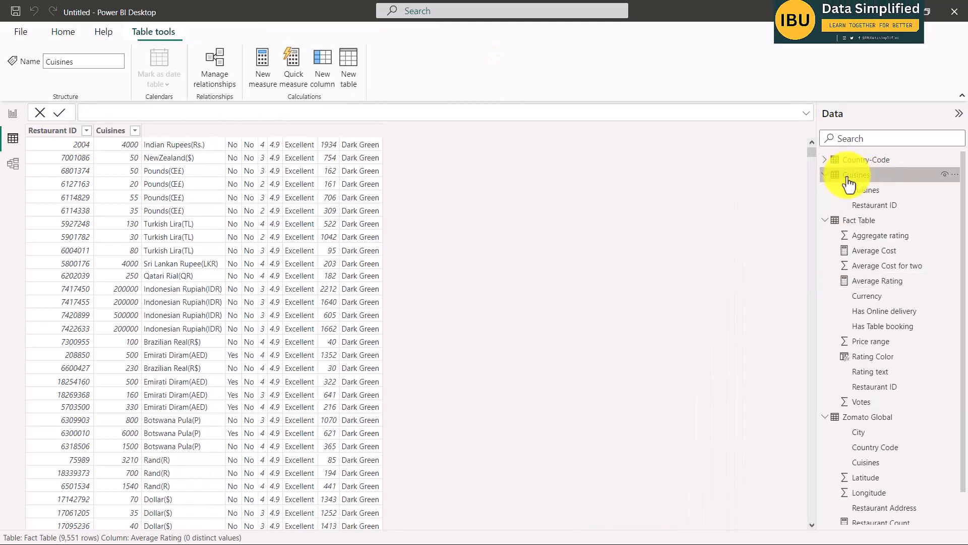
right_click(856, 174)
click(882, 188)
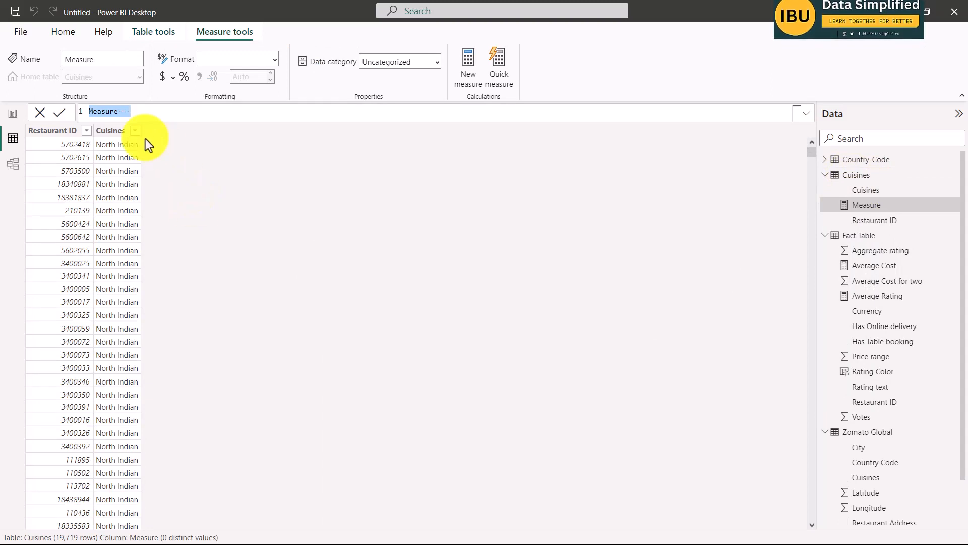
text(Cuis)
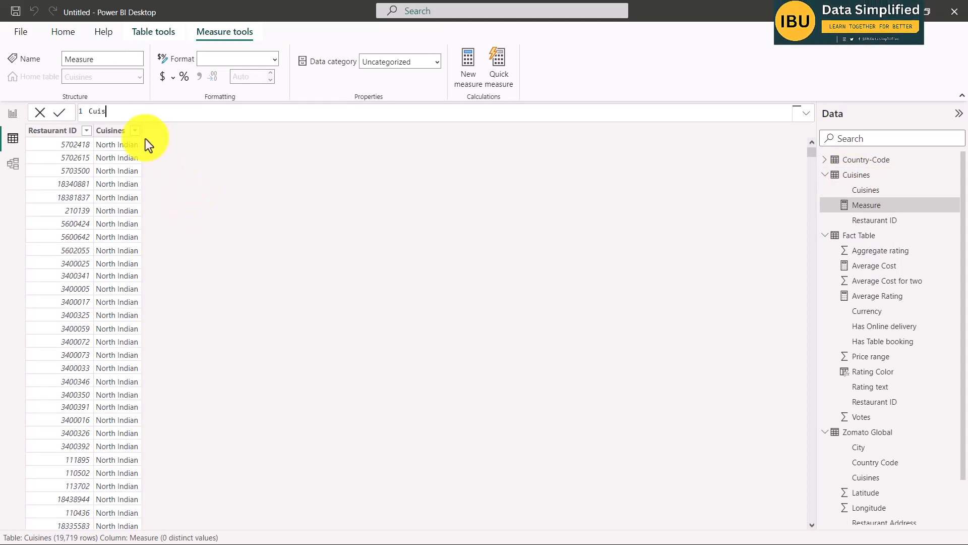
text(ines Count =)
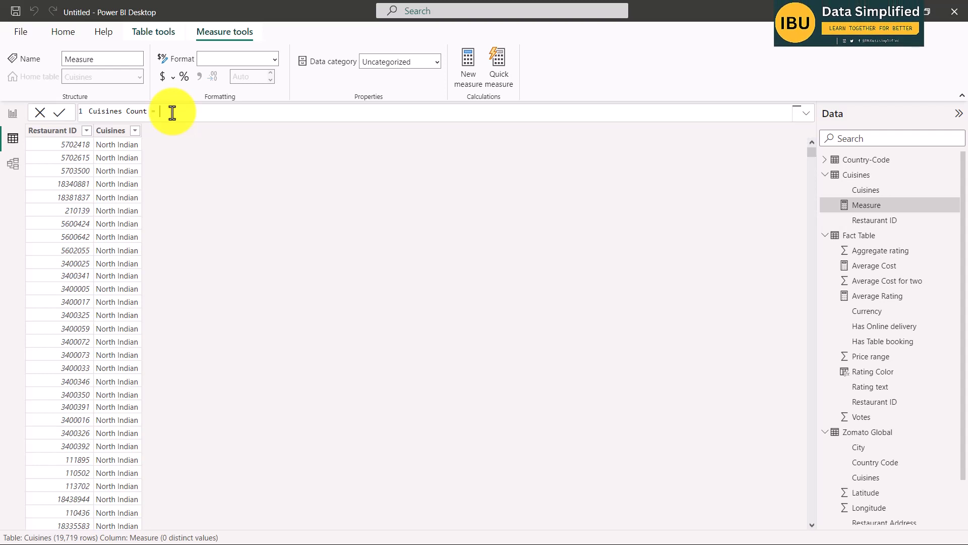
Define the Cuisines Count measure as DISTINCT(Cuisines[Cuisines]) and commit it.
text(dist)
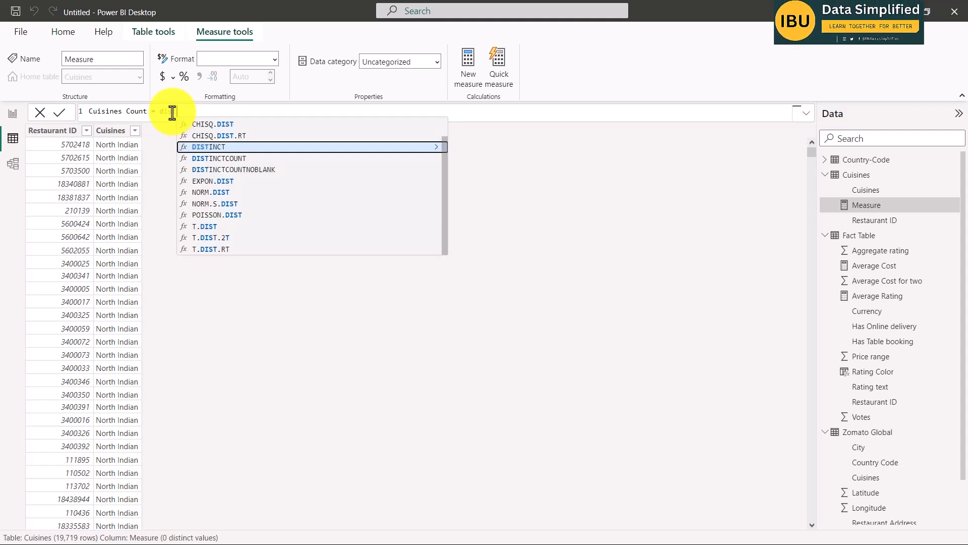
key(Tab)
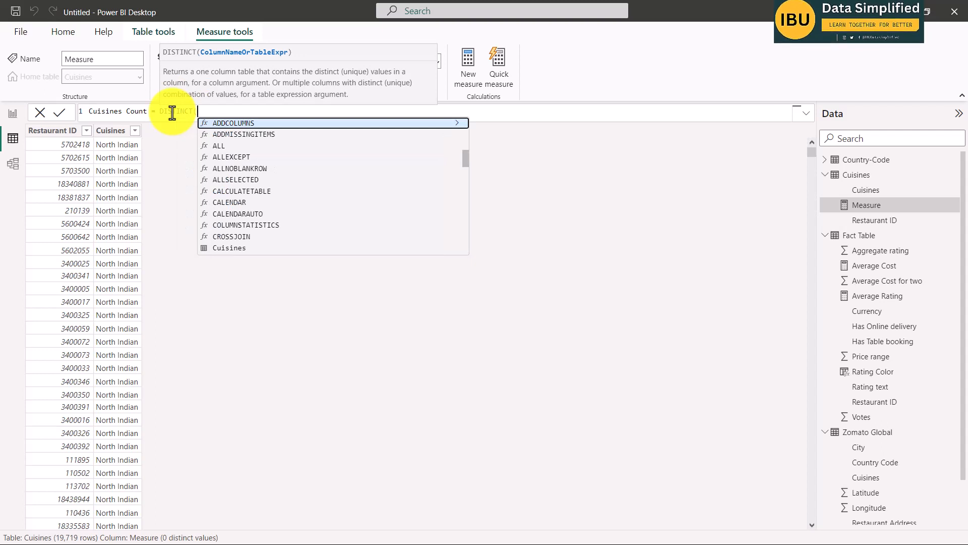
text(cui)
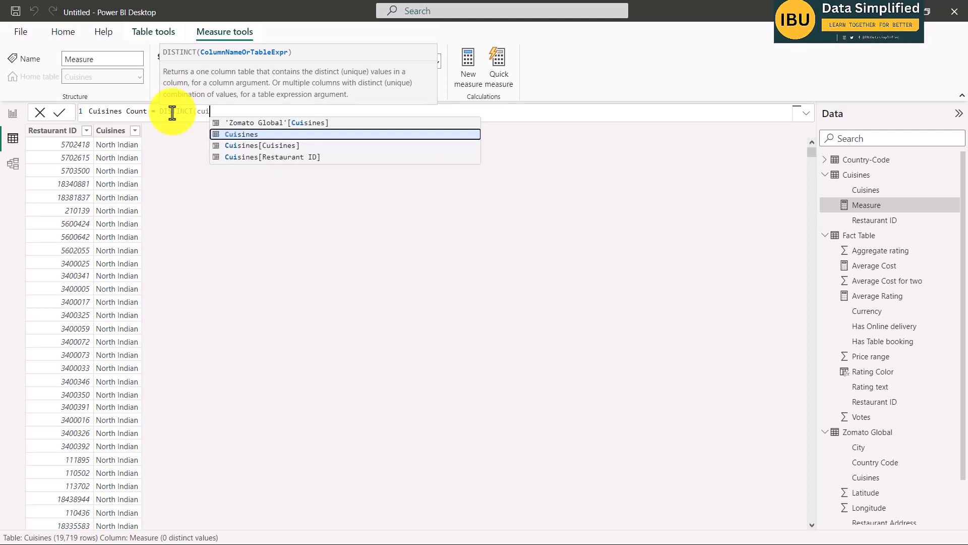
key(Down)
key(Tab)
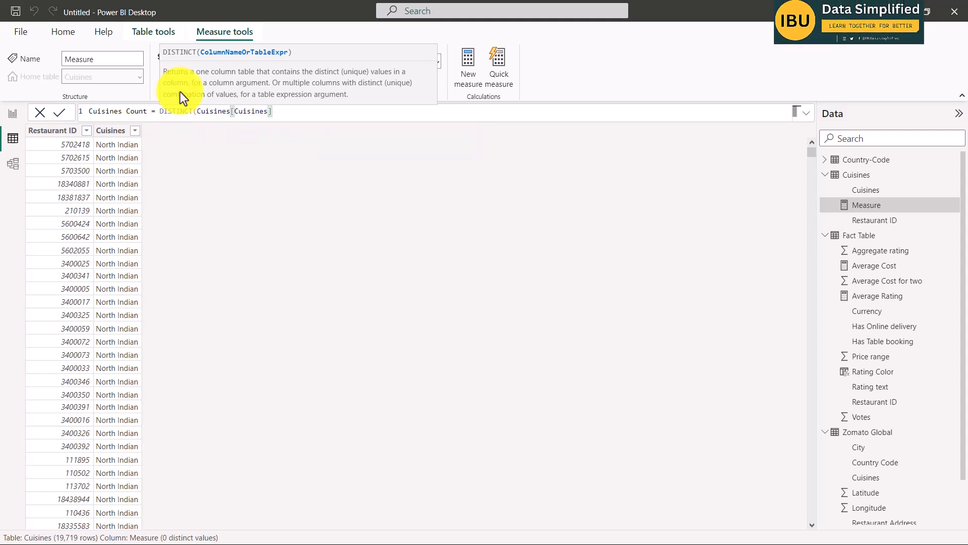
text())
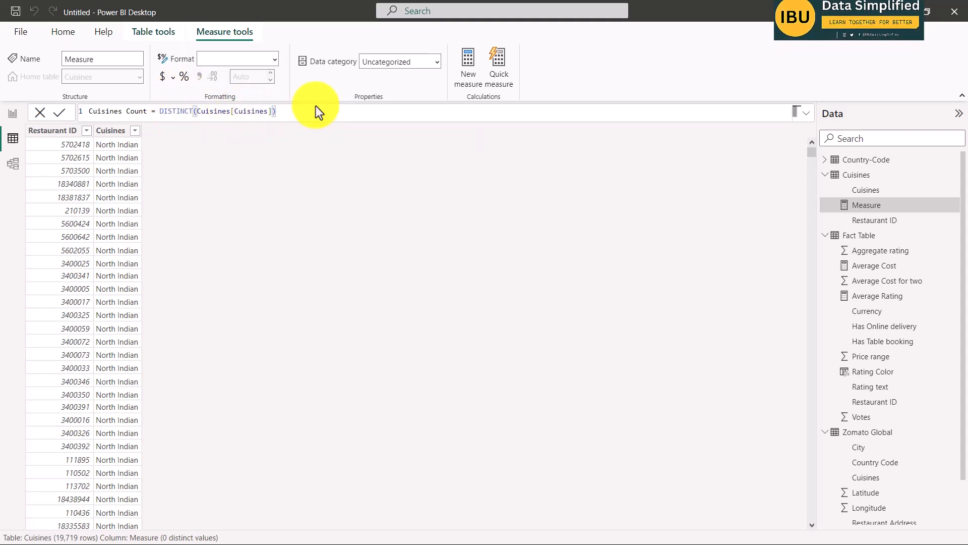
key(Return)
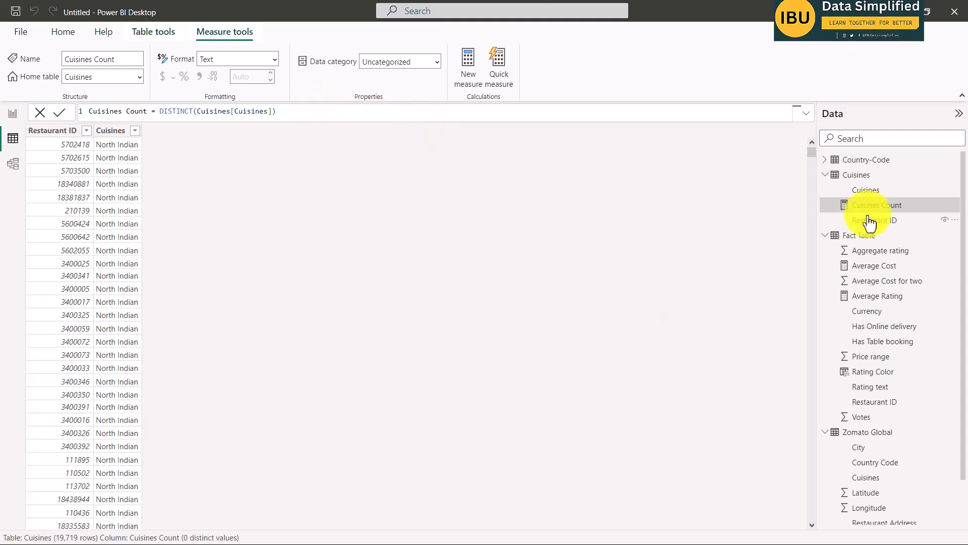
Switch to the Word brief and read task 3 on the Country Code table's Continent column, including its mapping note.
key(alt+Tab)
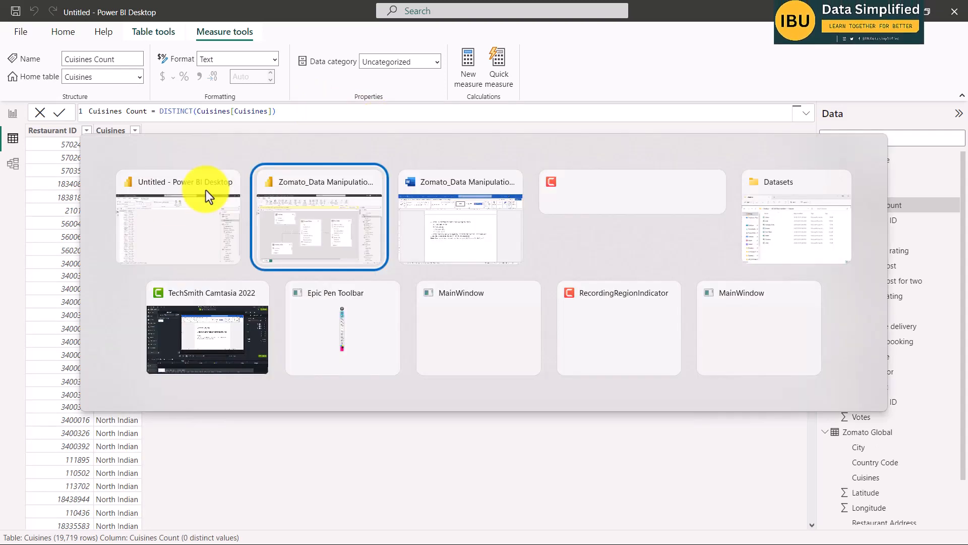
key(alt+Tab)
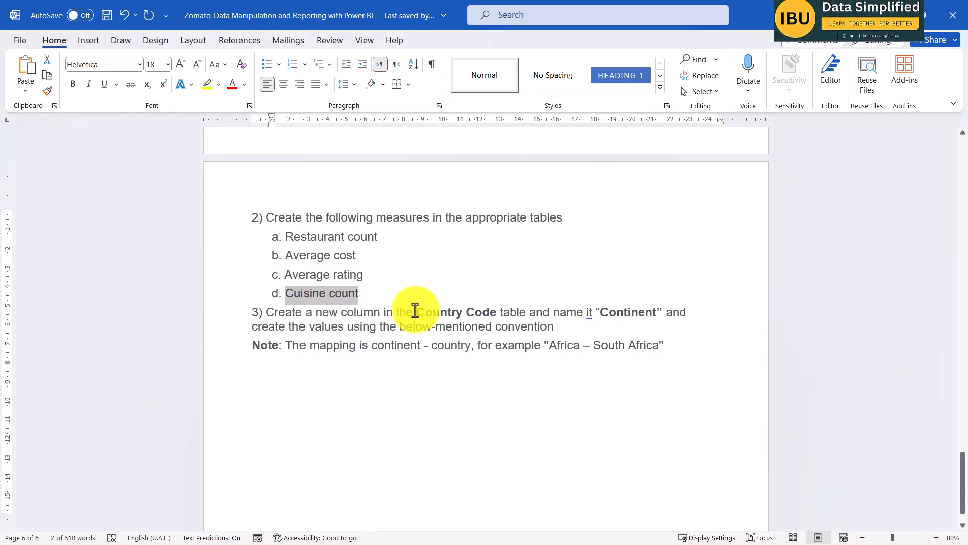
drag(415, 310, 541, 311)
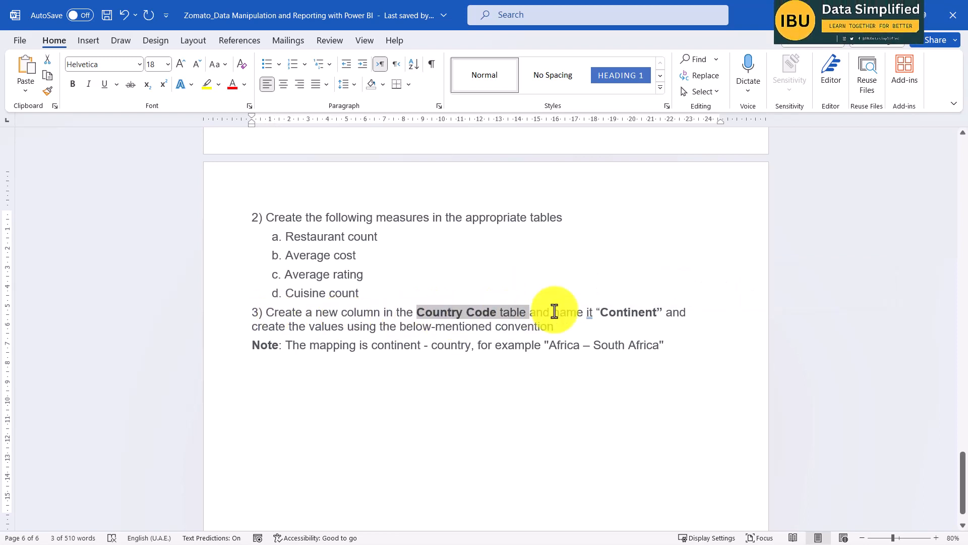
drag(657, 312, 600, 312)
key(ctrl+c)
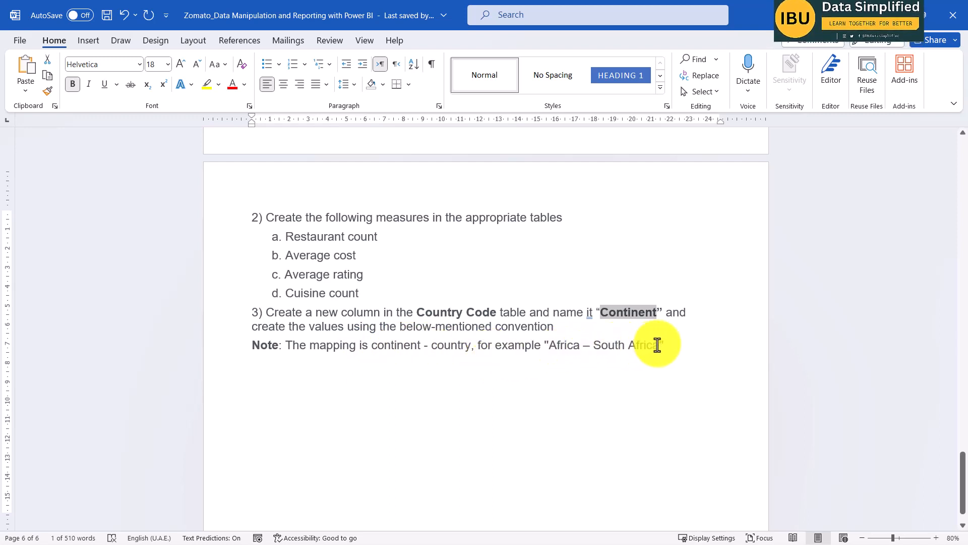
drag(655, 346, 600, 346)
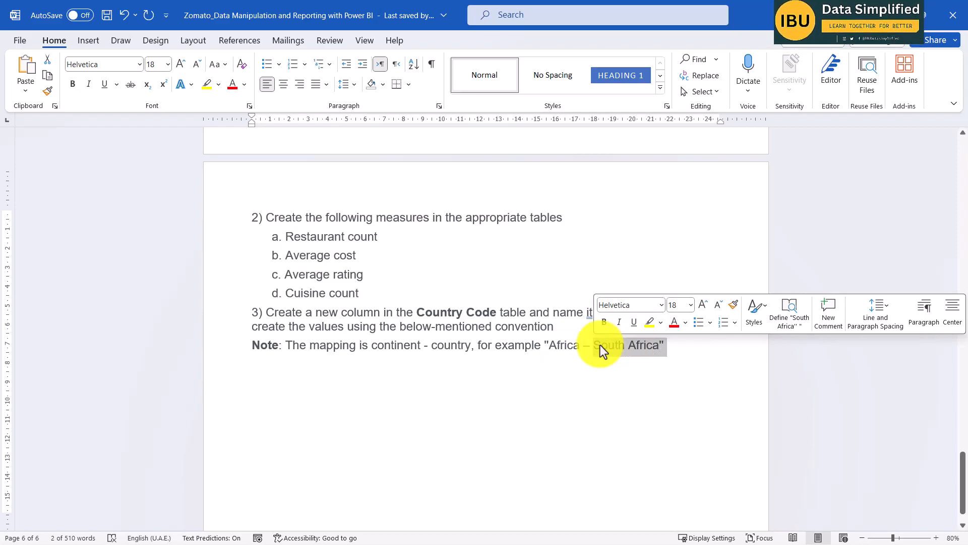
Return to Power BI and add a new calculated column to the Country-Code table, naming it Continent.
key(alt+Tab)
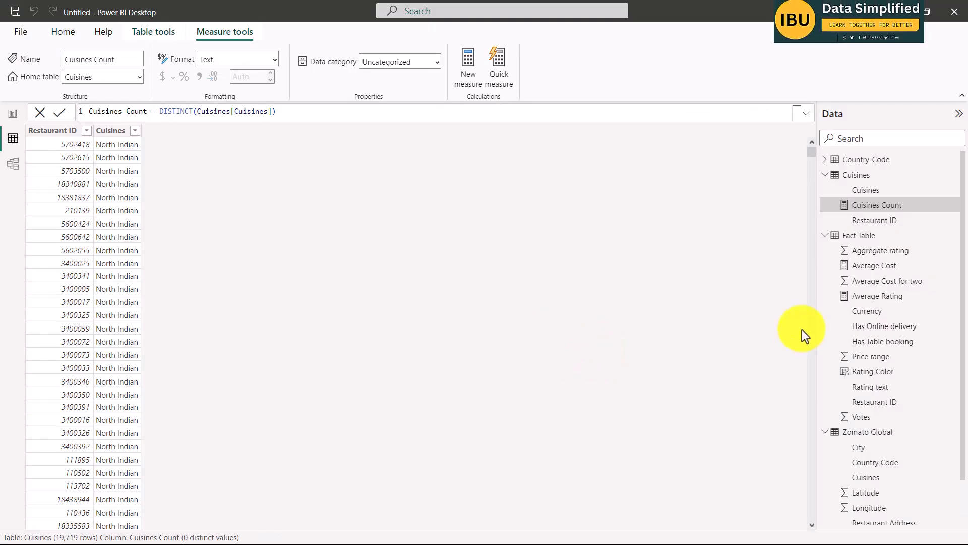
click(827, 159)
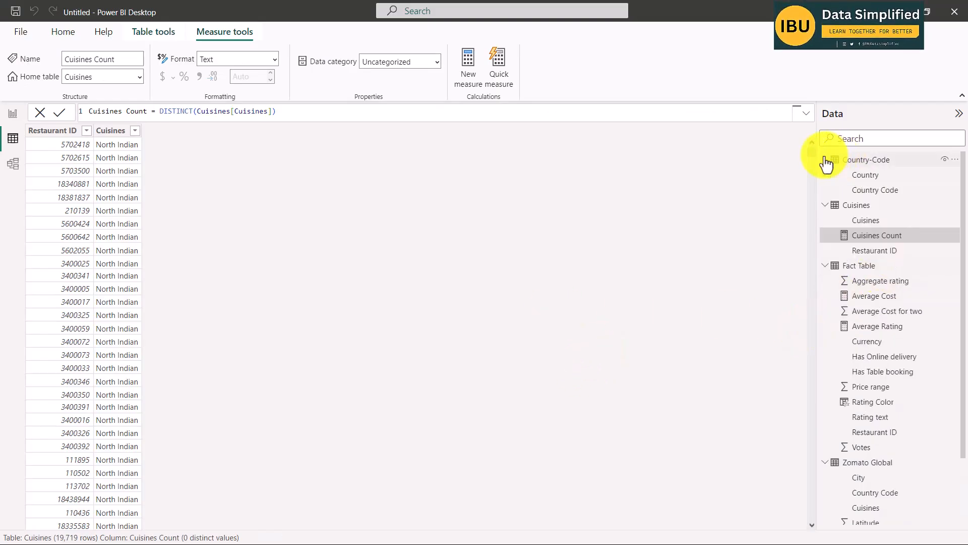
right_click(863, 160)
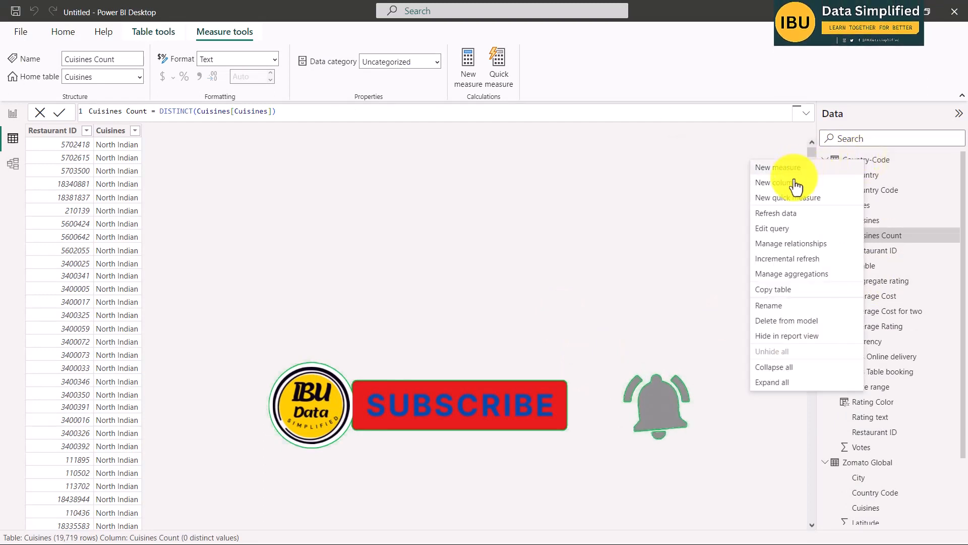
key(Escape)
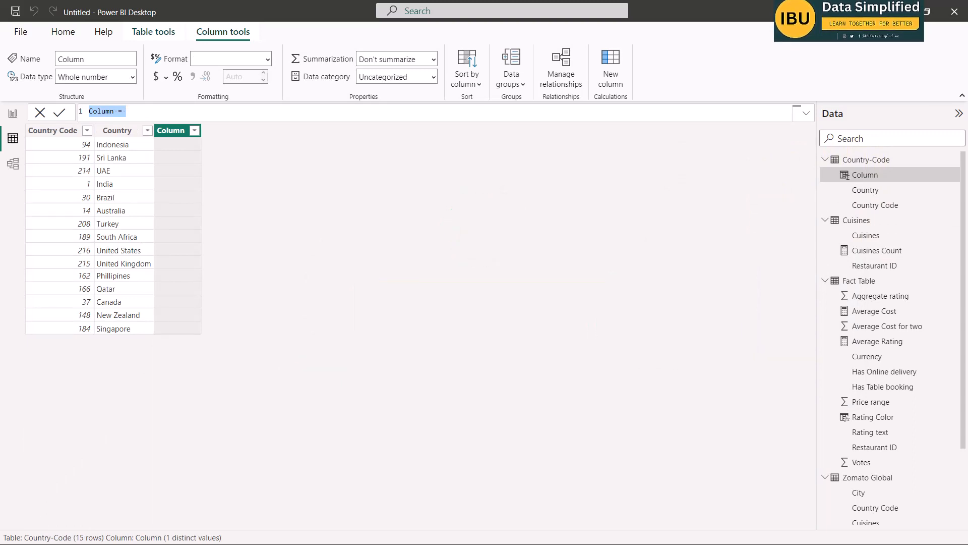
click(108, 109)
text(Continent)
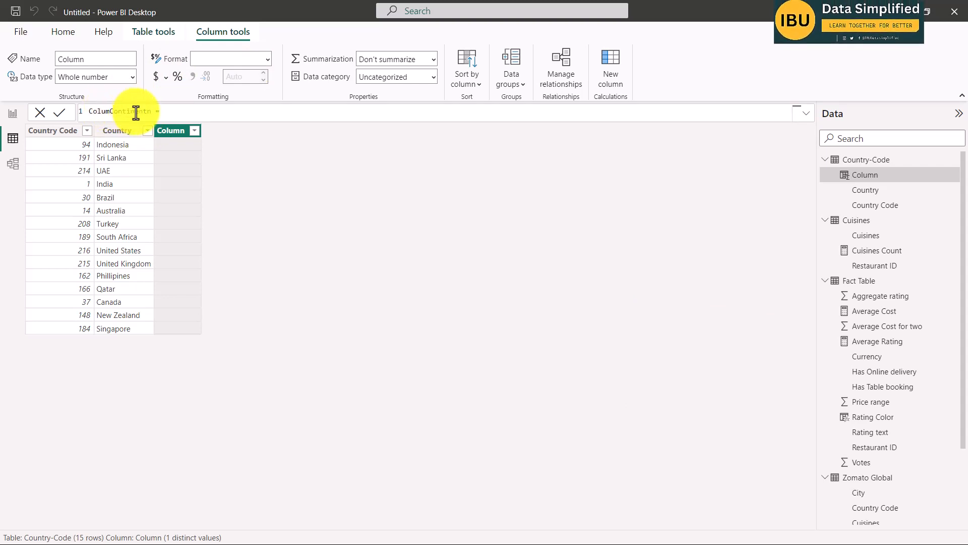
key(ctrl+a)
key(ctrl+v)
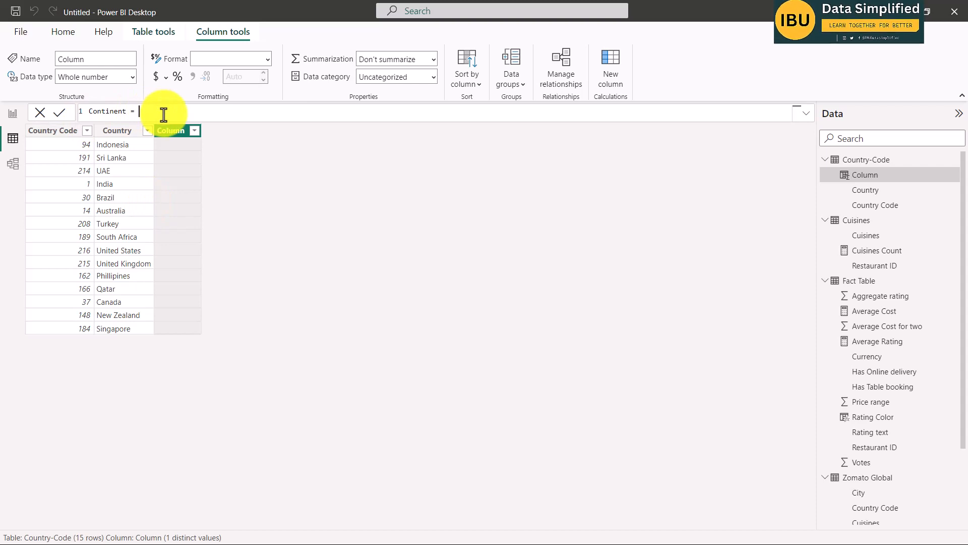
Begin the Continent formula with a SWITCH function that evaluates 'Country-Code'[Country Code].
text(swi)
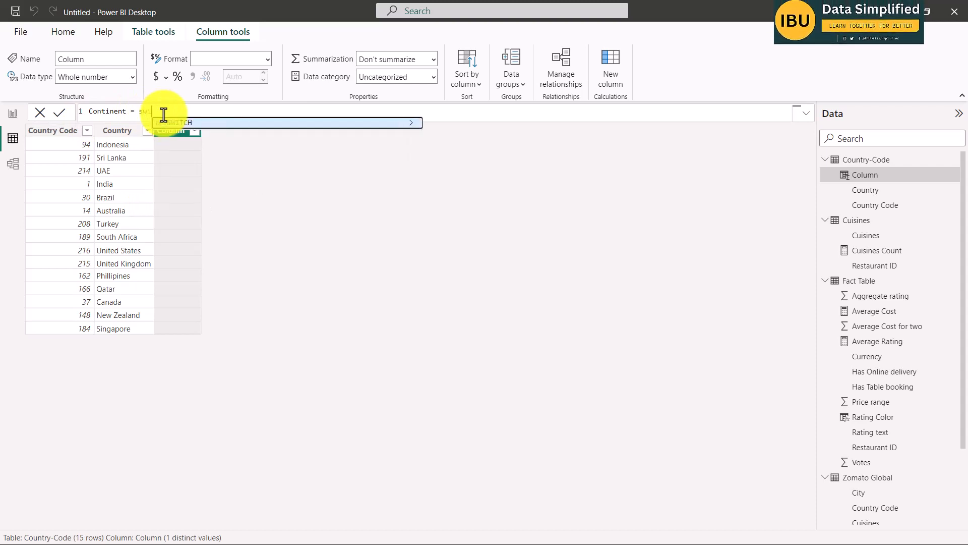
key(Tab)
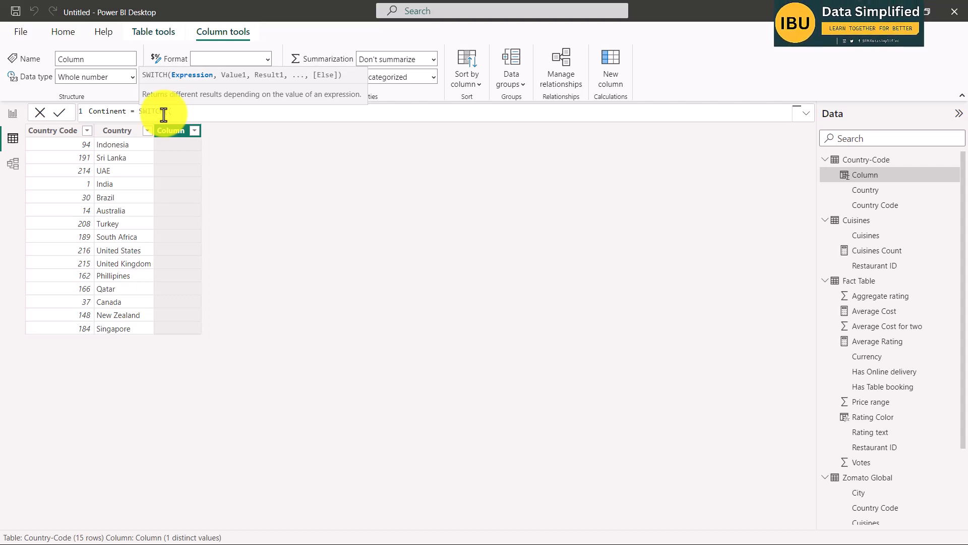
text(()
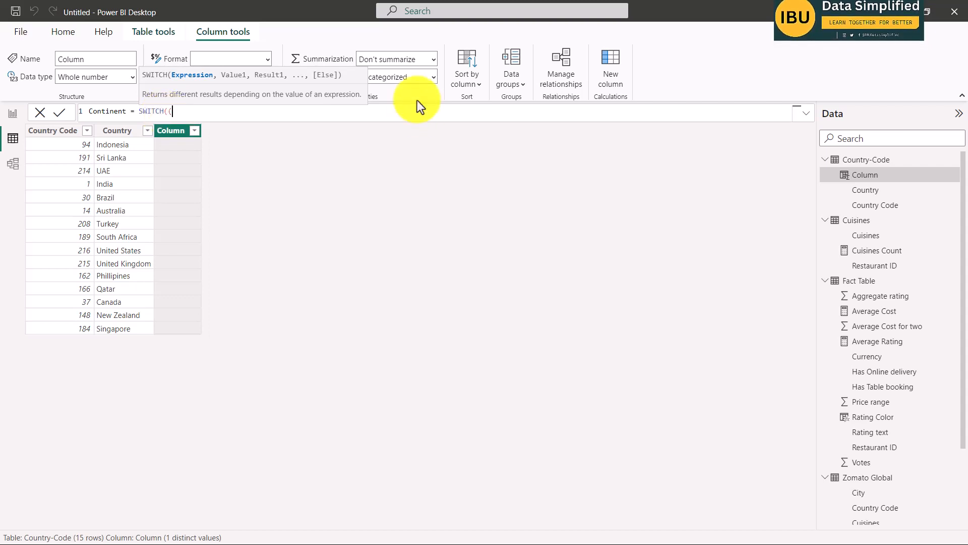
text(cou)
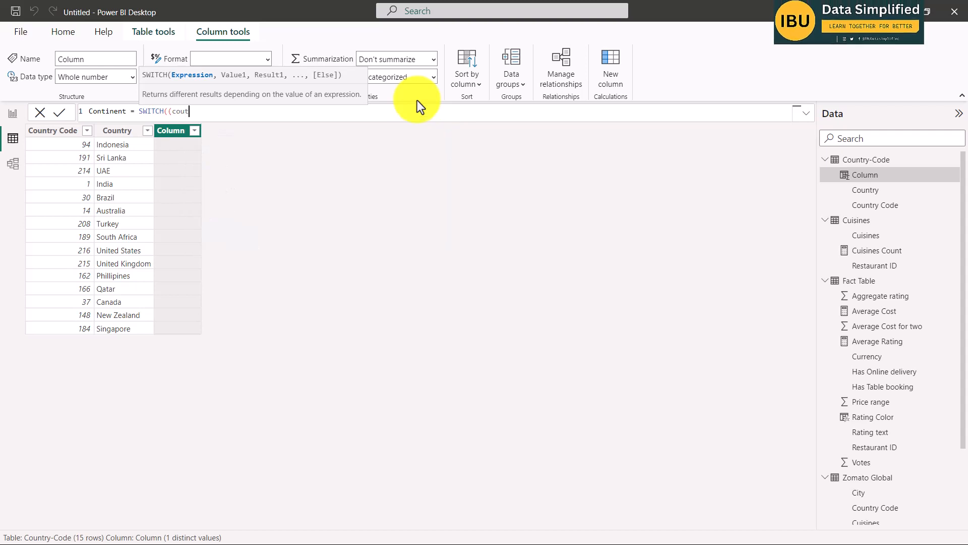
text(ntry)
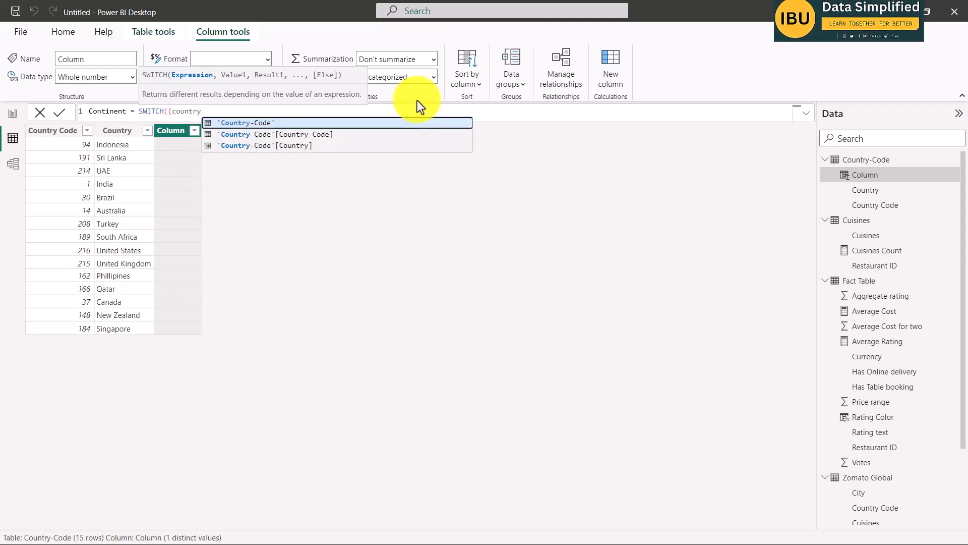
key(Down)
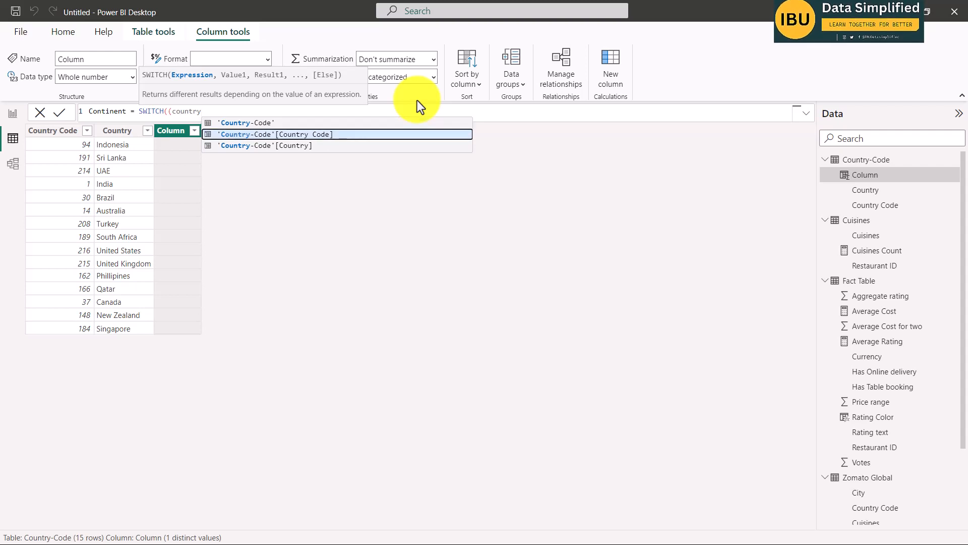
key(Tab)
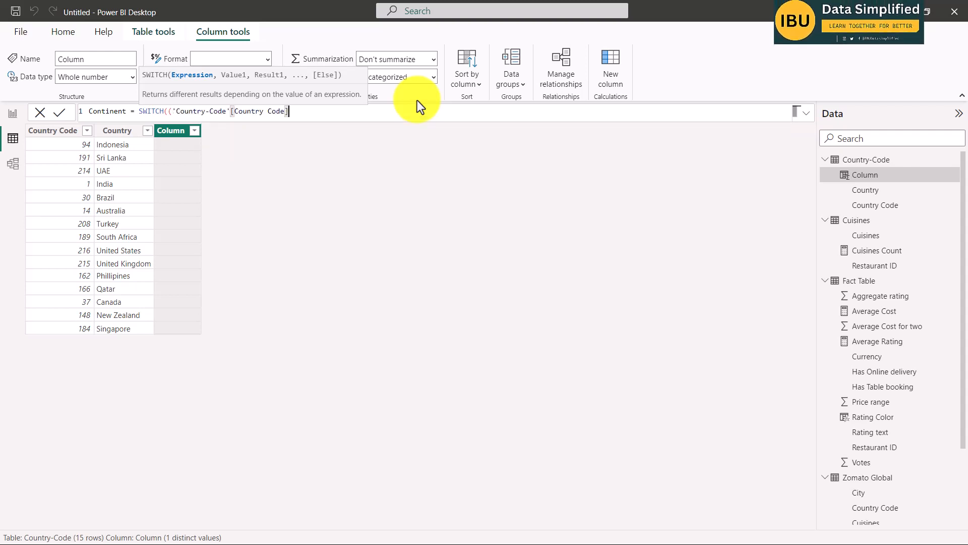
text(,)
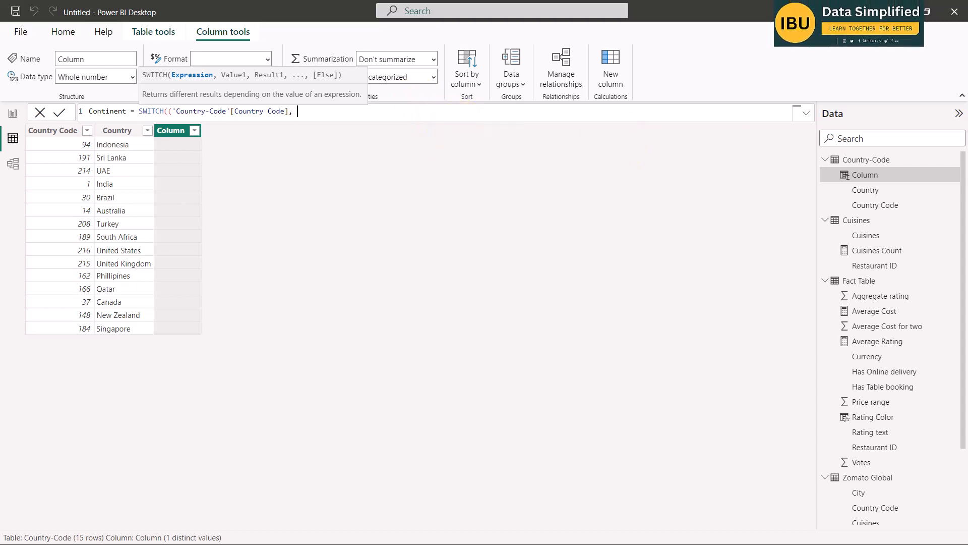
Map the SWITCH codes 189 to Africa, 215 to Europe, 37 and 216 to NAM, 30 to SAM, 14 and 148 to Oceania, otherwise Asia.
key(shift+Return)
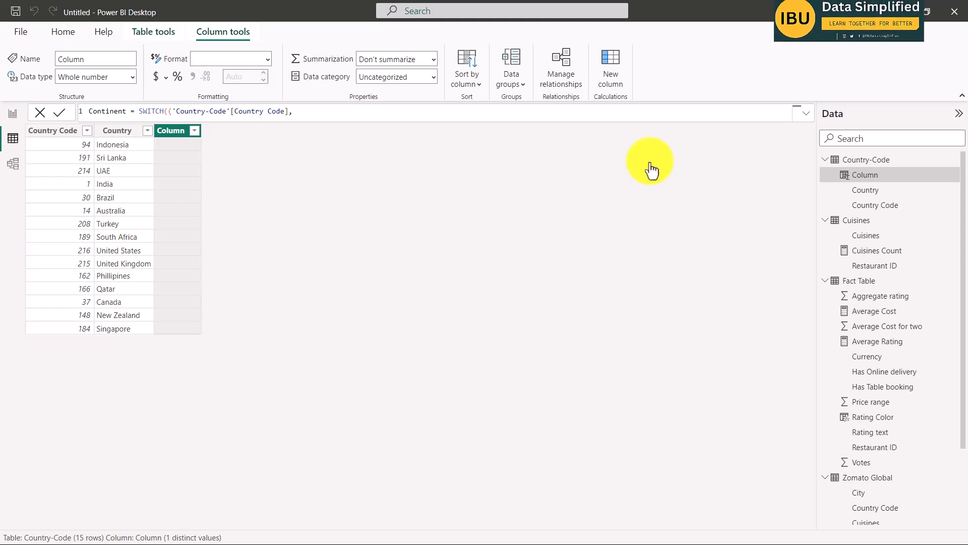
text(189,"Africa", 215,"Europe", 37,"NAM", 216,"NAM", 30,"SAM", 14,"Oceania", 148,"Oceania", "Asia"))
click(303, 120)
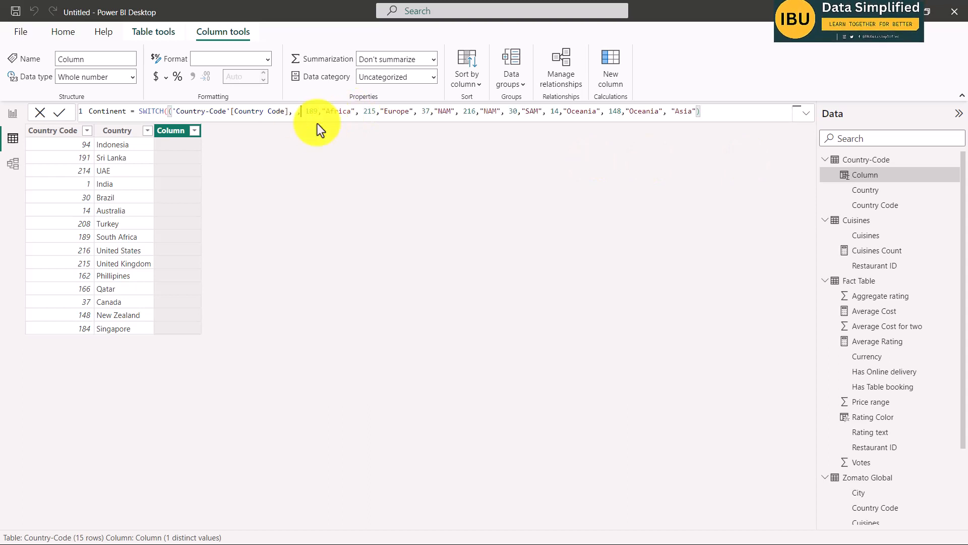
key(BackSpace)
key(BackSpace)
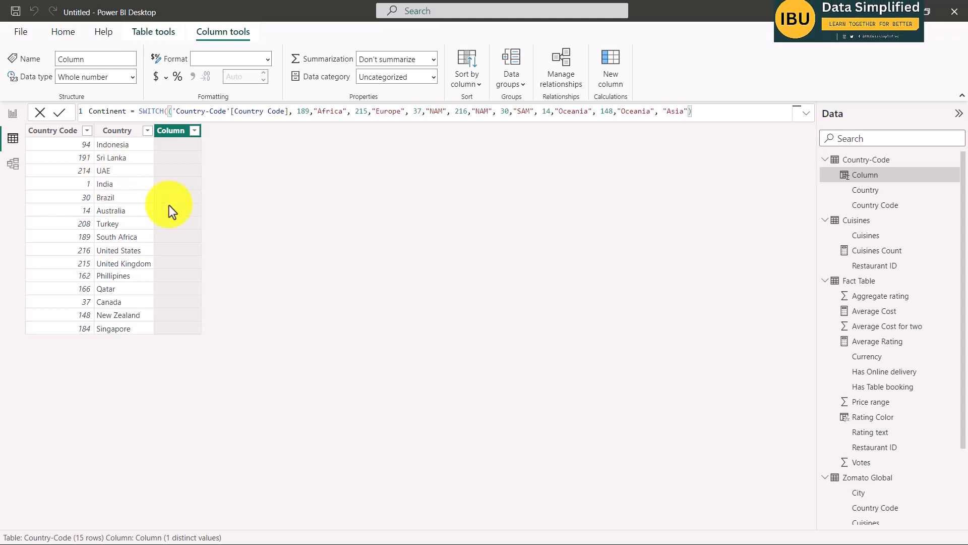
Remove the extra opening parenthesis after SWITCH and commit the Continent column formula.
click(712, 111)
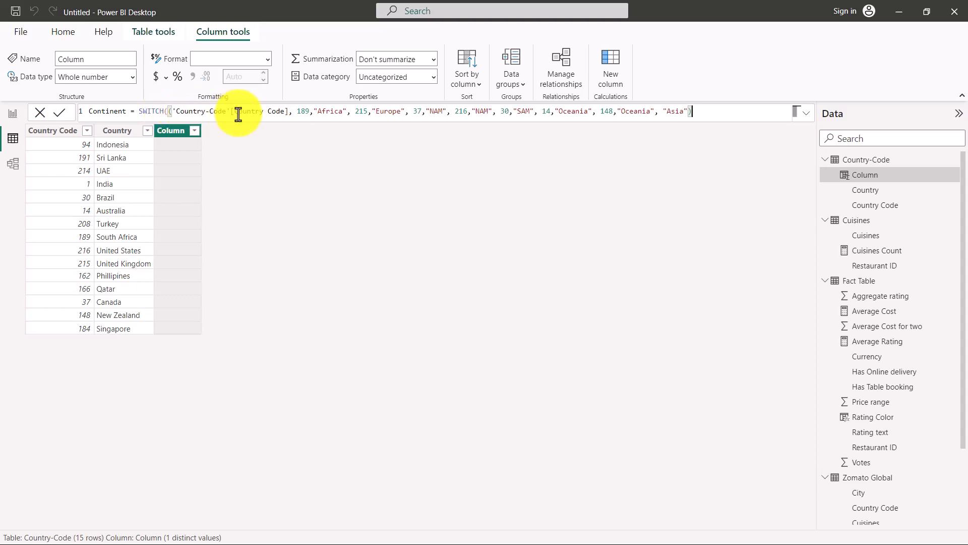
double_click(165, 111)
click(168, 112)
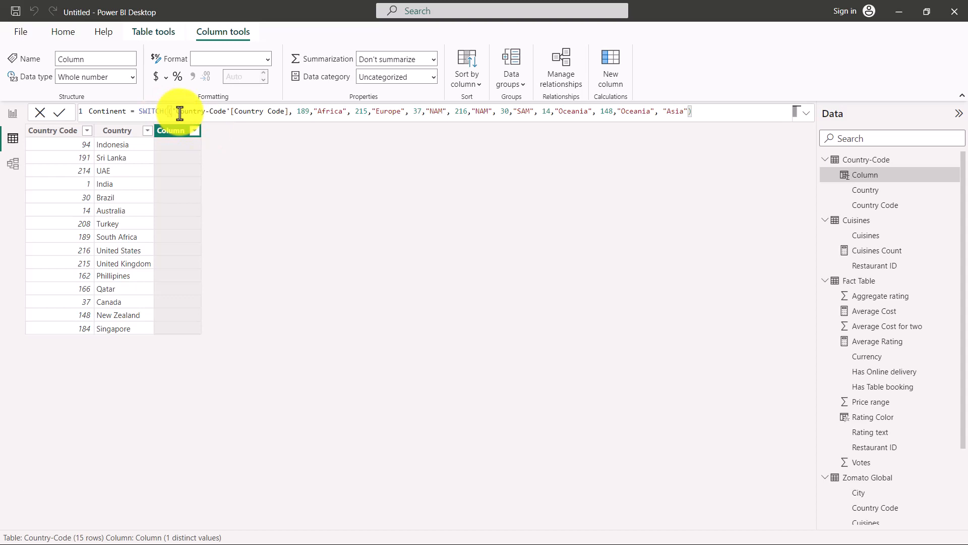
key(Delete)
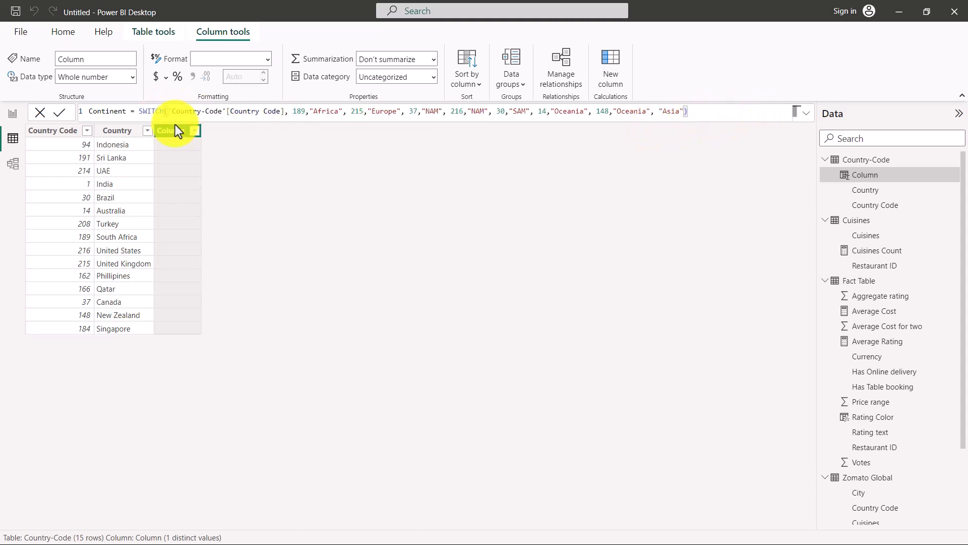
click(63, 113)
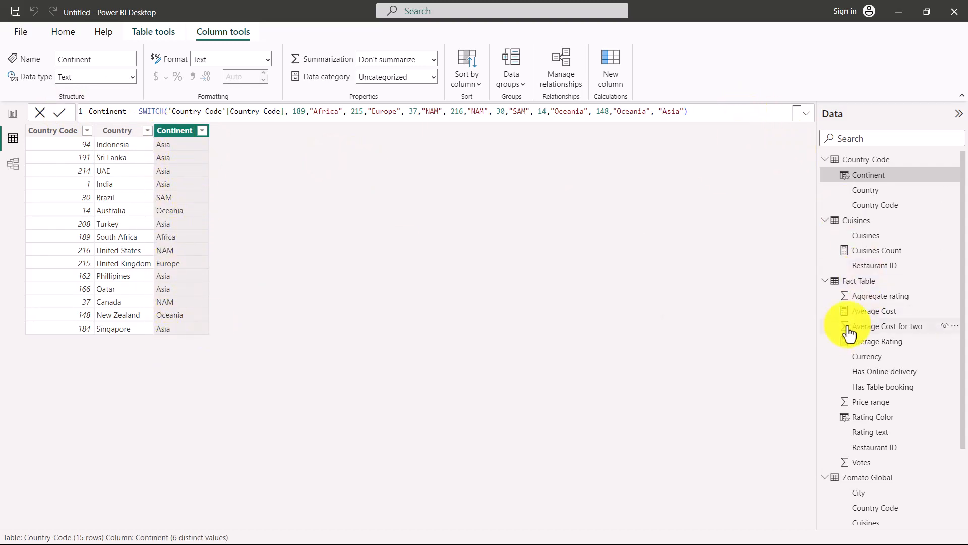
Switch to the Word brief and review the objectives, project description, report requirements and aim.
key(alt+Tab)
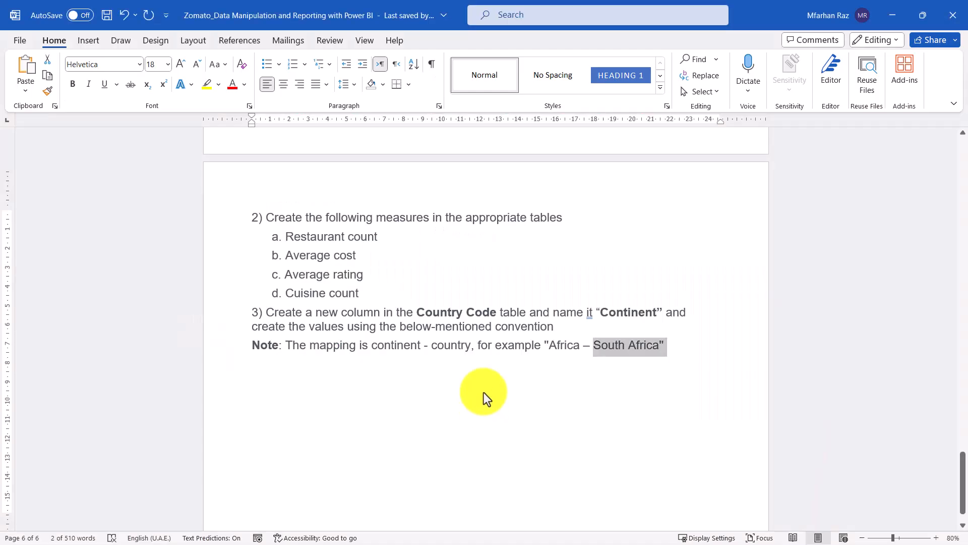
click(547, 322)
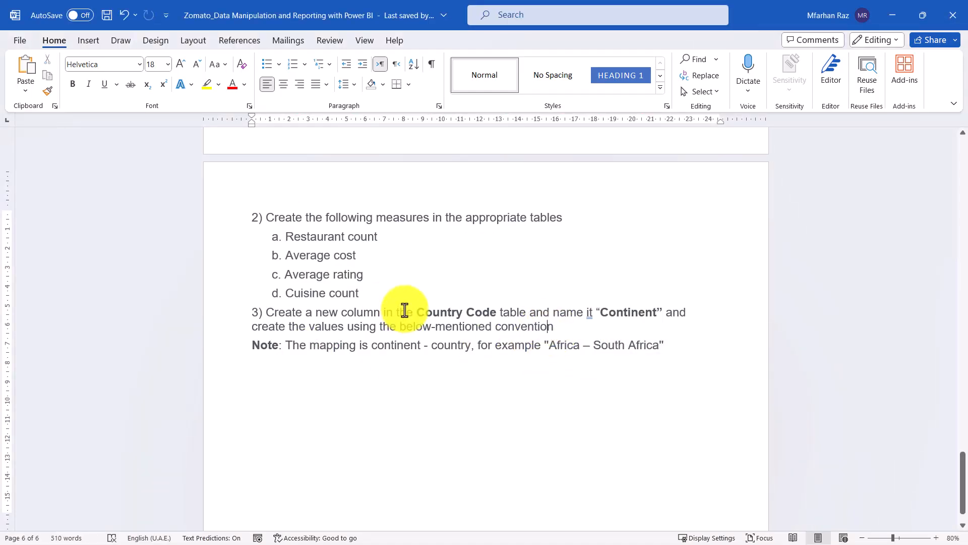
scroll(423, 302, up, 3)
scroll(431, 293, up, 12)
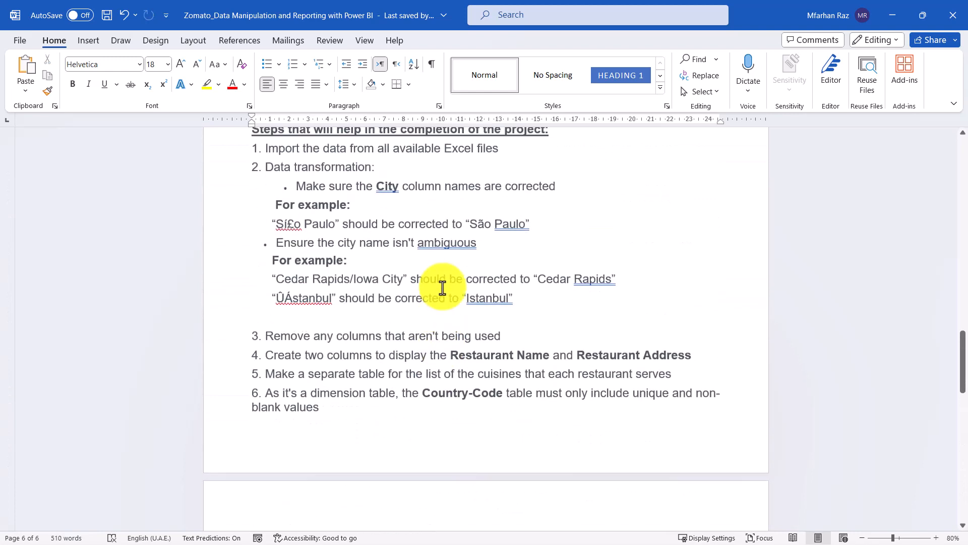
scroll(445, 283, up, 15)
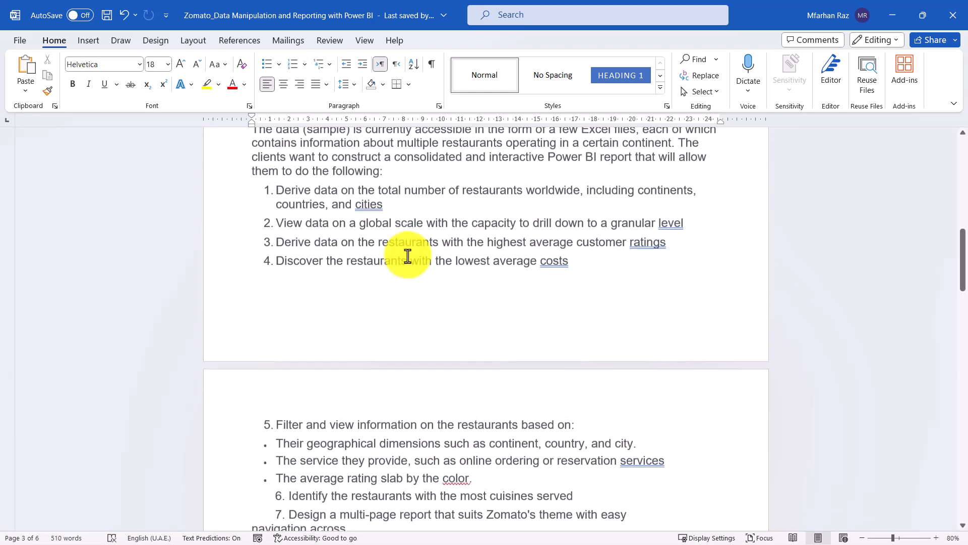
scroll(436, 246, up, 8)
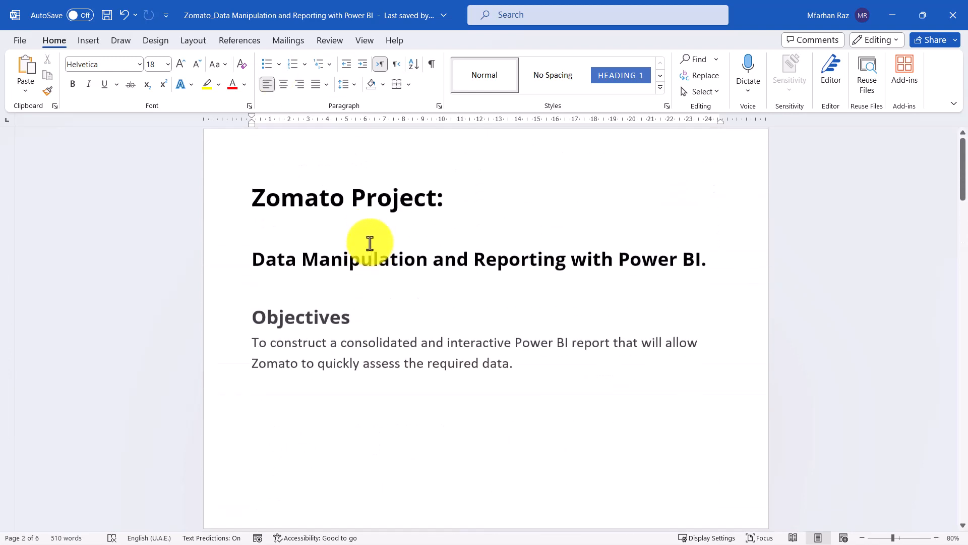
scroll(479, 234, down, 10)
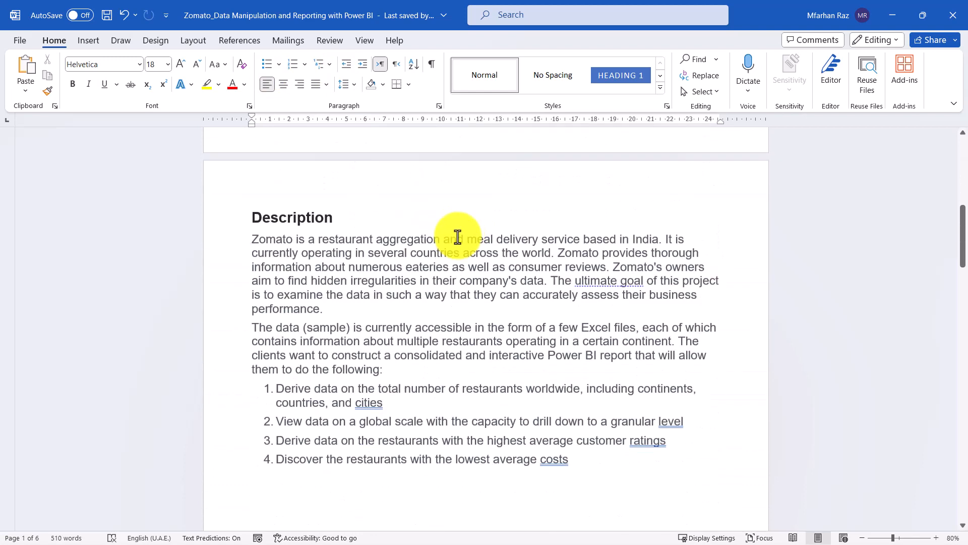
scroll(456, 250, down, 1)
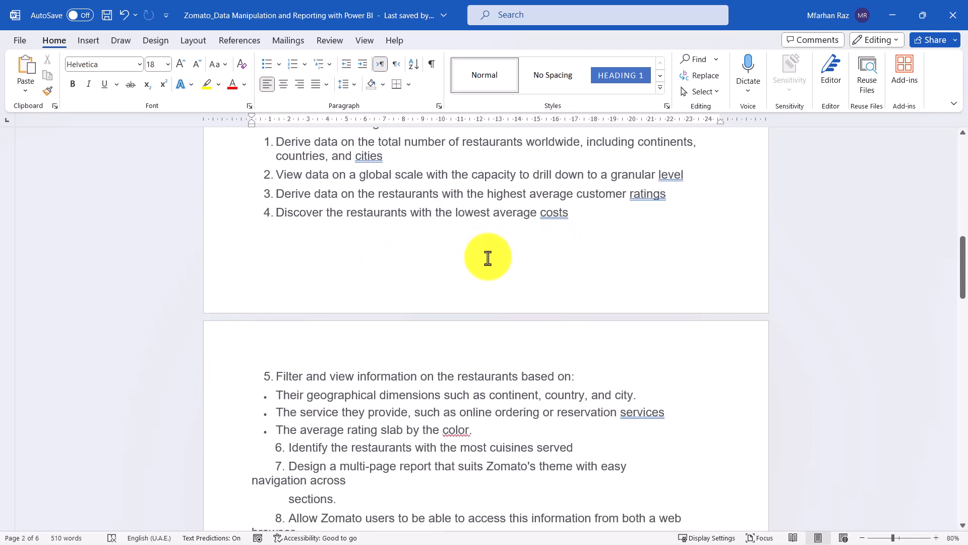
scroll(488, 258, down, 4)
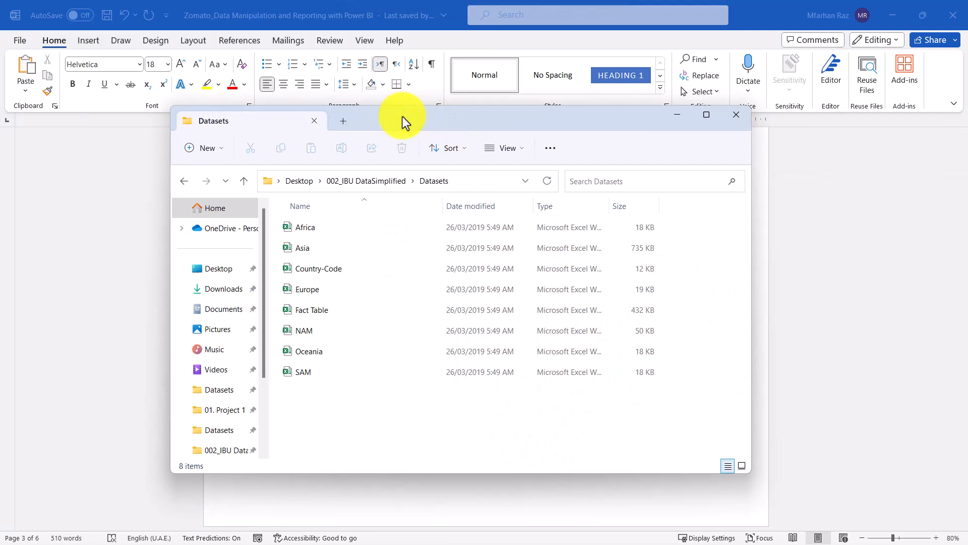
Look over all the source workbooks in the Datasets folder and return to Power BI's report view.
drag(402, 117, 380, 103)
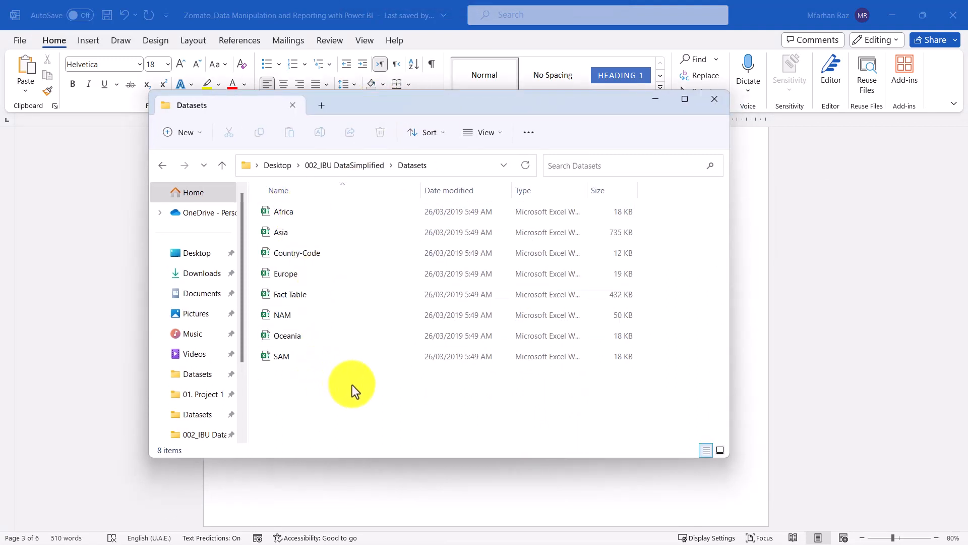
drag(339, 407, 282, 207)
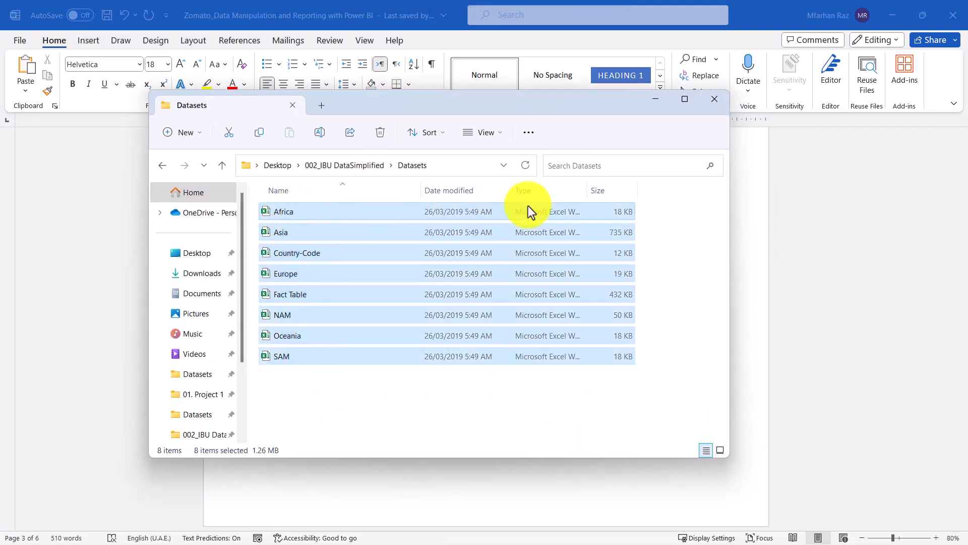
click(651, 99)
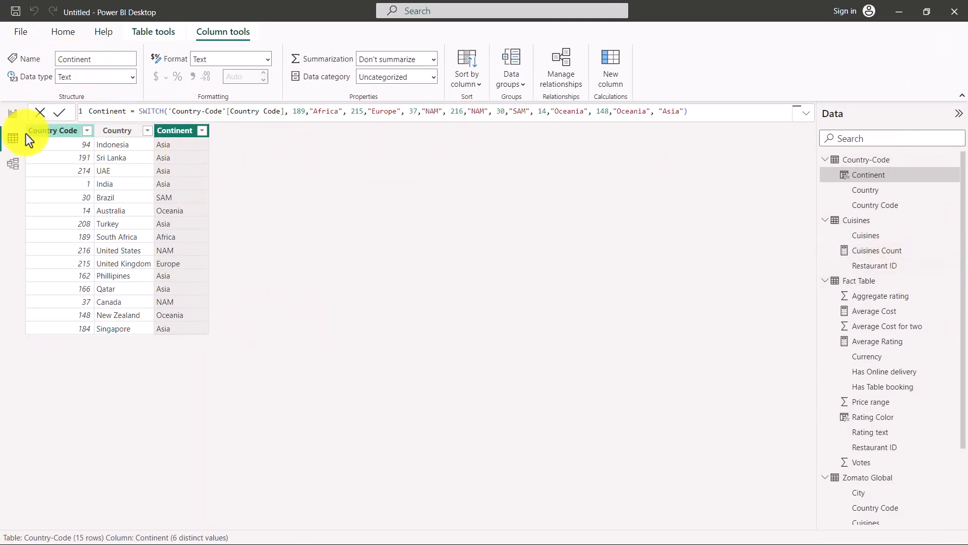
click(13, 113)
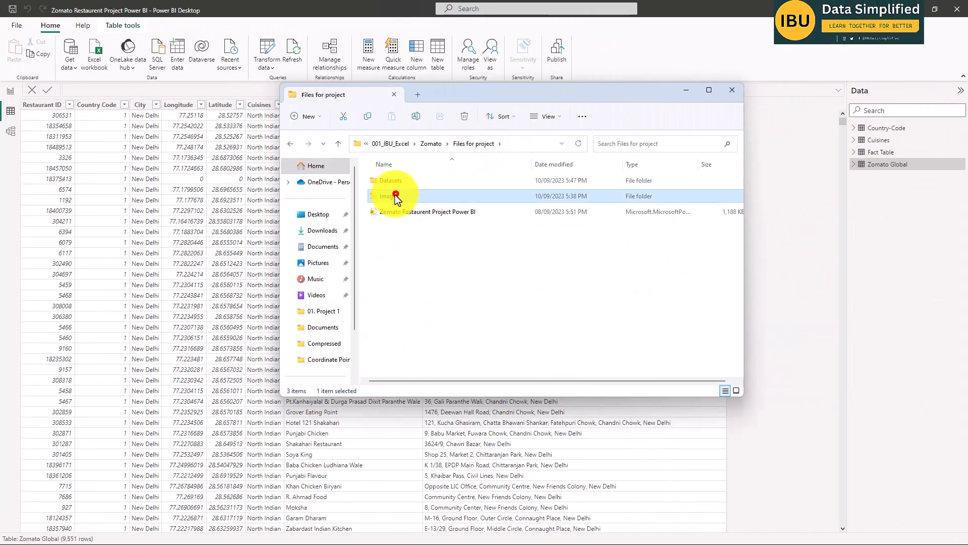
Open the Images folder among the project files, examine the pictures supplied for the report and put the window away.
double_click(396, 193)
drag(635, 252, 406, 200)
click(403, 237)
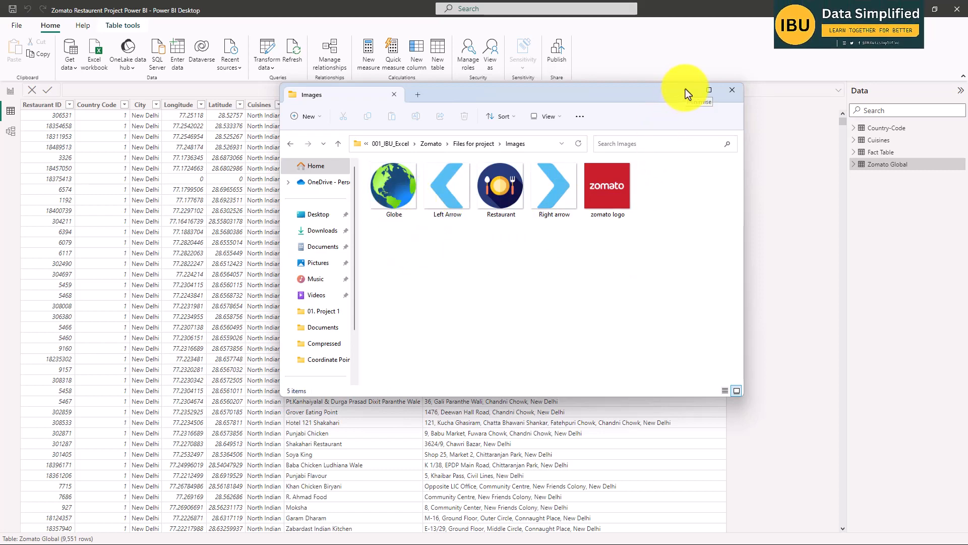
drag(640, 90, 0, 202)
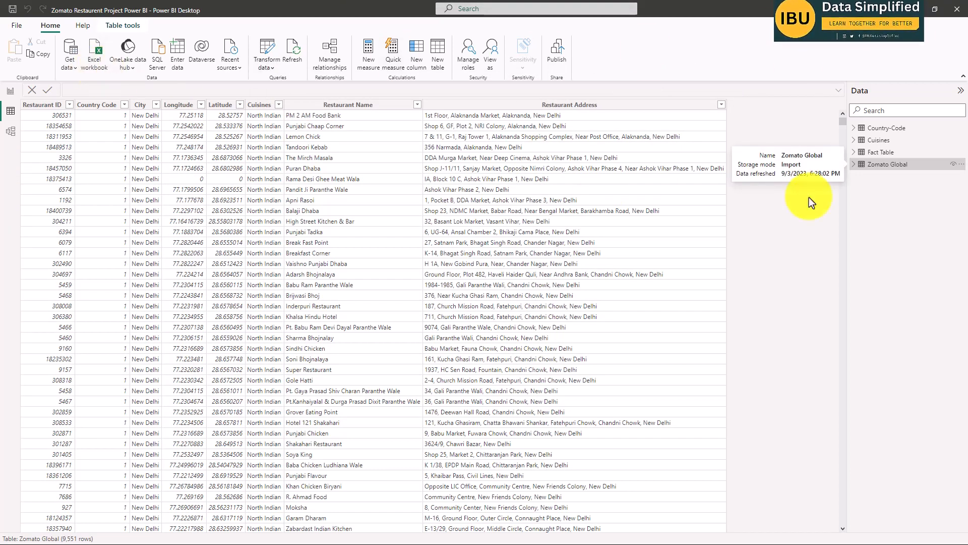
Add a card visual to the blank Page 3 of the report, showing the Total Restaurant measure from Zomato Global.
click(10, 92)
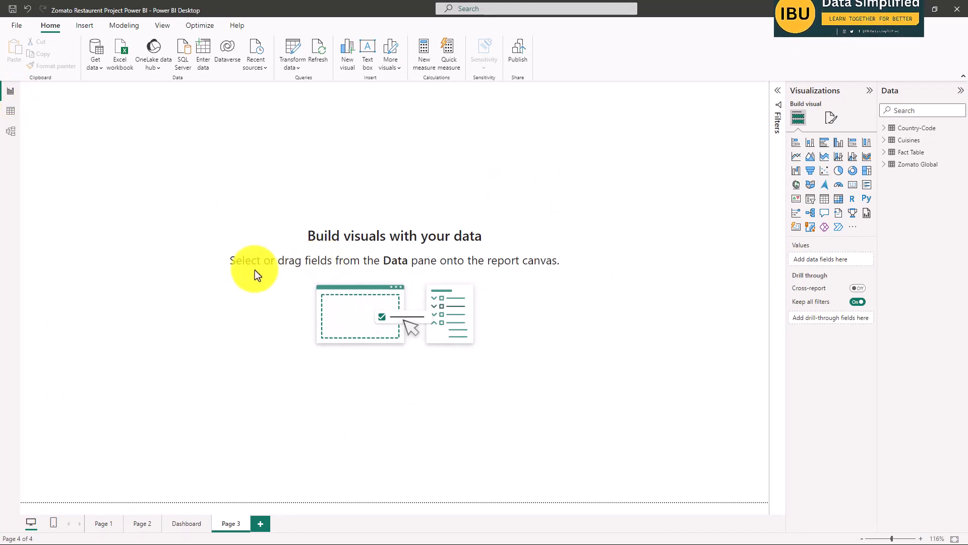
click(620, 177)
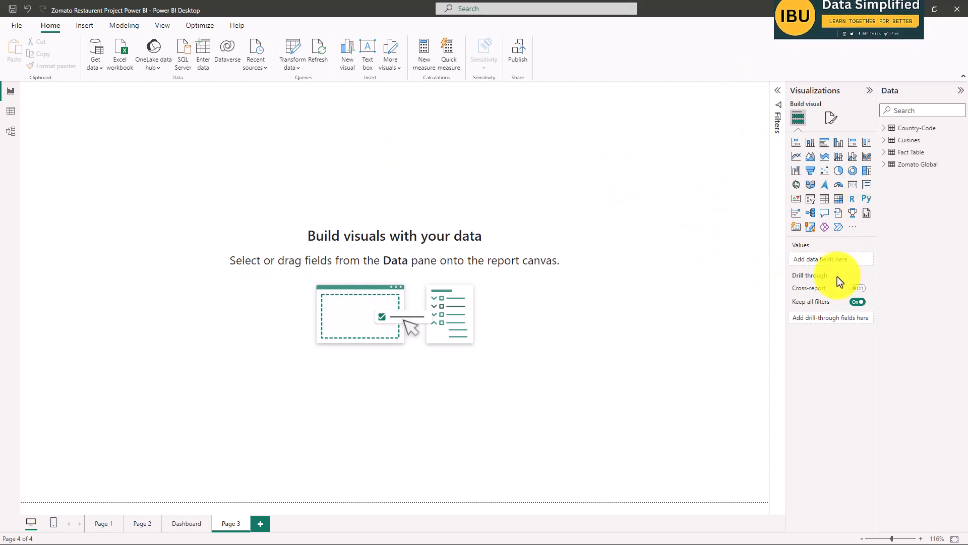
click(853, 185)
drag(114, 98, 319, 172)
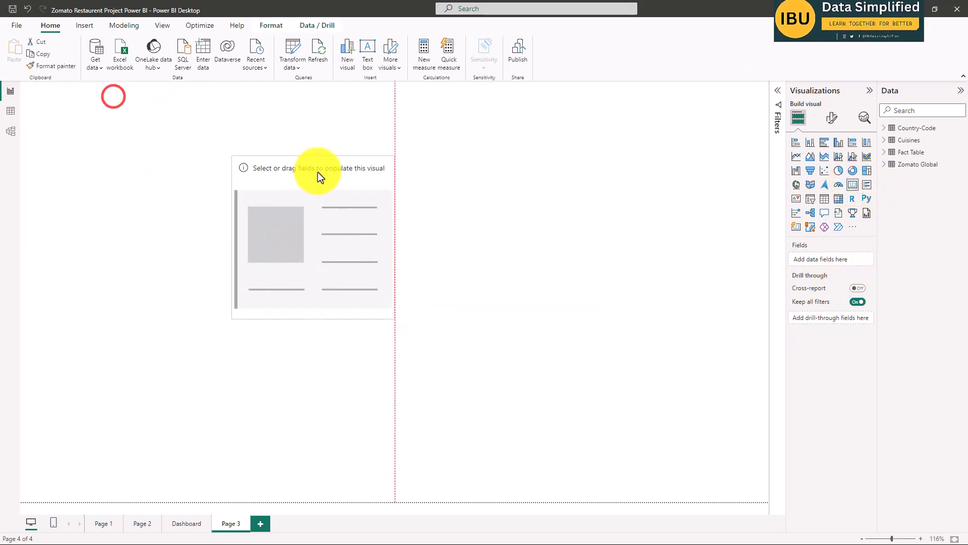
click(886, 165)
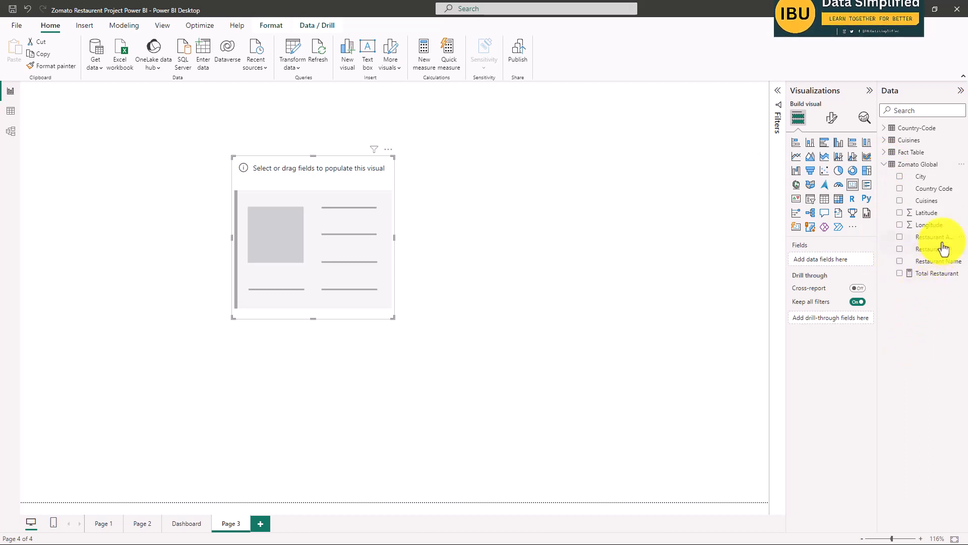
click(900, 273)
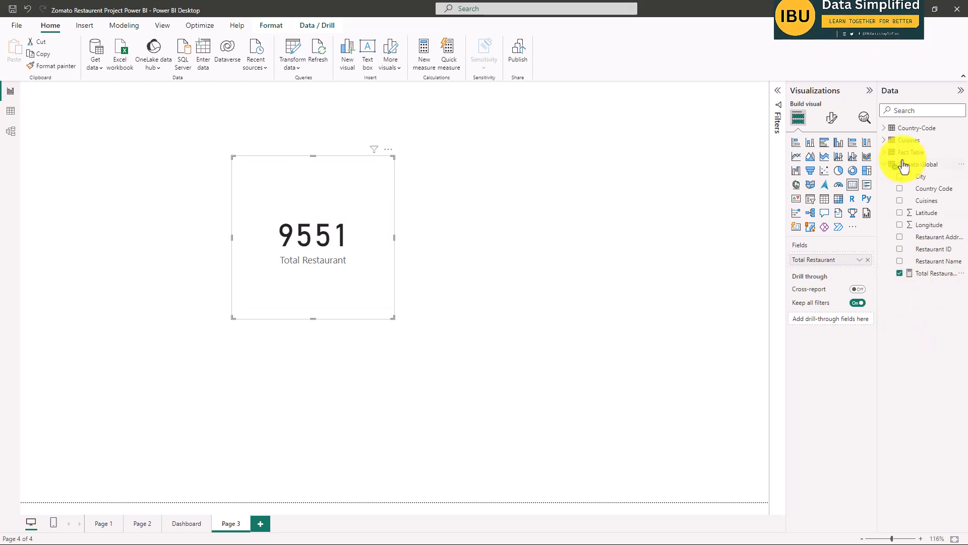
Expand the fields of the Country-Code, Cuisines and Fact Table tables and widen the field list to show full names.
click(885, 128)
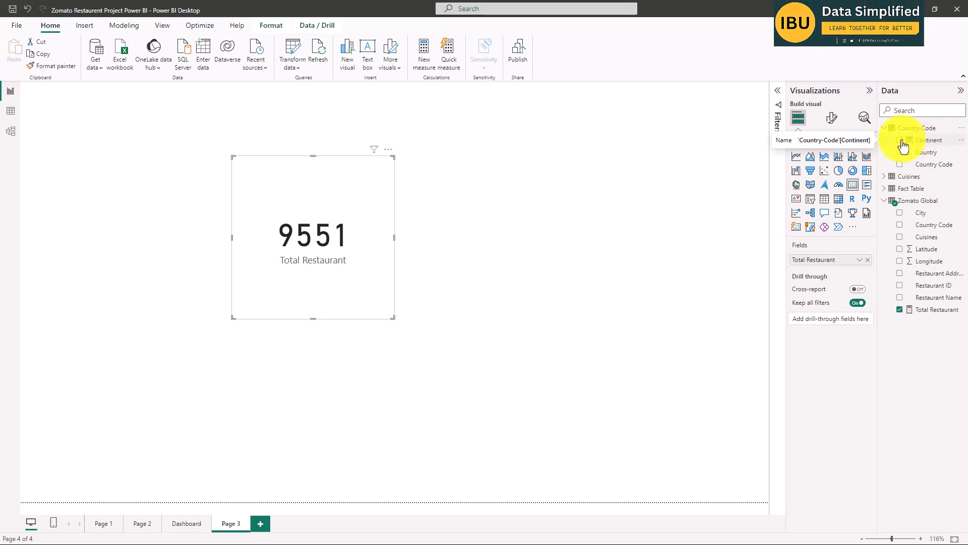
click(885, 176)
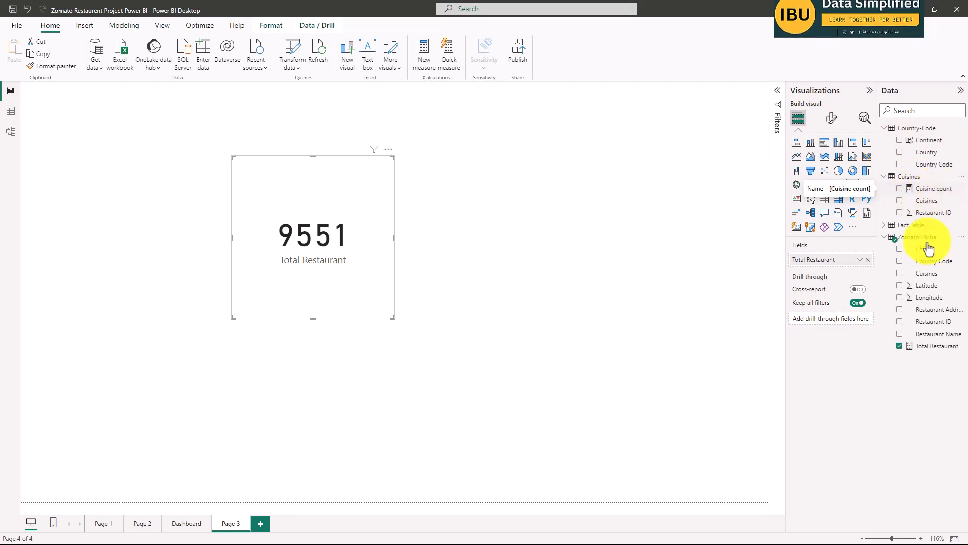
drag(876, 237, 841, 237)
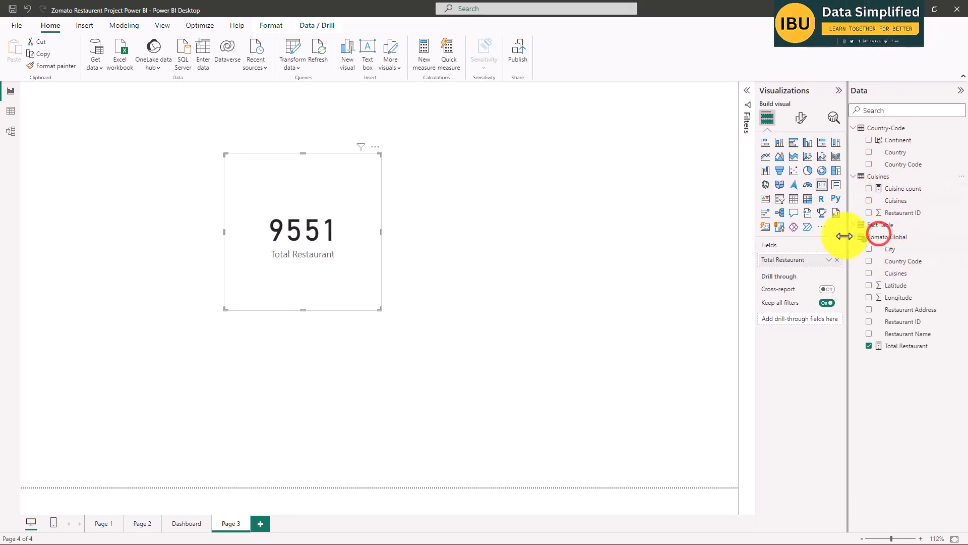
click(847, 224)
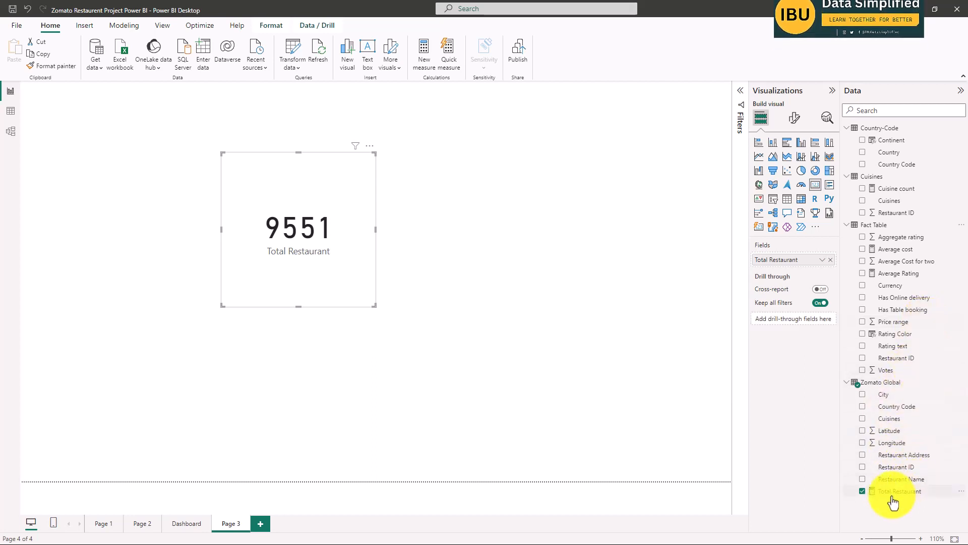
Shrink the Total Restaurant card to a compact rectangle and place it in the page's upper-left area.
click(482, 270)
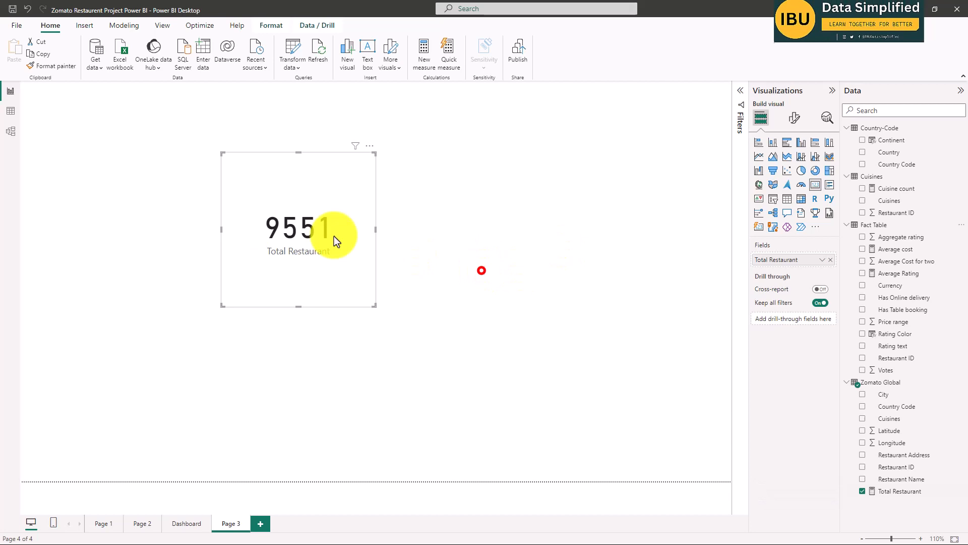
click(298, 195)
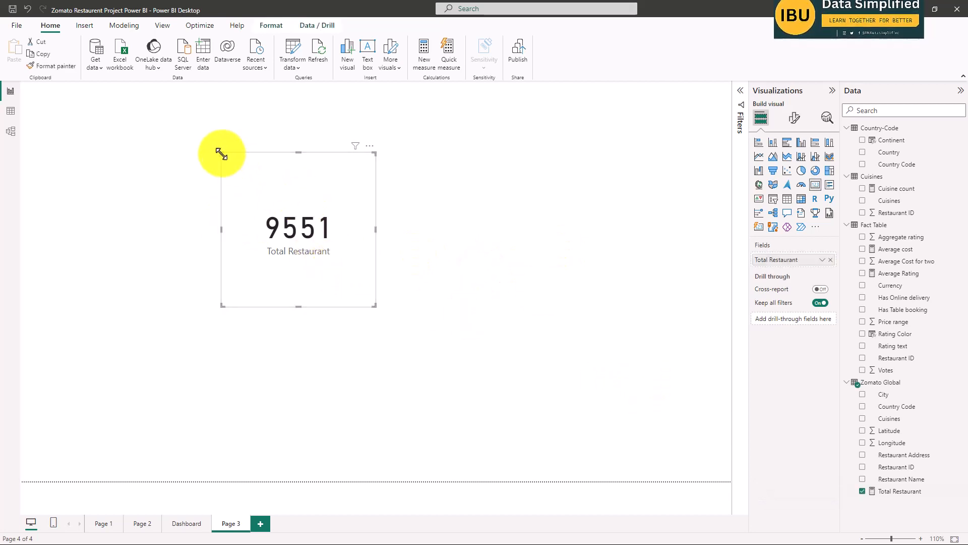
mouse_move(222, 153)
mouse_down()
mouse_move(253, 237)
mouse_move(235, 177)
mouse_move(206, 162)
mouse_up()
click(402, 256)
click(203, 181)
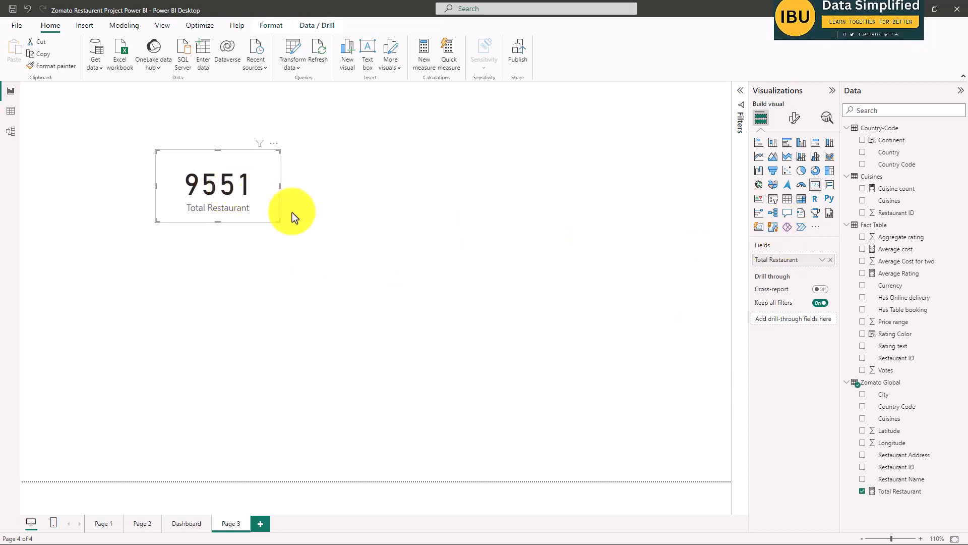
Duplicate the Total Restaurant card and place the copy to the right of the original.
key(ctrl+c)
click(334, 212)
key(ctrl+v)
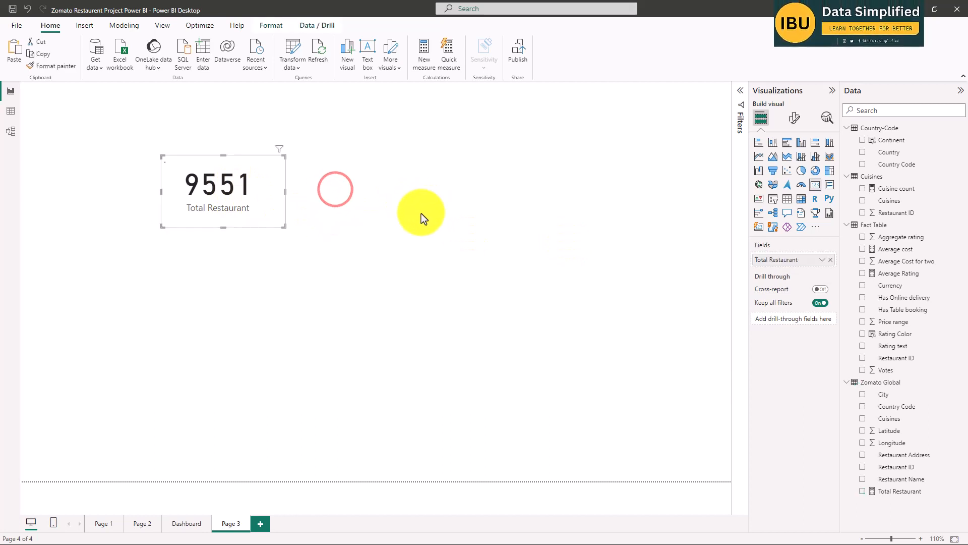
drag(237, 189, 399, 192)
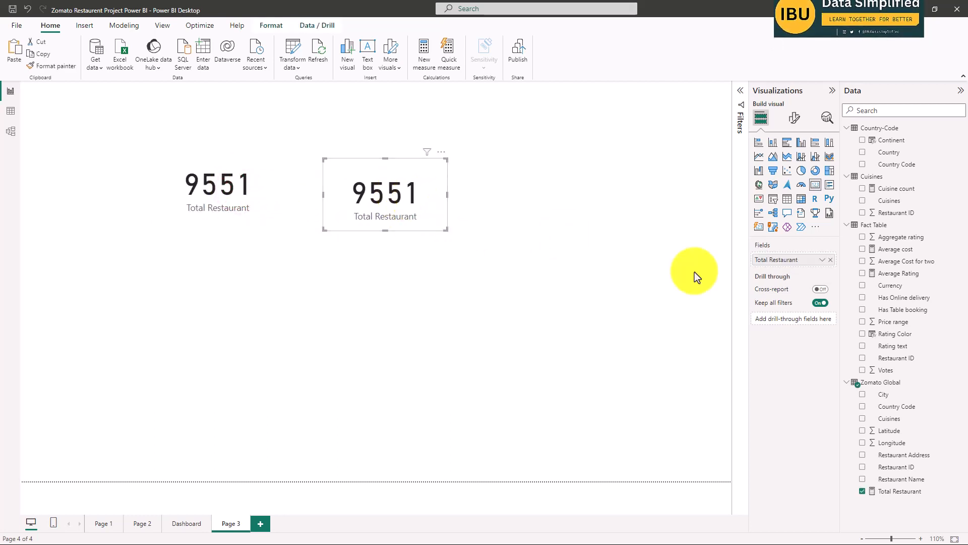
Replace the Total Restaurant measure on the duplicated card with the Average cost measure from Fact Table.
click(862, 491)
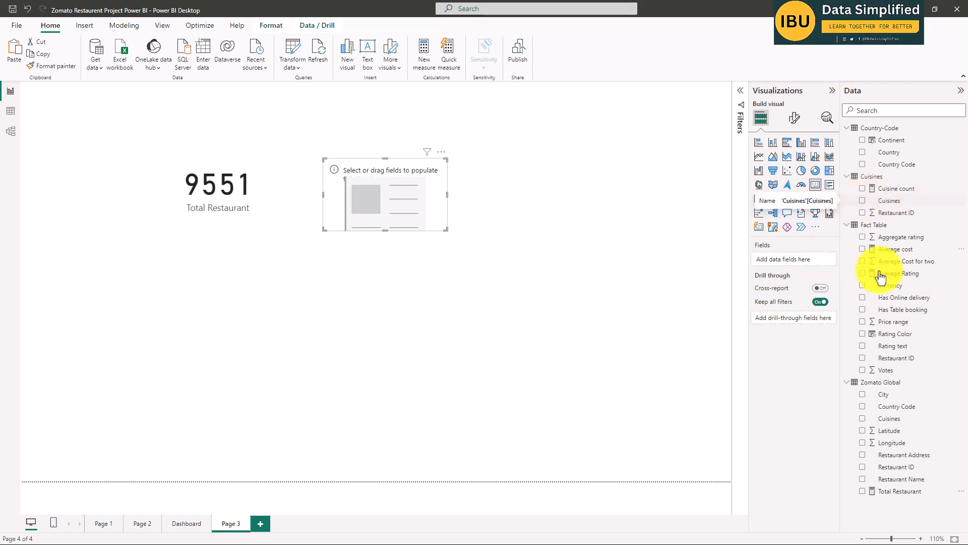
click(862, 419)
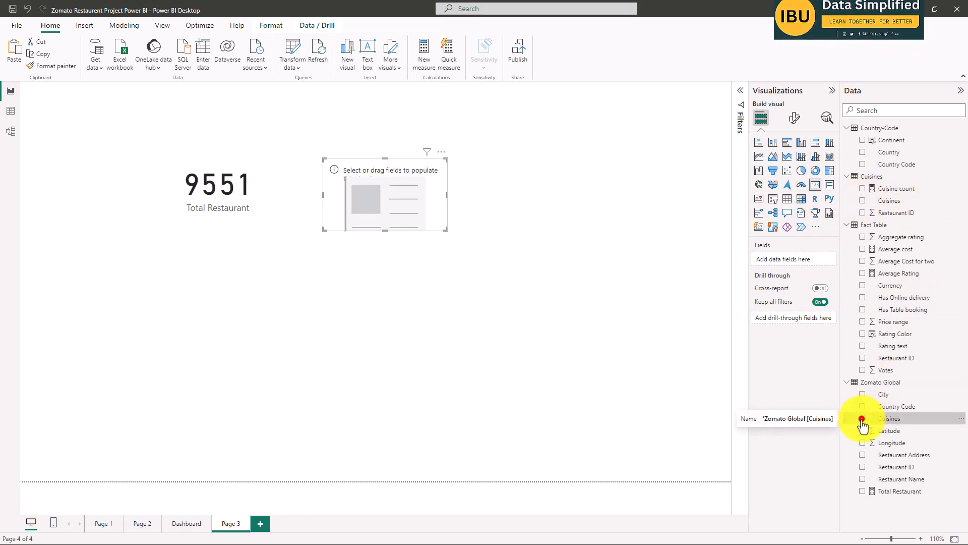
click(862, 419)
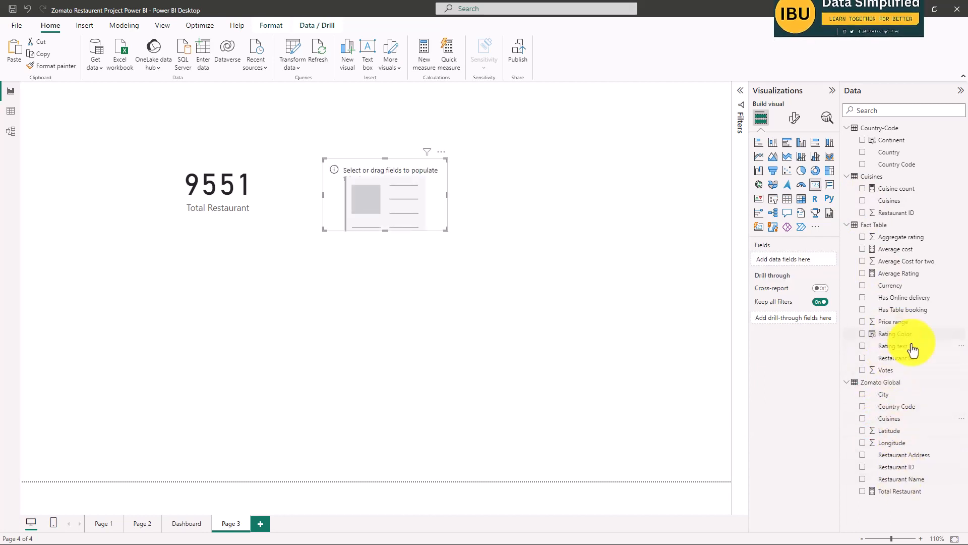
click(862, 248)
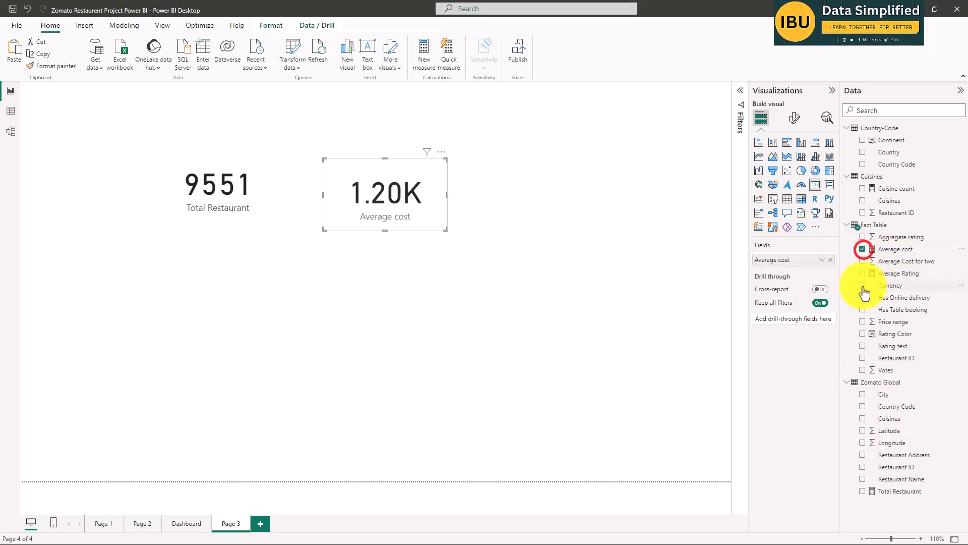
click(392, 195)
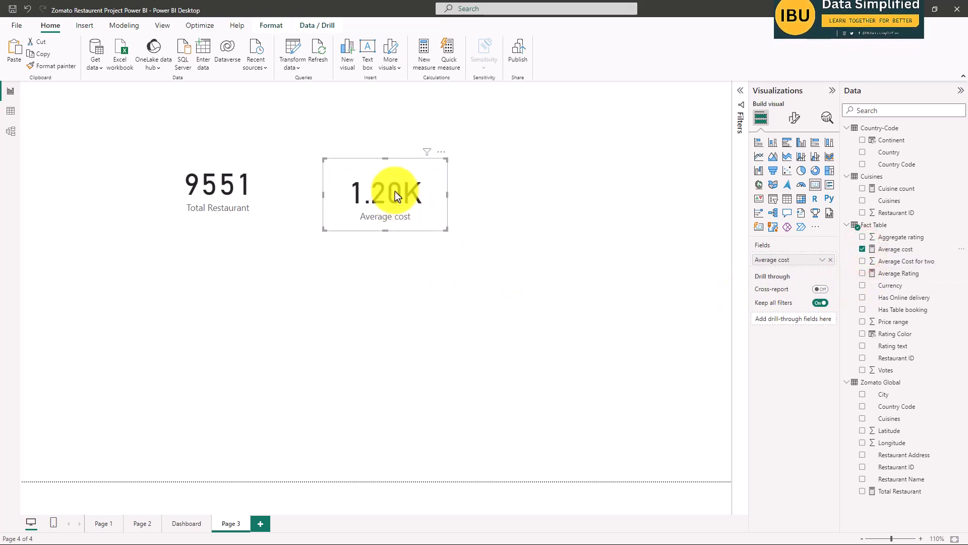
click(483, 272)
Paste another copy of the Total Restaurant card and place it directly beneath the Average cost card.
click(439, 304)
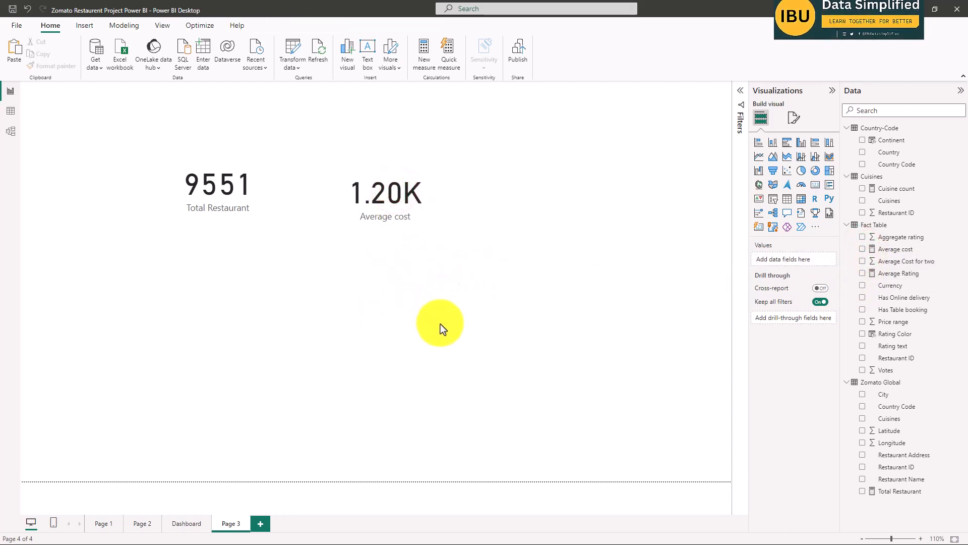
drag(211, 198, 368, 309)
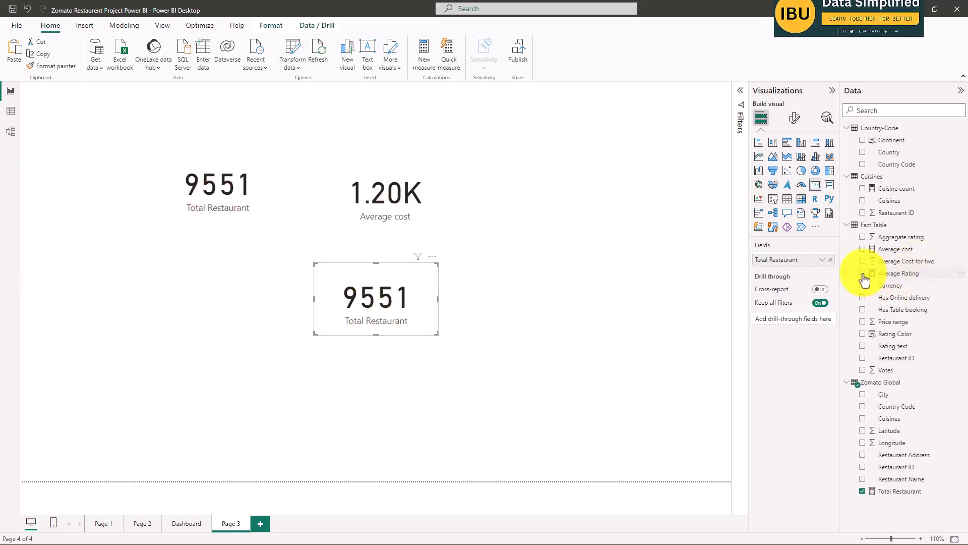
mouse_move(391, 302)
mouse_down()
mouse_move(391, 287)
mouse_move(401, 291)
mouse_up()
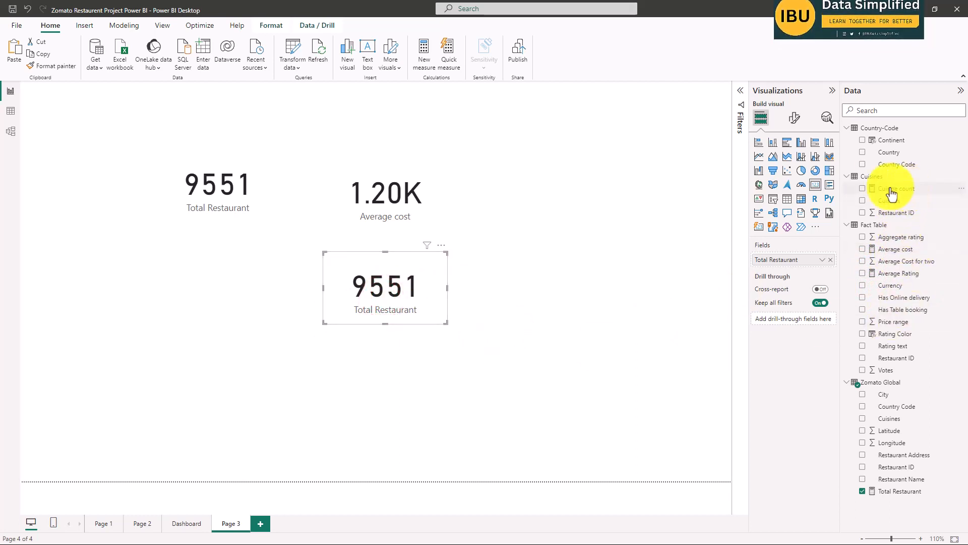
click(541, 260)
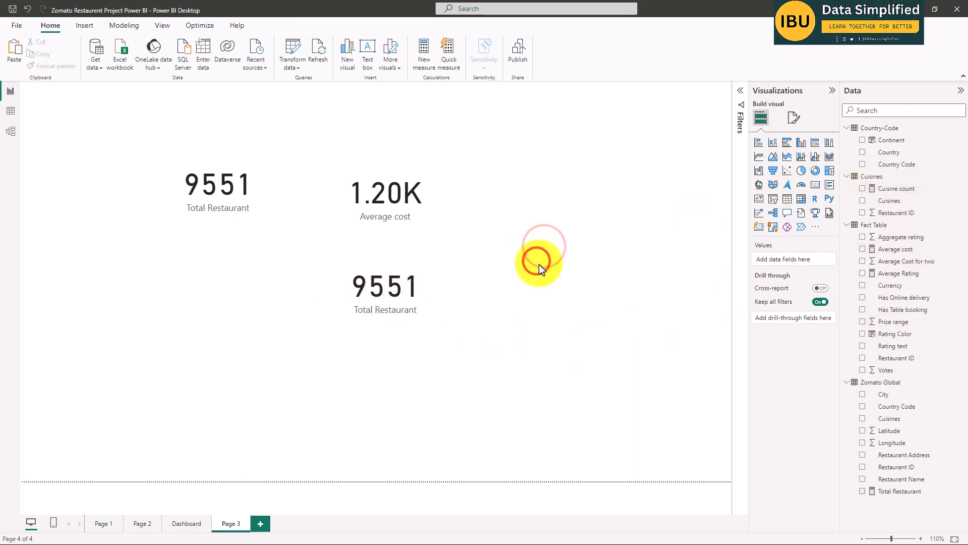
key(ctrl+v)
drag(227, 202, 241, 292)
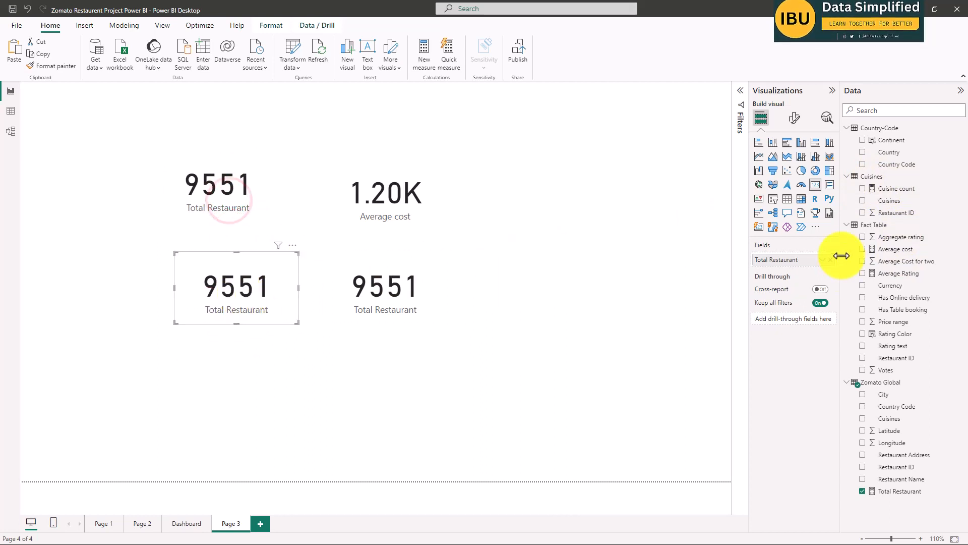
click(267, 290)
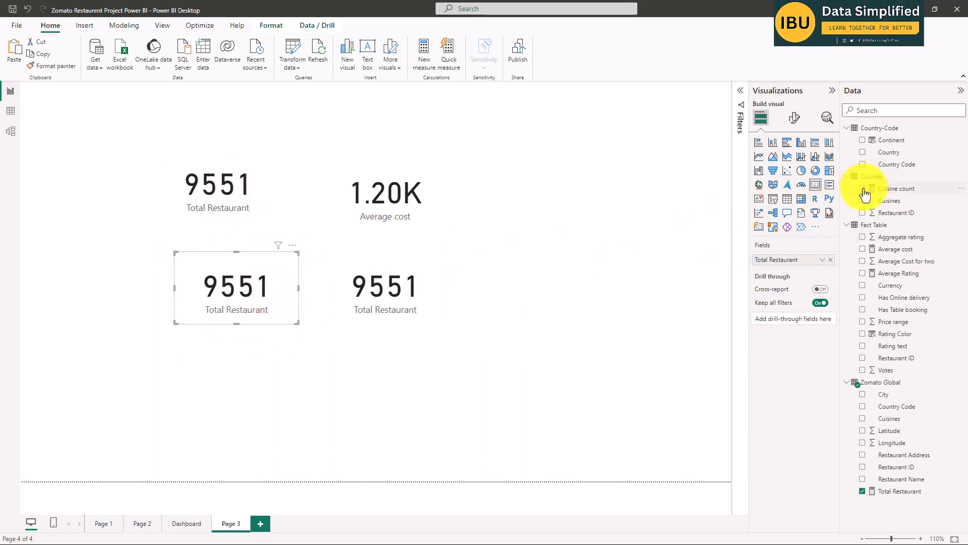
click(259, 292)
key(Delete)
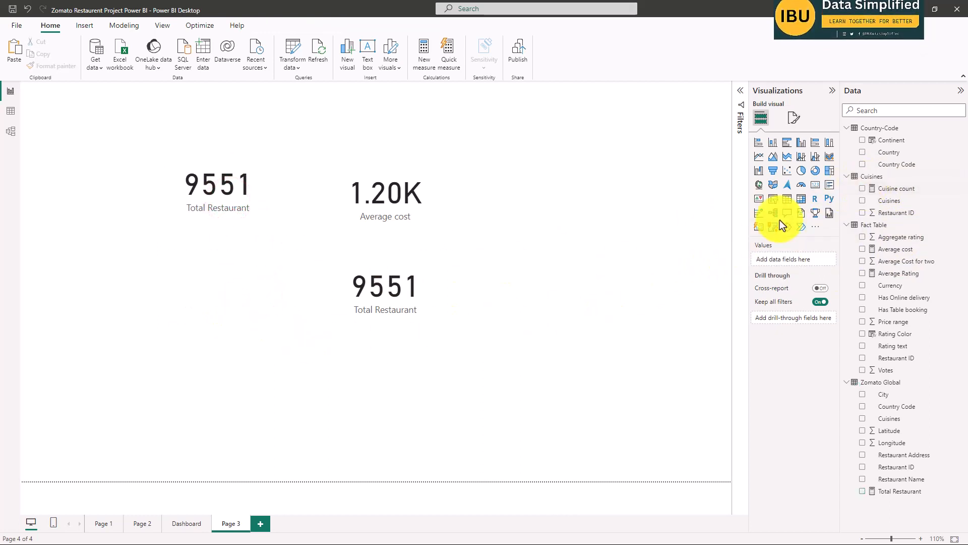
Add a new card showing the Cuisine count measure from Cuisines and shrink it to a compact rectangle below the original Total Restaurant card.
click(816, 188)
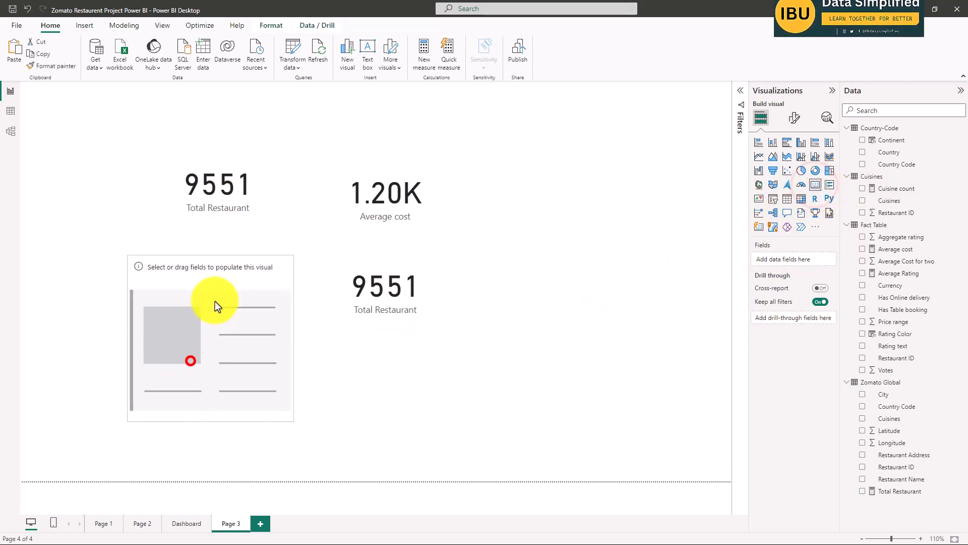
click(862, 189)
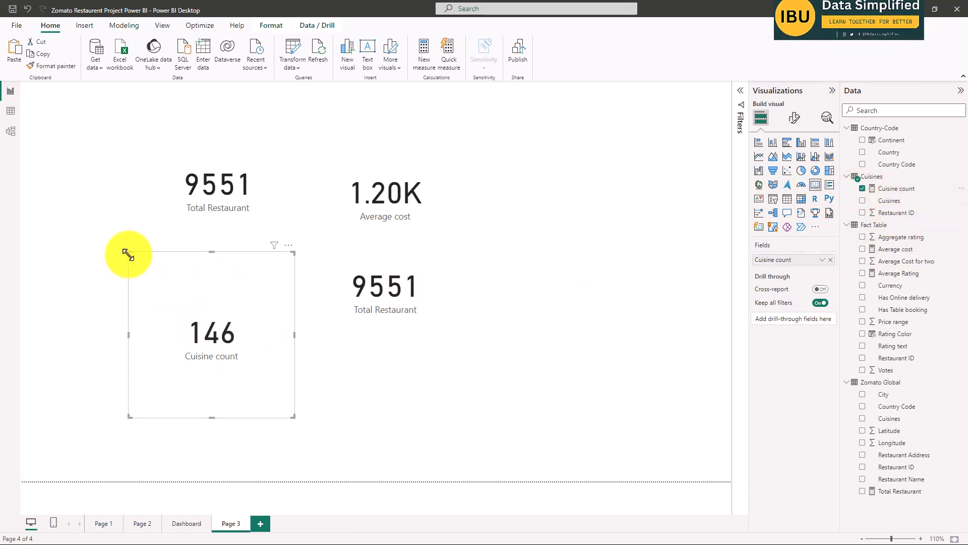
drag(130, 253, 144, 278)
scroll(291, 375, down, 1)
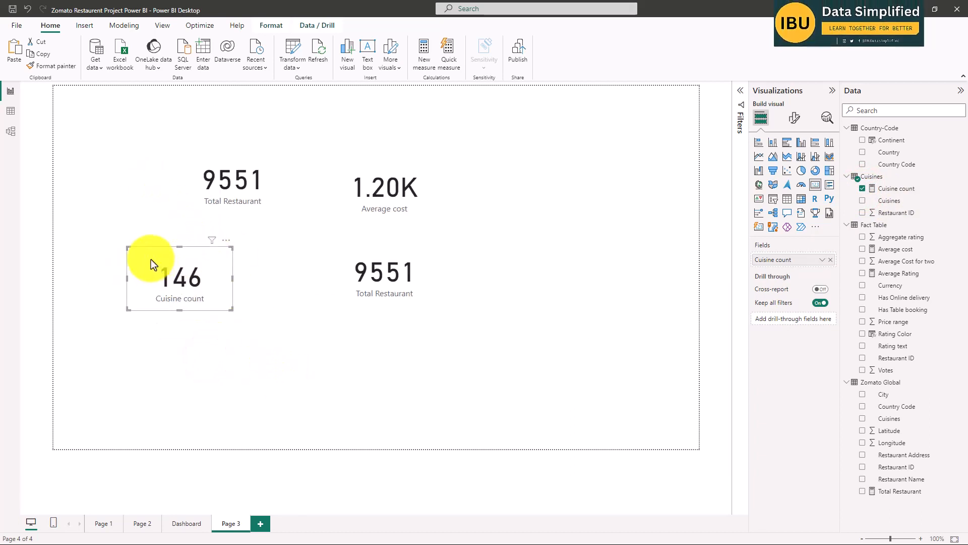
Move the Cuisine count card and the original Total Restaurant card toward the page's left side, one above the other.
mouse_move(151, 260)
mouse_down()
mouse_move(65, 204)
mouse_move(91, 197)
mouse_move(143, 256)
mouse_up()
drag(231, 183, 111, 179)
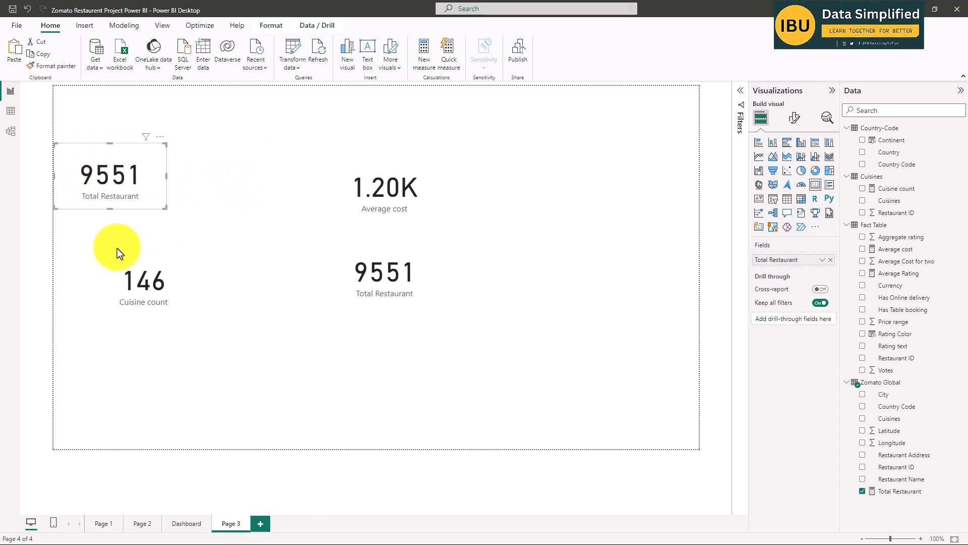
drag(121, 277, 112, 263)
drag(111, 179, 167, 179)
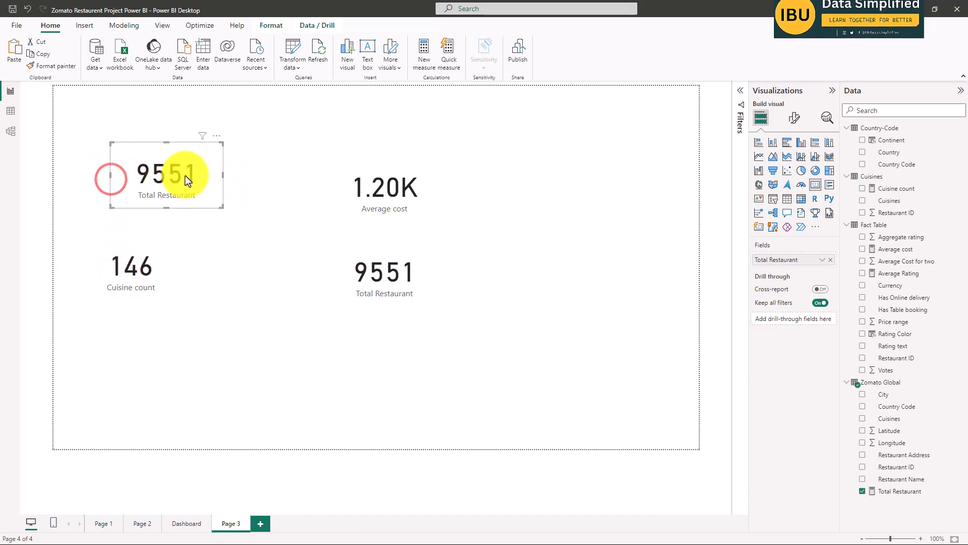
click(185, 173)
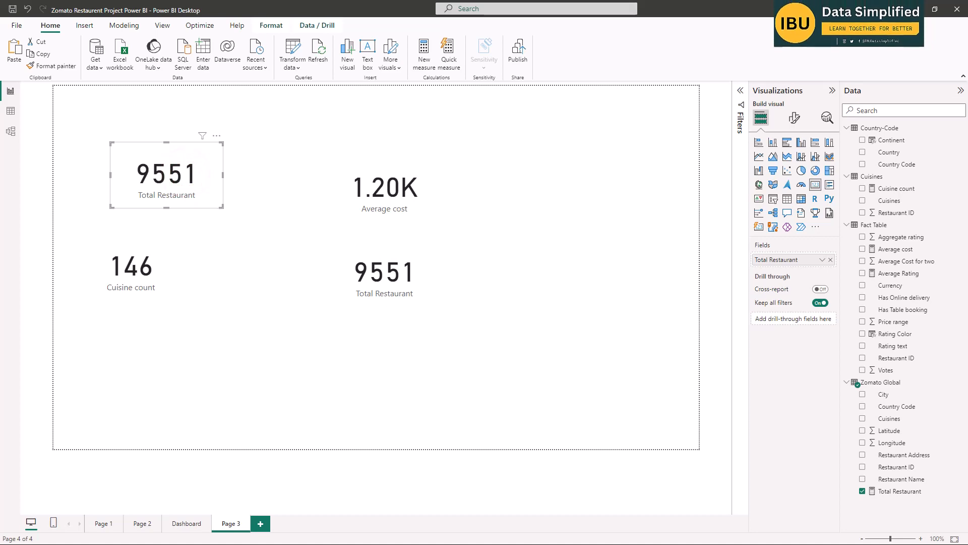
Consult the Dashboard page's summary cards, and color the callout value of Page 3's upper-left Total Restaurant card orange.
click(180, 527)
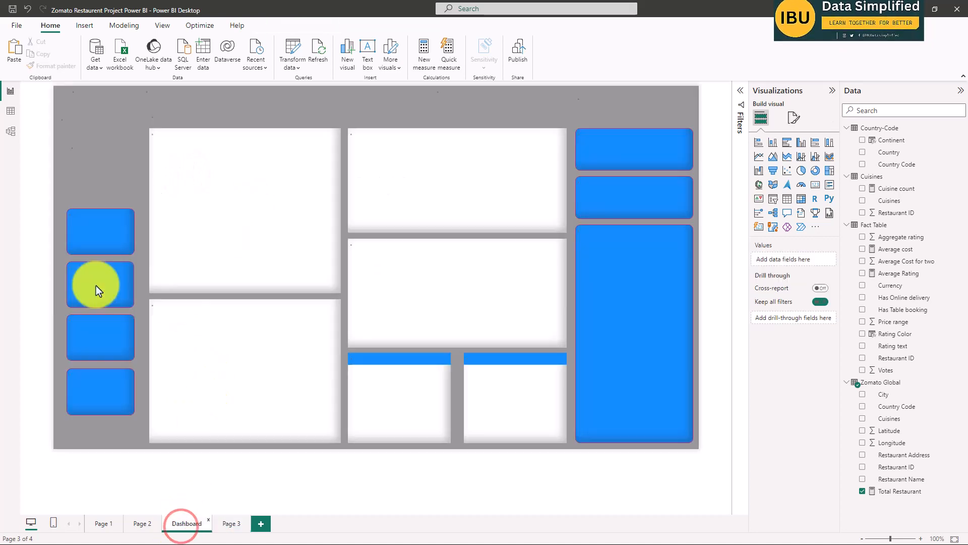
scroll(70, 222, up, 3)
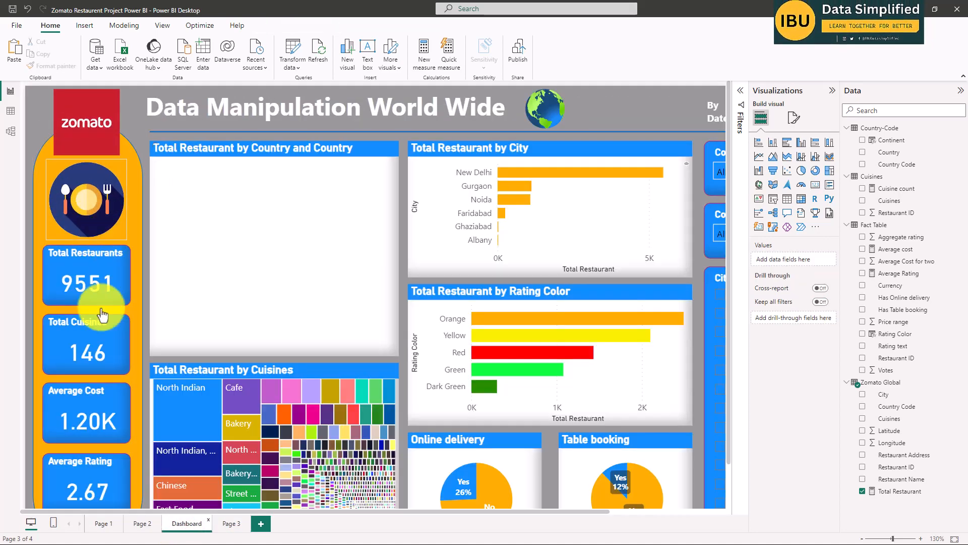
click(60, 284)
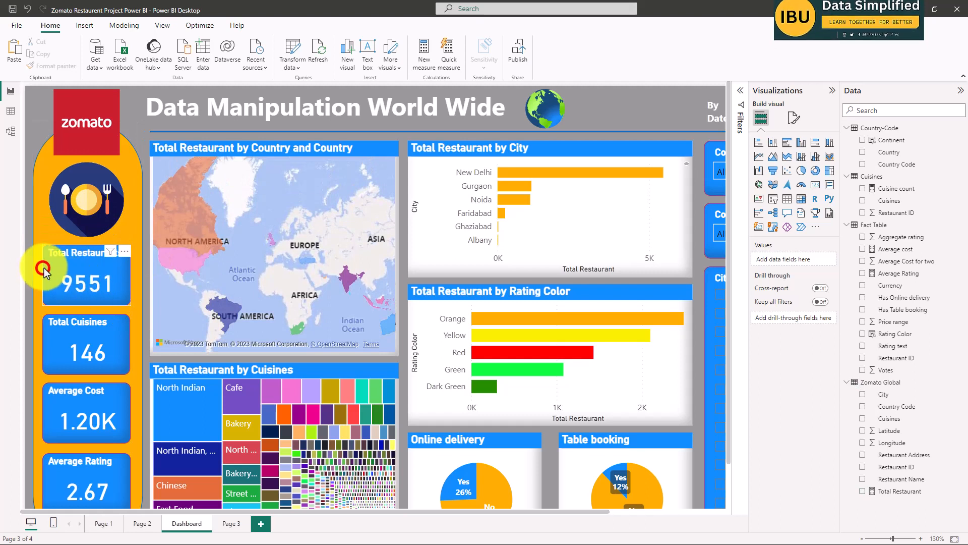
click(228, 524)
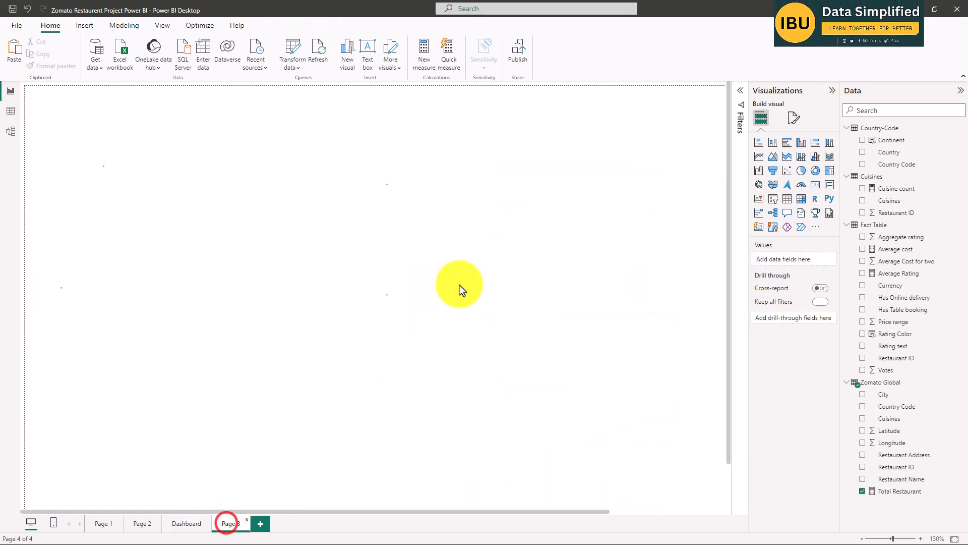
click(168, 190)
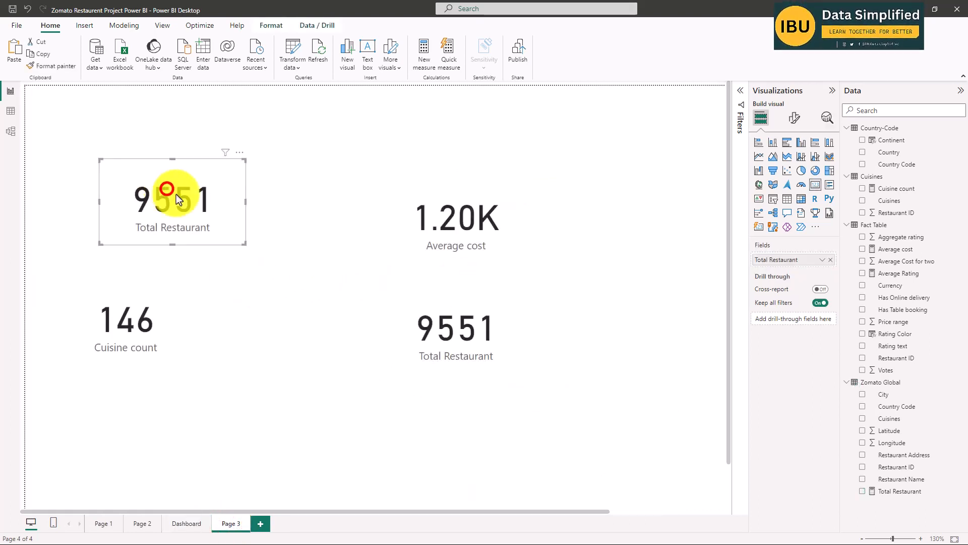
click(795, 120)
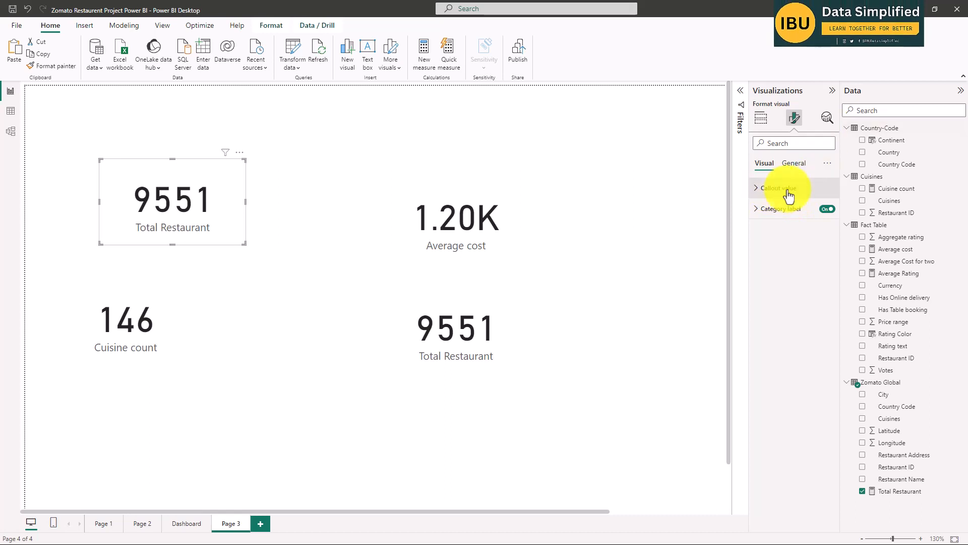
click(755, 188)
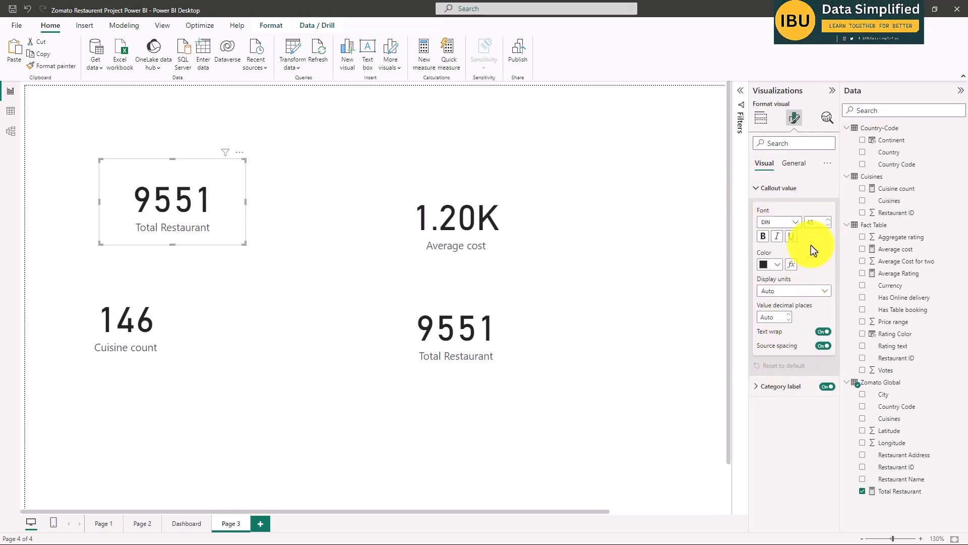
click(776, 265)
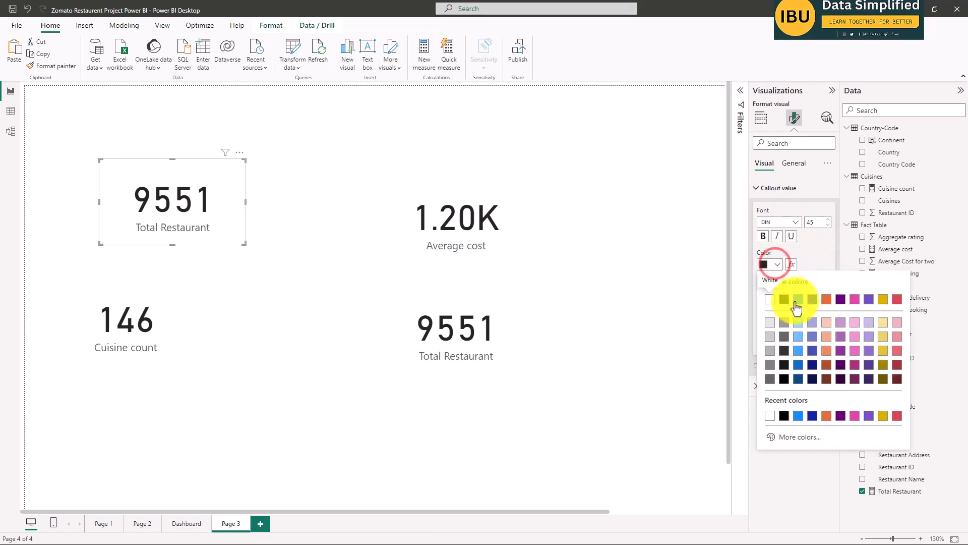
click(828, 300)
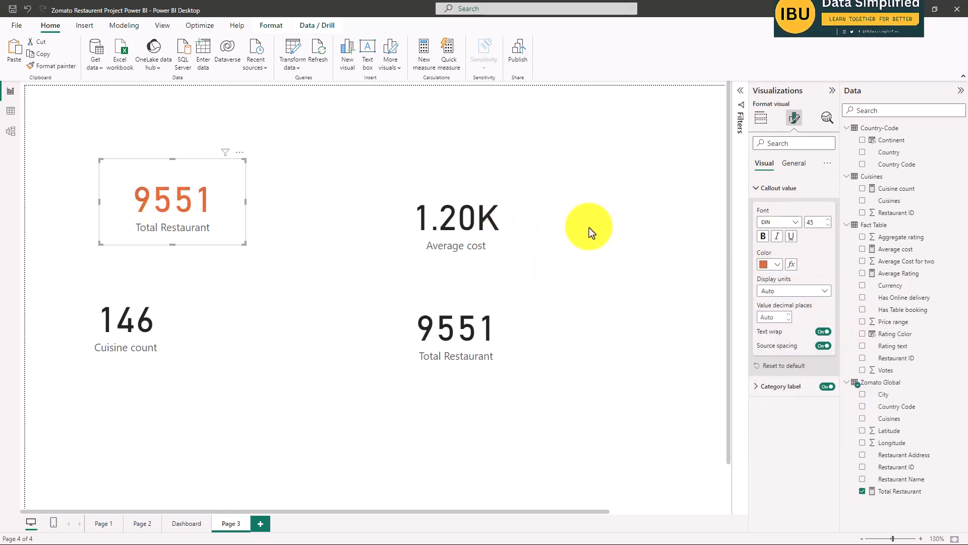
Set the background color of the upper-left Total Restaurant card to the theme's bright blue.
click(794, 164)
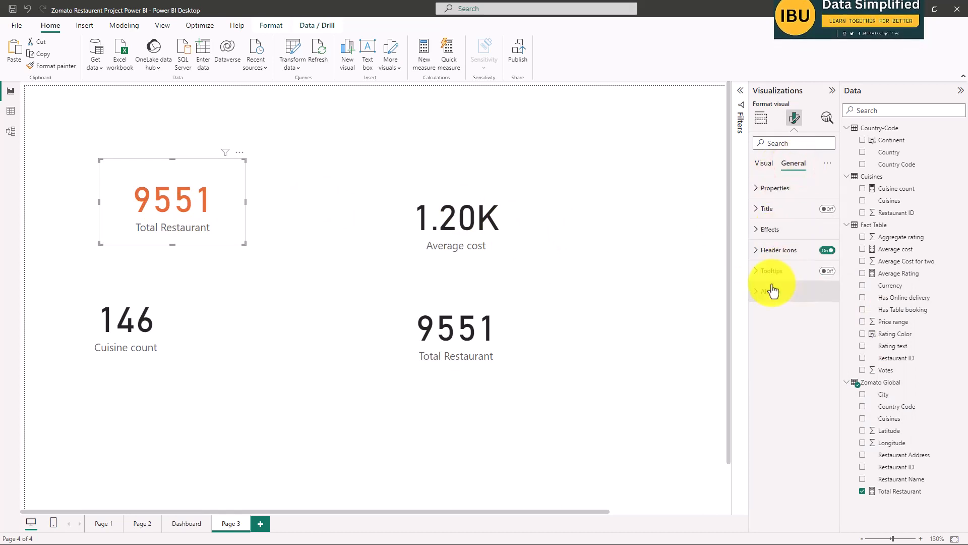
click(761, 232)
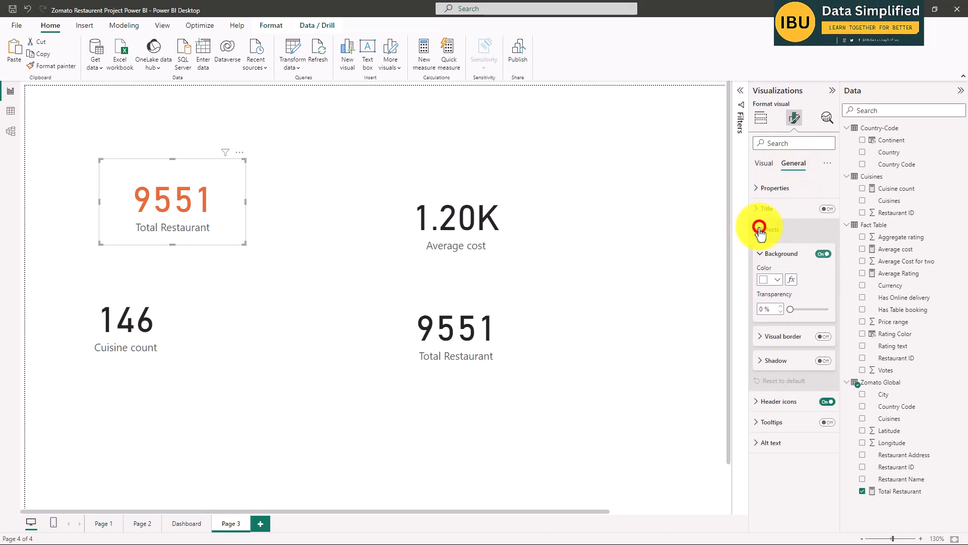
click(776, 279)
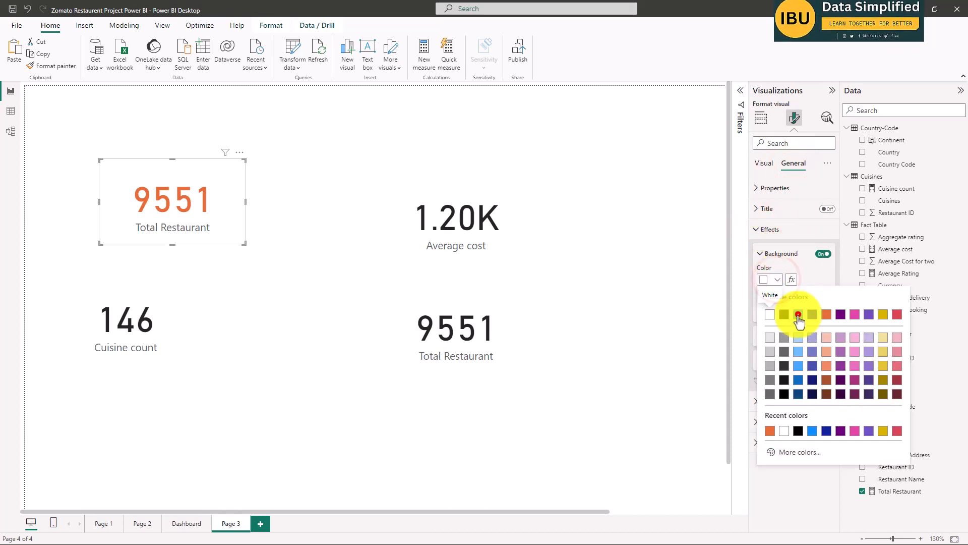
click(798, 314)
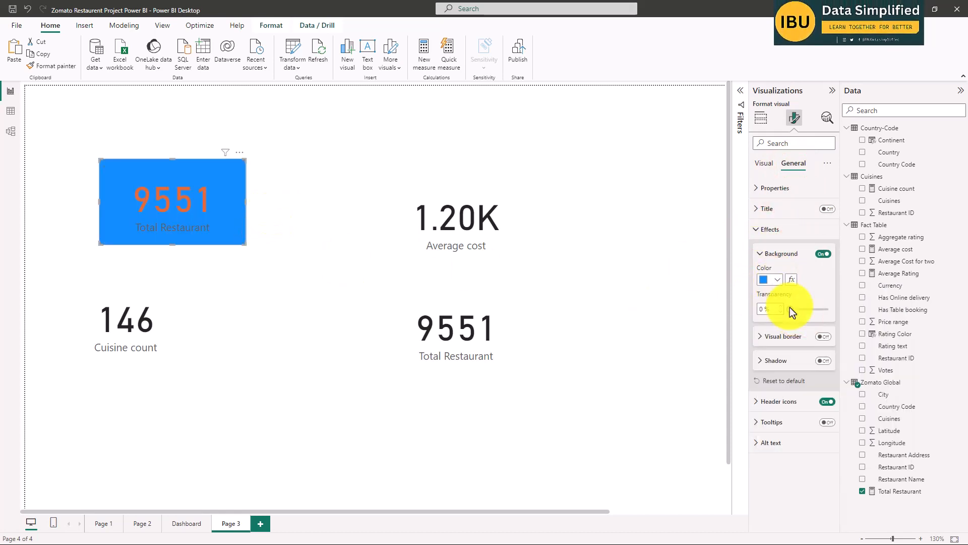
Turn on the shadow effect for the blue Total Restaurant card and set the shadow color to orange.
click(823, 361)
click(768, 361)
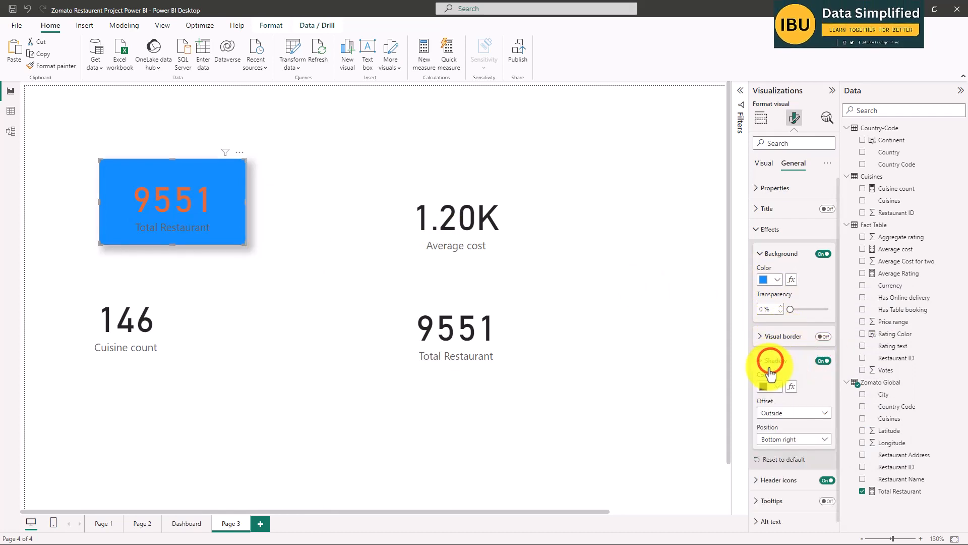
click(777, 386)
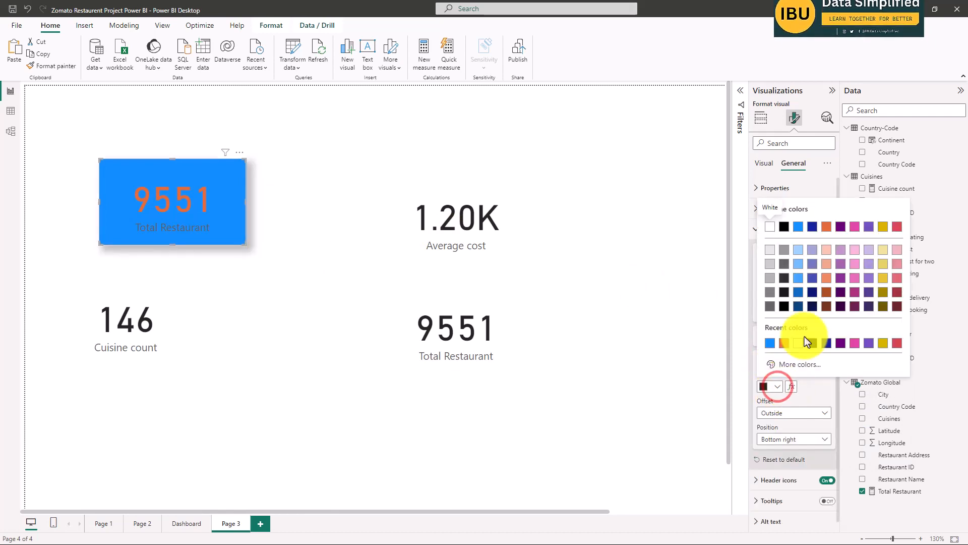
click(826, 228)
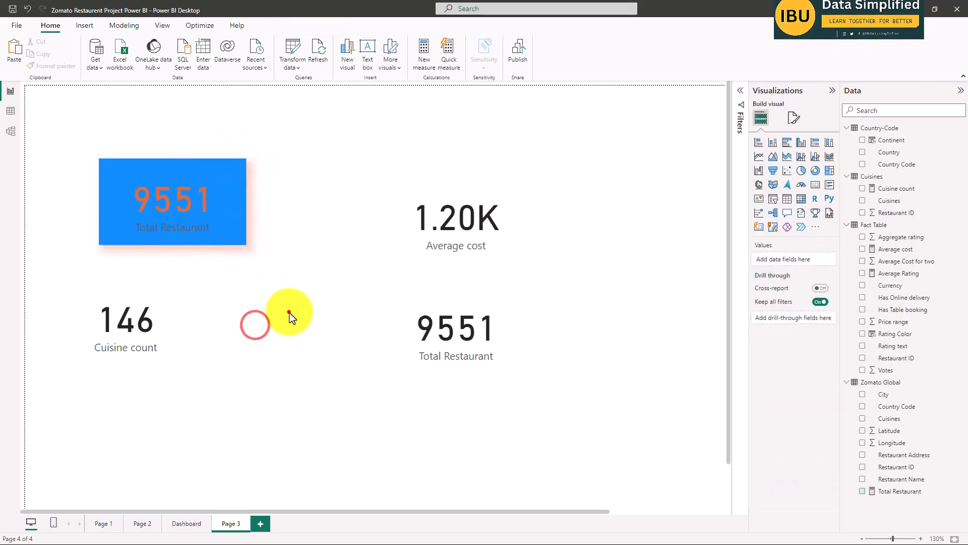
click(207, 203)
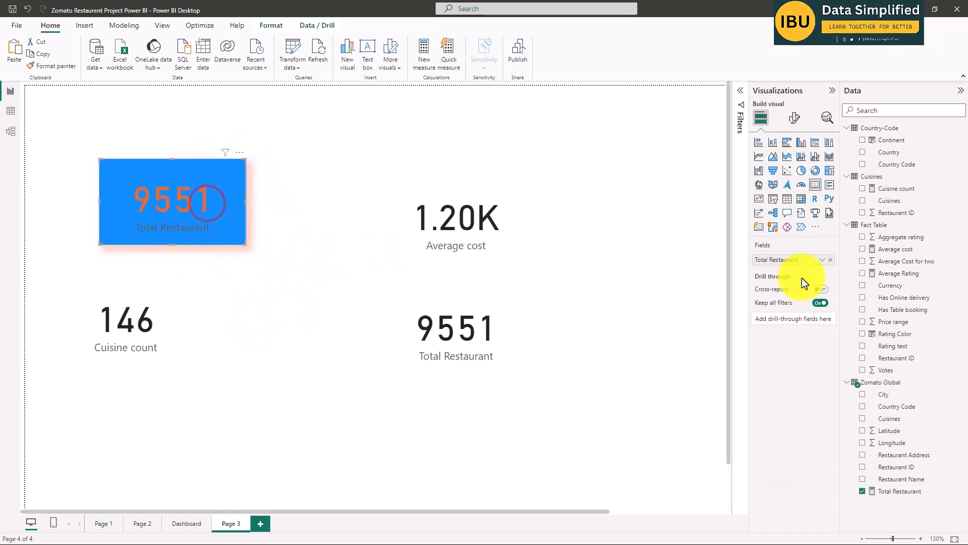
Turn on the visual border for the blue Total Restaurant card and set the border color to orange.
click(794, 117)
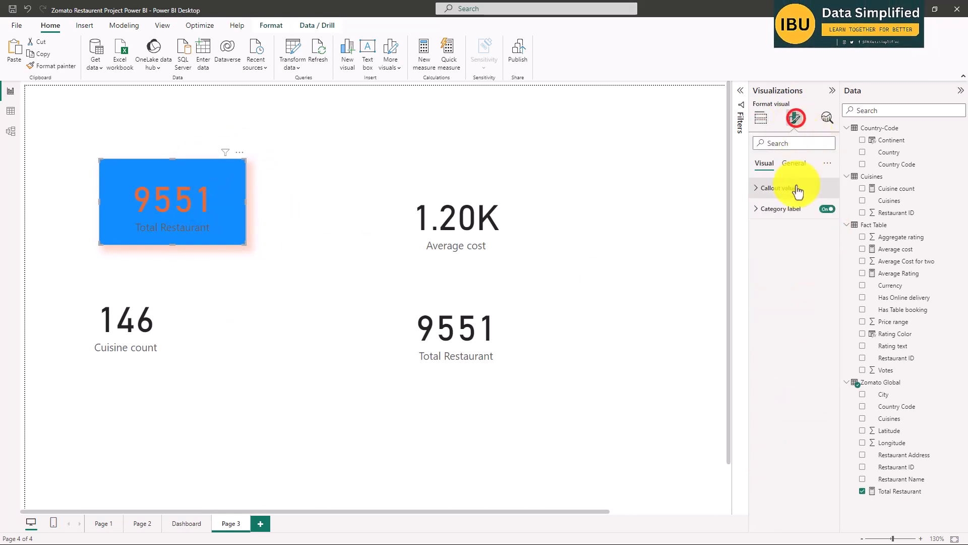
click(794, 163)
click(760, 229)
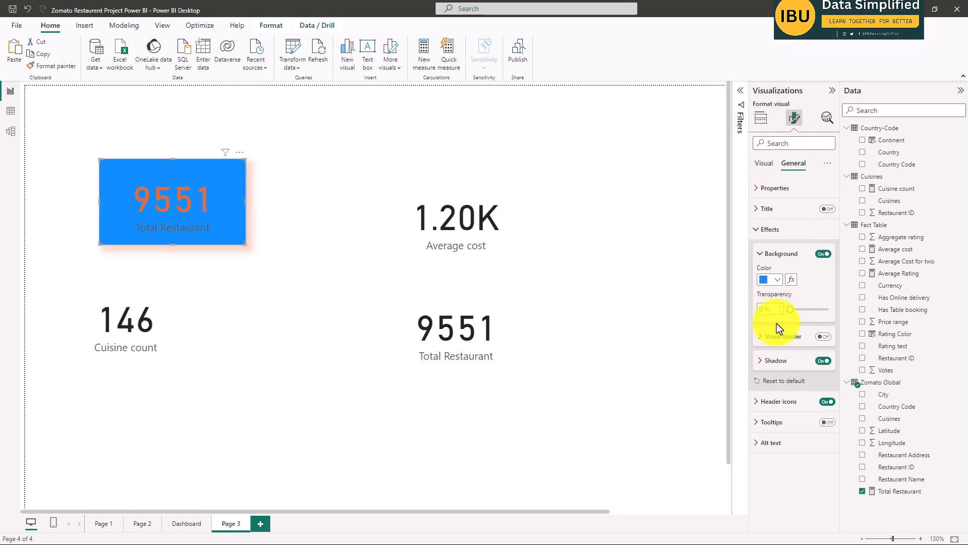
click(760, 361)
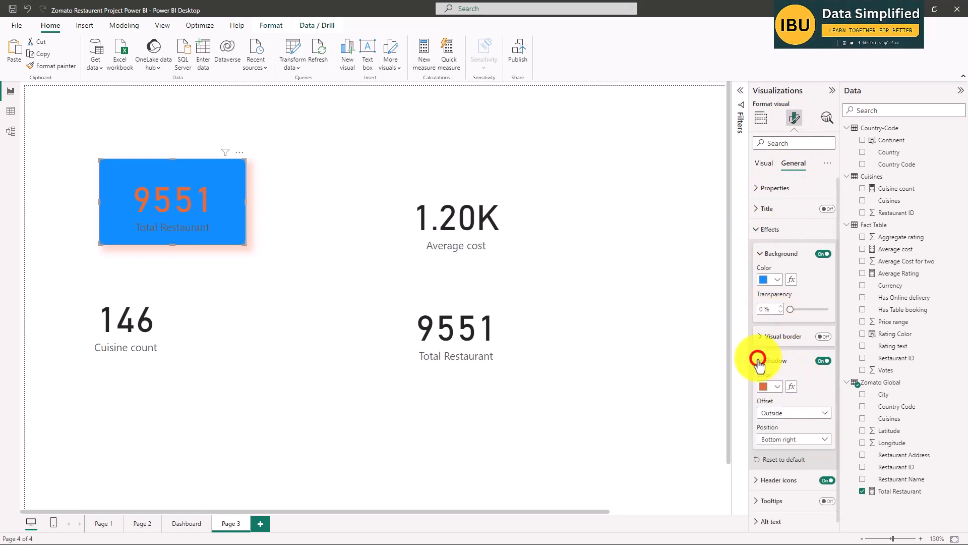
click(760, 336)
click(824, 337)
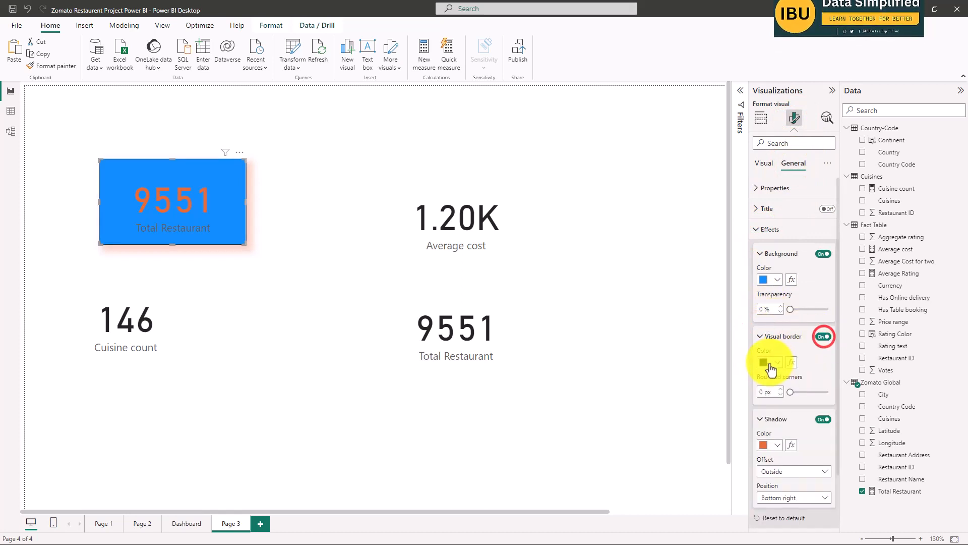
click(770, 362)
click(769, 316)
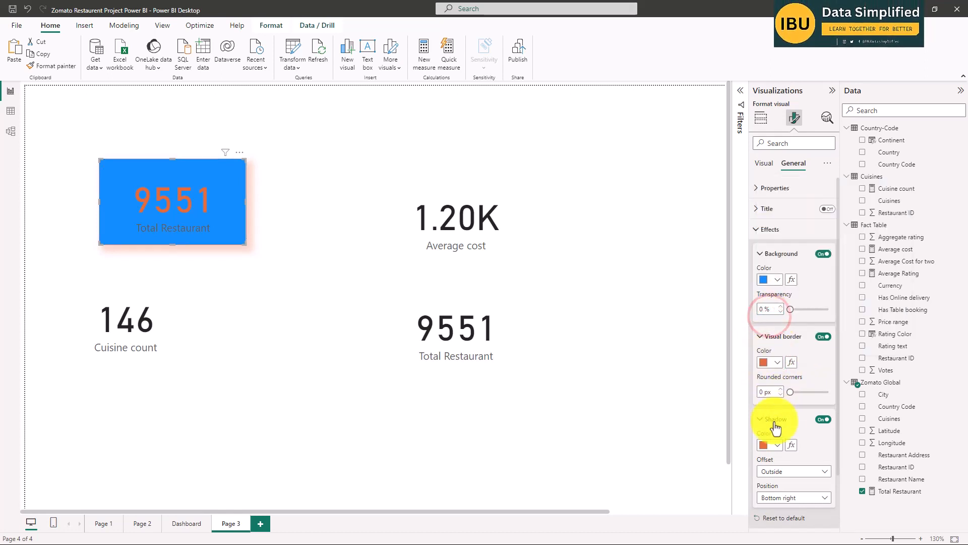
Set the blue Total Restaurant card's shadow color to black and its shadow offset to Inside.
click(777, 444)
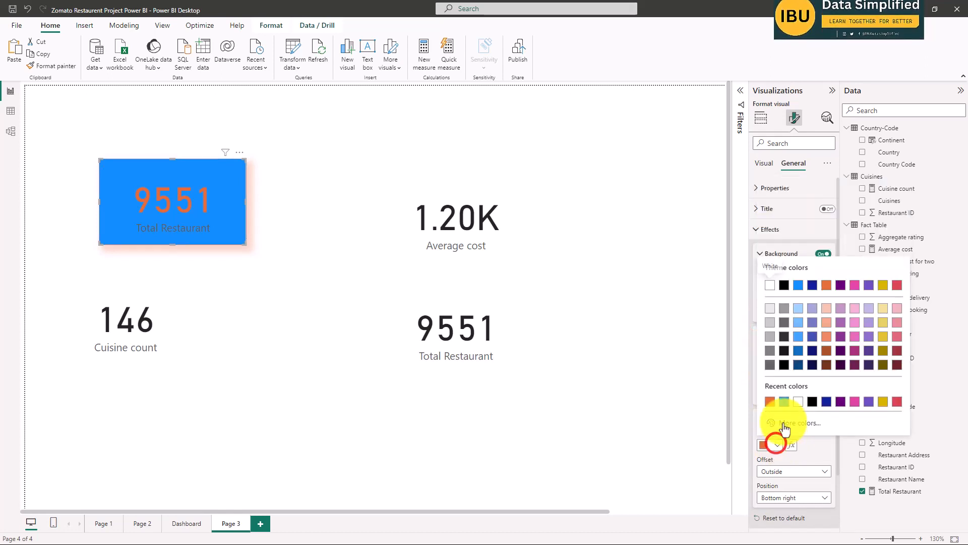
click(795, 286)
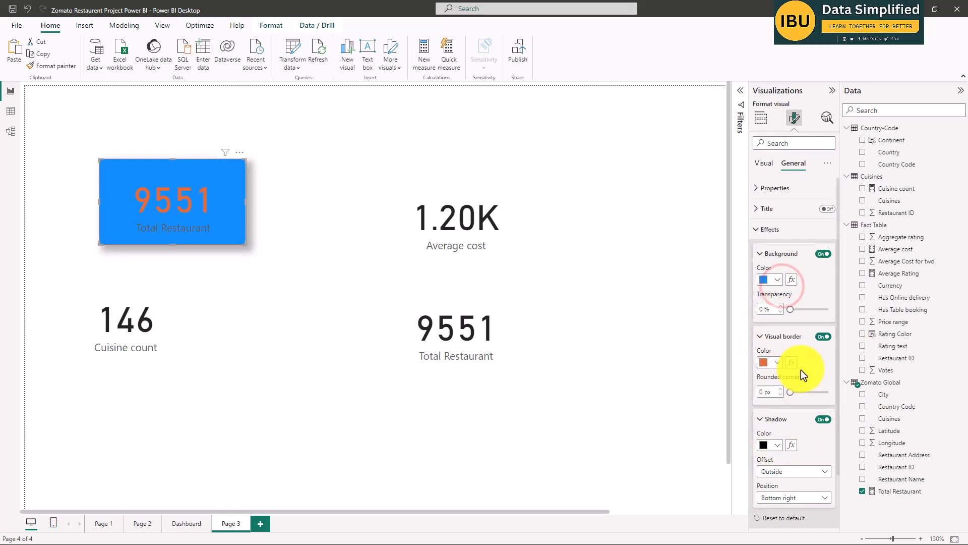
scroll(801, 370, down, 2)
click(795, 409)
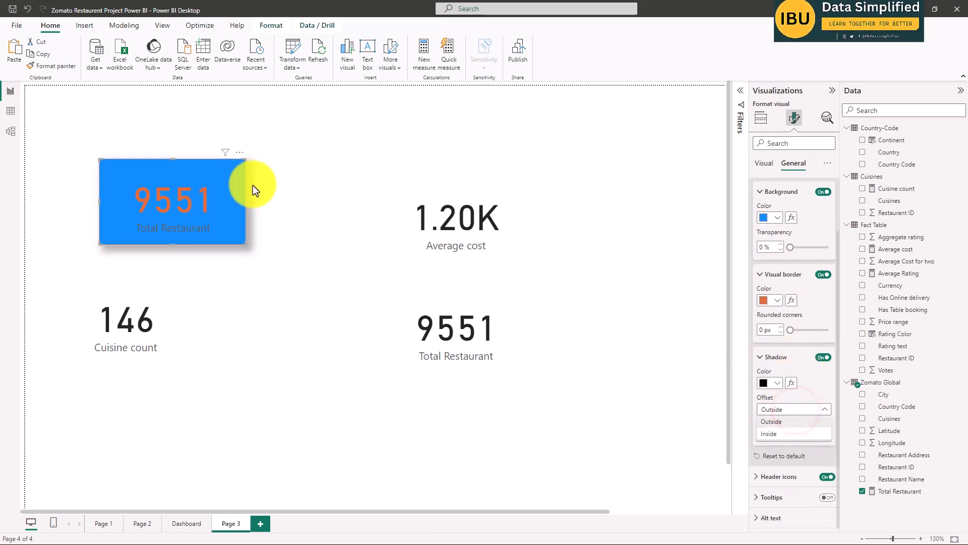
click(776, 422)
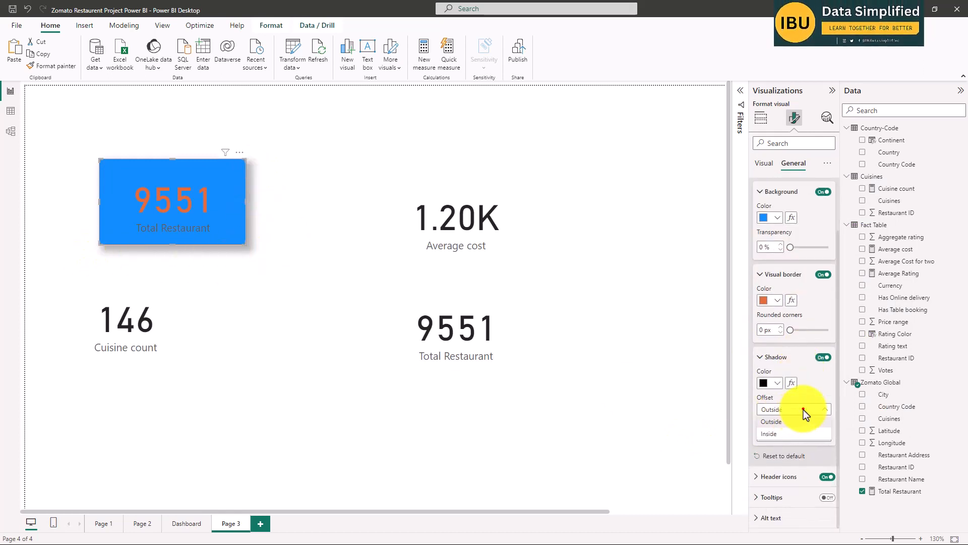
click(808, 404)
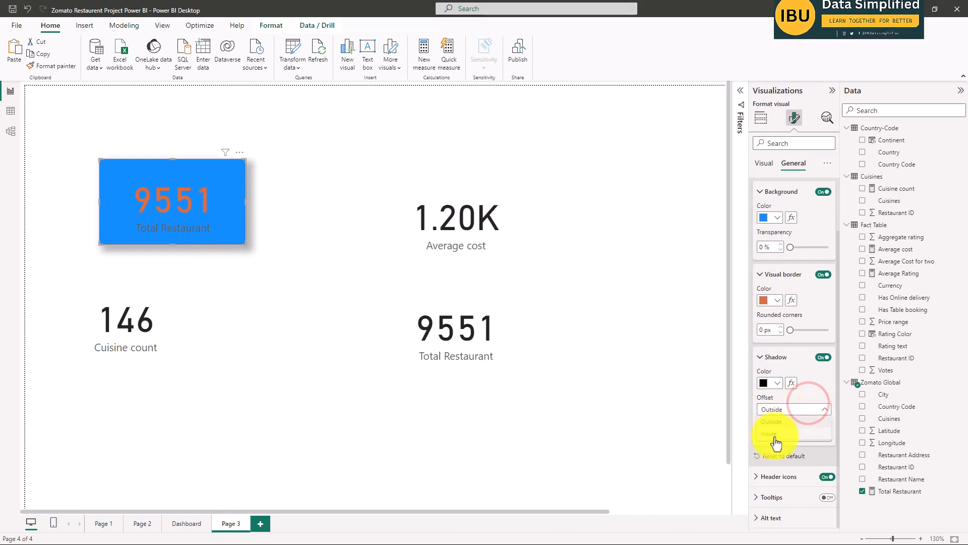
click(777, 434)
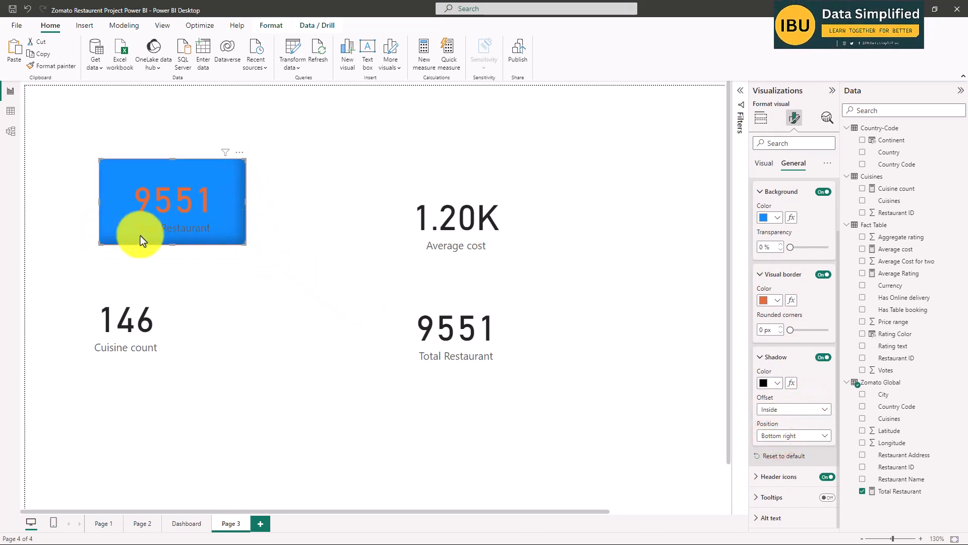
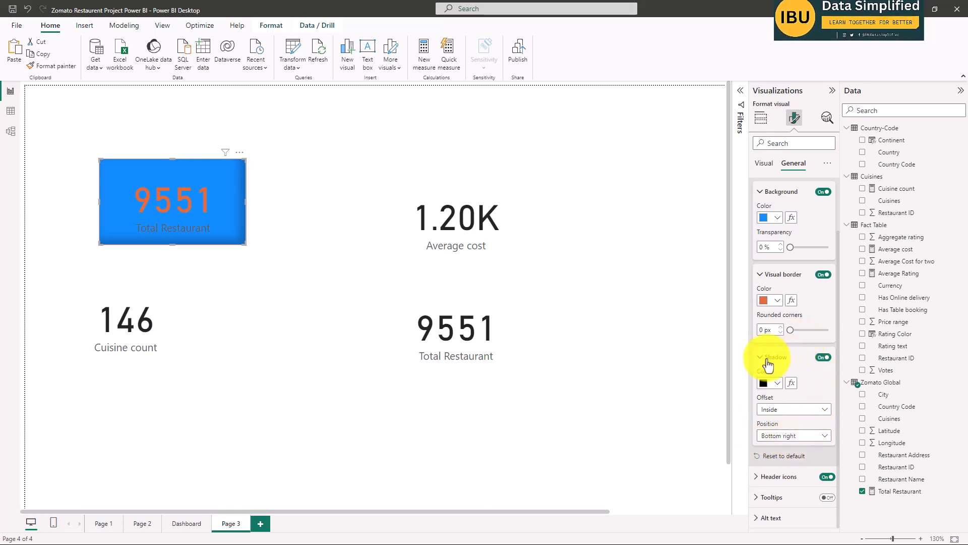
Round the corners of the blue Total Restaurant card's border to 5 px.
click(764, 358)
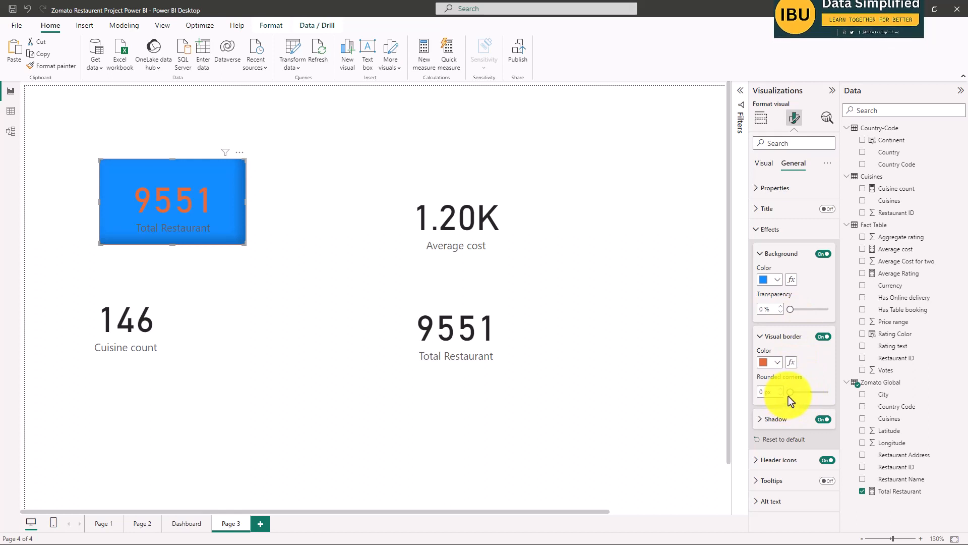
drag(790, 395, 792, 395)
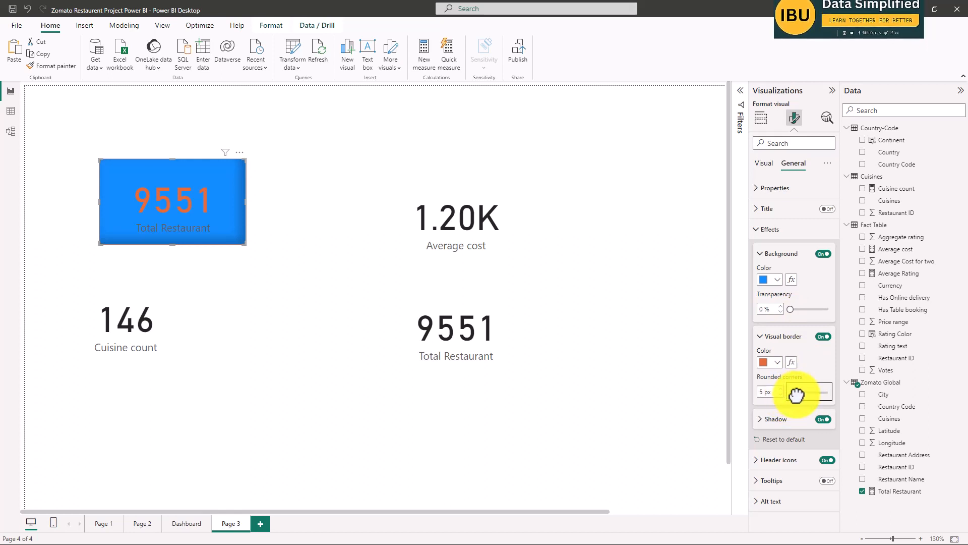
click(311, 314)
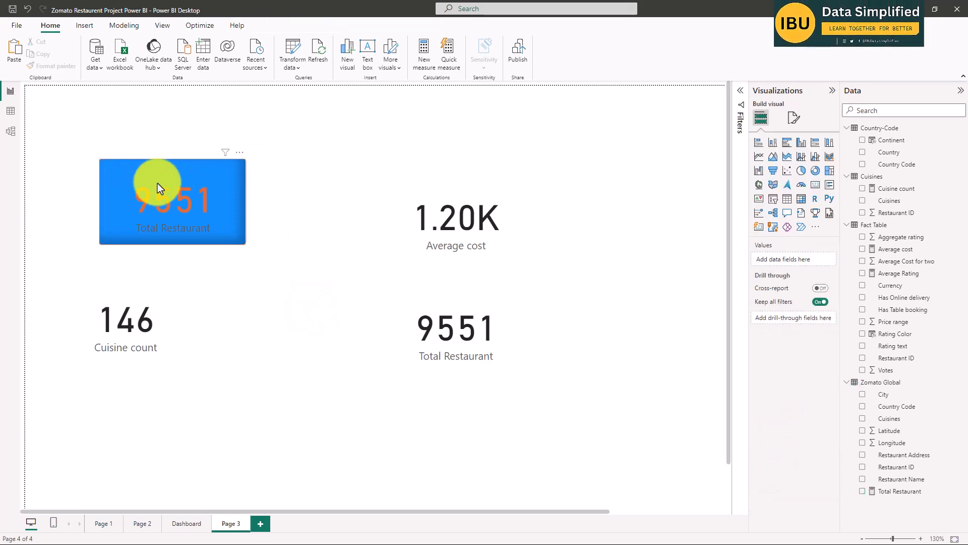
Set the rounded corners of the blue Total Restaurant card's border to 10 px.
scroll(99, 152, up, 3)
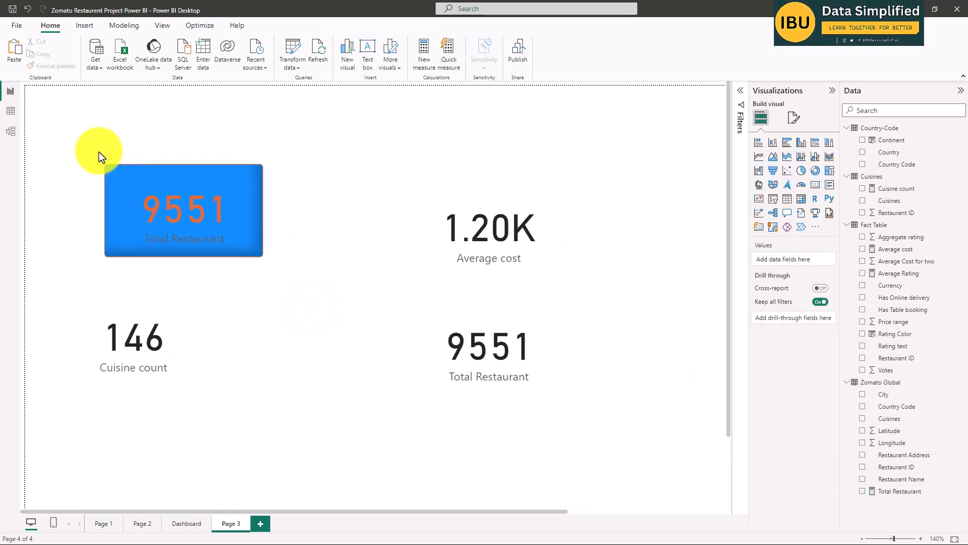
click(255, 245)
click(794, 118)
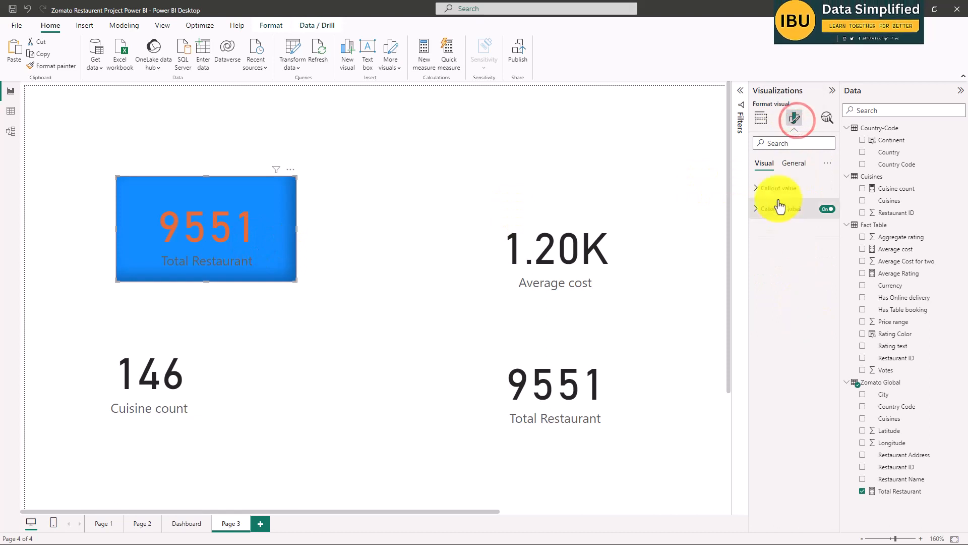
click(794, 163)
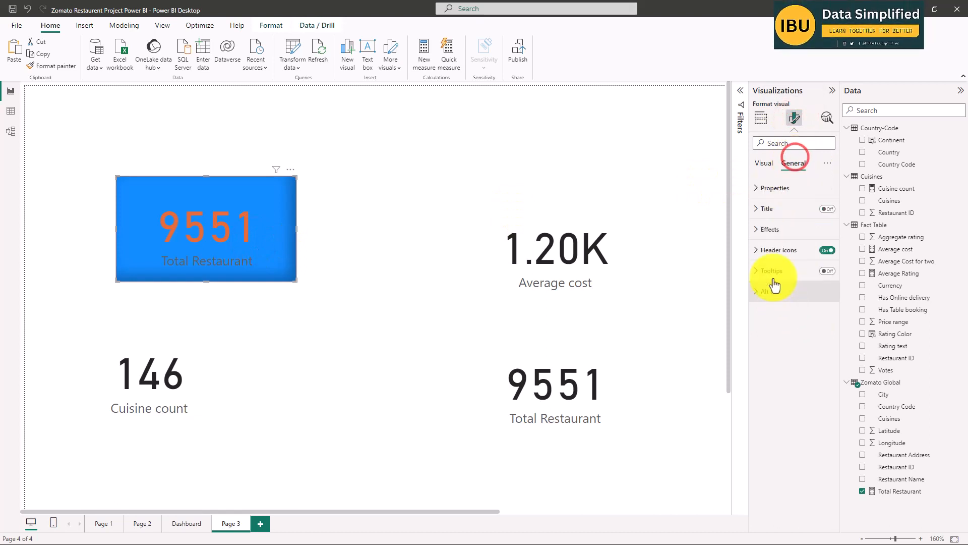
click(755, 233)
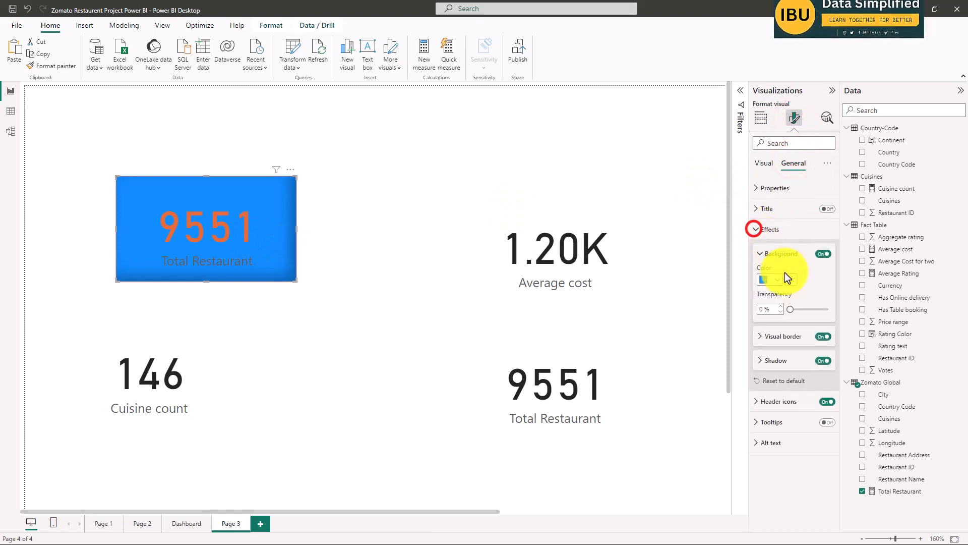
click(759, 337)
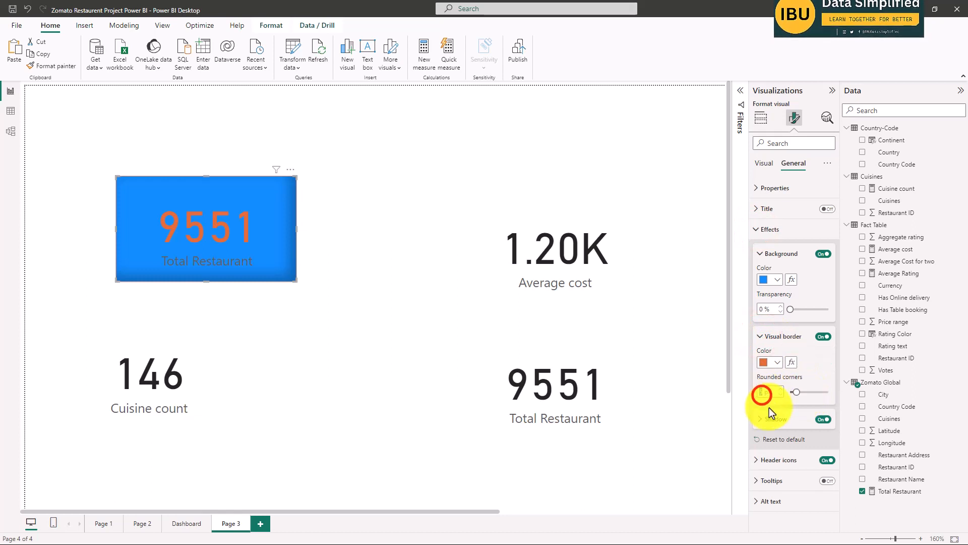
text(10)
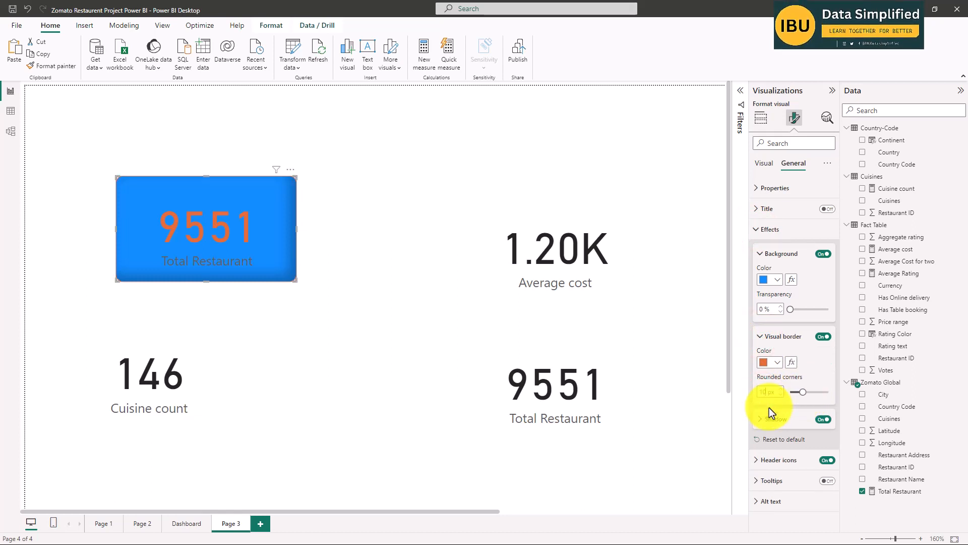
click(416, 271)
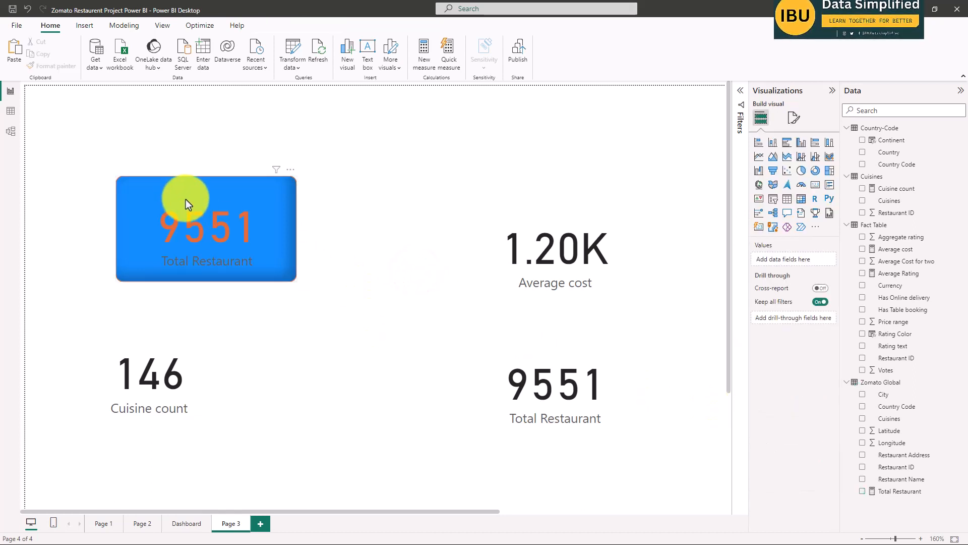
Set the callout value color of the blue Total Restaurant card to white.
click(201, 231)
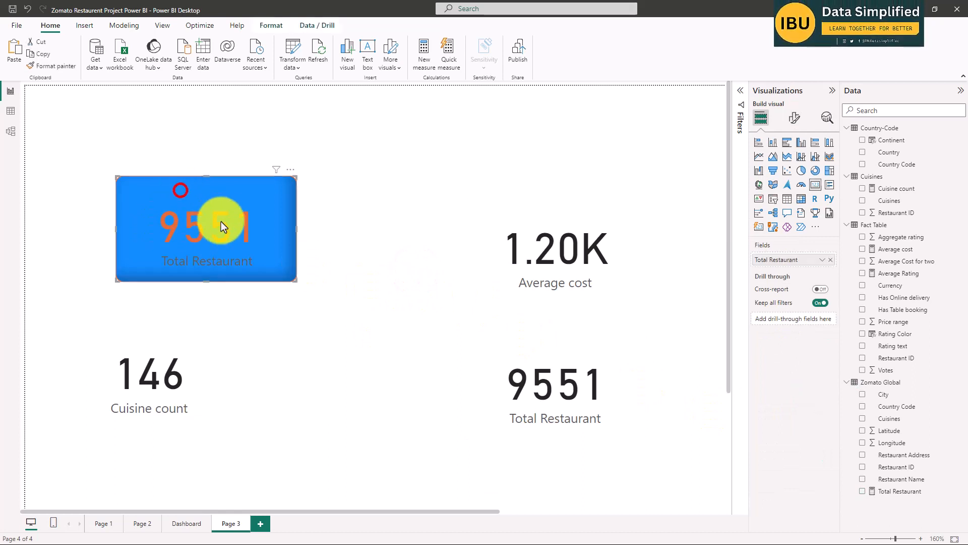
click(796, 121)
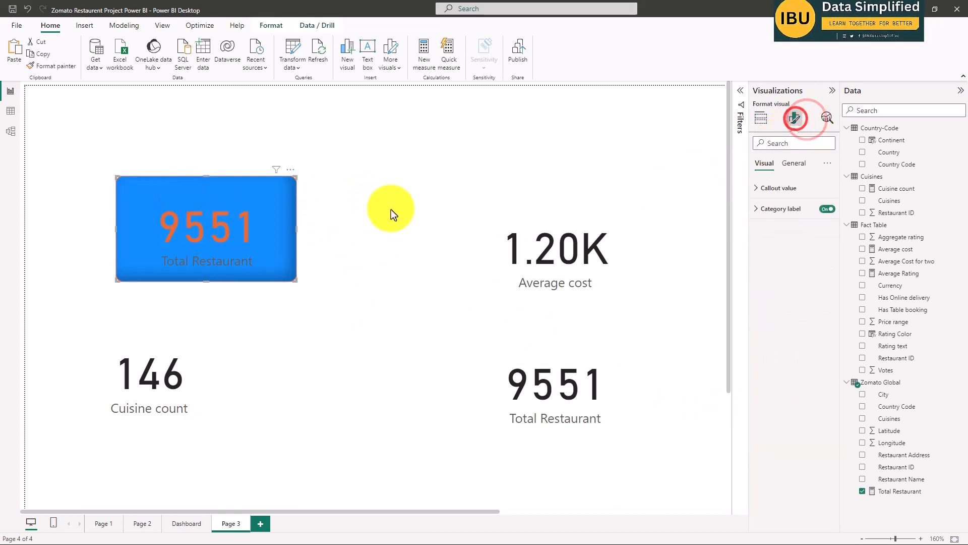
click(782, 189)
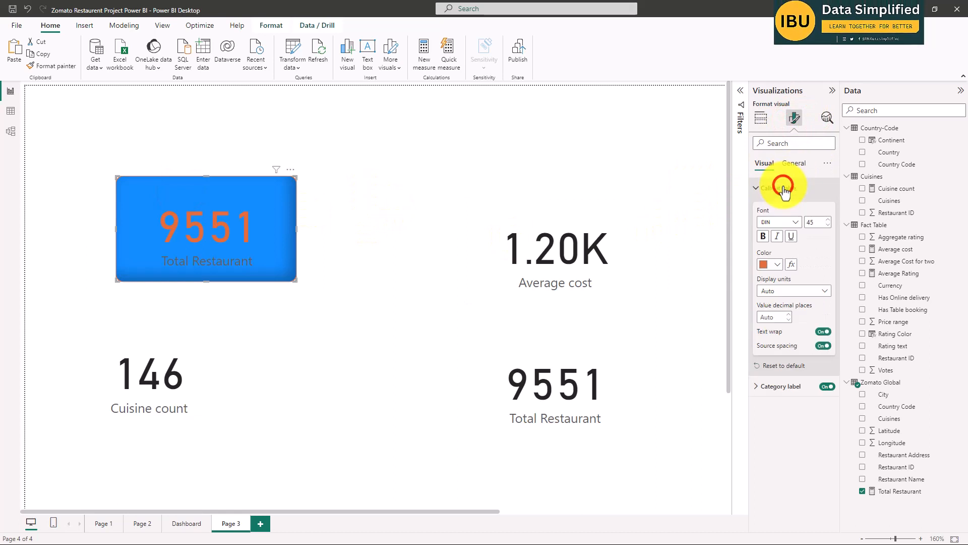
click(776, 265)
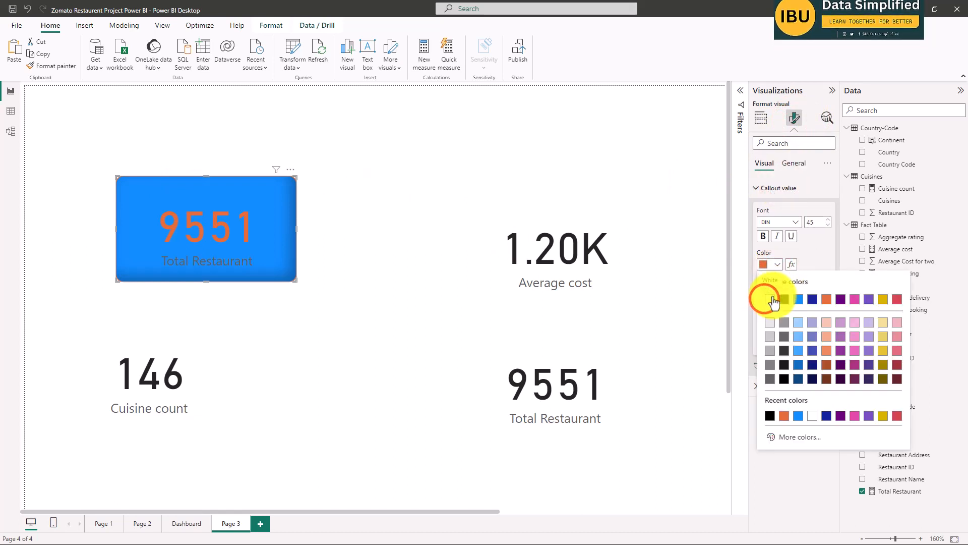
click(765, 299)
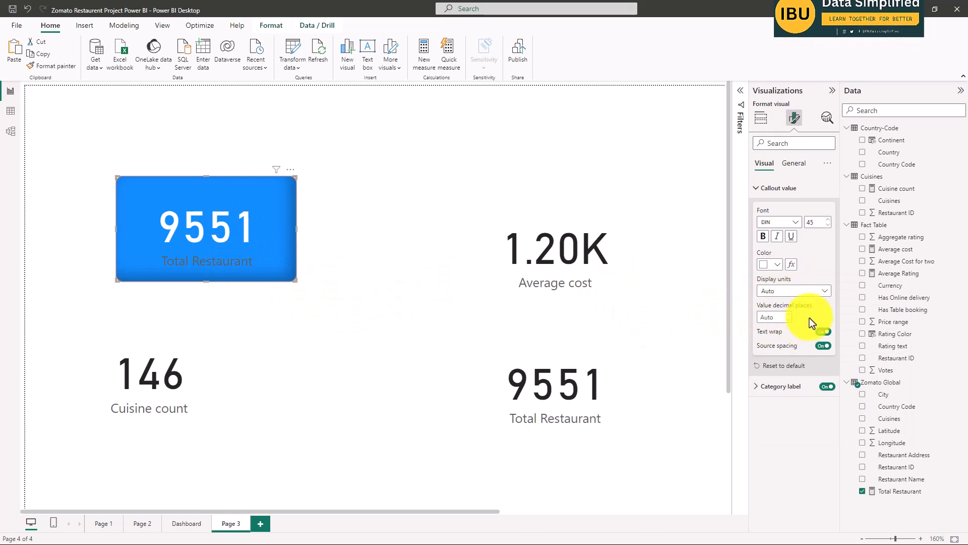
Turn on the title for the blue Total Restaurant card and set the title's text color to white.
click(793, 164)
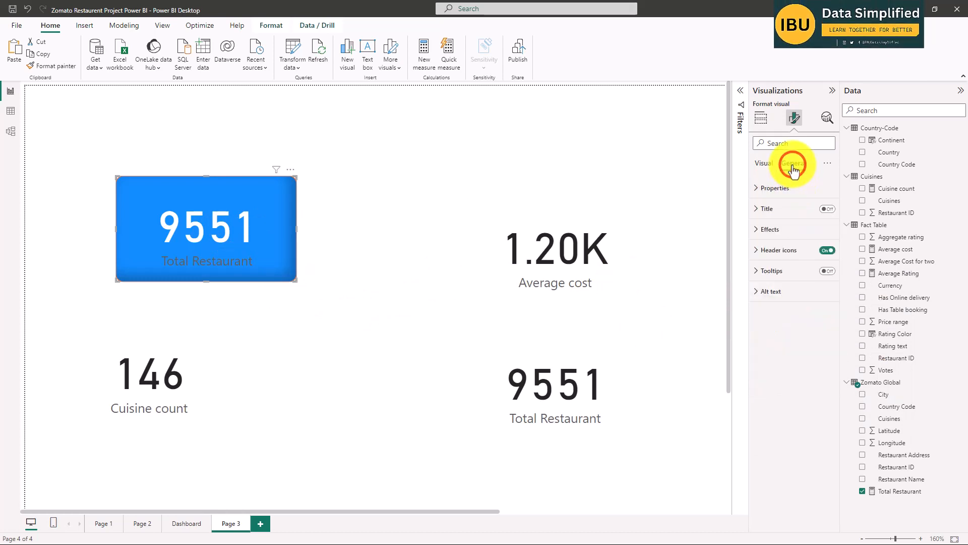
click(777, 210)
click(827, 209)
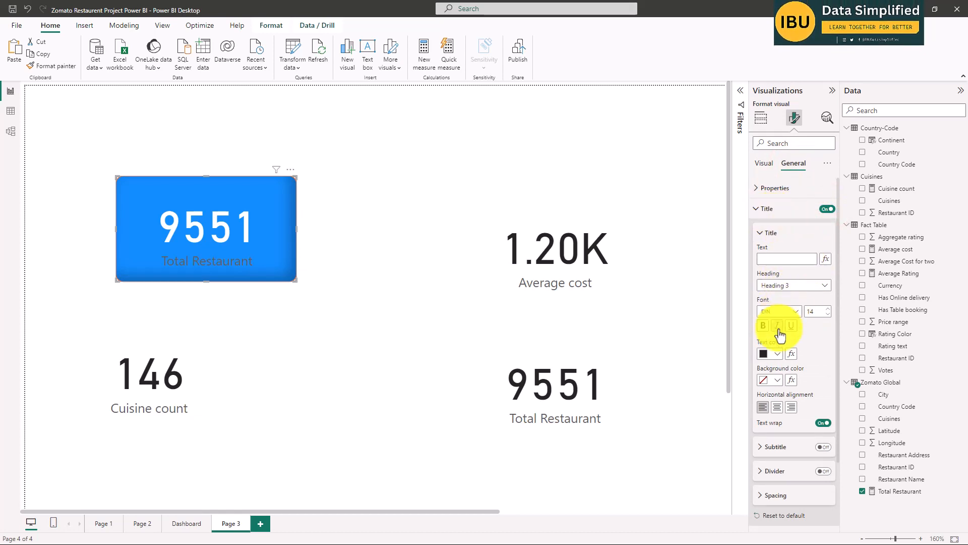
click(776, 358)
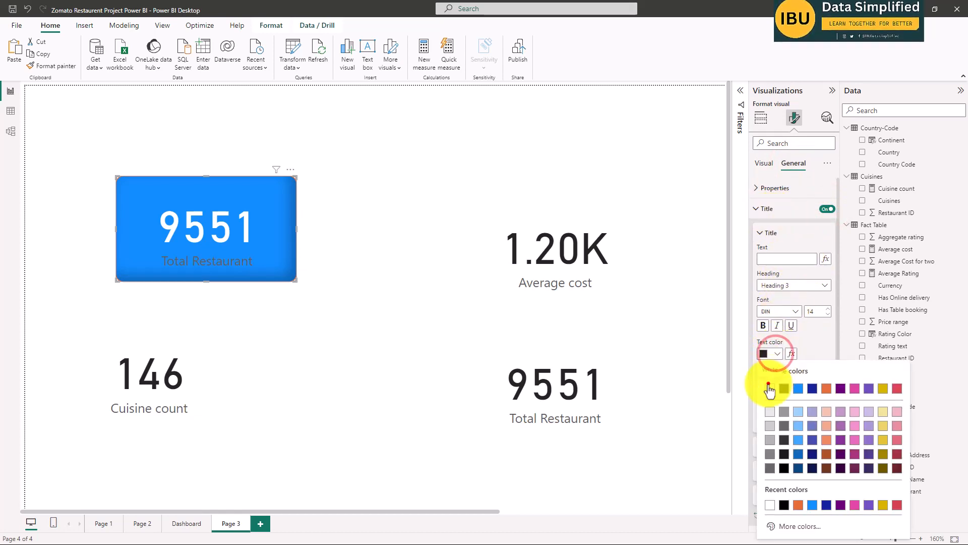
click(769, 384)
click(650, 318)
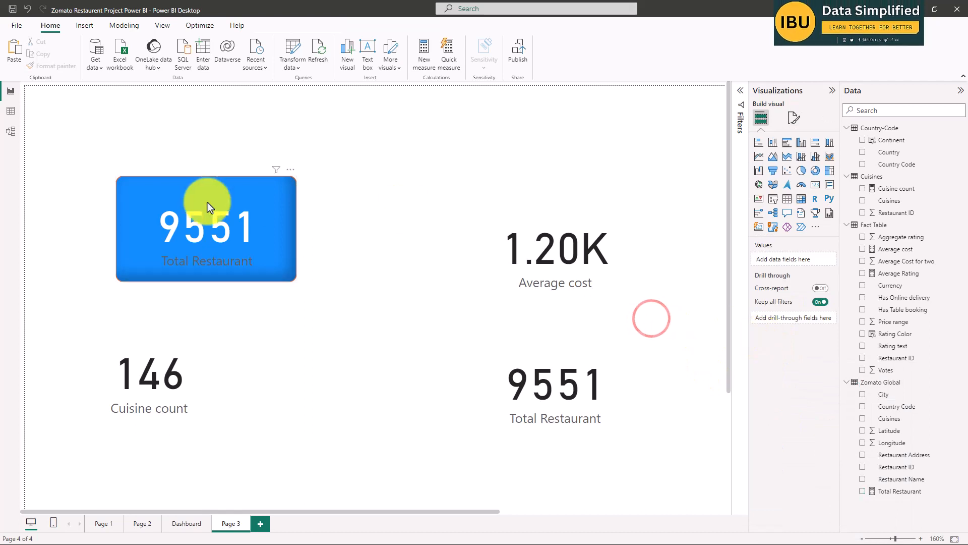
Set the category label color of the blue Total Restaurant card to white.
click(795, 119)
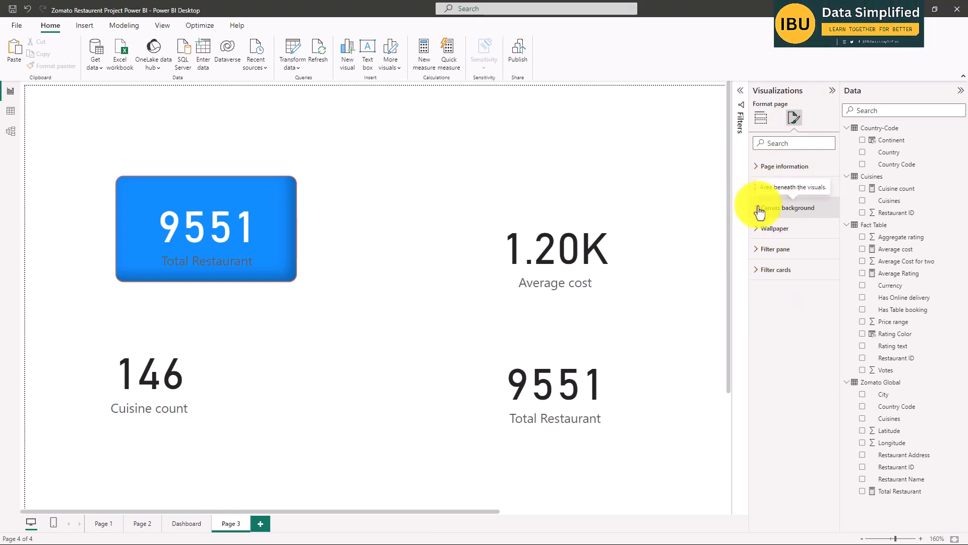
click(205, 202)
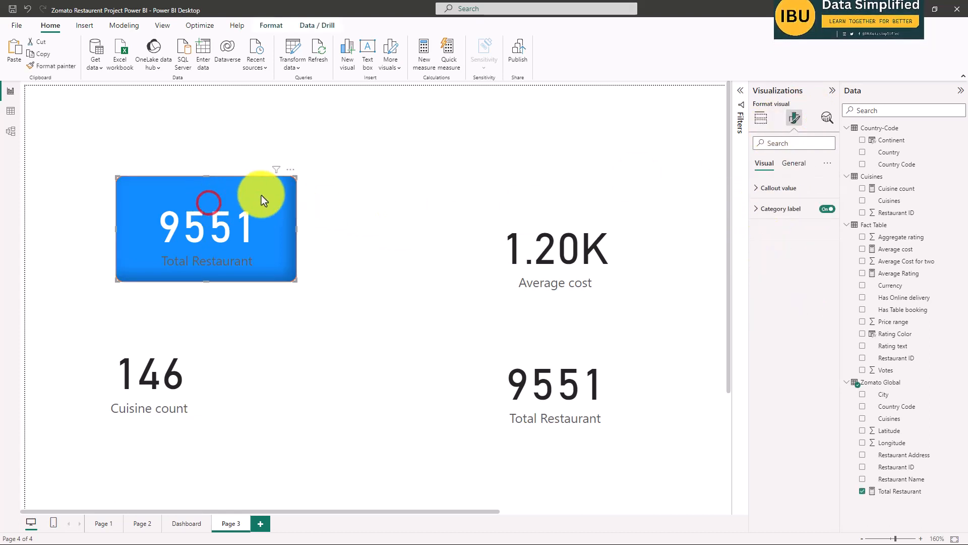
click(755, 210)
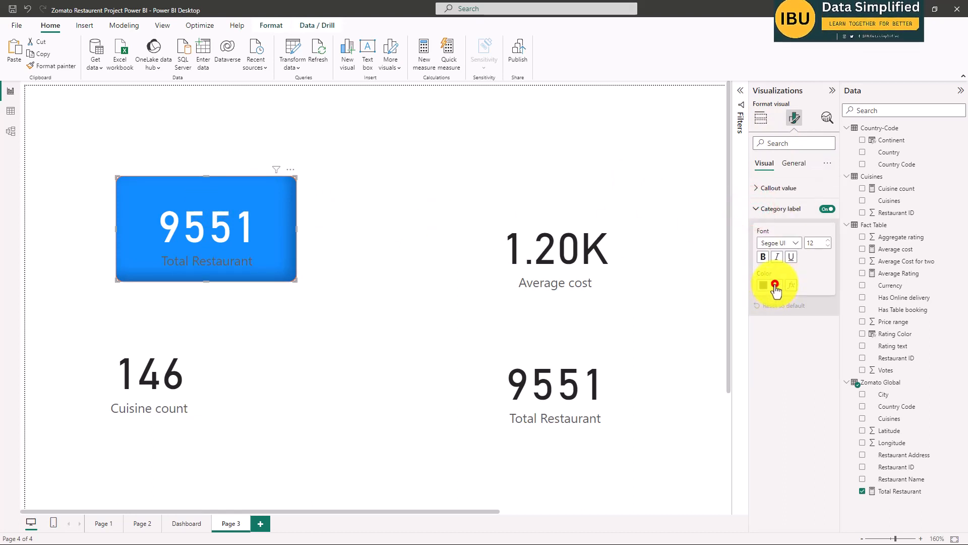
click(775, 285)
click(773, 319)
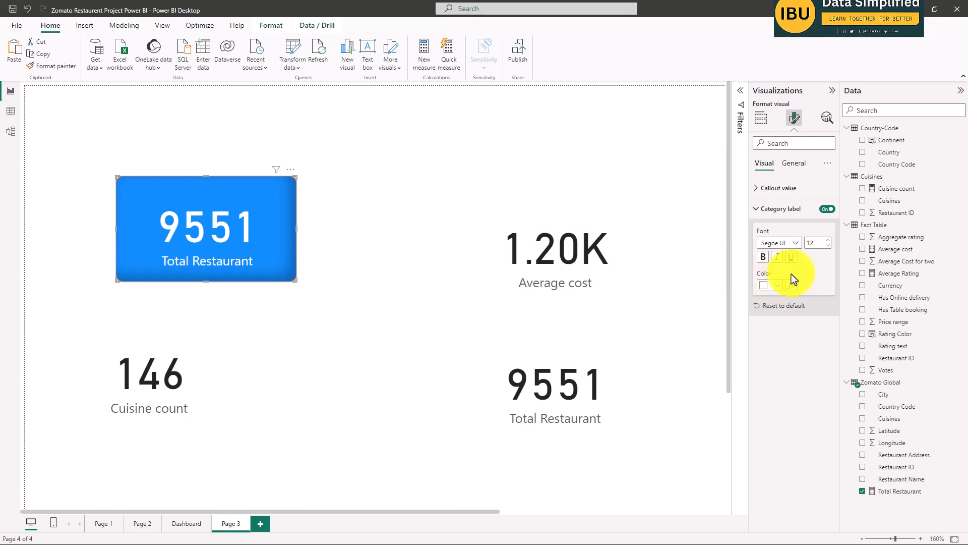
click(779, 188)
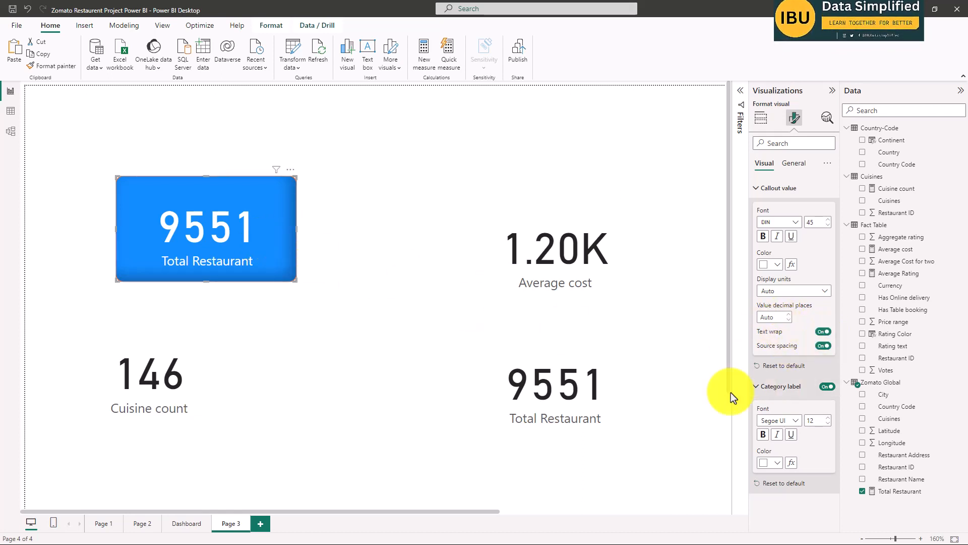
Copy the formatting of the blue Total Restaurant card onto the Average cost card with Format painter.
click(626, 298)
click(235, 206)
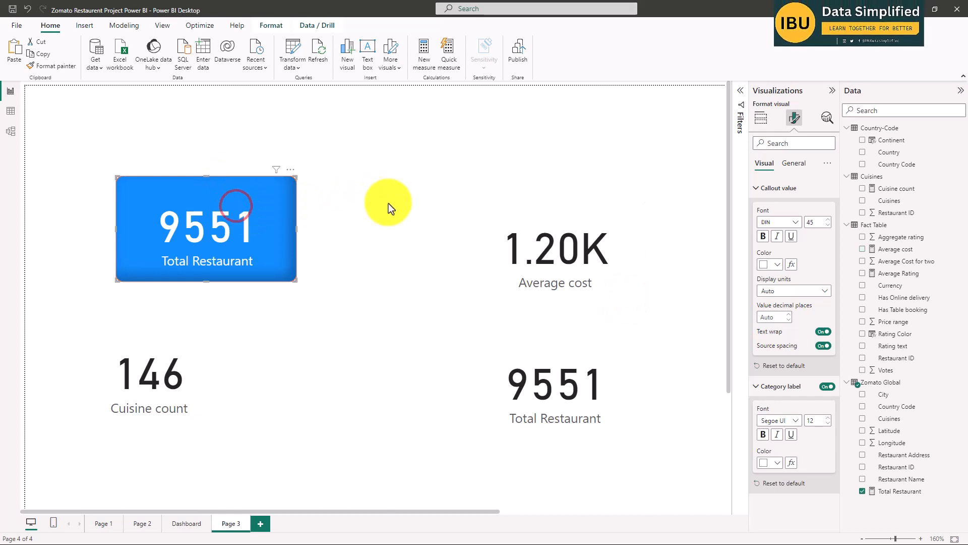
scroll(368, 258, down, 1)
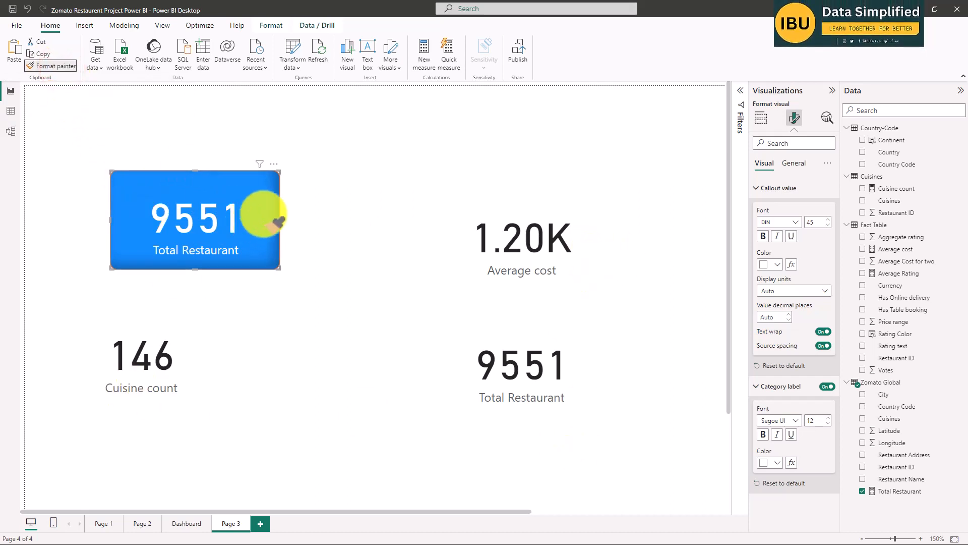
click(515, 237)
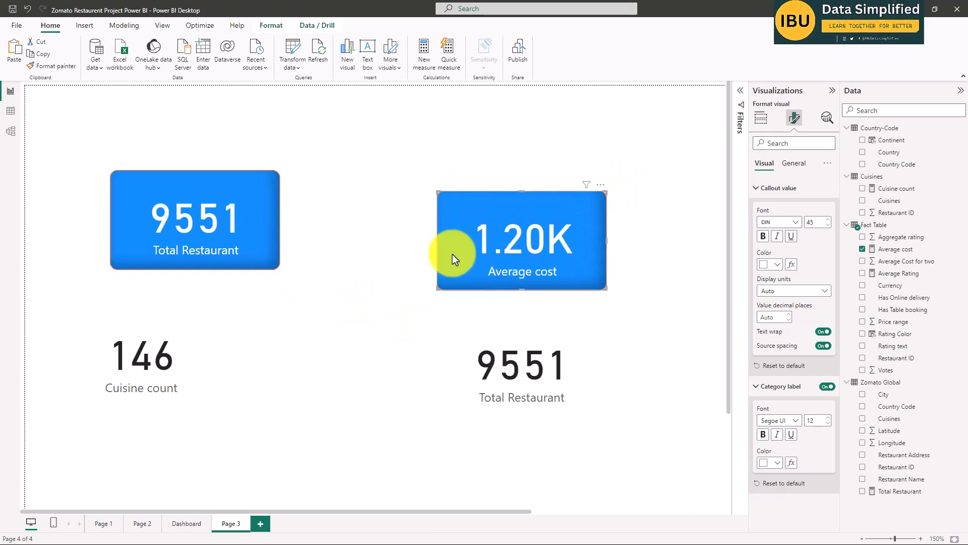
Apply the same blue card formatting to the Cuisine count card and the unformatted Total Restaurant card with Format painter.
click(55, 66)
click(163, 355)
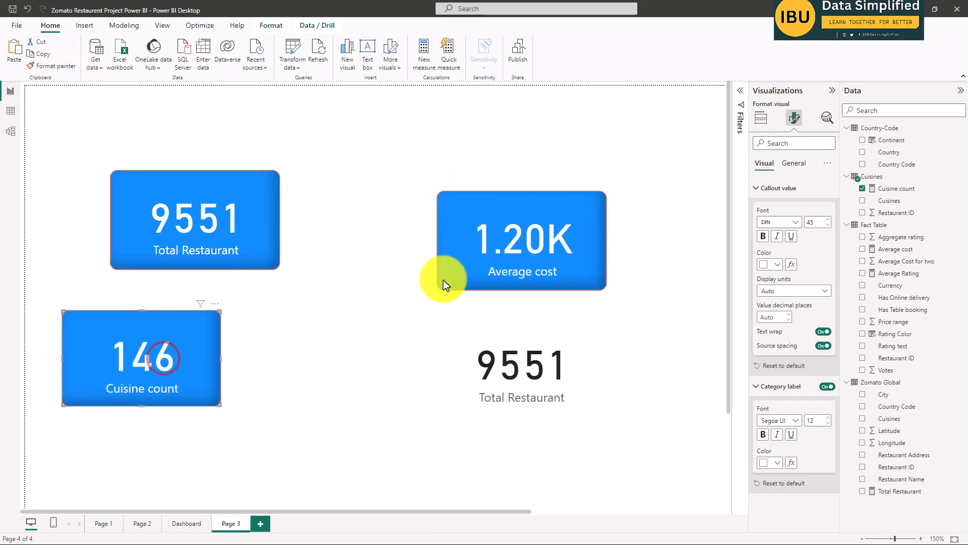
click(61, 66)
click(504, 375)
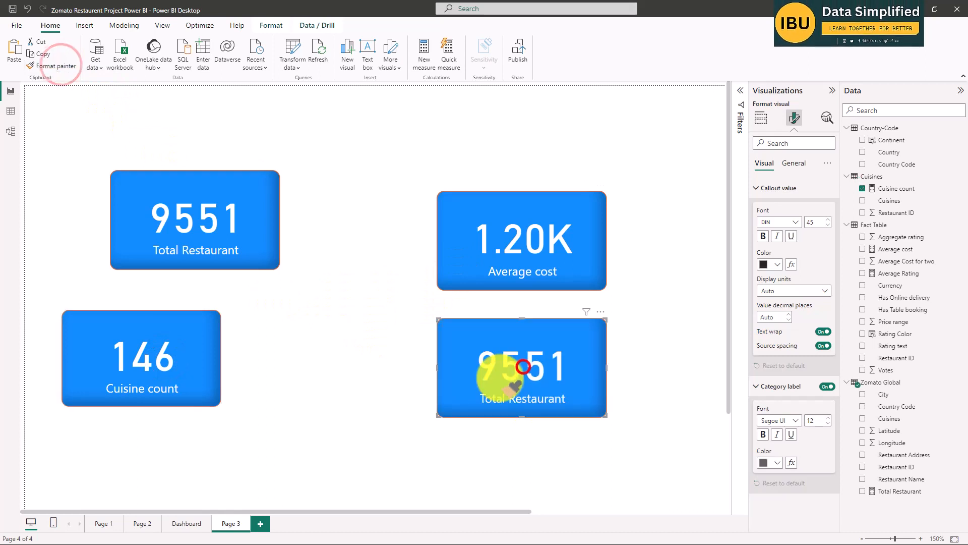
click(399, 312)
Stack the upper Total Restaurant, Cuisine count and Average cost cards in a column near the page's left edge.
scroll(428, 328, down, 5)
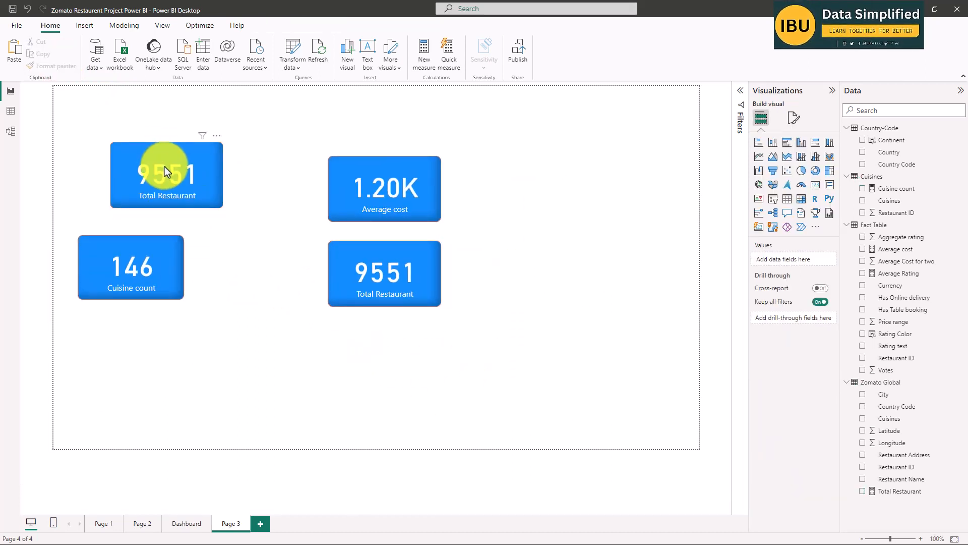
drag(165, 167, 110, 166)
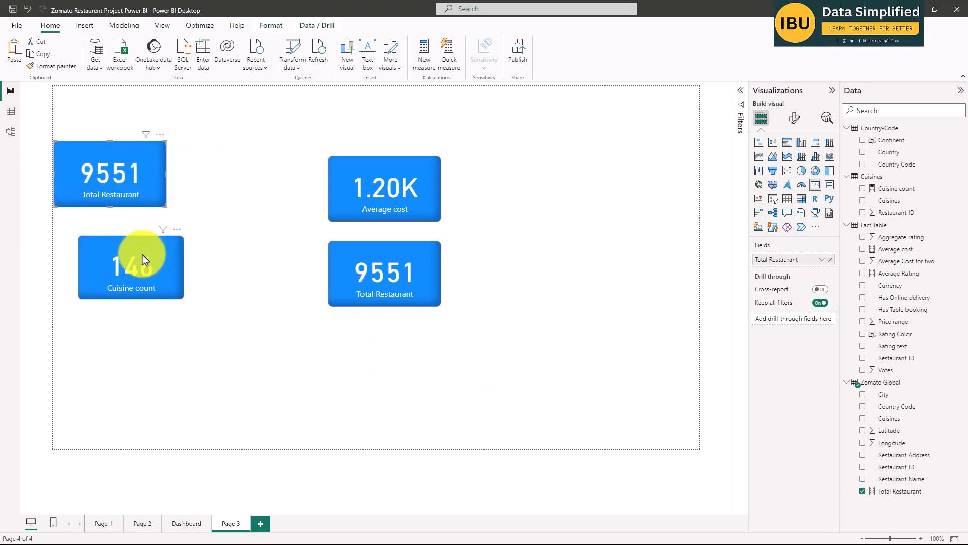
drag(140, 266, 162, 252)
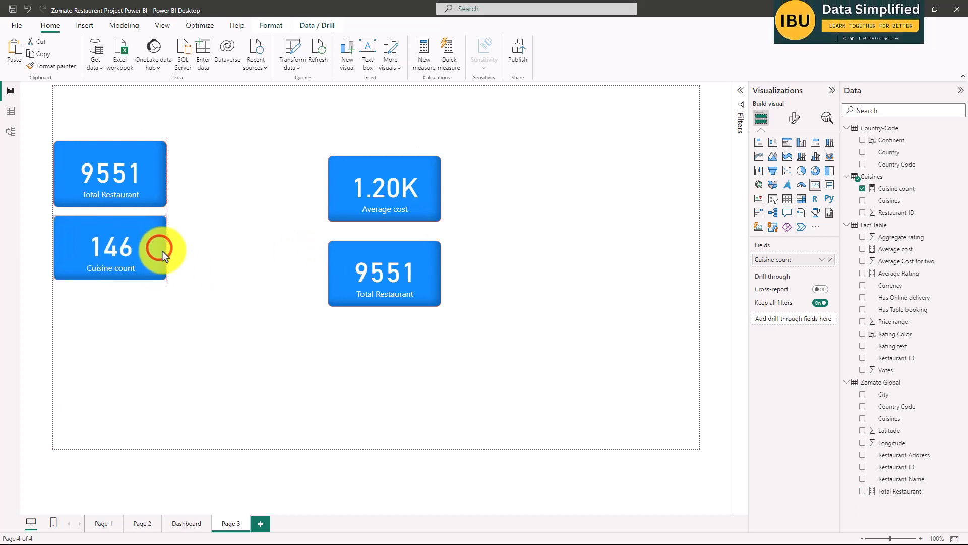
drag(386, 185, 119, 331)
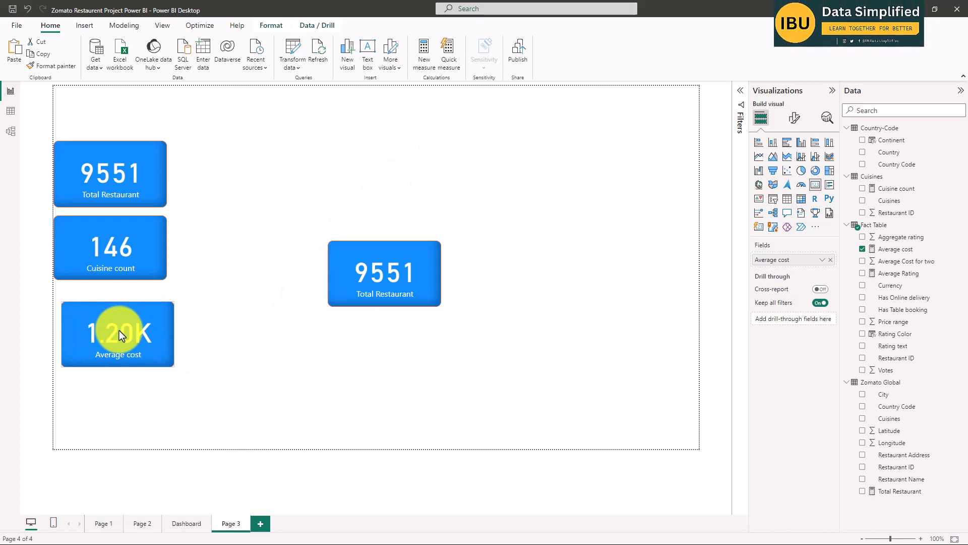
Replace the Total Restaurant measure in the card standing apart from the column with the Average Rating measure.
click(379, 270)
click(108, 178)
click(107, 173)
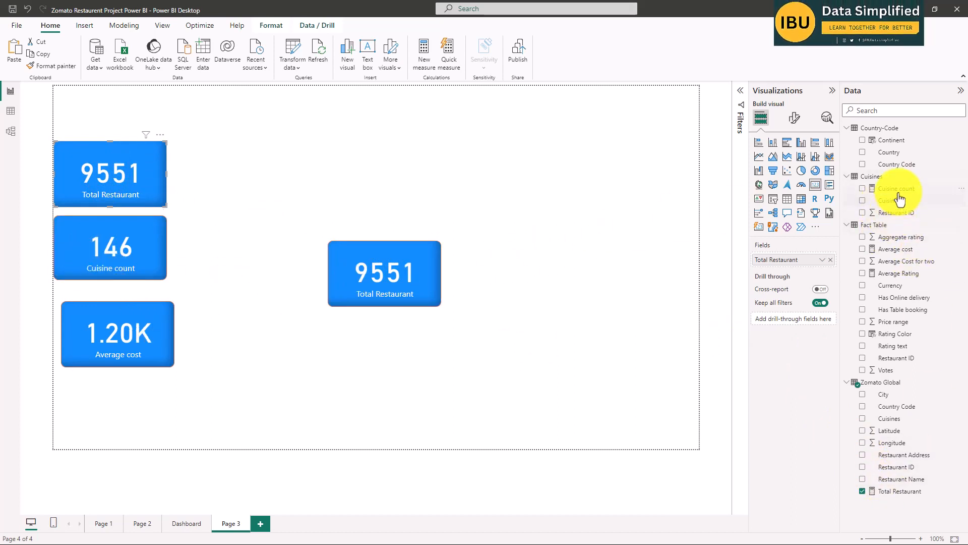
click(117, 235)
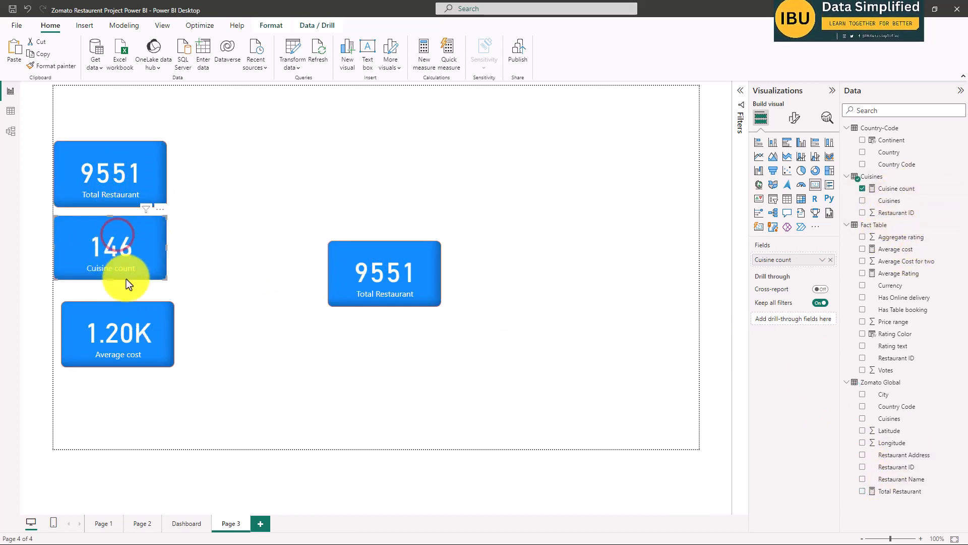
click(145, 339)
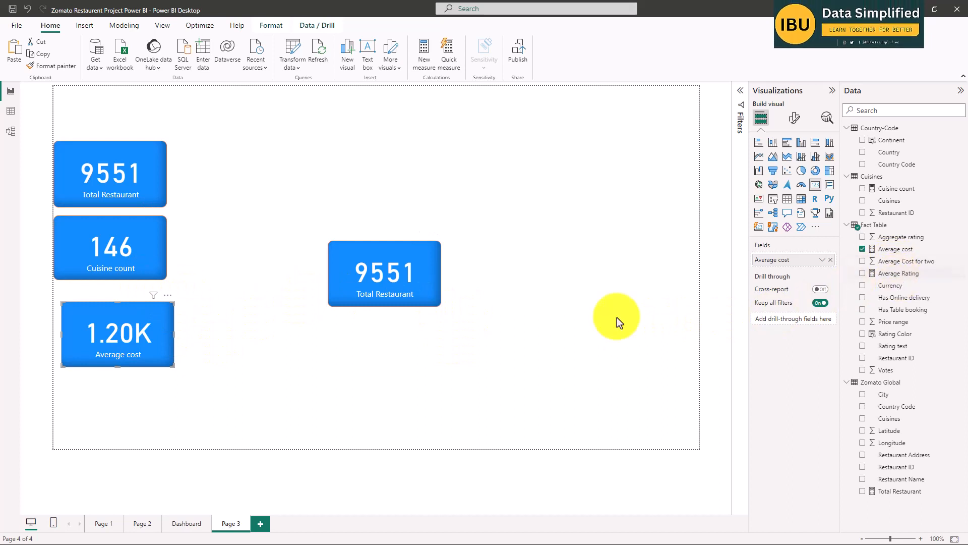
click(380, 288)
click(862, 273)
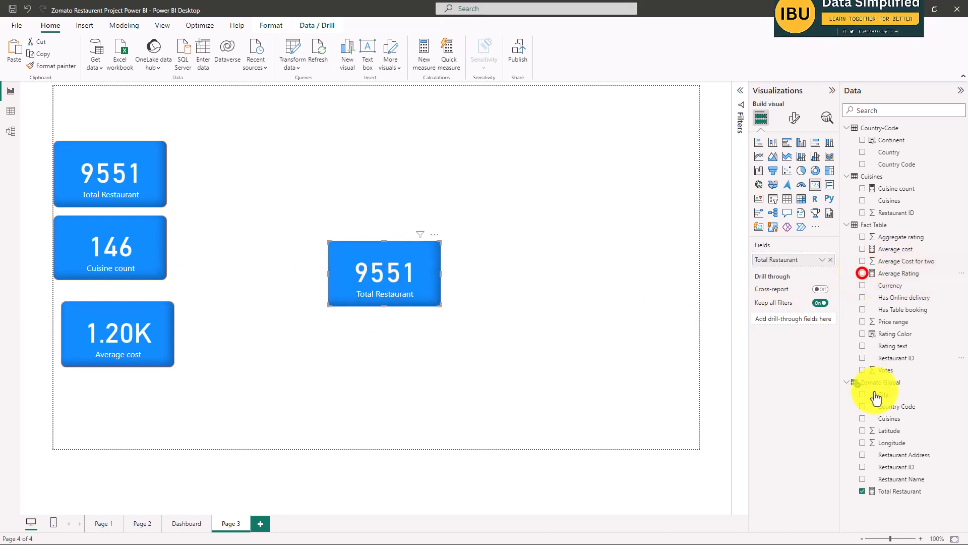
click(863, 491)
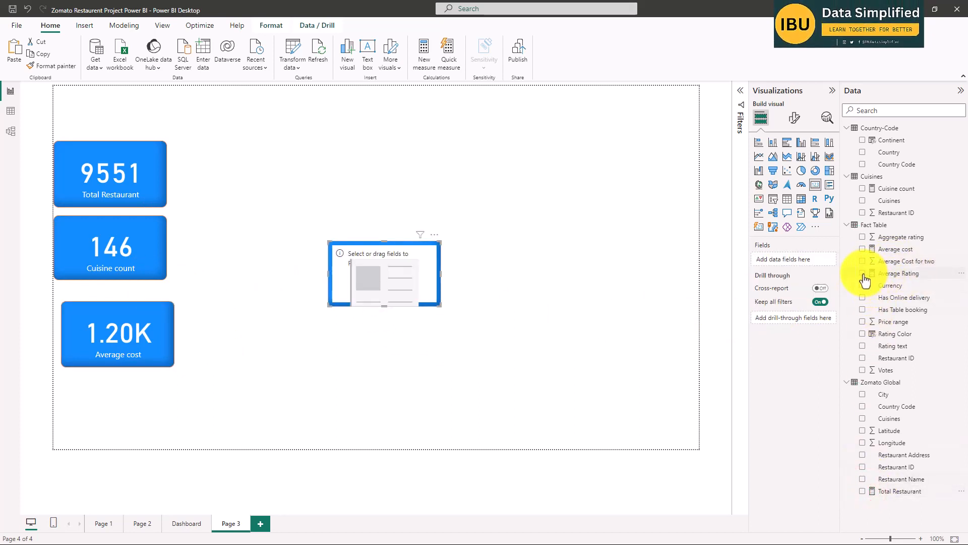
click(863, 273)
Align the Average cost card with the column of cards and place the Average Rating card directly beneath it.
drag(388, 273, 196, 404)
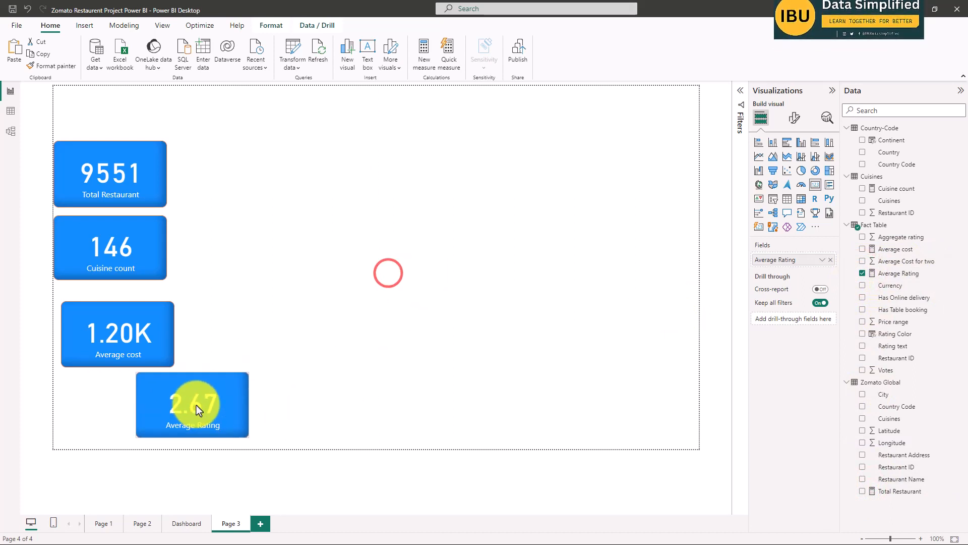
drag(115, 338, 105, 325)
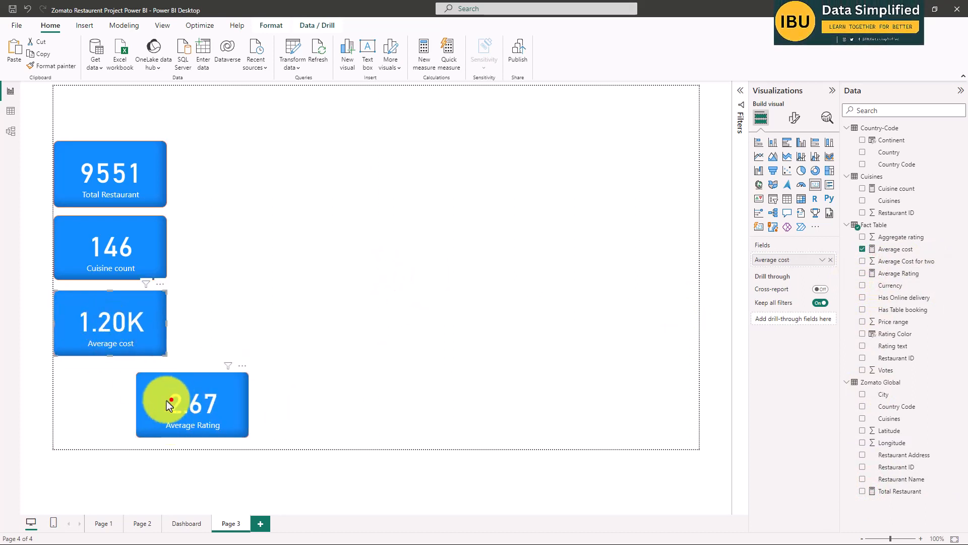
drag(172, 400, 89, 393)
click(273, 299)
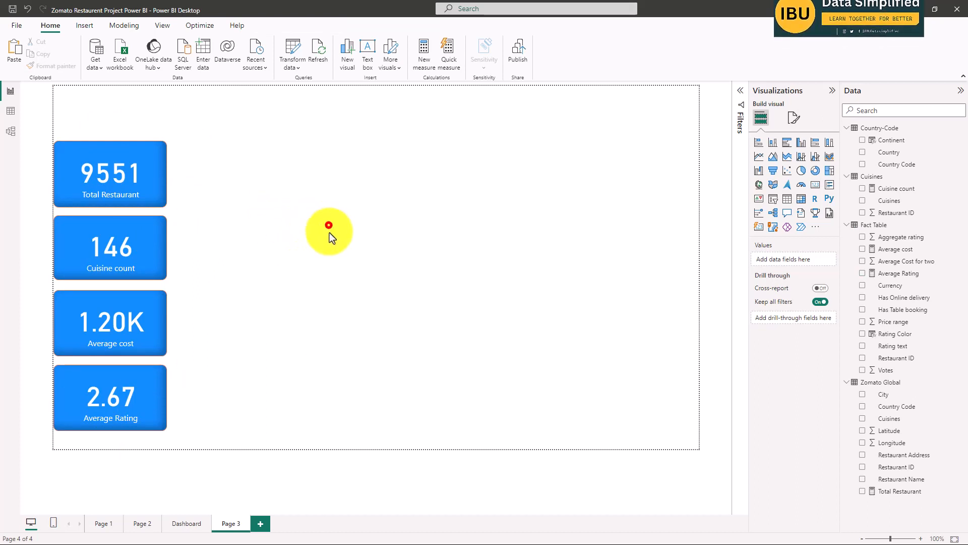
Insert a filled map visual beside the card column and enlarge it.
click(773, 184)
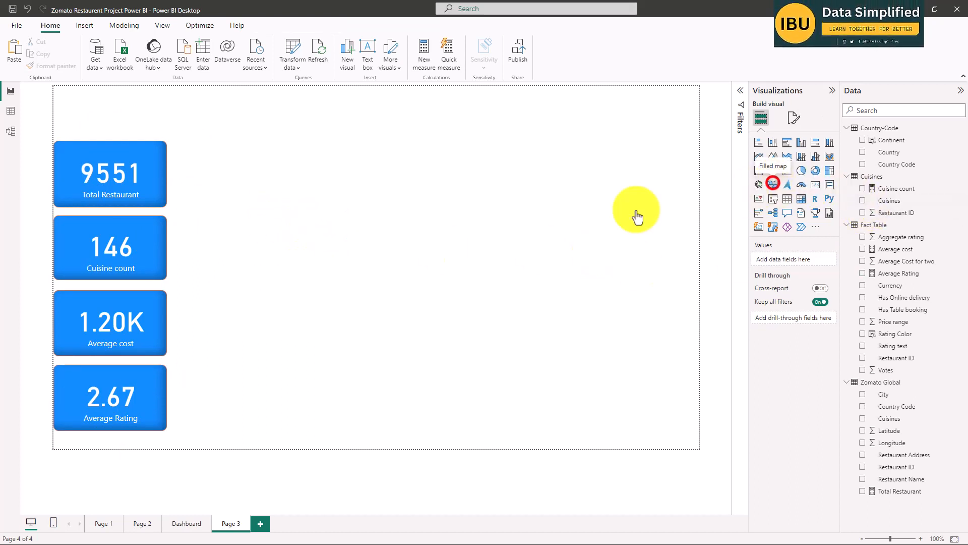
drag(298, 211, 441, 339)
drag(338, 153, 353, 150)
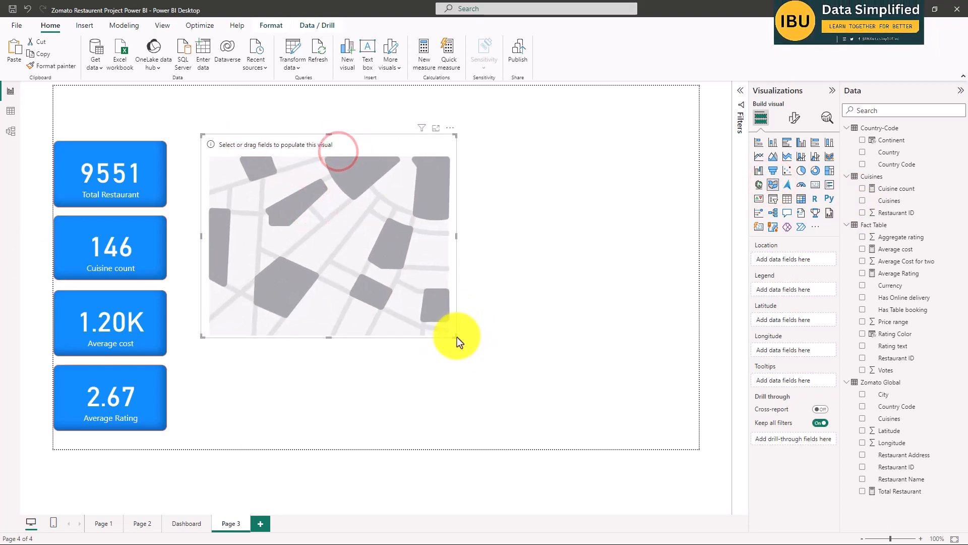
drag(457, 338, 471, 334)
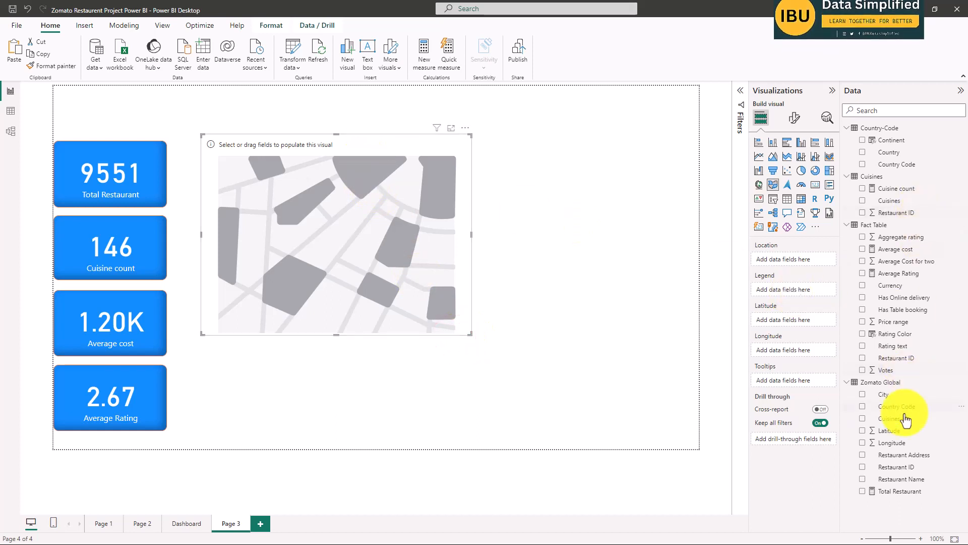
Plot Country as the filled map's location and legend, with Total Restaurant as its tooltip value.
click(863, 153)
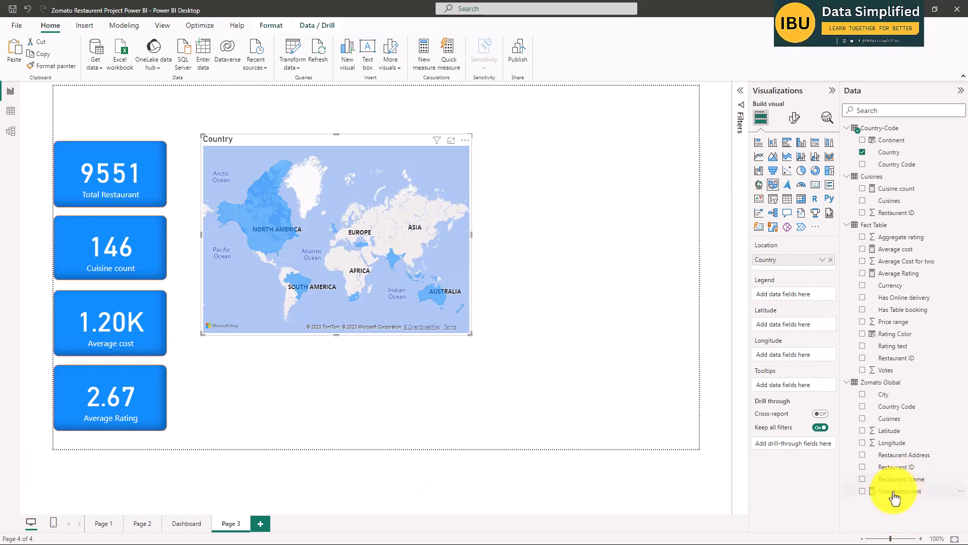
click(321, 243)
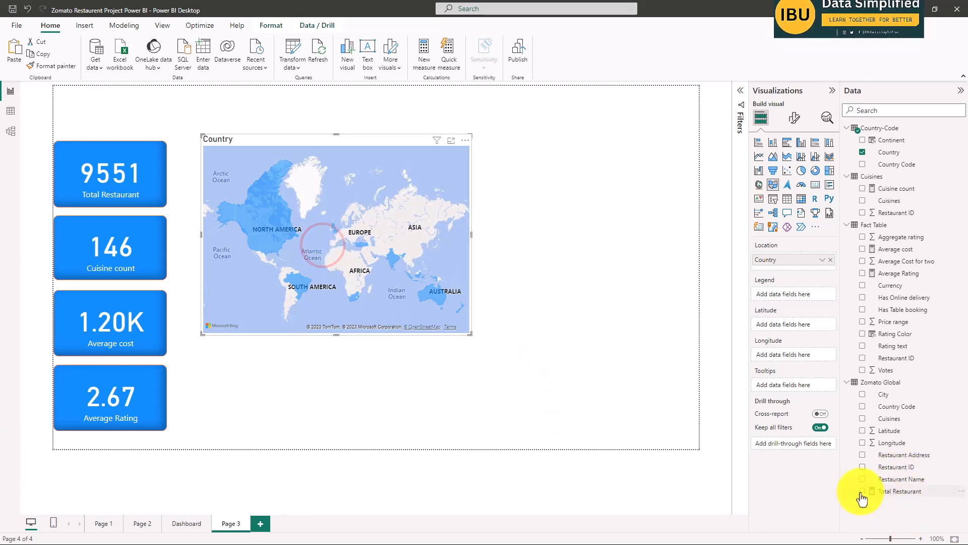
click(863, 491)
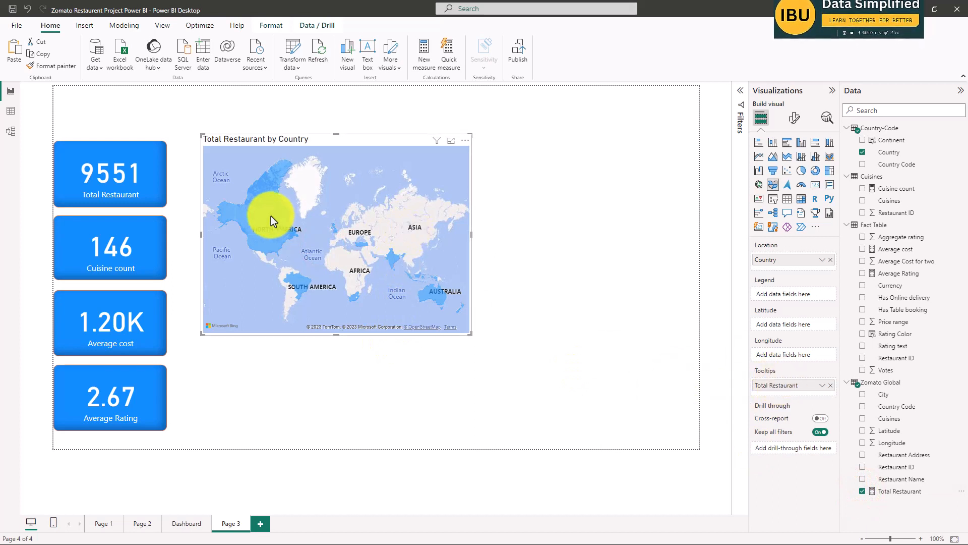
mouse_move(271, 215)
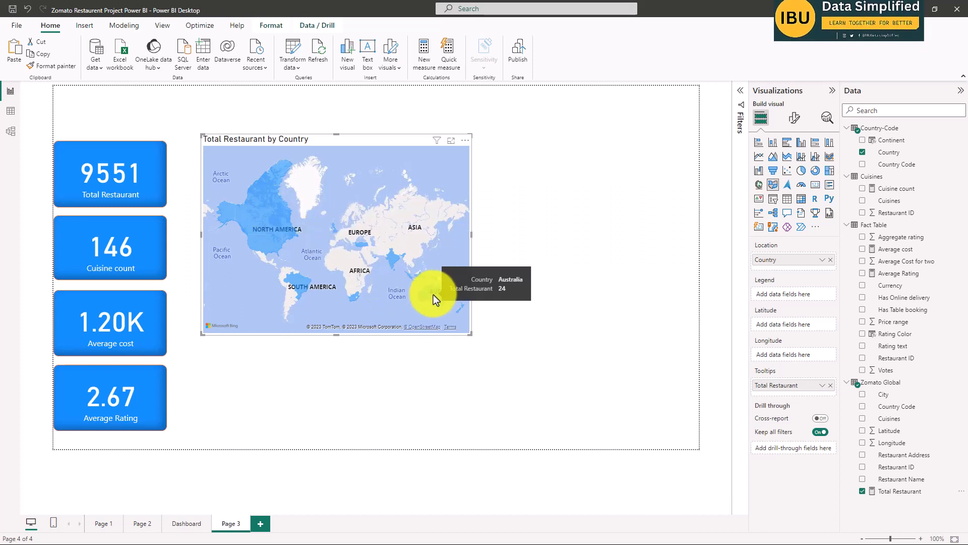
mouse_move(391, 259)
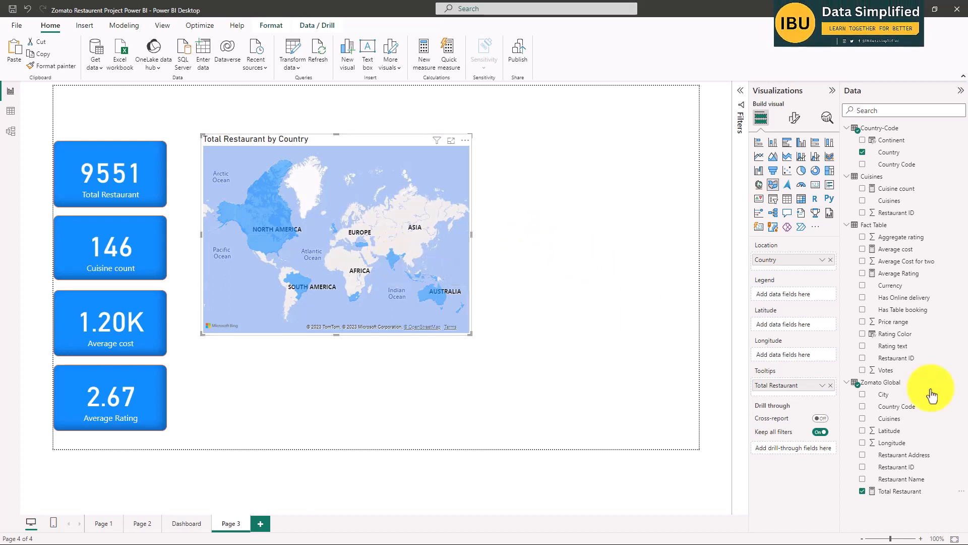
drag(887, 162, 801, 296)
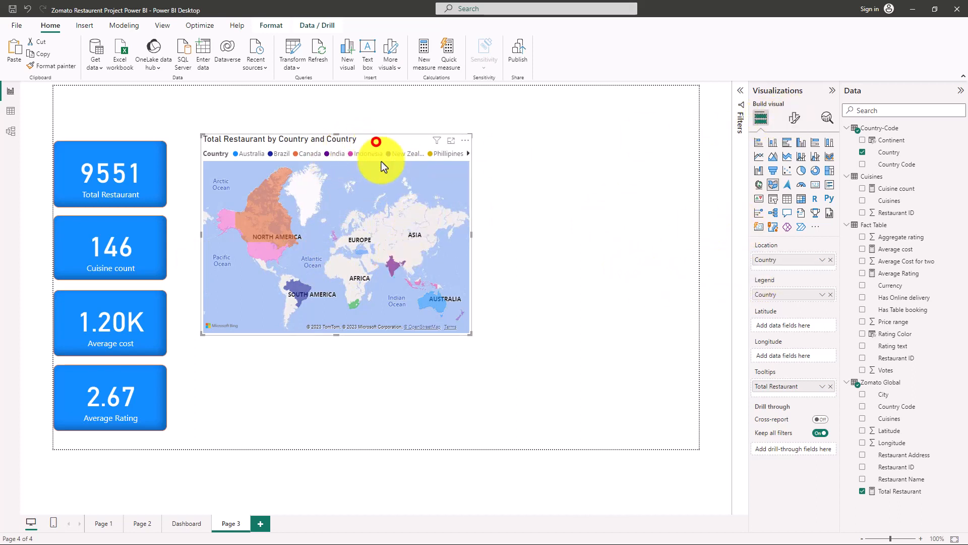
Copy the formatting of the blue Total Restaurant card onto the filled map with Format painter.
click(92, 158)
click(48, 66)
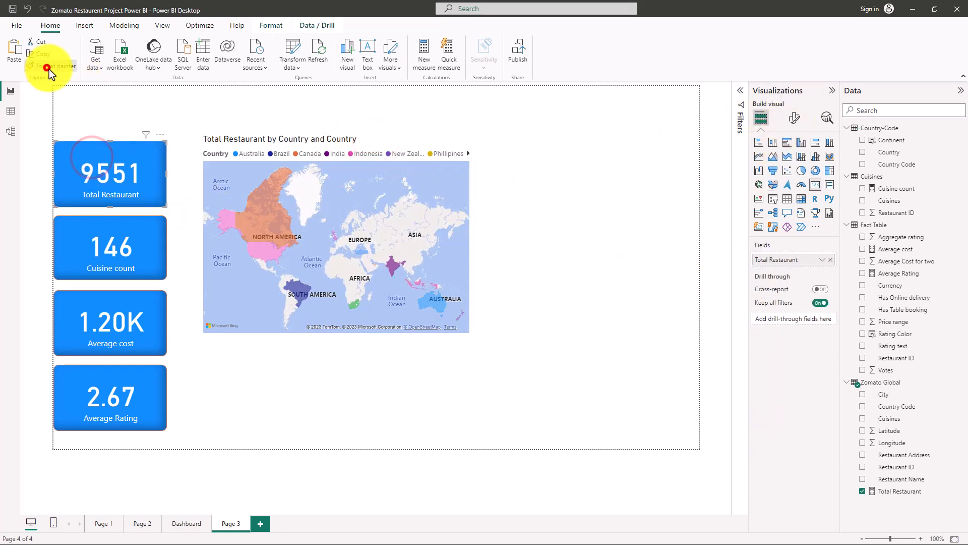
click(278, 132)
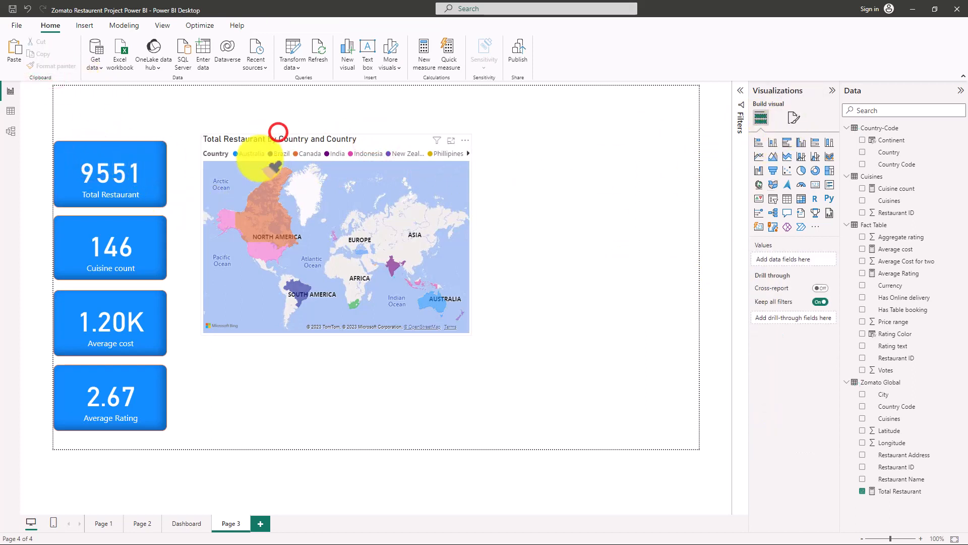
click(131, 171)
click(47, 63)
click(343, 139)
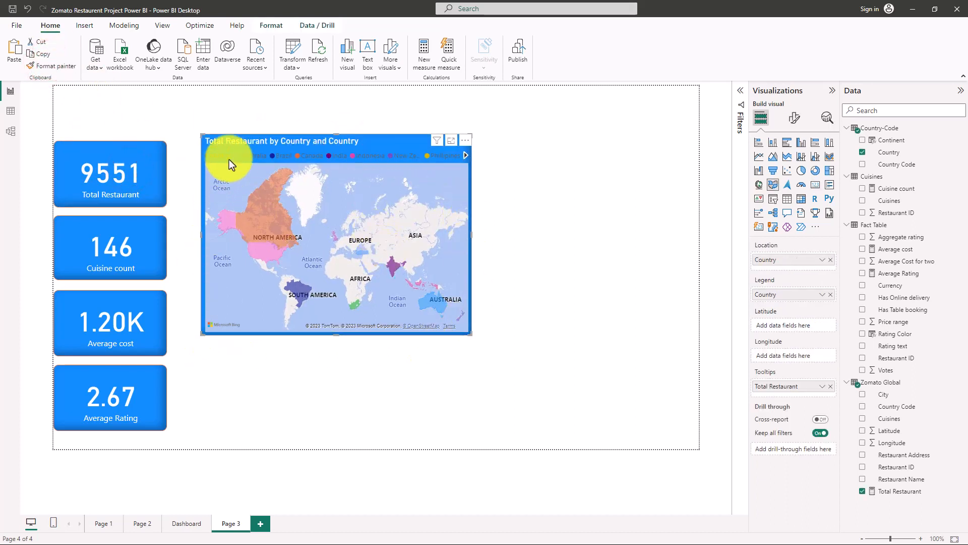
Move the filled map closer to the card column, level with the upper edge of the Total Restaurant card.
mouse_move(373, 145)
mouse_down()
mouse_move(372, 156)
mouse_move(359, 153)
mouse_up()
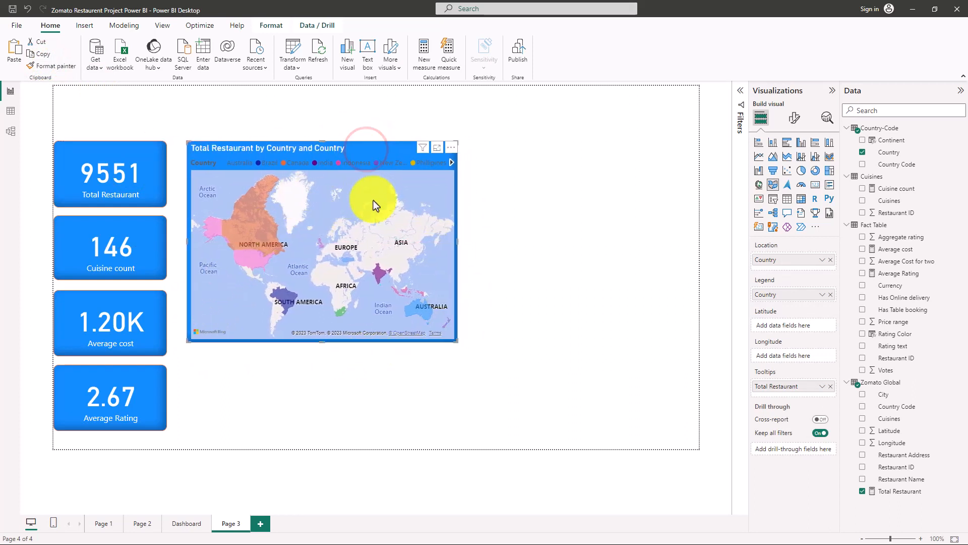
click(544, 279)
click(628, 274)
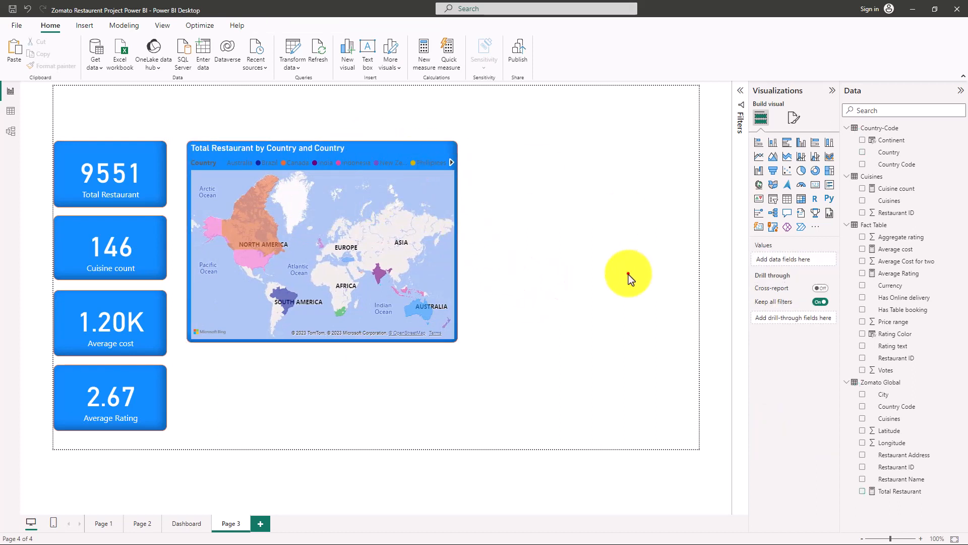
Turn off the legend of the Total Restaurant by Country map.
click(372, 154)
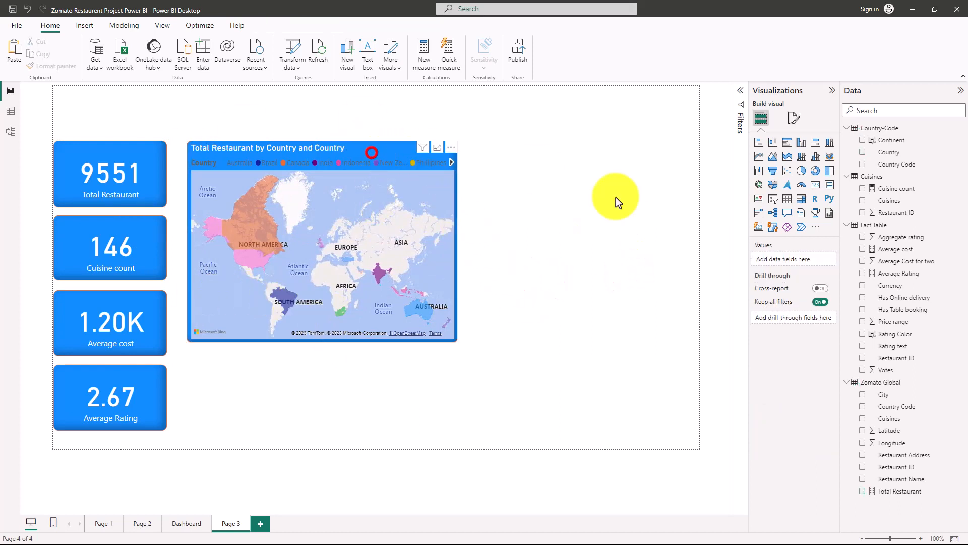
click(795, 117)
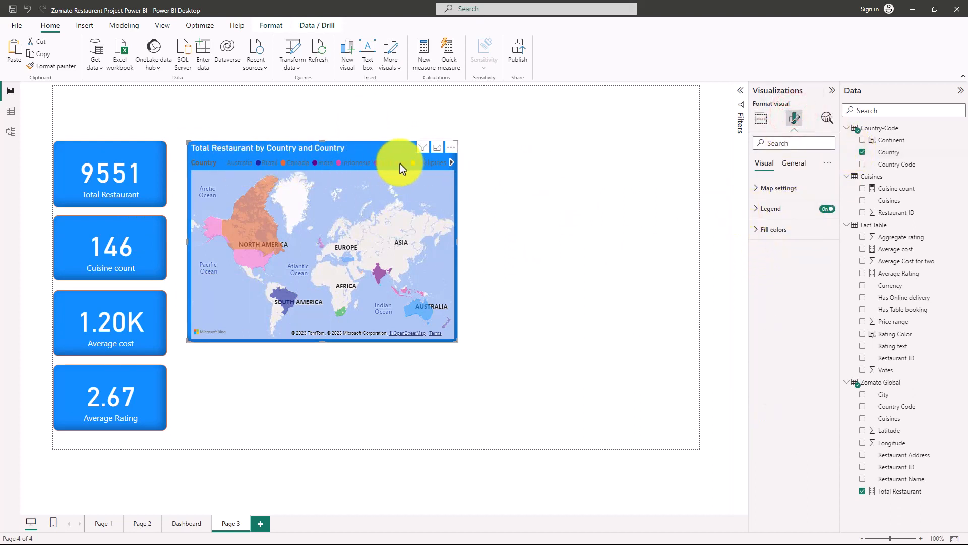
click(830, 209)
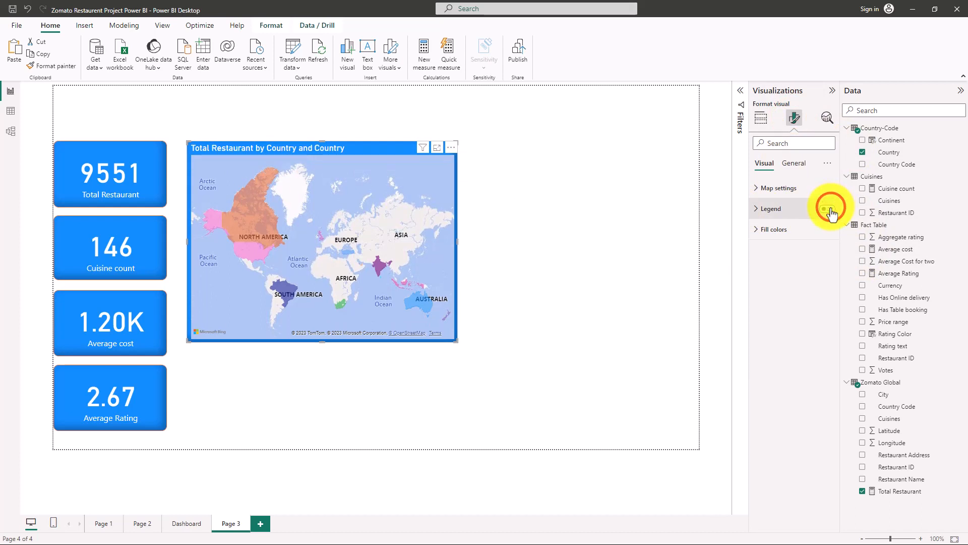
click(620, 259)
Shrink the map from its lower outer corner so it ends just below the start of the Average cost card.
click(451, 327)
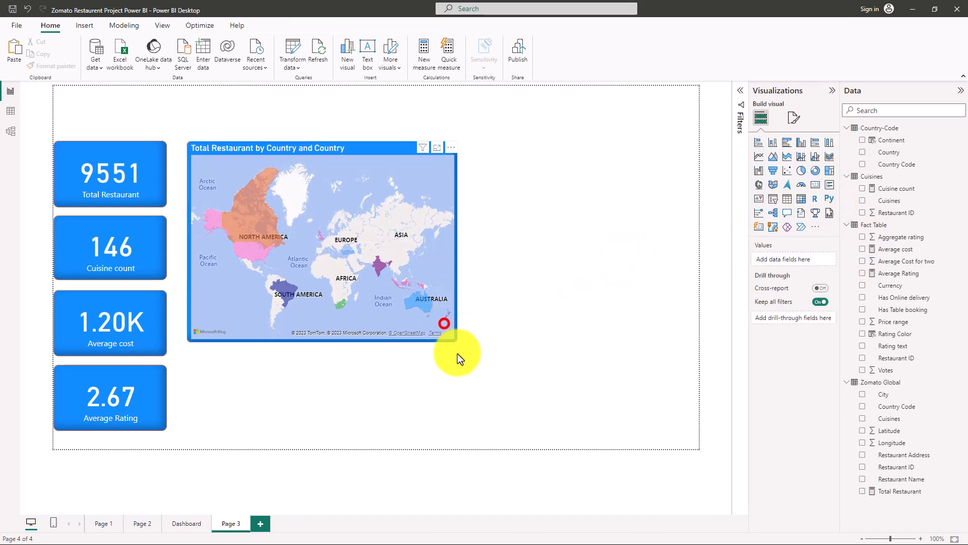
drag(456, 341, 381, 301)
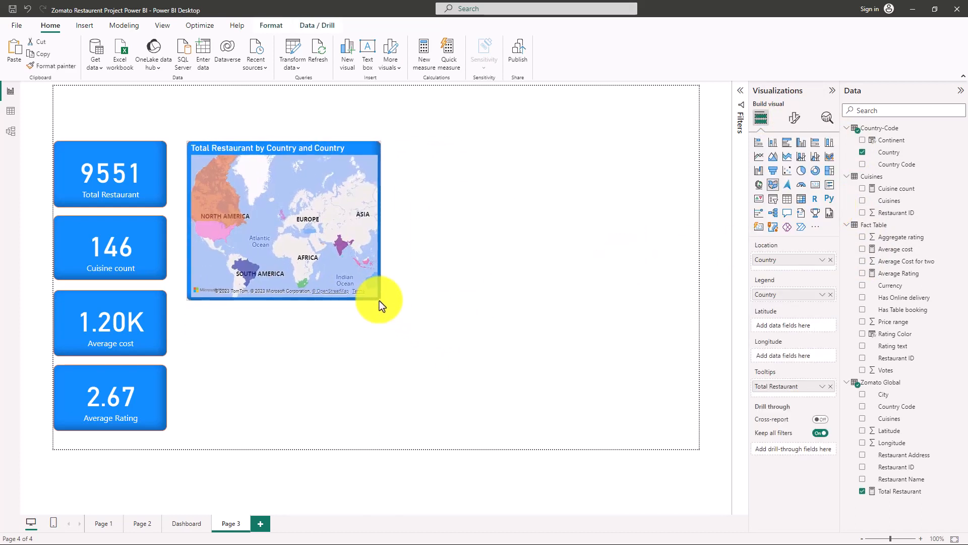
click(494, 262)
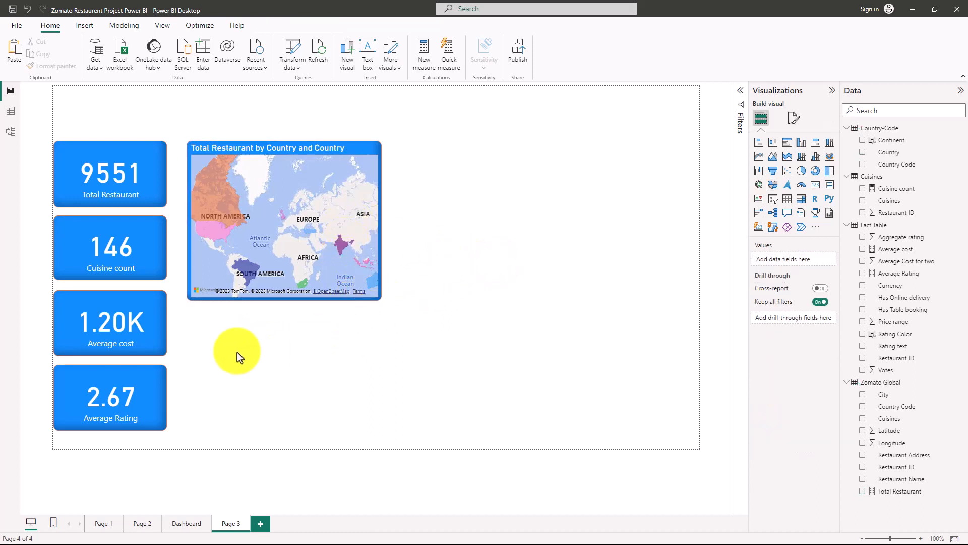
Check the Dashboard page layout, then add a treemap of Total Restaurant by Cuisines beside the map on Page 3.
click(184, 522)
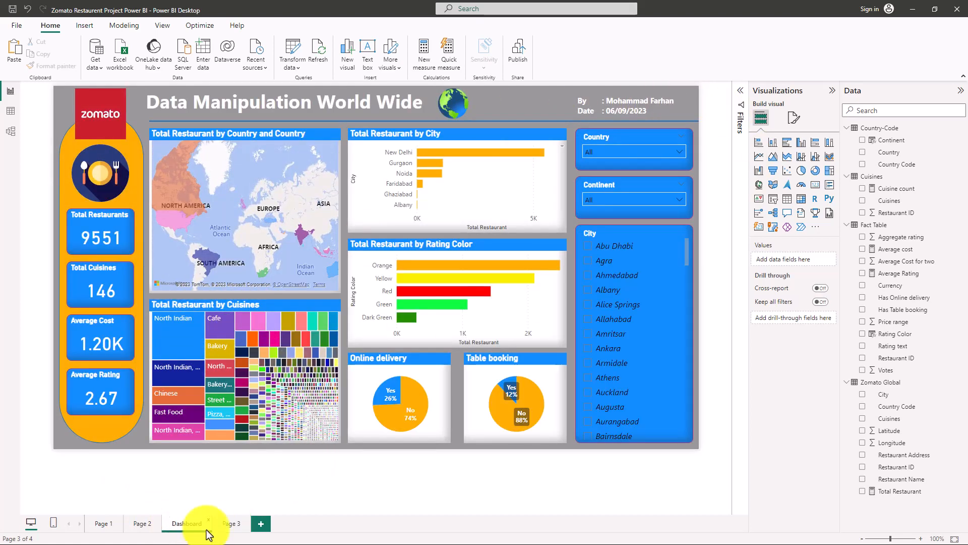
click(225, 523)
click(518, 277)
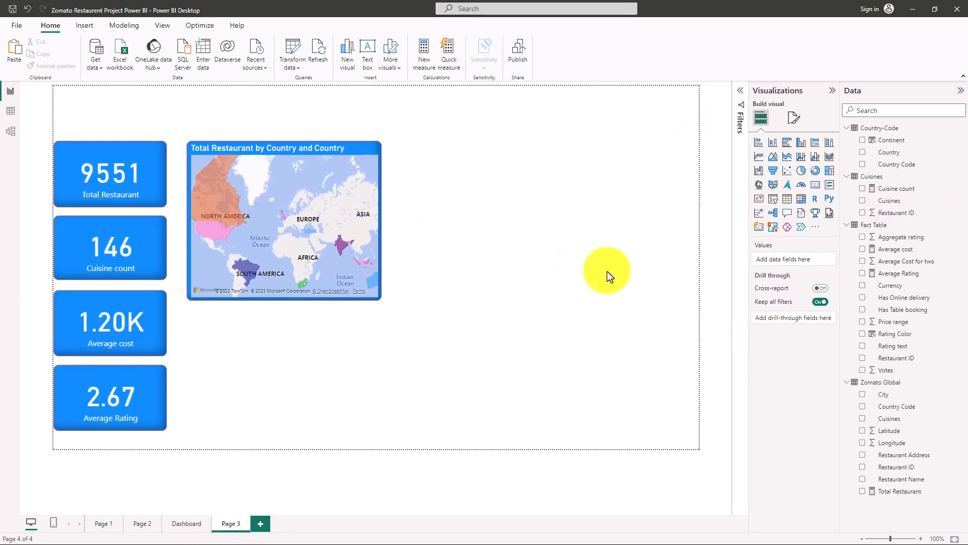
click(831, 175)
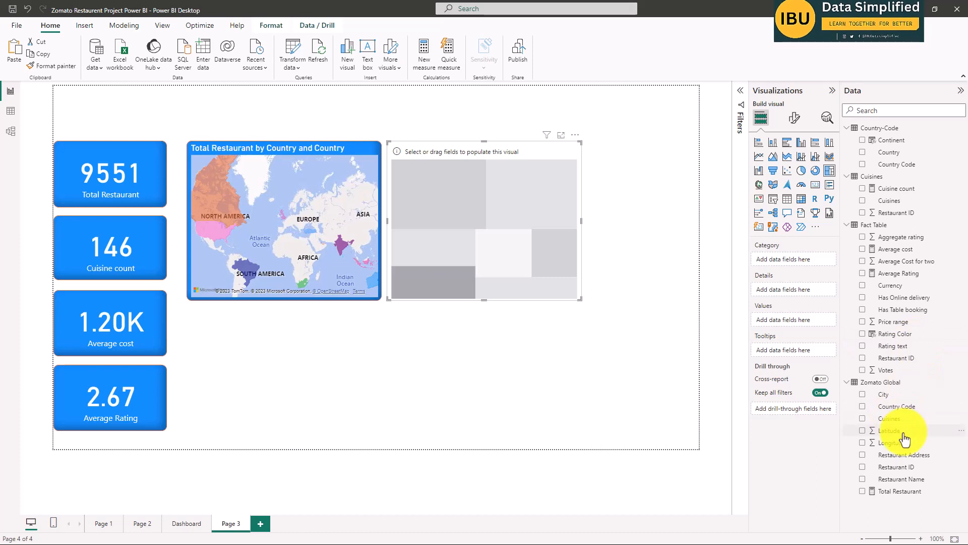
click(862, 492)
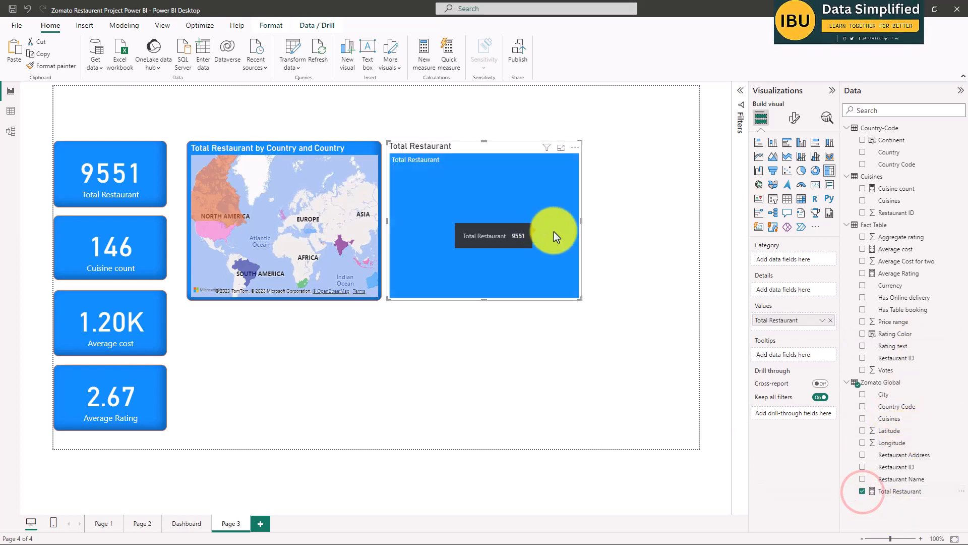
click(862, 419)
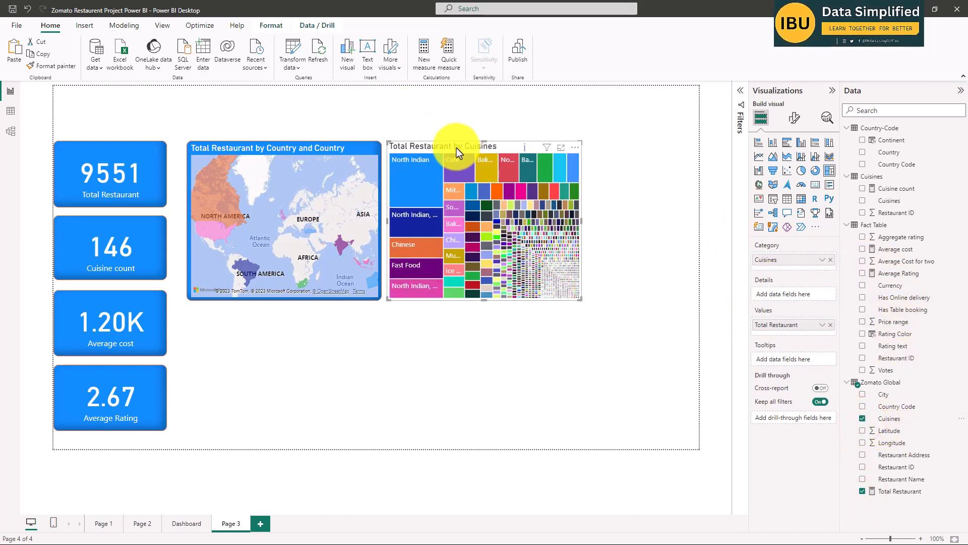
mouse_move(410, 165)
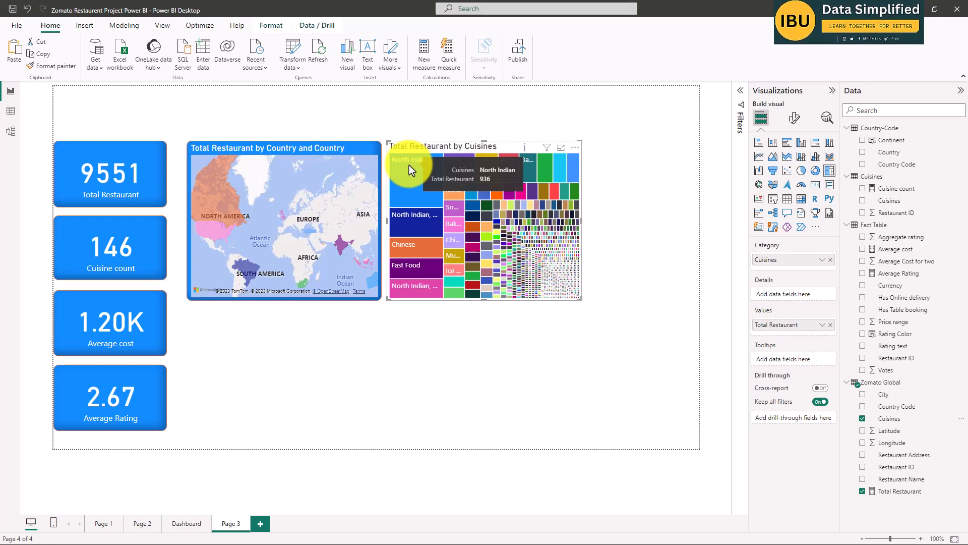
Place the Total Restaurant by Cuisines treemap below the map and shorten the map to end level with the Cuisine count card.
drag(433, 148, 222, 317)
click(375, 256)
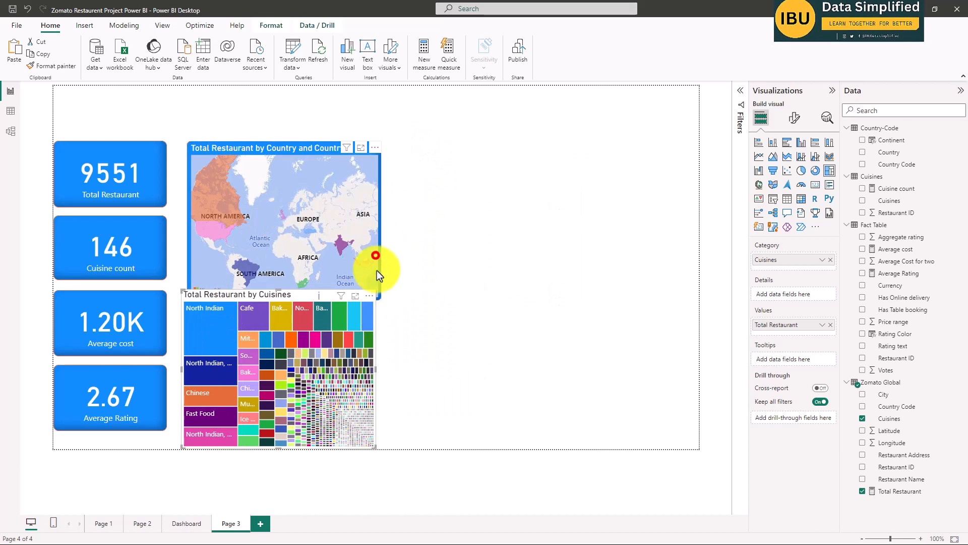
mouse_move(280, 298)
mouse_down()
mouse_move(280, 283)
mouse_move(277, 295)
mouse_up()
click(358, 202)
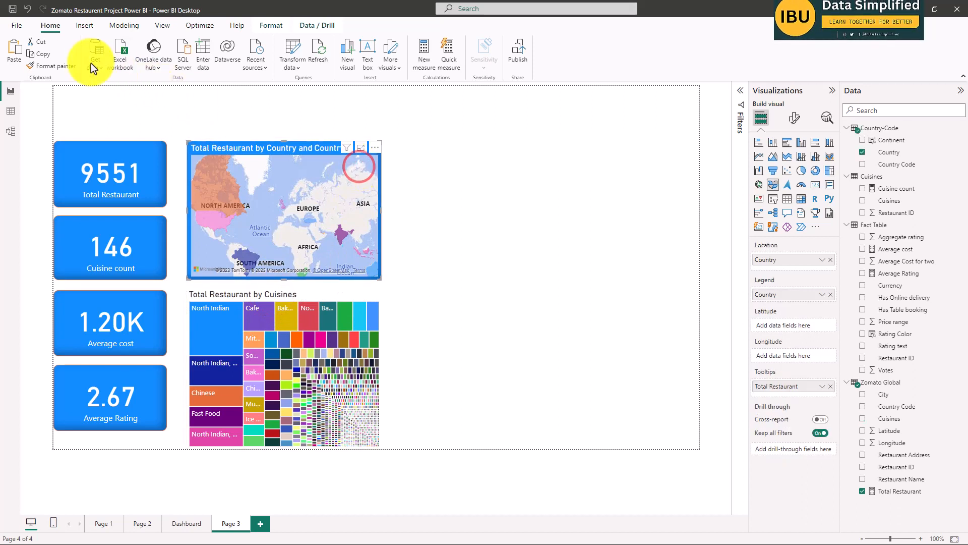
Copy the map's formatting onto the Total Restaurant by Cuisines treemap with the Format Painter.
click(42, 65)
click(270, 140)
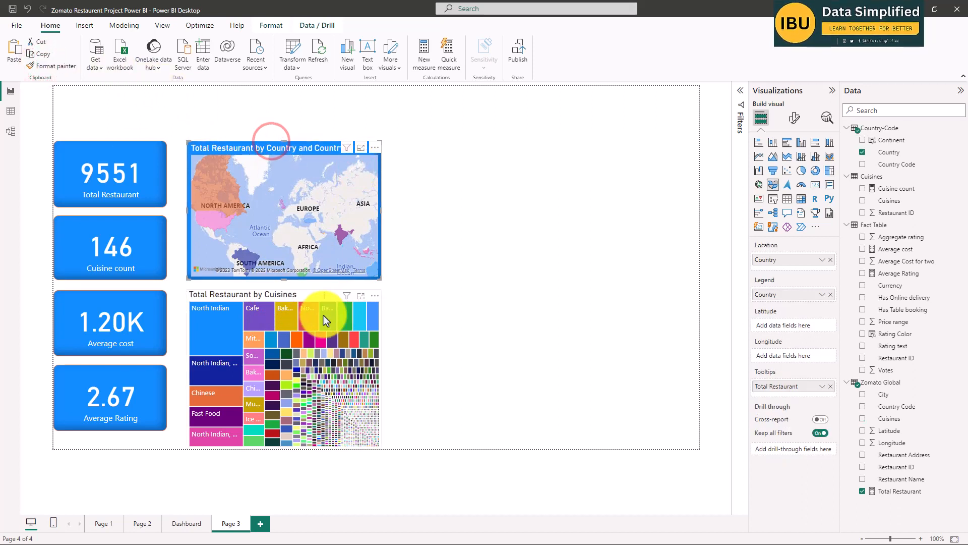
click(42, 64)
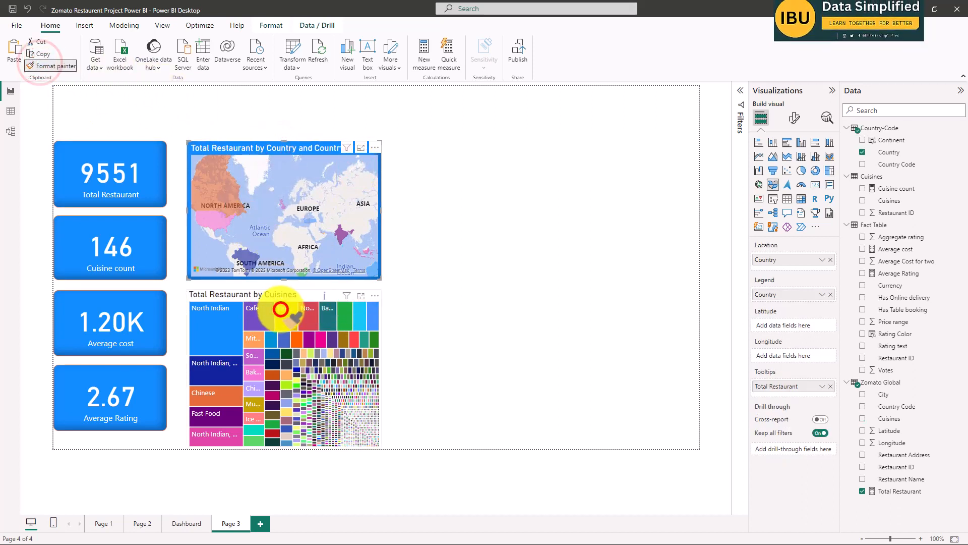
click(280, 310)
click(441, 364)
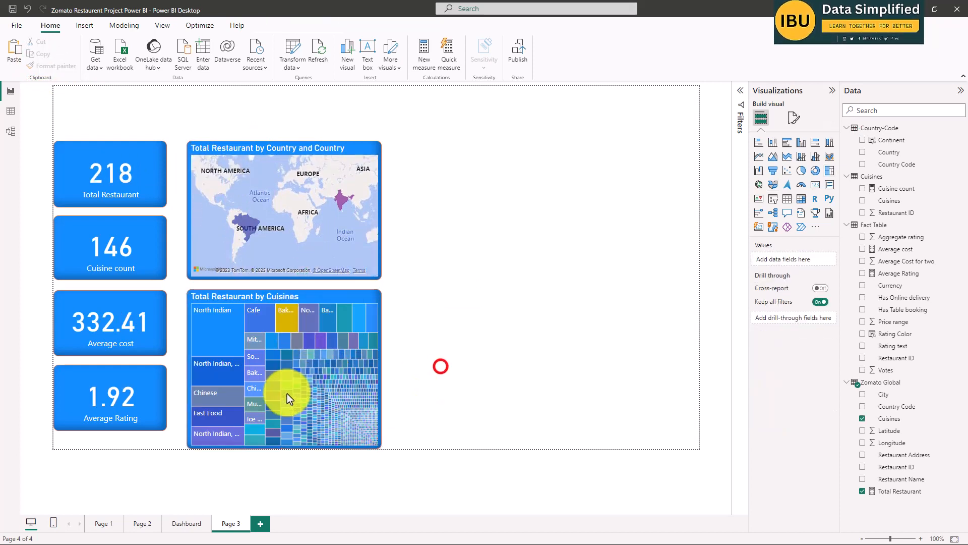
Shorten the treemap so its lower edge is level with the bottom of the Average Rating card.
click(254, 294)
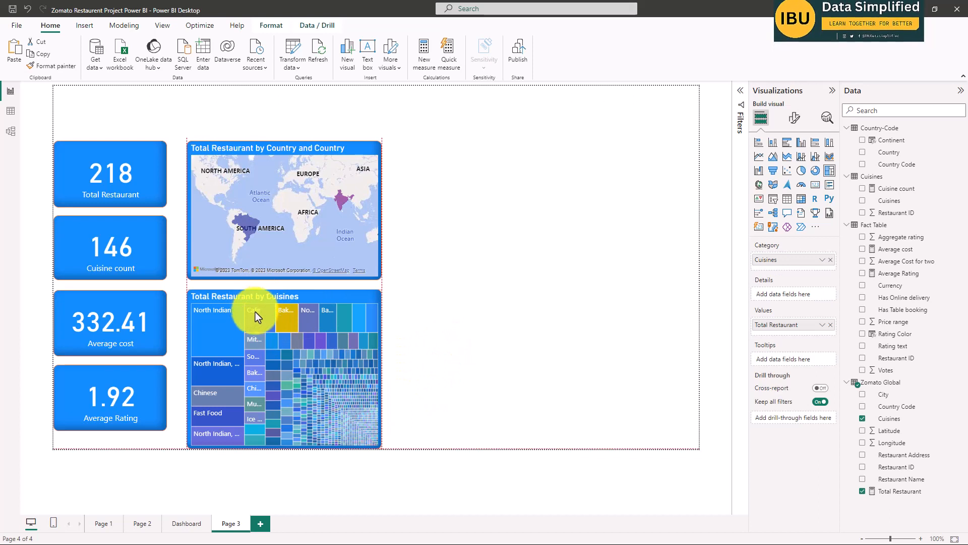
drag(281, 449, 279, 430)
click(484, 341)
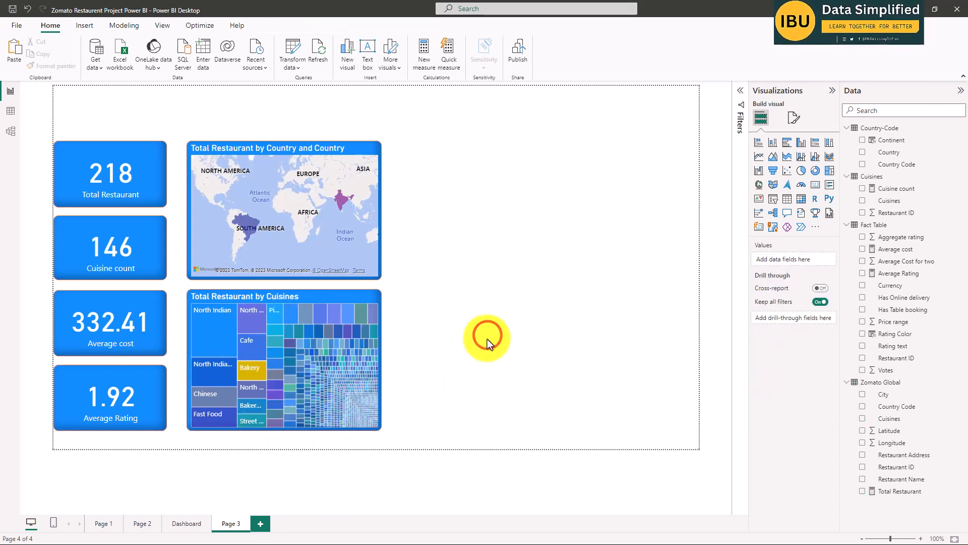
View the Total Restaurant by Cuisines treemap in focus mode and return to the report page.
click(281, 298)
click(271, 141)
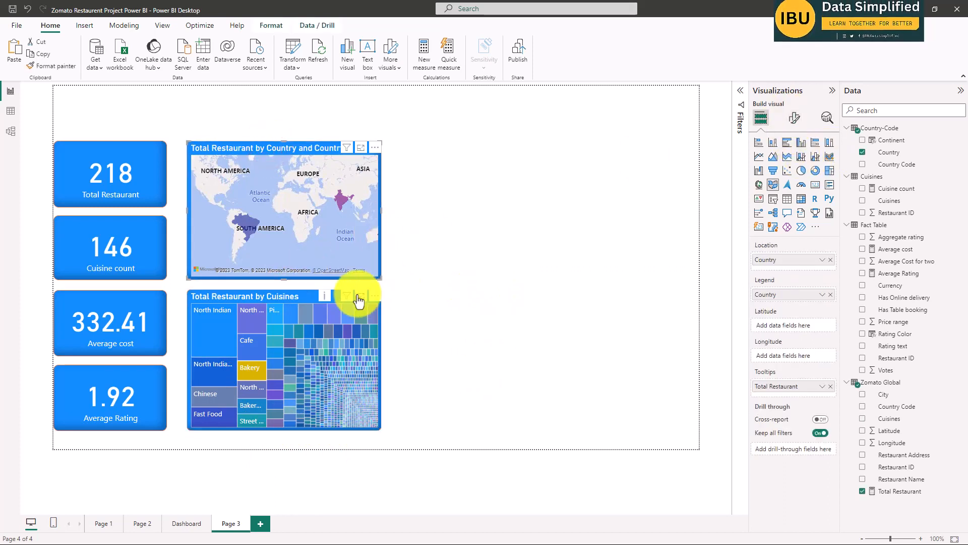
click(357, 295)
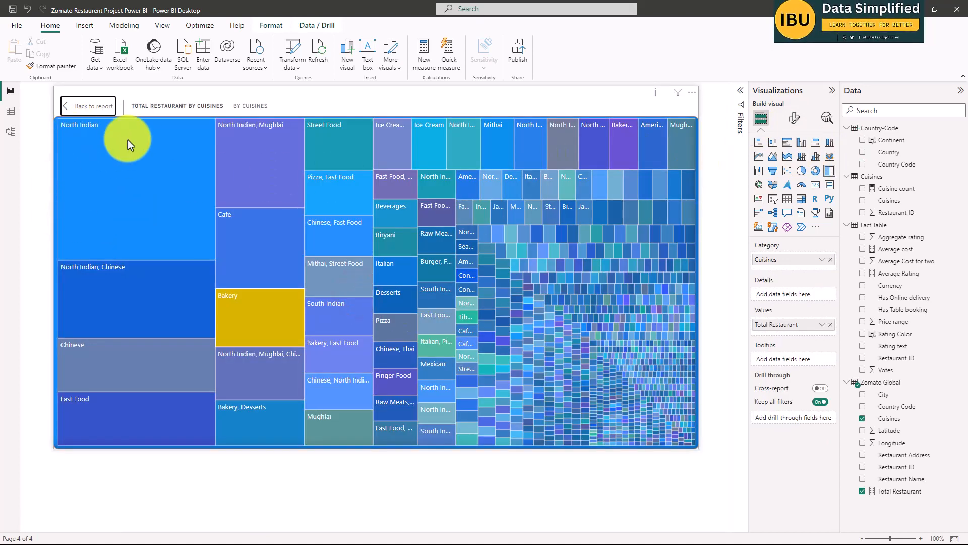
click(61, 106)
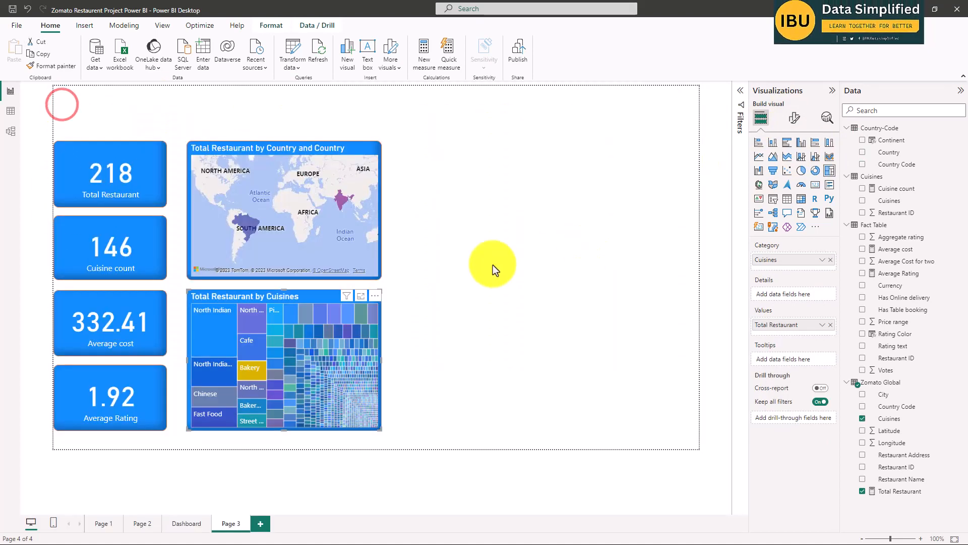
Cross-filter Page 3 by the North Indian tile and inspect the treemap's color and general format settings.
click(231, 352)
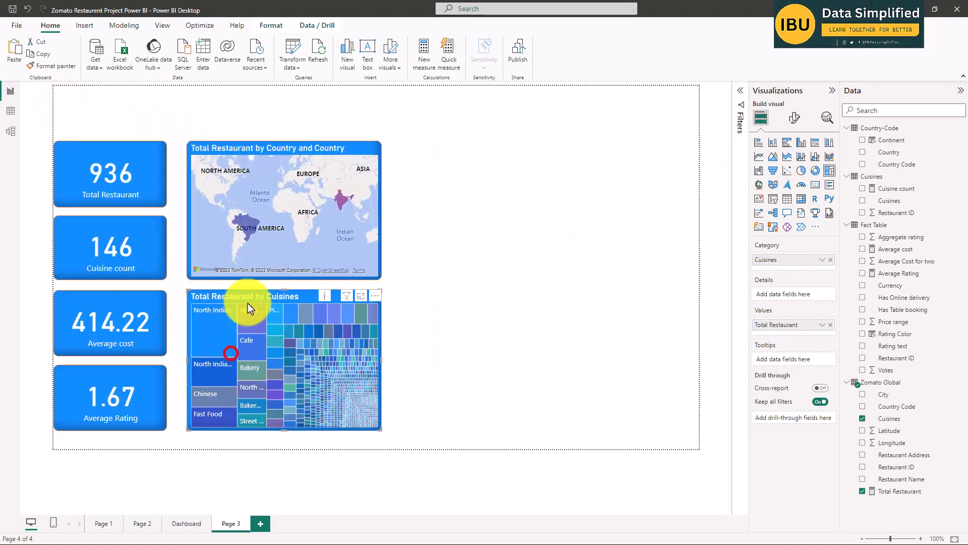
click(798, 119)
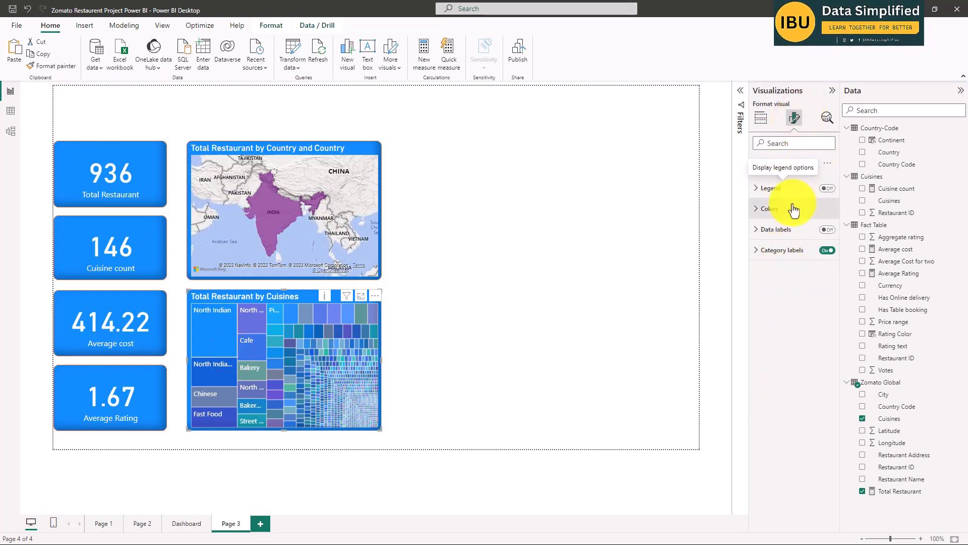
click(756, 210)
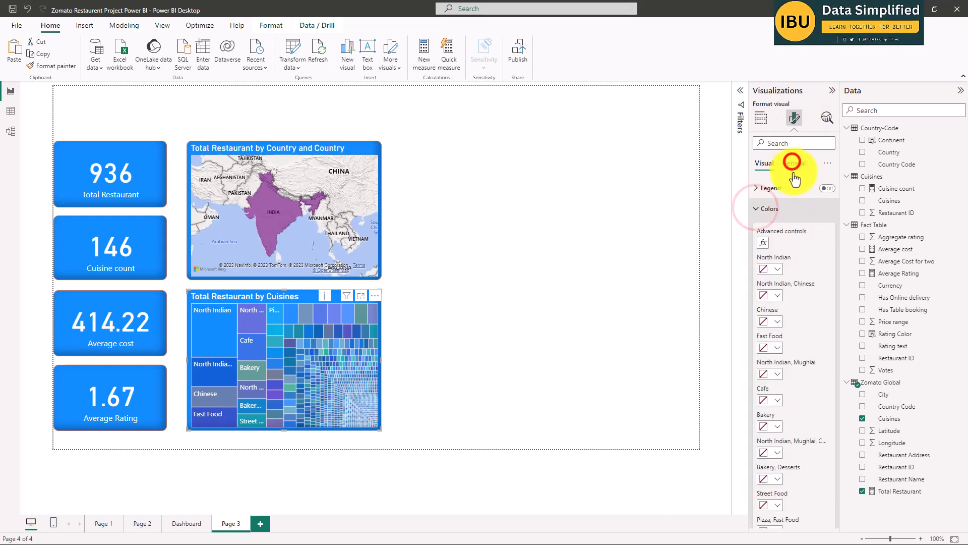
click(793, 163)
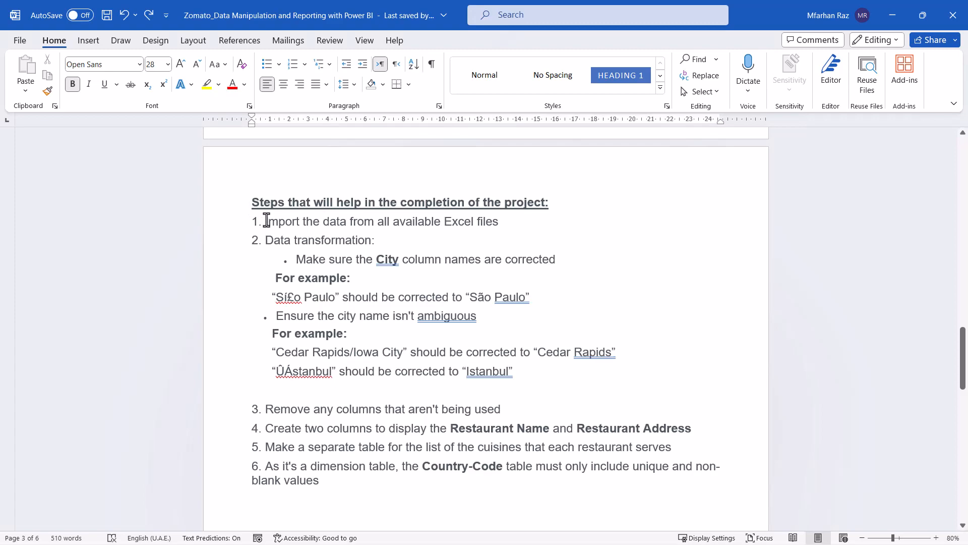
Check the Excel import instruction in the Word brief and import Country Master into Power Query Editor as a new query.
drag(266, 220, 499, 222)
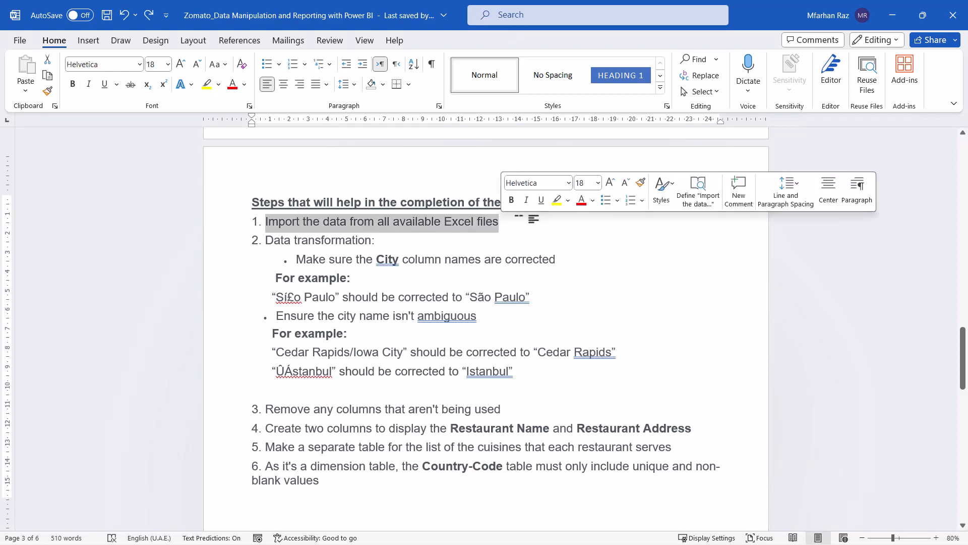
click(477, 232)
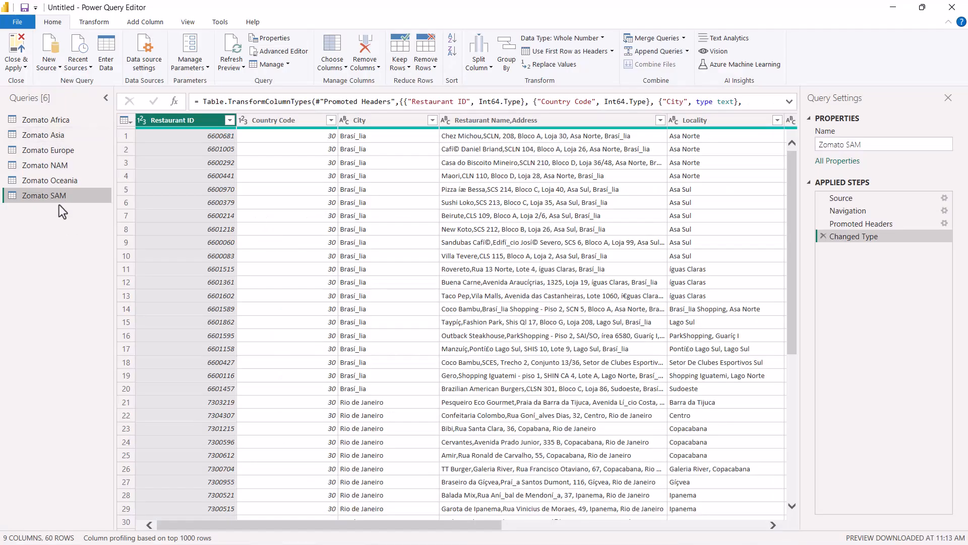
click(49, 62)
click(68, 95)
click(314, 197)
click(593, 437)
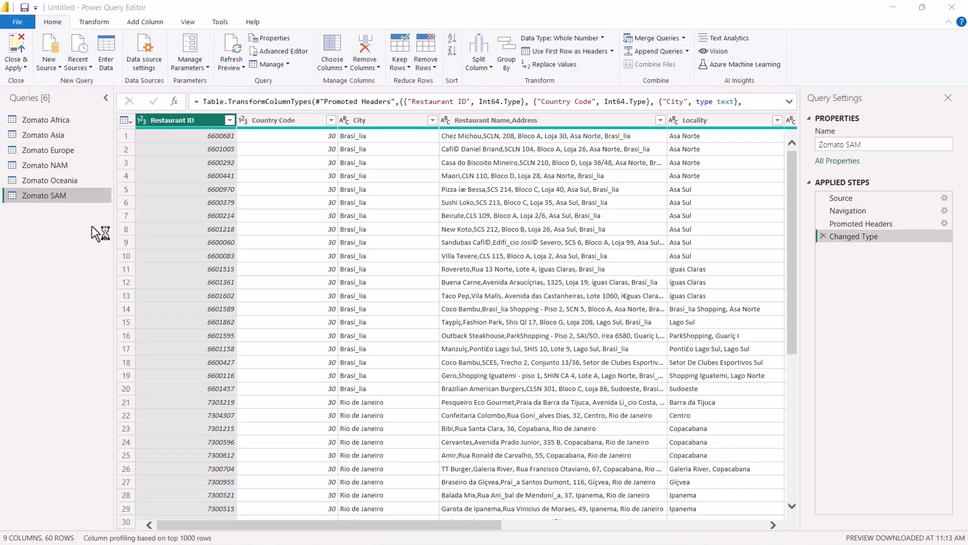
click(251, 156)
click(677, 474)
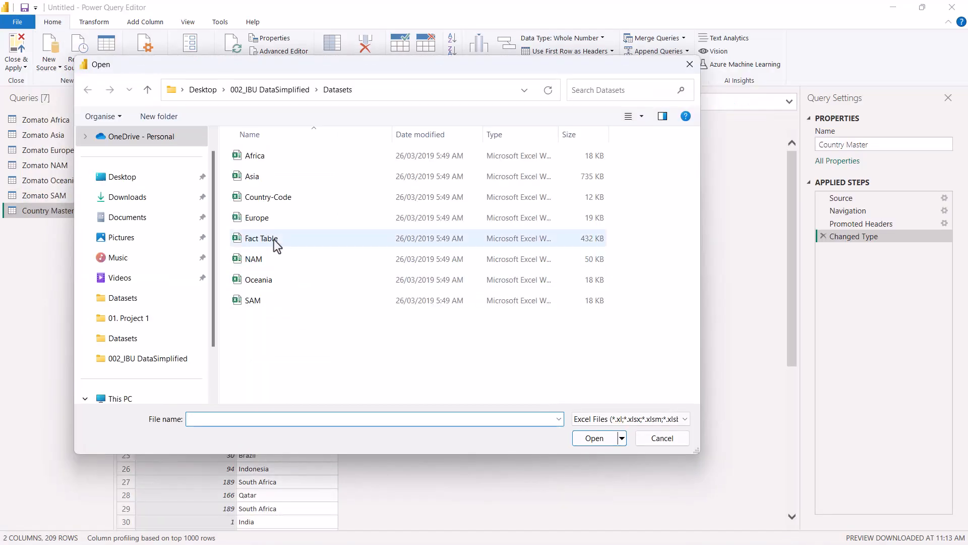
Import the KPIs sheet from Fact Table.xlsx as a new query.
double_click(272, 245)
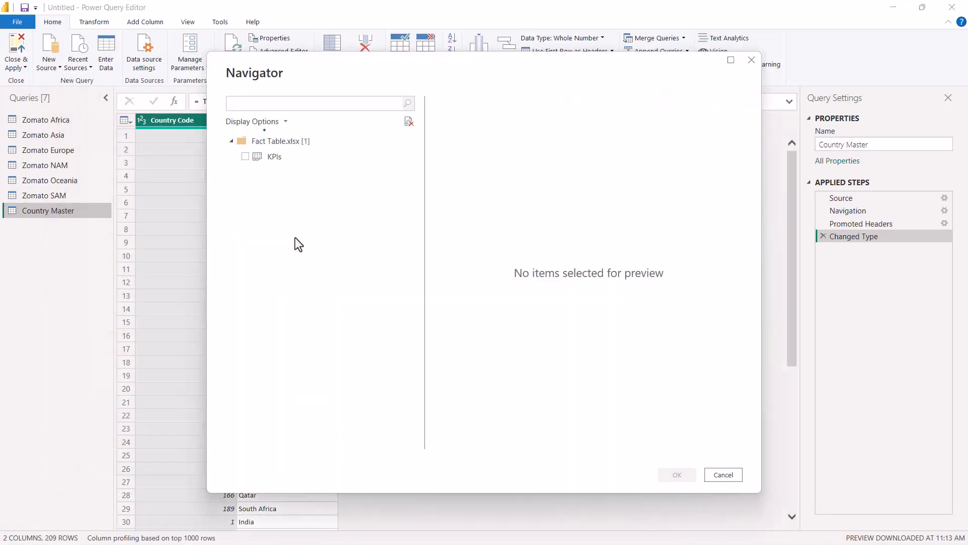
click(245, 157)
click(676, 474)
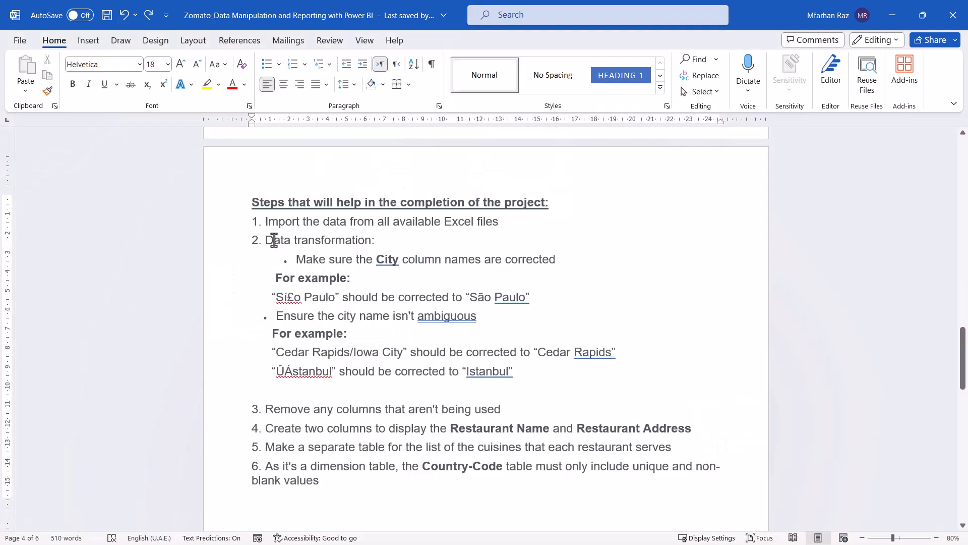
Mark the "Sí£o Paulo" example in the Word brief and set up an append-as-new of three or more tables from Zomato Africa.
drag(281, 297, 346, 310)
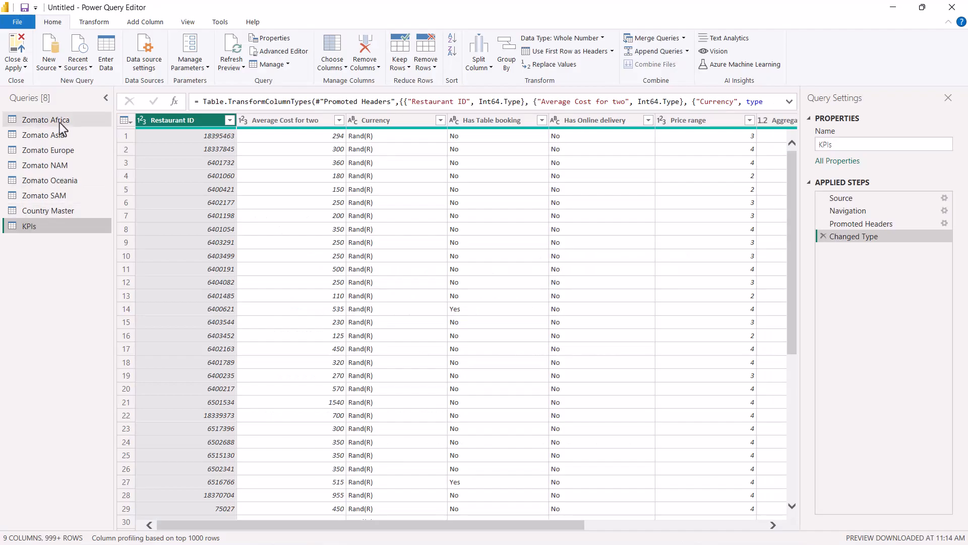
click(61, 122)
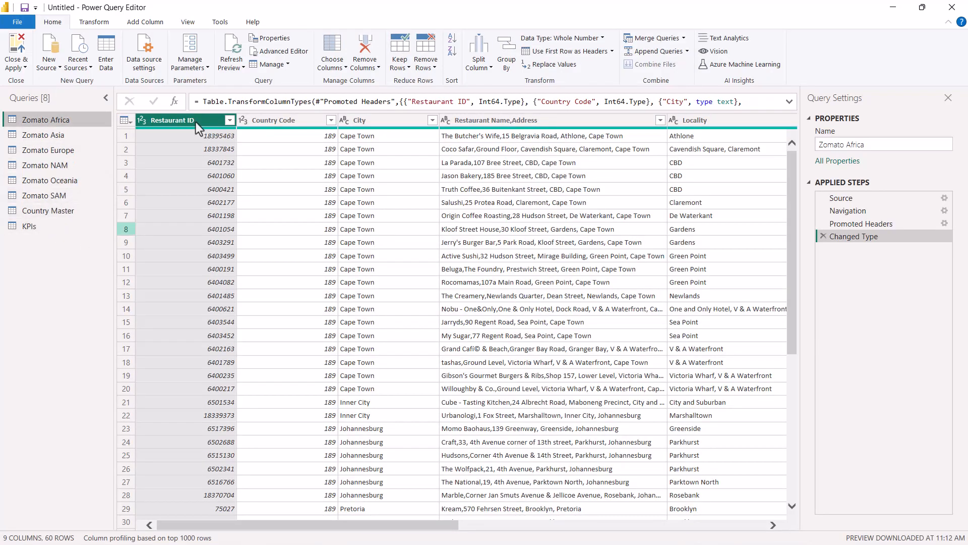
click(687, 50)
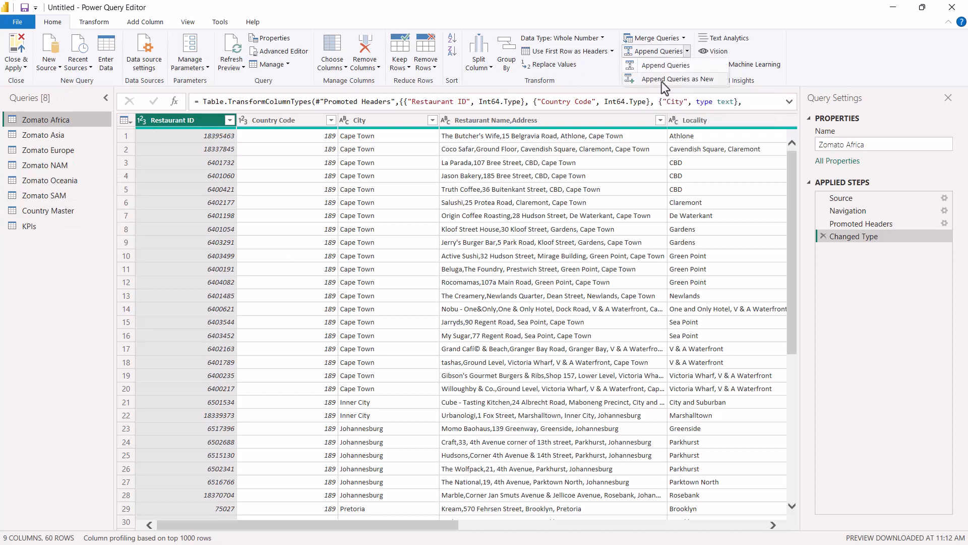
click(665, 83)
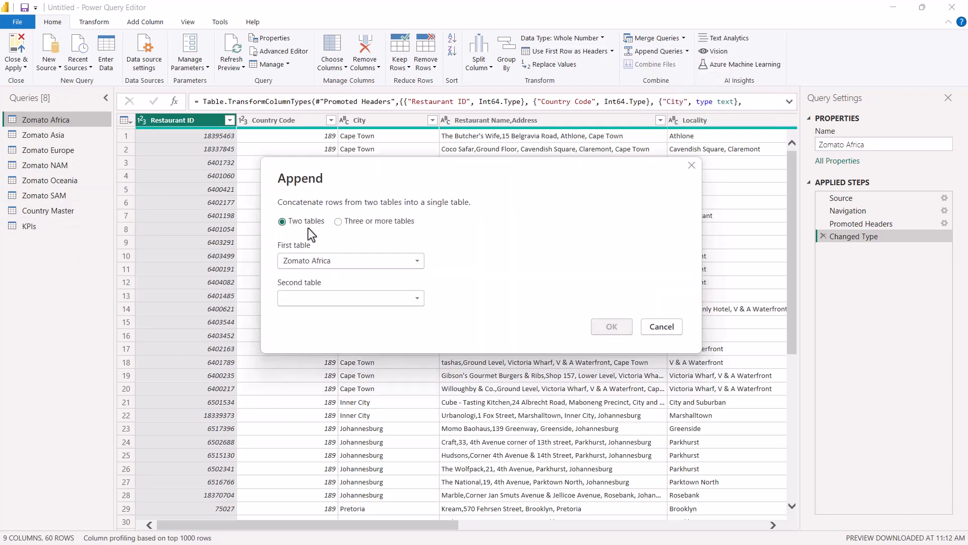
click(338, 221)
Append Zomato Asia, Zomato Europe, Zomato NAM, Zomato Oceania and Zomato SAM to Zomato Africa in the new query.
shift+click(348, 315)
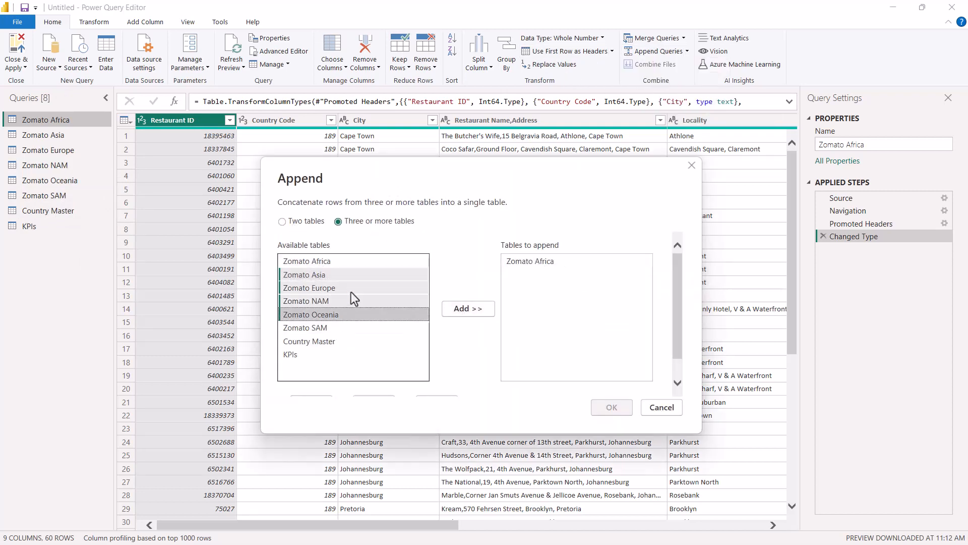
click(463, 309)
click(358, 288)
click(456, 308)
click(358, 301)
click(454, 309)
click(358, 314)
click(456, 308)
click(352, 329)
click(467, 309)
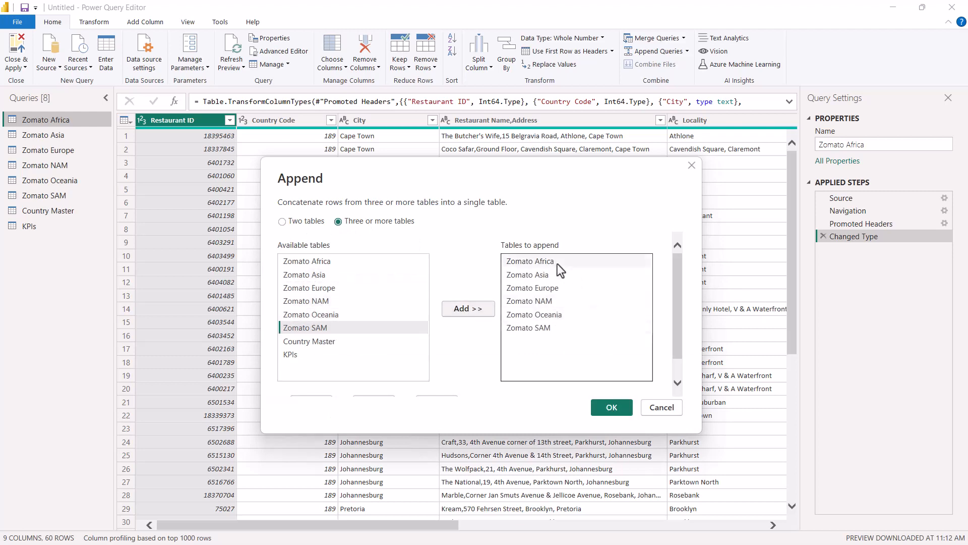
click(612, 408)
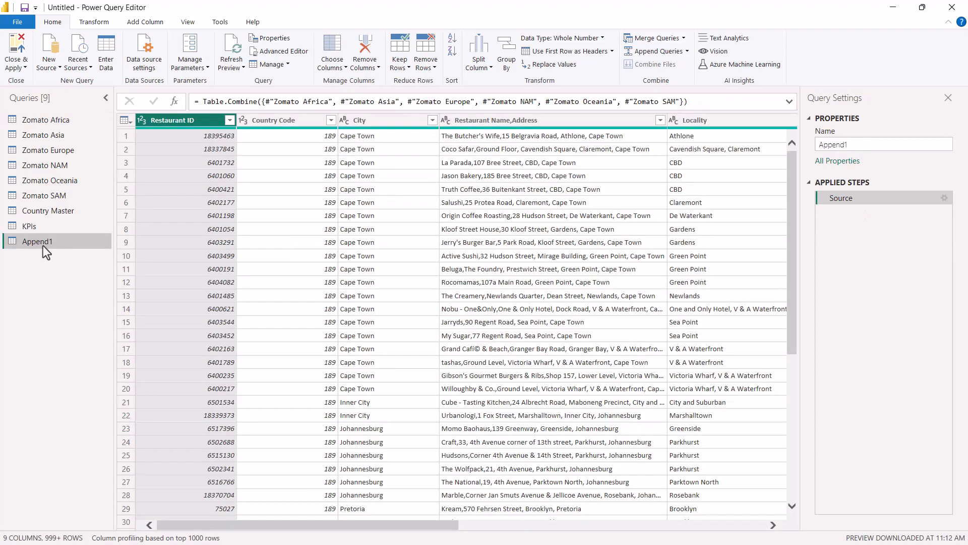
Rename the appended query to Zomato Global.
double_click(54, 241)
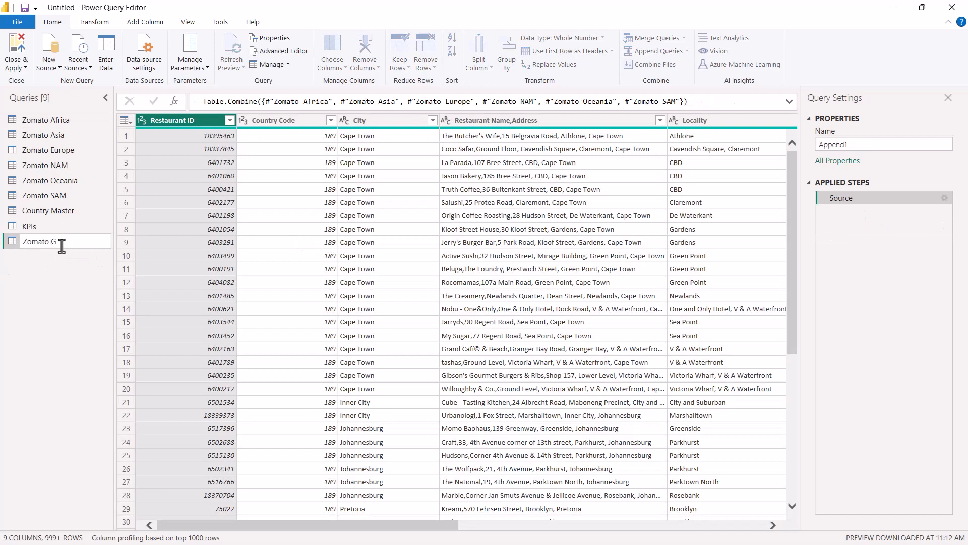
text(Zomato Gloabal)
key(BackSpace)
key(BackSpace)
key(BackSpace)
key(BackSpace)
text(bal)
key(Return)
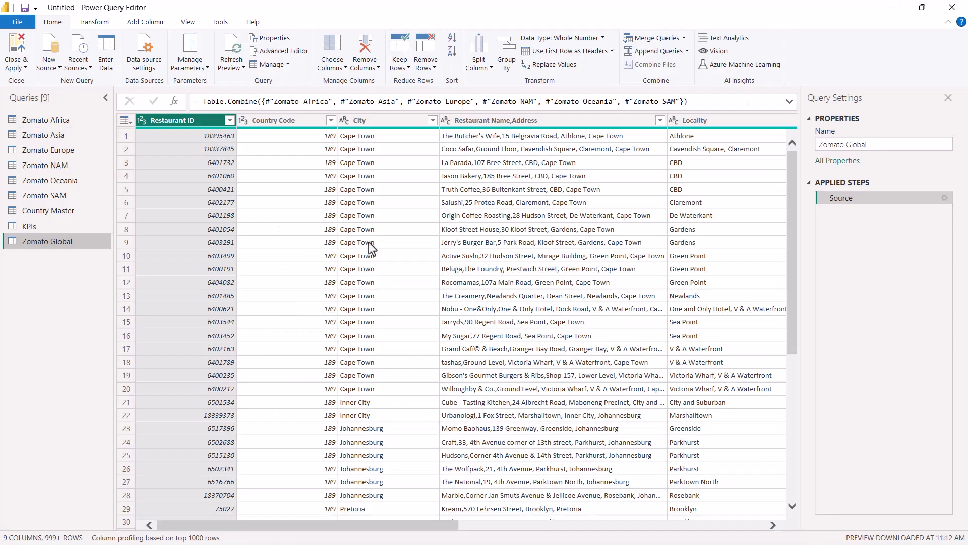
Look through the full list of City values in Zomato Global for "Sí£o Paulo" and leave the filter unchanged.
click(432, 120)
click(411, 479)
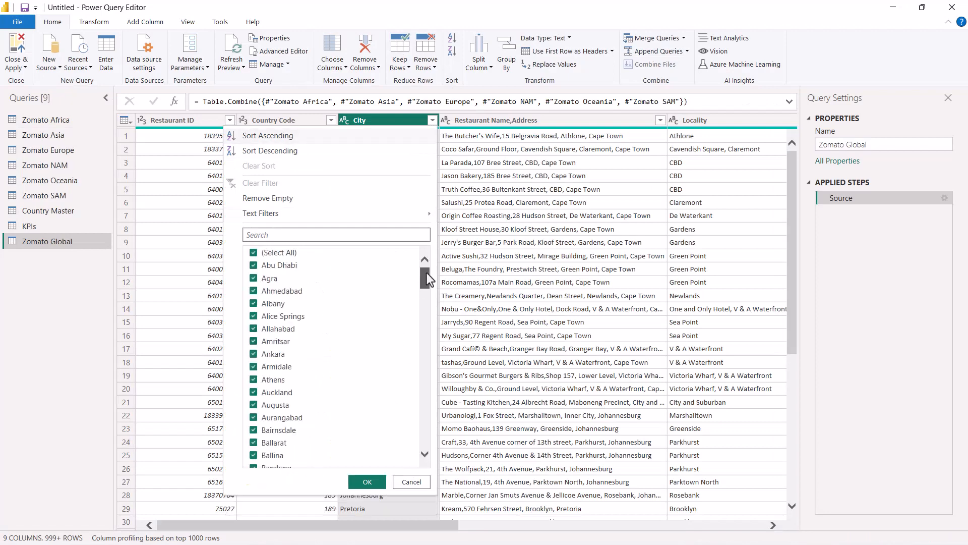
scroll(286, 307, down, 20)
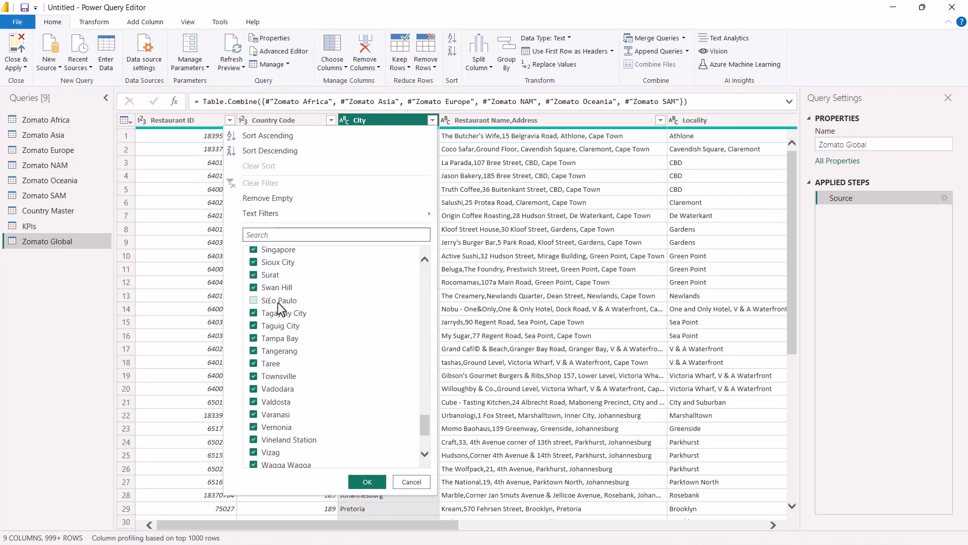
click(404, 484)
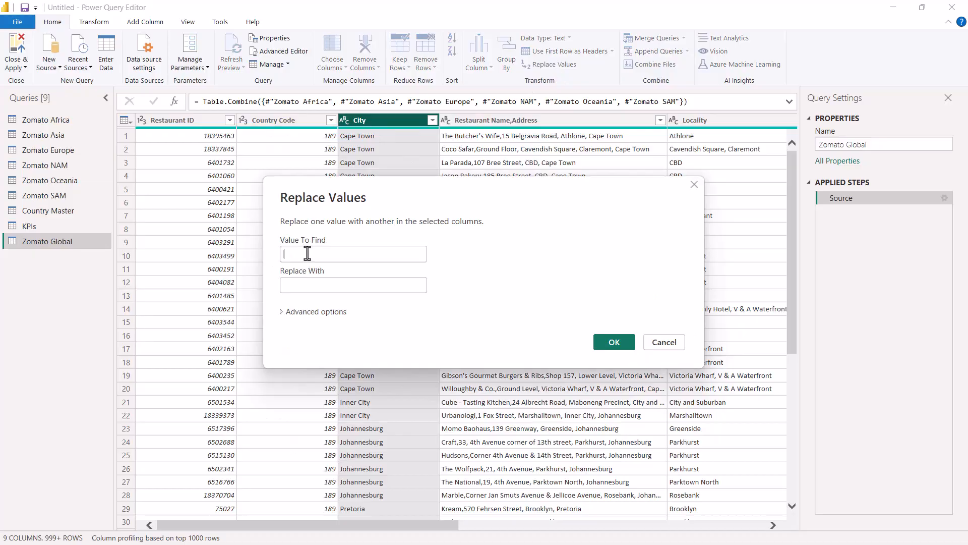
Replace "Sí£o Paulo" with "São Paulo" in the City column of Zomato Global, copying the correct spelling from the Word brief.
key(alt+Tab)
key(alt+Tab)
key(alt+Tab)
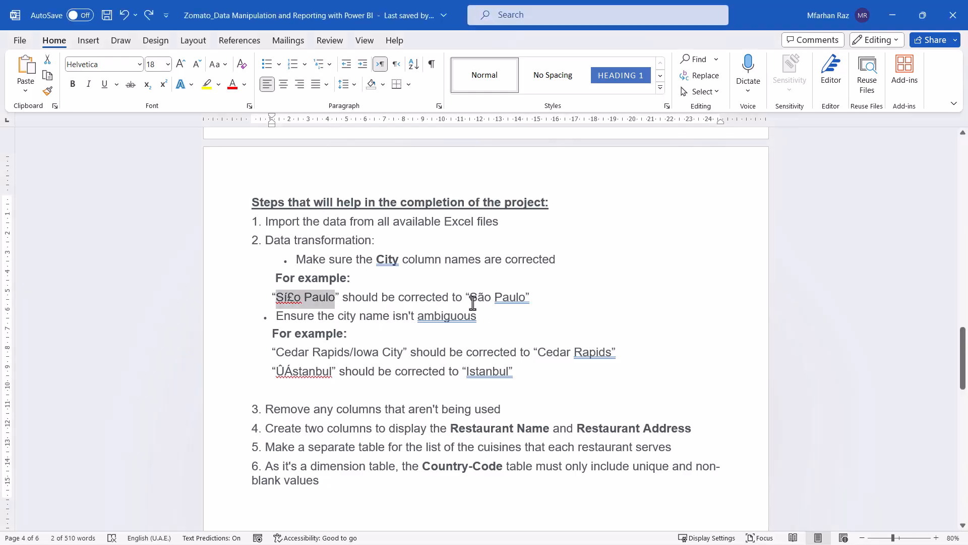
drag(471, 302, 524, 302)
key(ctrl+c)
key(alt+Tab)
click(342, 283)
key(ctrl+v)
click(608, 343)
Load the complete list of City values and check it for the corrected "São Paulo" entry.
click(432, 120)
scroll(348, 363, down, 10)
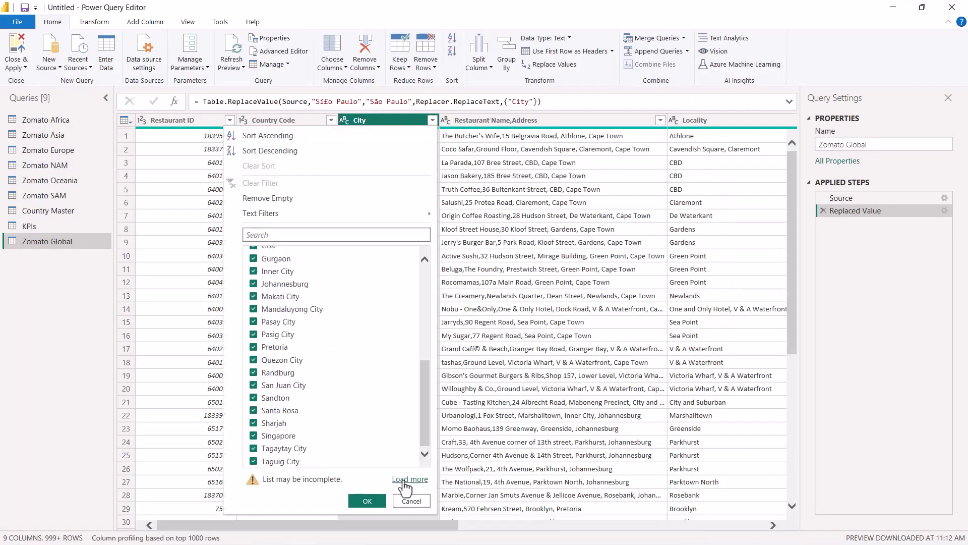
click(406, 481)
drag(431, 338, 371, 397)
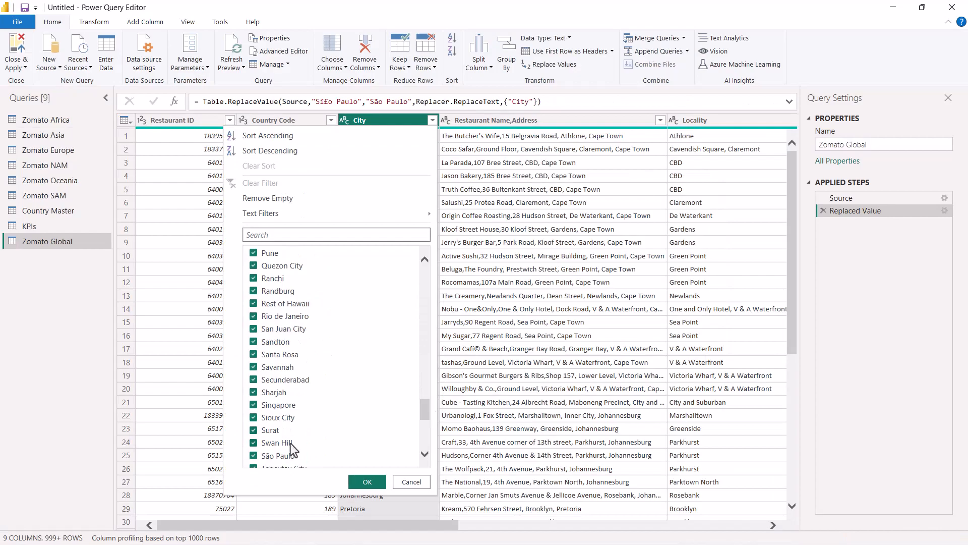
Replace "Cedar Rapids/Iowa City" with "Cedar Rapids" in the City column of Zomato Global, copying both names from the Word brief.
click(407, 480)
key(alt+Tab)
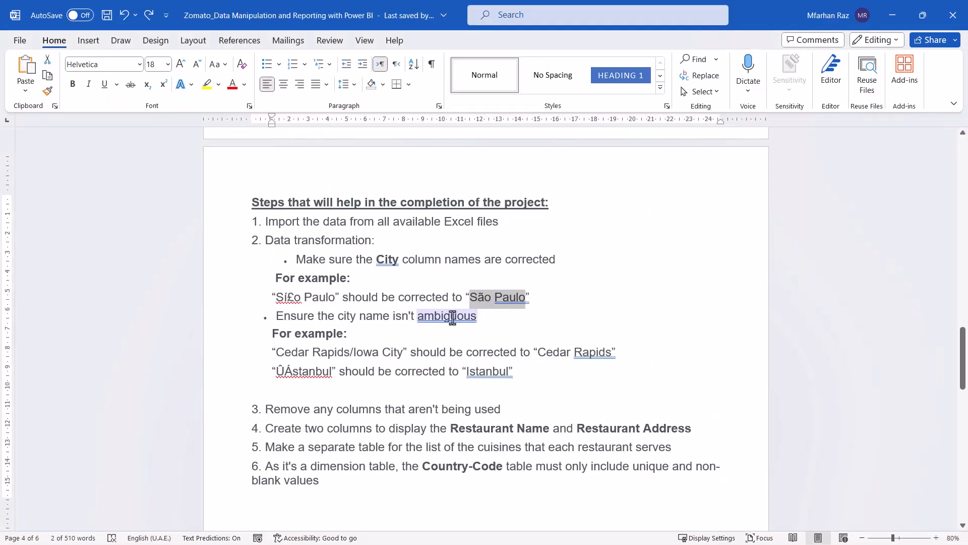
drag(276, 353, 403, 352)
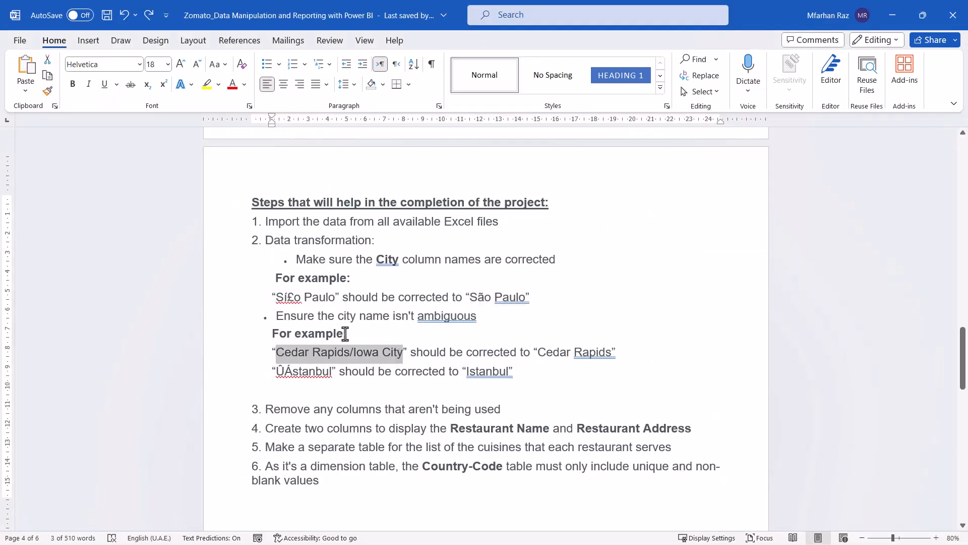
key(alt+Tab)
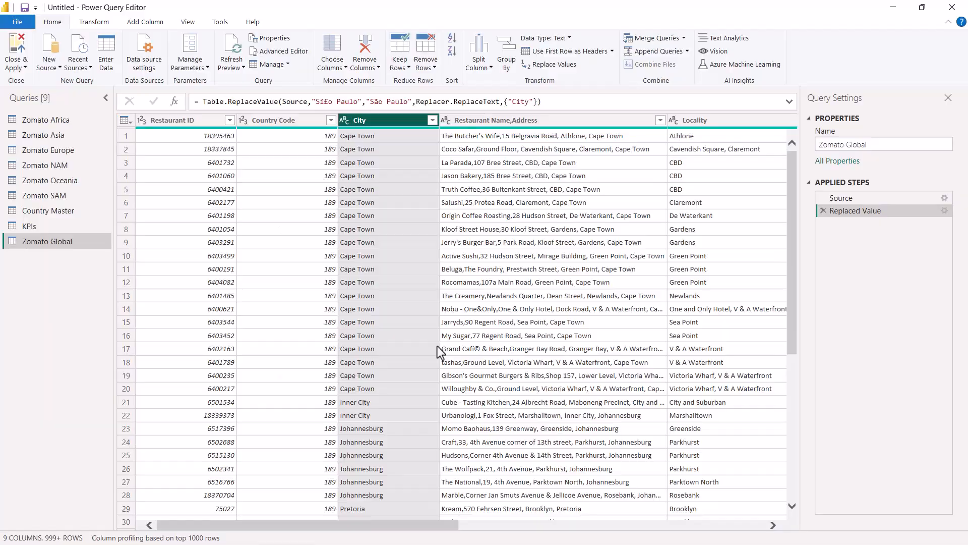
key(alt+Tab)
key(alt+Tab)
click(554, 65)
key(ctrl+v)
key(alt+Tab)
drag(539, 351, 615, 352)
Replace "ÛÁstanbul" with "Istanbul" in the City column of Zomato Global, copying both spellings from the Word brief.
key(alt+Tab)
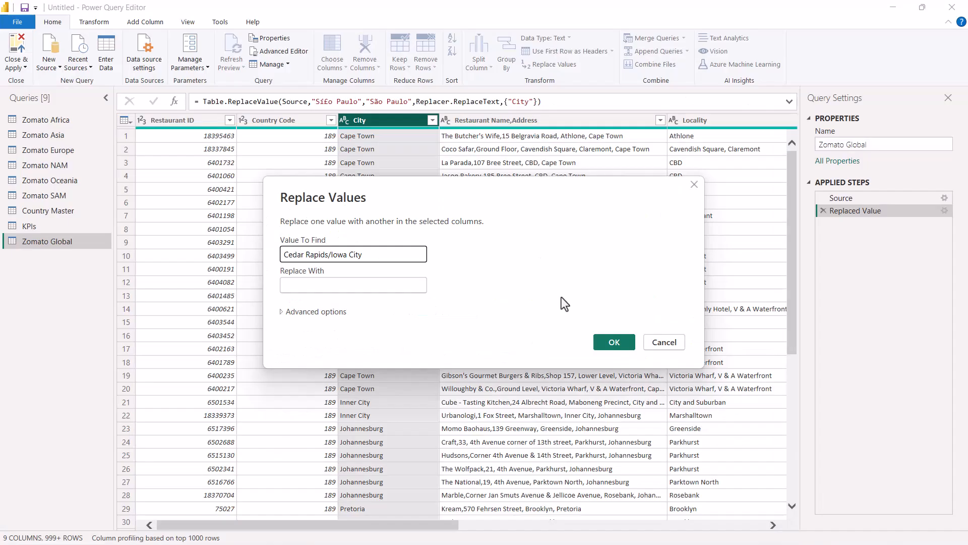
click(354, 285)
key(ctrl+v)
click(613, 342)
key(alt+Tab)
drag(276, 372, 333, 372)
key(alt+Tab)
click(432, 120)
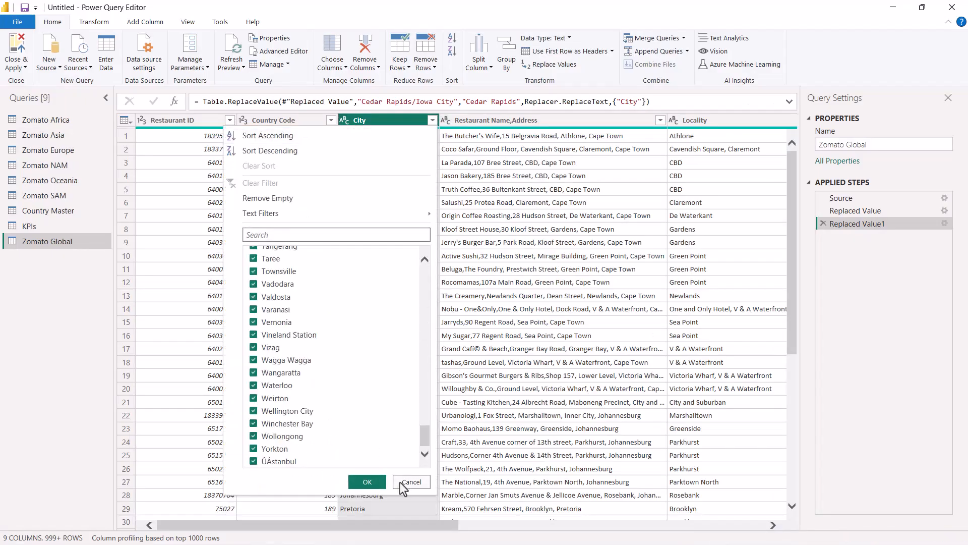
click(410, 482)
click(543, 65)
key(ctrl+v)
key(alt+Tab)
drag(467, 372, 492, 372)
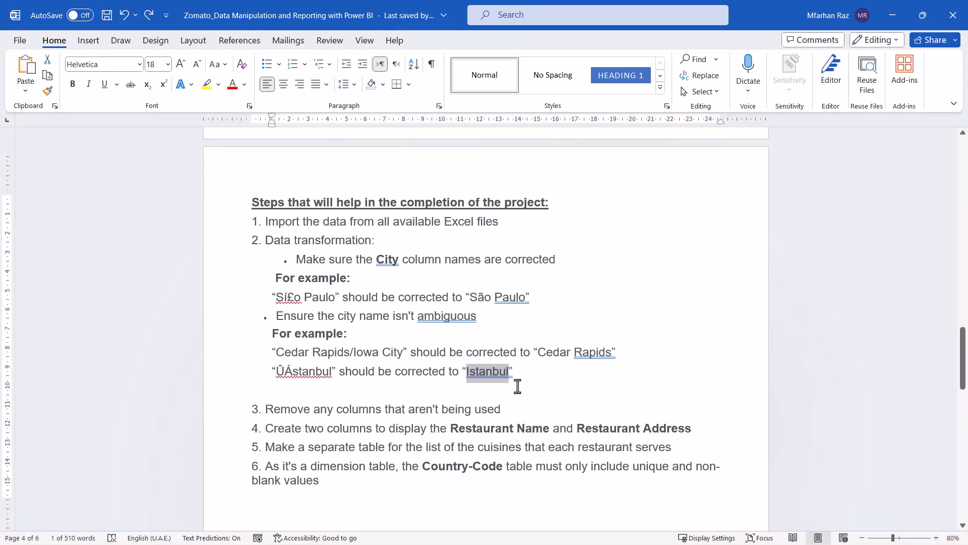
key(alt+Tab)
click(393, 286)
key(ctrl+v)
click(614, 342)
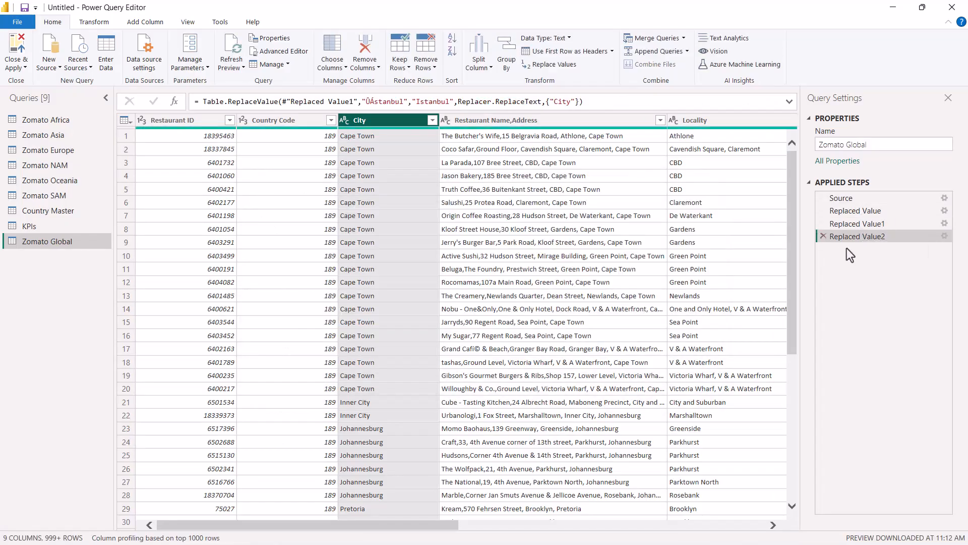
Consult the brief's instruction on unused columns and remove the Locality and Locality Verbose columns from Zomato Global.
key(alt+Tab)
drag(288, 411, 505, 411)
key(alt+Tab)
drag(415, 525, 452, 527)
click(365, 121)
shift+click(533, 126)
click(371, 48)
Split the Restaurant Name,Address column of Zomato Global at the left-most comma, as the Word brief's fourth instruction requires.
key(alt+Tab)
drag(265, 427, 690, 431)
click(691, 431)
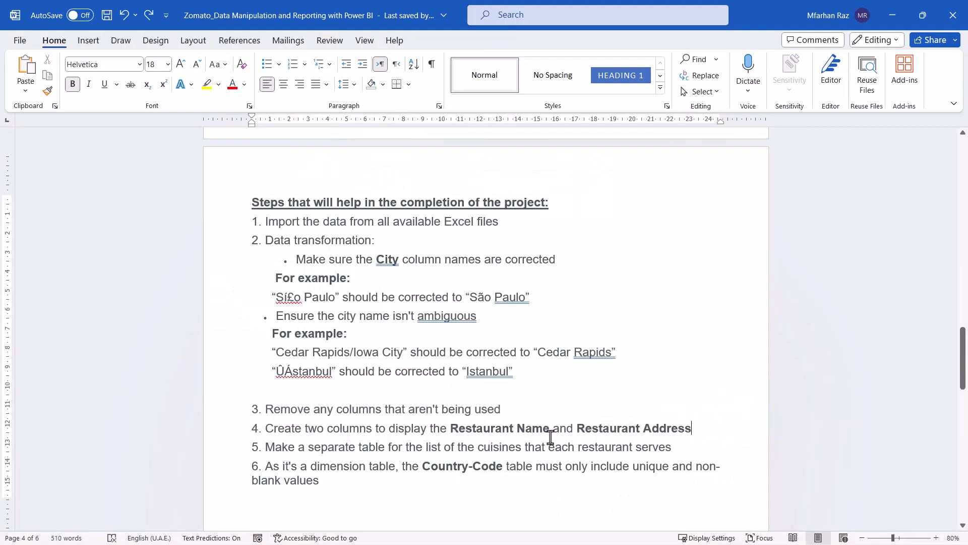
key(alt+Tab)
drag(385, 526, 252, 528)
click(511, 123)
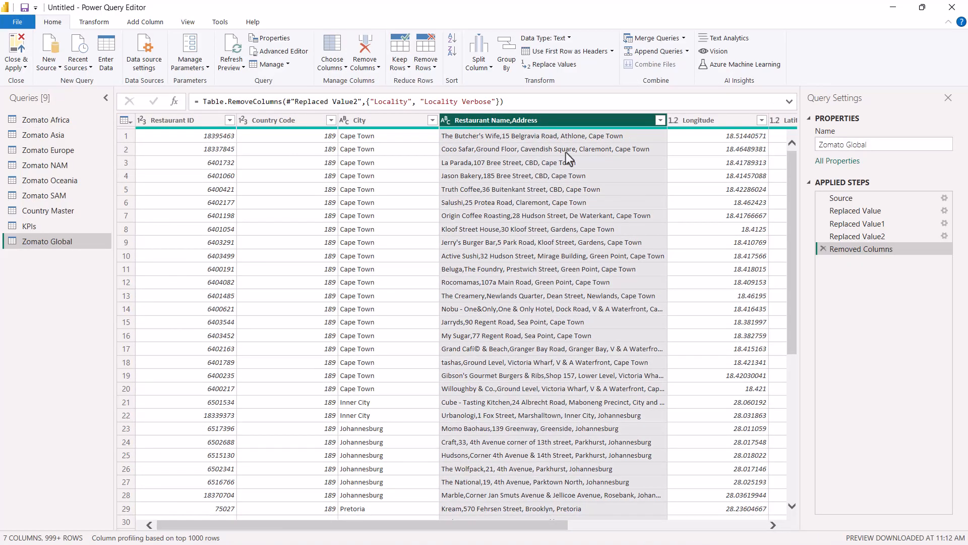
drag(569, 525, 654, 525)
click(479, 55)
click(501, 86)
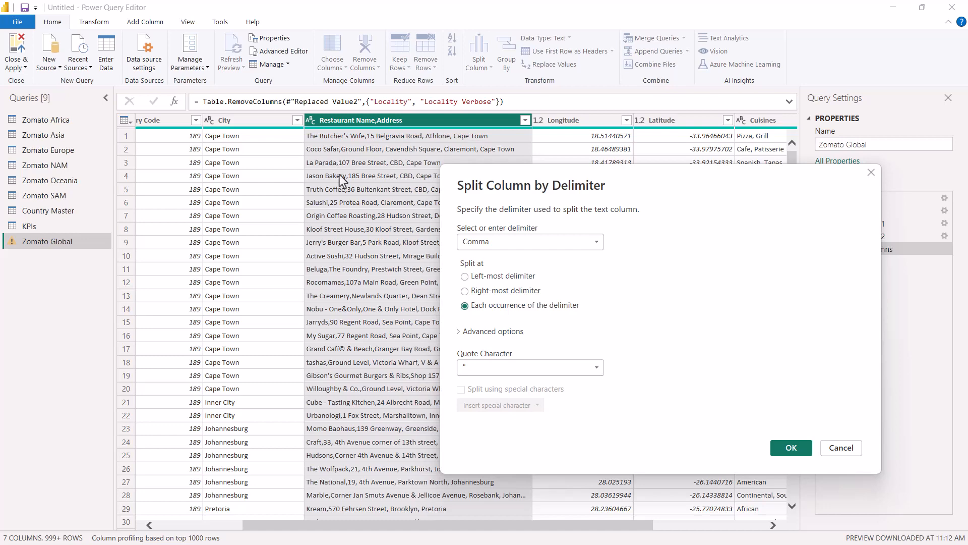
key(Return)
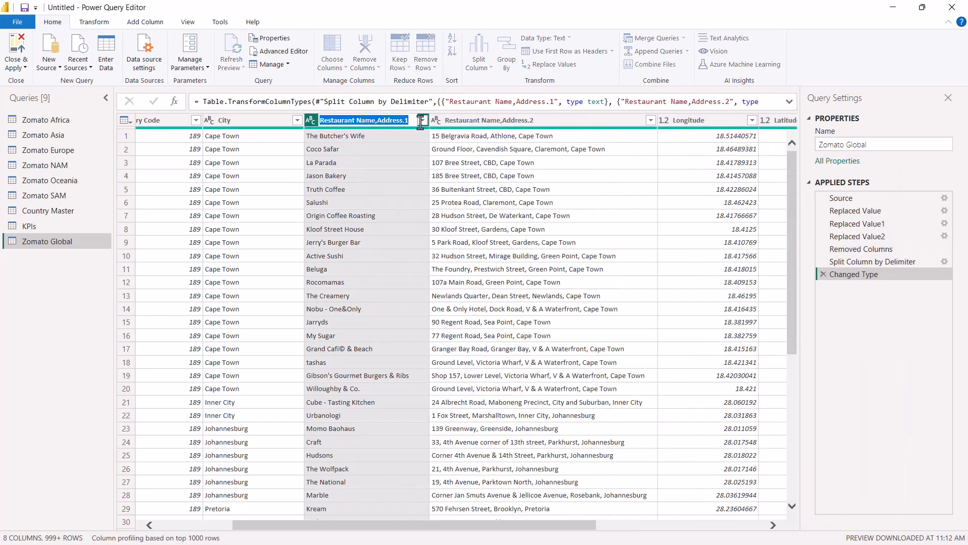
Rename the two split columns to Restaurant Name and Restaurant Address.
right_click(371, 120)
click(414, 369)
key(Return)
double_click(535, 120)
text(Restaurant Addre)
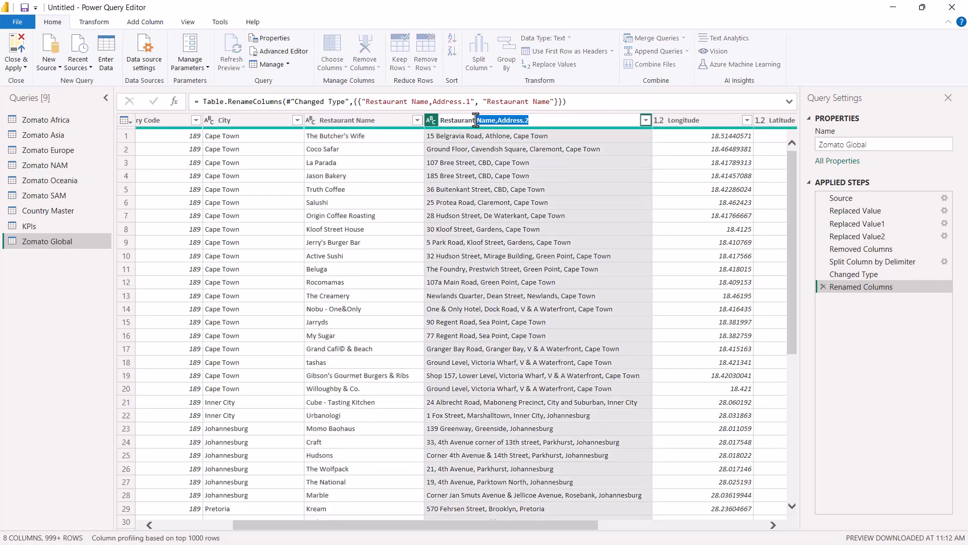
text(ss)
key(Return)
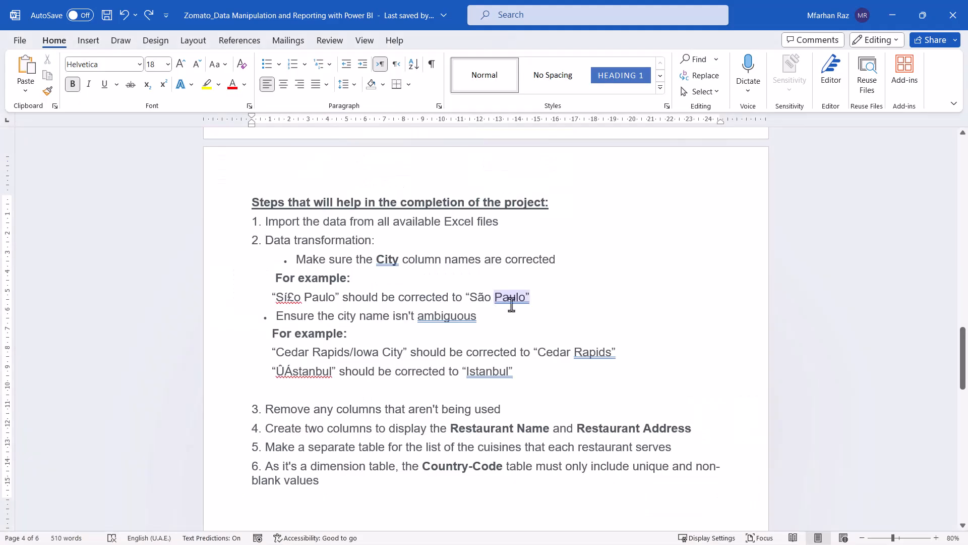
Read the brief's instruction on a separate cuisines table, duplicate the Zomato Global query and name the copy Cuisines.
drag(302, 447, 612, 447)
click(683, 449)
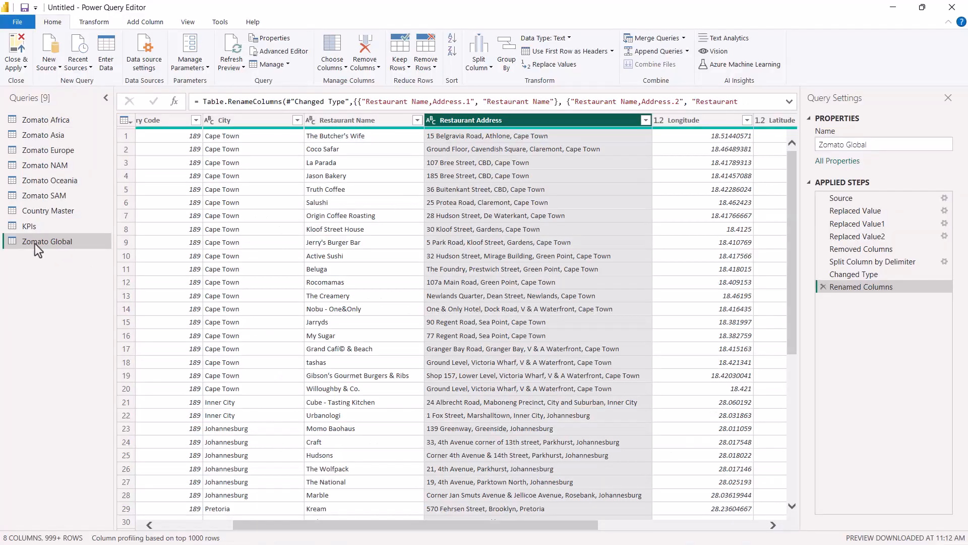
drag(514, 525, 398, 525)
click(660, 121)
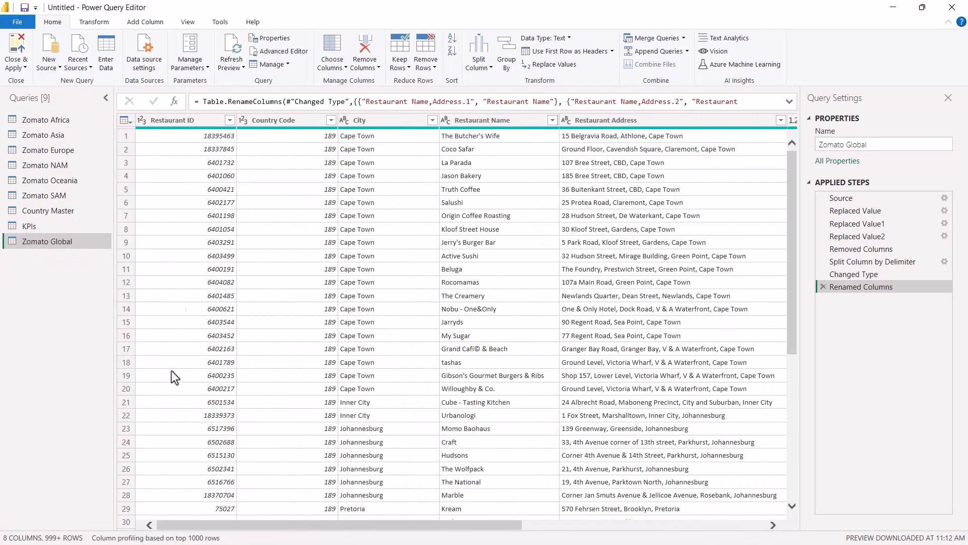
right_click(59, 242)
click(100, 352)
double_click(69, 257)
text(Cuisin)
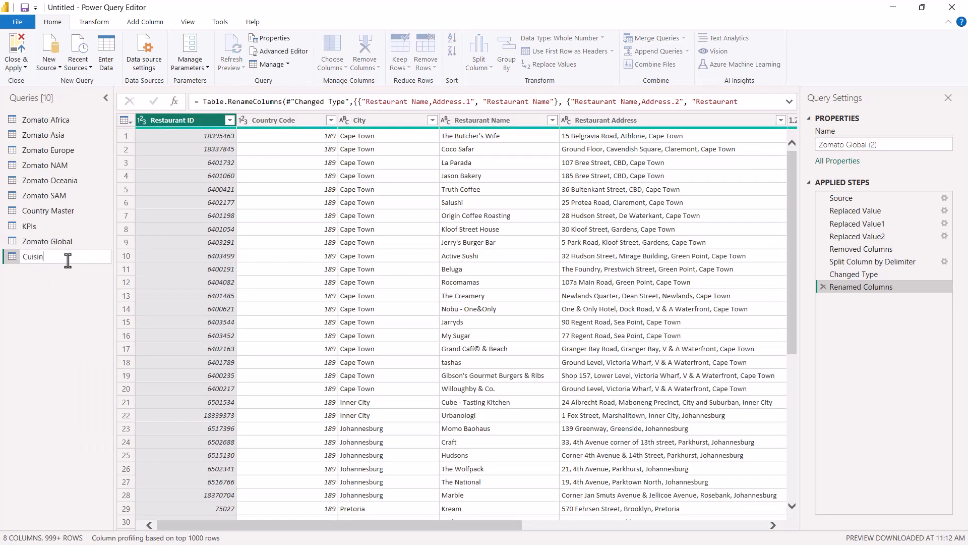
text(es)
key(Return)
Remove the Country Code, City, Restaurant Name, Restaurant Address, Longitude and Latitude columns from the Cuisines query.
drag(568, 525, 322, 525)
click(282, 121)
drag(483, 526, 727, 526)
shift+click(506, 123)
click(365, 49)
click(180, 120)
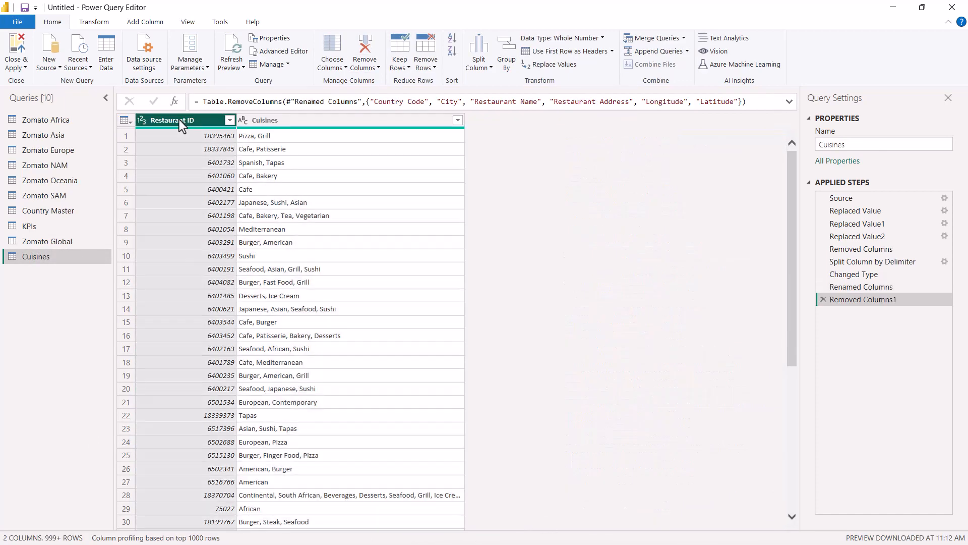
Look through the comma-separated entries in the Cuisines column and the transformations available for it.
click(276, 119)
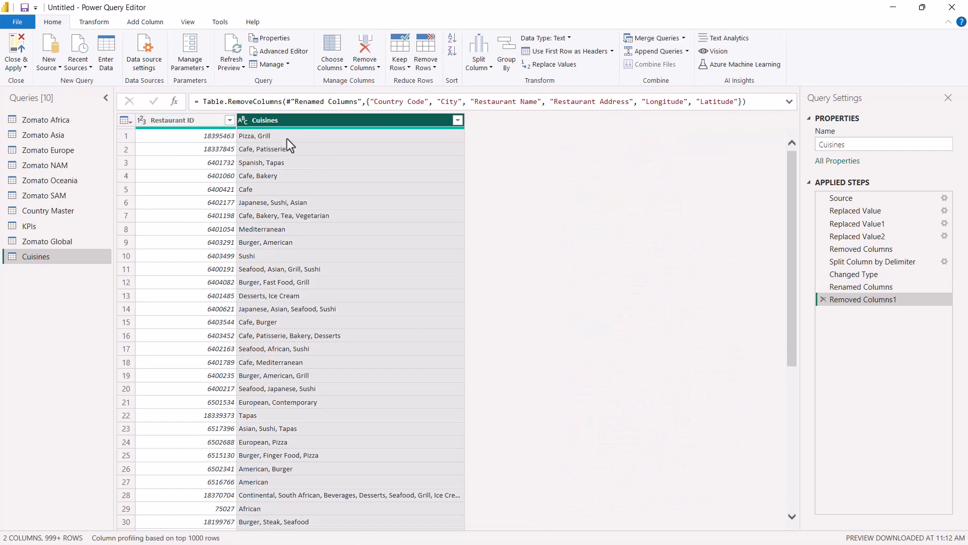
click(264, 217)
scroll(319, 329, down, 5)
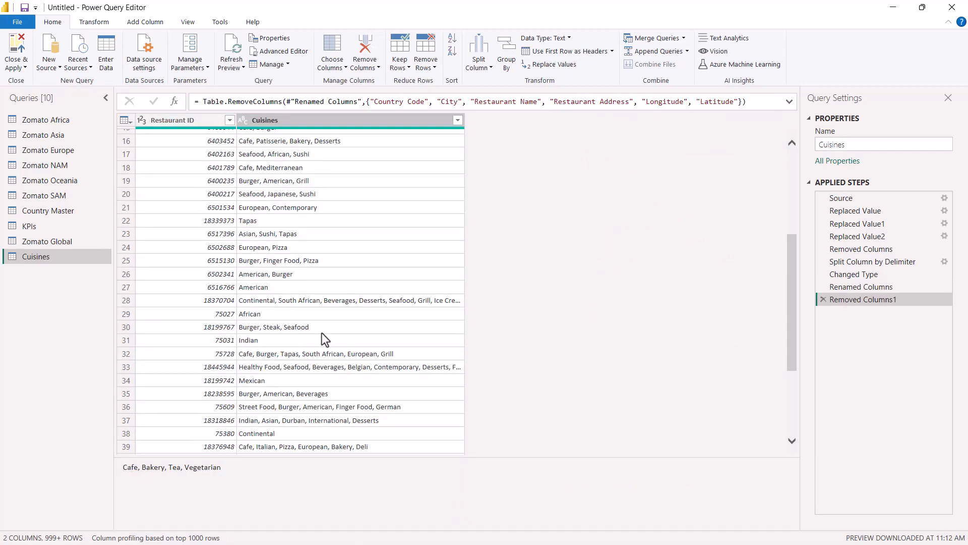
scroll(322, 333, up, 5)
click(285, 121)
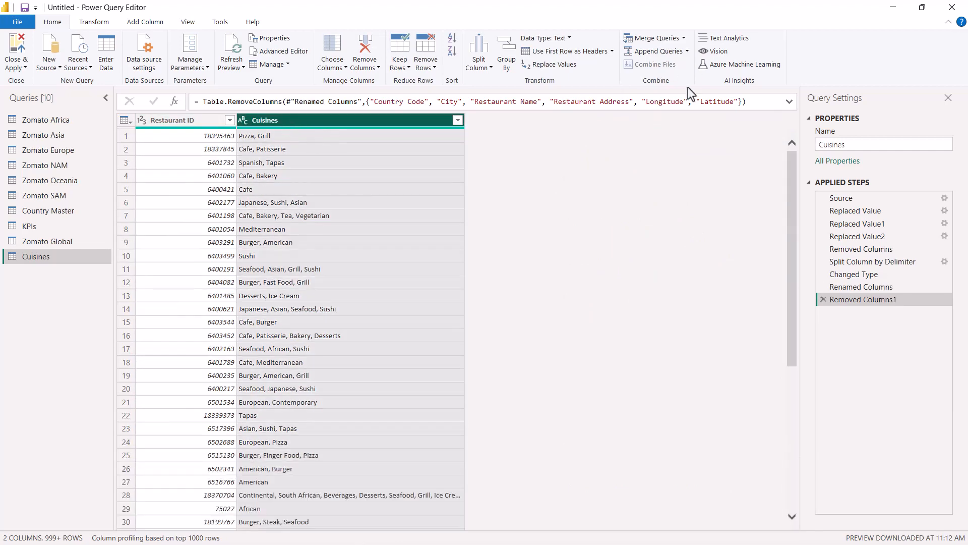
right_click(390, 121)
click(374, 120)
click(94, 22)
click(331, 38)
Try splitting the Cuisines column into separate columns at each comma, and delete that split from the applied steps.
click(55, 23)
click(482, 58)
click(508, 82)
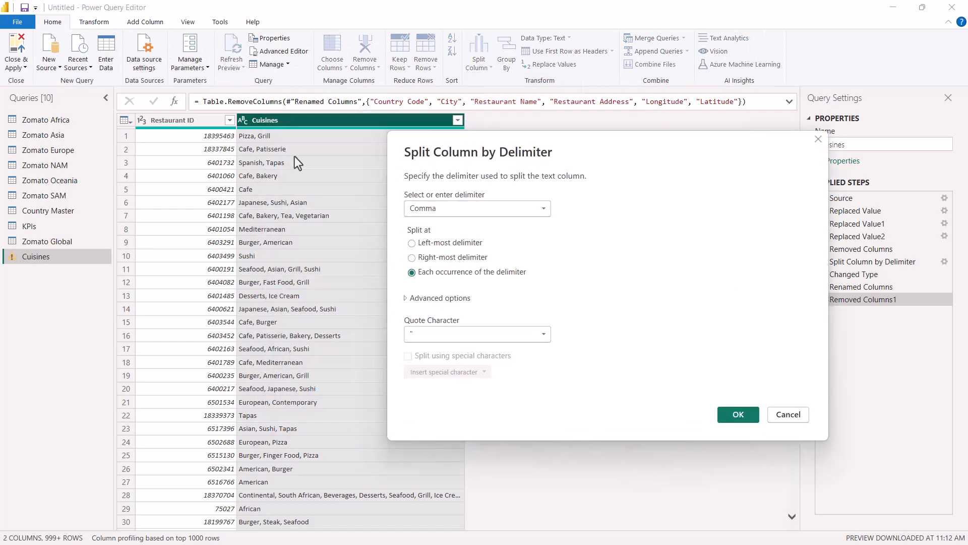
click(738, 415)
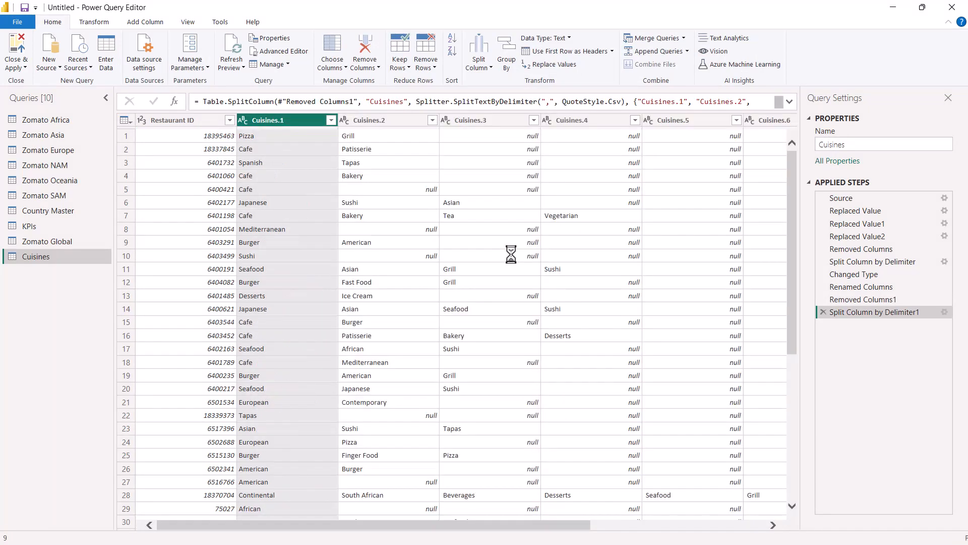
drag(500, 526, 643, 527)
click(823, 324)
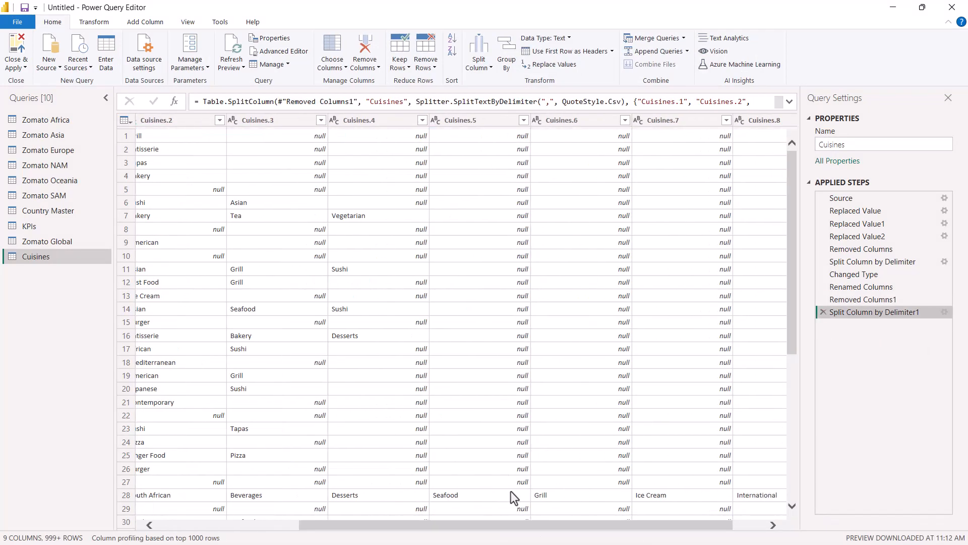
click(823, 311)
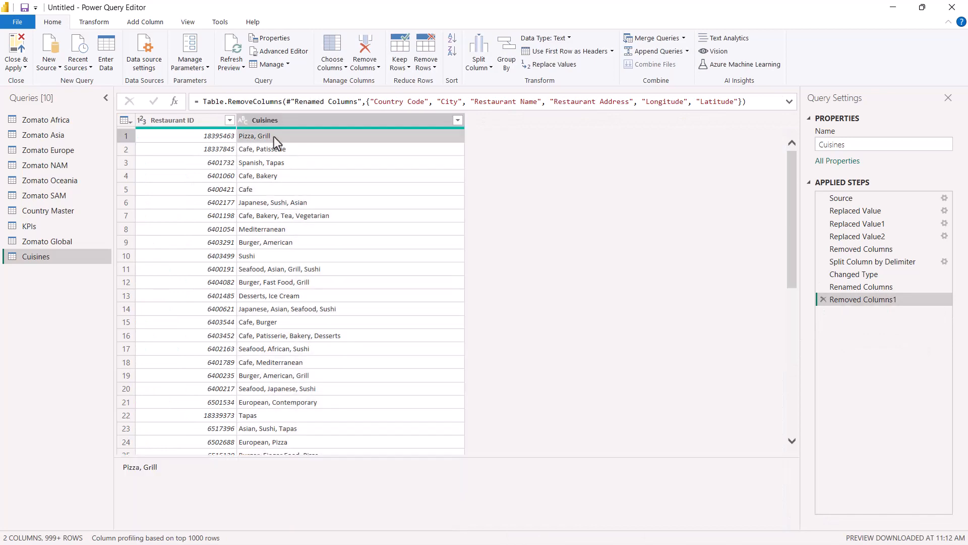
Split the Cuisines column into rows at each occurrence of a comma and check the resulting list.
click(289, 120)
click(480, 59)
click(500, 80)
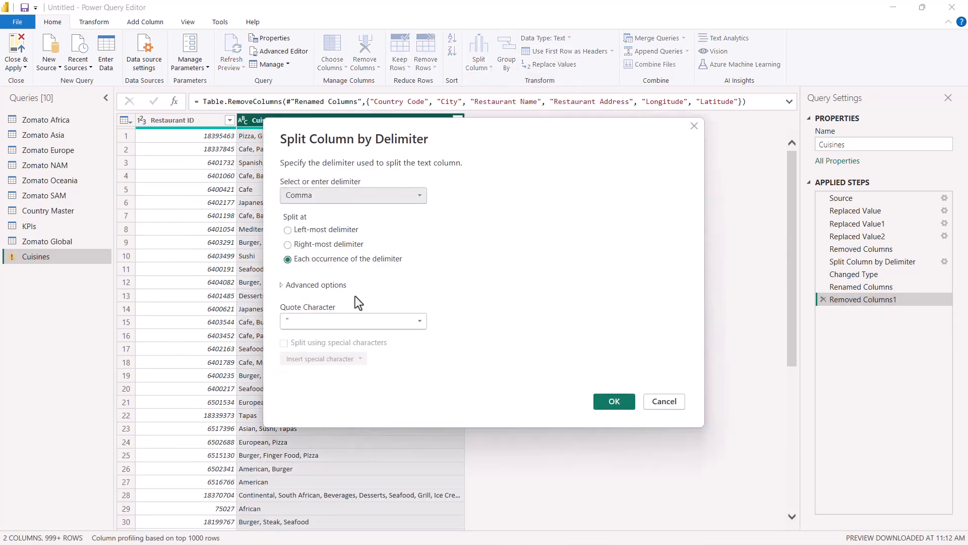
click(289, 284)
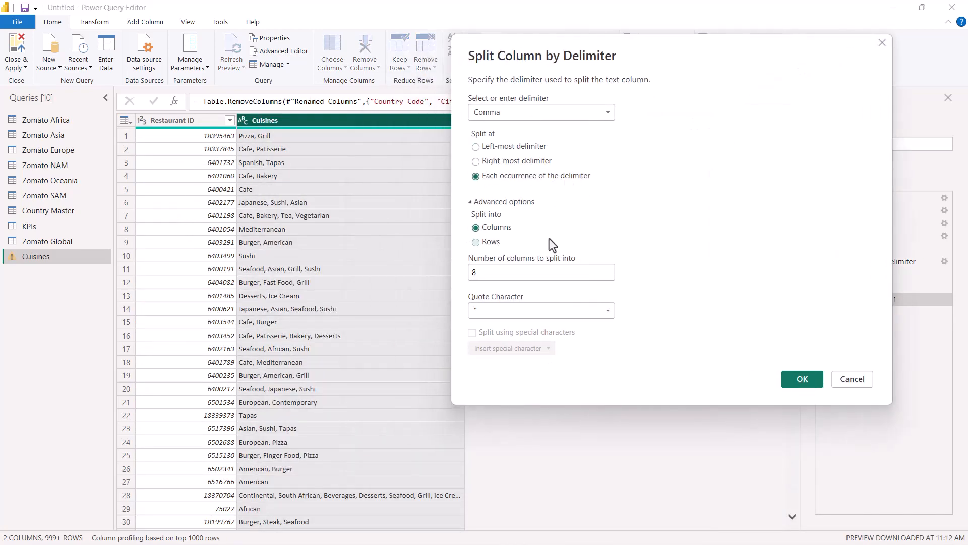
click(489, 242)
key(Return)
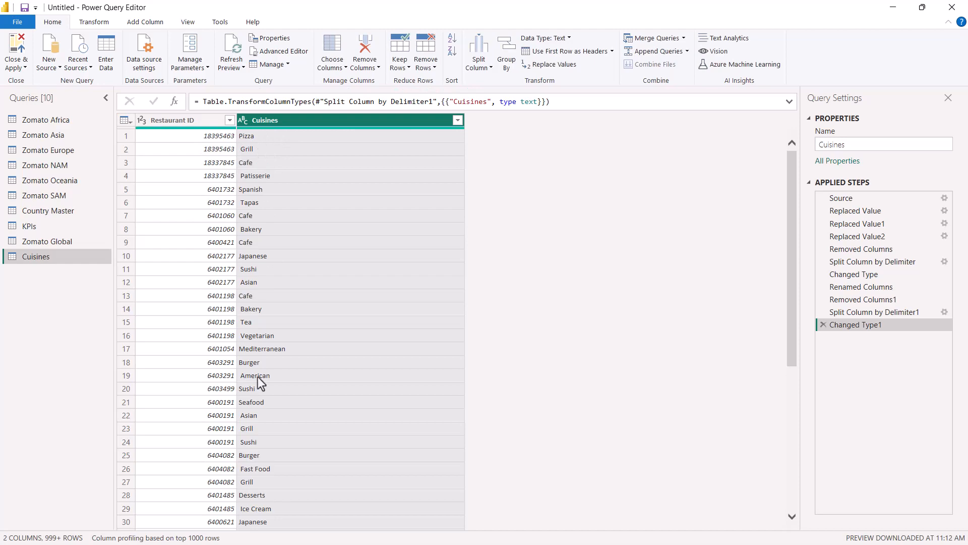
click(200, 256)
scroll(303, 365, down, 20)
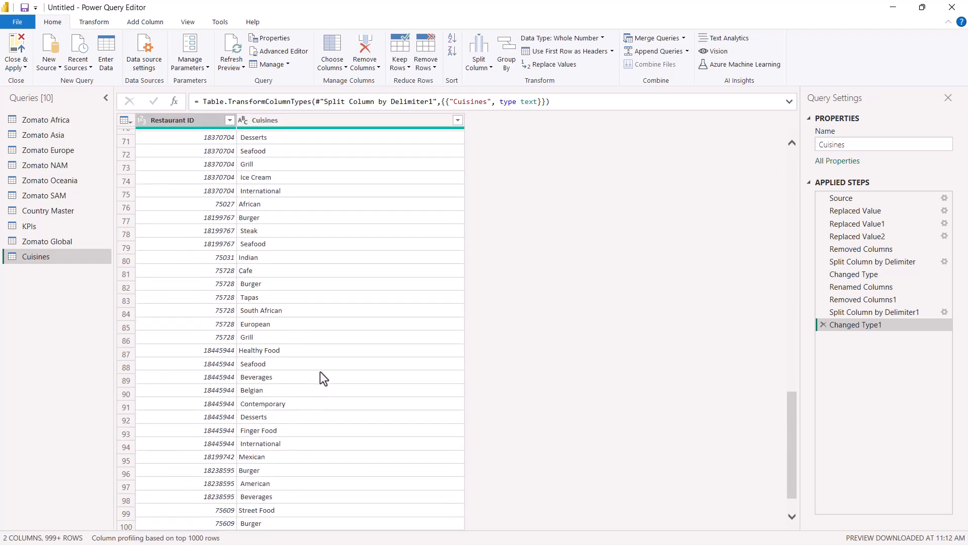
scroll(320, 372, up, 20)
Read the brief's Country-Code table requirement in Word and rename the Country Master query to Country-Code in Power Query.
key(alt+Tab)
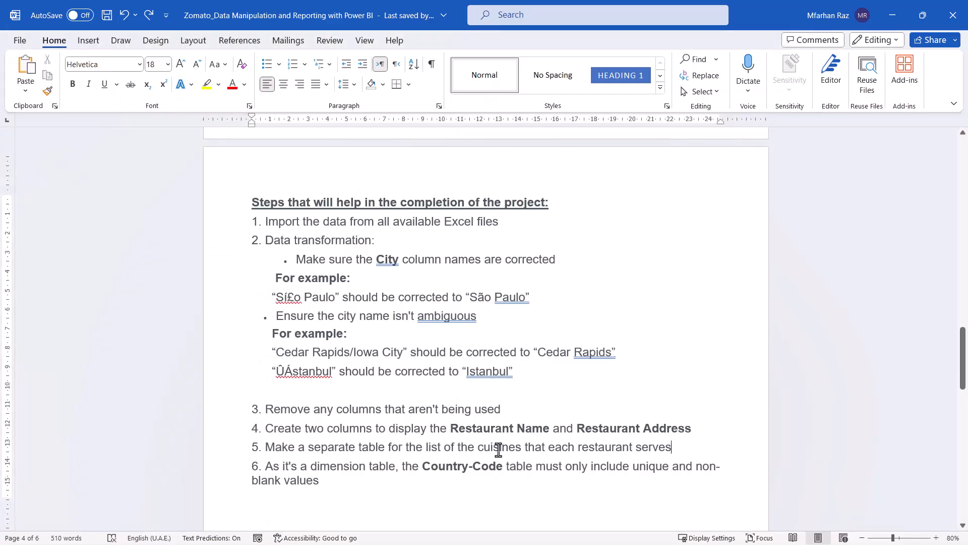
drag(525, 446, 676, 447)
drag(396, 465, 322, 466)
drag(429, 465, 503, 466)
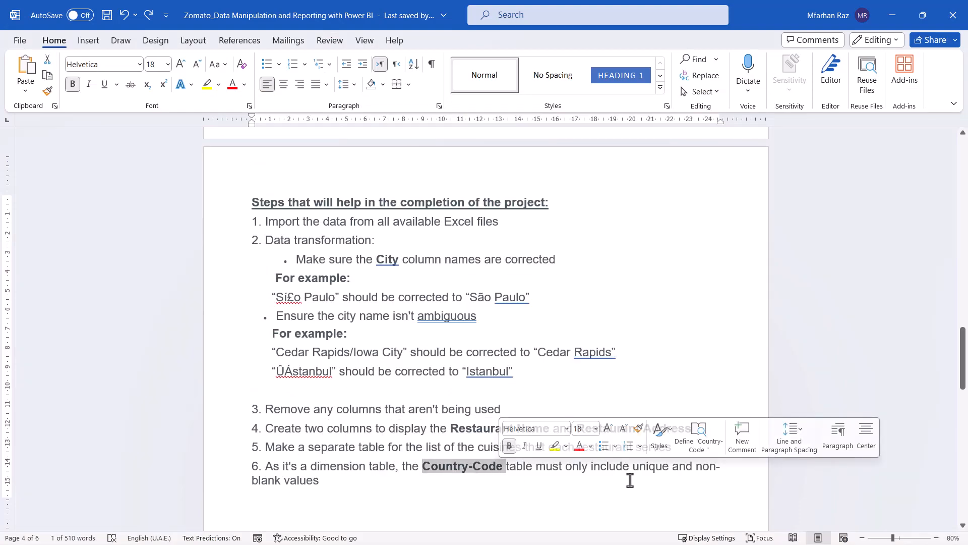
key(alt+Tab)
key(alt+Tab)
key(alt+Tab)
double_click(44, 212)
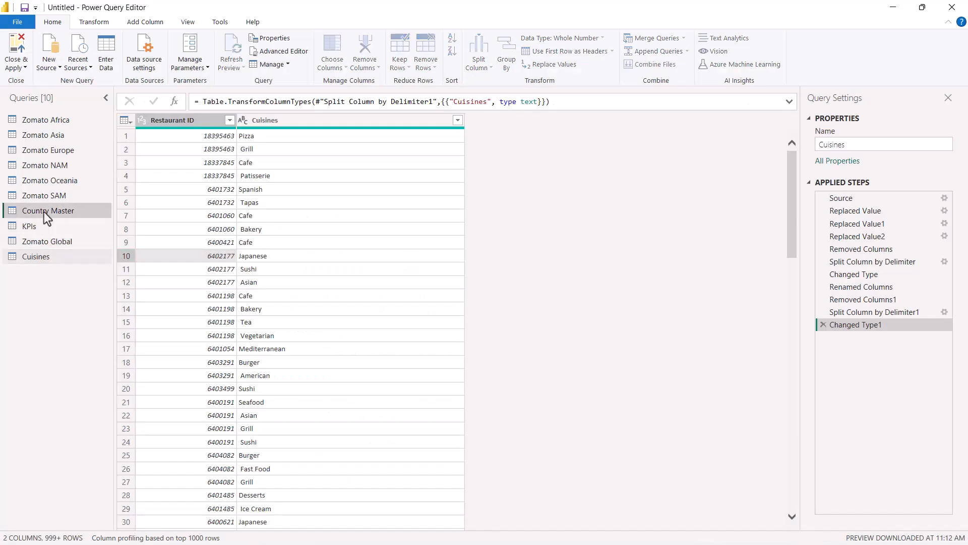
drag(74, 211, 50, 212)
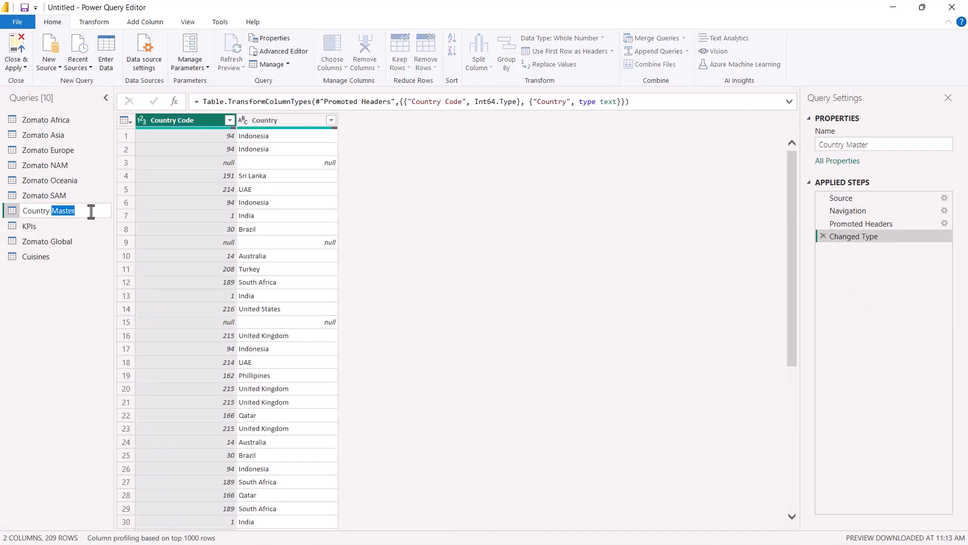
text(-Code)
key(Return)
Remove the blank rows from the Country-Code table and check its Country values for remaining blanks.
scroll(249, 276, down, 10)
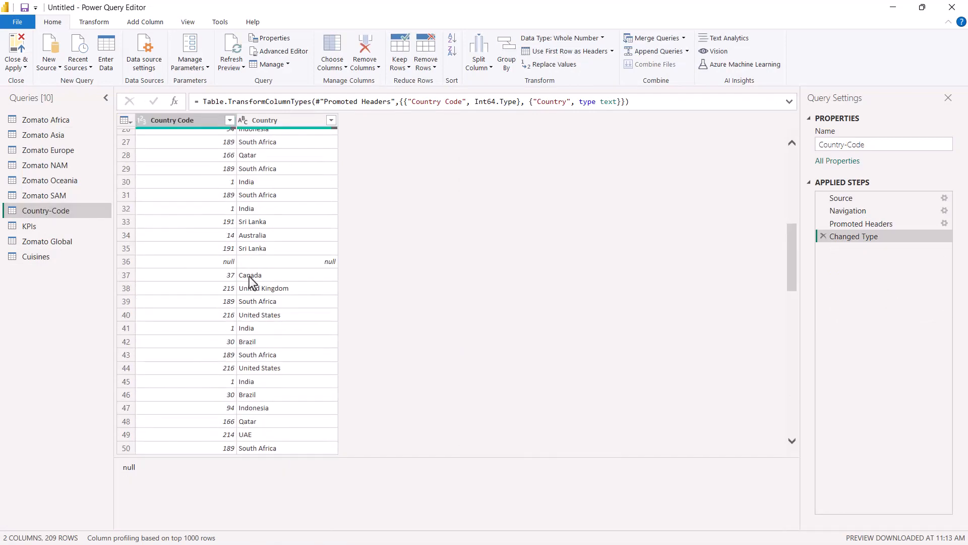
scroll(278, 299, up, 10)
click(426, 64)
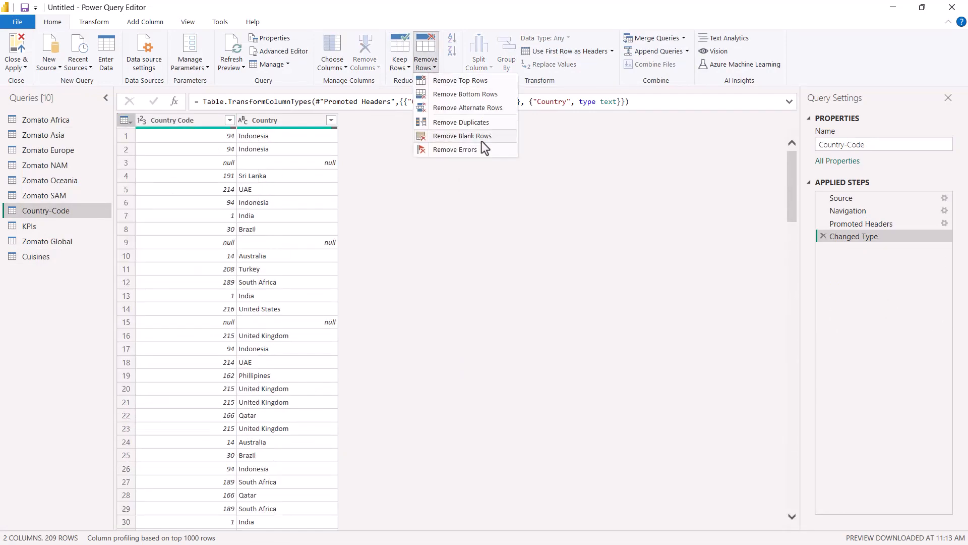
click(456, 136)
scroll(300, 274, down, 7)
click(331, 120)
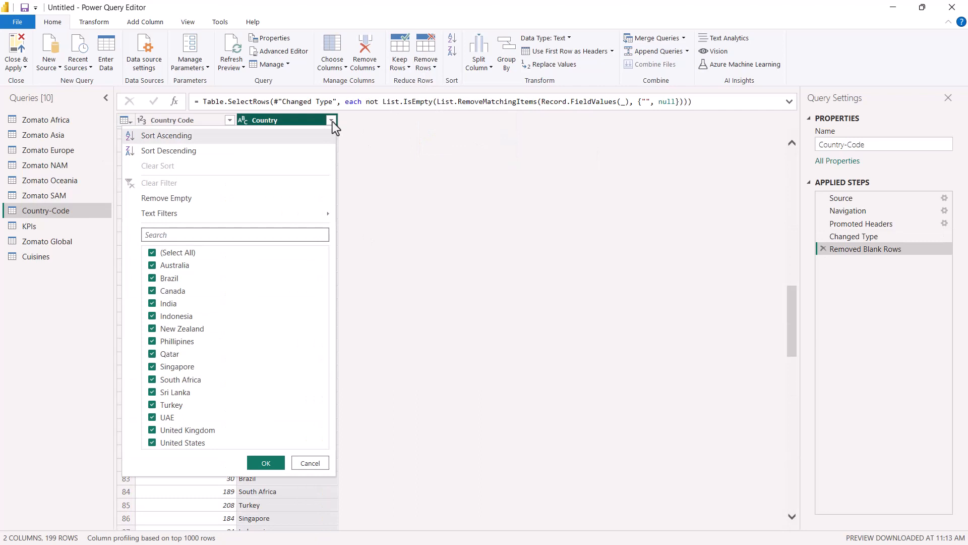
click(447, 240)
click(211, 146)
scroll(262, 216, up, 8)
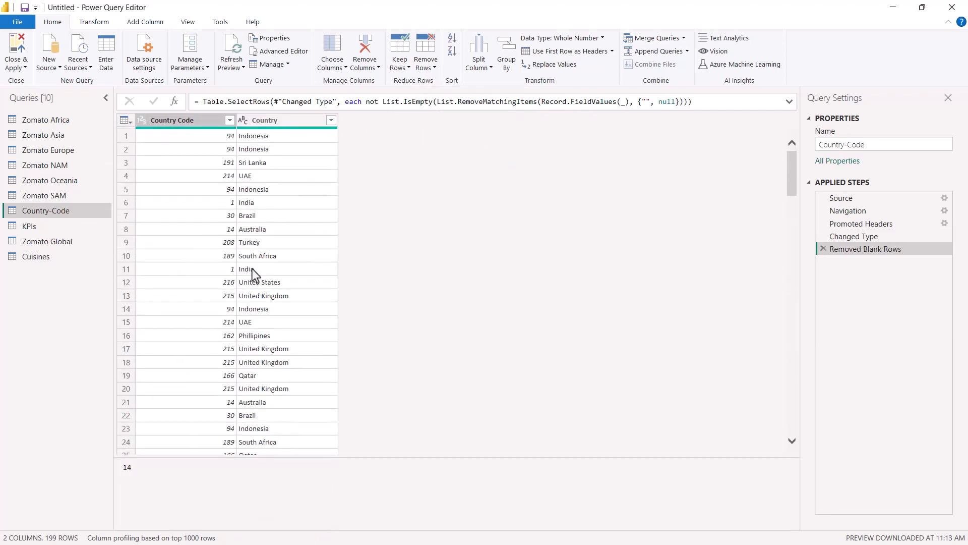
Remove duplicate Country Code rows from the Country-Code table and recheck the unique and non-blank requirement in the Word brief.
click(426, 65)
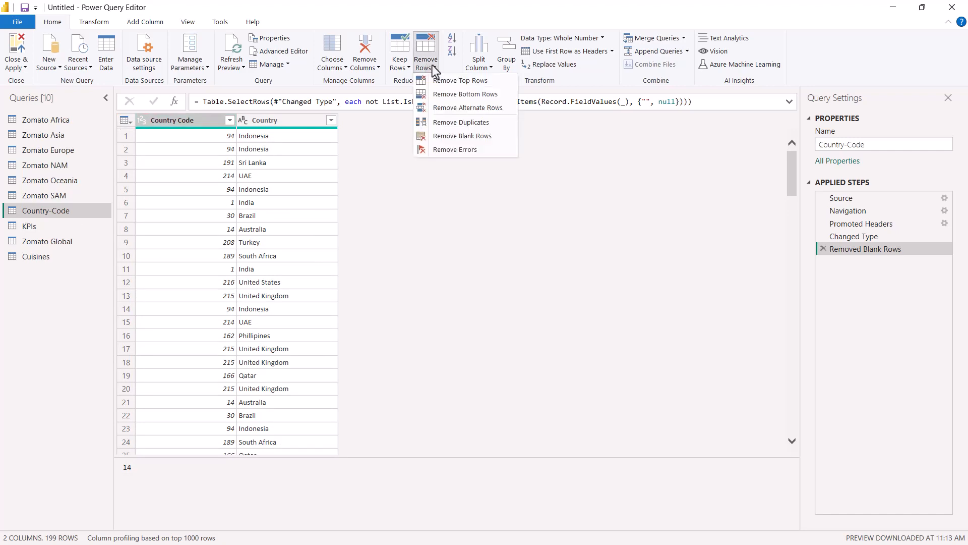
click(461, 122)
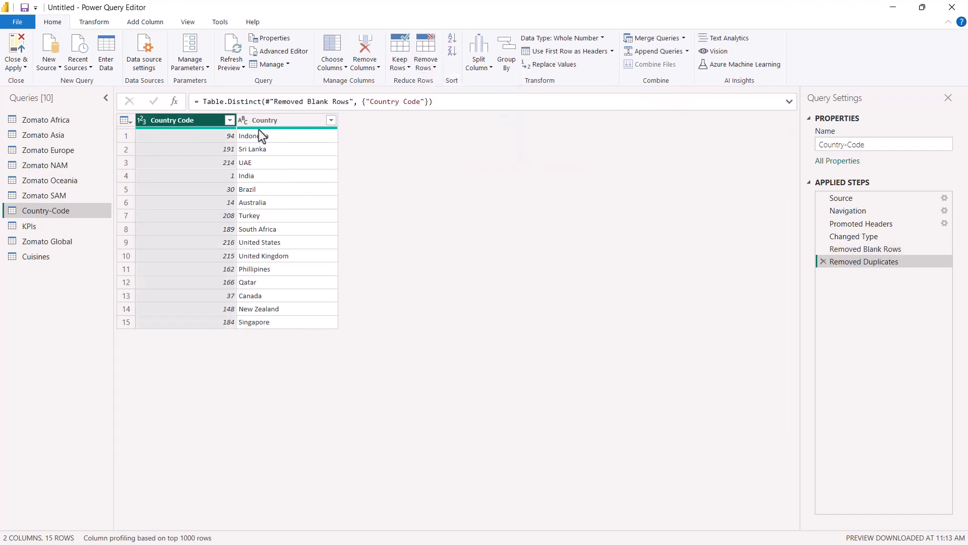
key(alt+Tab)
key(alt+Tab)
key(alt+Tab)
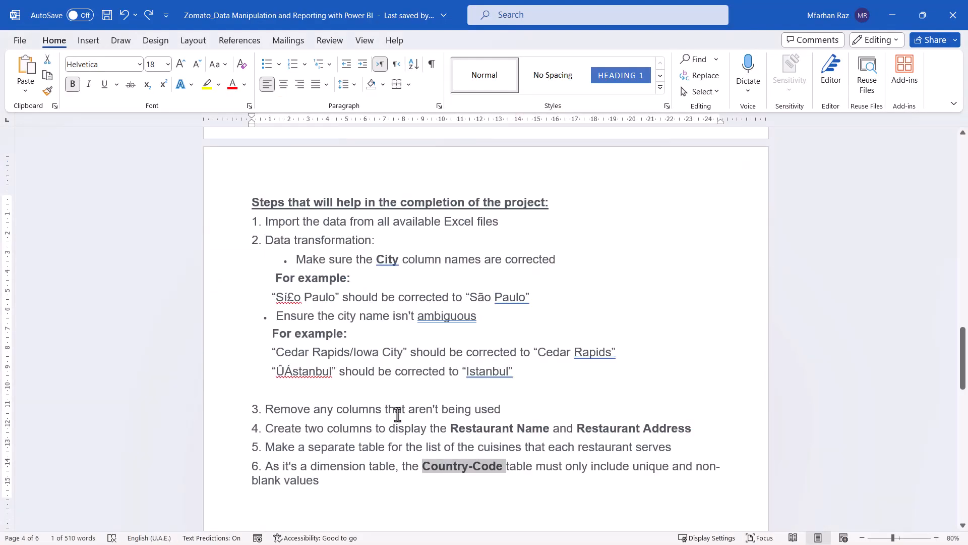
scroll(555, 419, down, 1)
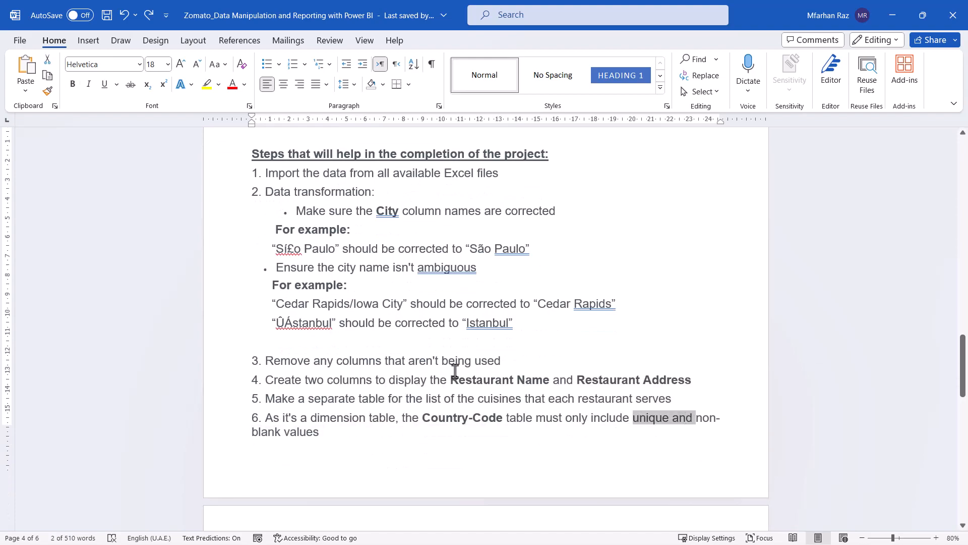
key(alt+Tab)
Rename the KPIs query to Fact Table.
click(54, 227)
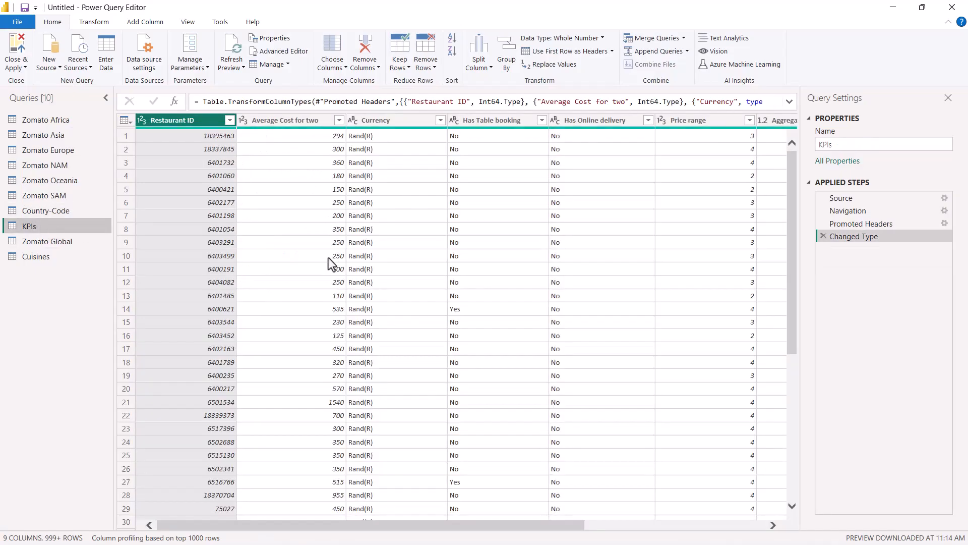
double_click(51, 226)
text(Fact)
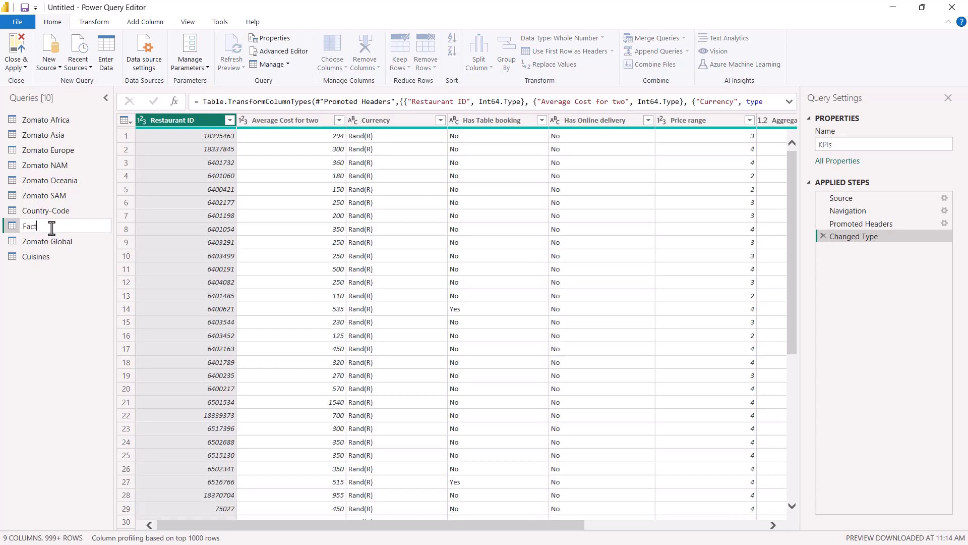
text( Table)
key(Return)
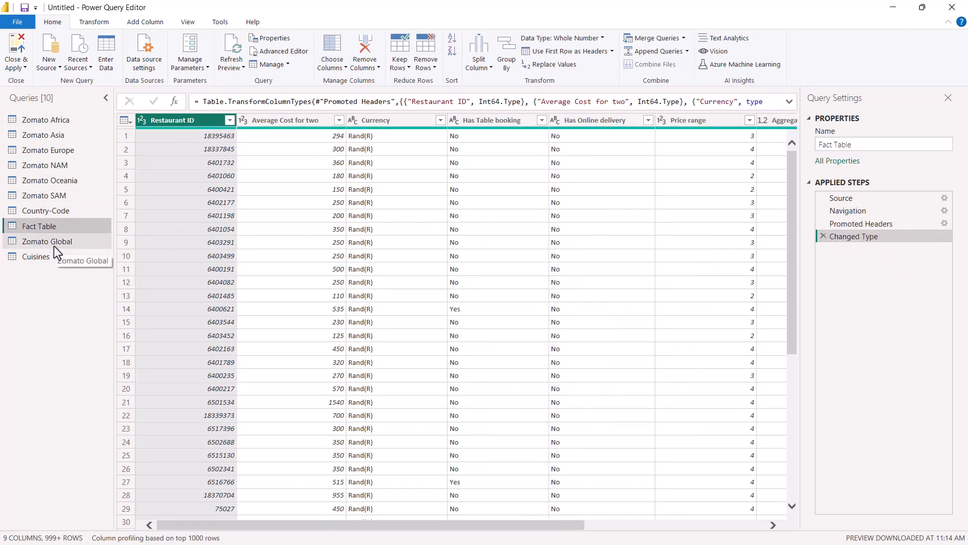
Trim the extra spaces from the Cuisines column in the Cuisines query.
click(30, 242)
click(65, 257)
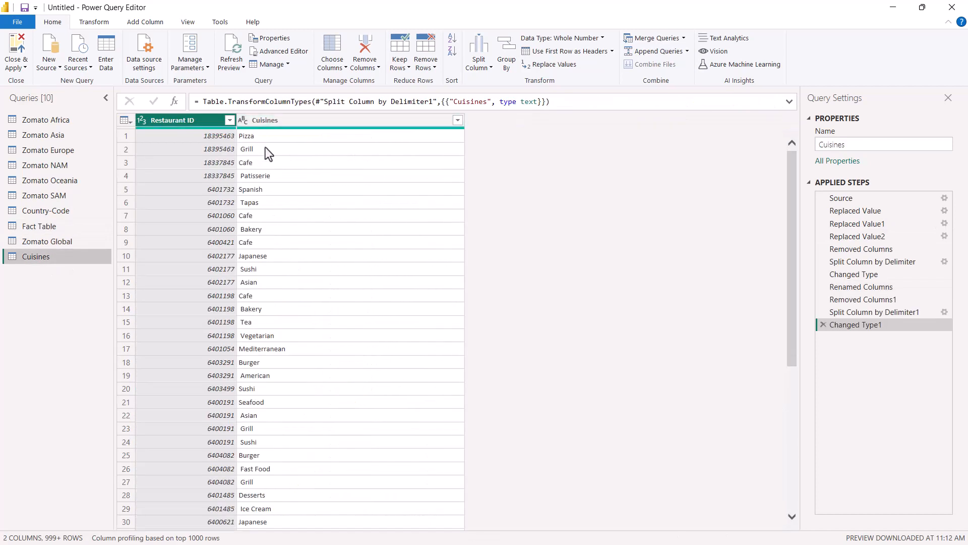
click(243, 152)
click(272, 121)
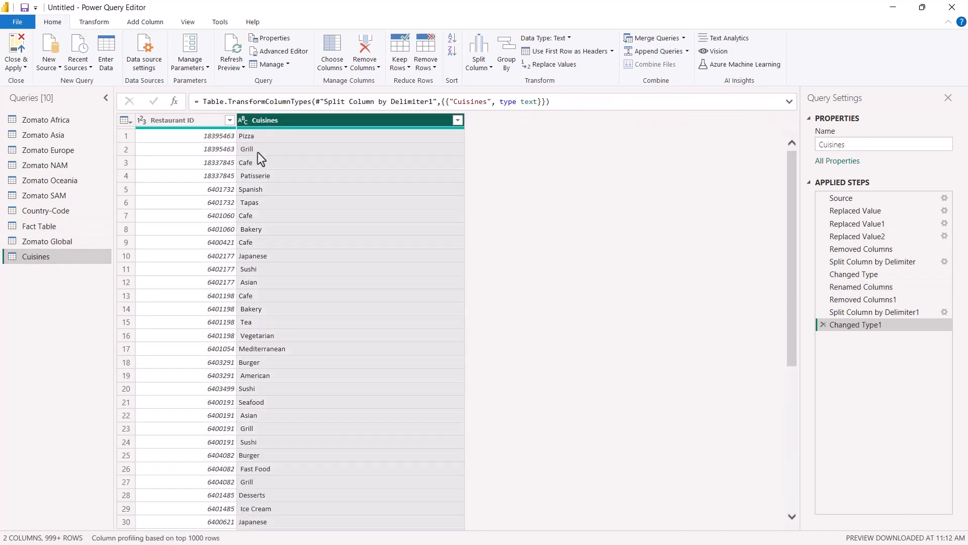
right_click(269, 119)
mouse_move(328, 238)
click(451, 279)
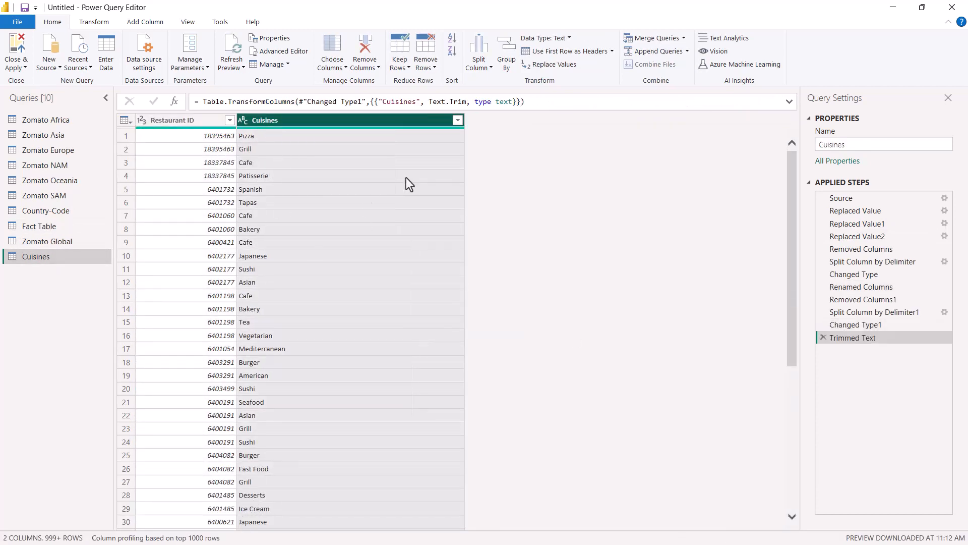
Disable loading for the Zomato Africa, Zomato Asia and Zomato Europe queries.
click(42, 123)
click(55, 227)
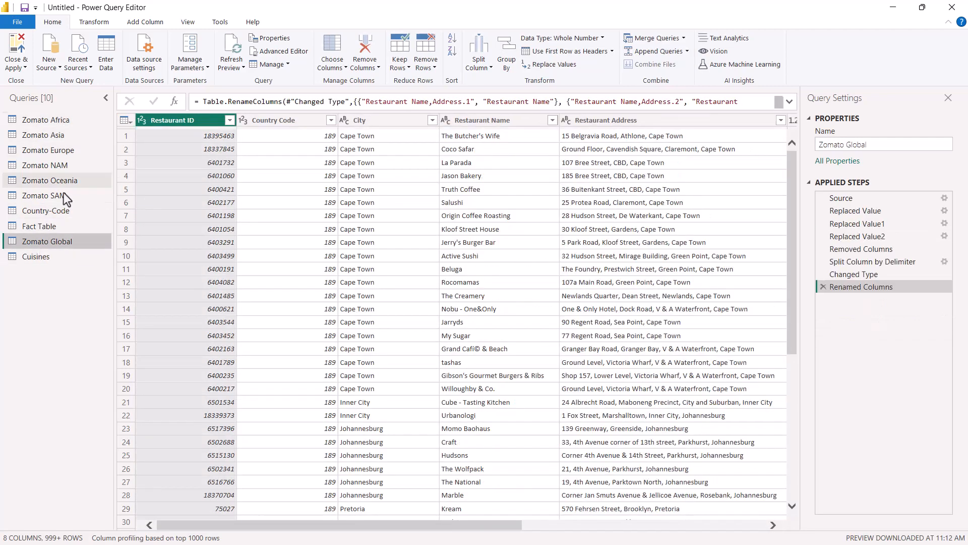
right_click(60, 122)
click(82, 186)
right_click(47, 121)
click(23, 124)
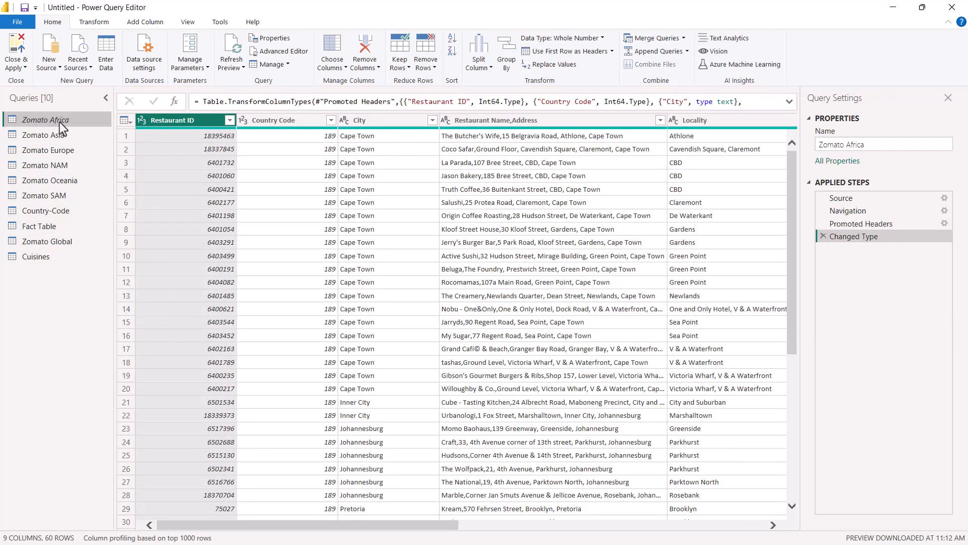
right_click(46, 136)
click(56, 202)
right_click(35, 150)
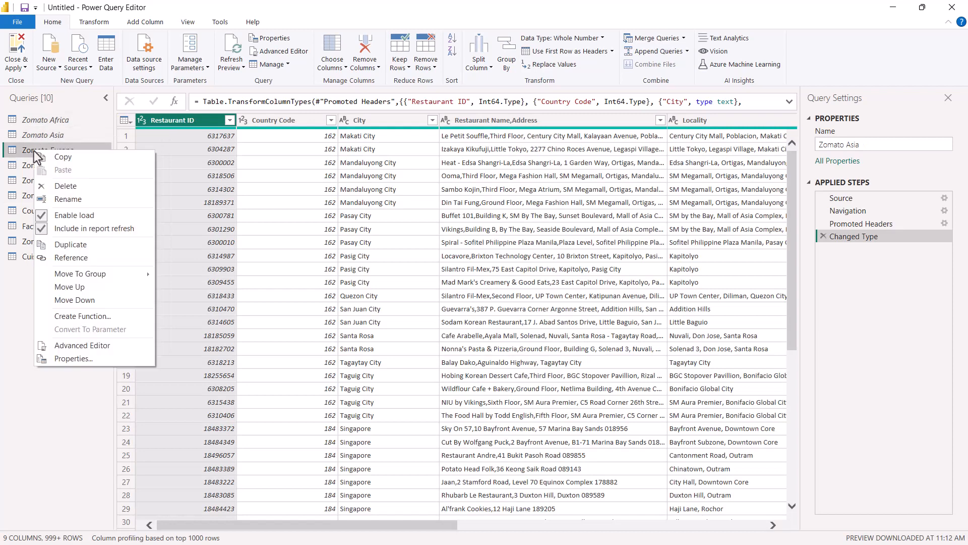
click(60, 214)
Disable loading for the Zomato NAM, Zomato Oceania and Zomato SAM queries.
right_click(53, 166)
click(61, 230)
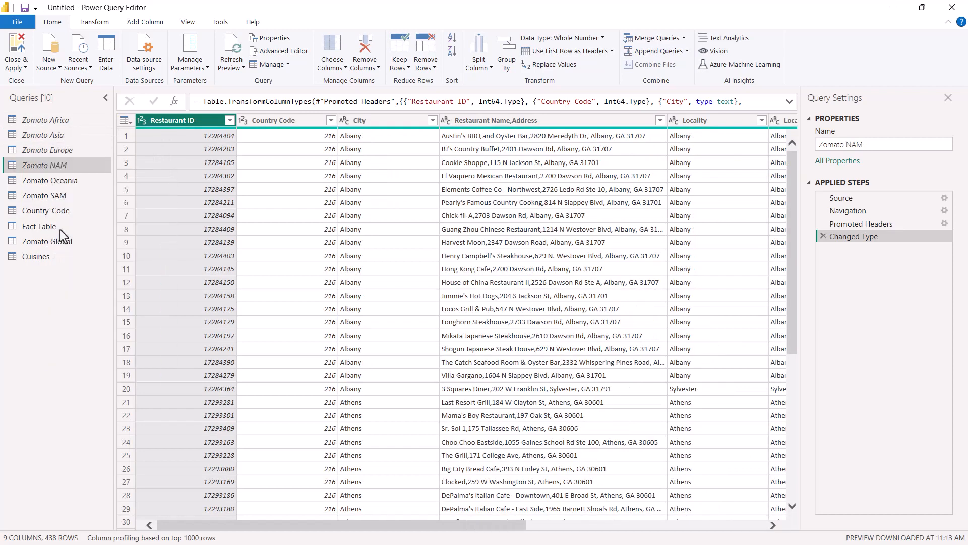
right_click(42, 180)
click(47, 244)
right_click(66, 195)
click(76, 258)
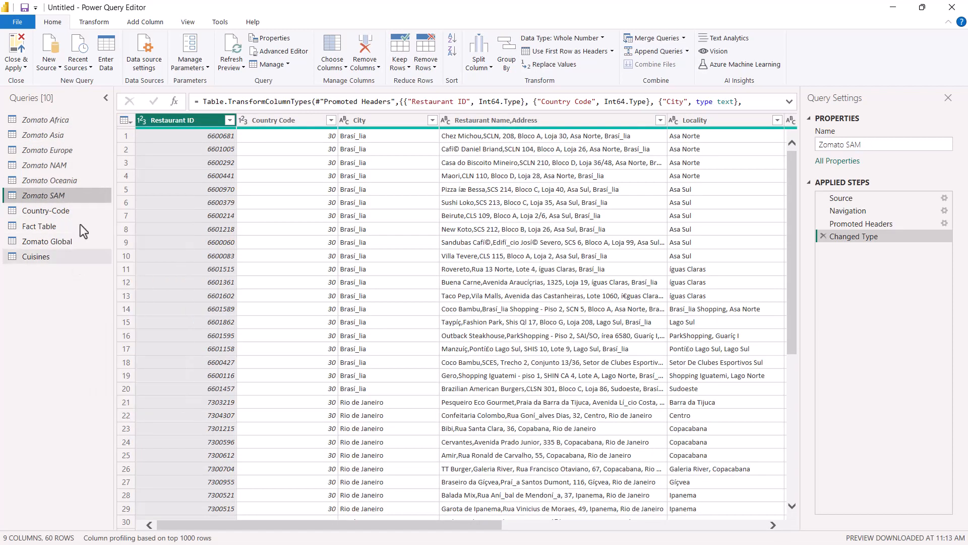
Review the Country-Code table, then close Power Query and apply the changes to load the remaining tables into the report.
click(48, 211)
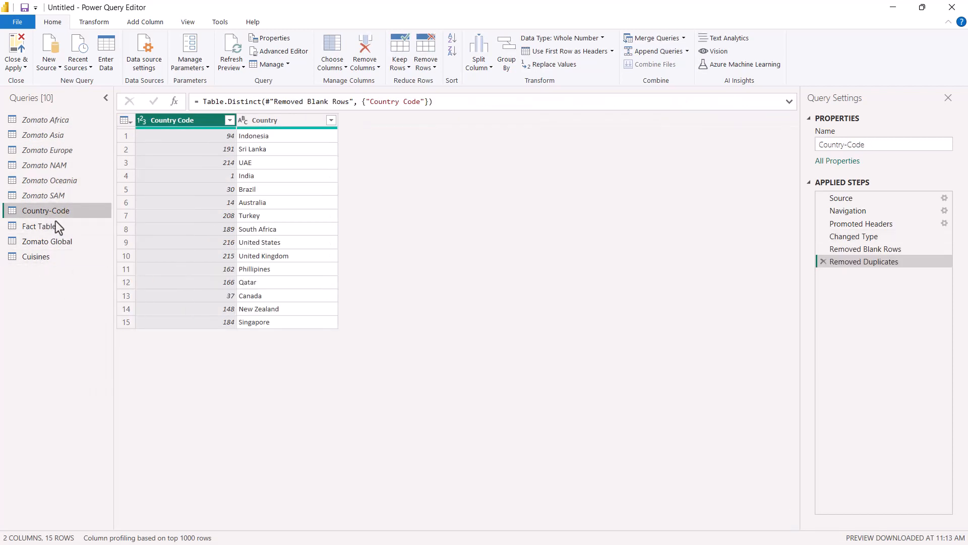
click(23, 63)
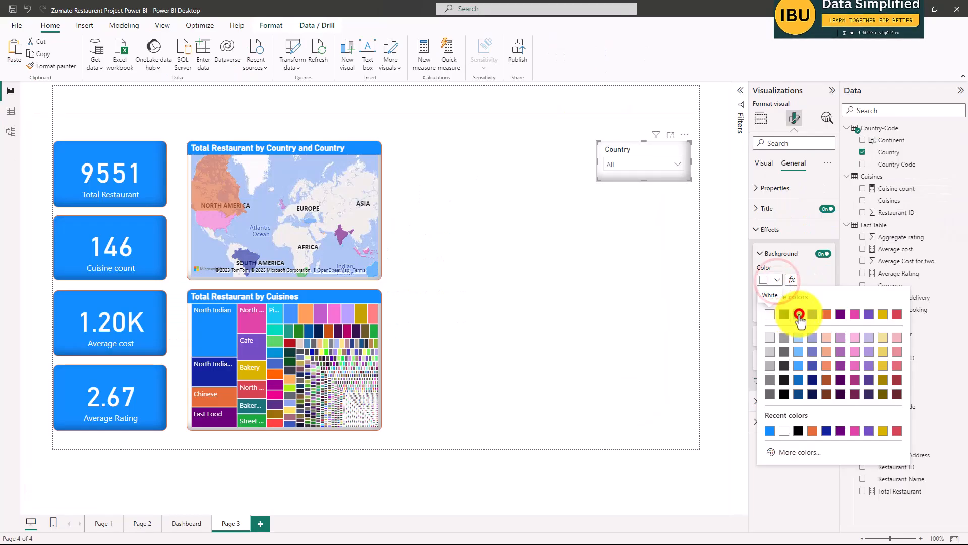
Give the Country slicer on Page 3 a blue background and set its title text color to white.
click(800, 318)
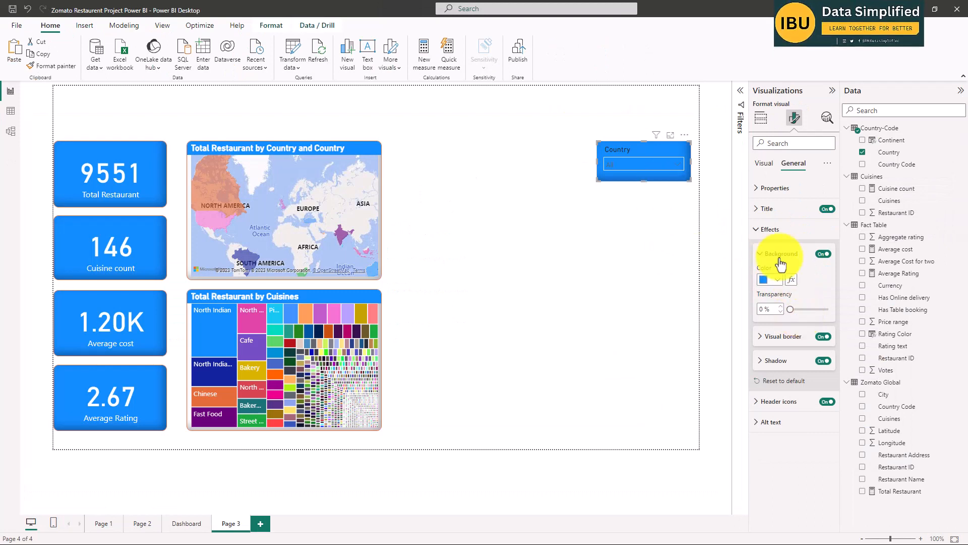
click(769, 209)
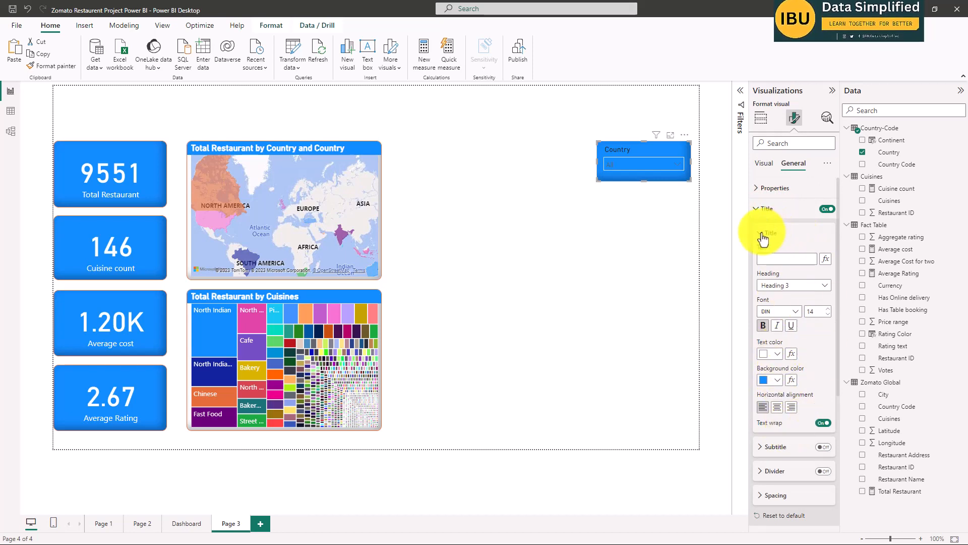
click(777, 354)
click(770, 388)
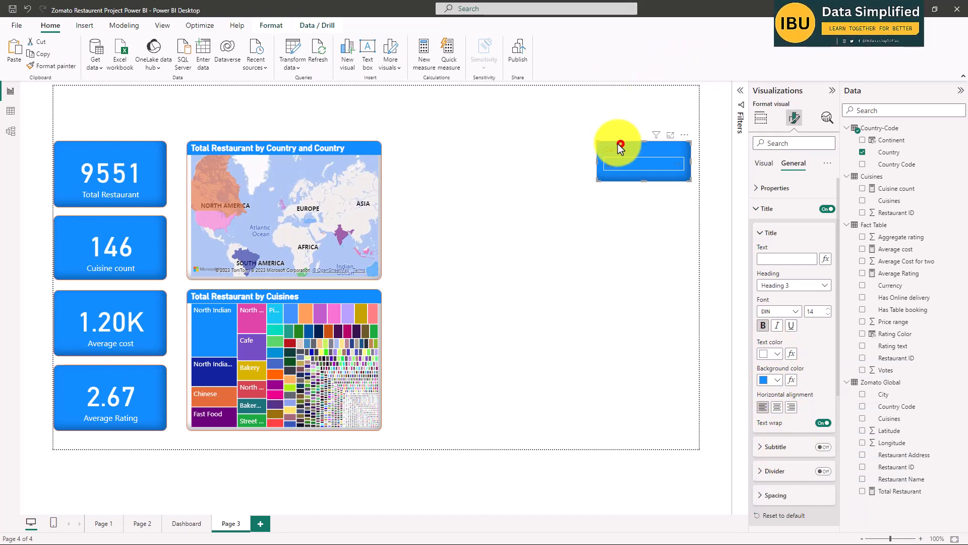
Set the Country slicer's header font color to white and make the header text bold.
click(794, 119)
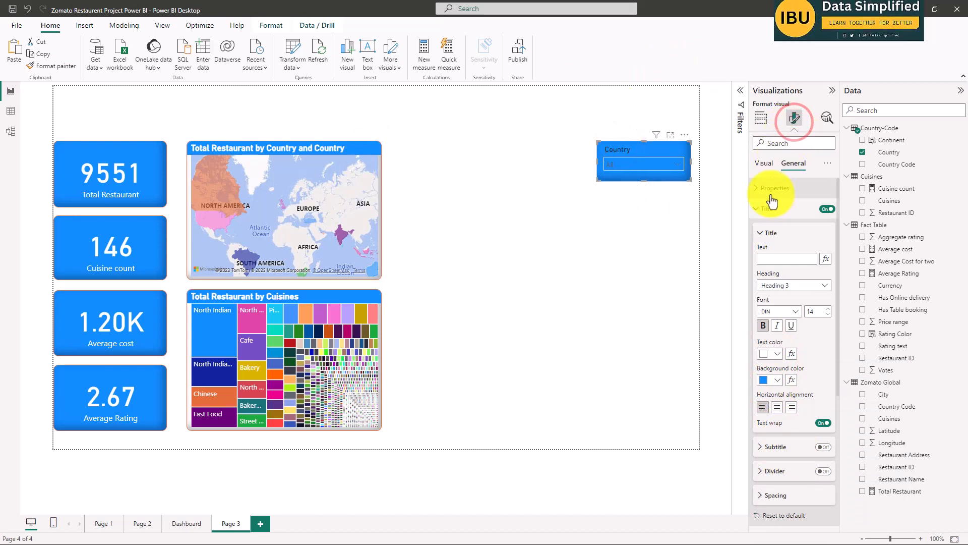
click(763, 163)
click(779, 208)
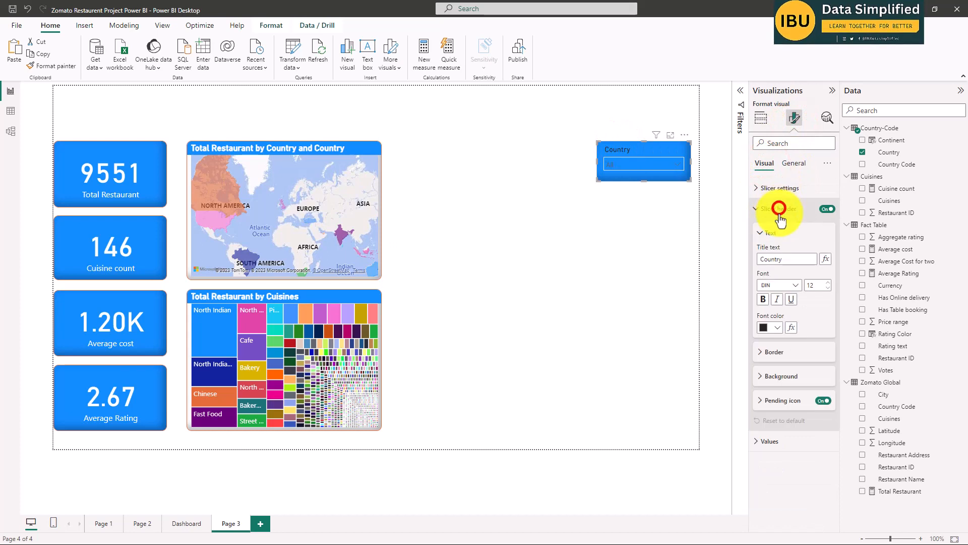
click(777, 326)
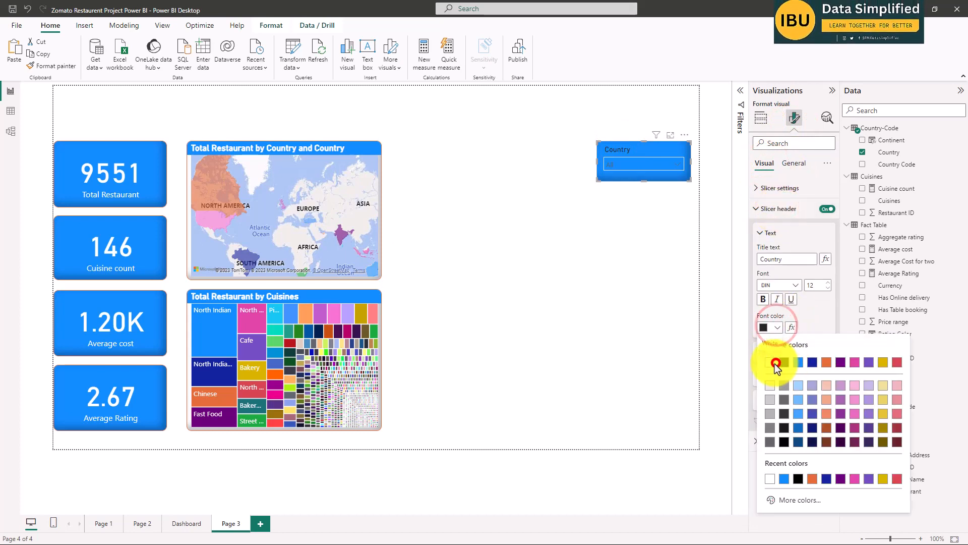
click(775, 362)
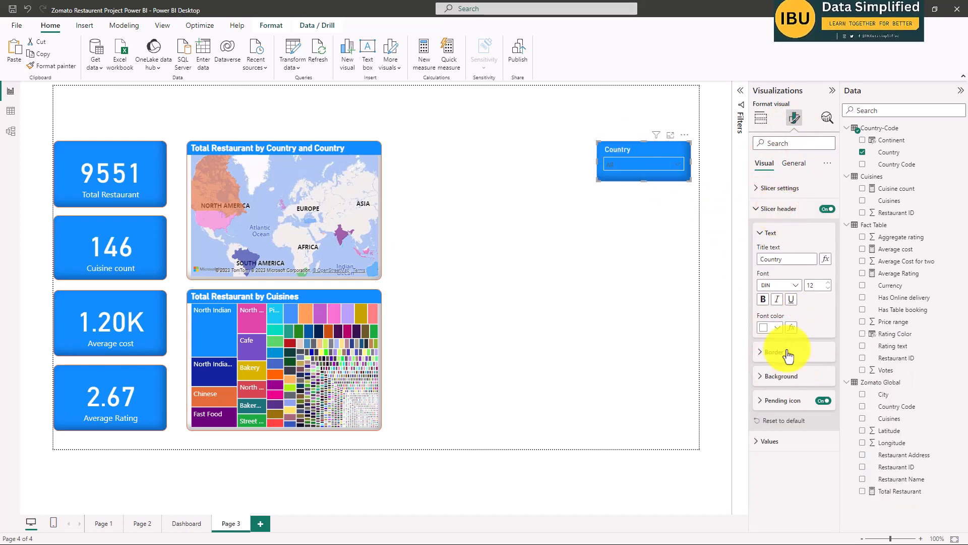
click(762, 300)
click(661, 260)
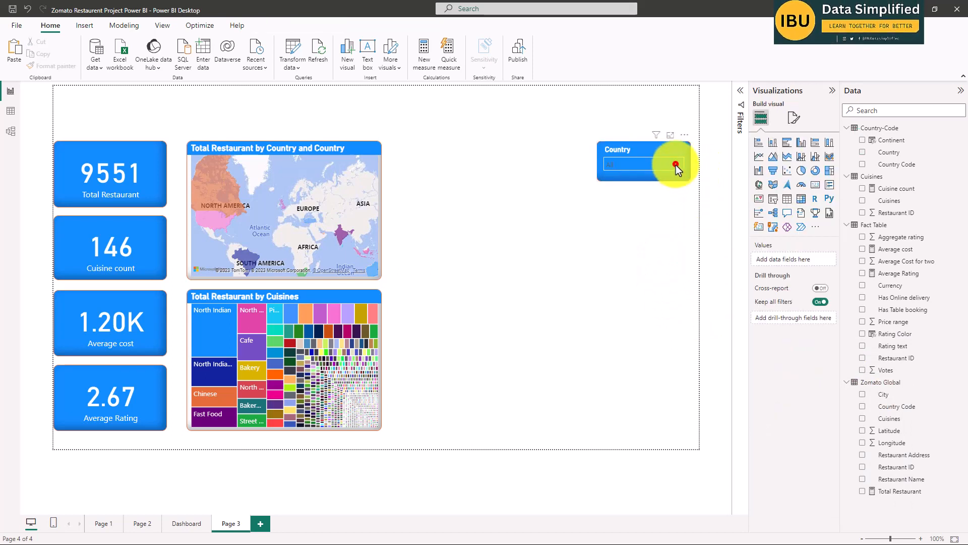
Expand the Country slicer's dropdown to examine its list of countries, and collapse it again.
click(676, 166)
click(645, 157)
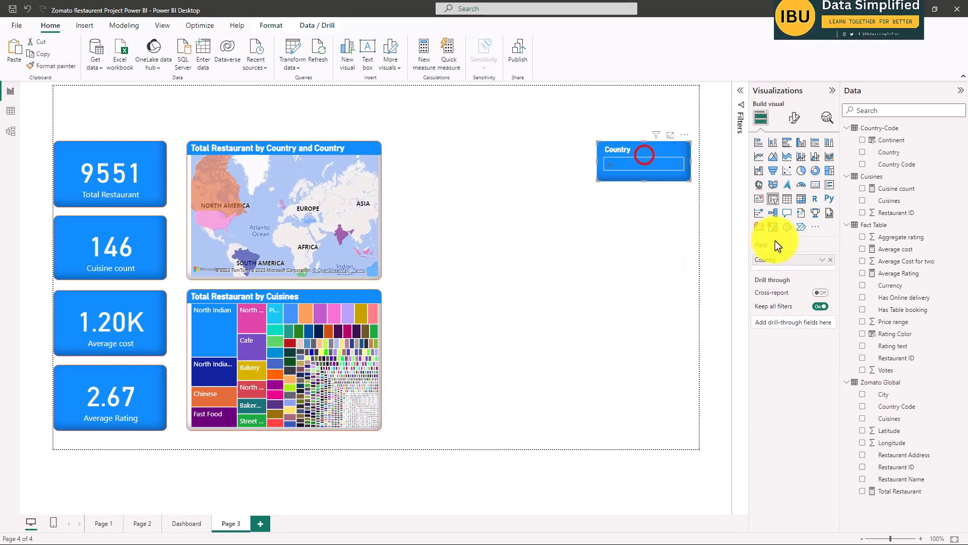
click(678, 165)
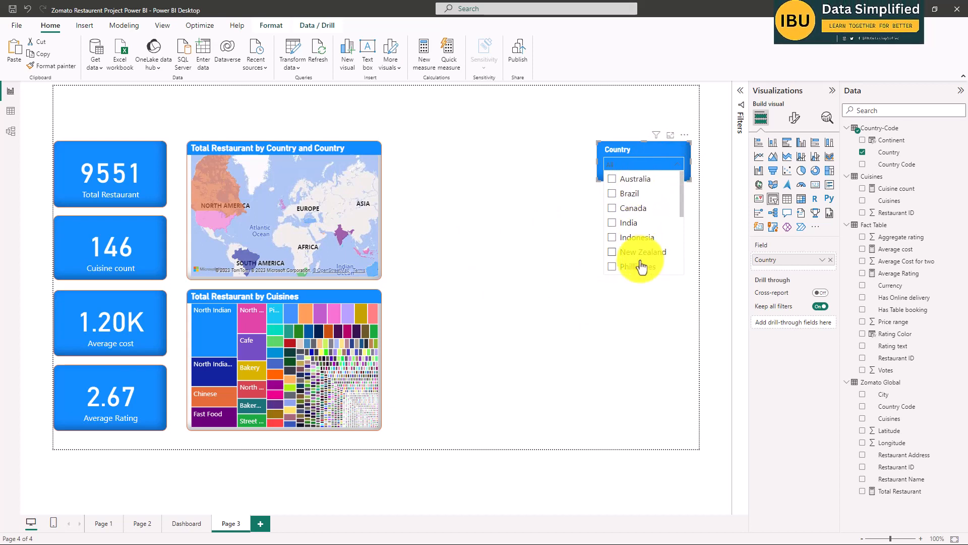
click(641, 150)
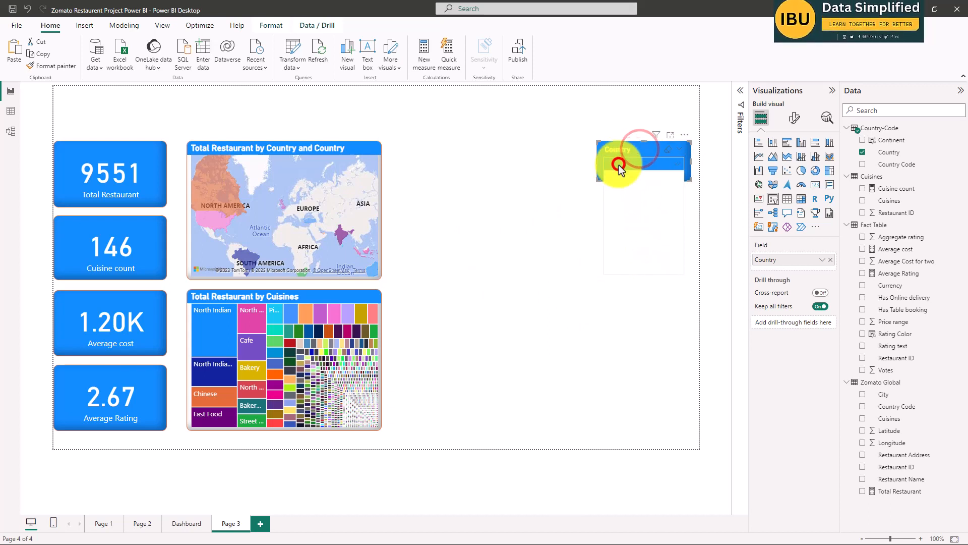
click(626, 166)
click(543, 136)
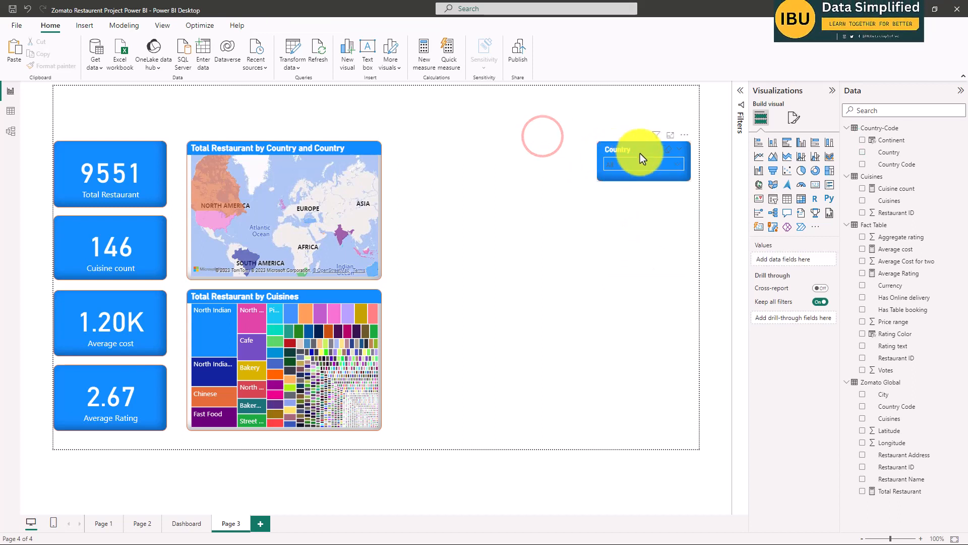
click(629, 269)
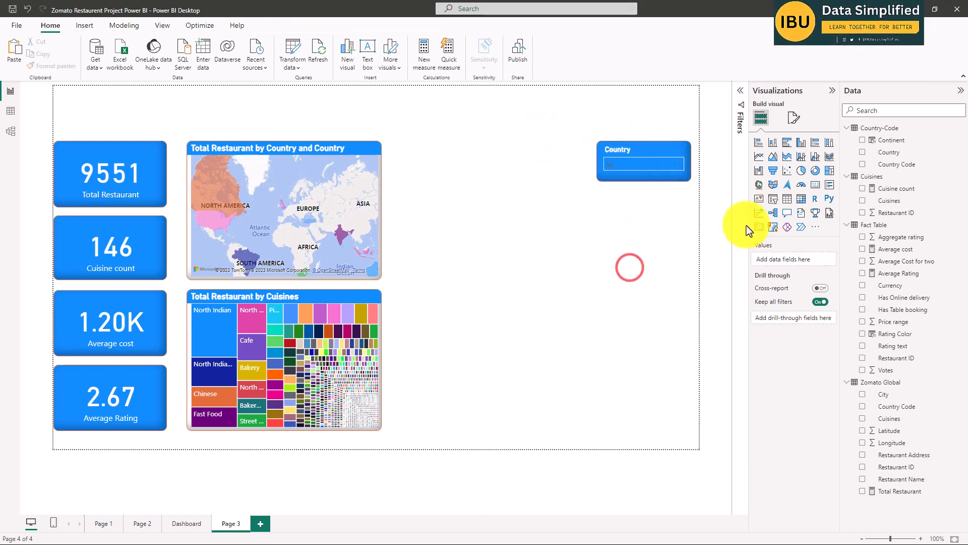
Nudge the Country slicer slightly to the left and add a new empty slicer below it on Page 3.
click(618, 152)
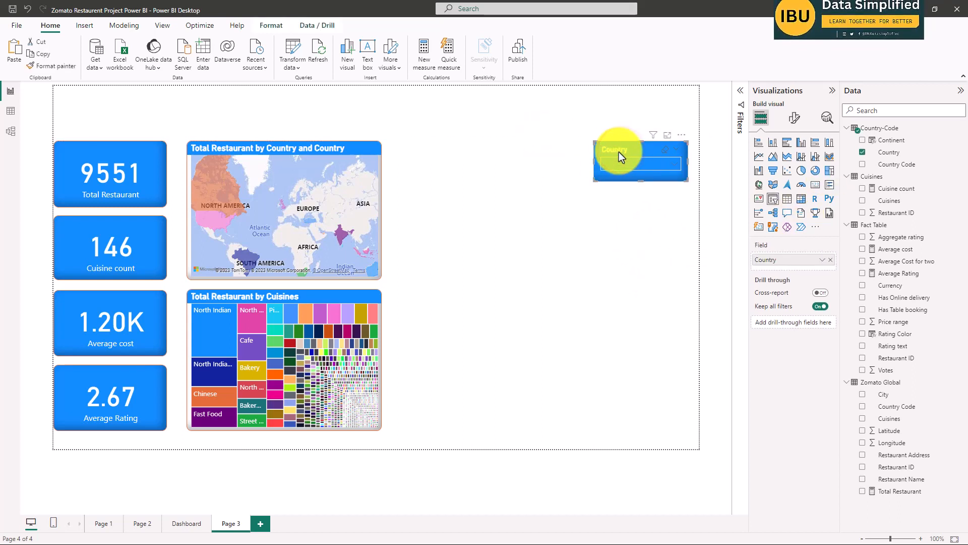
click(576, 298)
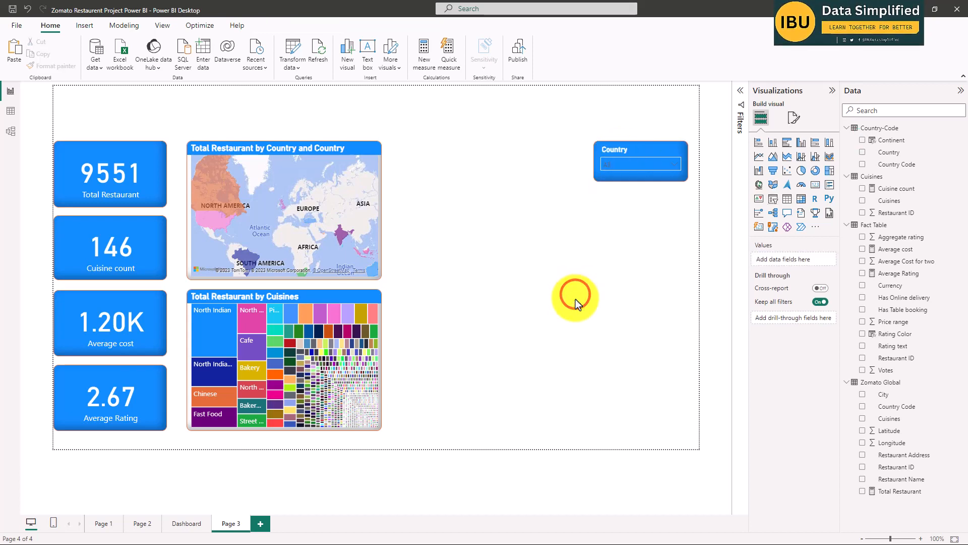
click(610, 252)
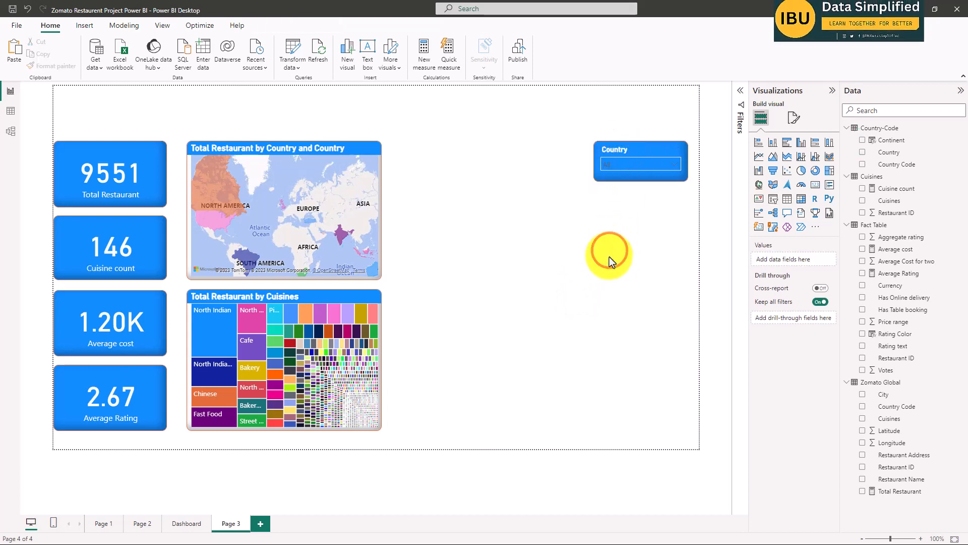
click(778, 198)
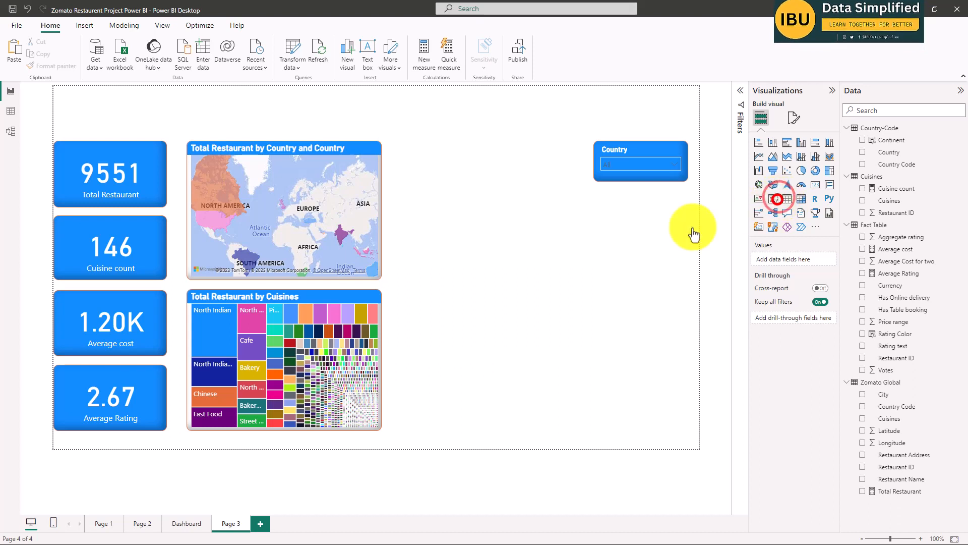
drag(469, 153, 583, 237)
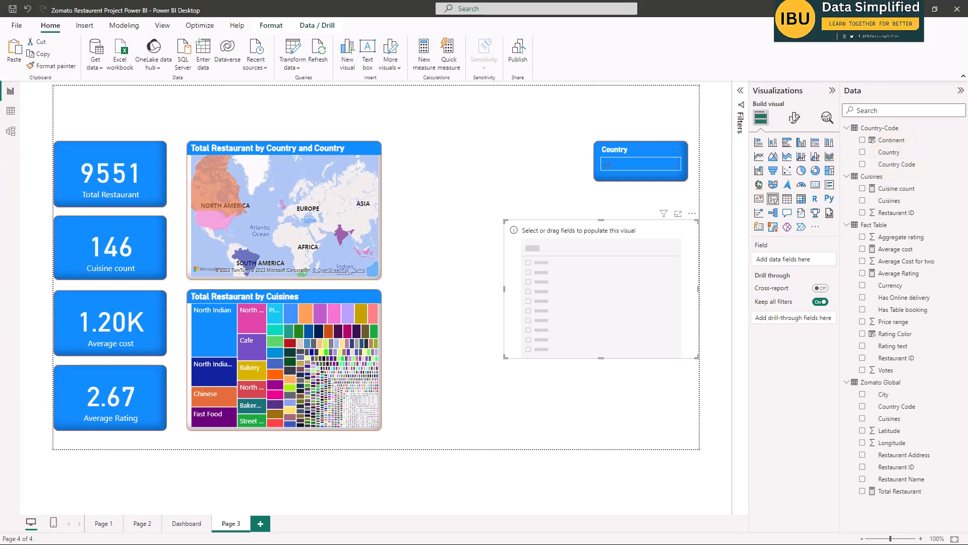
Populate the new empty slicer with the Continent field from Country-Code, and test it by filtering to Asia and clearing that selection.
click(893, 144)
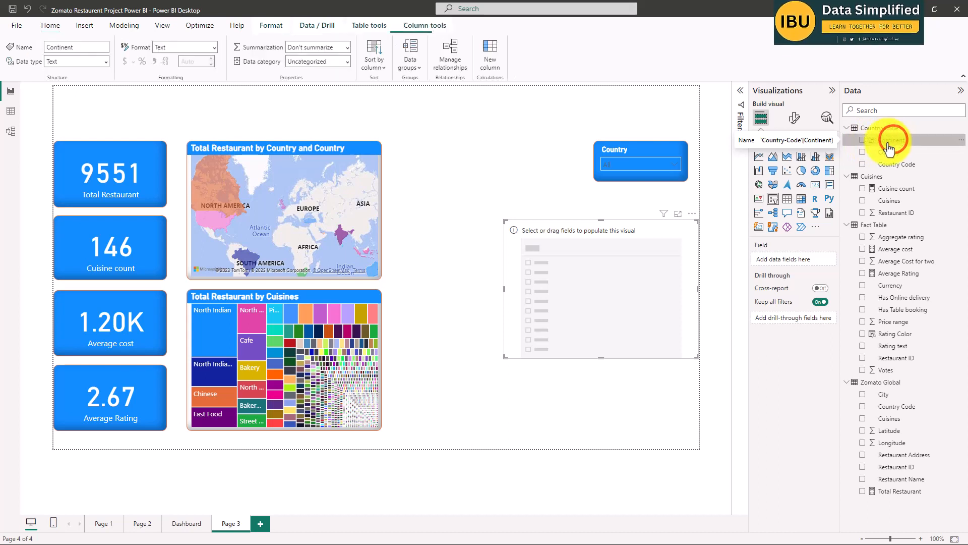
drag(889, 143, 606, 293)
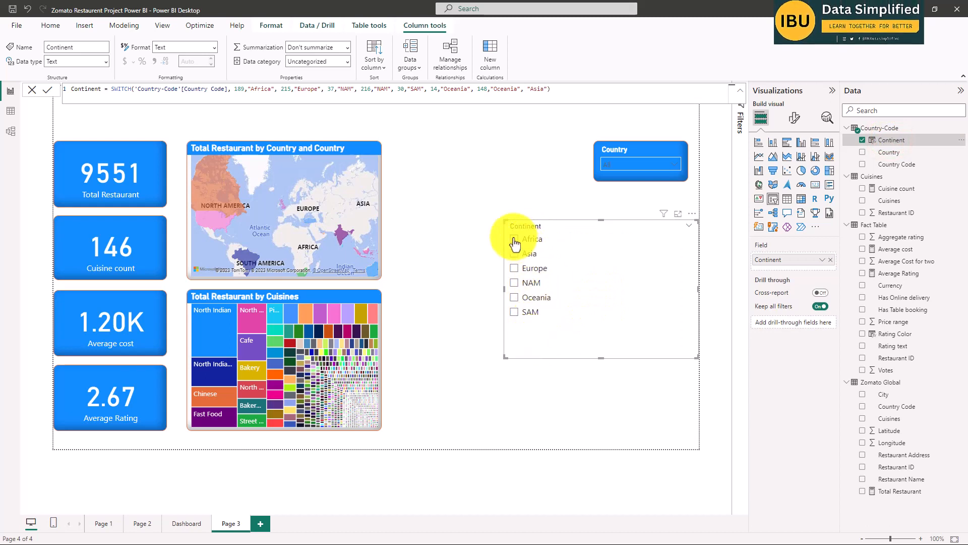
click(515, 254)
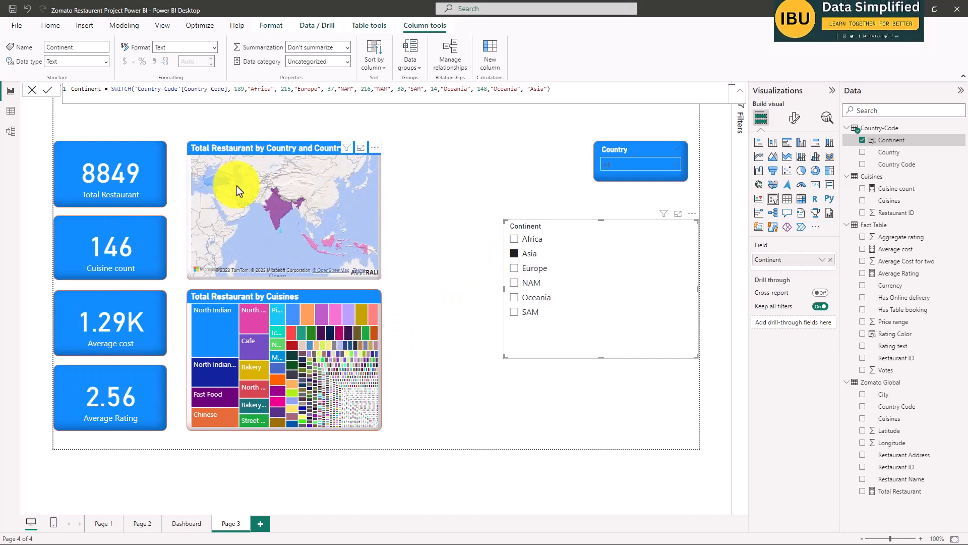
click(516, 252)
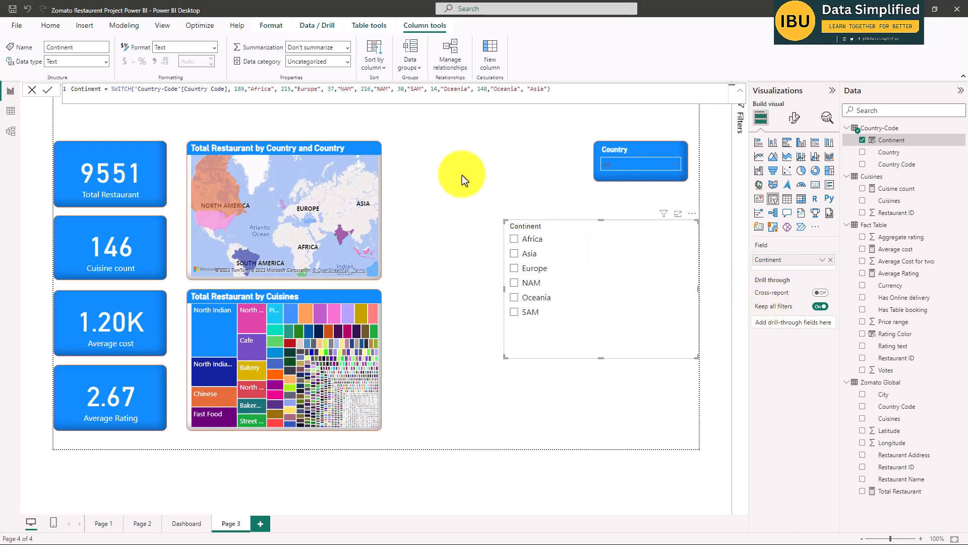
Copy the Country slicer's formatting onto the Continent slicer with Format painter.
click(618, 151)
click(55, 66)
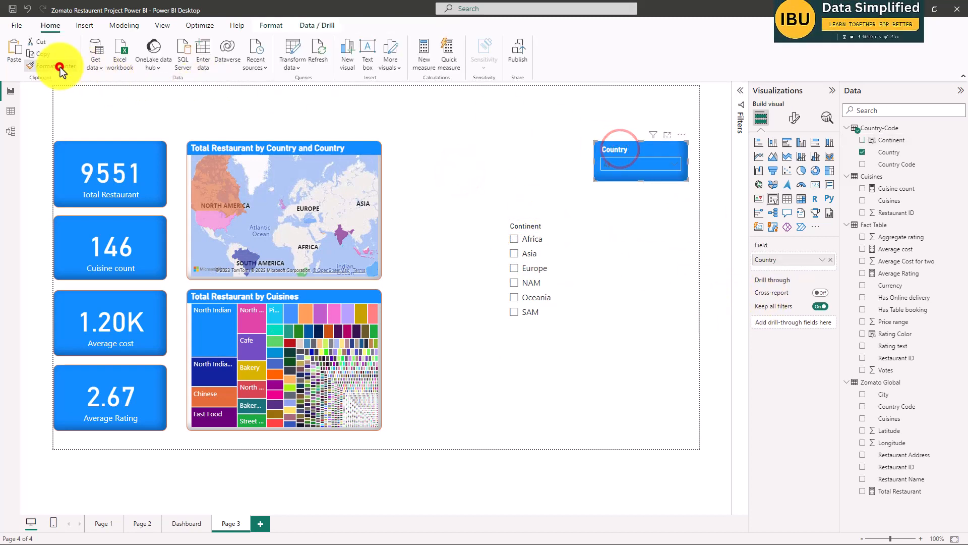
click(566, 220)
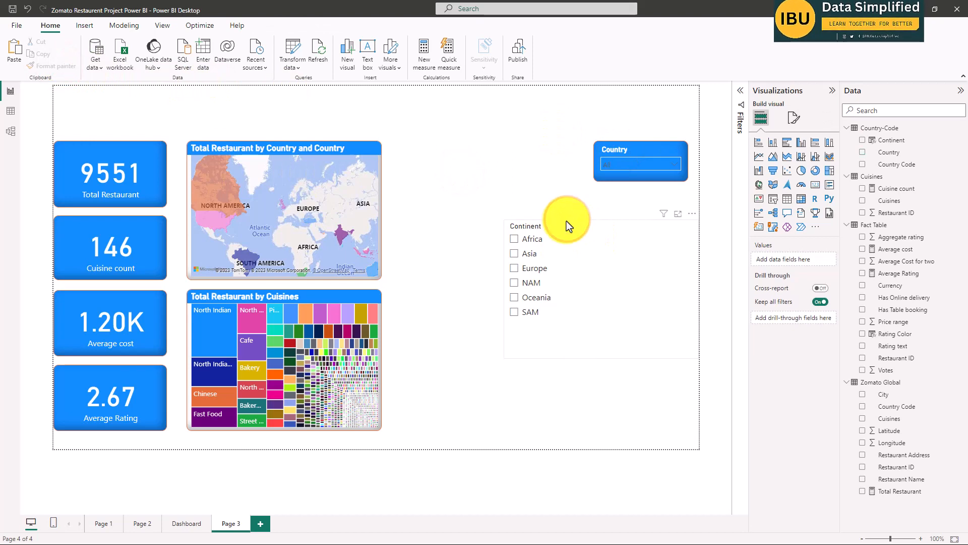
click(623, 150)
click(49, 66)
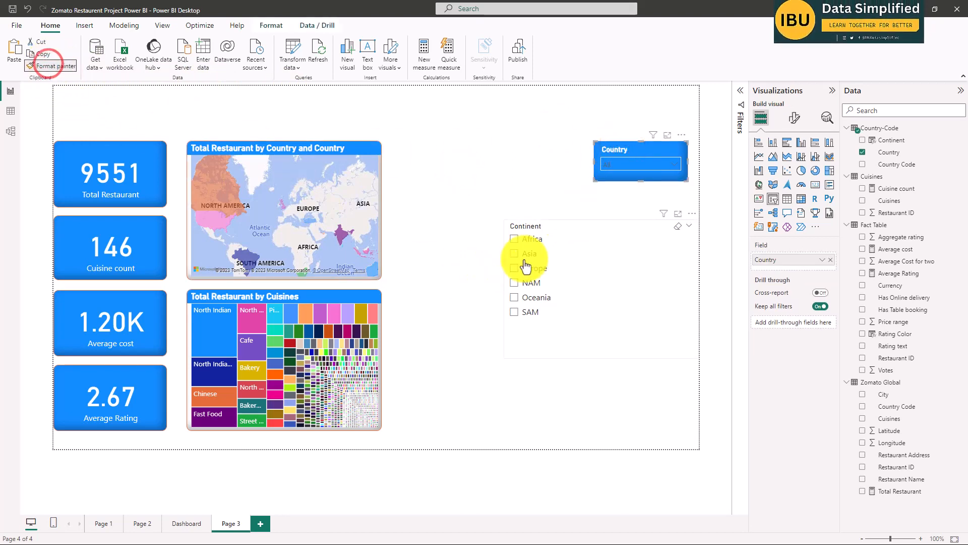
click(540, 255)
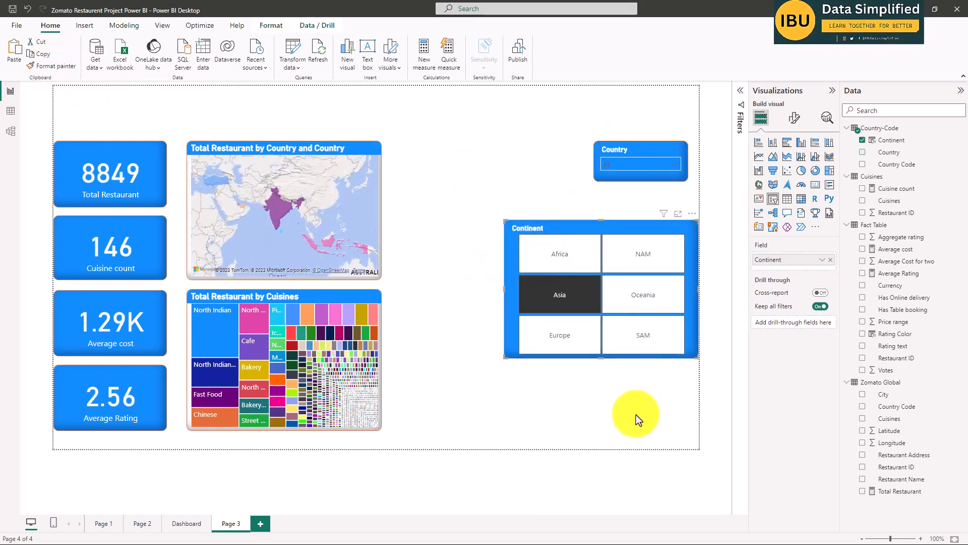
click(603, 406)
Set the Continent slicer's style to Dropdown.
click(622, 224)
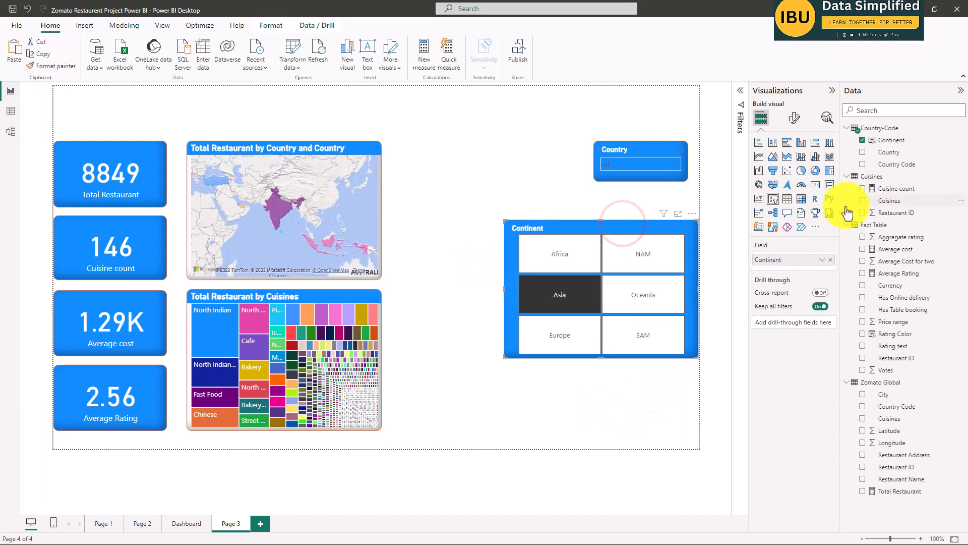
click(794, 117)
click(780, 188)
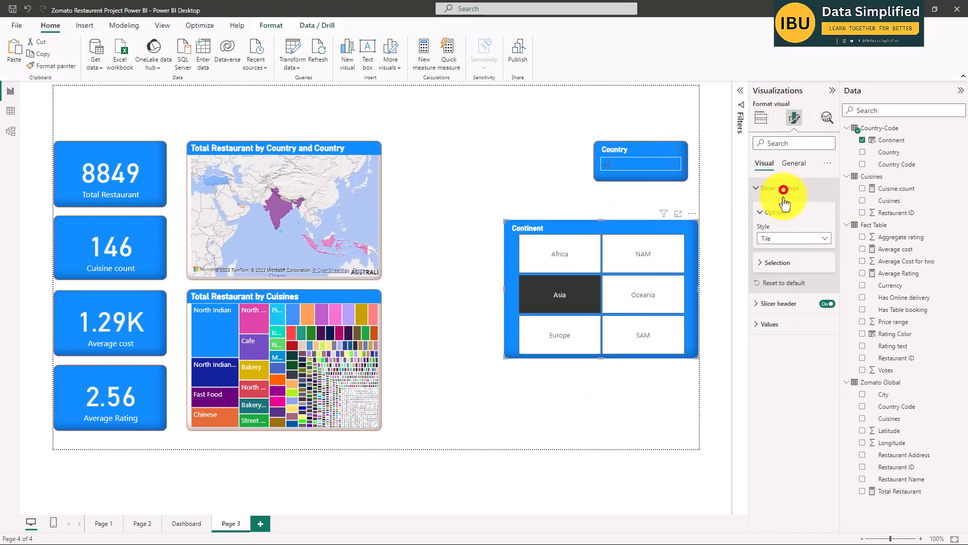
click(785, 237)
click(774, 275)
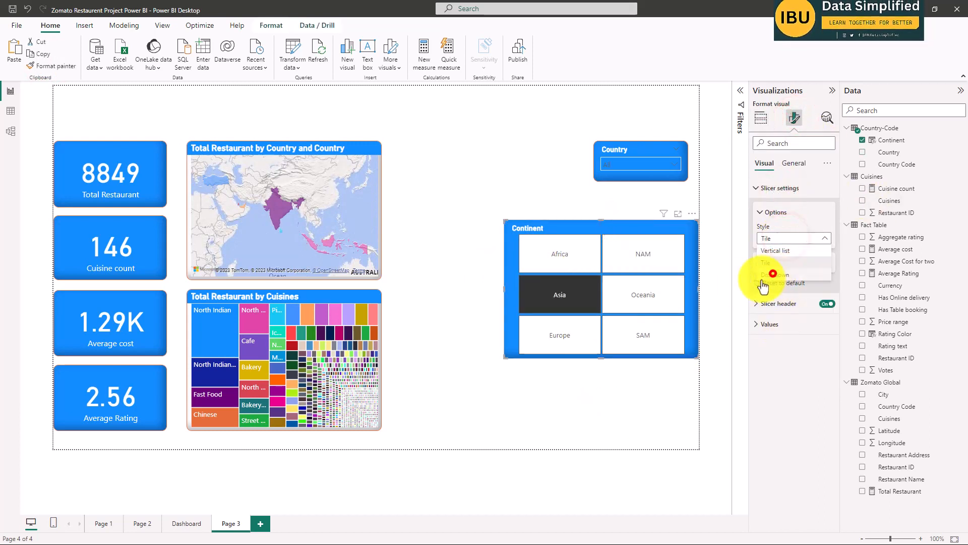
Shrink the Continent slicer to match the size of the Country slicer and place it directly below it, edges aligned.
drag(695, 357, 590, 259)
drag(563, 222, 657, 194)
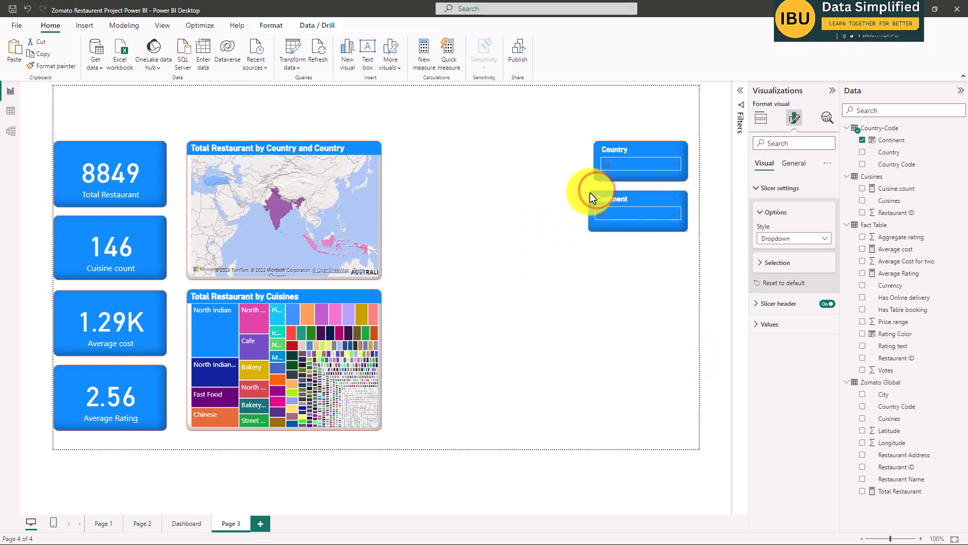
drag(626, 195, 523, 149)
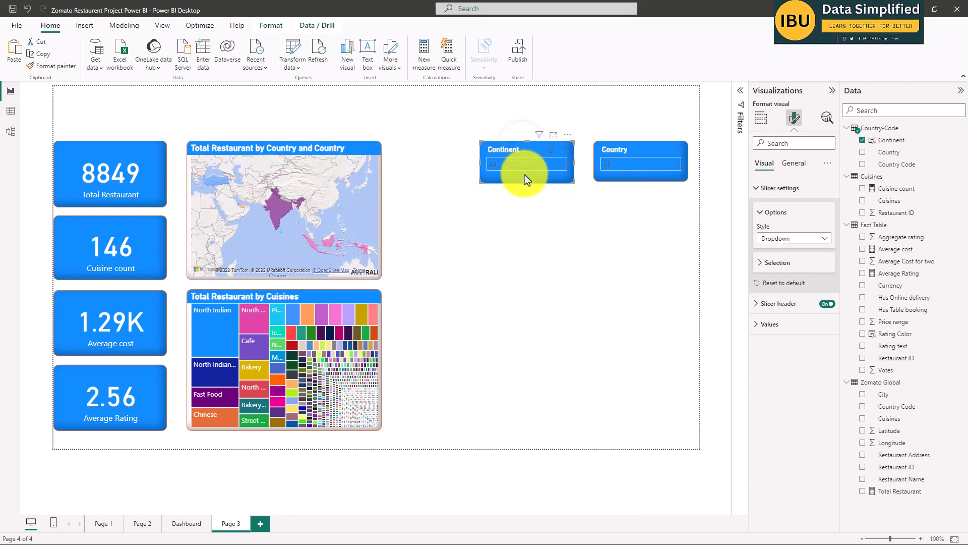
mouse_move(525, 182)
mouse_down()
mouse_move(530, 219)
mouse_move(531, 187)
mouse_up()
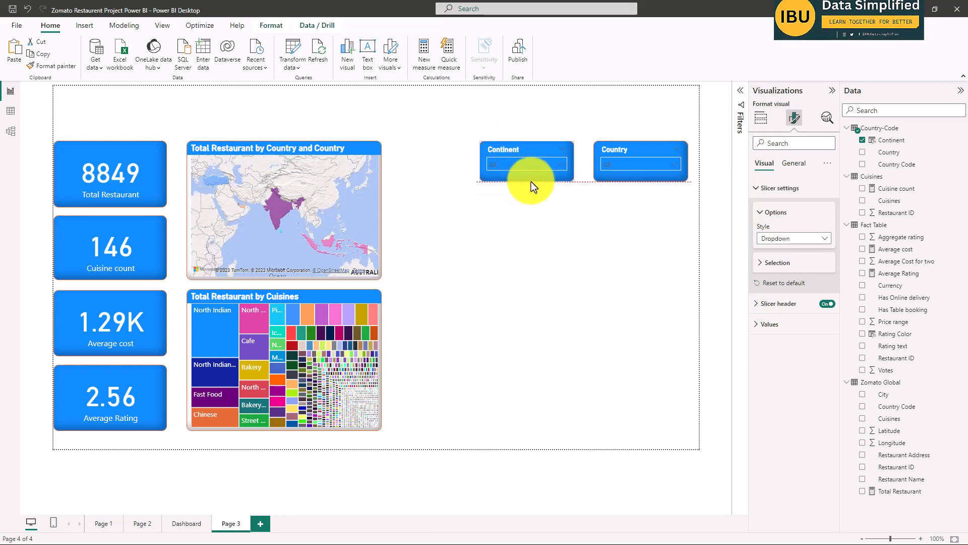
drag(527, 147, 641, 204)
click(618, 301)
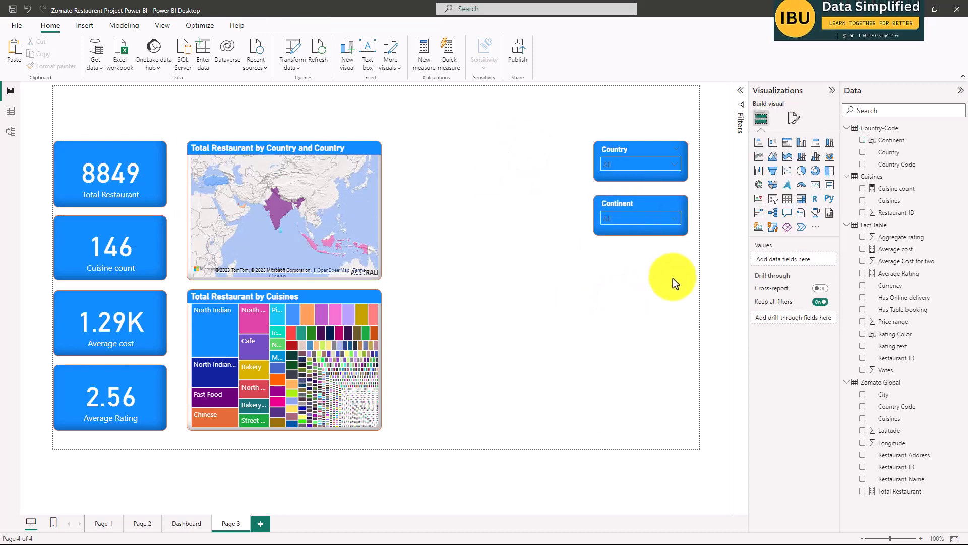
Examine the City slicer and its list of cities on the Dashboard page, and return to Page 3.
click(185, 527)
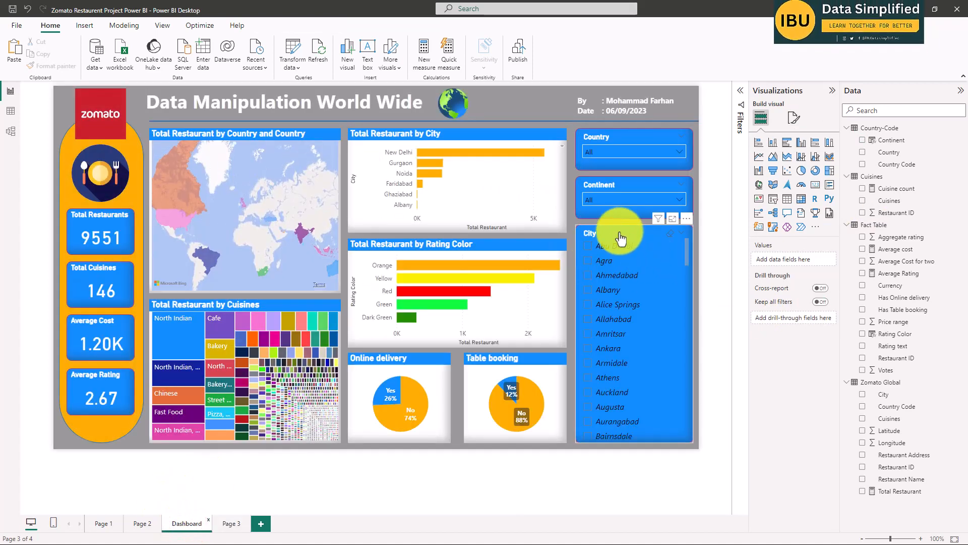
click(622, 235)
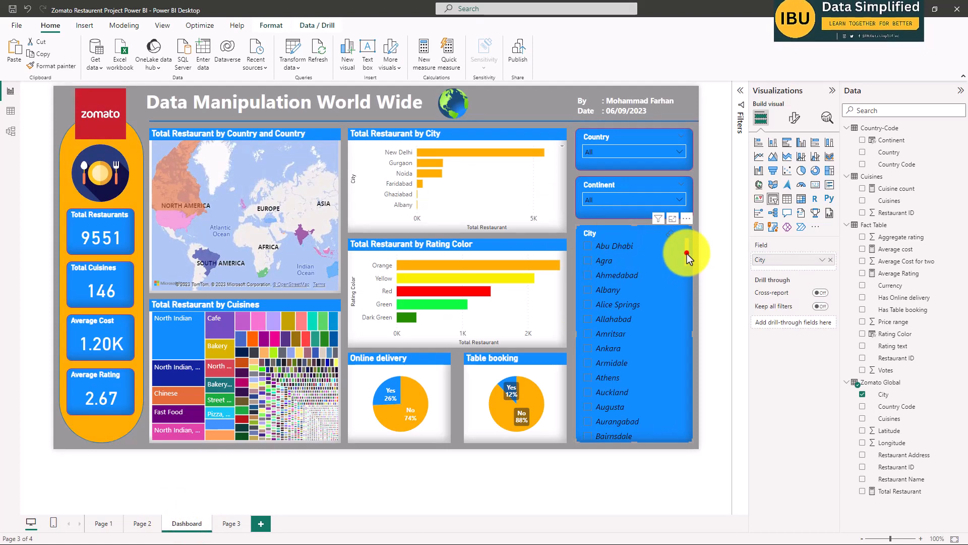
mouse_move(687, 254)
mouse_down()
mouse_move(694, 398)
mouse_move(687, 265)
mouse_up()
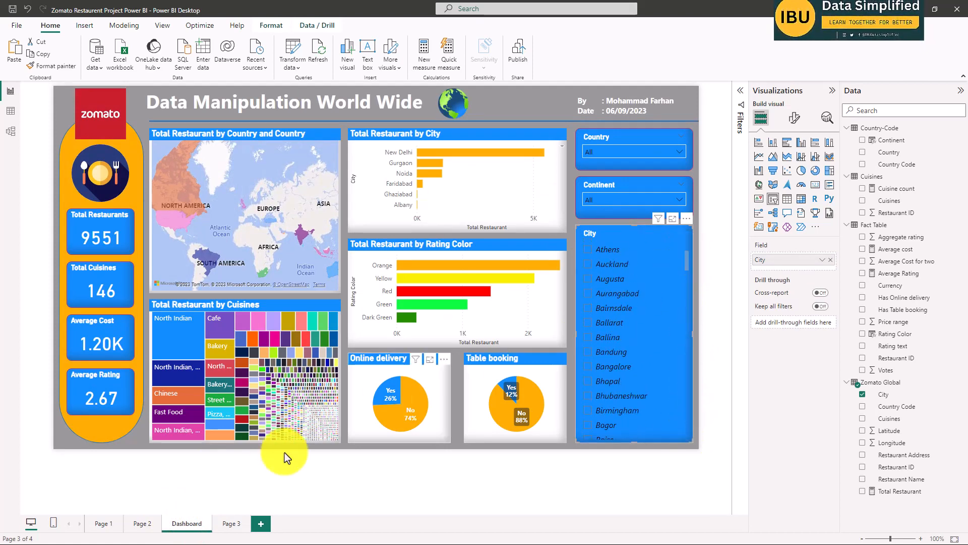
click(228, 525)
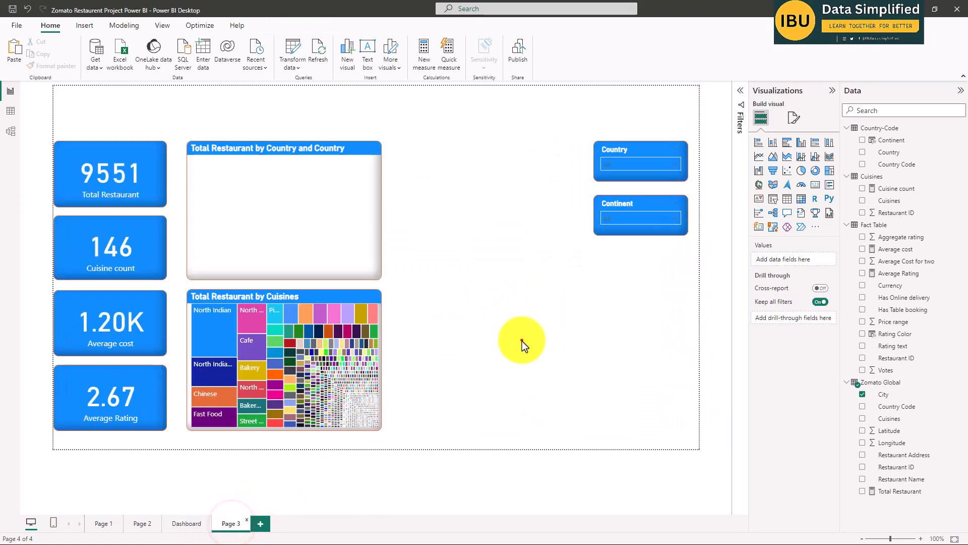
Duplicate the Country slicer below the Continent slicer and replace the copy's field with City from Zomato Global.
click(640, 313)
click(636, 152)
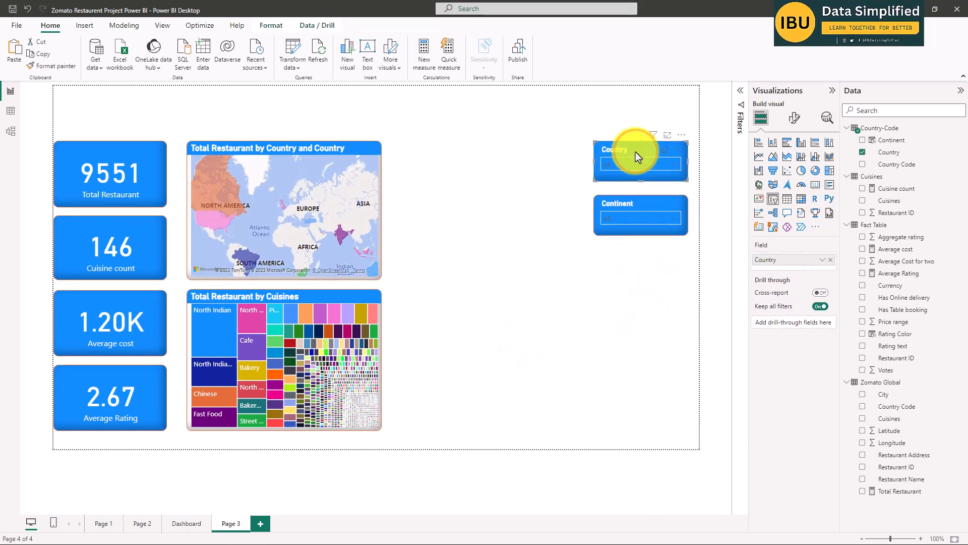
drag(620, 162, 625, 252)
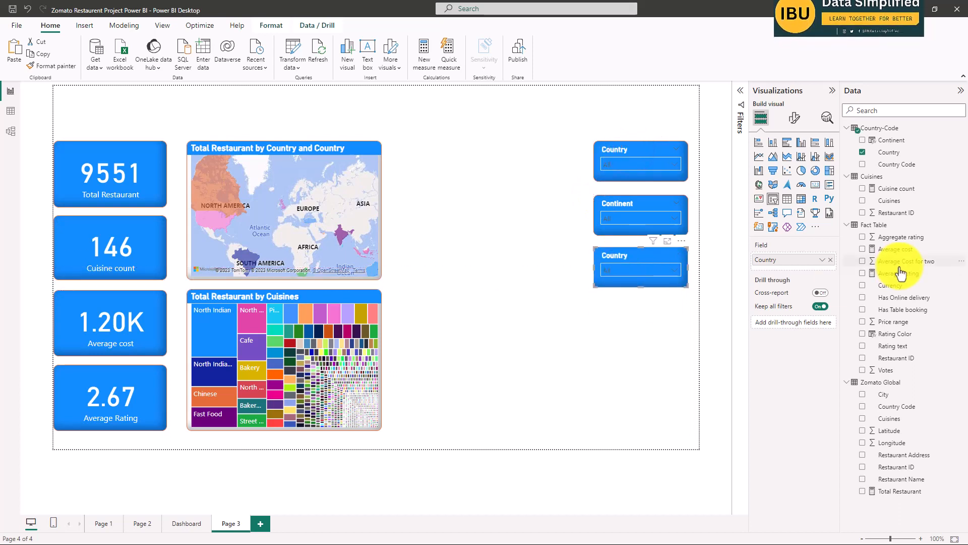
click(863, 151)
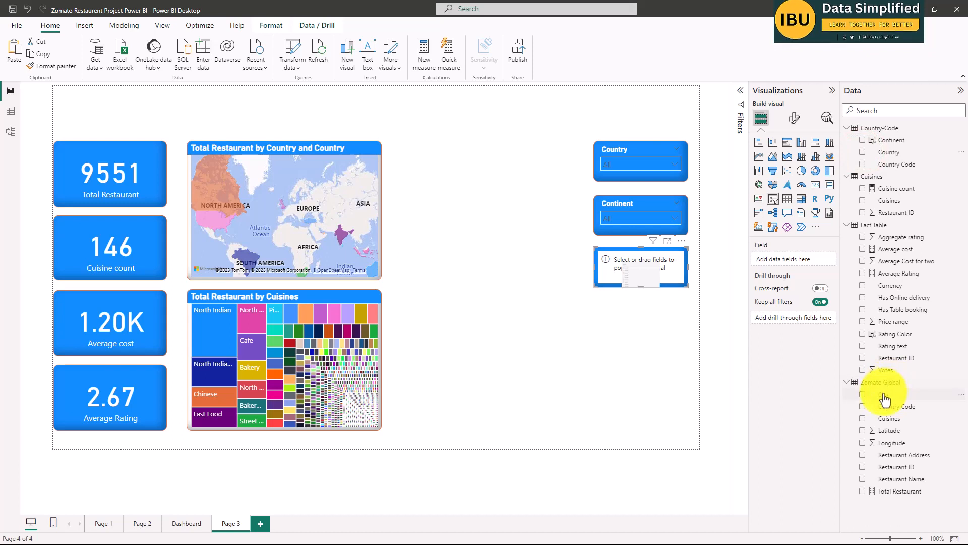
click(864, 394)
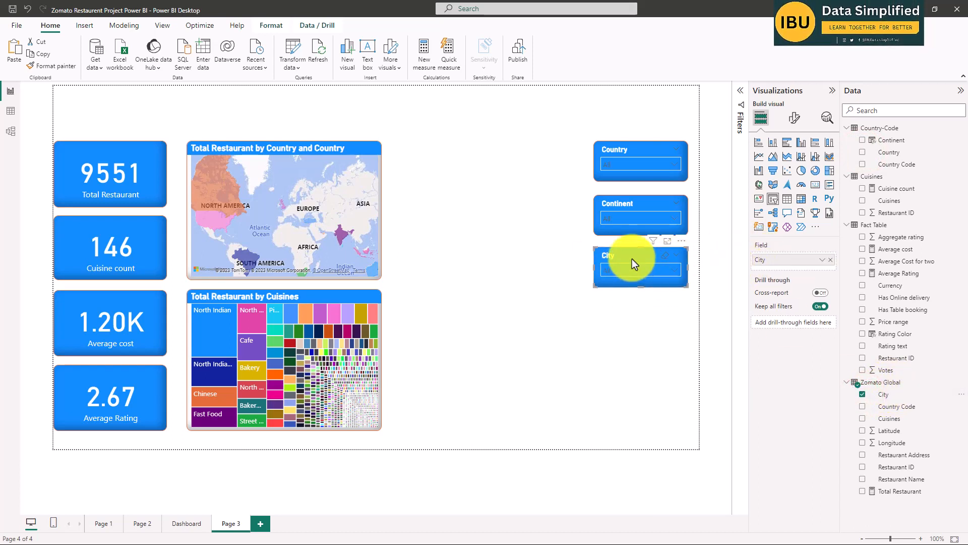
Try the Tile style on the City slicer, and set its style to Vertical list.
click(795, 118)
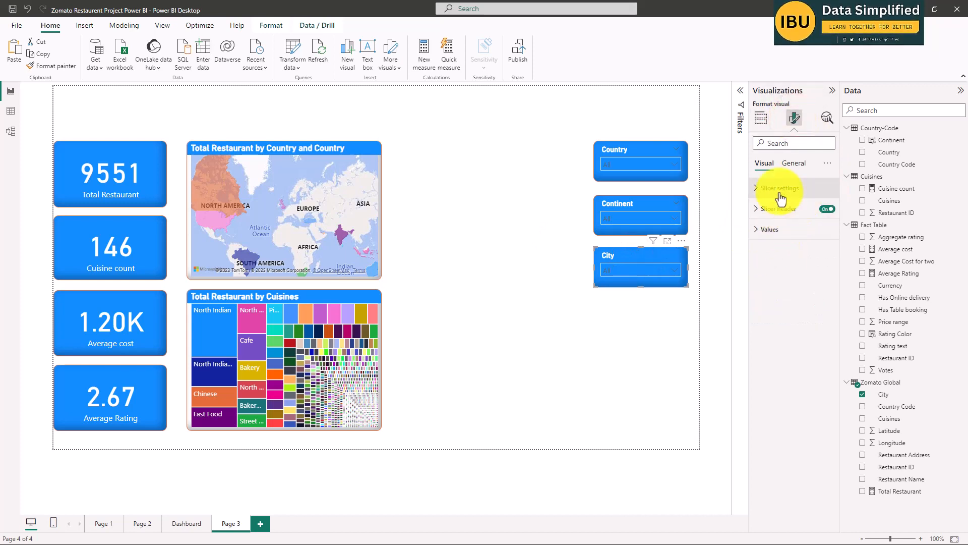
click(762, 186)
click(790, 238)
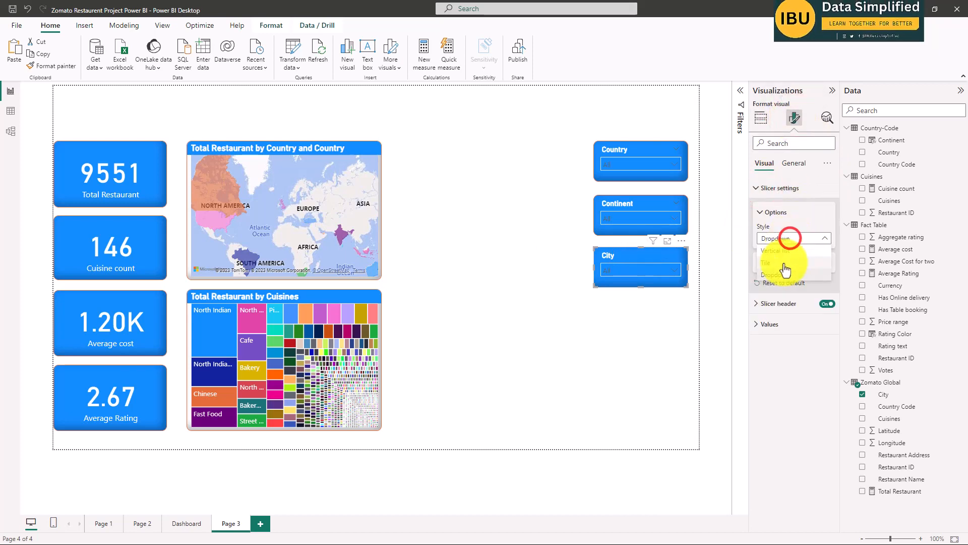
click(776, 264)
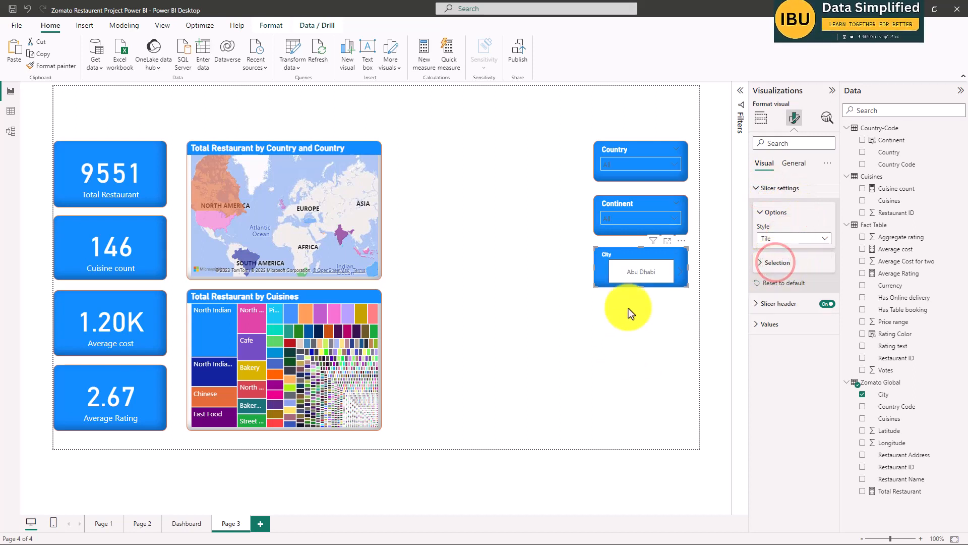
click(783, 235)
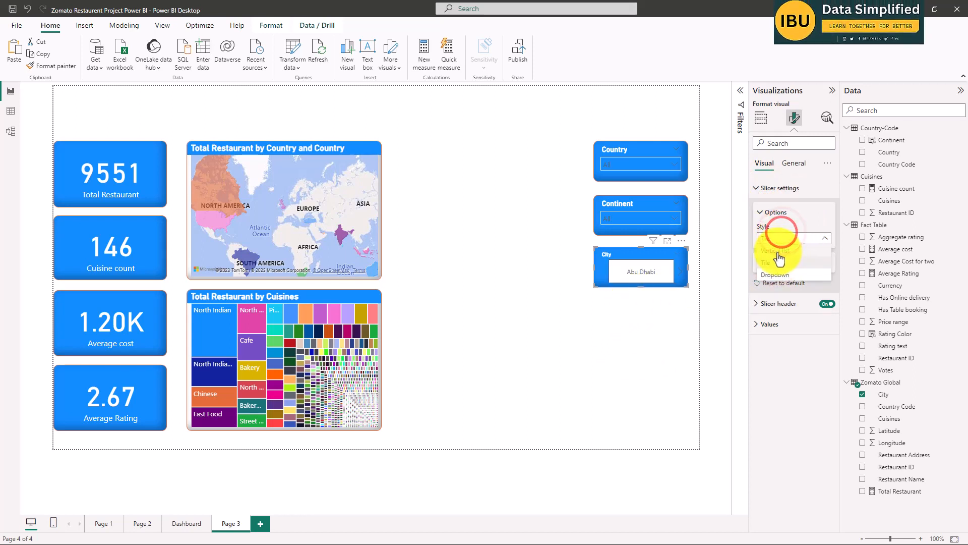
click(778, 251)
Stretch the City slicer downward until it ends near the lower edge of Page 3.
click(643, 288)
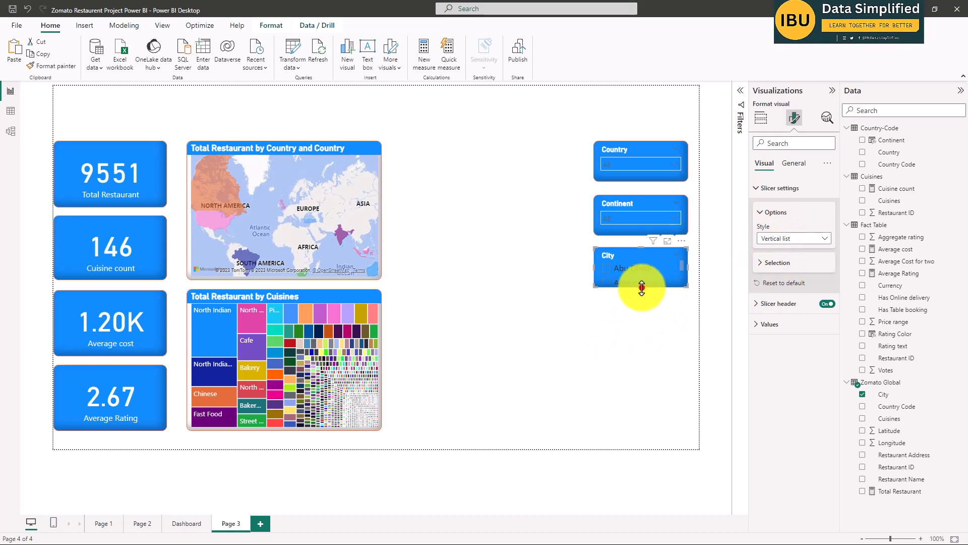
drag(659, 433, 660, 438)
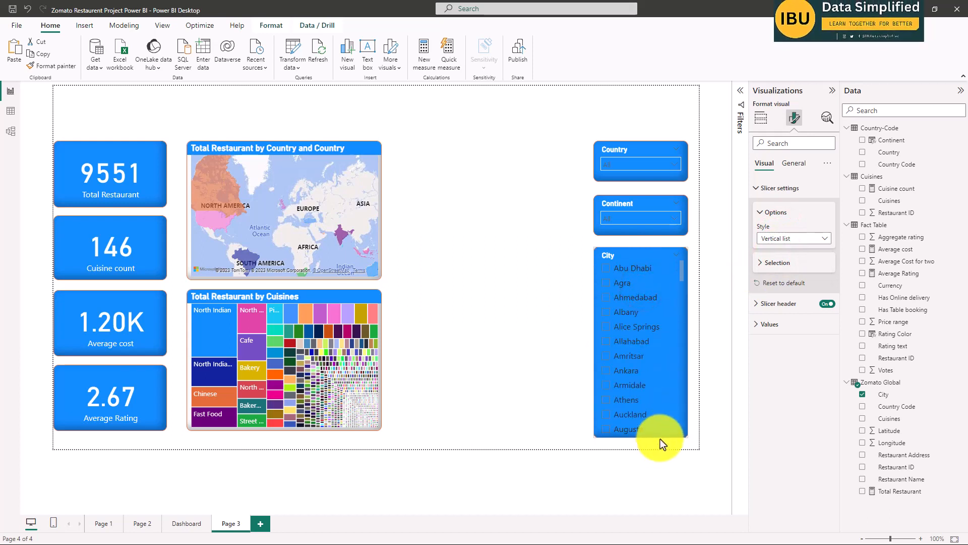
click(504, 276)
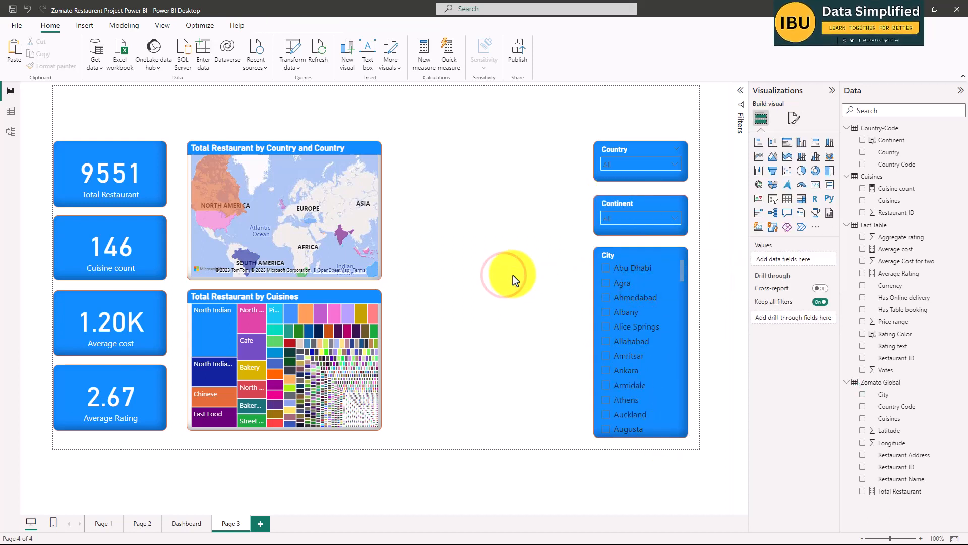
Examine the title, globe image and logo in the Dashboard page's header, and return to Page 3.
click(185, 524)
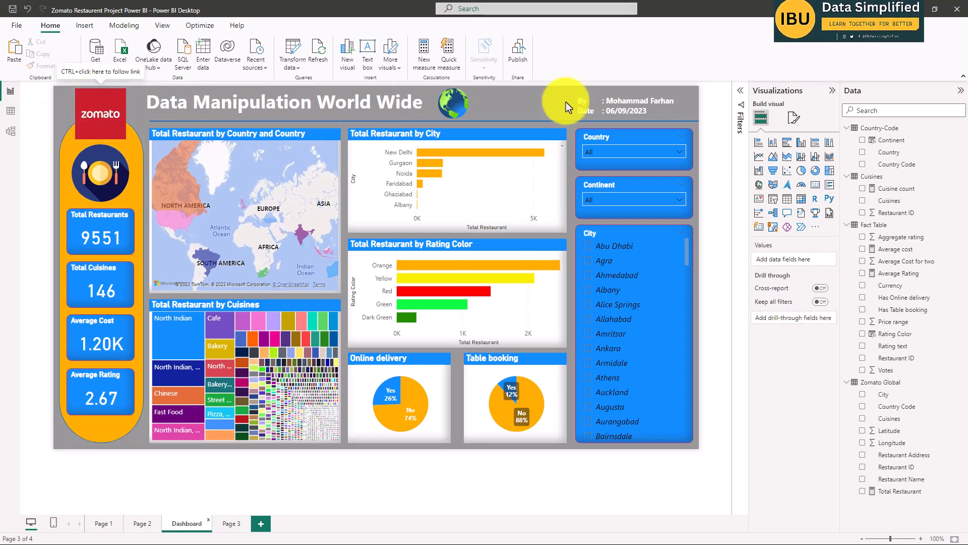
click(450, 101)
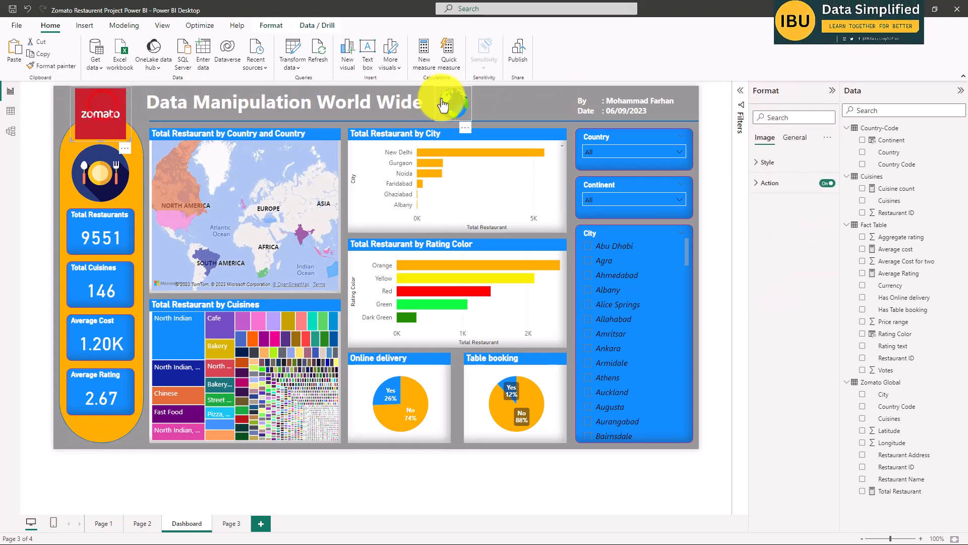
click(528, 101)
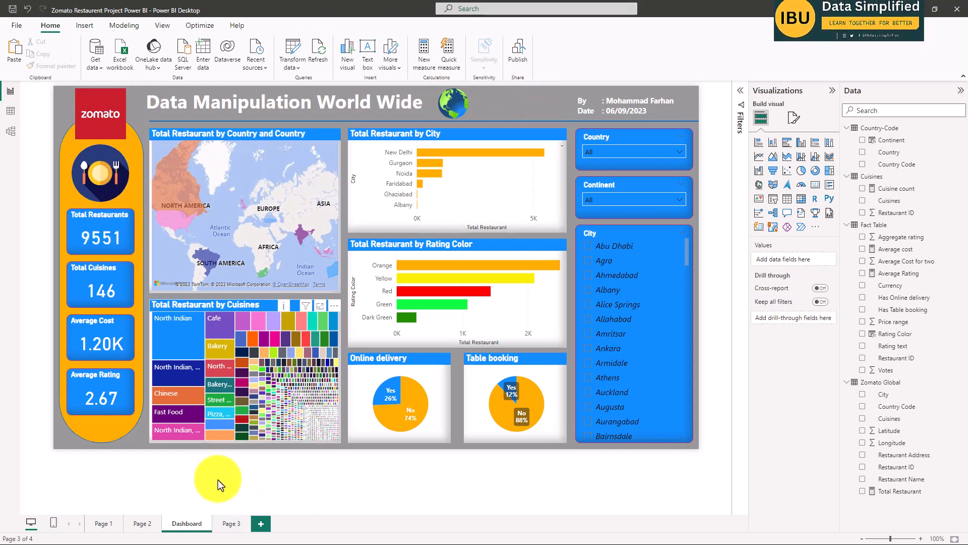
click(226, 523)
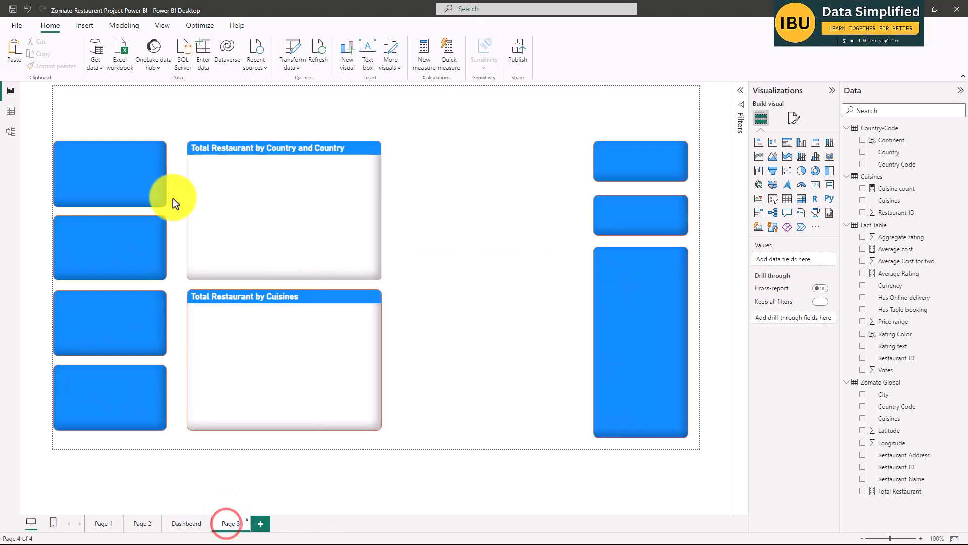
Insert a text box on Page 3 containing the title "Data Manipulation World Wide".
click(81, 25)
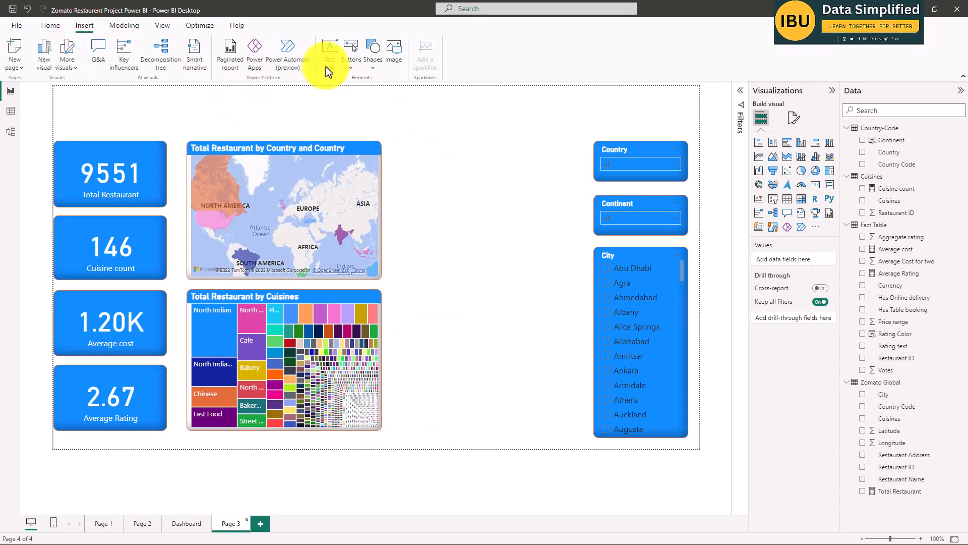
click(328, 50)
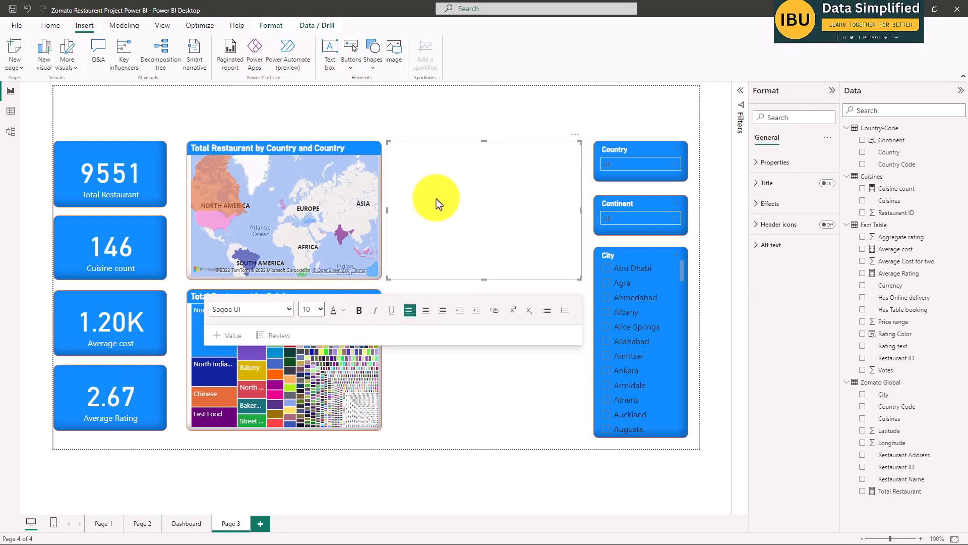
text(Data Ma)
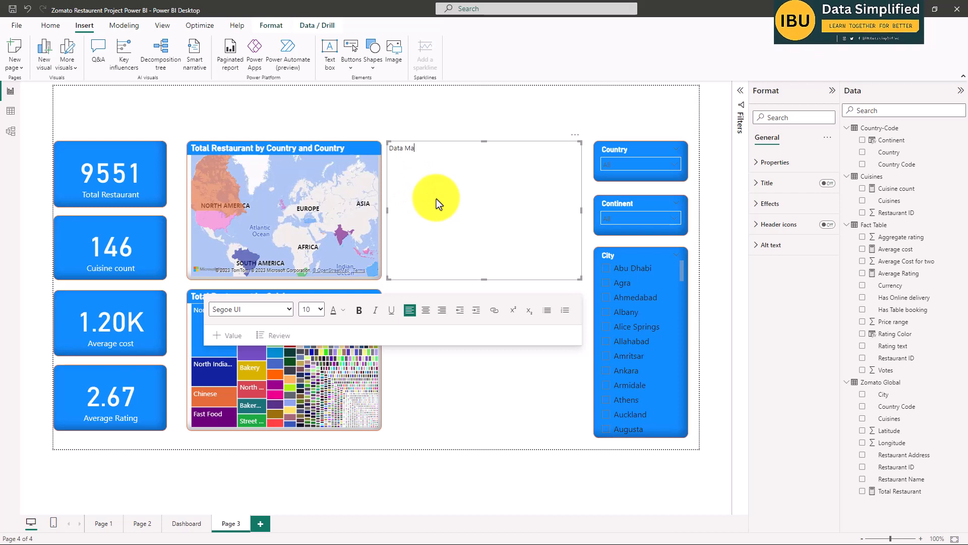
text(nipu)
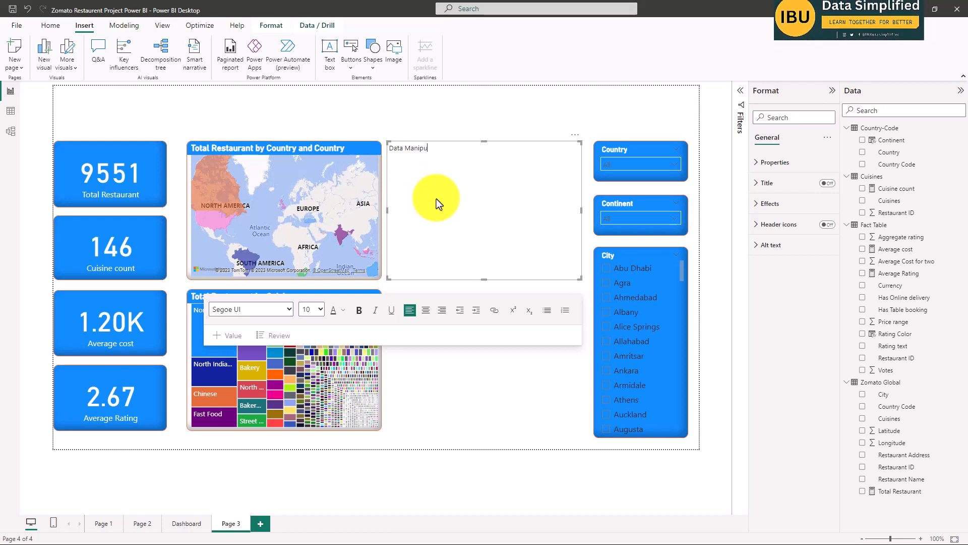
text(lation)
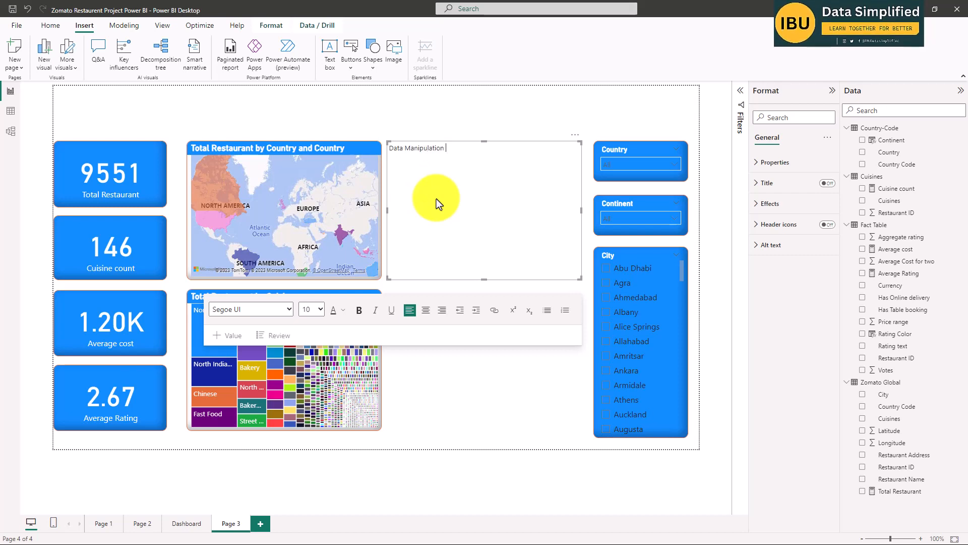
text( World Wi)
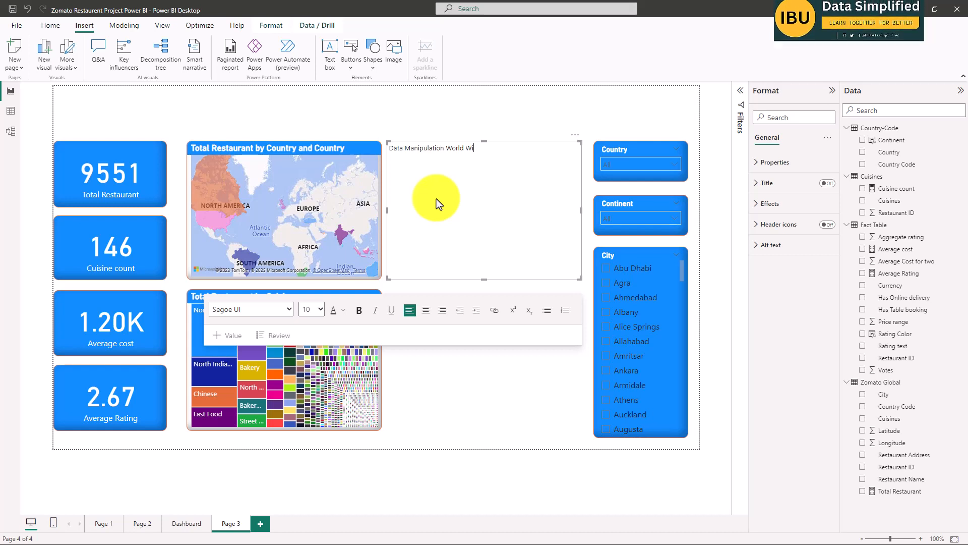
text(de)
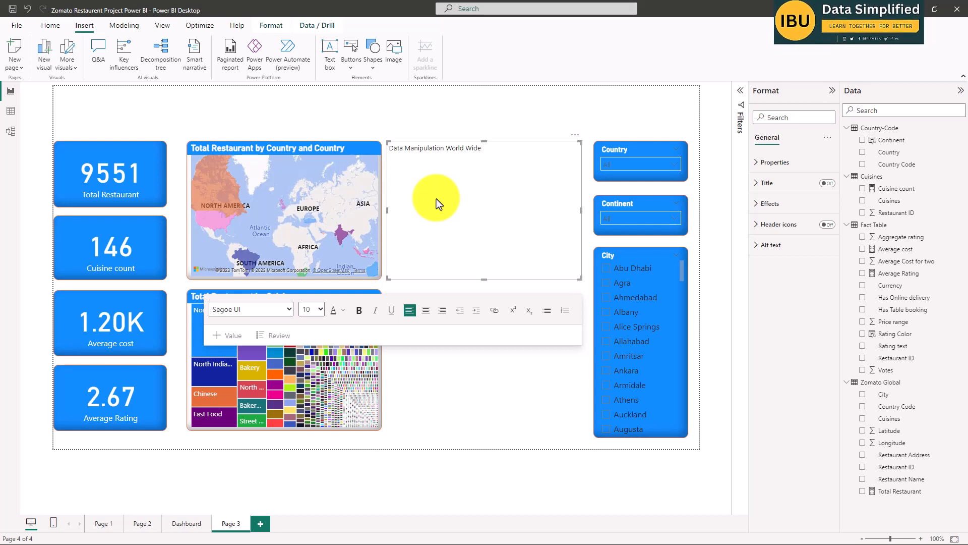
Set the title text to font size 28 and resize its text box so the whole title fits on one line.
key(ctrl+a)
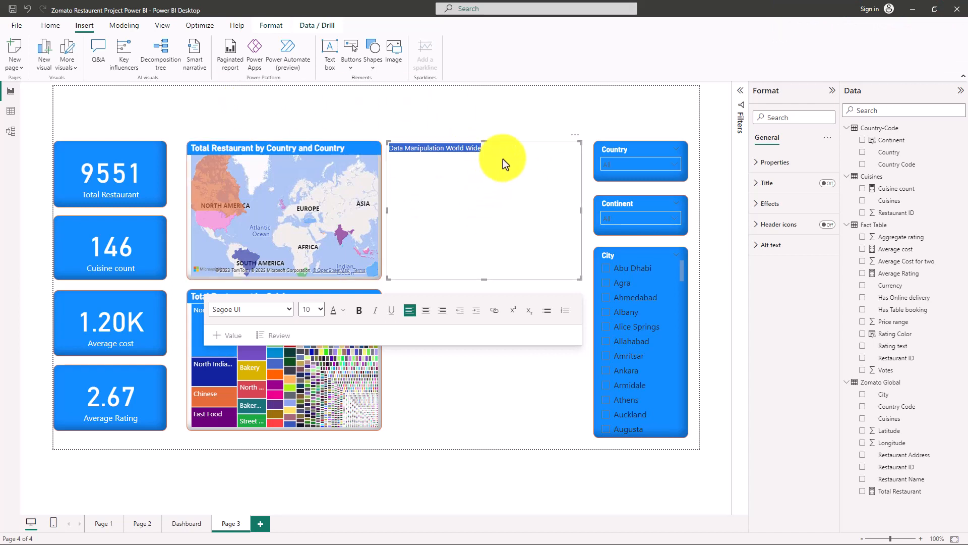
click(781, 167)
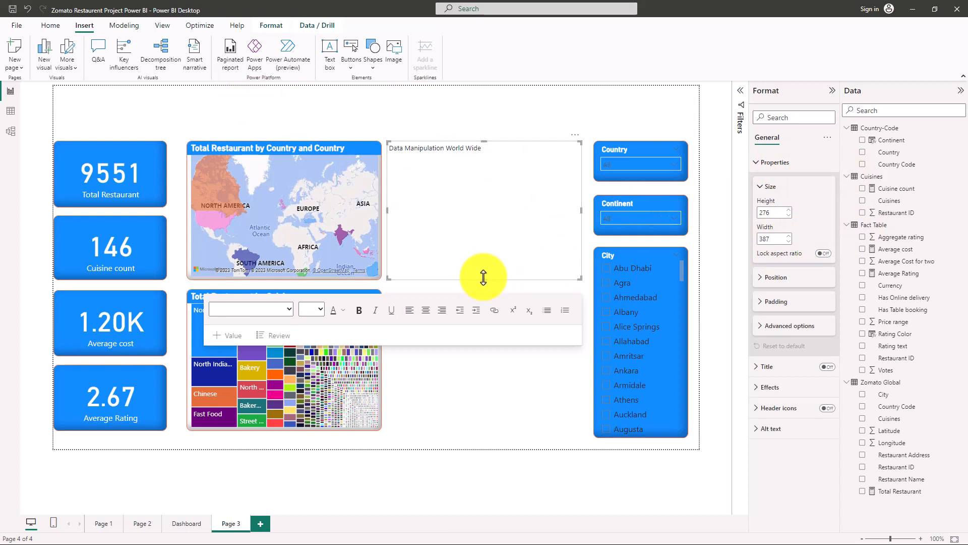
drag(484, 278, 467, 159)
click(312, 192)
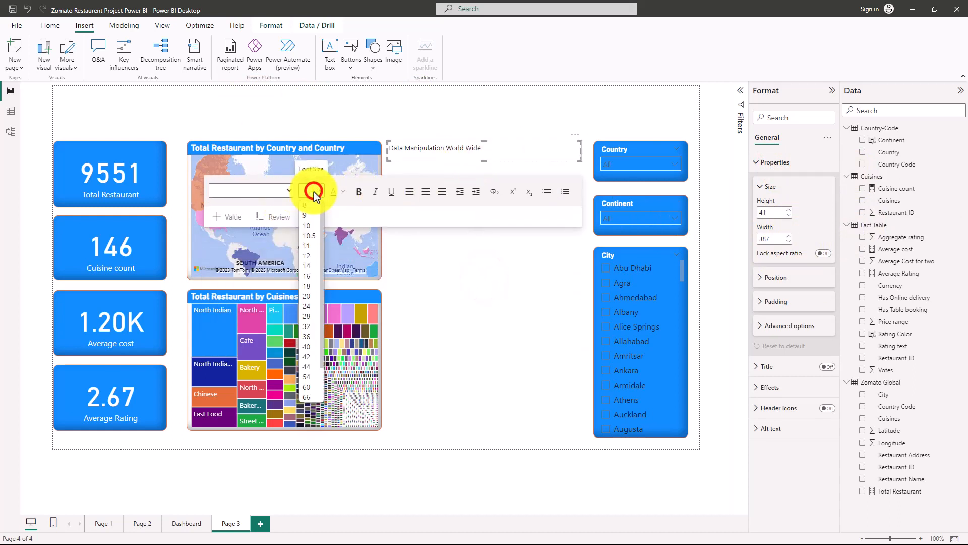
click(308, 317)
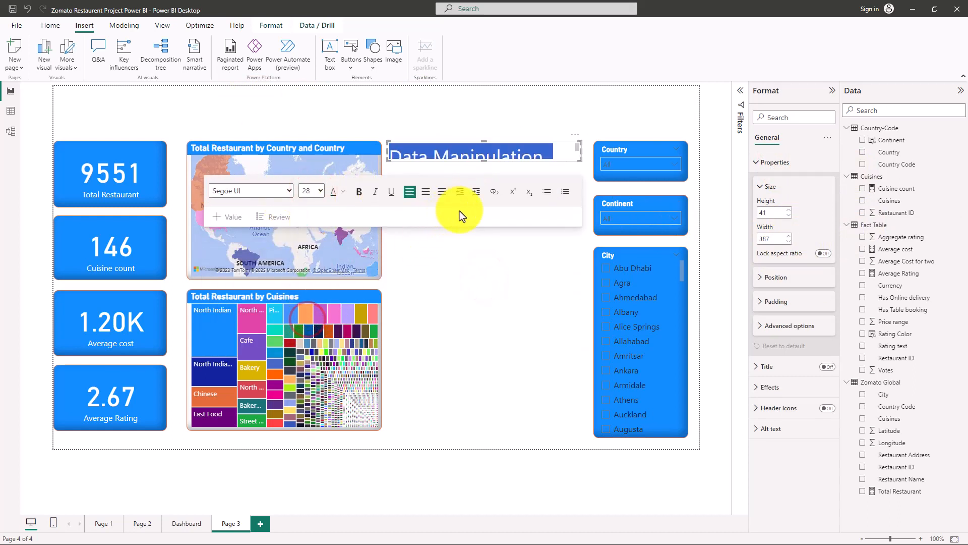
drag(578, 161, 683, 174)
click(498, 325)
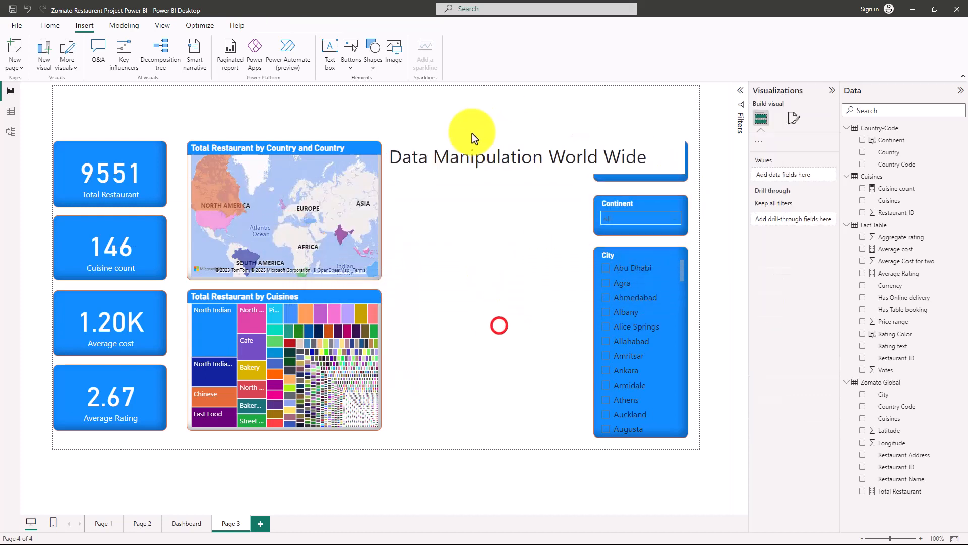
Move the title text box into the empty header area above the map on Page 3.
click(468, 163)
drag(435, 140, 142, 92)
click(434, 163)
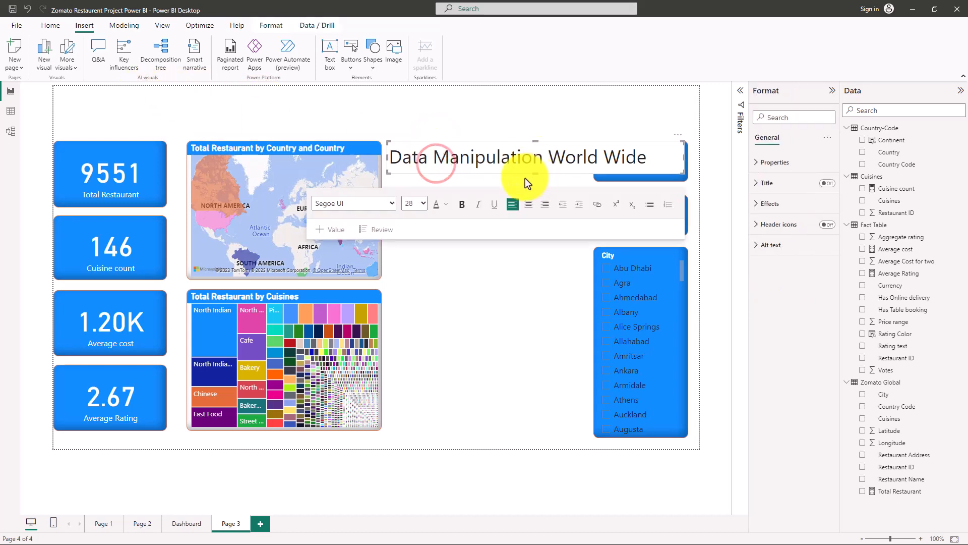
drag(525, 177, 416, 132)
click(432, 152)
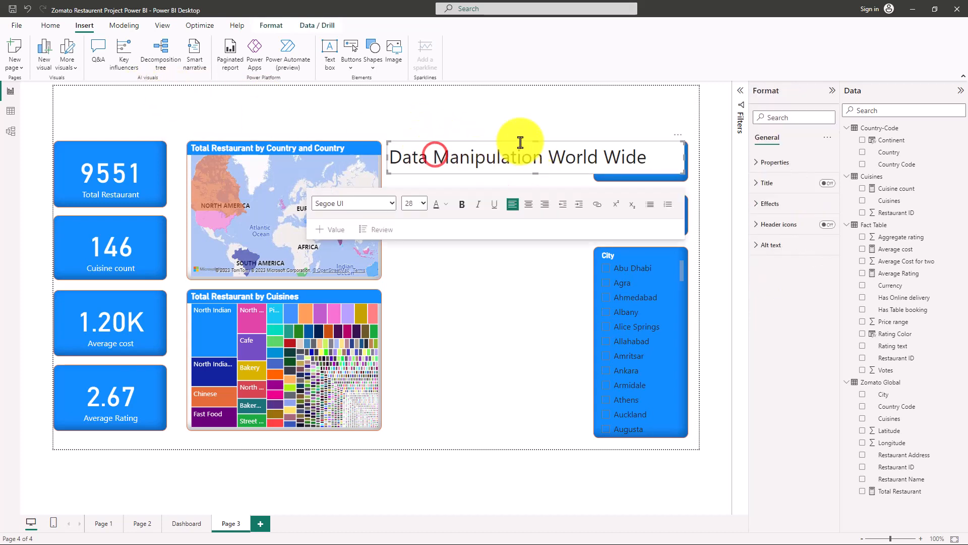
click(526, 141)
mouse_move(268, 99)
mouse_down()
mouse_move(231, 94)
mouse_move(279, 95)
mouse_up()
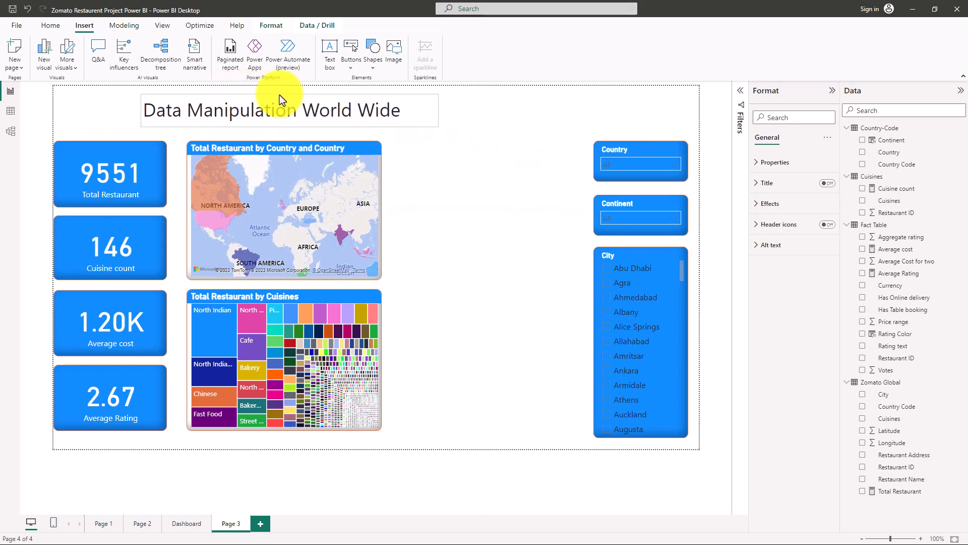
click(278, 95)
click(518, 231)
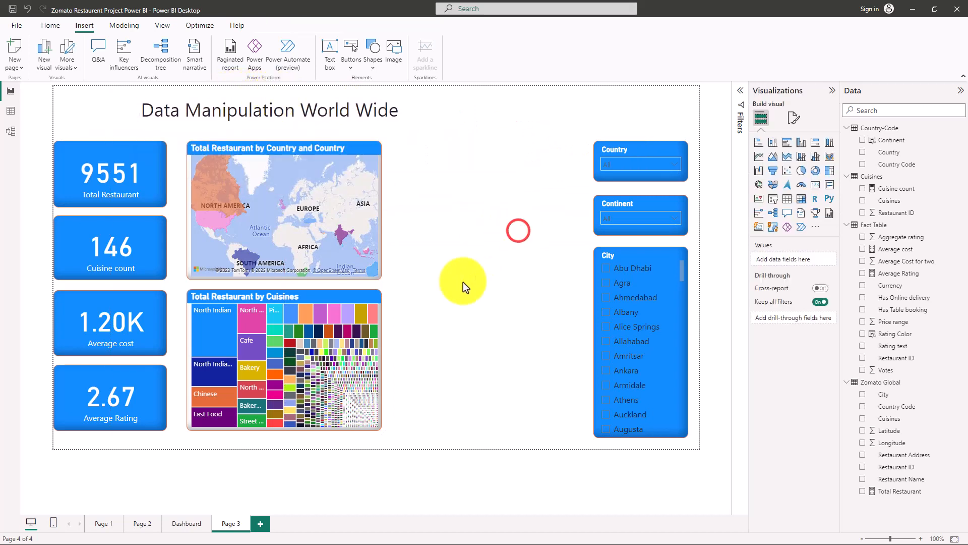
Make the whole title "Data Manipulation World Wide" bold.
click(350, 104)
triple_click(402, 112)
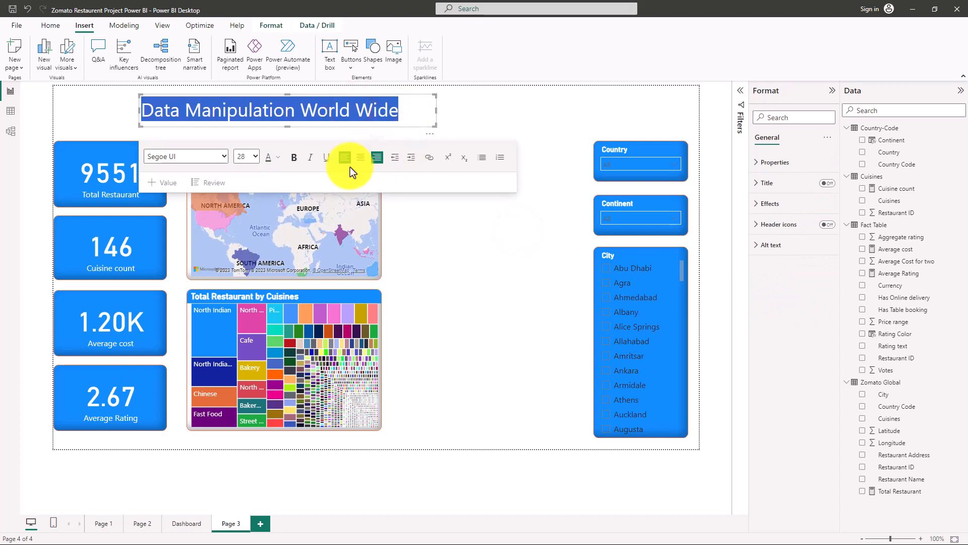
click(294, 157)
click(501, 282)
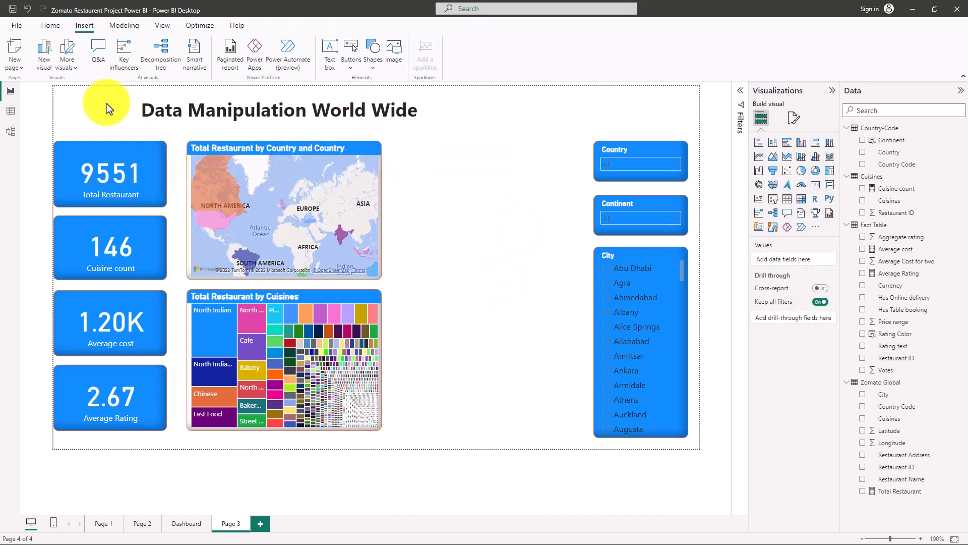
Check the logo on the Dashboard page, and insert the Zomato logo on Page 3 from Desktop > 001_IBU_Excel > Zomato > Files for project > Images.
click(185, 523)
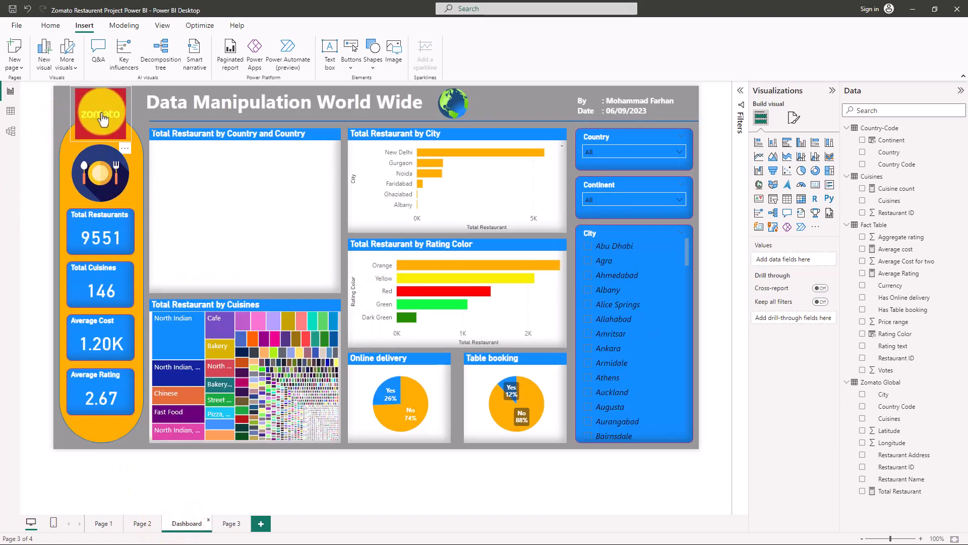
click(232, 523)
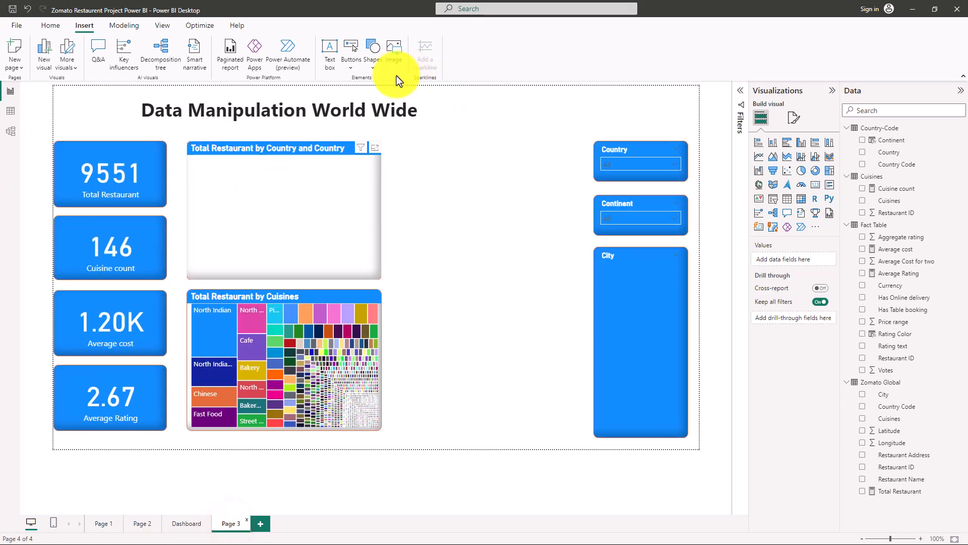
click(392, 47)
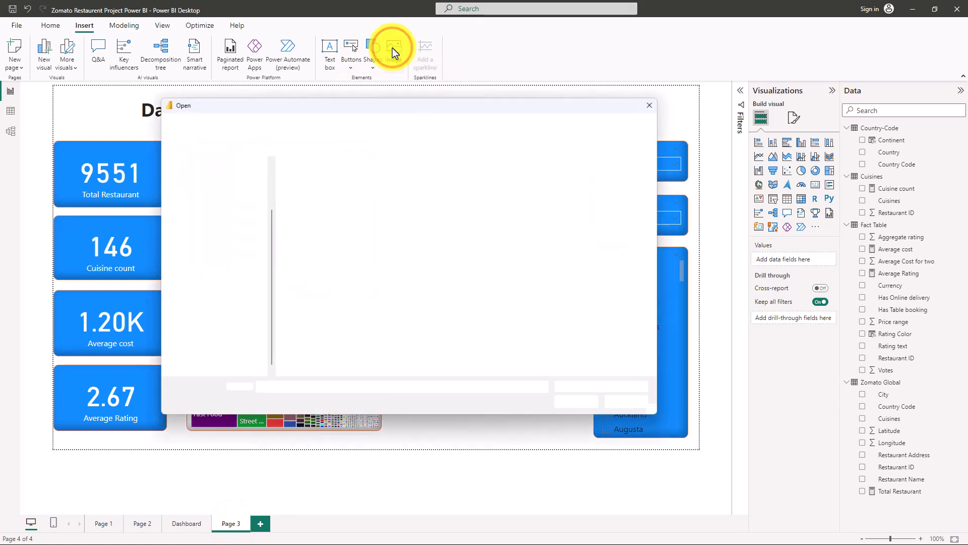
scroll(201, 206, up, 2)
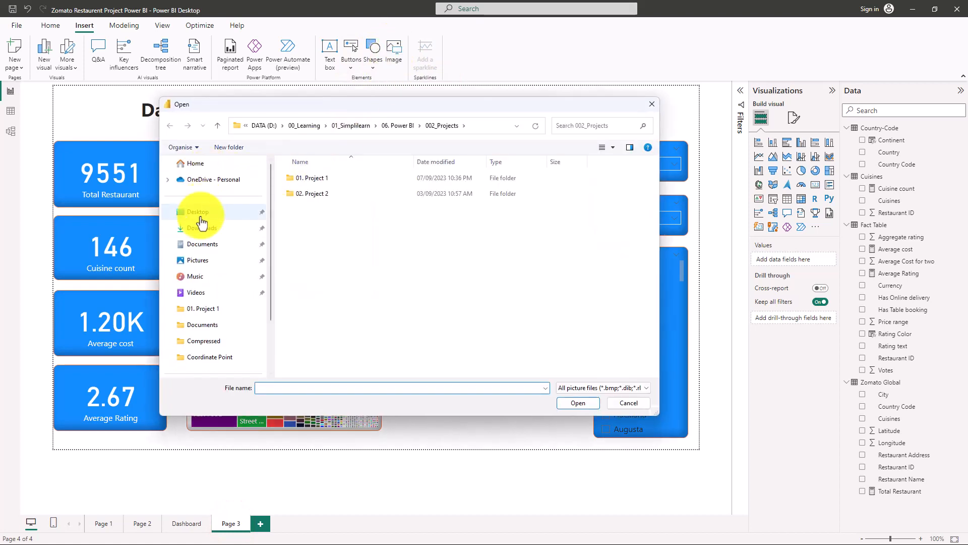
click(197, 212)
double_click(350, 187)
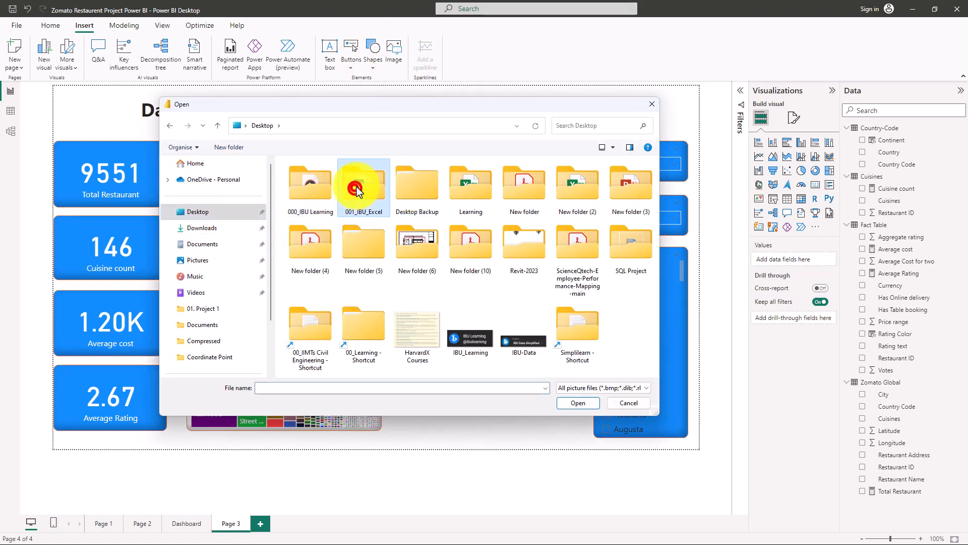
double_click(302, 261)
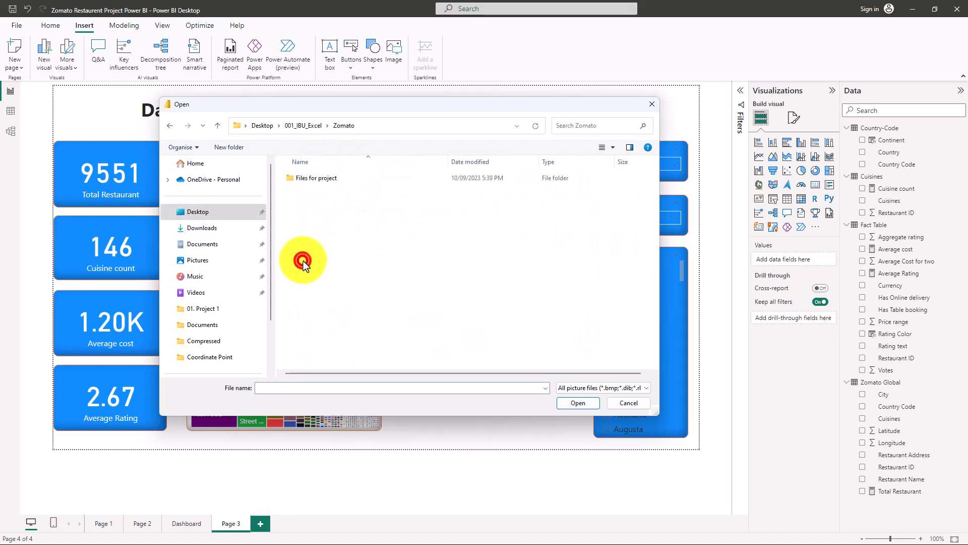
double_click(322, 179)
double_click(316, 194)
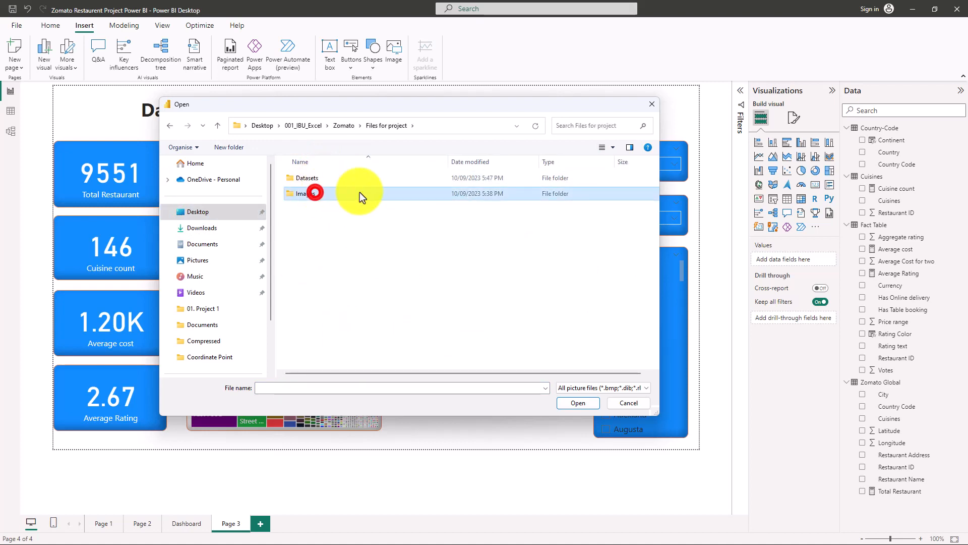
double_click(530, 182)
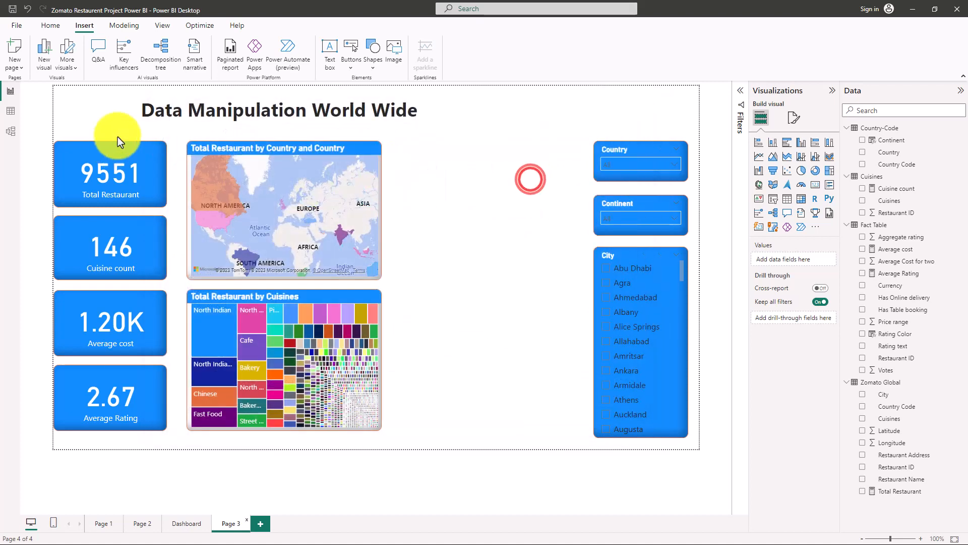
Shrink the Zomato logo and place it in the header beside the start of the title, above the Total Restaurant card.
drag(385, 144, 474, 203)
drag(477, 244, 60, 104)
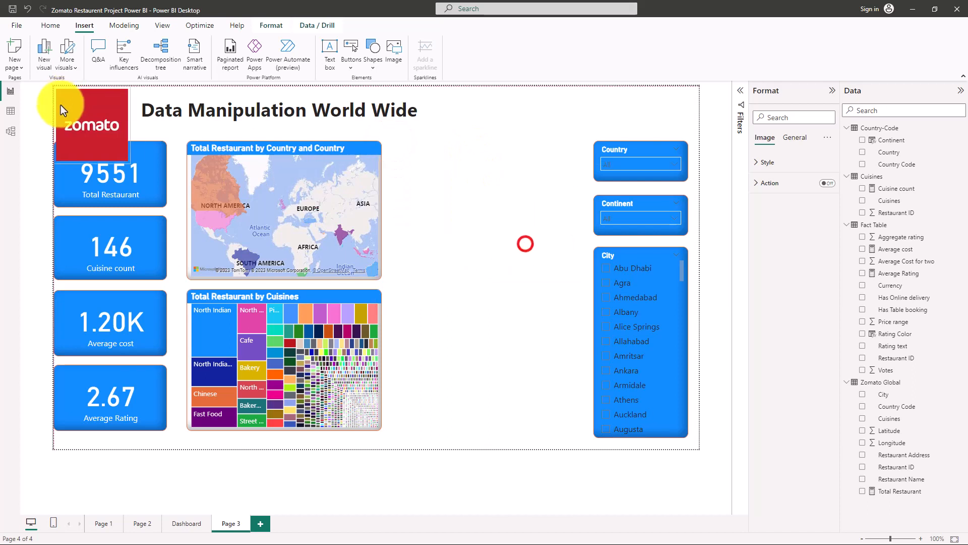
drag(61, 161, 92, 122)
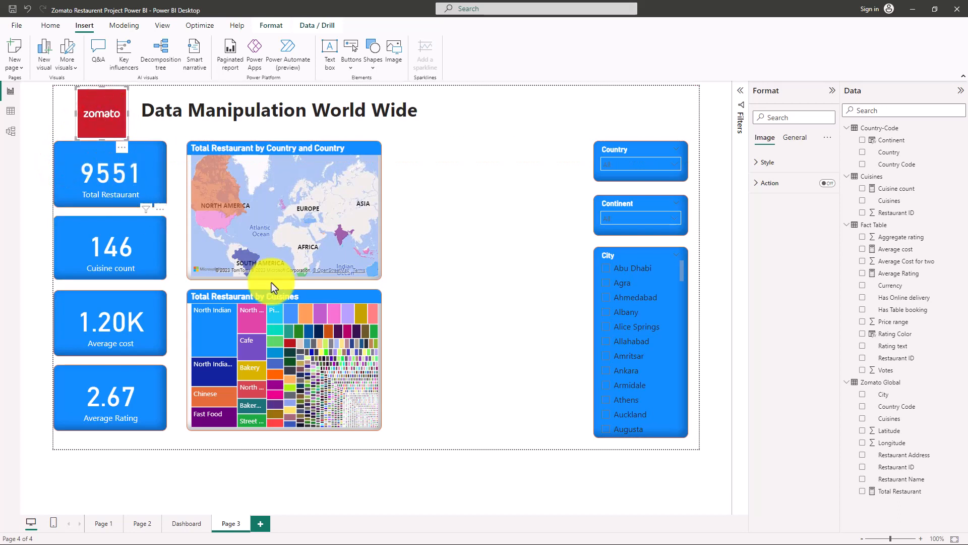
click(485, 217)
Compare the card column's layout and background with the Dashboard page, and return to Page 3.
click(142, 175)
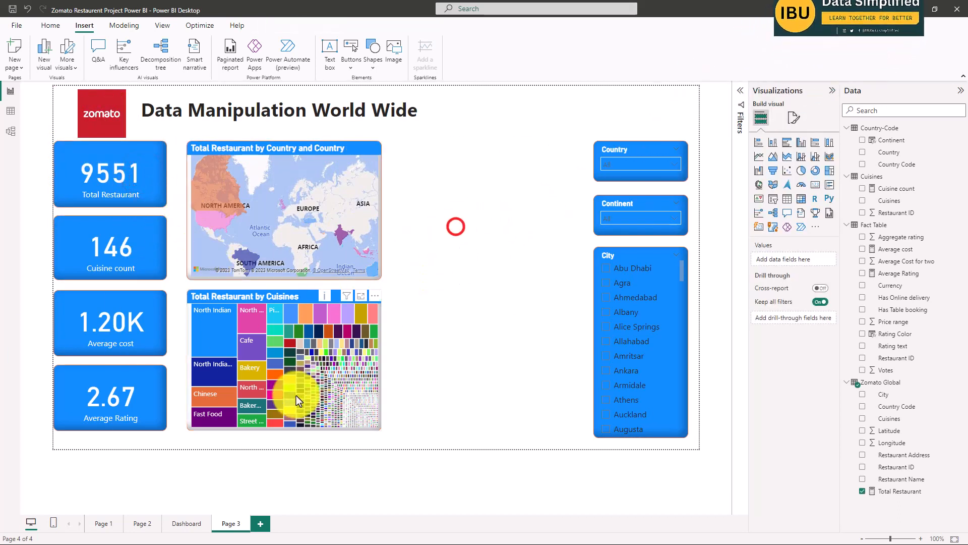
click(184, 523)
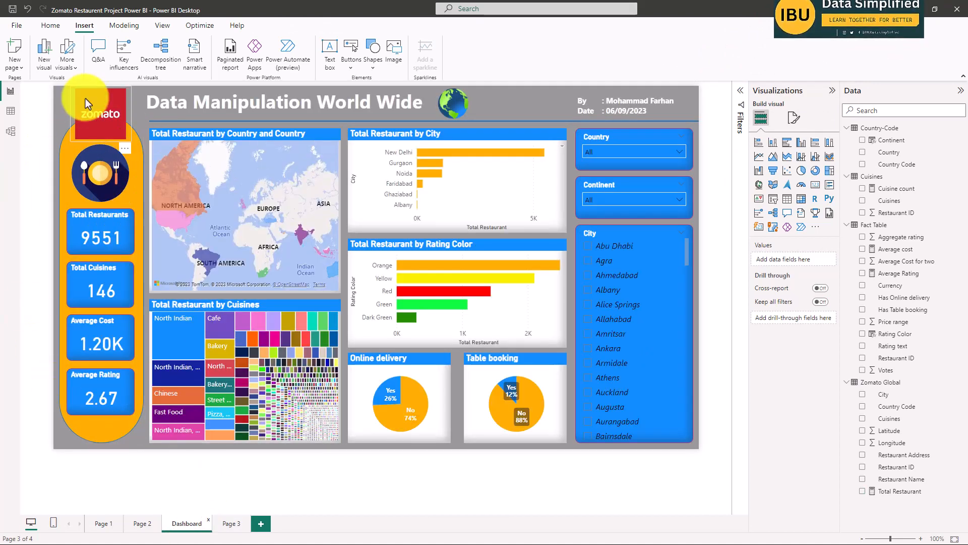
click(231, 523)
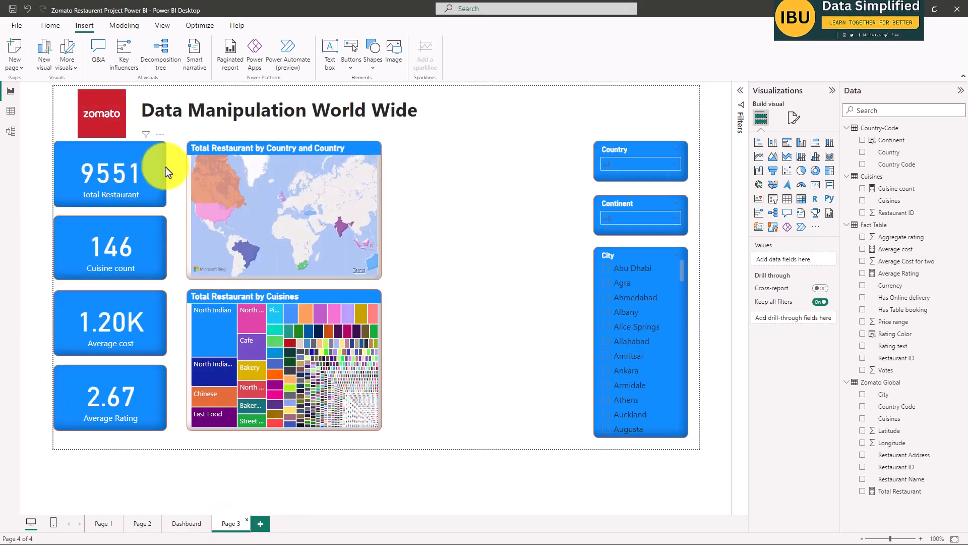
Insert a rounded rectangle shape on Page 3, make it narrower and place it over the upper part of the card column.
click(374, 65)
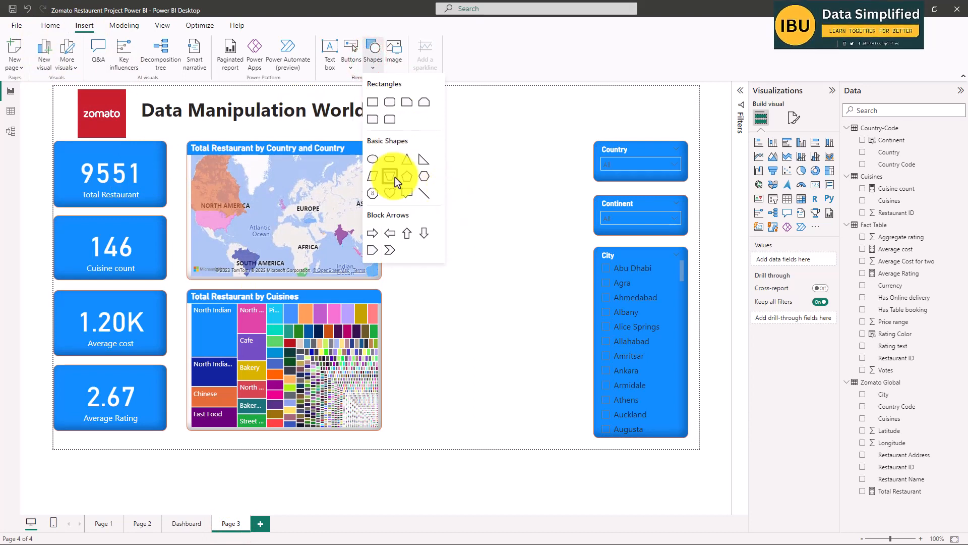
click(395, 107)
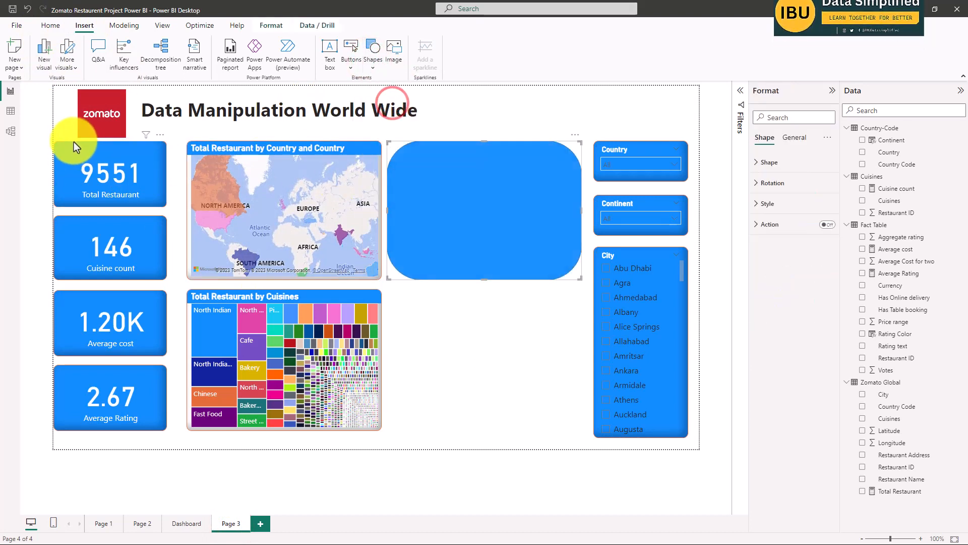
drag(386, 214, 106, 195)
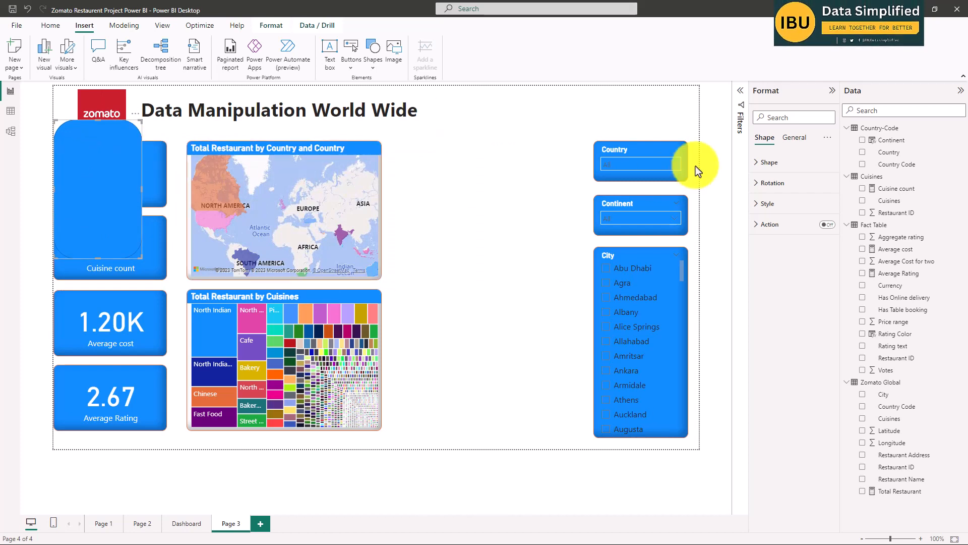
Fill the rounded rectangle with the custom golden yellow #FDCA00.
click(768, 162)
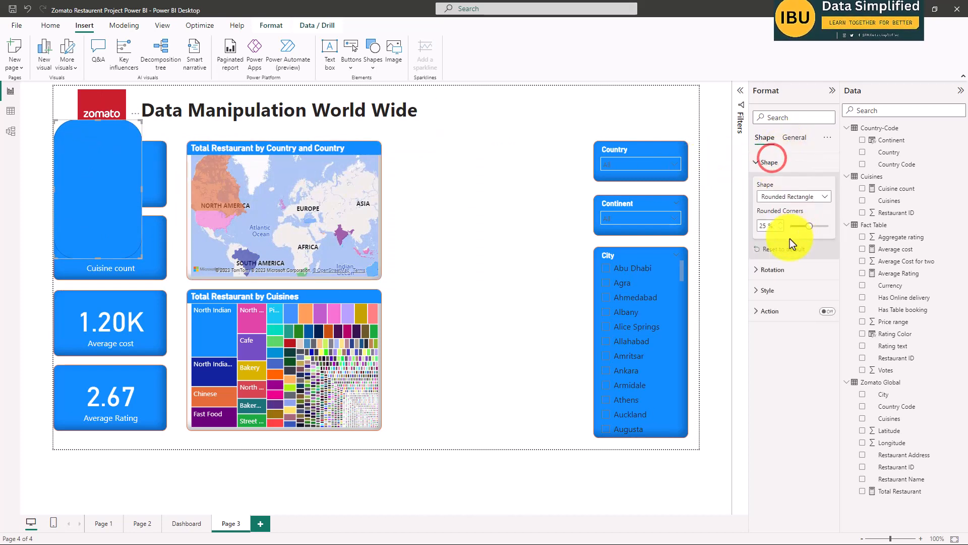
click(771, 291)
click(779, 341)
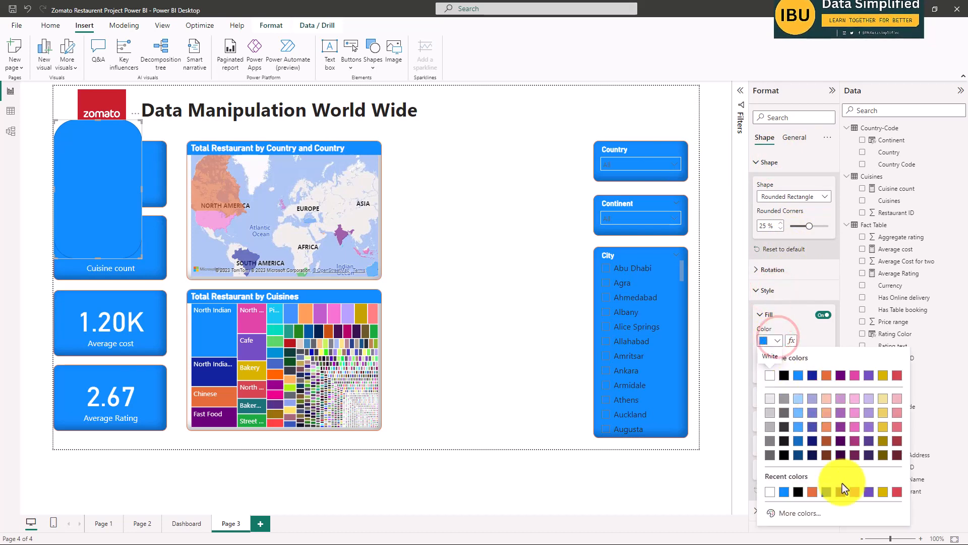
click(791, 517)
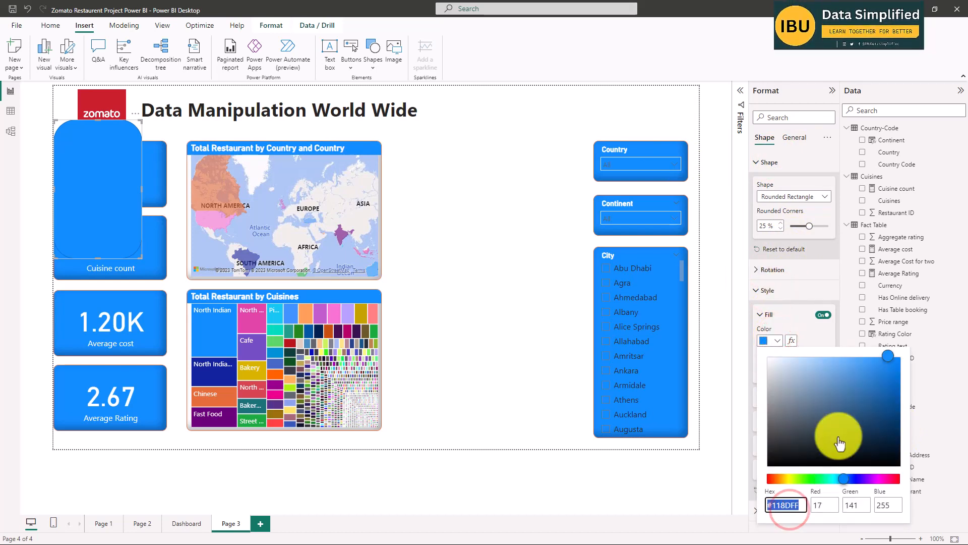
click(787, 478)
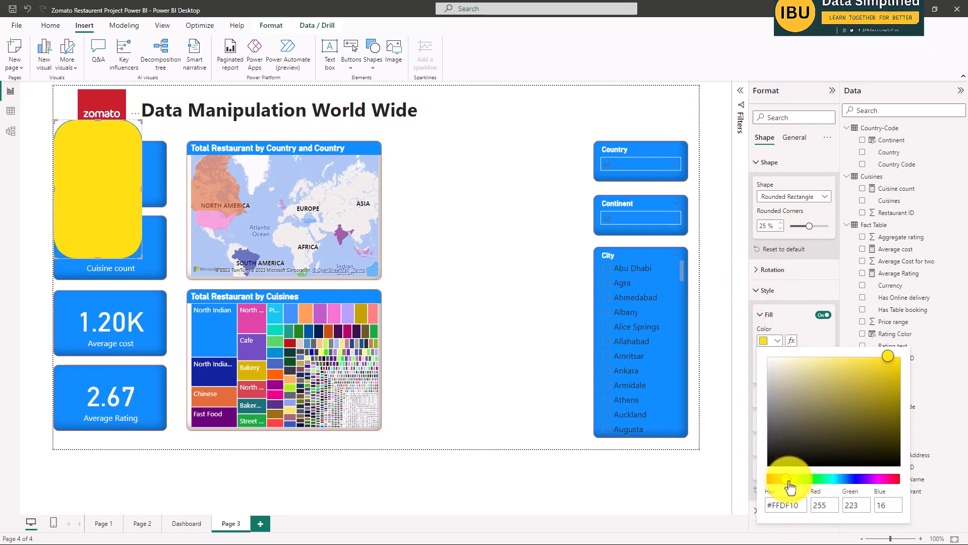
click(785, 481)
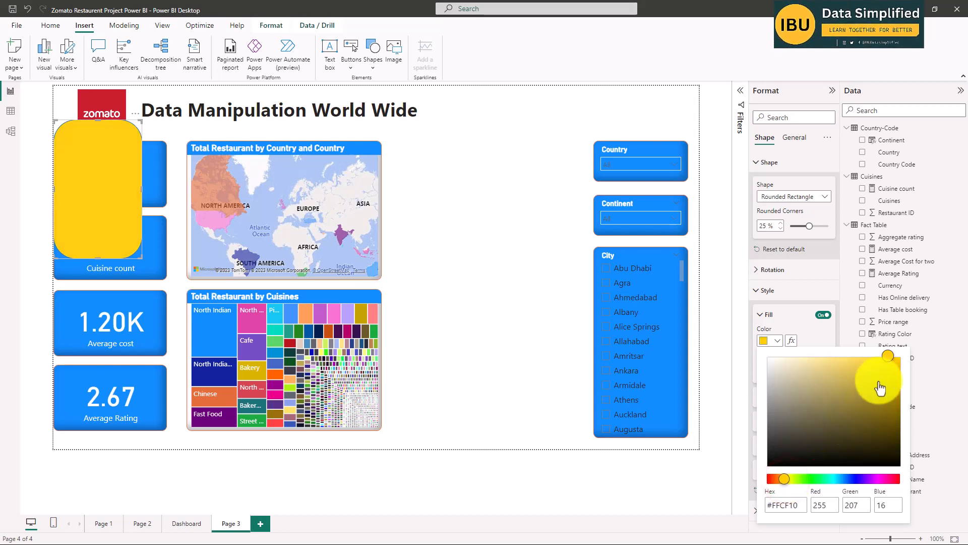
click(887, 355)
click(898, 360)
click(898, 360)
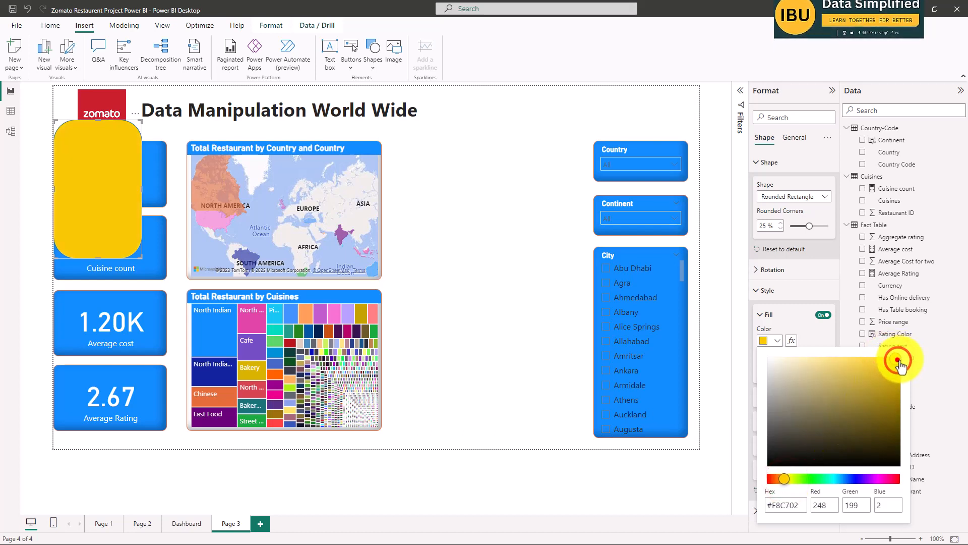
click(898, 359)
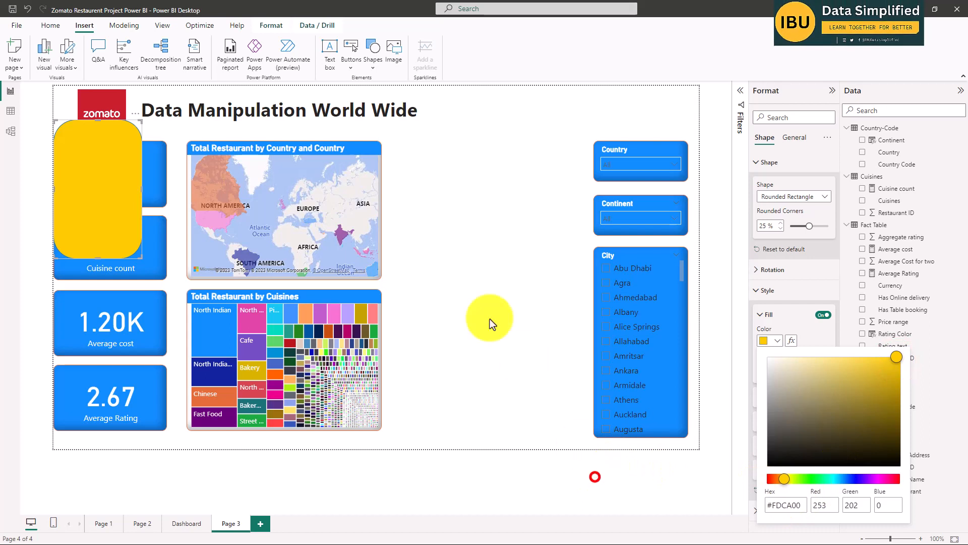
click(505, 237)
Send the yellow rounded rectangle to the back, behind the cards and the Zomato logo.
drag(89, 146, 91, 146)
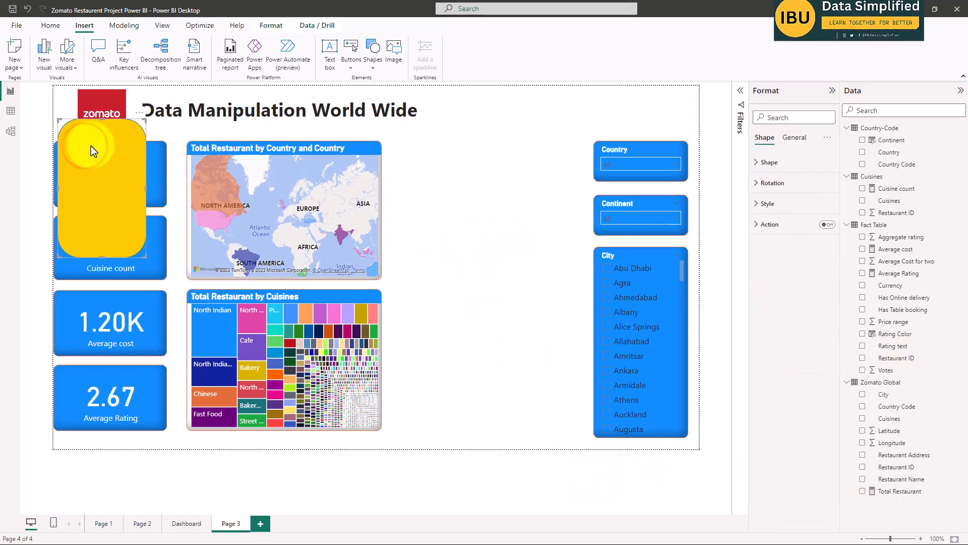
right_click(91, 145)
click(67, 124)
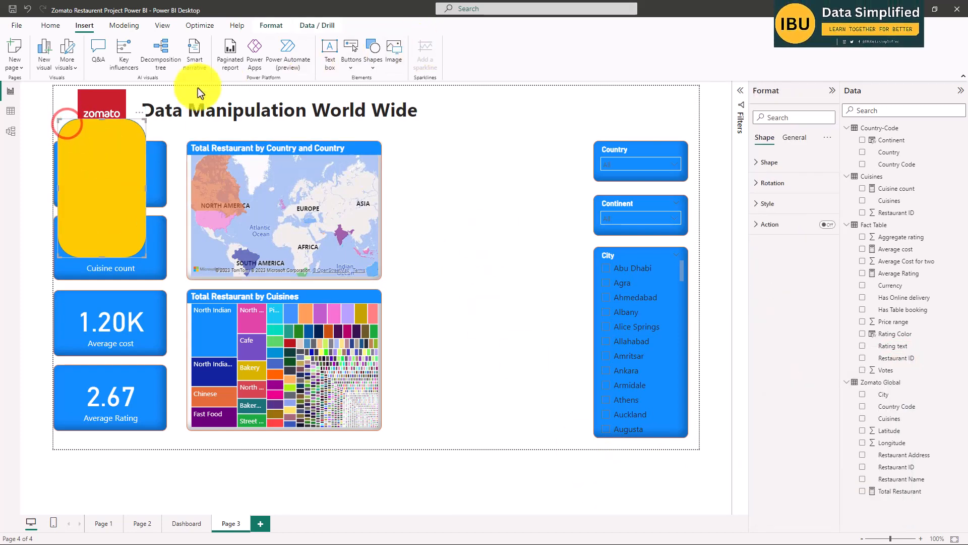
click(546, 245)
click(80, 133)
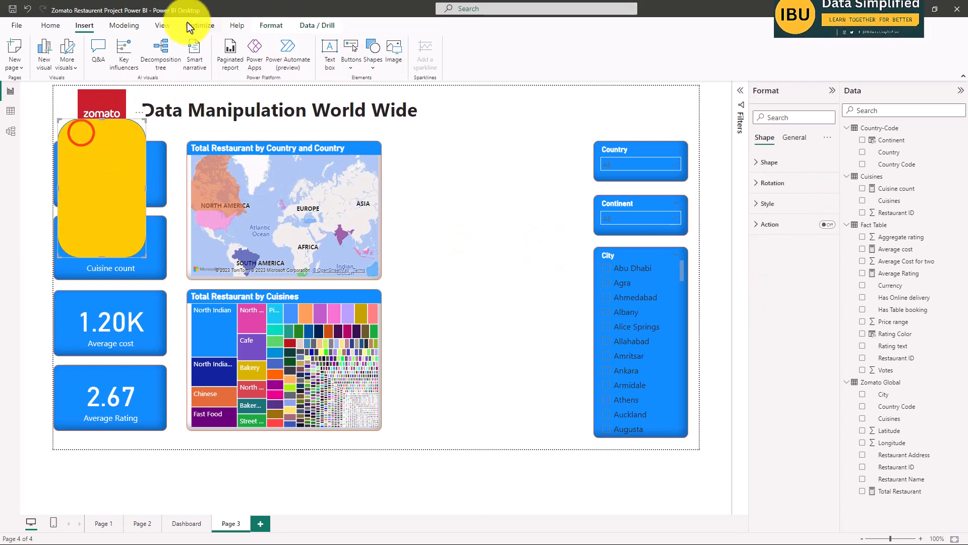
click(270, 25)
click(165, 64)
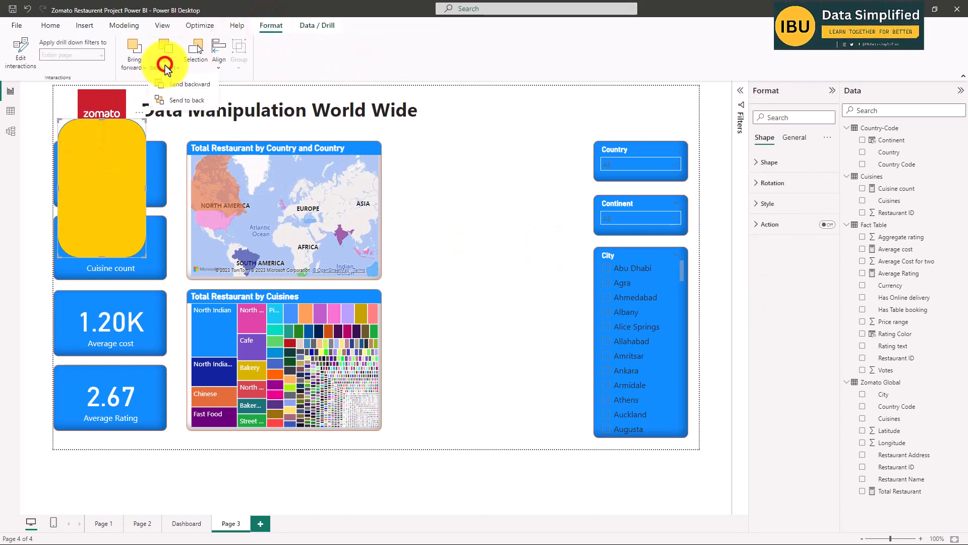
click(177, 100)
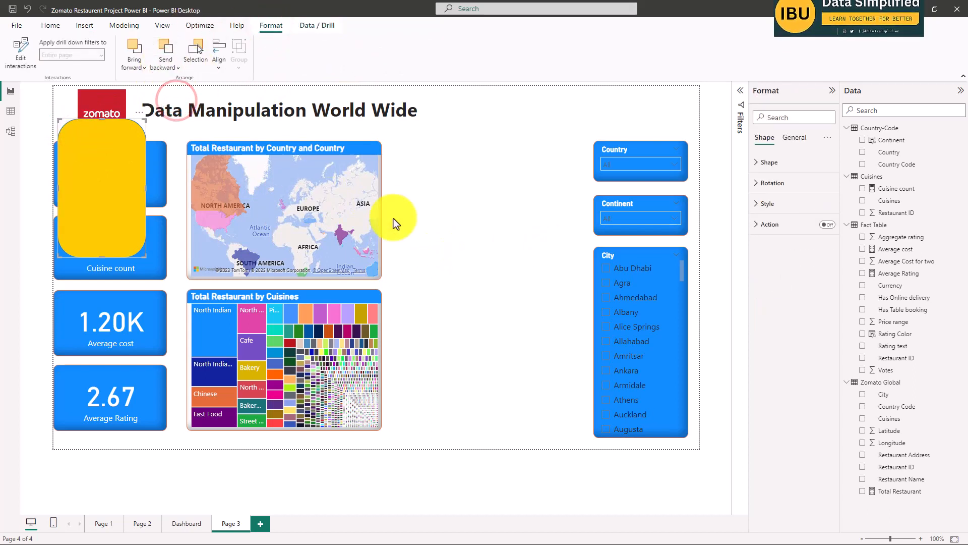
Stretch the yellow rectangle down to the page's lower edge and widen it to extend slightly beyond both sides of the four cards.
click(66, 133)
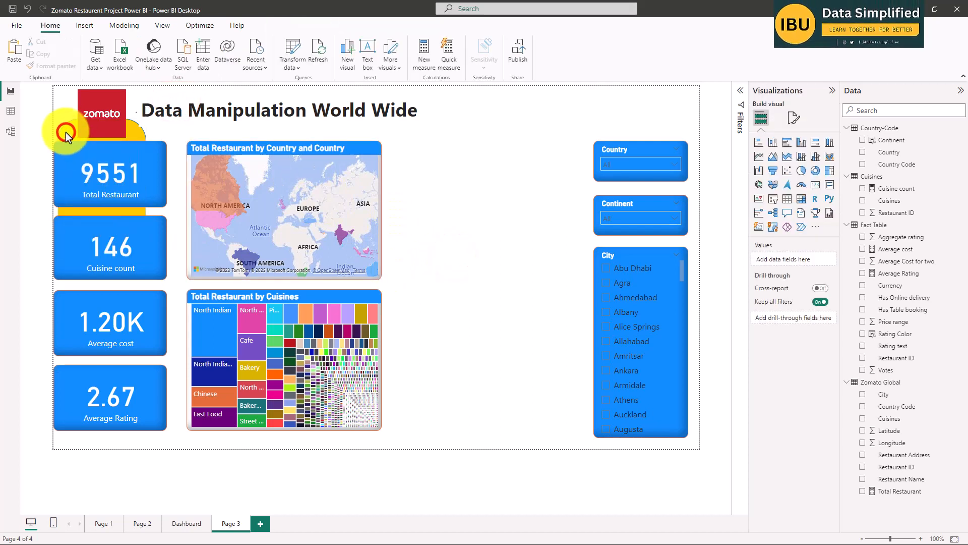
drag(98, 258, 96, 451)
drag(58, 282, 54, 284)
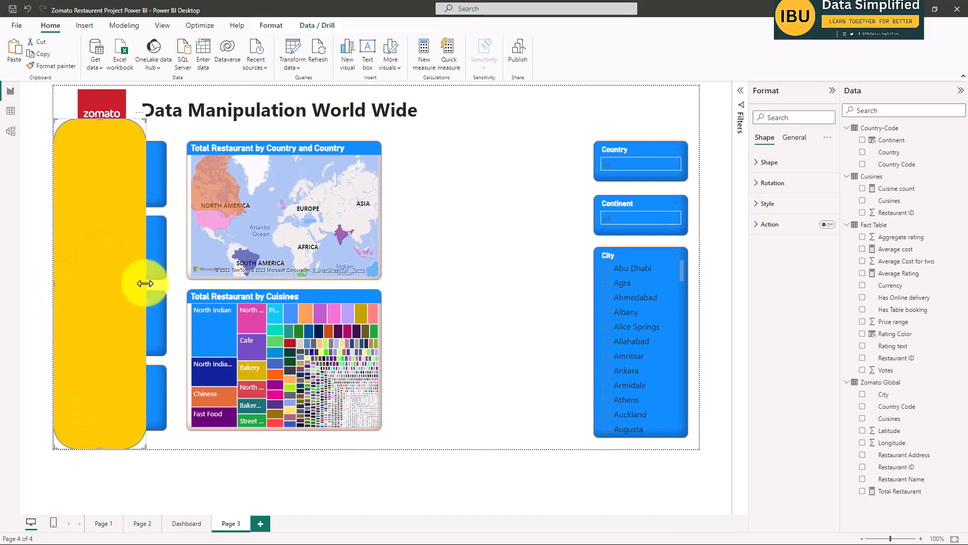
drag(144, 284, 179, 284)
click(505, 310)
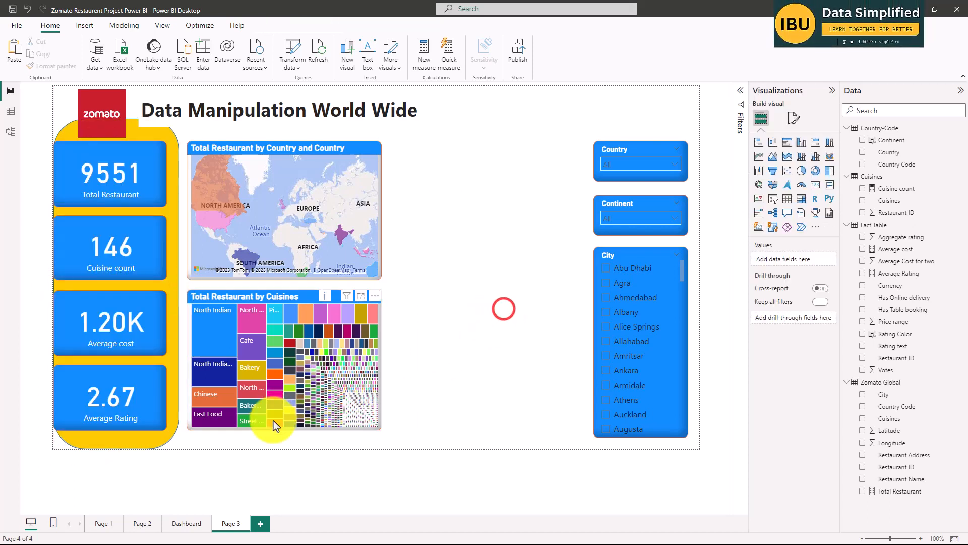
Narrow the Average Rating, Average cost, Cuisine count and Total Restaurant cards to one common width within the yellow panel.
click(145, 406)
drag(165, 428, 146, 423)
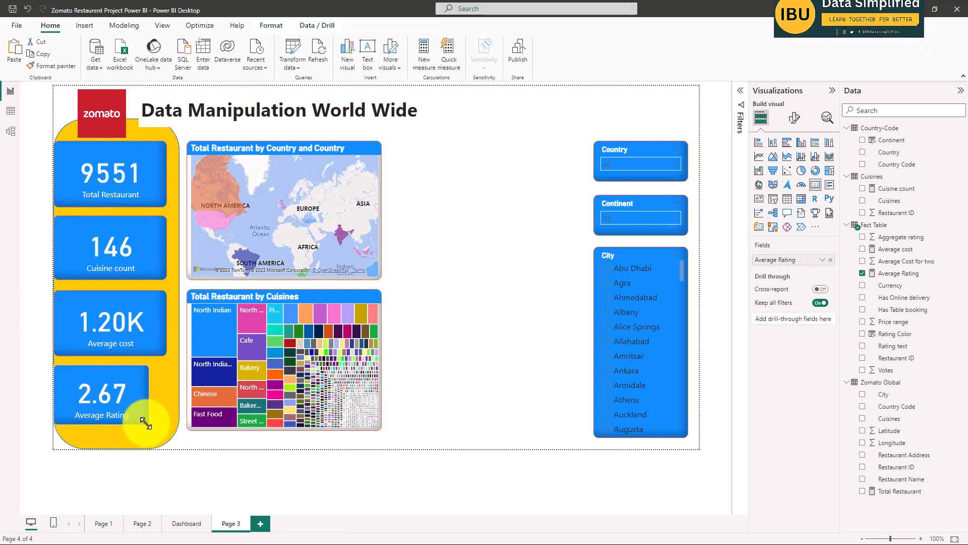
click(158, 325)
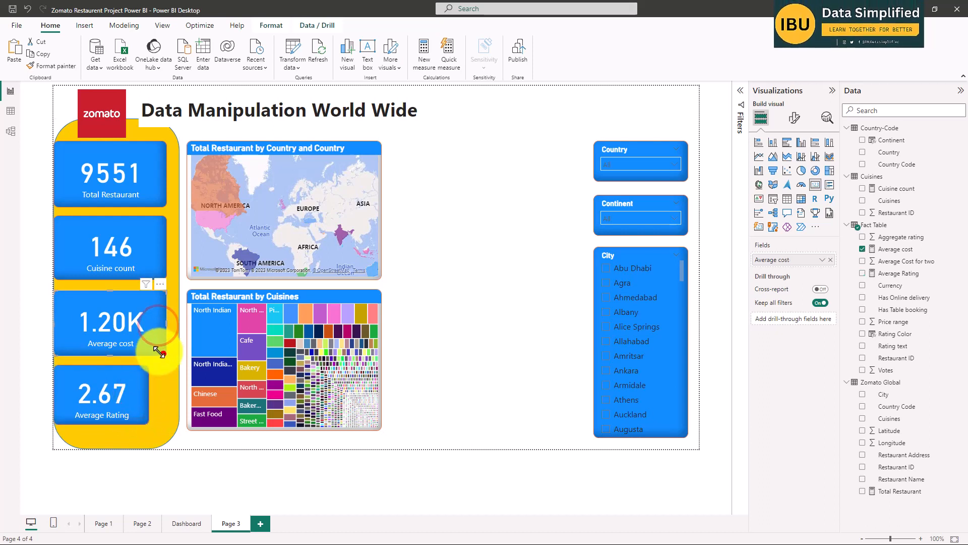
mouse_move(159, 352)
mouse_down()
mouse_move(151, 340)
mouse_move(145, 350)
mouse_up()
click(162, 265)
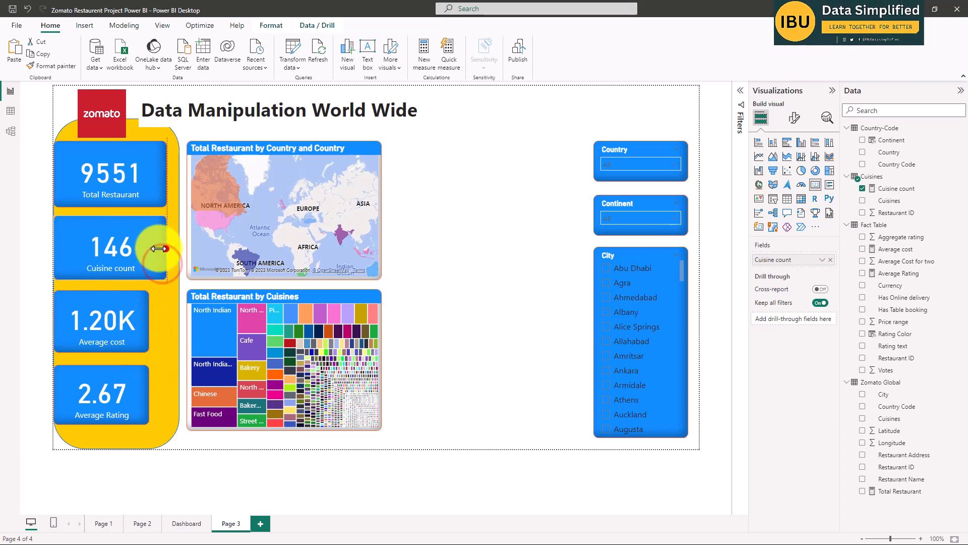
drag(158, 248, 146, 248)
click(156, 175)
drag(166, 175, 150, 175)
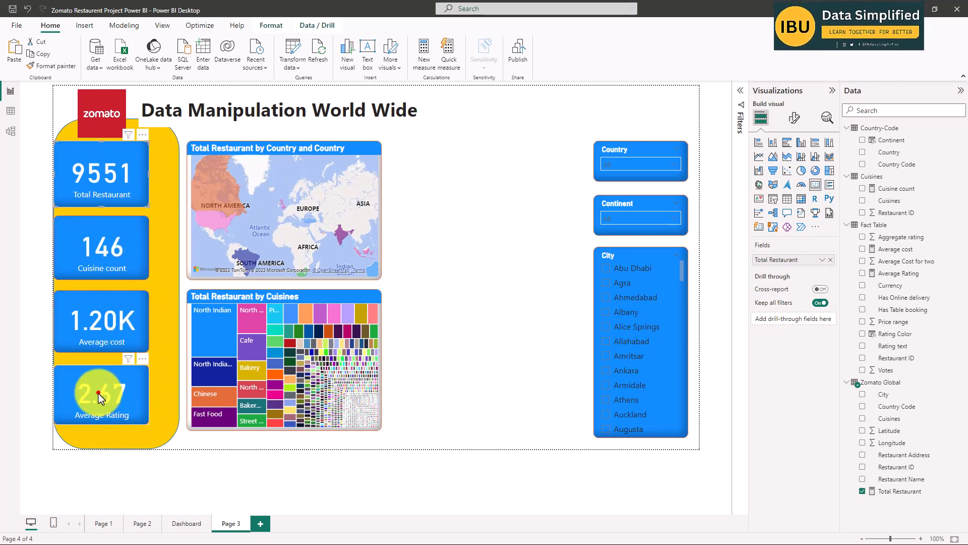
Match the heights of the Cuisine count, Average cost and Average Rating cards to the Total Restaurant card, keeping them stacked in the column.
drag(126, 235, 231, 161)
drag(208, 203, 207, 207)
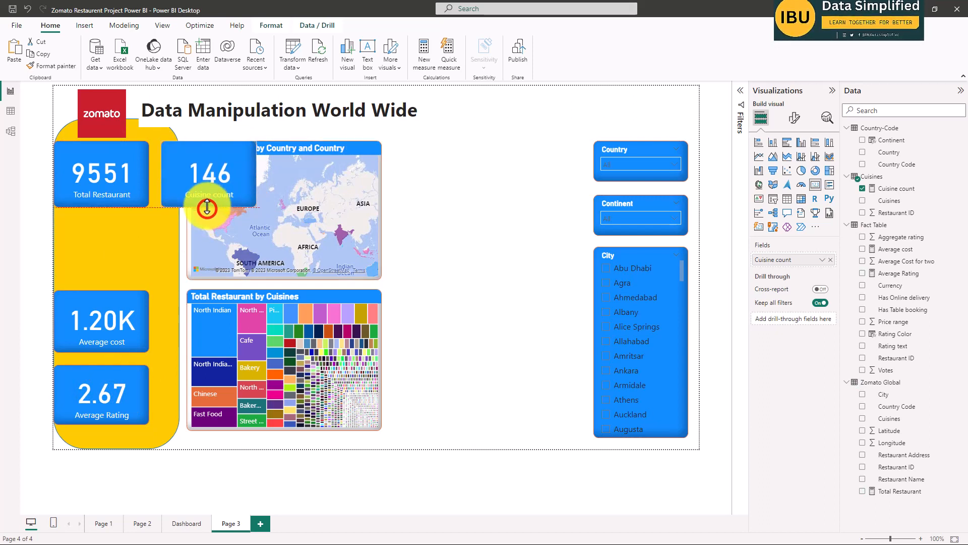
drag(211, 166, 104, 237)
drag(108, 313, 198, 242)
drag(206, 276, 108, 325)
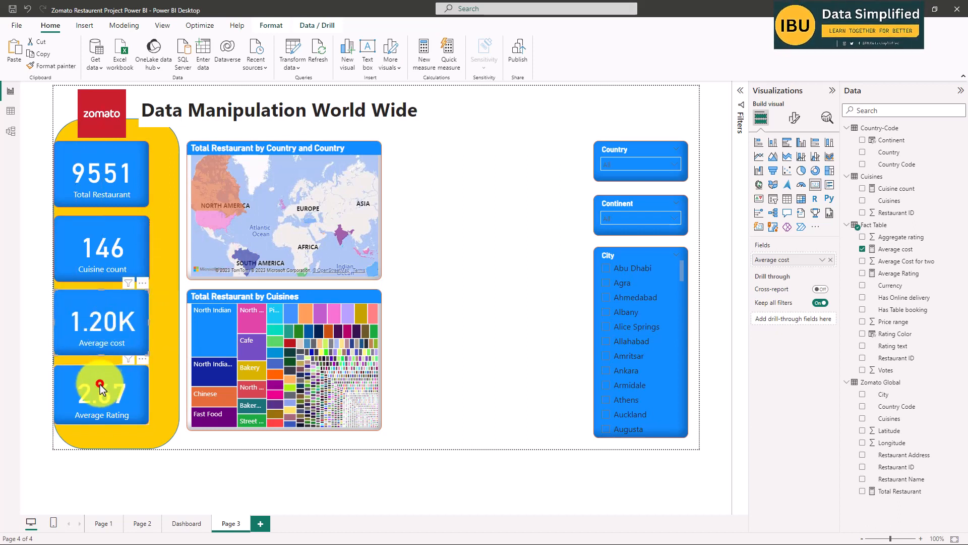
mouse_move(100, 384)
mouse_down()
mouse_move(209, 307)
mouse_move(126, 403)
mouse_move(104, 389)
mouse_up()
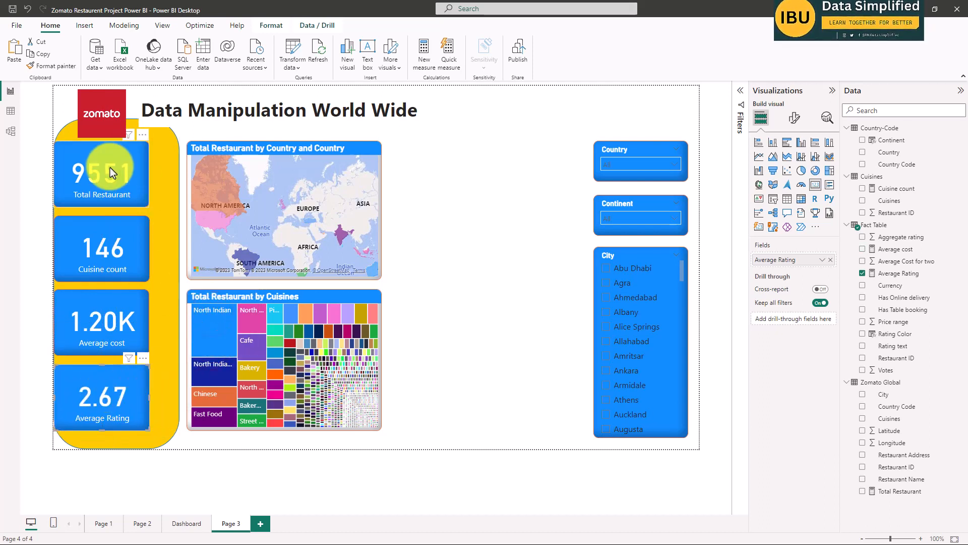
Select all four cards together and nudge them sideways until they are centred on the yellow panel.
click(110, 168)
ctrl+click(116, 237)
ctrl+click(112, 299)
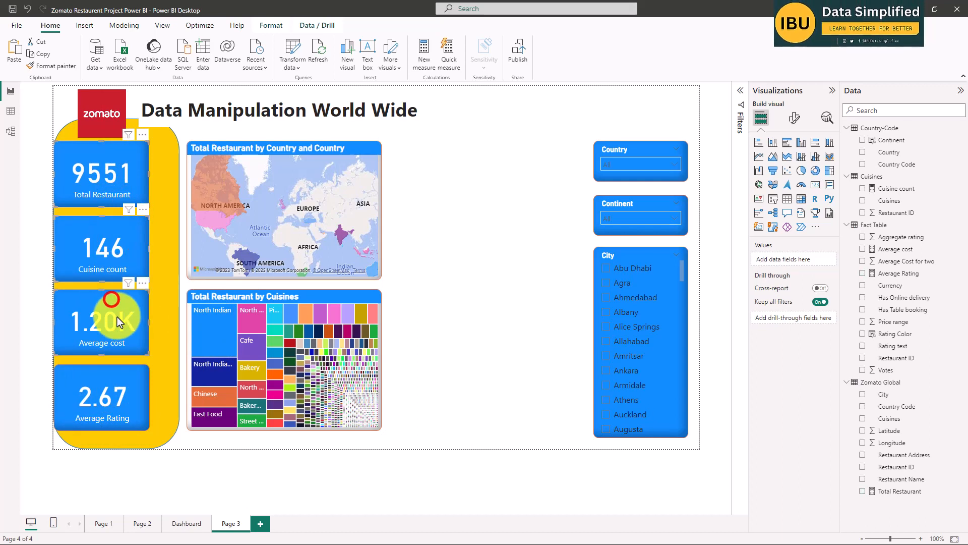
ctrl+click(101, 386)
key(Right)
key(Right)
key(Right)
key(Right)
key(Right)
key(Right)
key(Right)
key(Right)
key(Right)
key(Right)
key(Right)
key(Right)
key(Right)
key(Right)
key(Right)
key(Right)
key(Right)
key(Right)
key(Right)
key(Right)
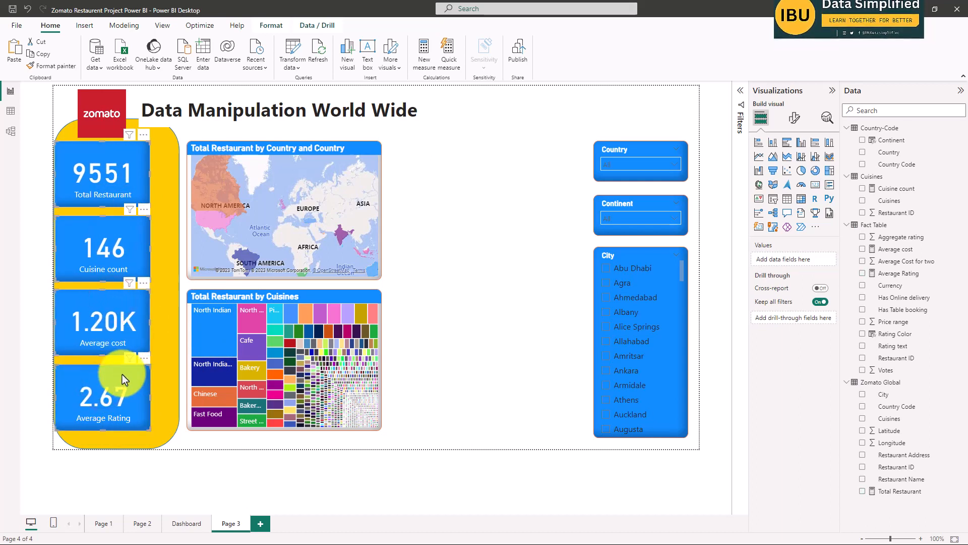
key(Right)
key(Right)
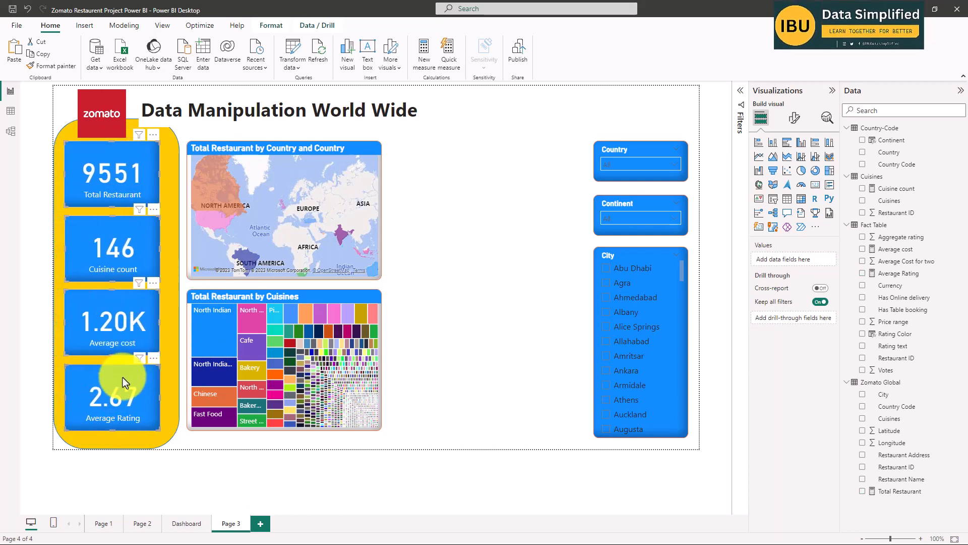
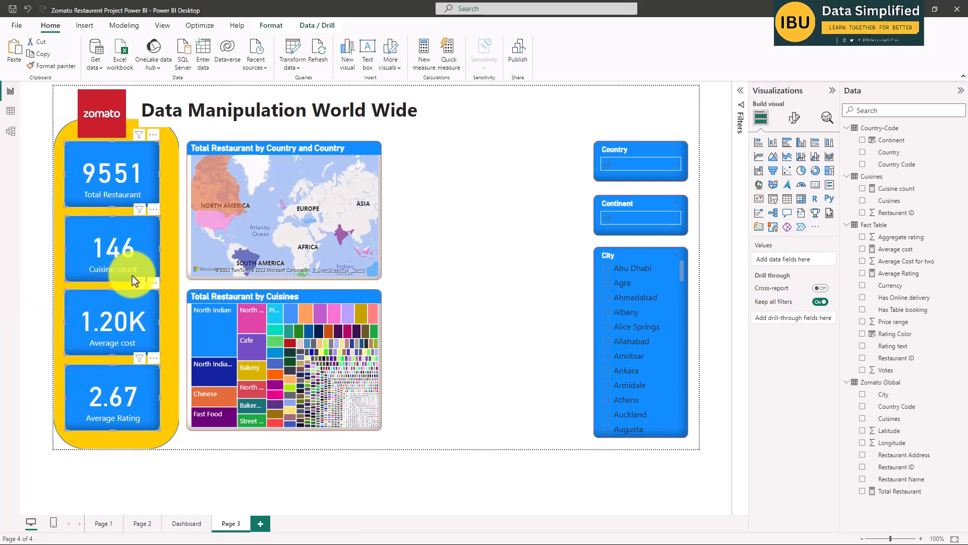
Centre the Zomato logo above the card column and narrow the yellow panel so it extends only slightly beyond the cards.
drag(108, 108, 114, 96)
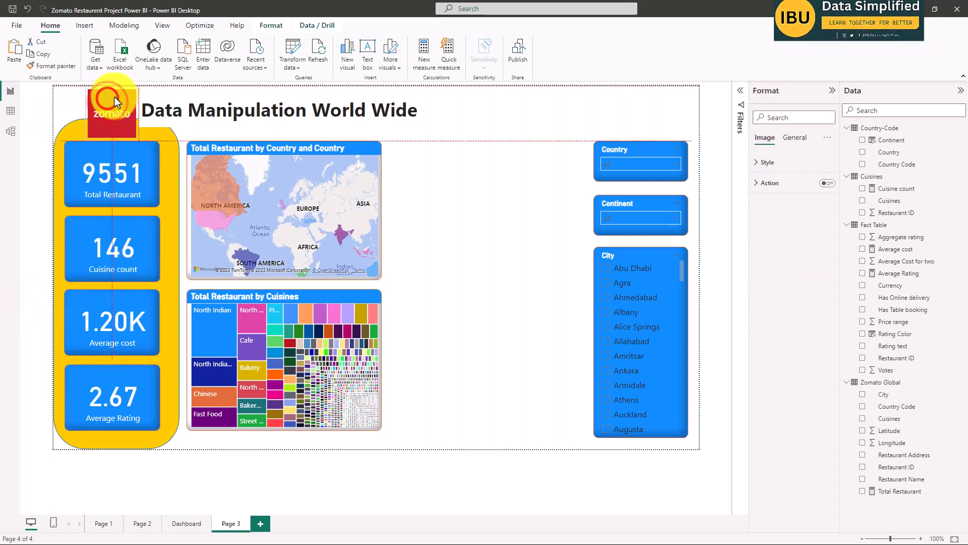
click(76, 130)
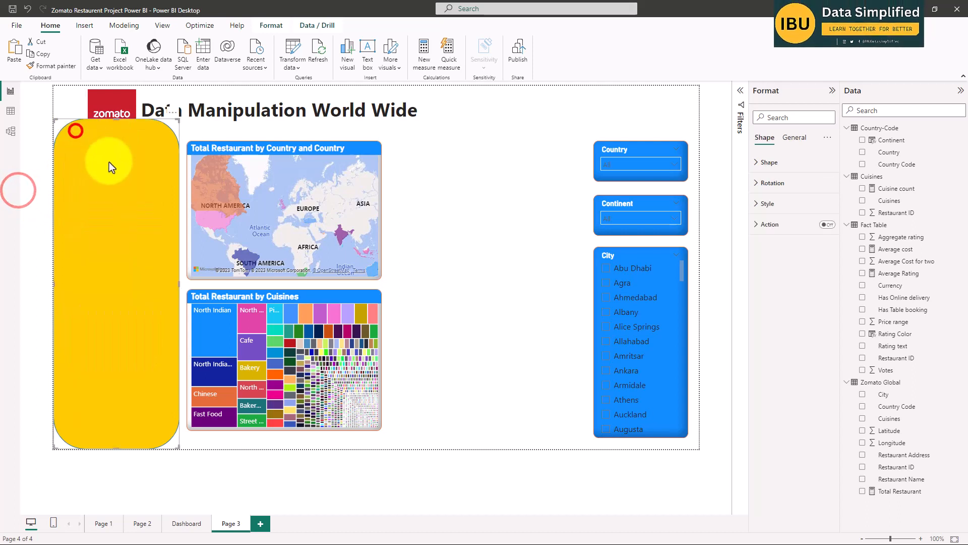
drag(178, 285, 165, 285)
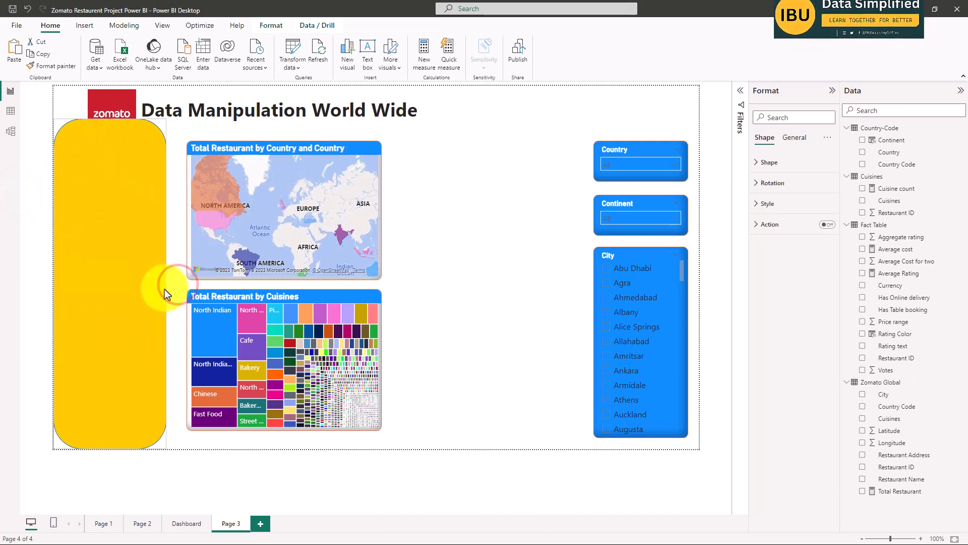
click(17, 297)
click(152, 493)
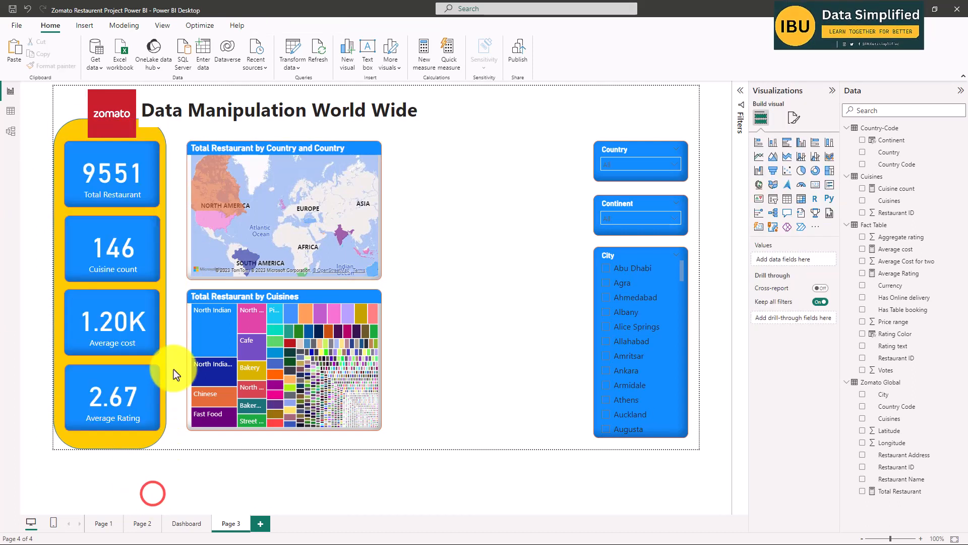
click(58, 209)
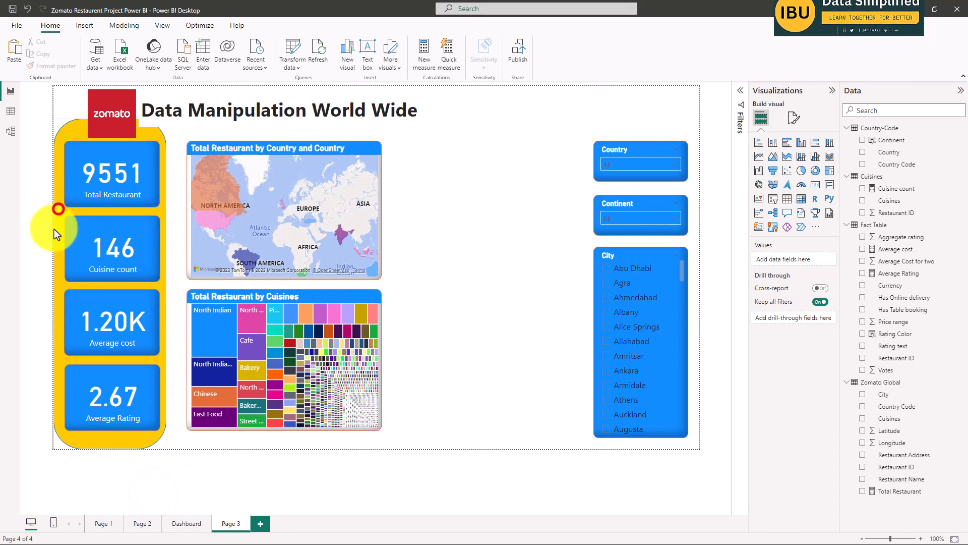
drag(165, 283, 170, 282)
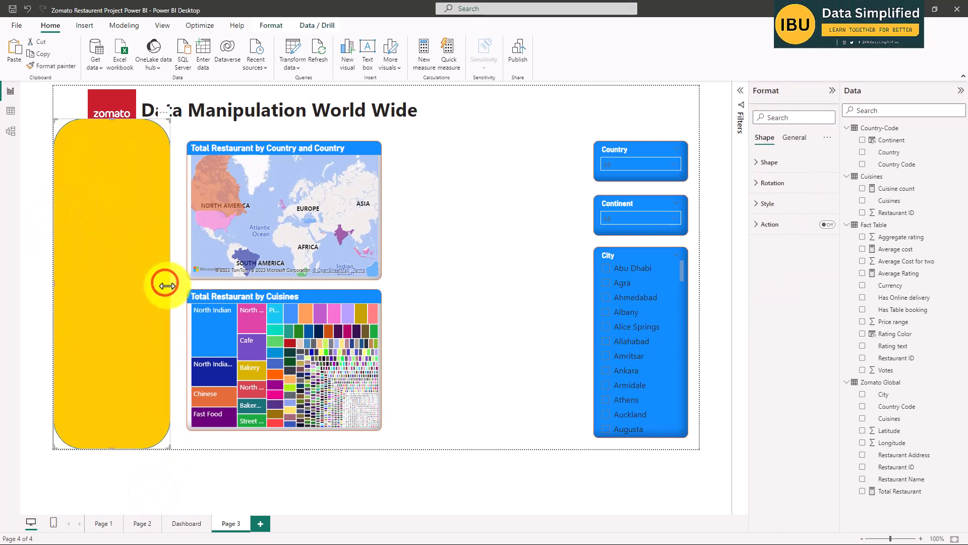
click(153, 498)
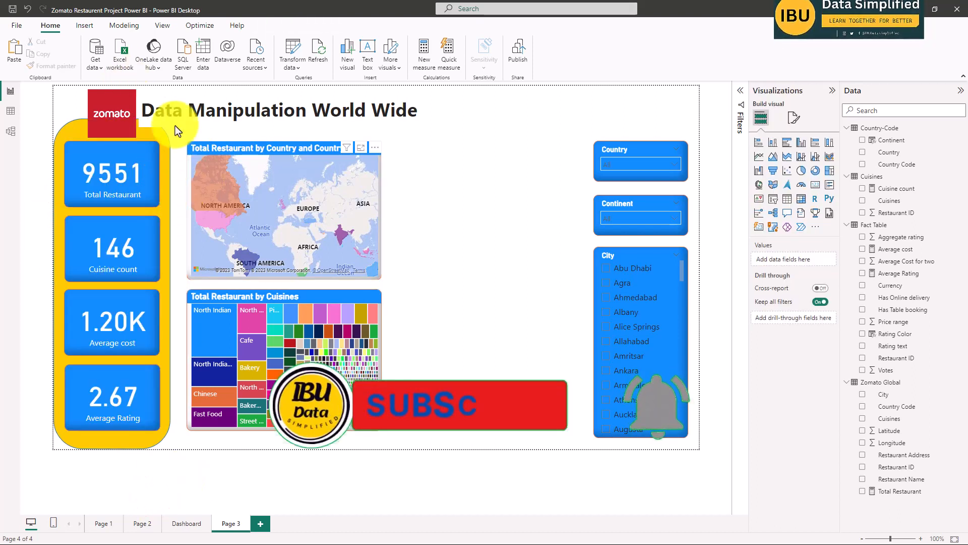
Move the Data Manipulation World Wide title clear of the yellow panel so it starts above the map visual's left edge.
click(191, 109)
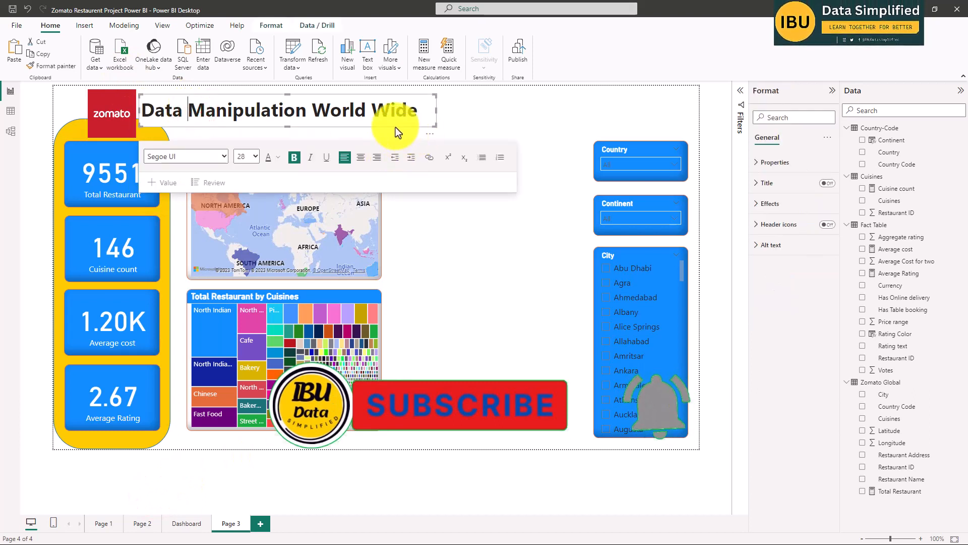
drag(395, 127, 438, 123)
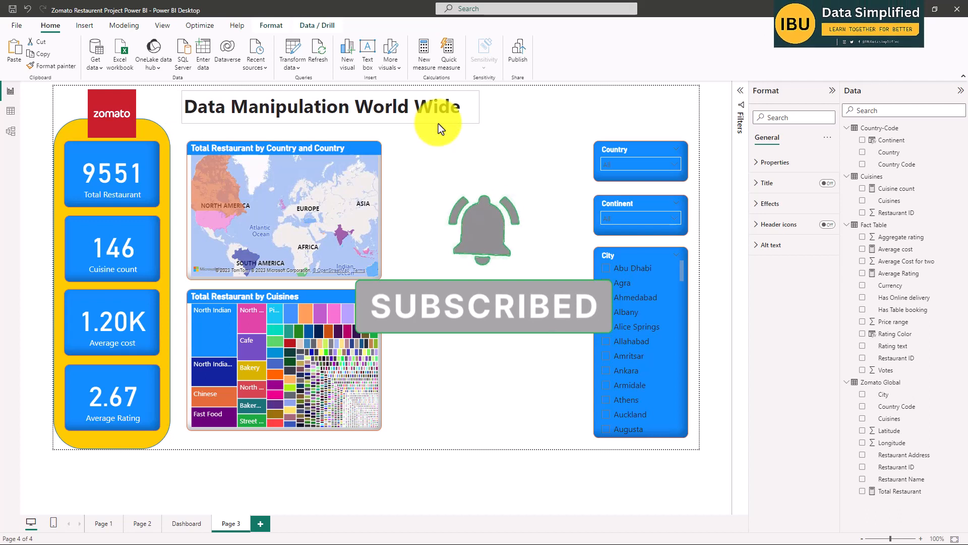
click(437, 123)
click(489, 262)
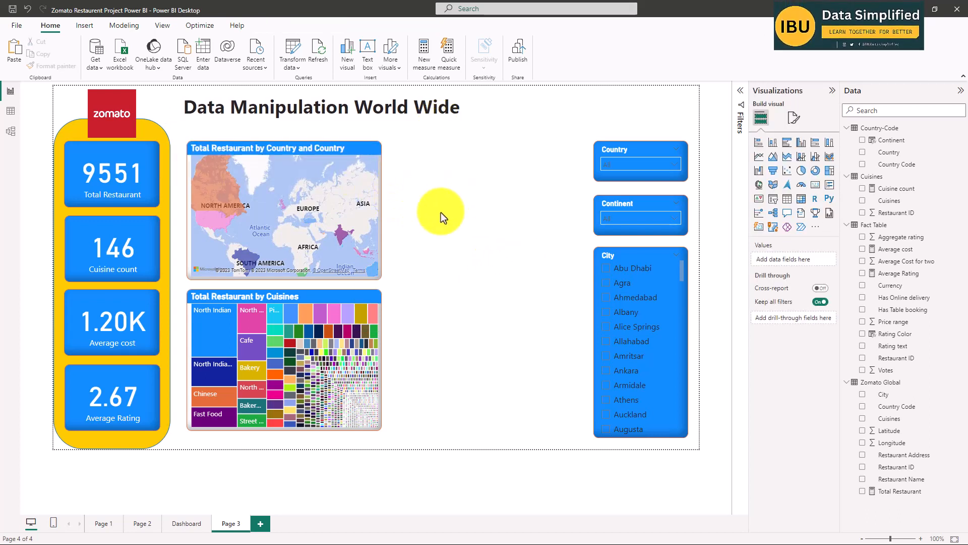
click(526, 118)
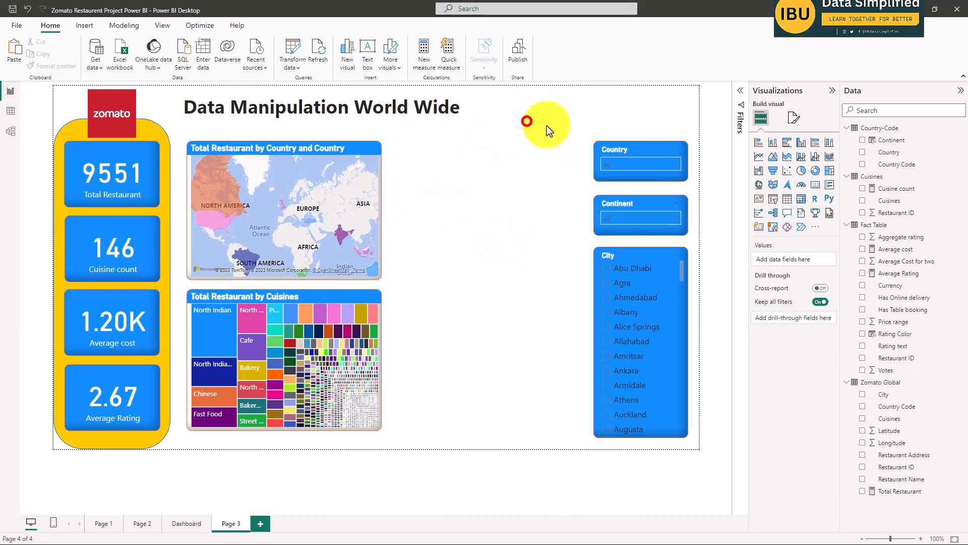
click(793, 119)
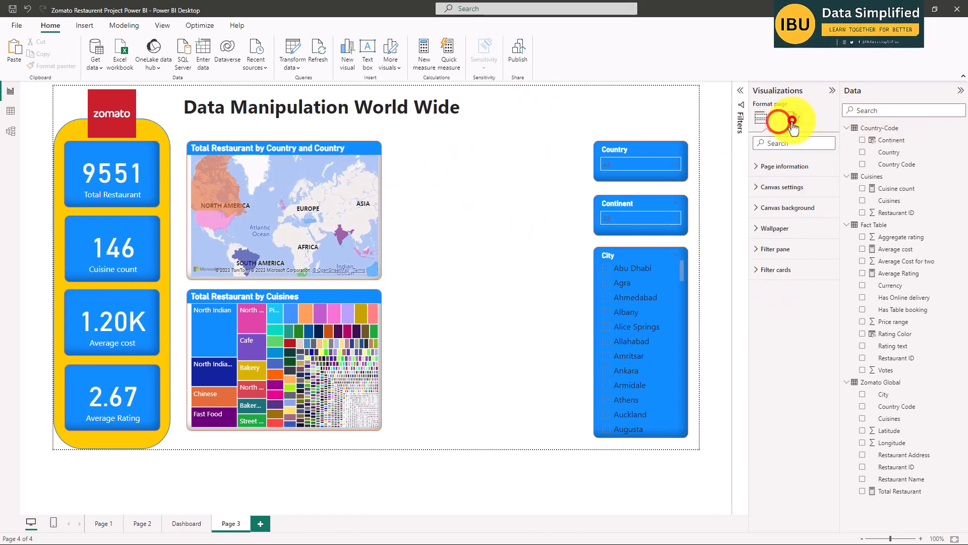
click(560, 124)
click(528, 198)
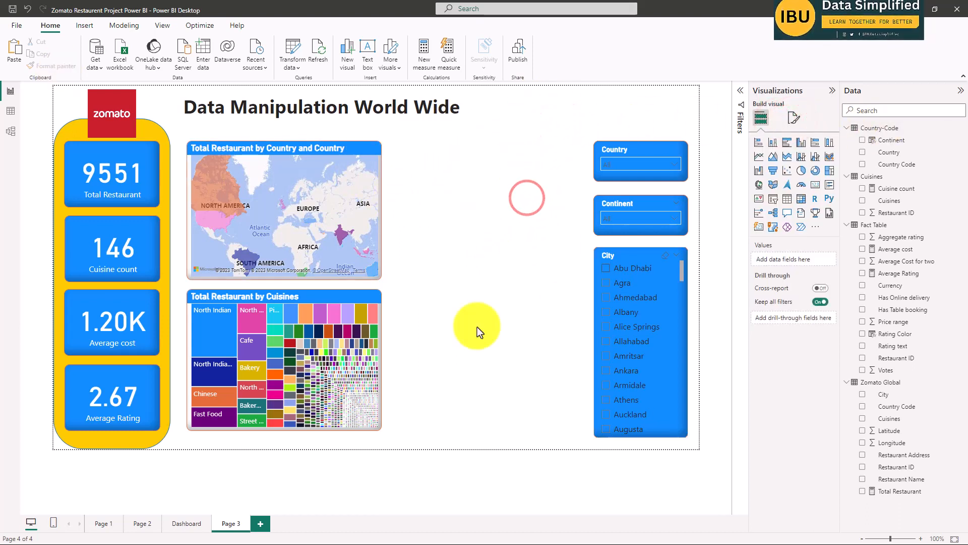
click(534, 156)
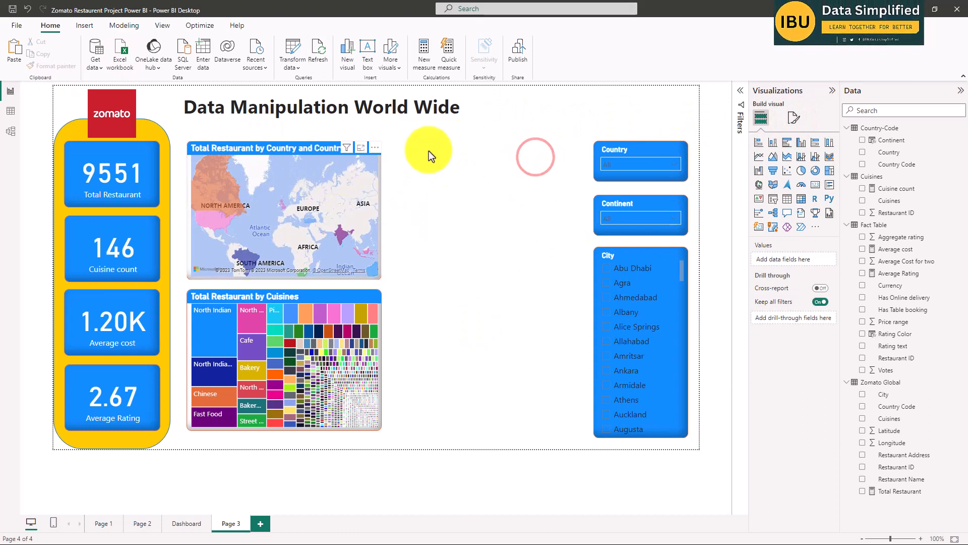
click(501, 150)
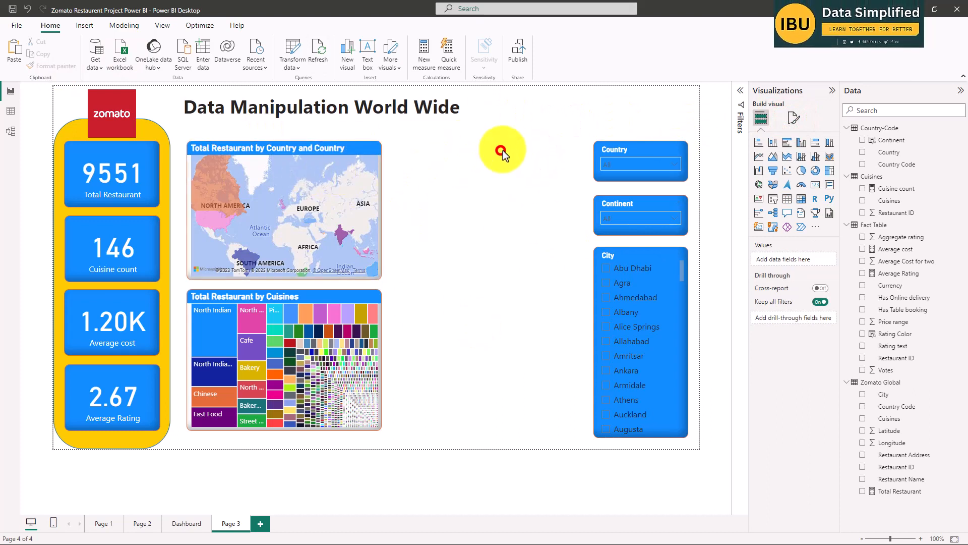
click(793, 118)
click(565, 149)
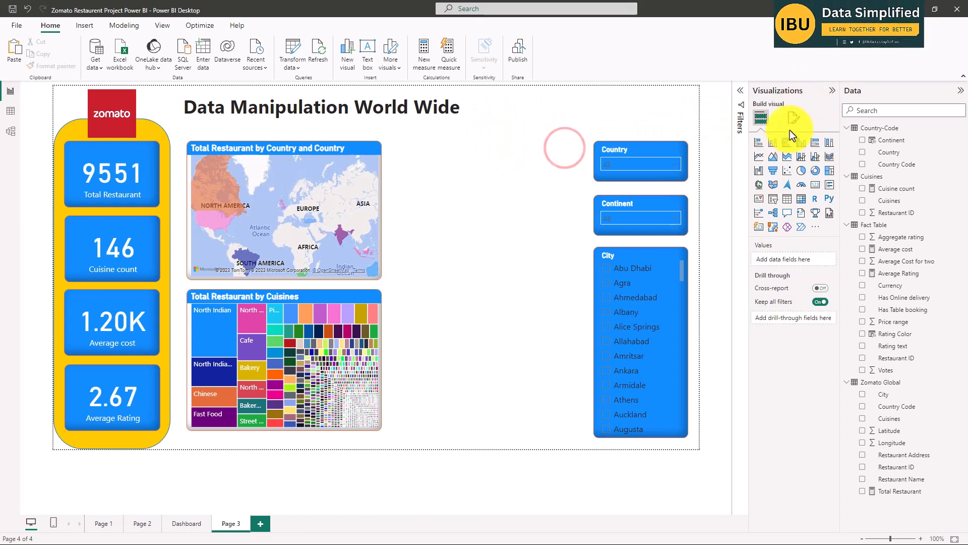
Try blue and black as the page's canvas background color.
click(794, 121)
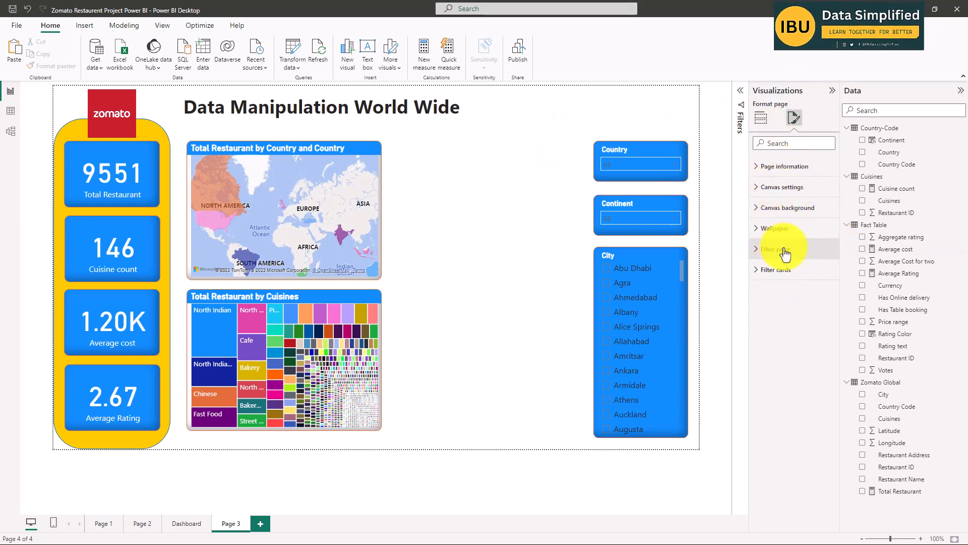
click(787, 188)
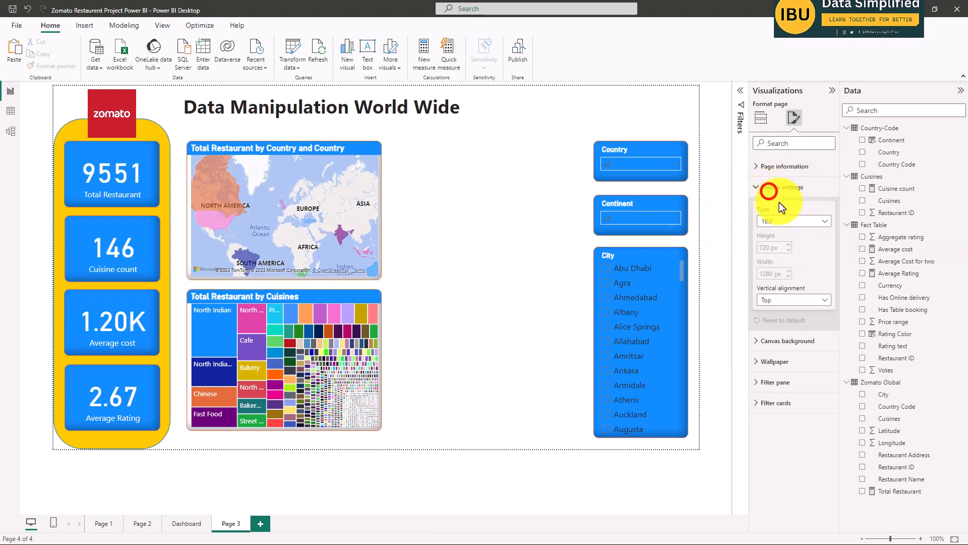
click(782, 169)
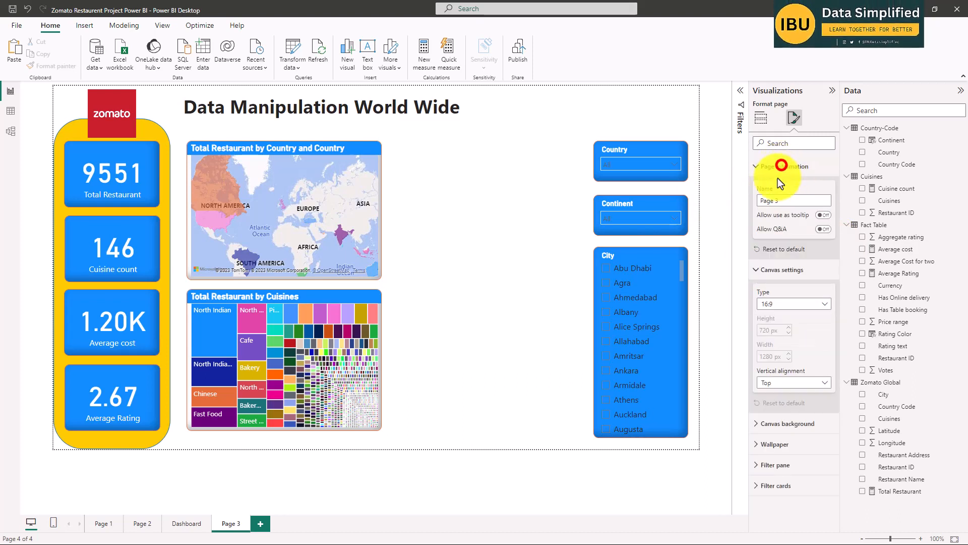
click(788, 423)
scroll(805, 353, down, 2)
click(777, 355)
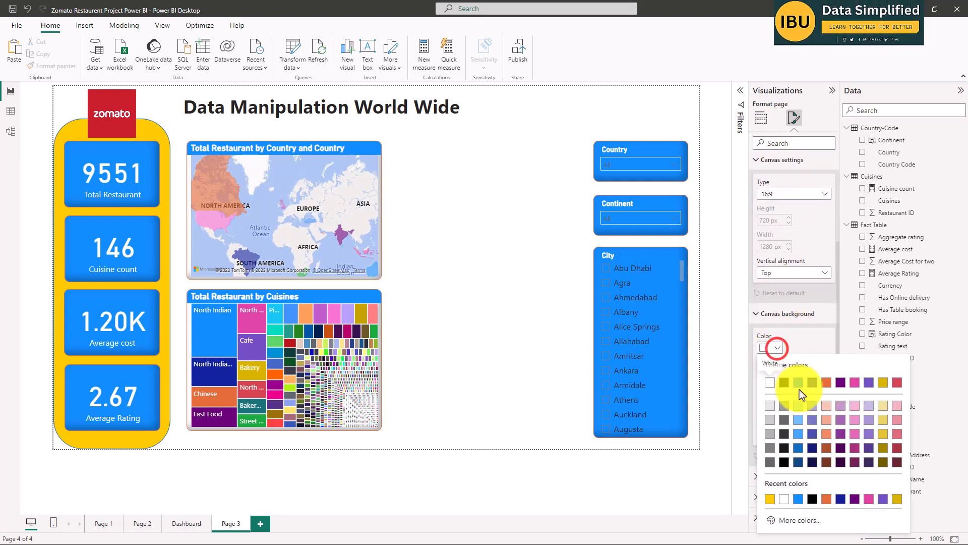
click(801, 387)
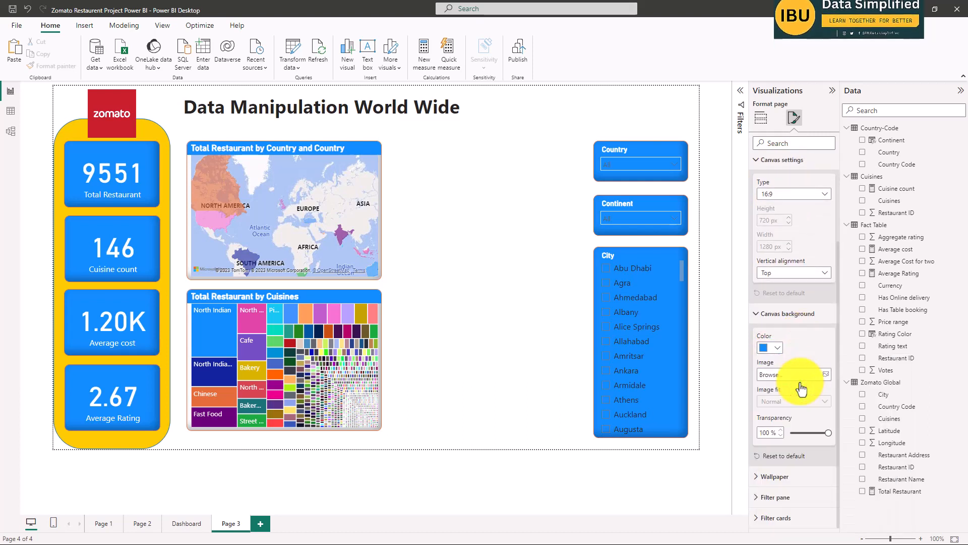
click(771, 348)
click(508, 314)
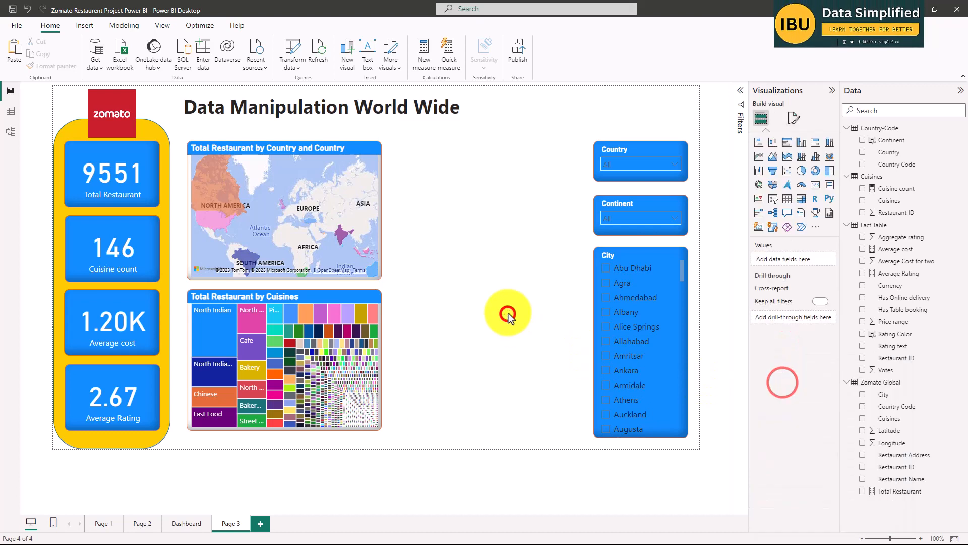
Set the page's canvas background color back to white.
click(785, 117)
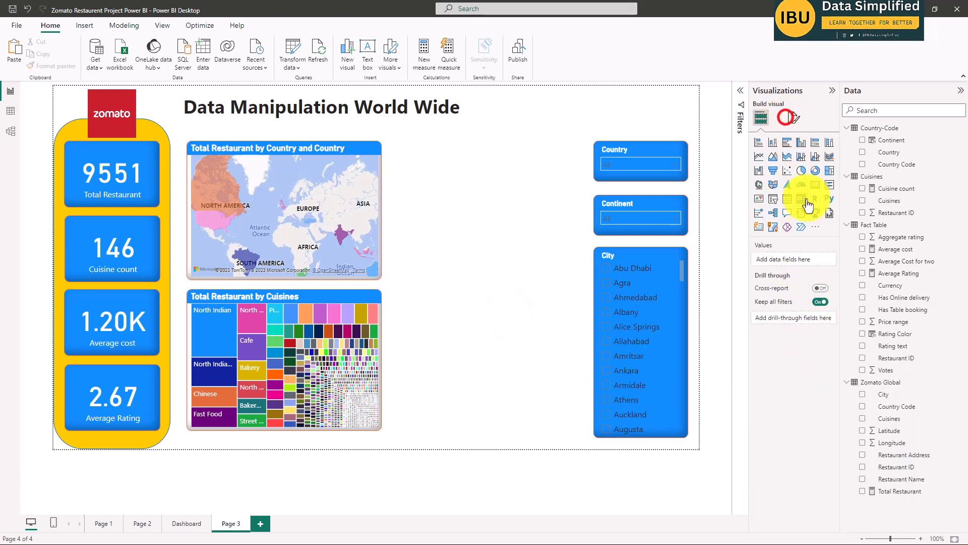
click(785, 117)
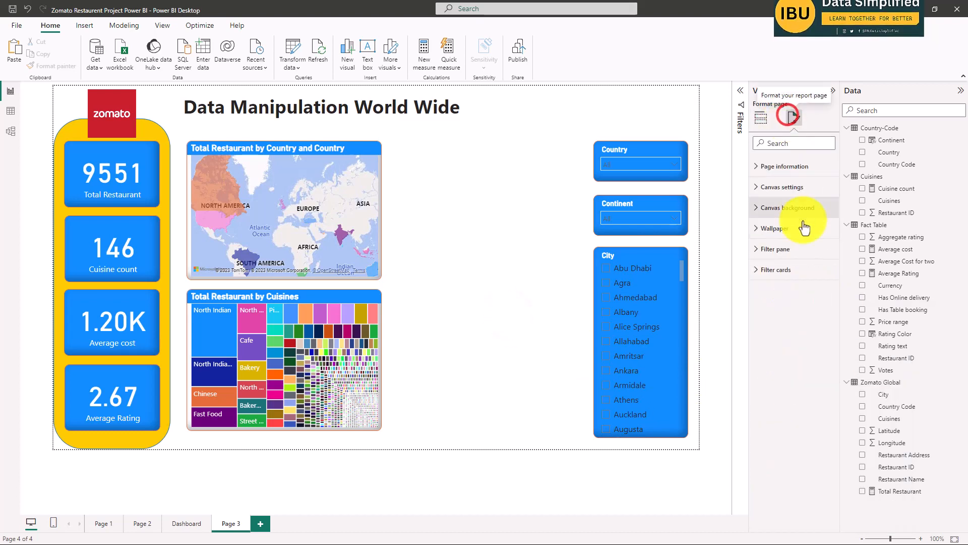
click(776, 211)
click(776, 241)
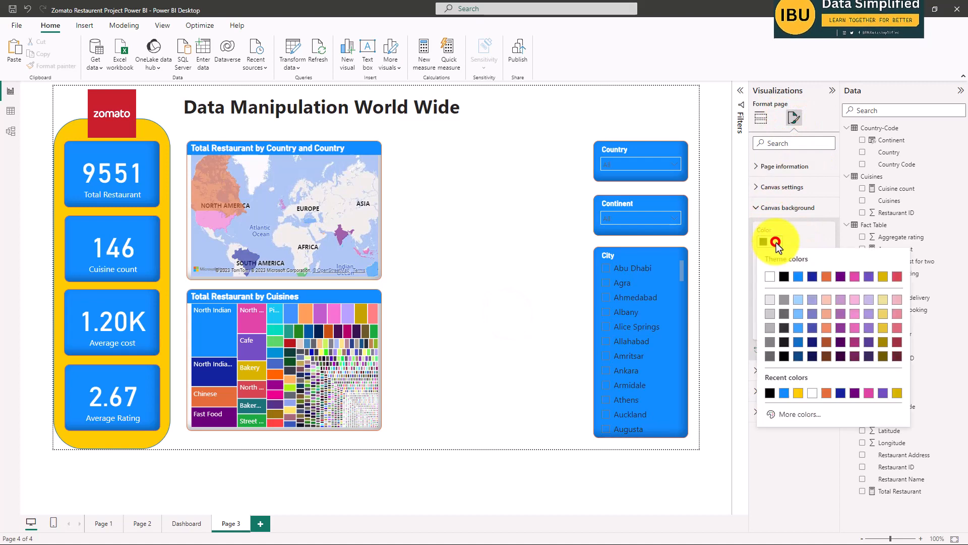
click(779, 275)
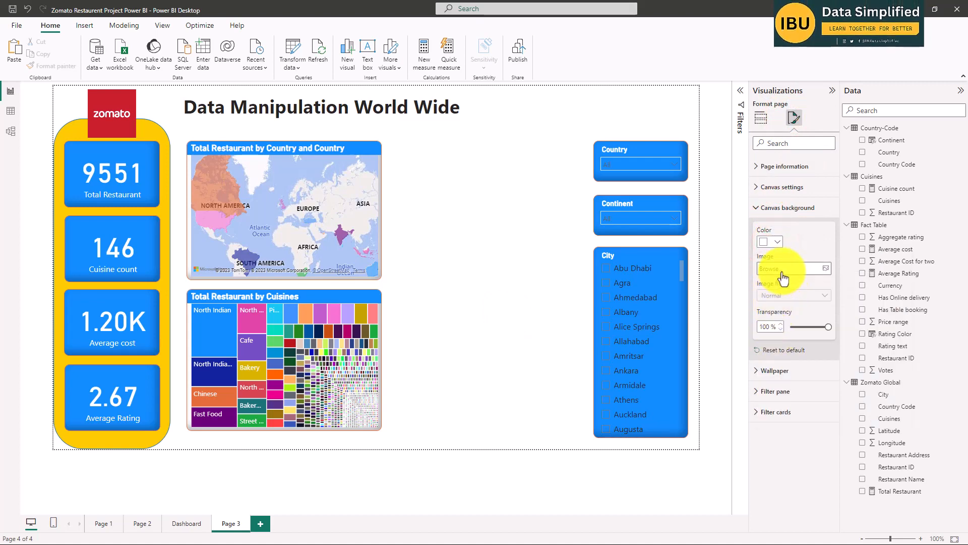
Use zomato logo.png as the canvas background image and lower the background transparency until the logo is fully opaque.
click(825, 267)
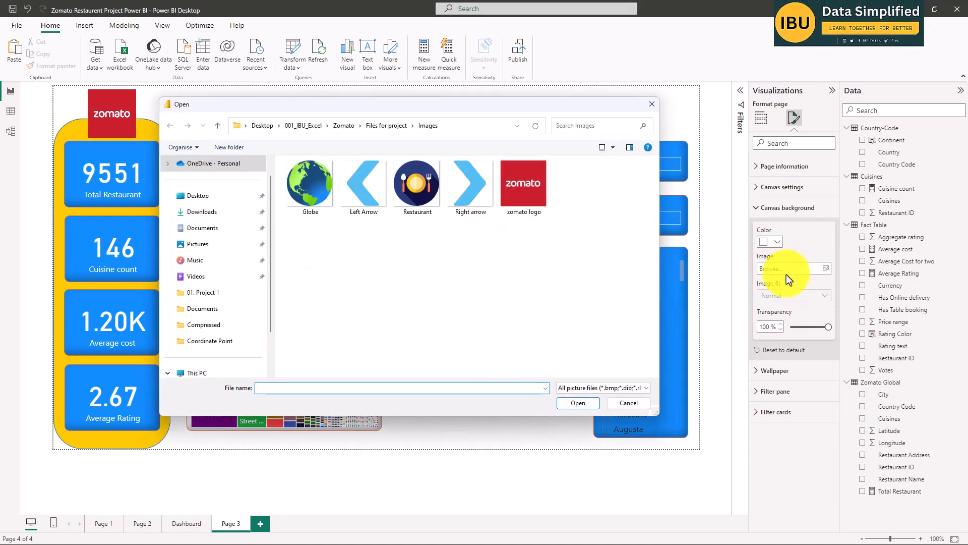
click(531, 192)
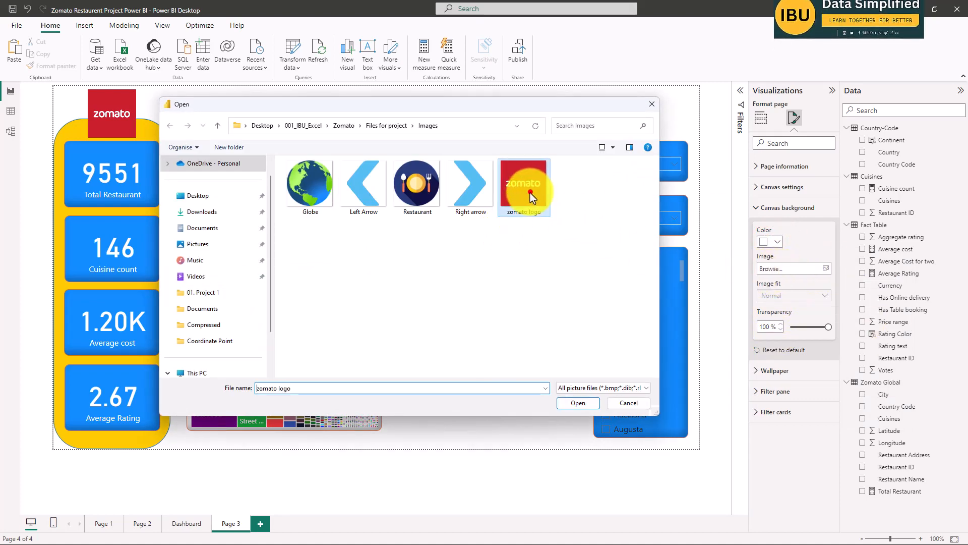
click(578, 403)
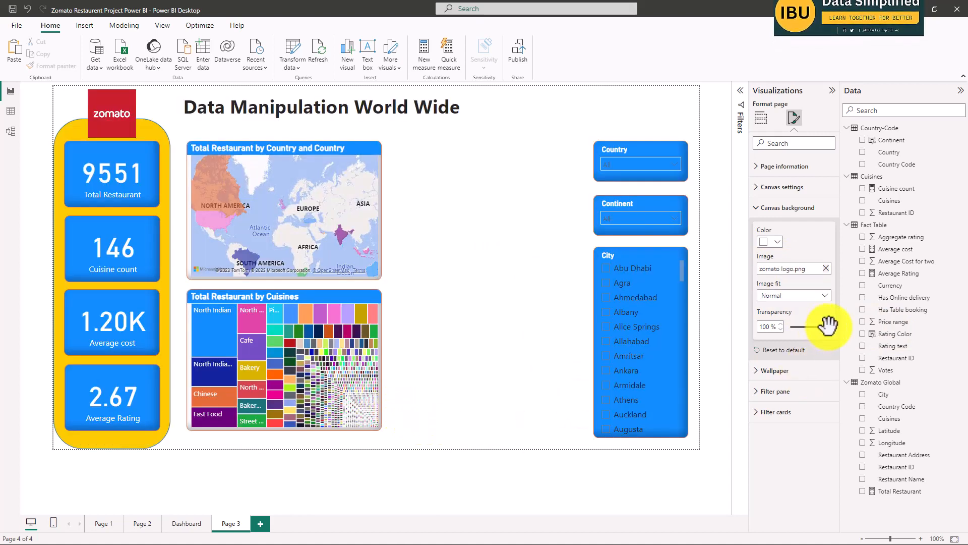
drag(827, 326, 767, 325)
click(452, 273)
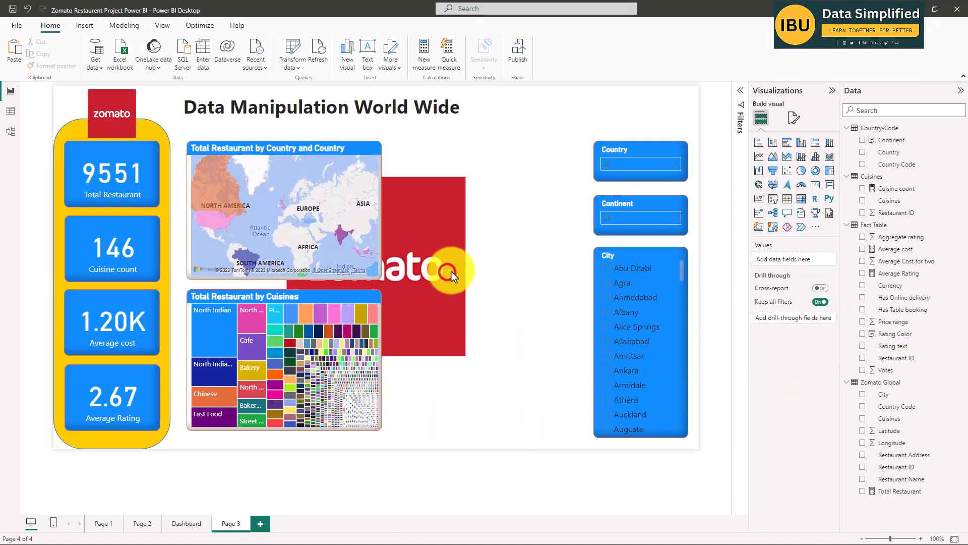
click(545, 298)
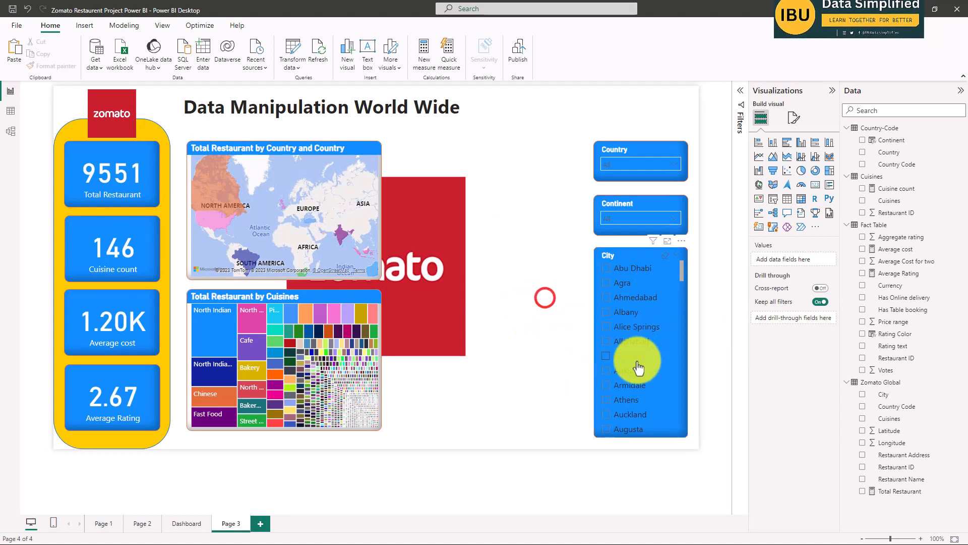
Undo the canvas background's transparency change and the logo image.
key(ctrl+z)
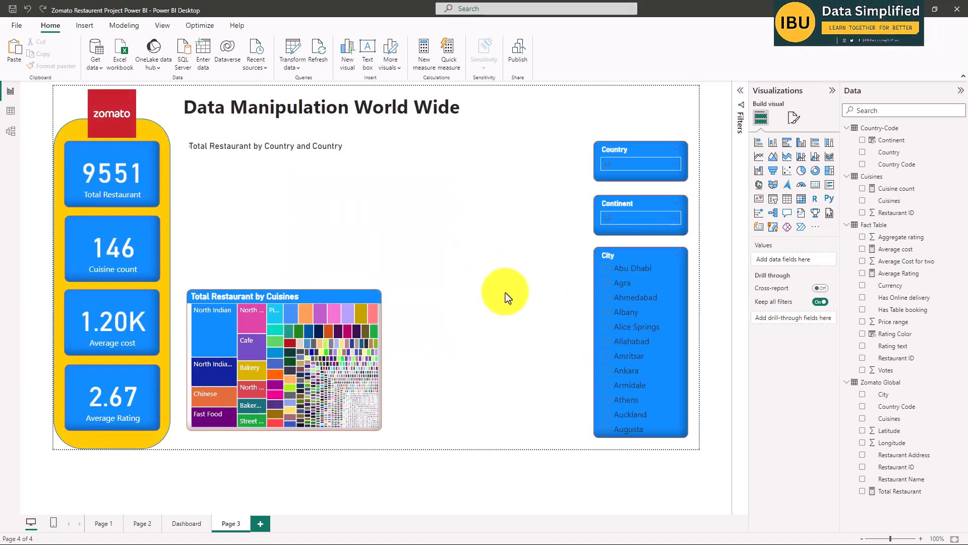
click(488, 226)
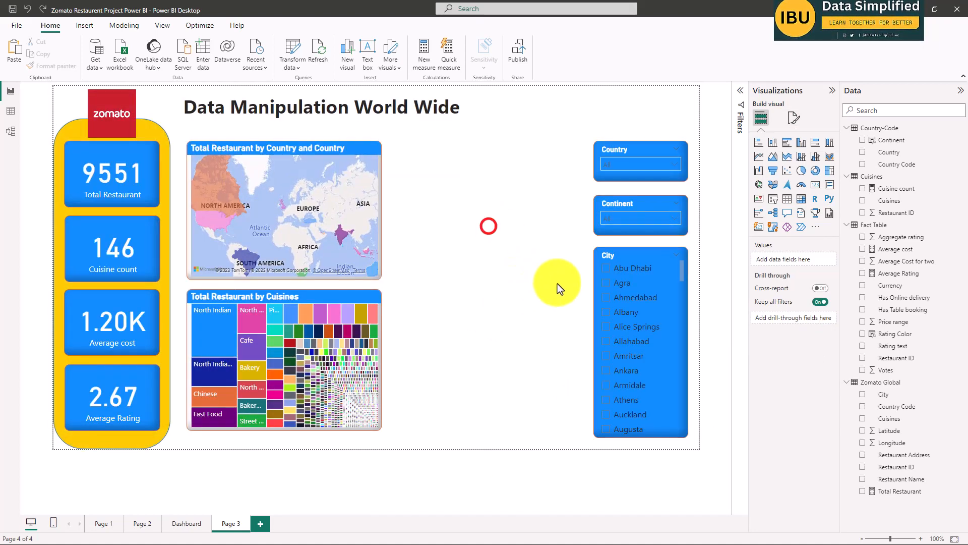
key(ctrl+z)
click(491, 232)
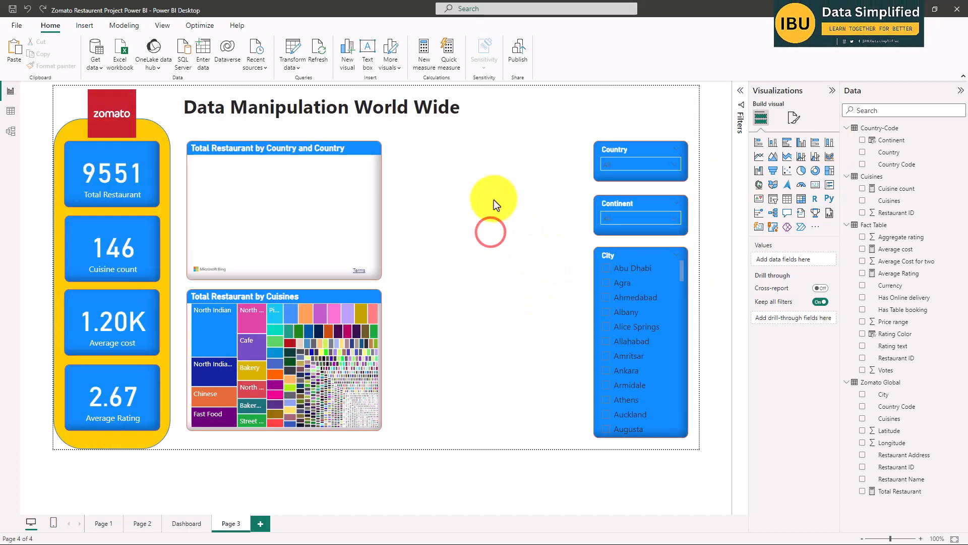
Set Page 3's canvas background color to Black, 60% lighter, with 0% transparency.
click(794, 118)
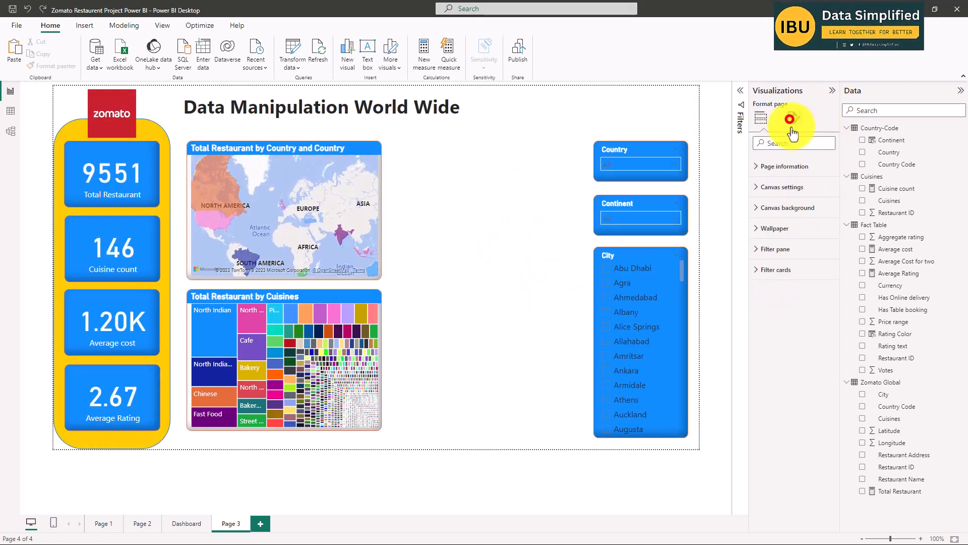
click(775, 187)
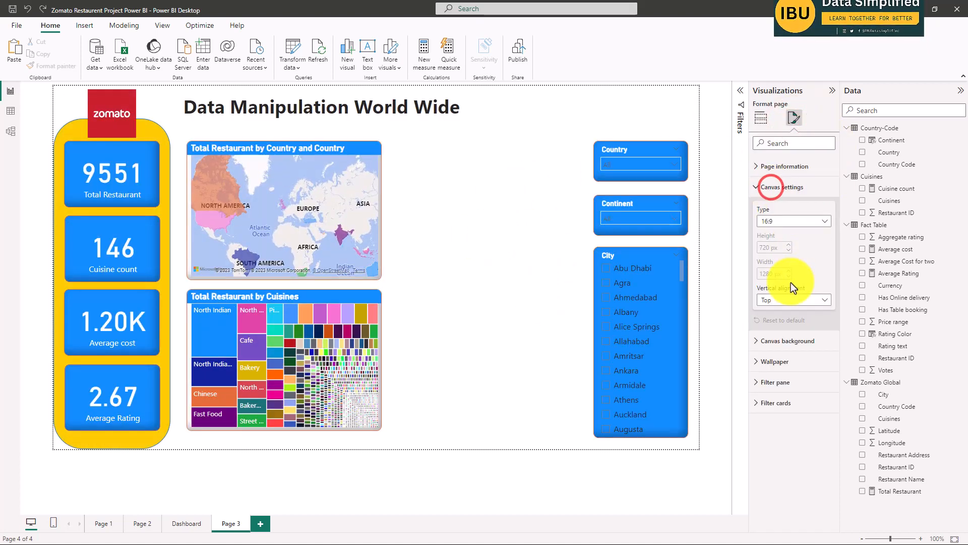
click(767, 345)
scroll(797, 378, down, 1)
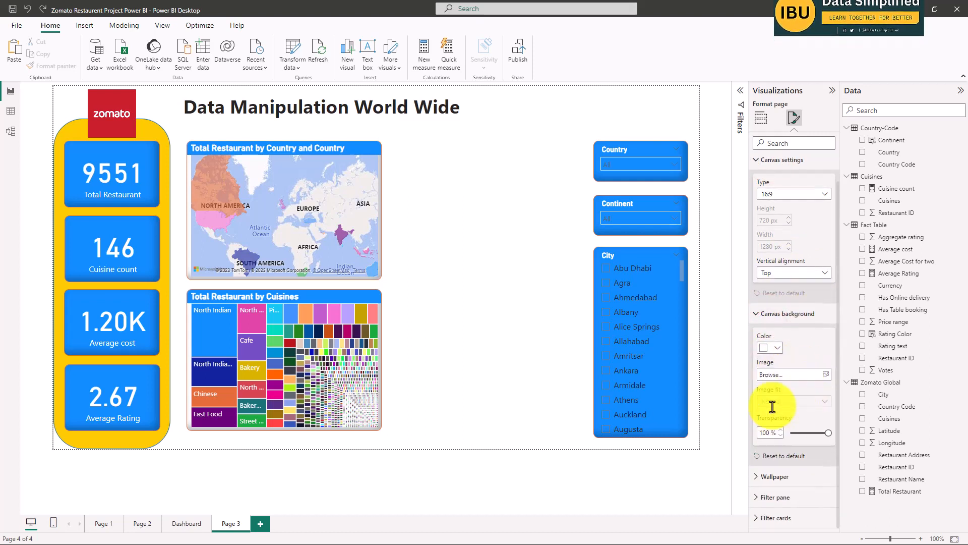
click(774, 347)
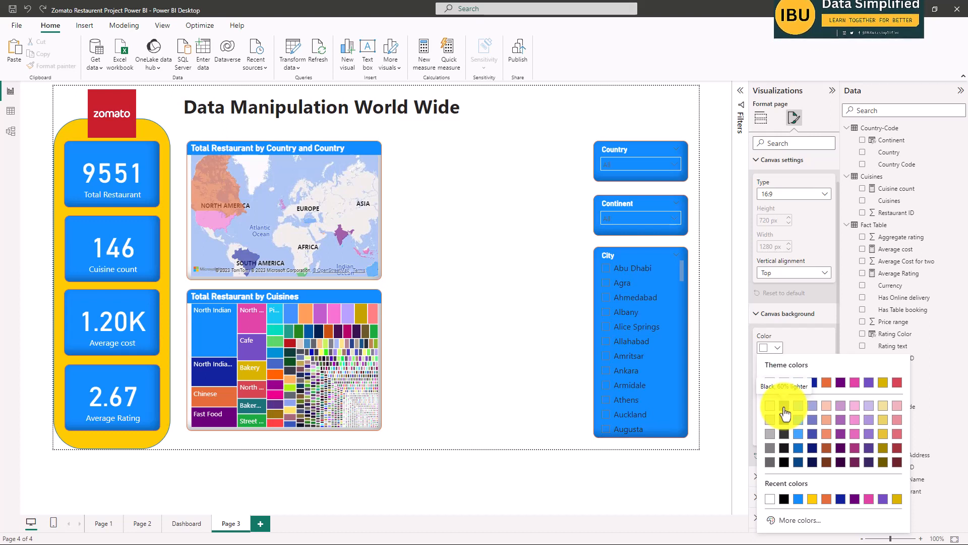
click(784, 407)
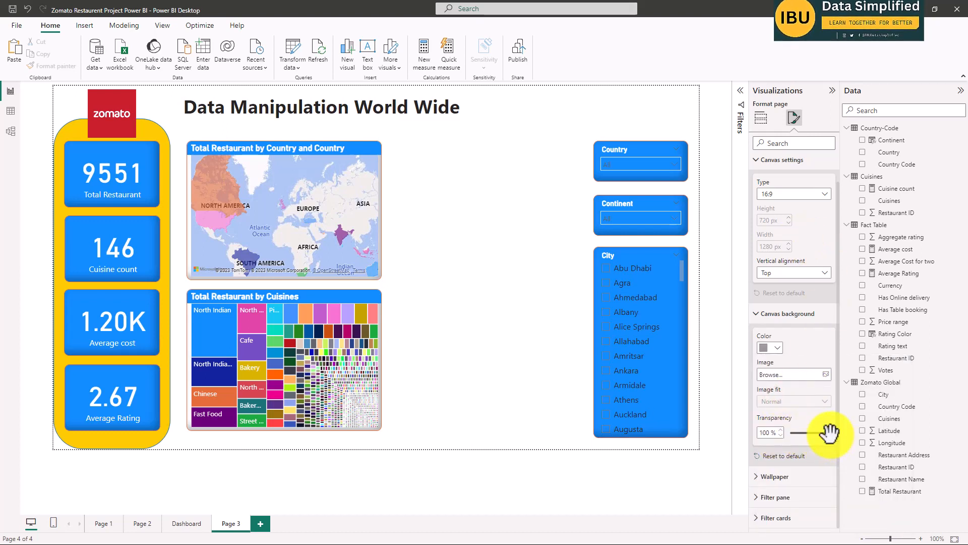
drag(830, 432, 791, 433)
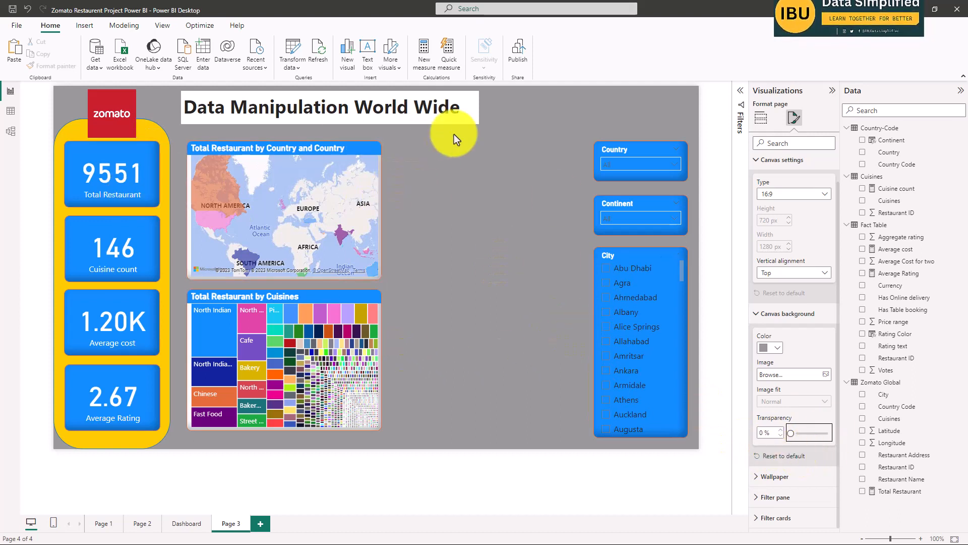
click(257, 108)
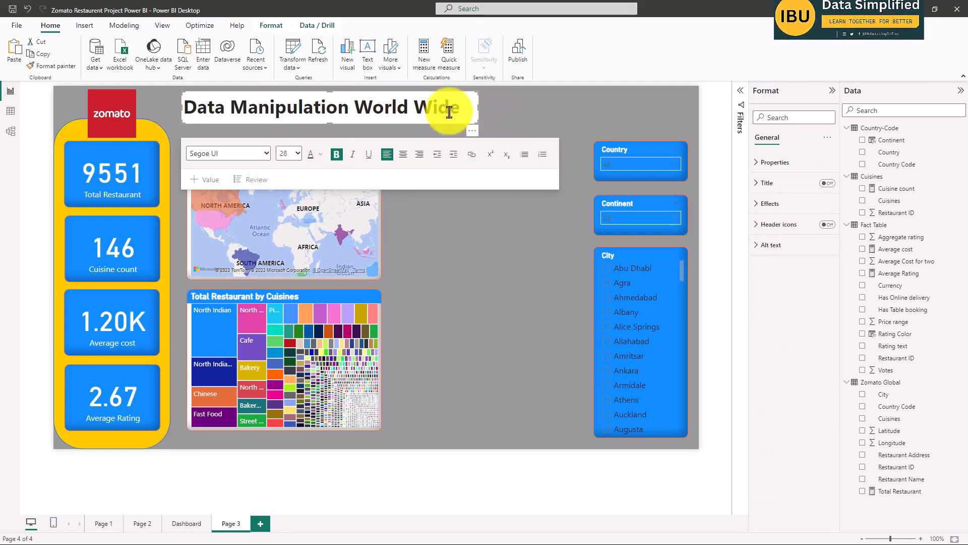
click(771, 162)
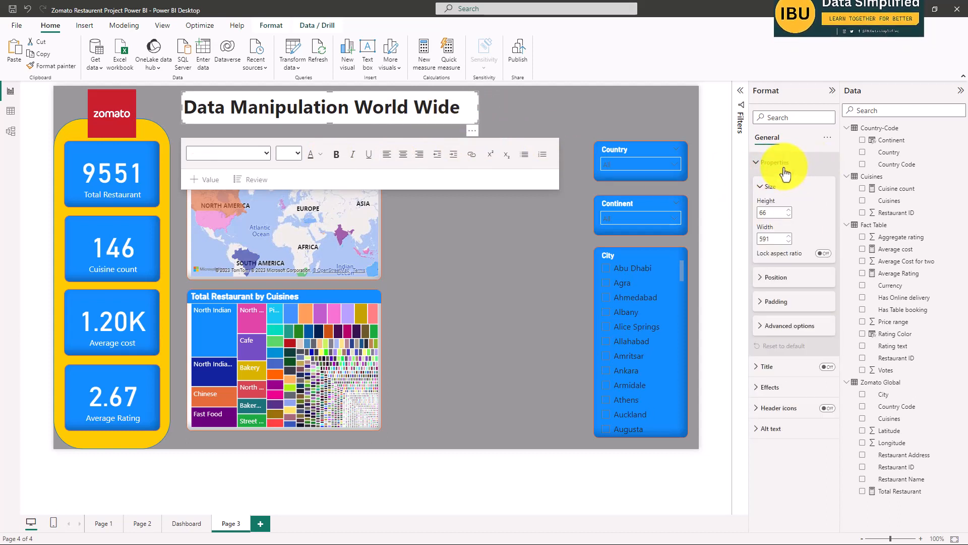
click(771, 386)
scroll(804, 436, down, 2)
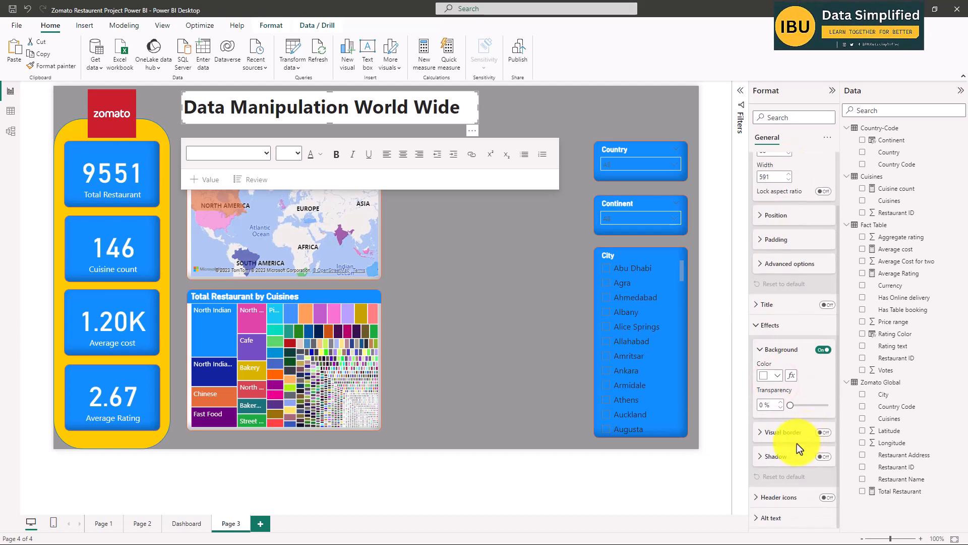
click(778, 376)
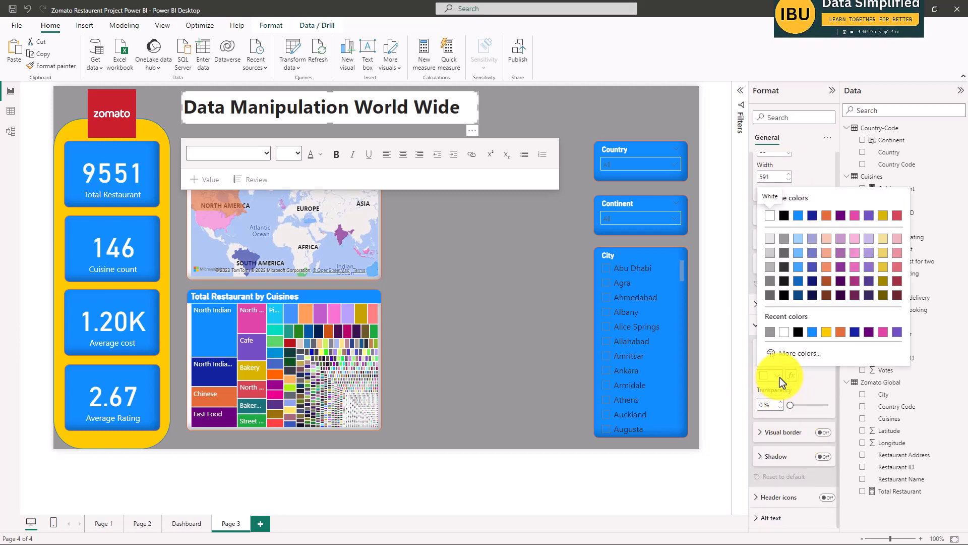
click(780, 377)
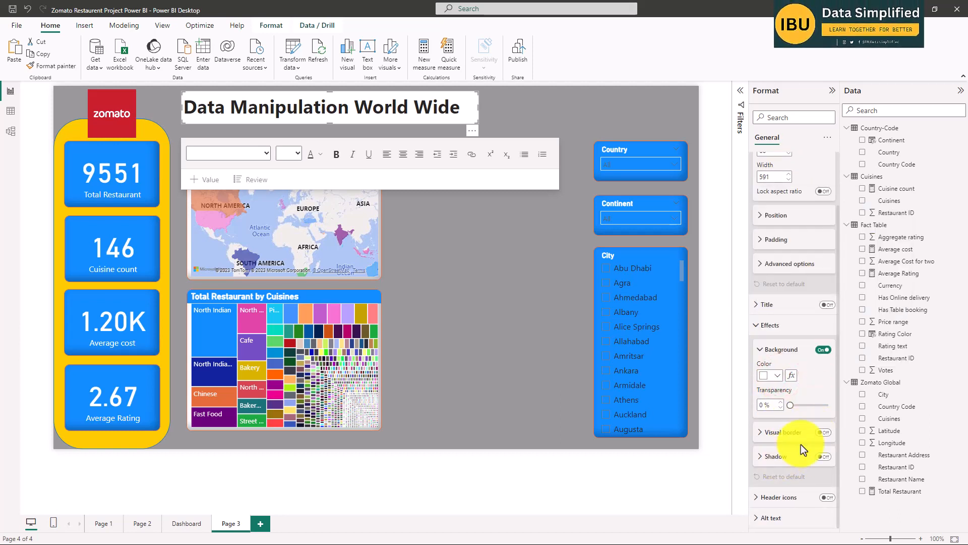
scroll(794, 242, up, 3)
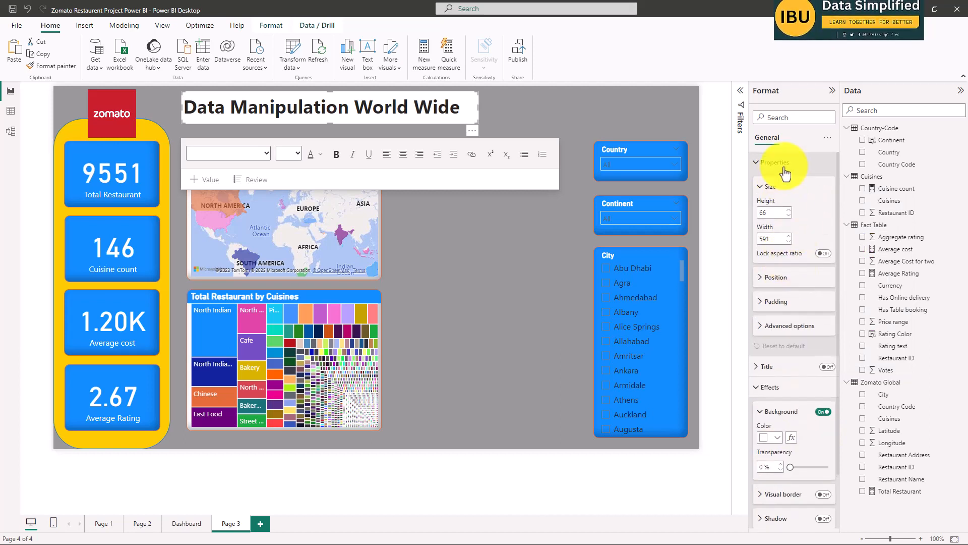
click(28, 9)
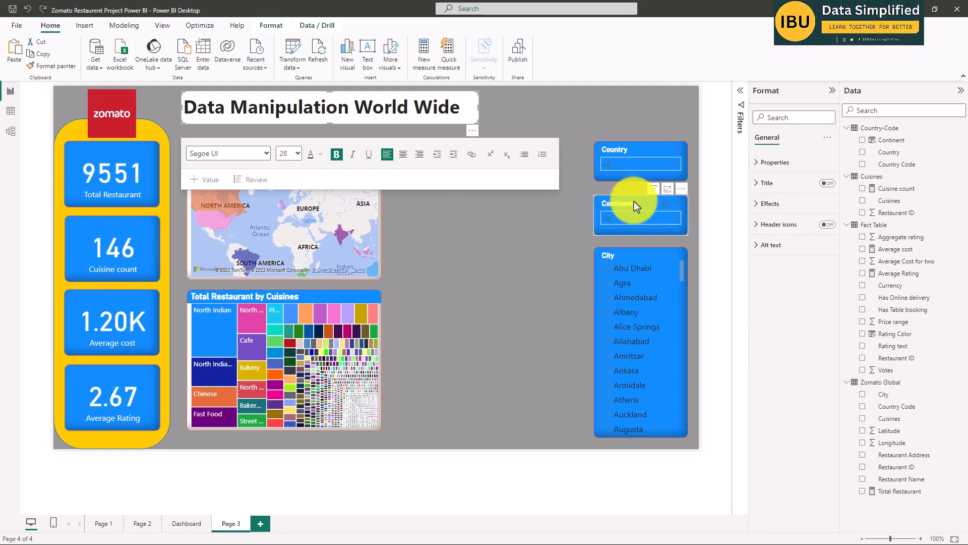
Set the background transparency of the "Data Manipulation World Wide" title text box to 100%.
click(764, 162)
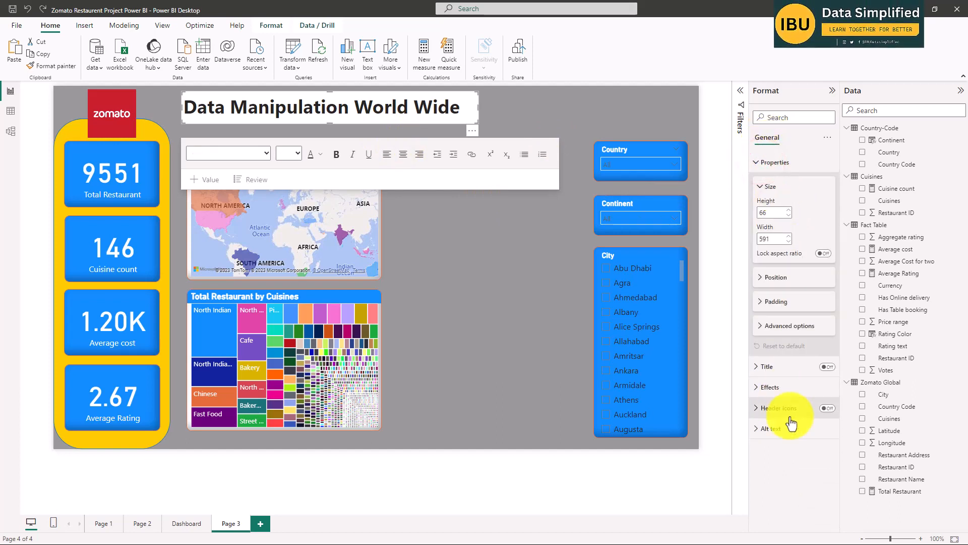
click(780, 388)
scroll(797, 371, down, 2)
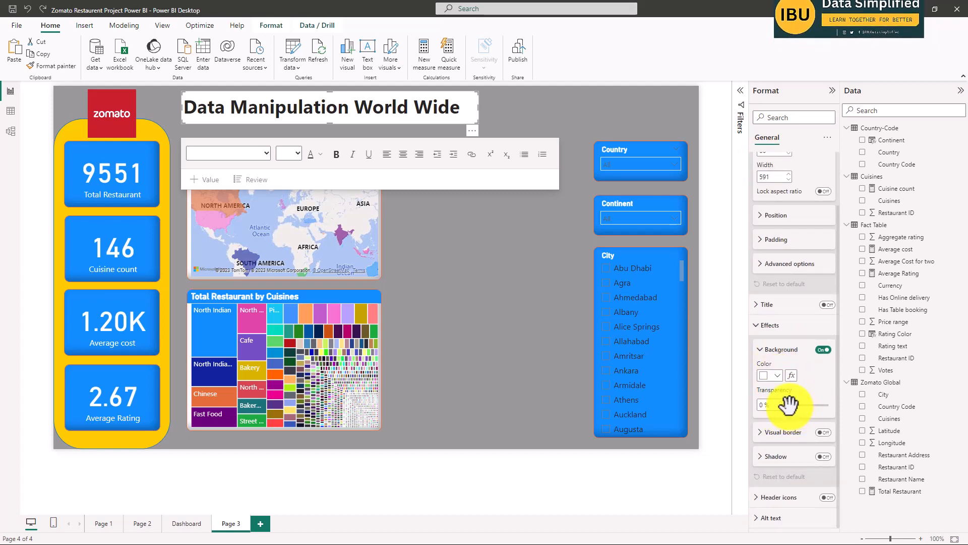
drag(789, 402, 829, 404)
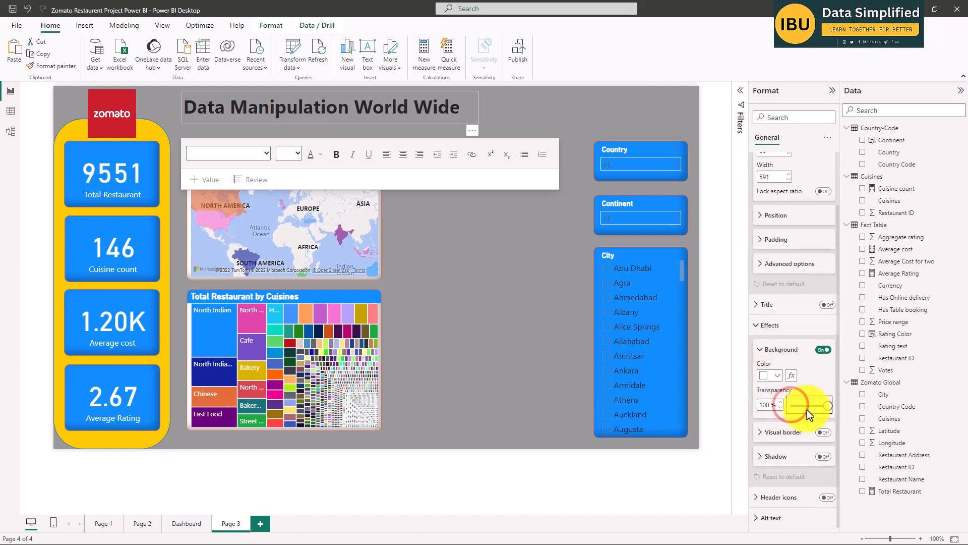
click(552, 300)
click(415, 107)
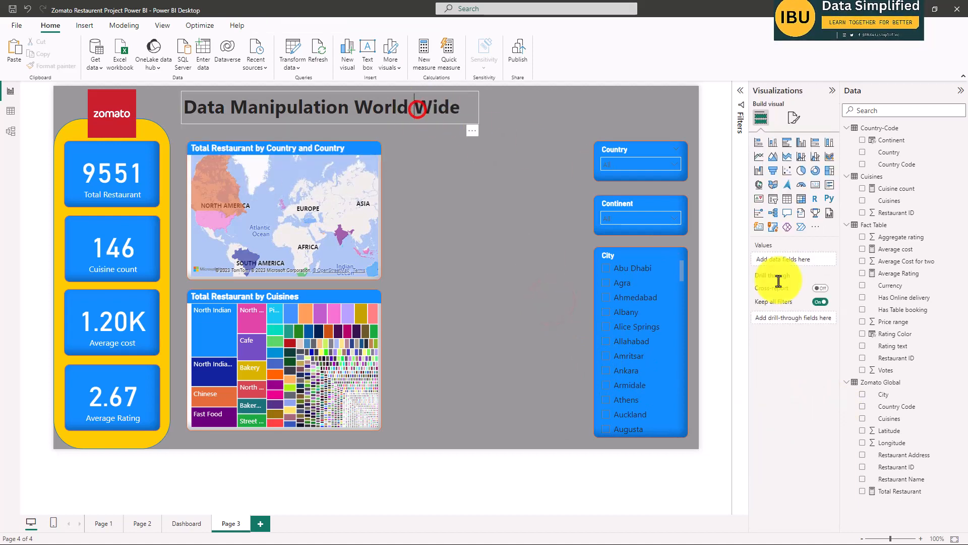
Check the title styling and the canvas background color and transparency on the Dashboard page.
click(189, 521)
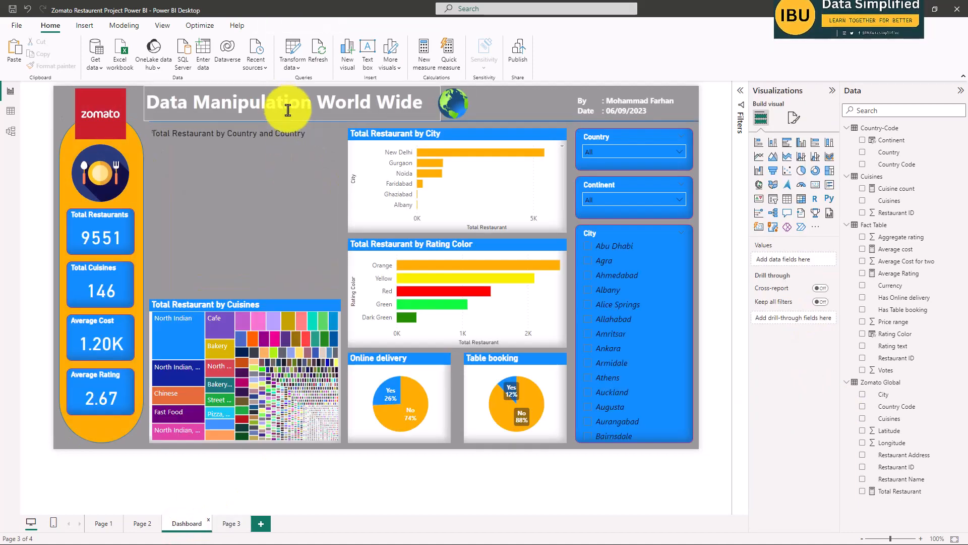
click(231, 524)
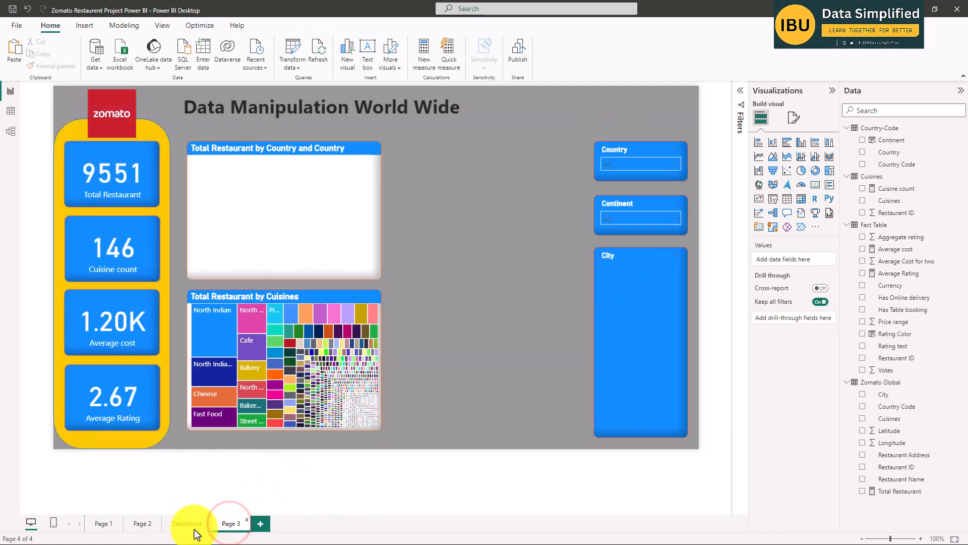
click(188, 523)
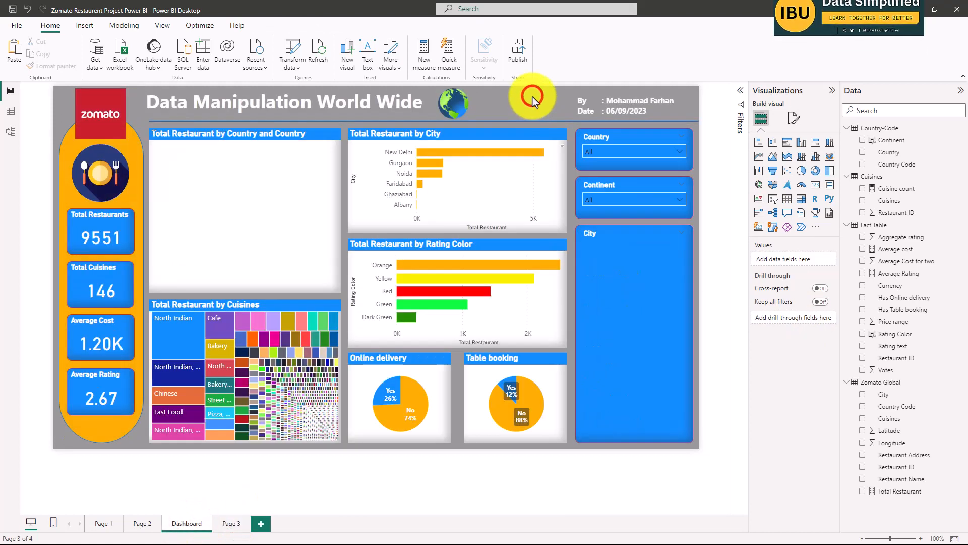
click(794, 118)
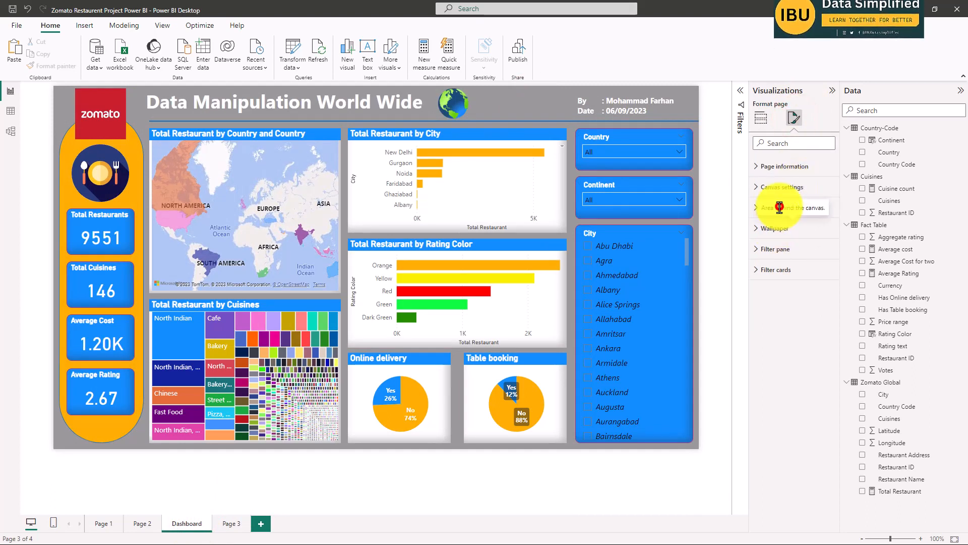
click(757, 208)
click(775, 243)
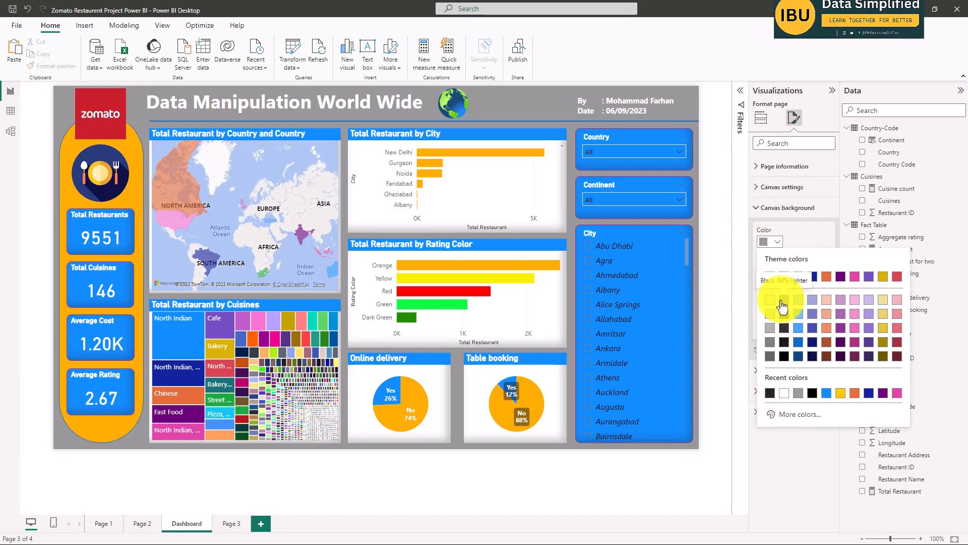
click(718, 193)
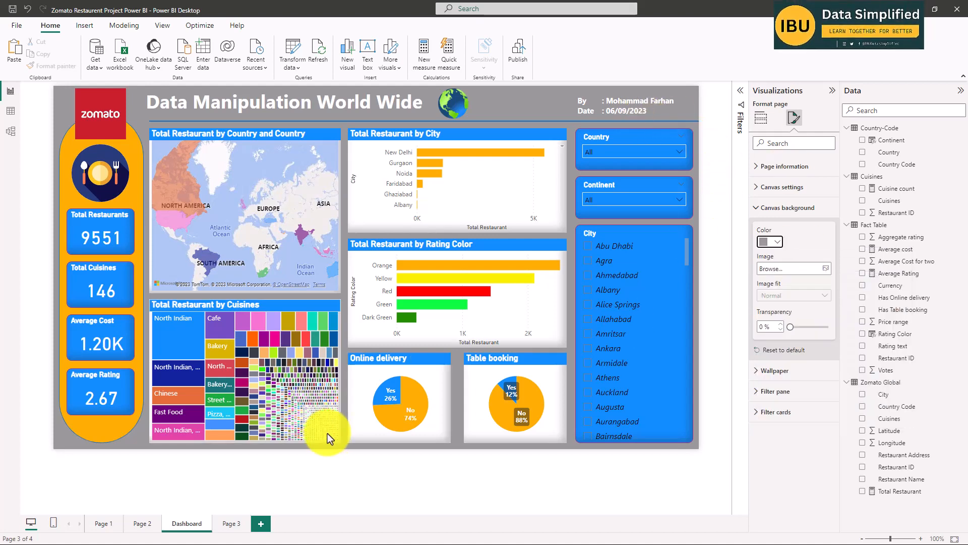
Change the font color of Page 3's "Data Manipulation World Wide" title to white.
click(229, 525)
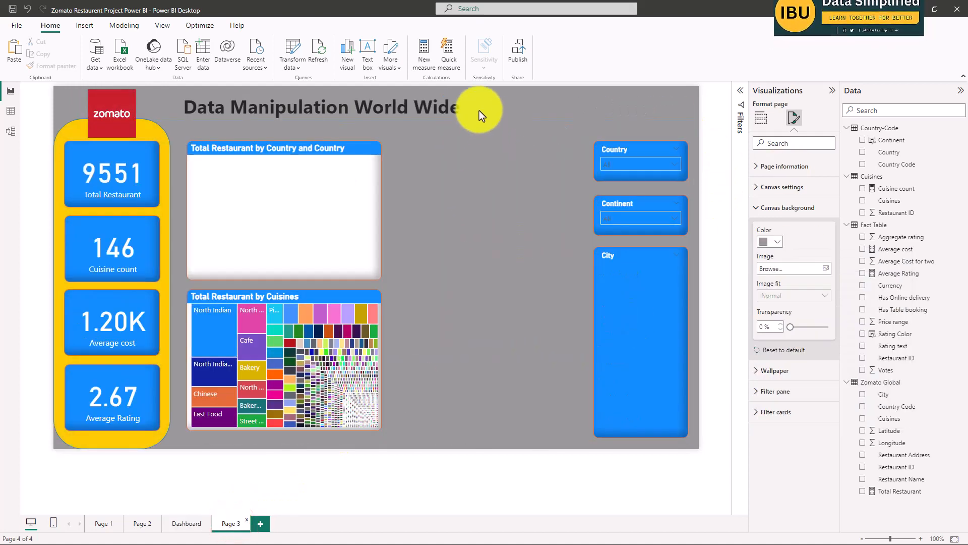
click(457, 105)
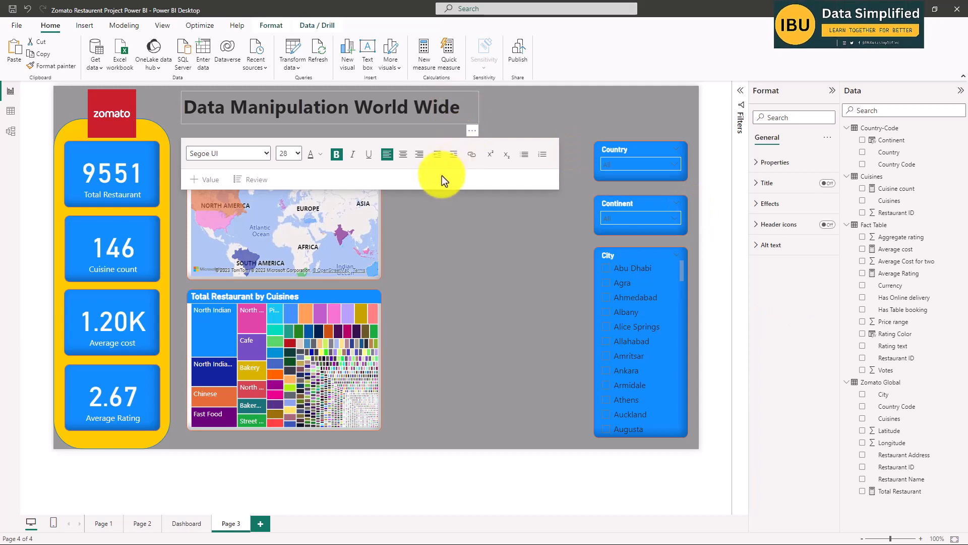
key(ctrl+a)
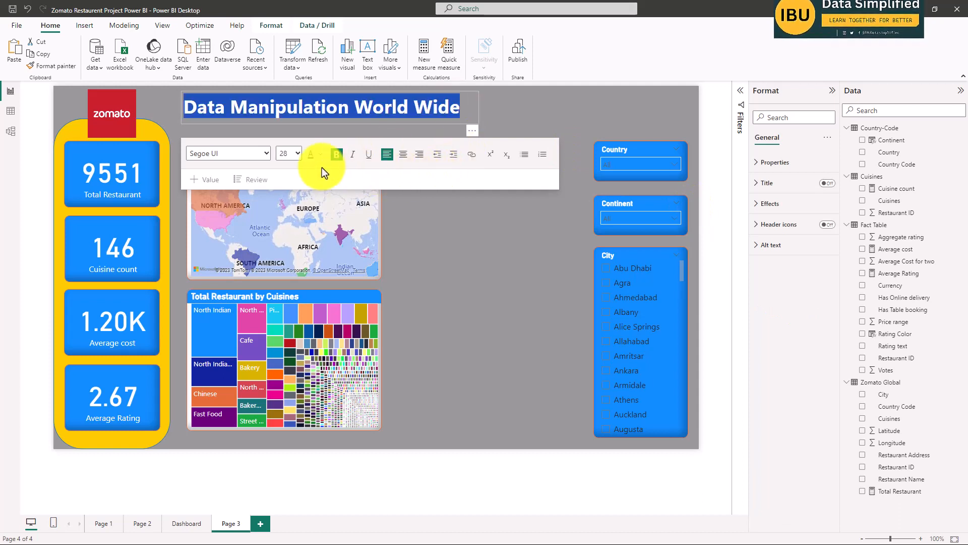
click(322, 155)
click(330, 188)
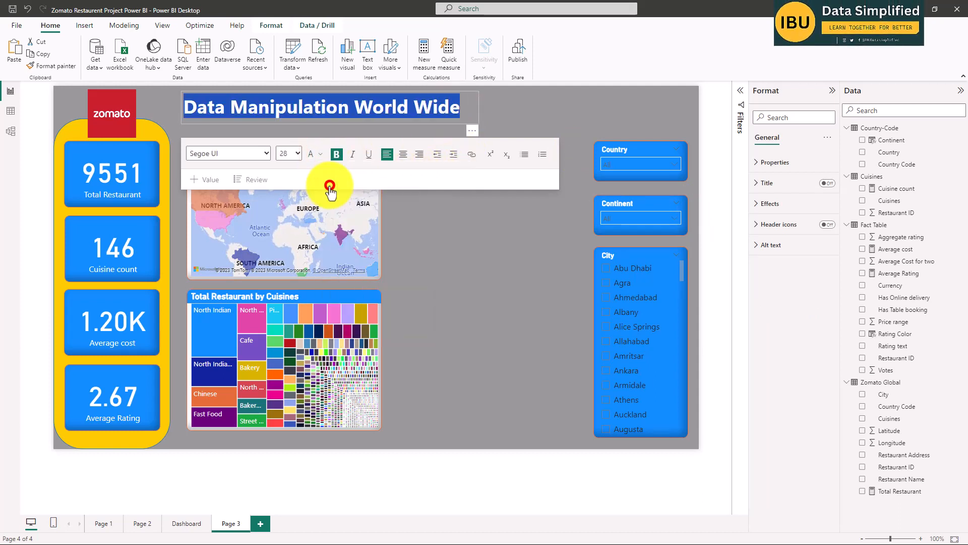
click(483, 272)
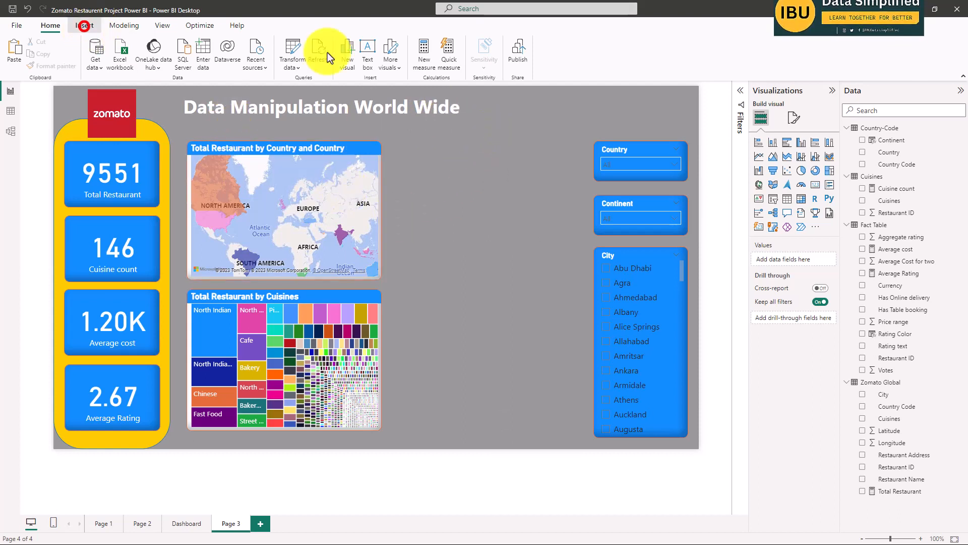
Insert a line shape on Page 3 and stretch it horizontally beneath the title, from the title's left edge to the page's right edge.
click(85, 25)
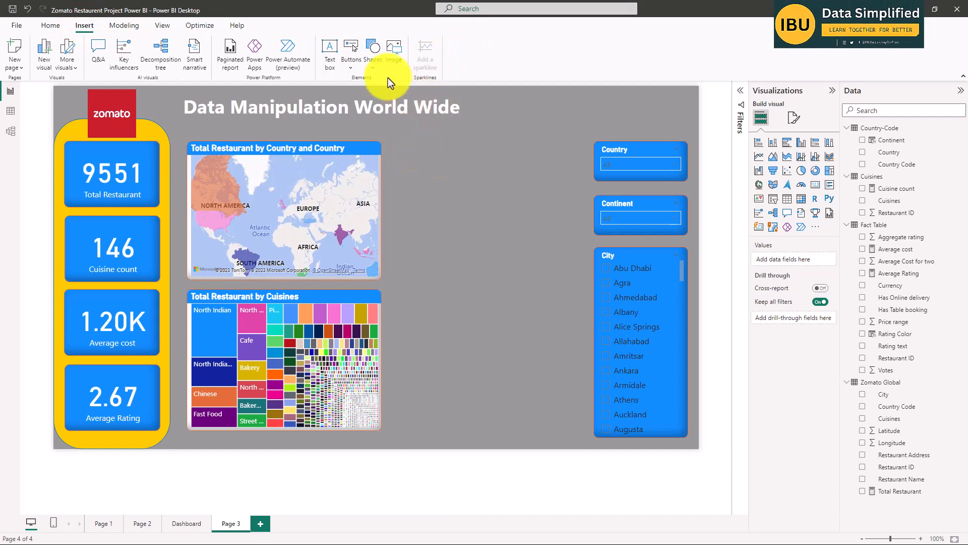
click(376, 63)
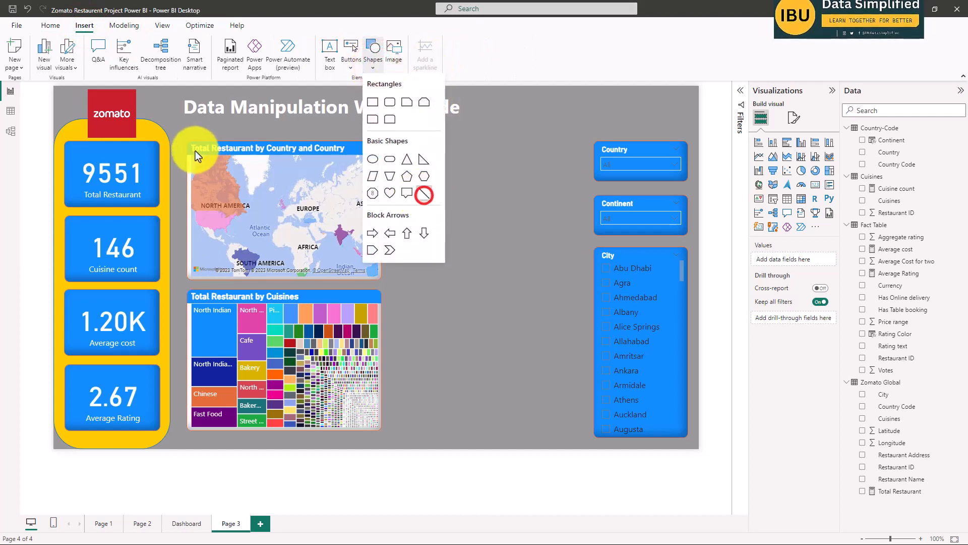
click(424, 194)
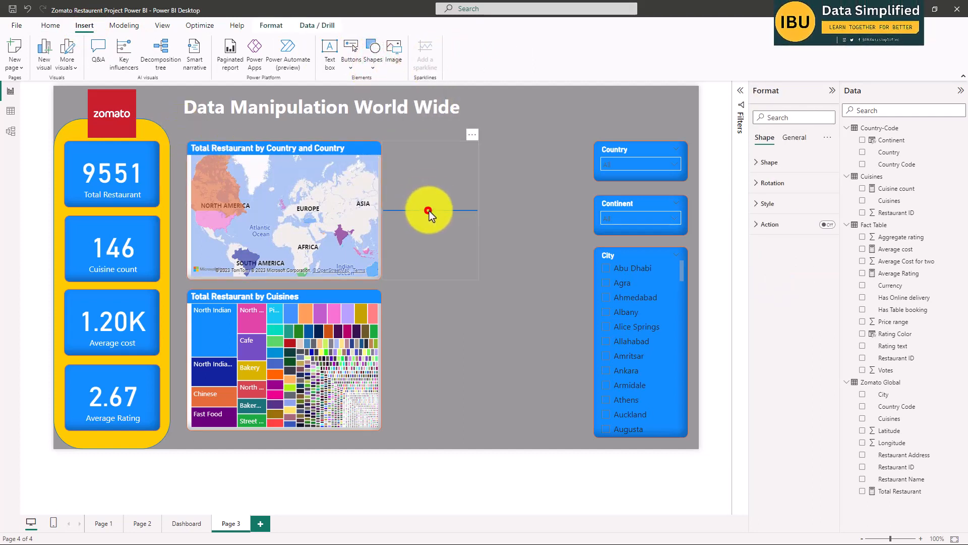
drag(429, 211, 231, 173)
drag(234, 108, 218, 130)
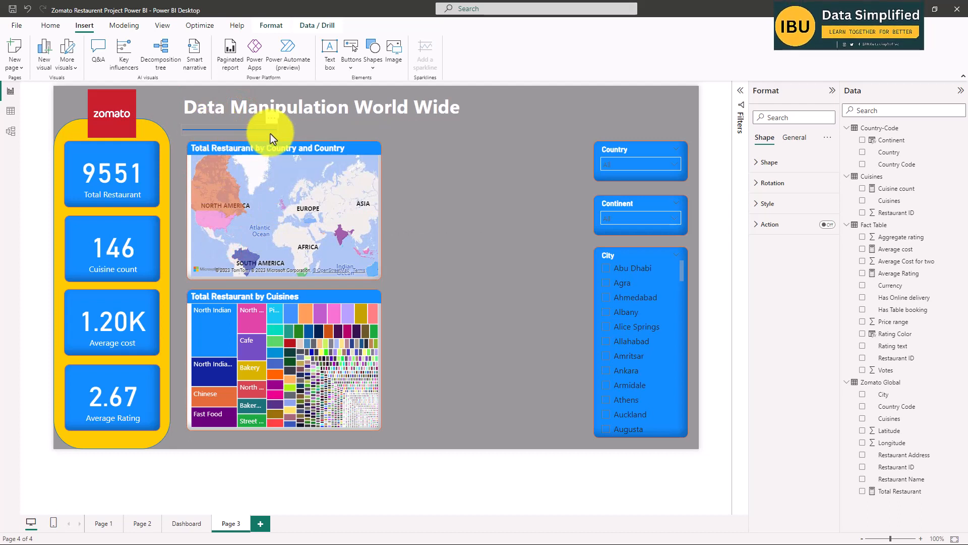
drag(280, 132, 697, 129)
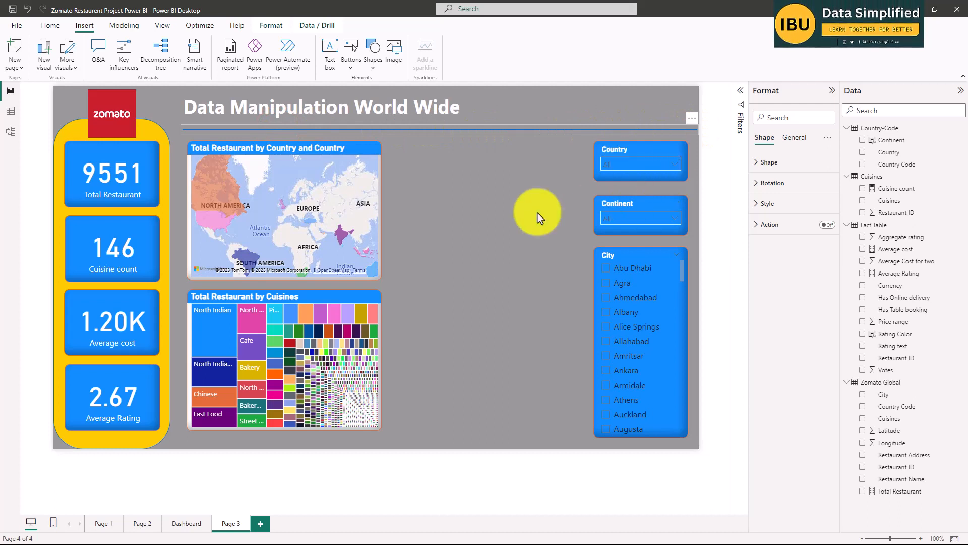
click(504, 213)
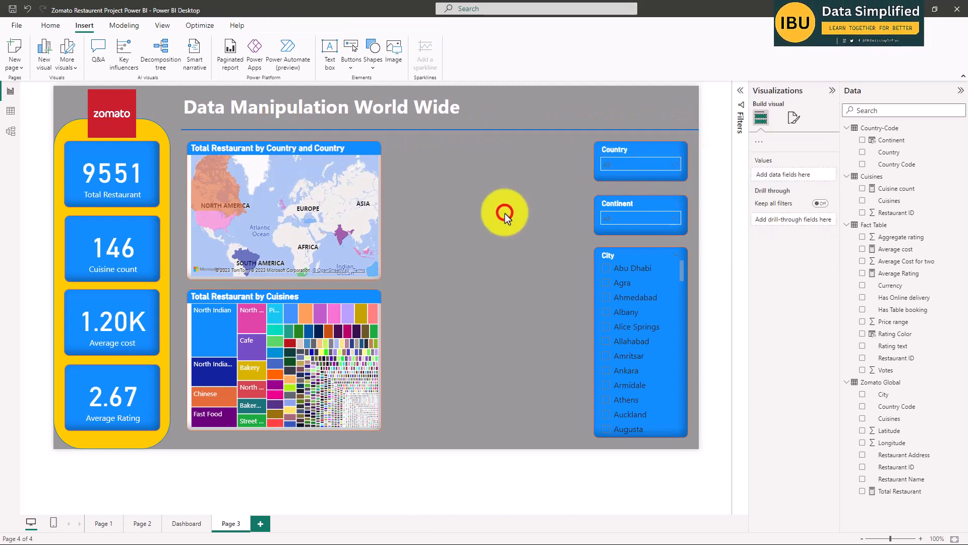
click(419, 131)
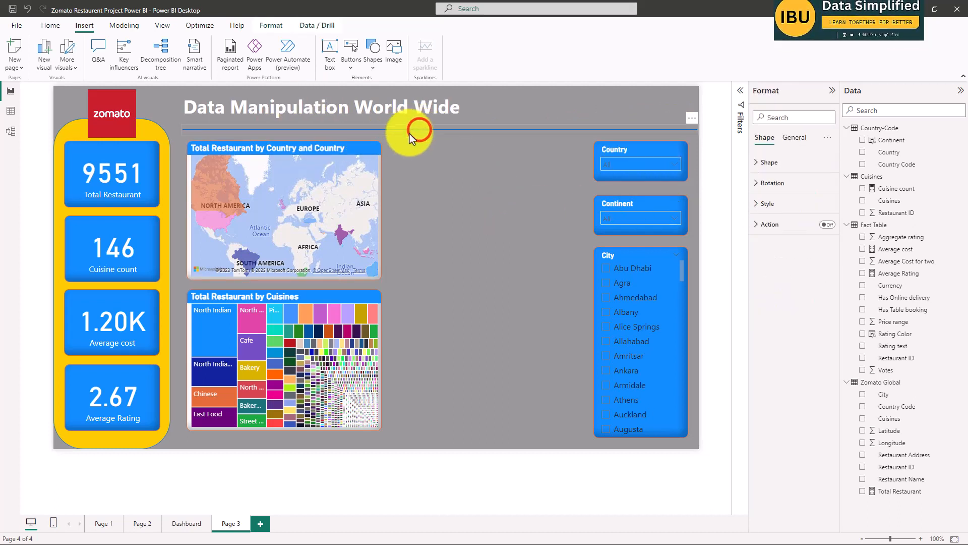
Examine the Dashboard page's images, bar charts by city and rating color, and online delivery pie chart, including their visual types and fields.
click(460, 191)
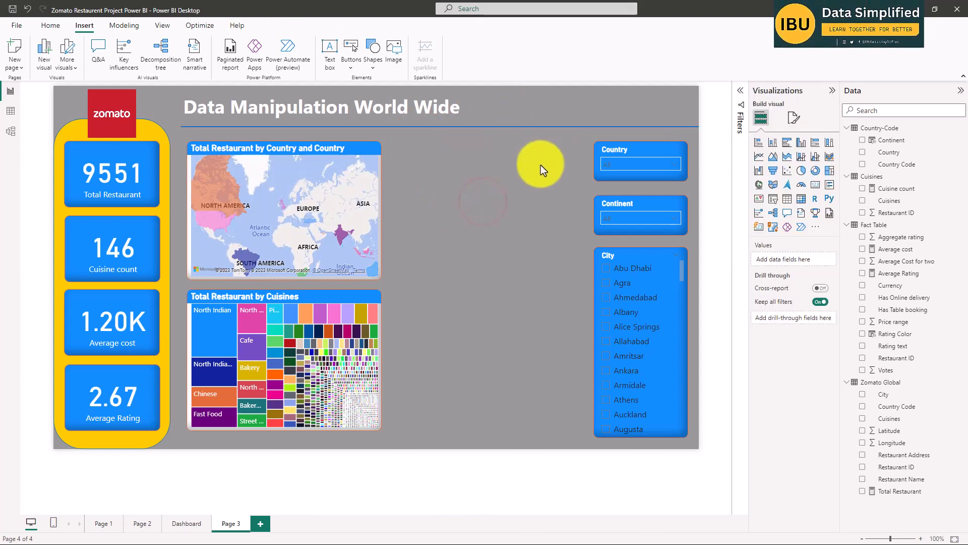
click(184, 524)
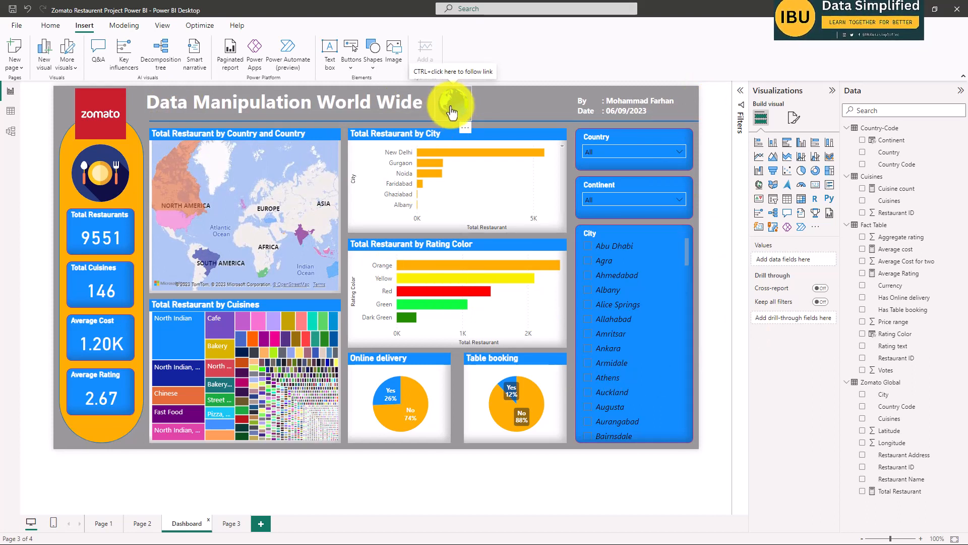
click(106, 179)
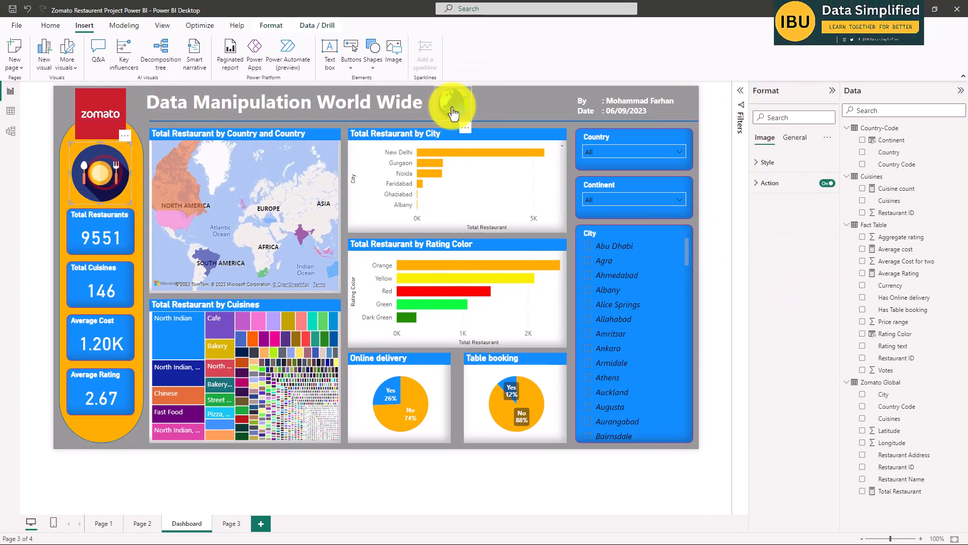
click(229, 523)
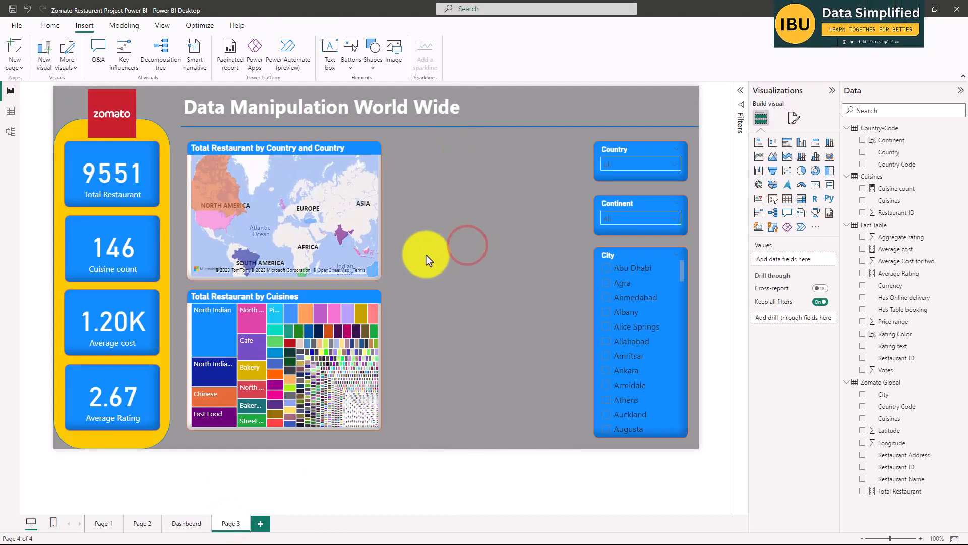
click(466, 181)
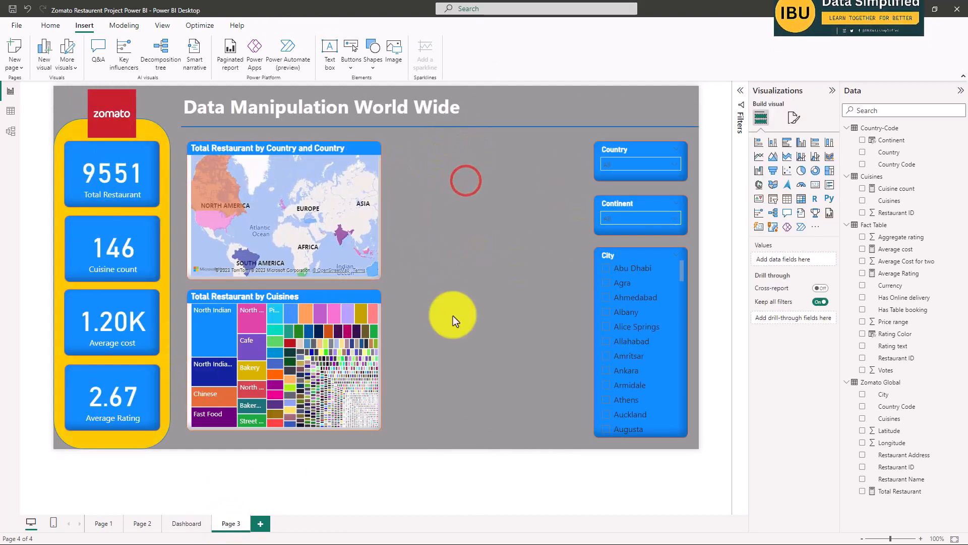
click(179, 523)
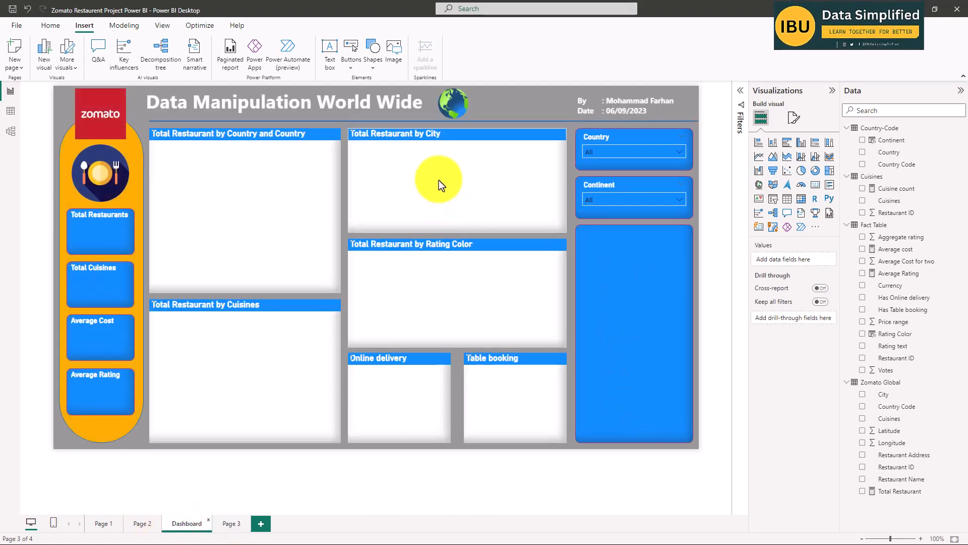
click(437, 179)
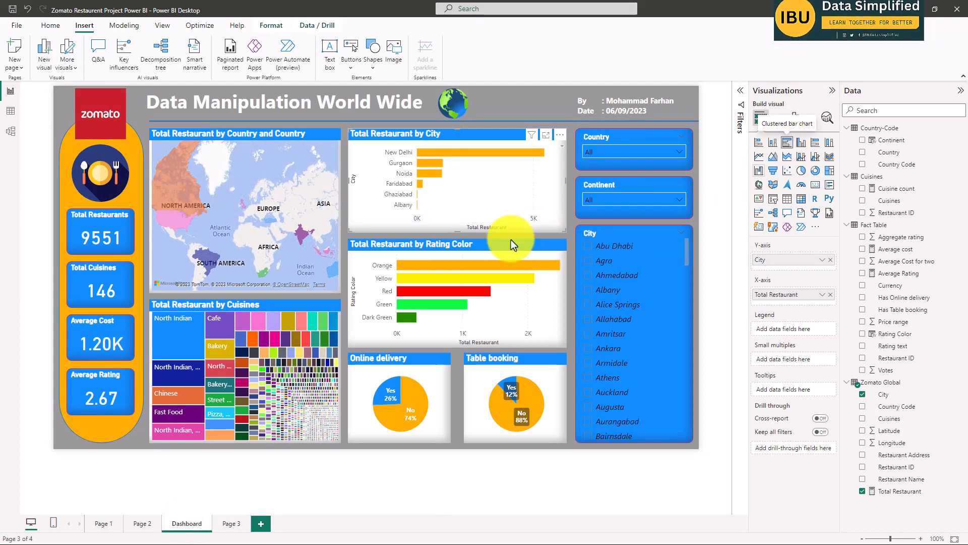
click(494, 313)
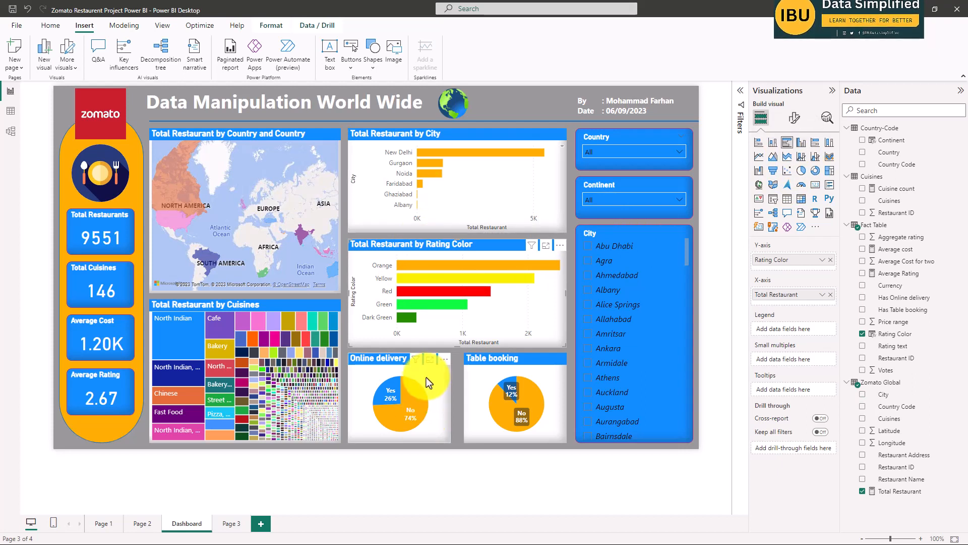
click(436, 393)
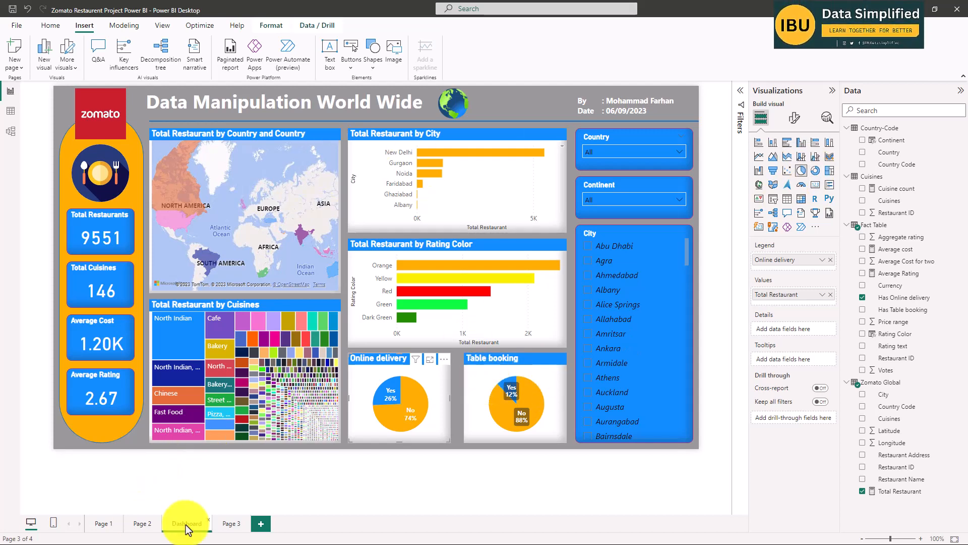
Insert a clustered bar chart on Page 3 and fit it between the country map and the slicers, level with the map's top.
click(228, 523)
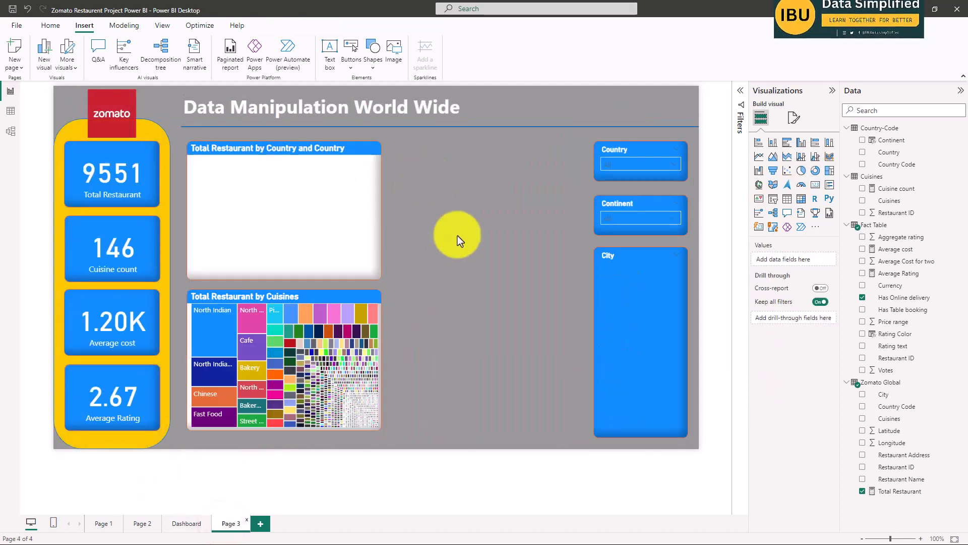
click(475, 202)
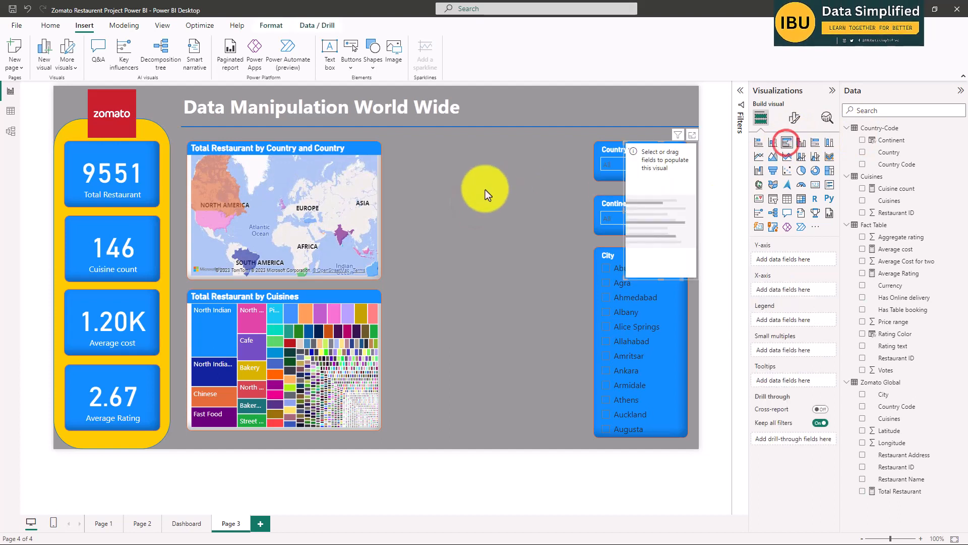
drag(633, 163, 407, 164)
drag(473, 208, 583, 230)
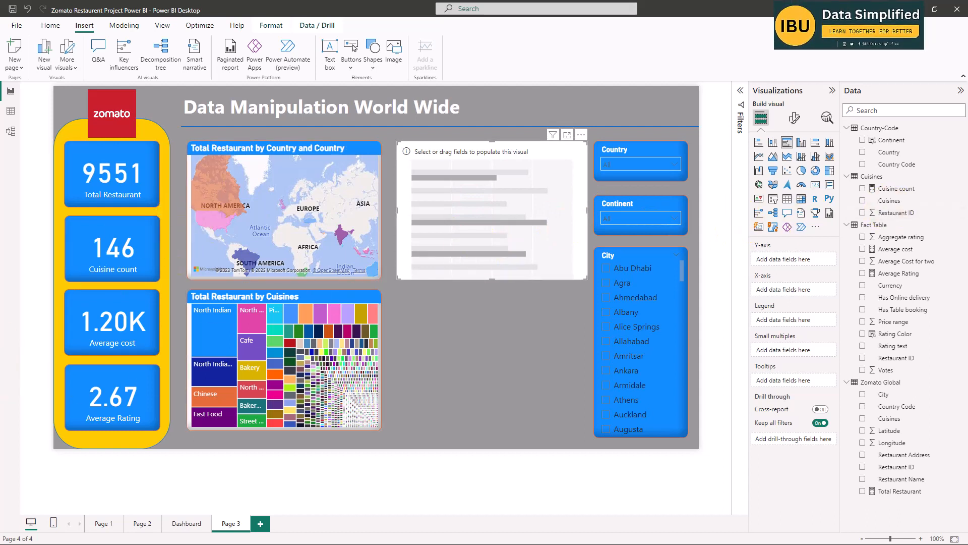
Fill the empty clustered bar chart with City on the Y-axis and Total Restaurant on the X-axis.
click(569, 155)
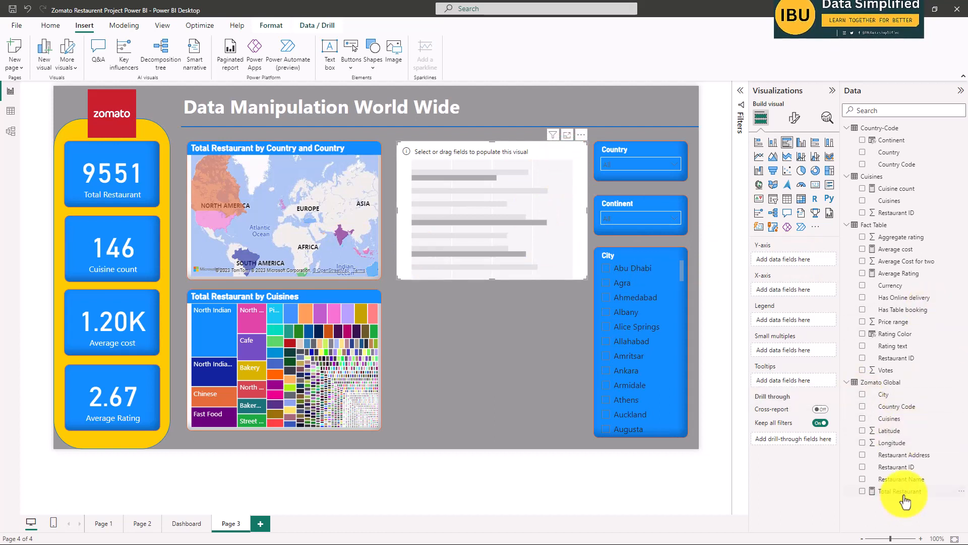
click(863, 395)
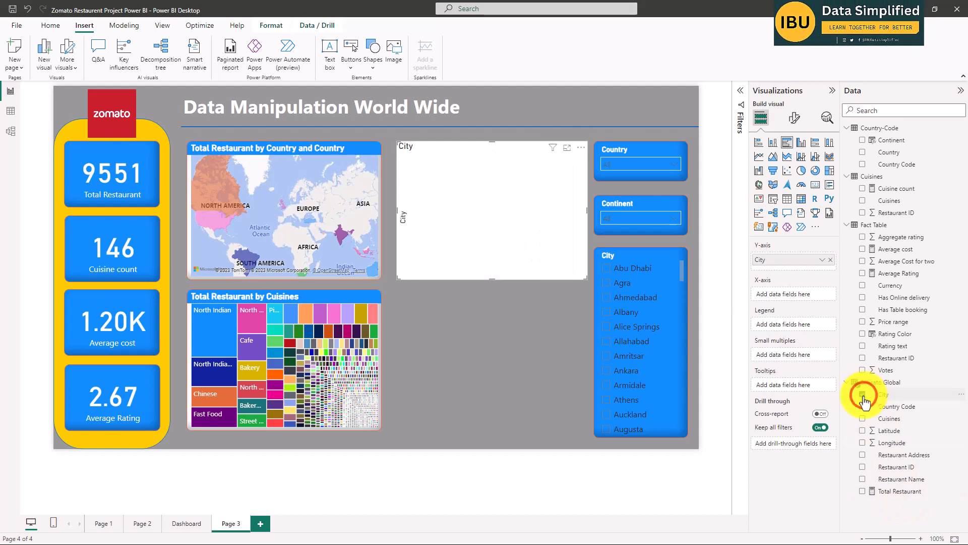
click(867, 493)
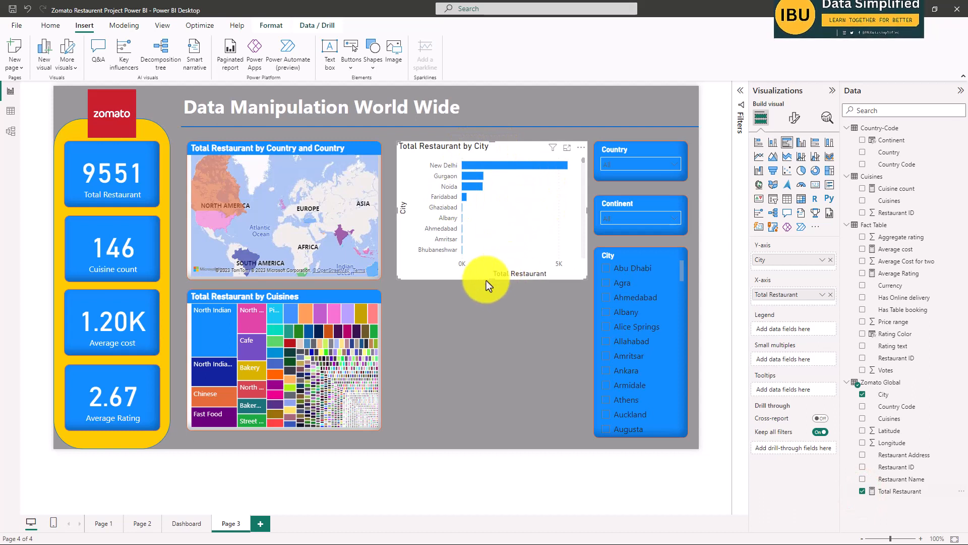
Shorten the Total Restaurant by City chart by raising its lower edge, leaving space for more visuals underneath.
click(456, 369)
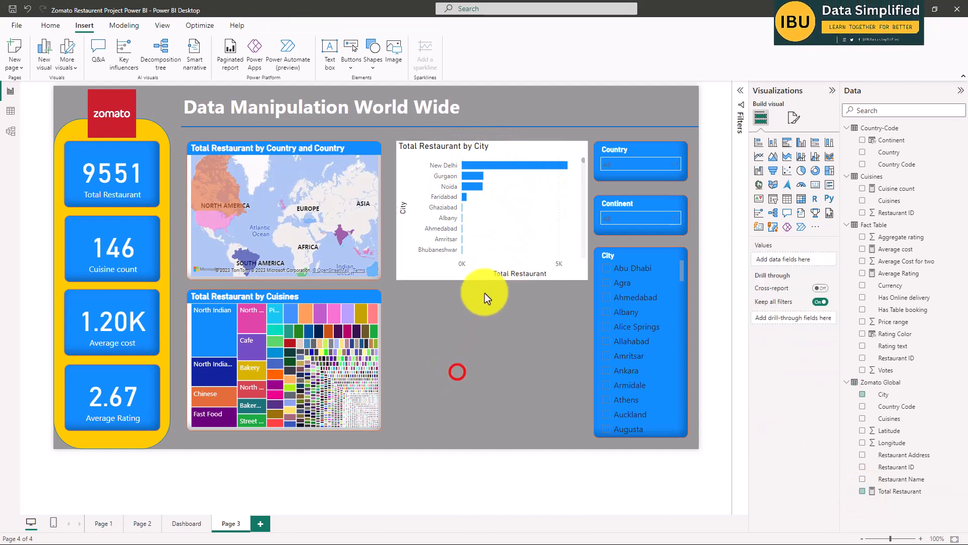
click(491, 266)
drag(493, 277, 491, 241)
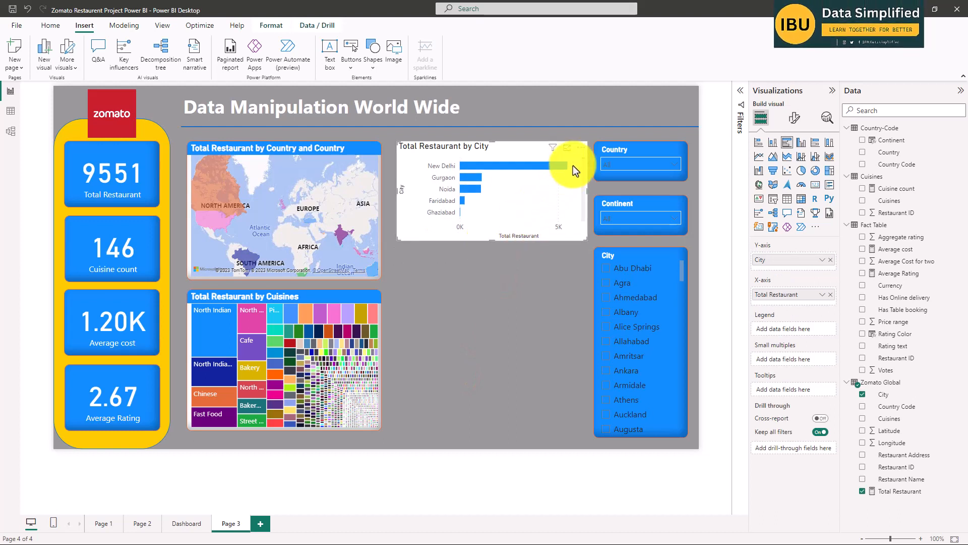
Check the sort axis options of the Total Restaurant by City chart, keeping its existing sort order.
click(580, 149)
mouse_move(619, 207)
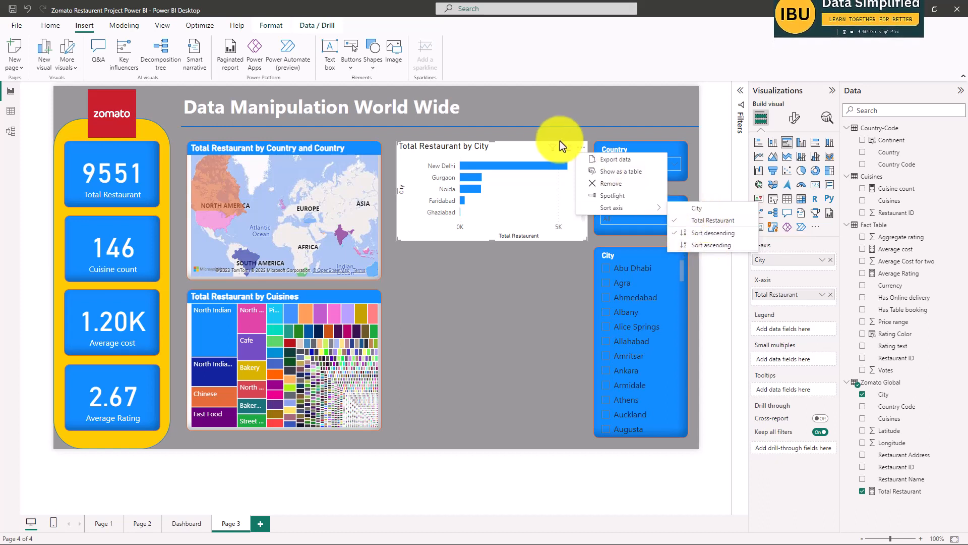
click(517, 147)
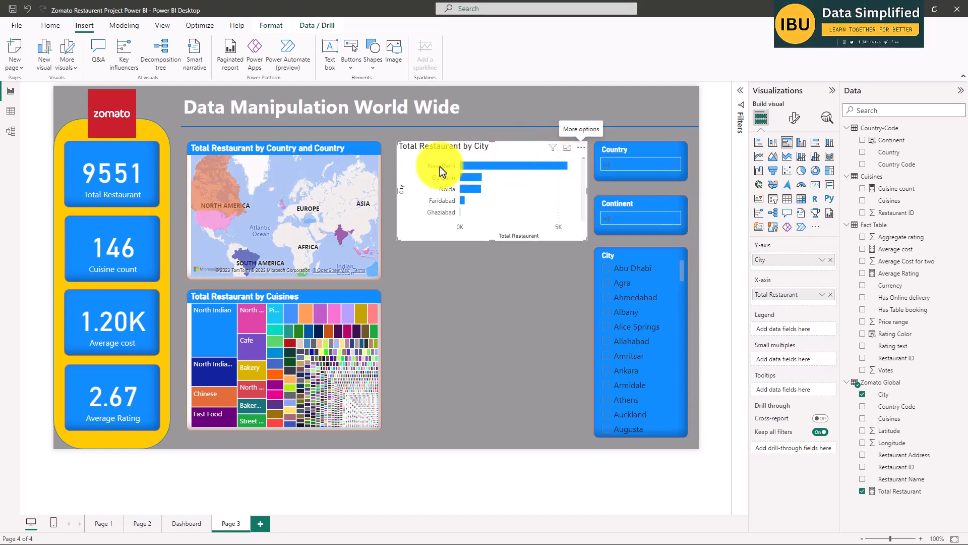
mouse_move(474, 165)
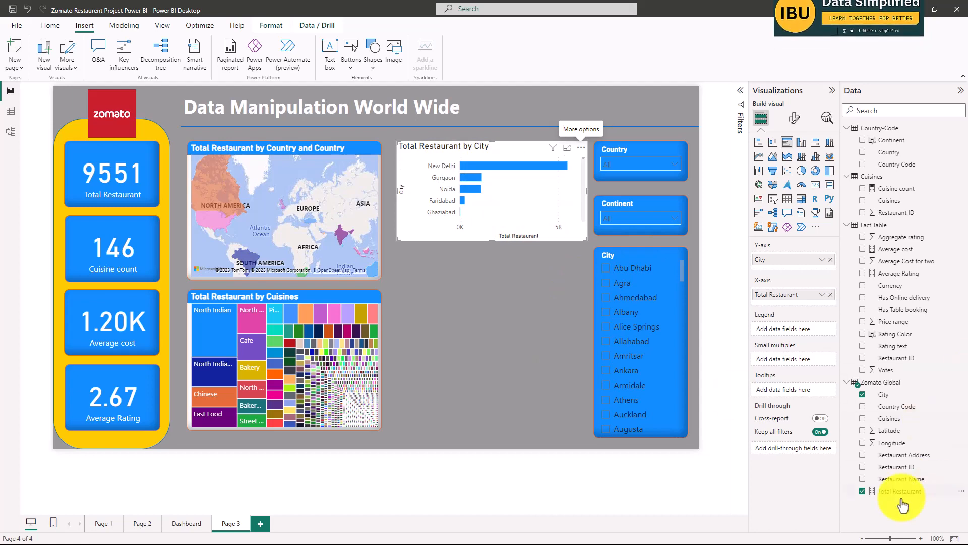
click(476, 295)
click(494, 144)
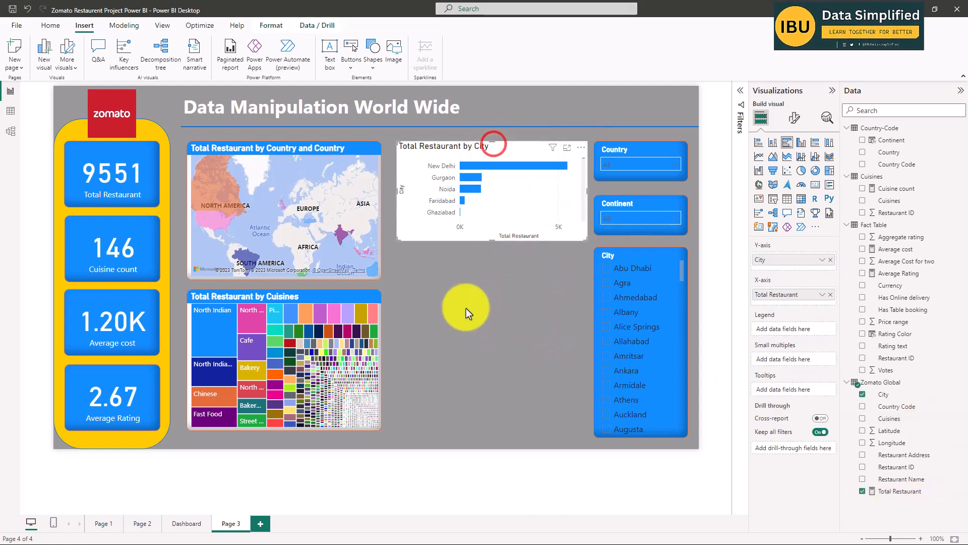
click(465, 306)
Copy the country map's formatting onto the Total Restaurant by City chart with the Format painter.
click(361, 149)
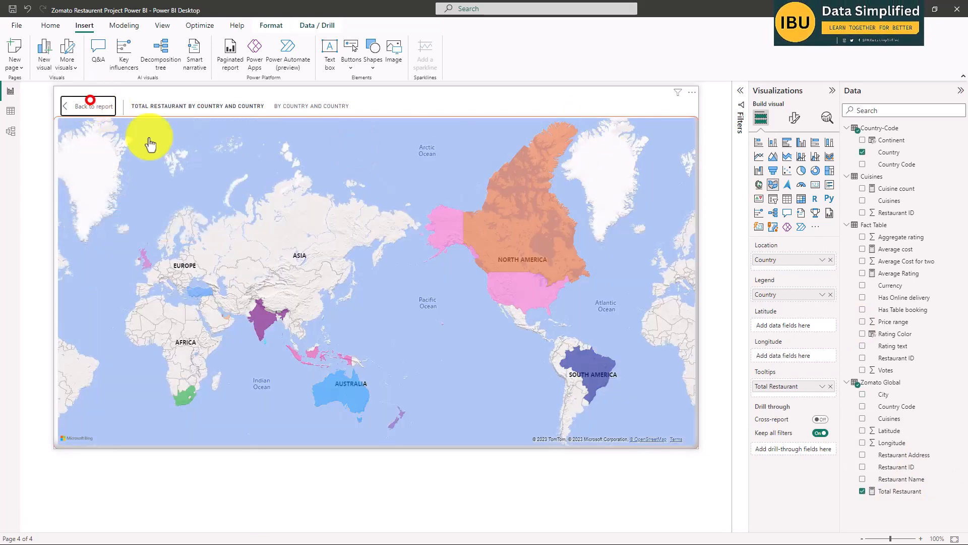
click(90, 106)
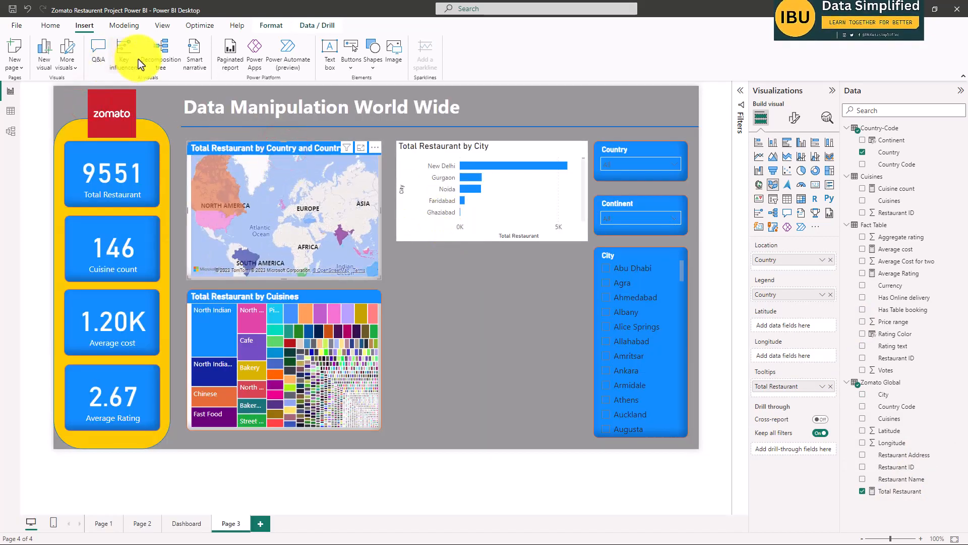
click(51, 26)
click(50, 67)
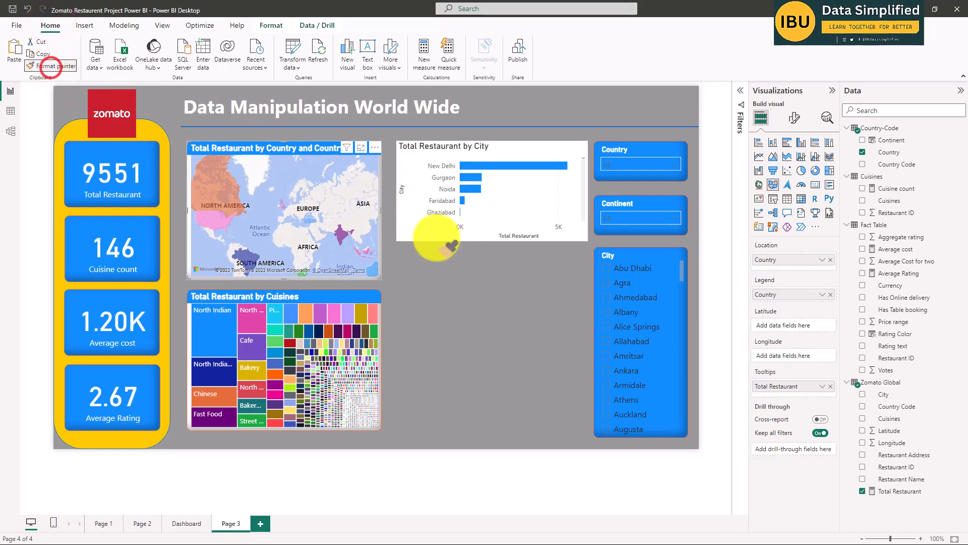
click(484, 147)
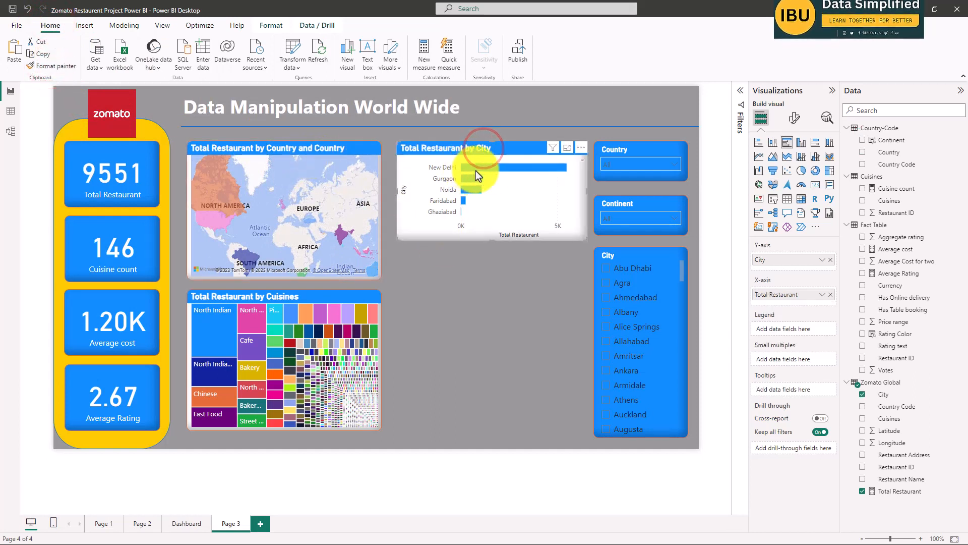
click(485, 322)
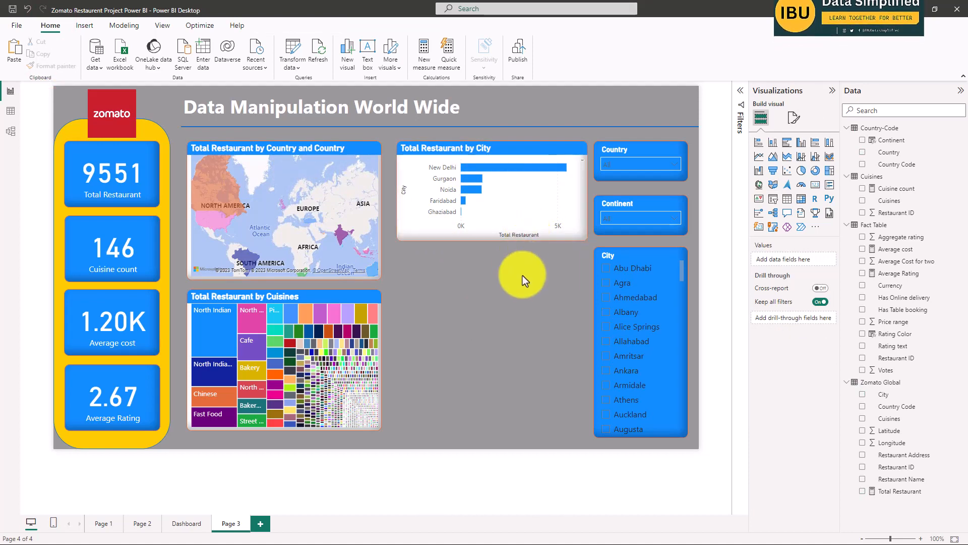
Compare with the Dashboard page's city chart and set the default bar color of Page 3's Total Restaurant by City chart to yellow.
click(512, 145)
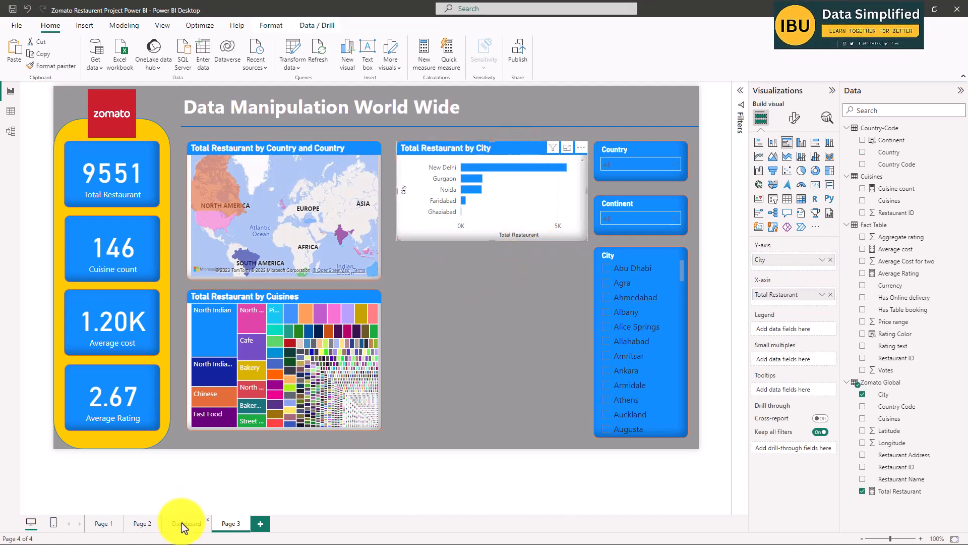
click(182, 524)
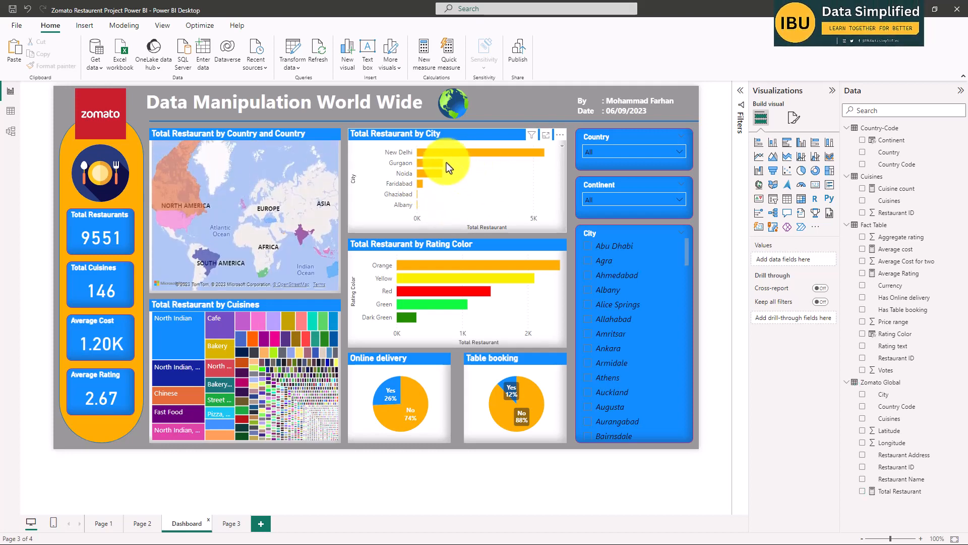
click(231, 523)
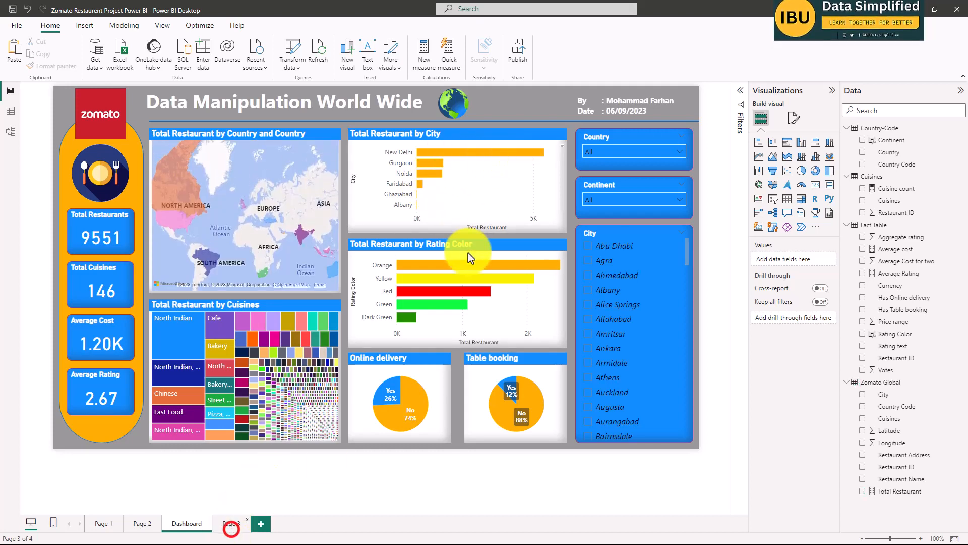
click(514, 149)
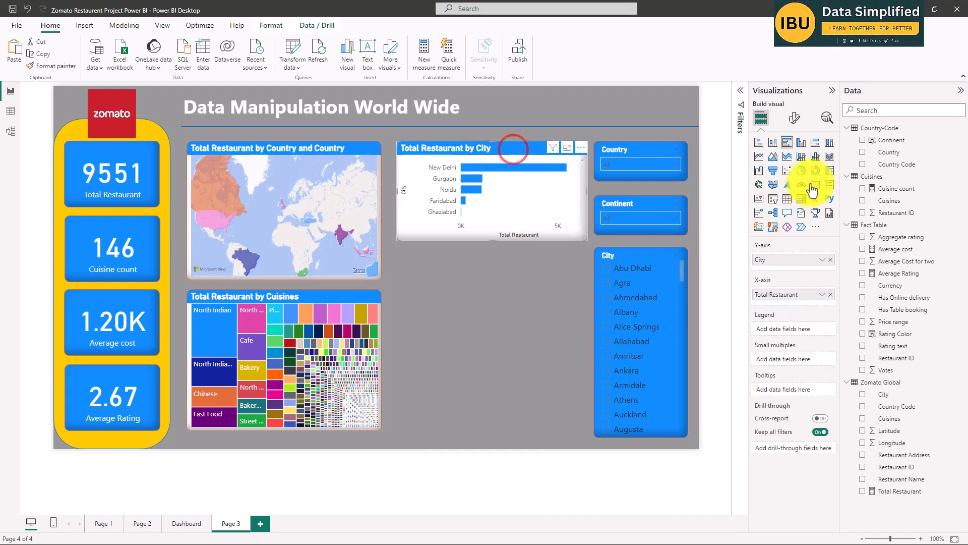
click(794, 118)
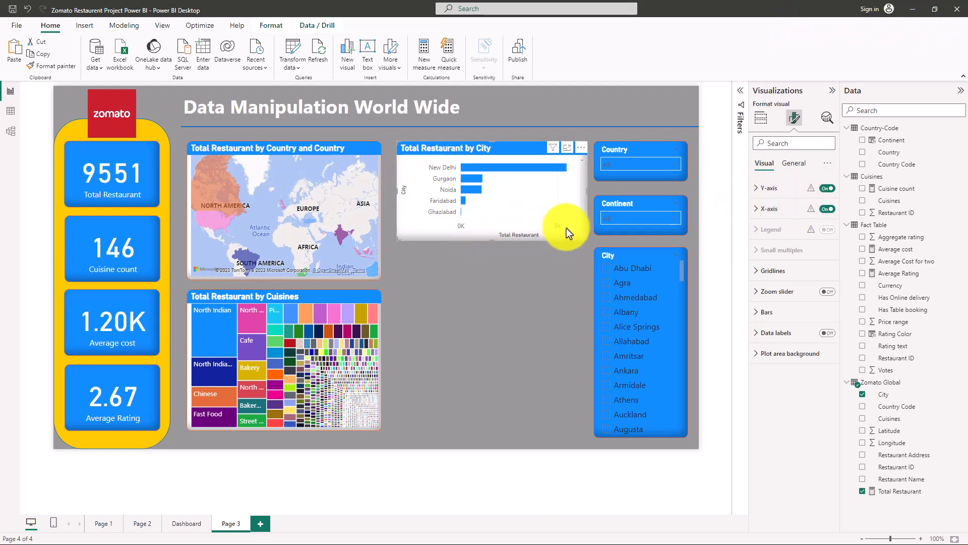
click(782, 281)
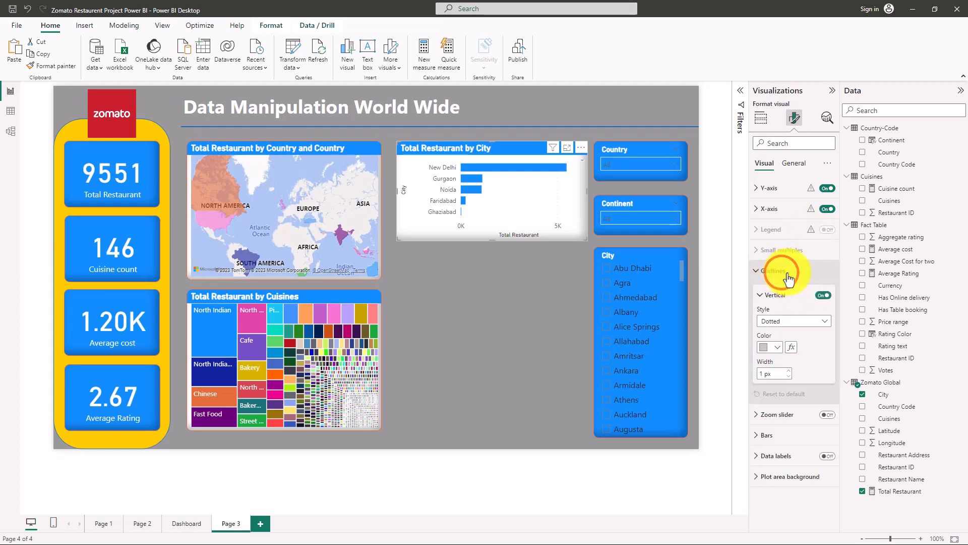
click(784, 273)
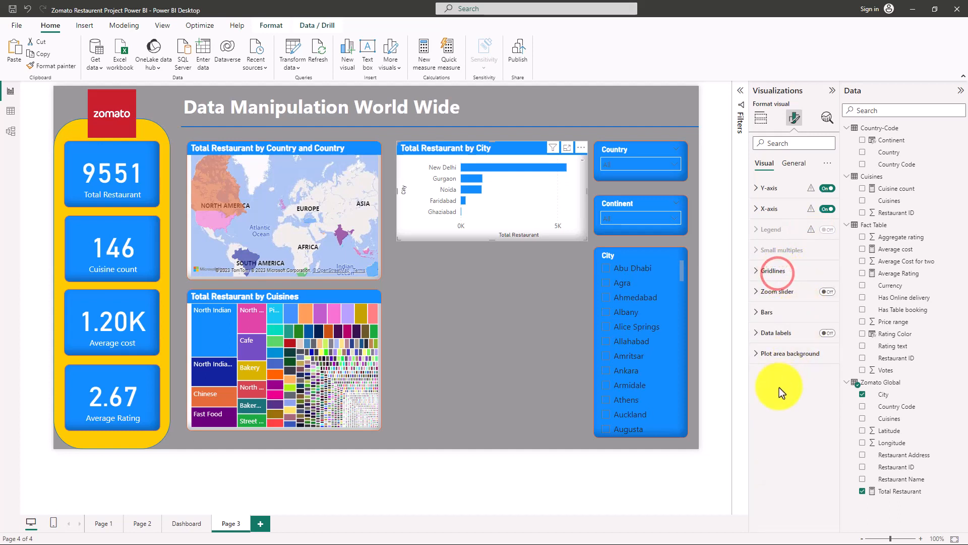
click(767, 312)
click(777, 362)
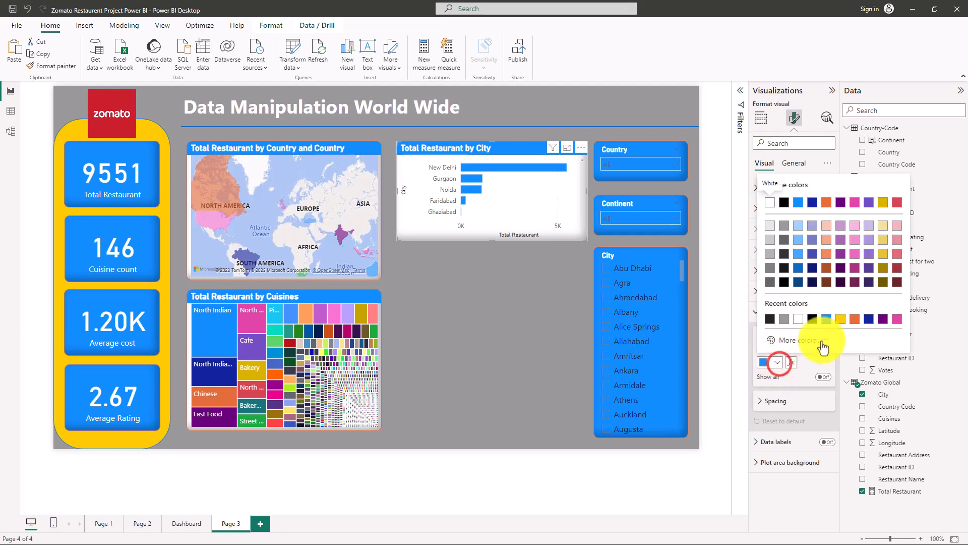
click(847, 318)
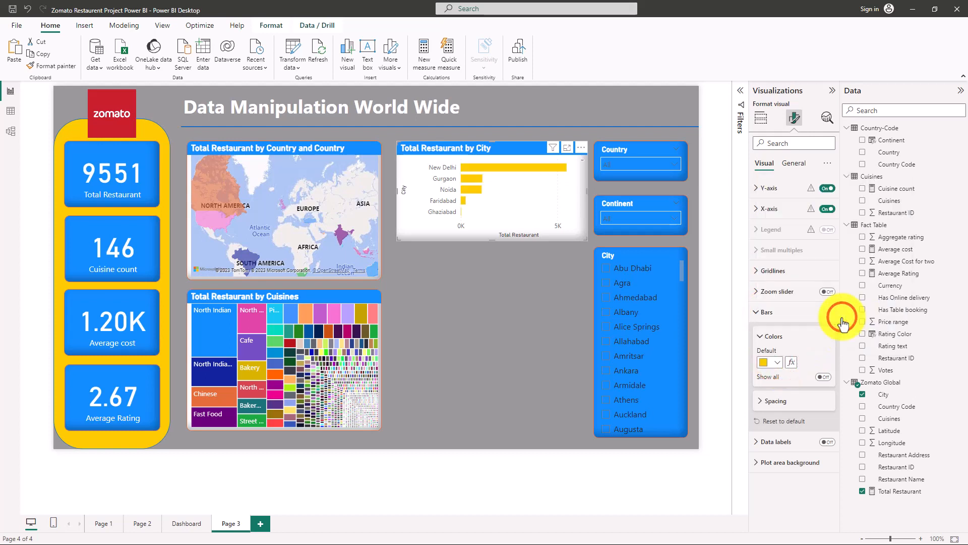
Shift the country map and the cuisines treemap slightly left, extend the map's lower edge downward, and lower the treemap beneath it.
click(492, 321)
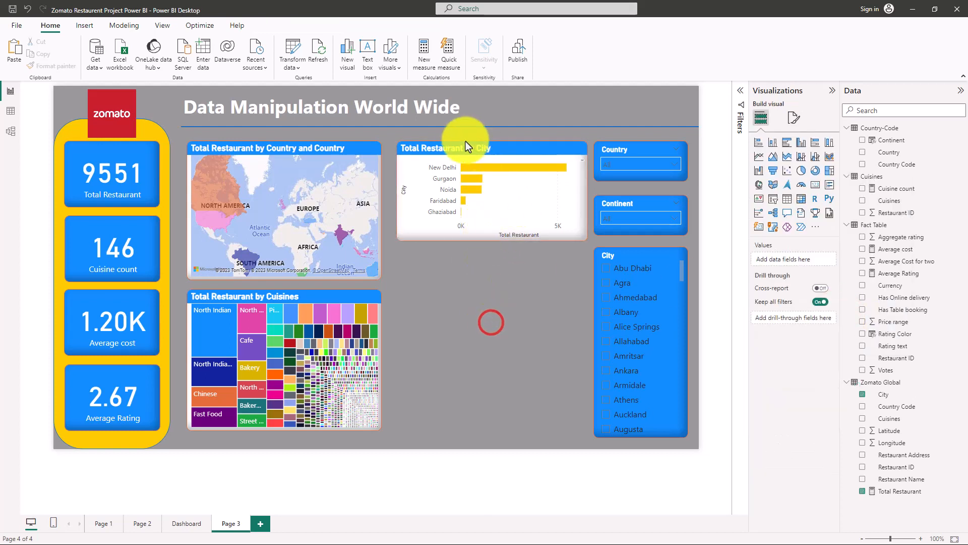
click(389, 192)
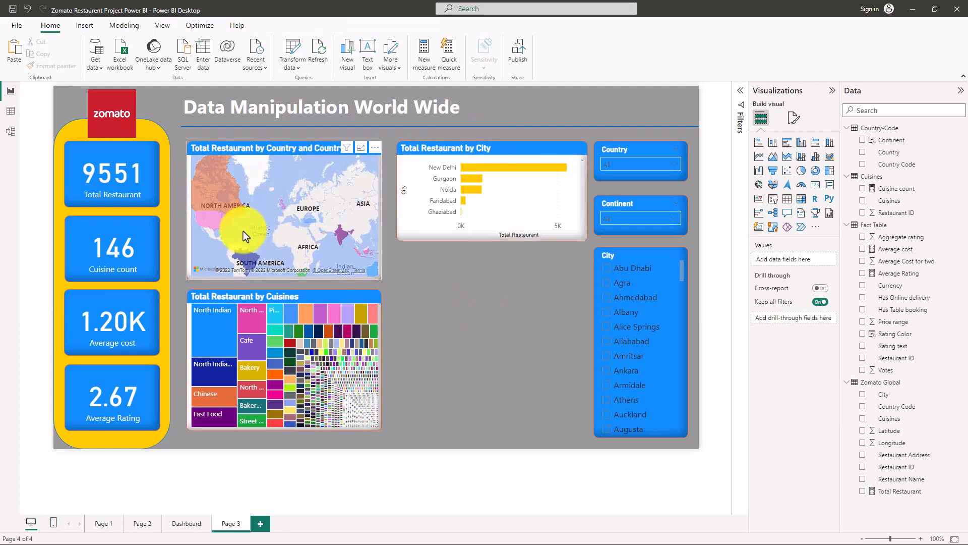
drag(301, 151, 295, 151)
drag(253, 294, 274, 291)
click(271, 278)
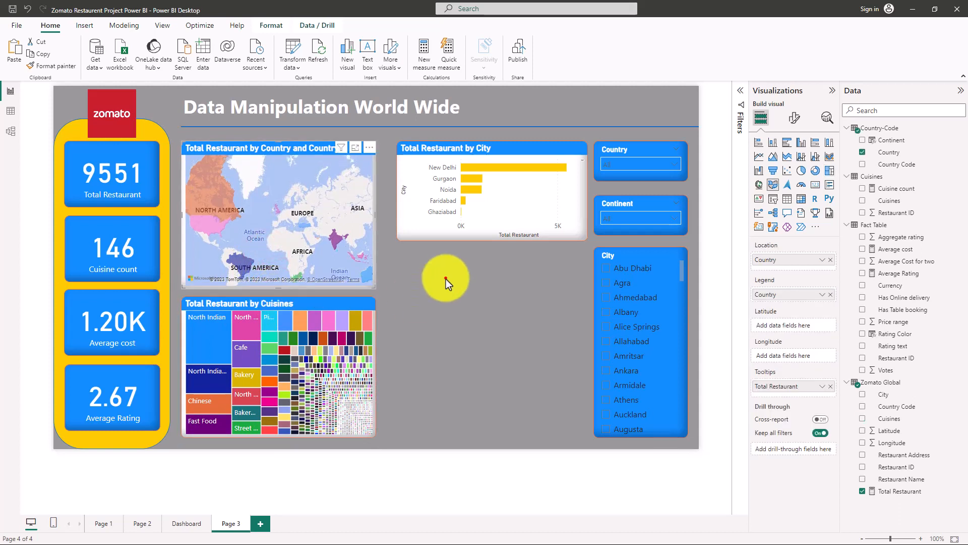
Move the Total Restaurant by City chart left beside the country map and widen it toward the Country slicer.
click(444, 275)
drag(442, 146, 431, 147)
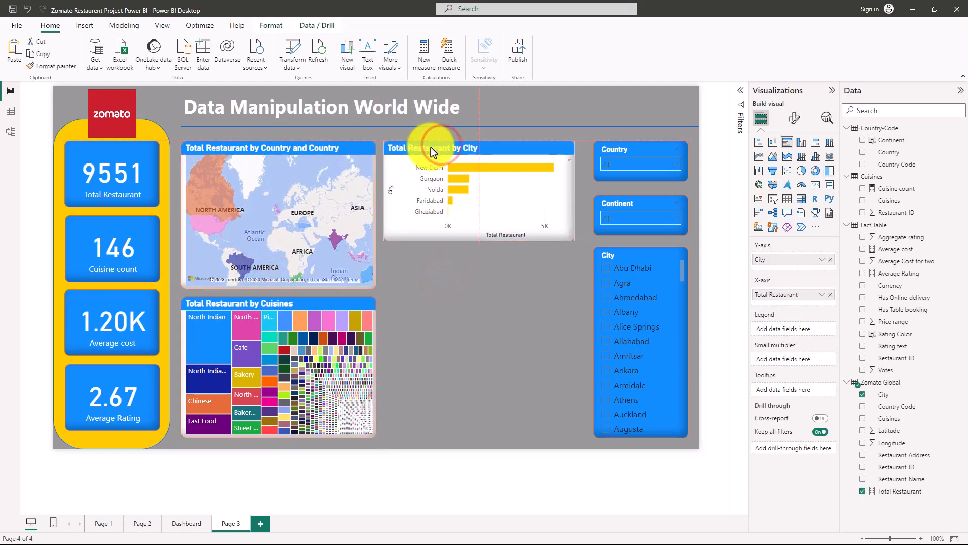
drag(575, 191, 588, 190)
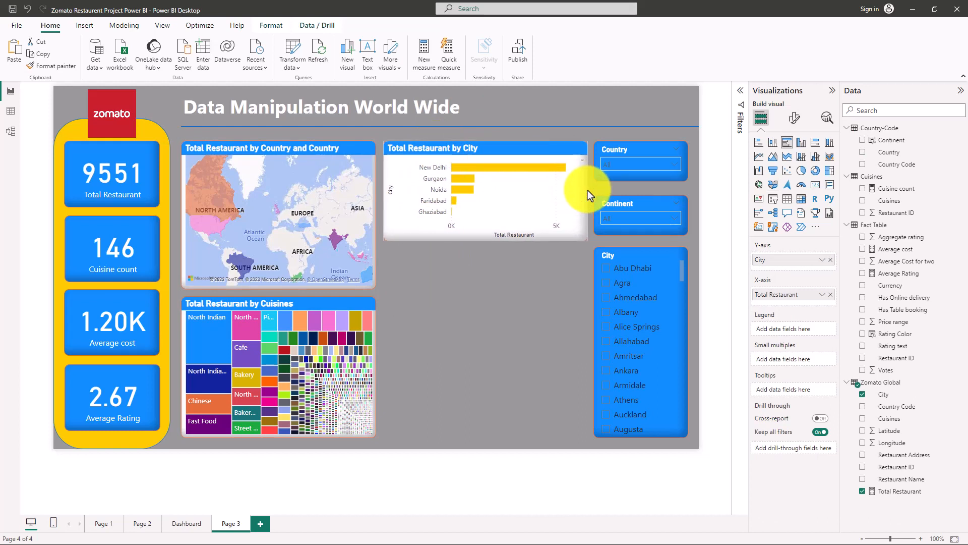
Duplicate the Total Restaurant by City chart and place the copy directly beneath the original.
click(461, 148)
click(456, 332)
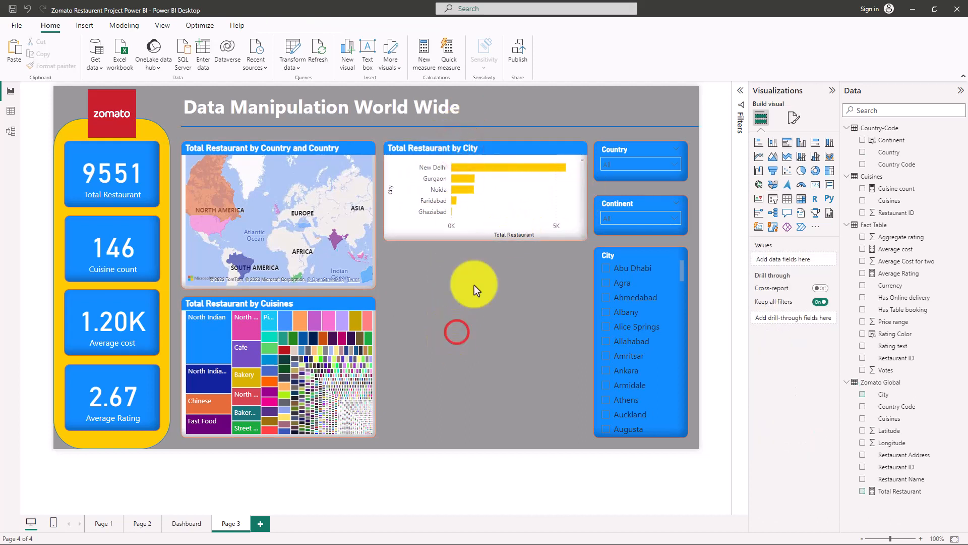
key(ctrl+v)
drag(480, 155, 477, 259)
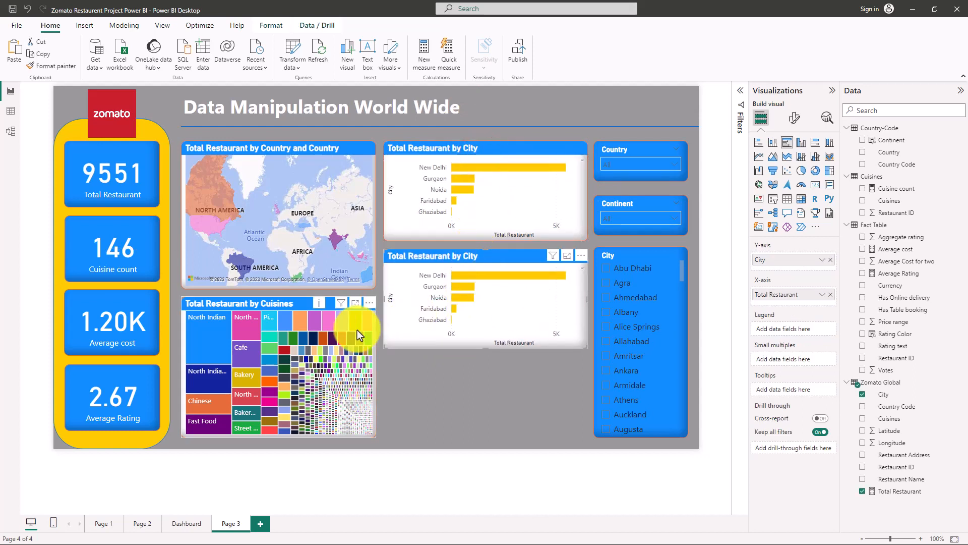
Replace City with Rating Color from the Fact Table in the lower copy of the bar chart.
click(480, 256)
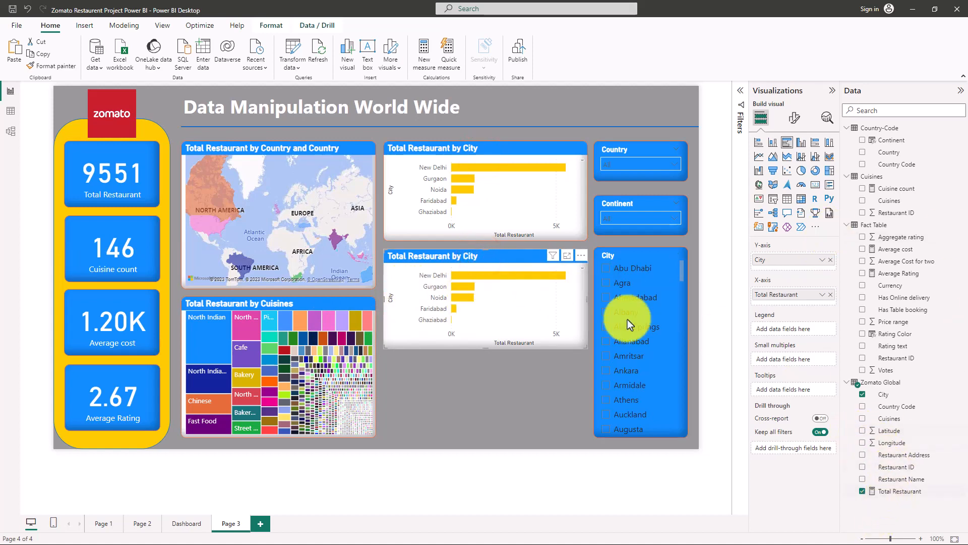
click(863, 395)
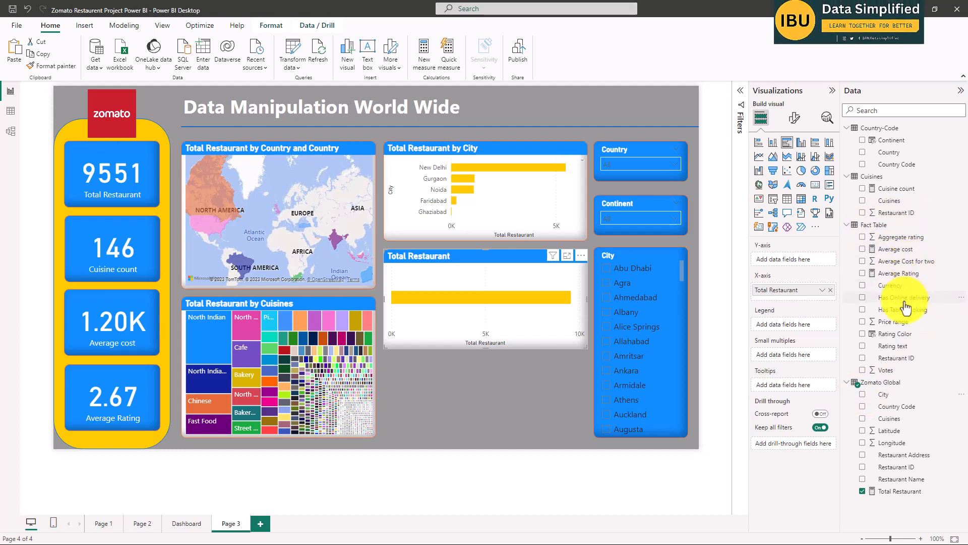
click(862, 333)
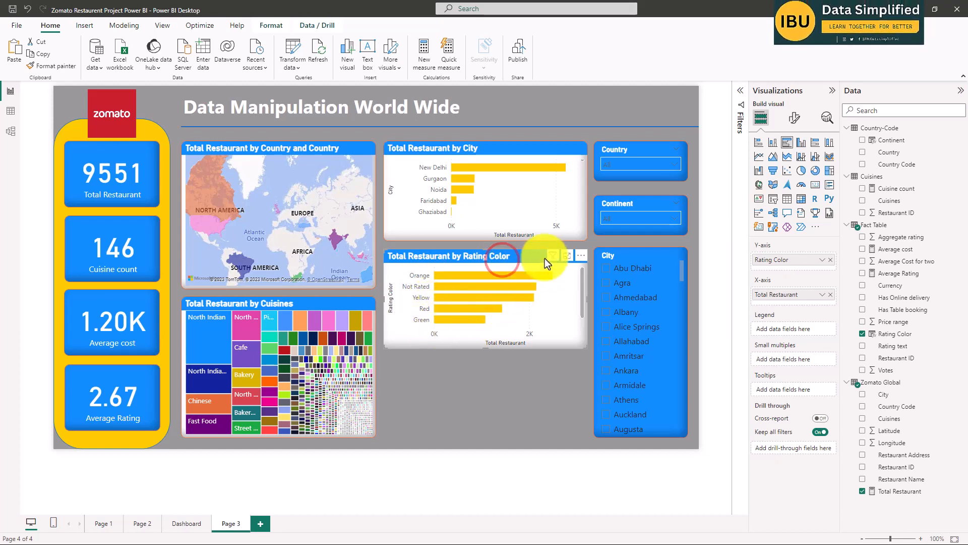
Filter the Total Restaurant by Rating Color chart to include every rating color except Not Rated.
click(740, 91)
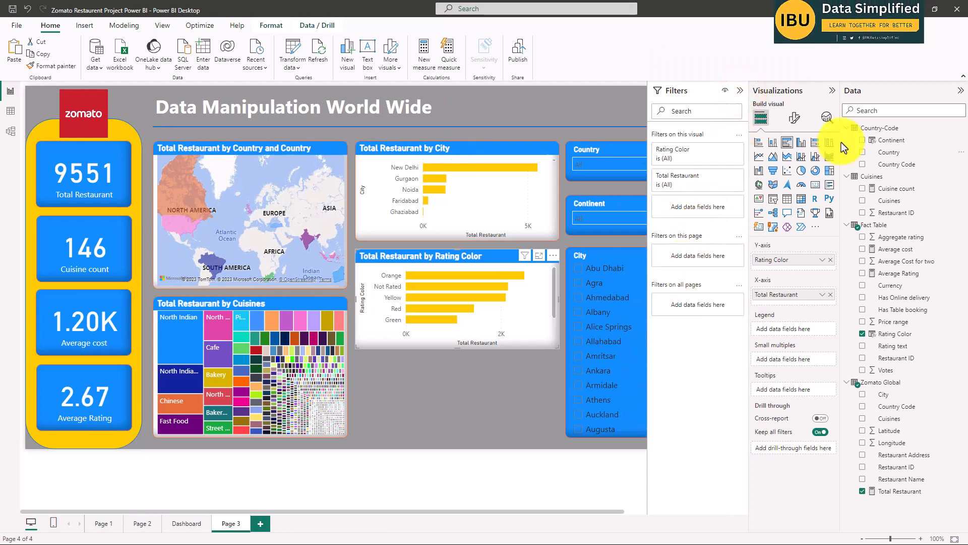
click(724, 149)
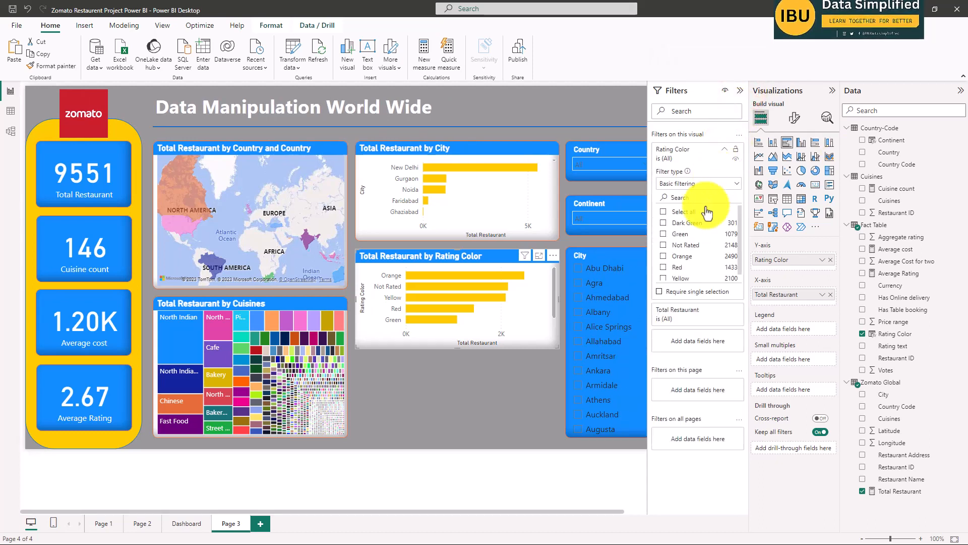
click(664, 211)
scroll(686, 243, down, 1)
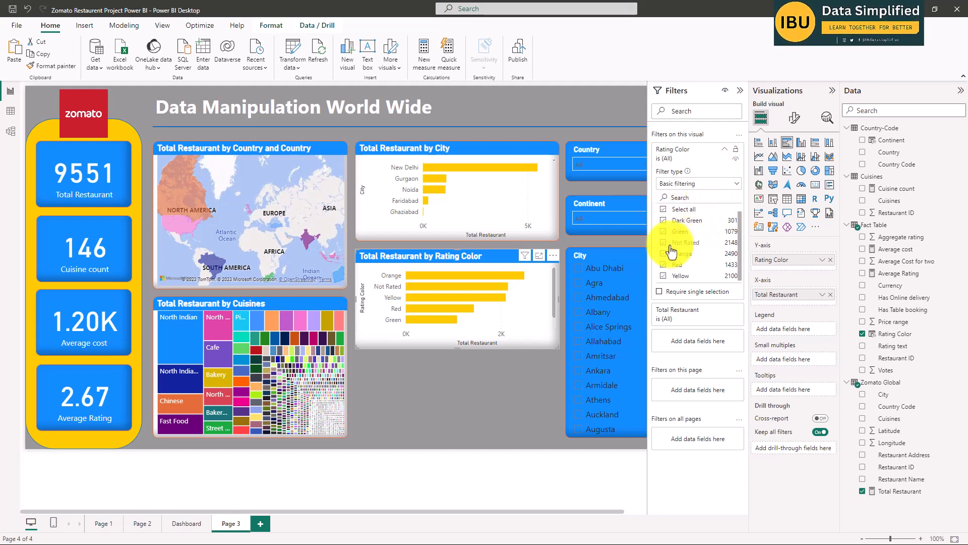
click(664, 244)
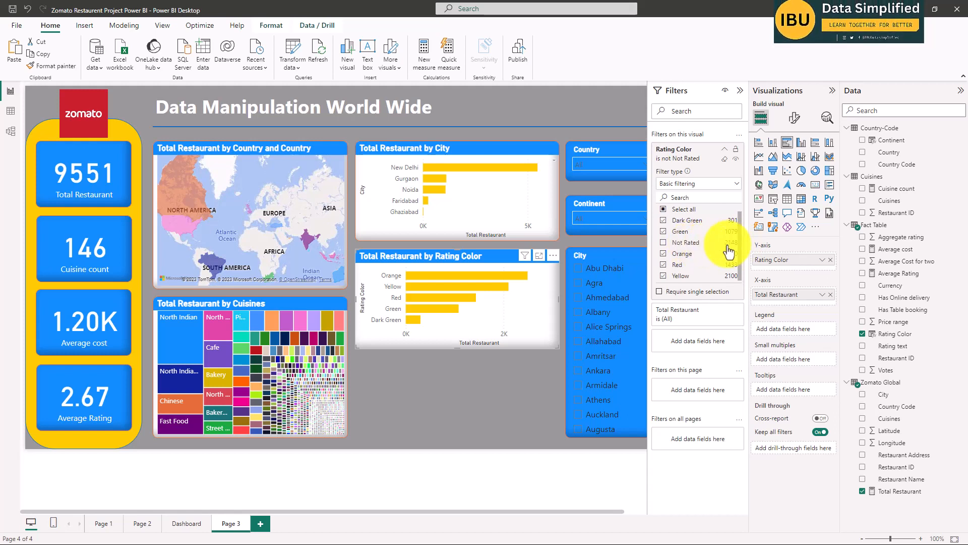
click(479, 256)
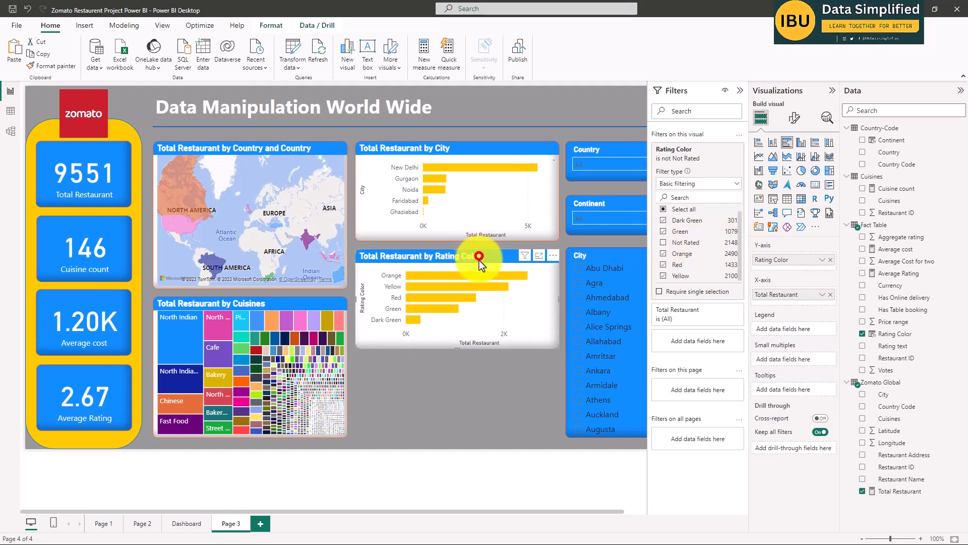
click(740, 90)
click(468, 391)
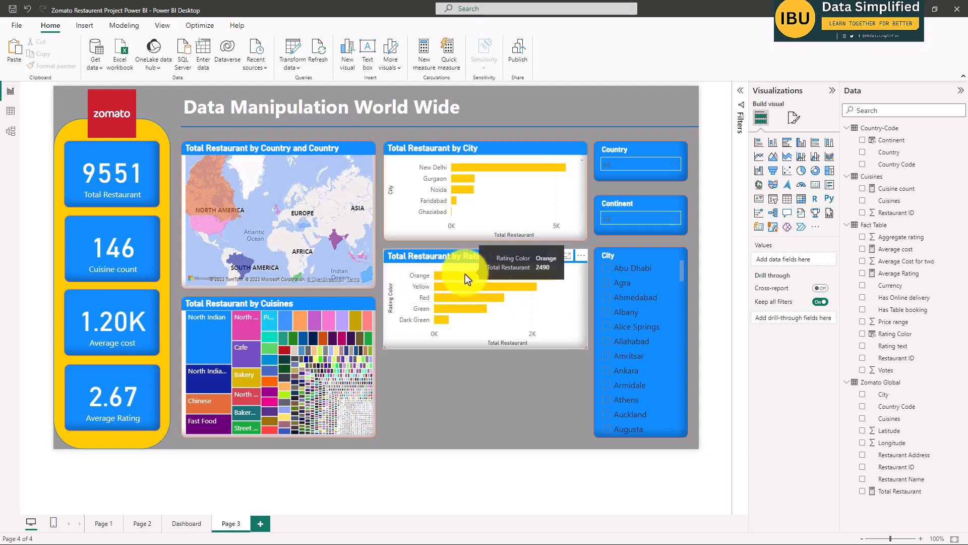
Set the default bar color of the Total Restaurant by Rating Color chart to blue.
mouse_move(465, 287)
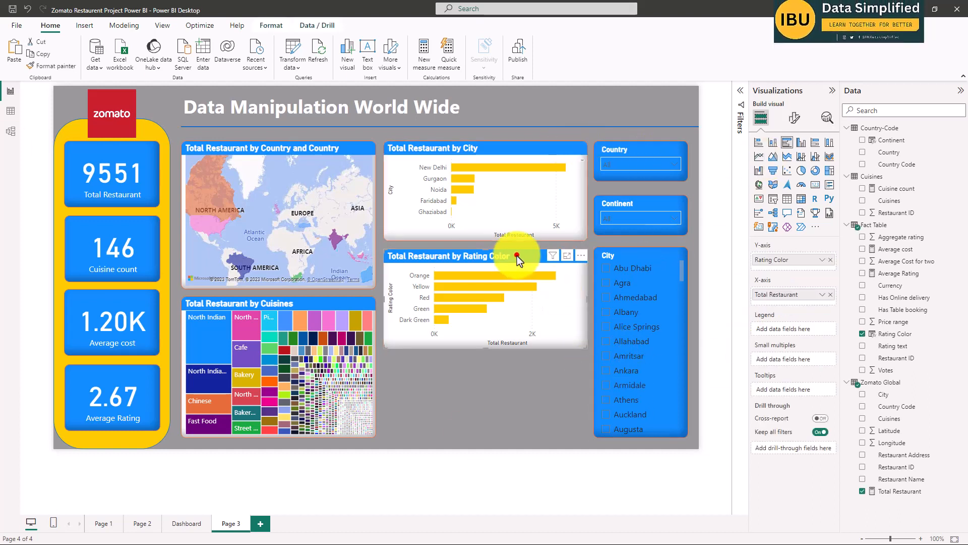
click(796, 119)
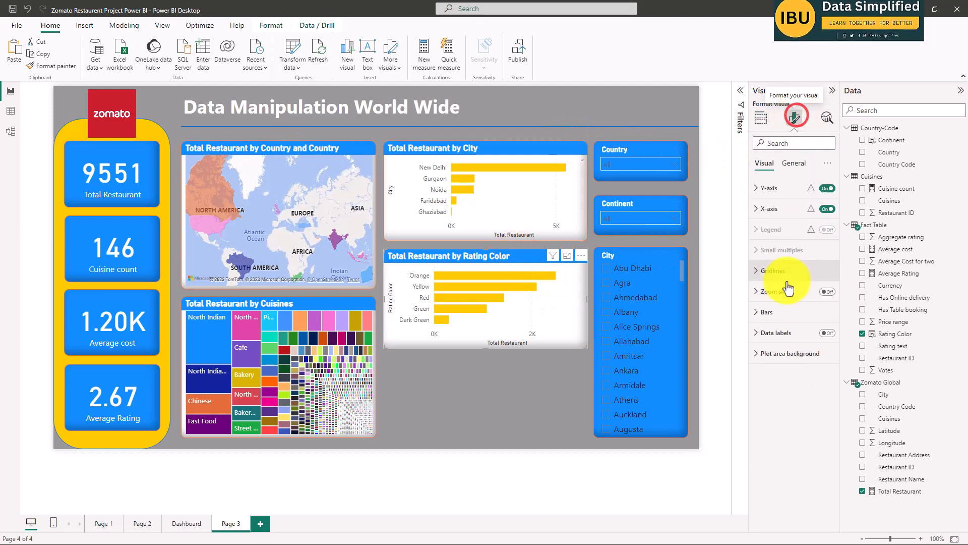
click(760, 312)
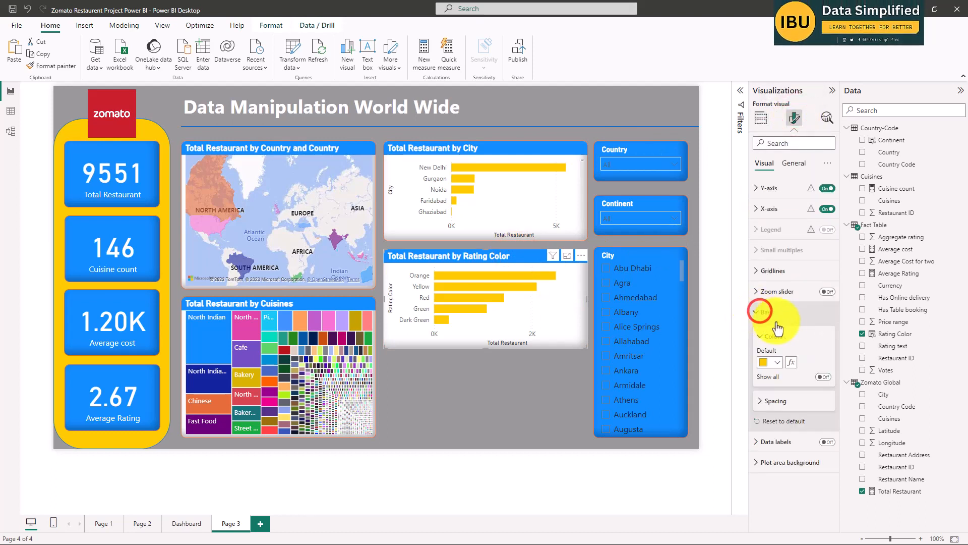
click(776, 363)
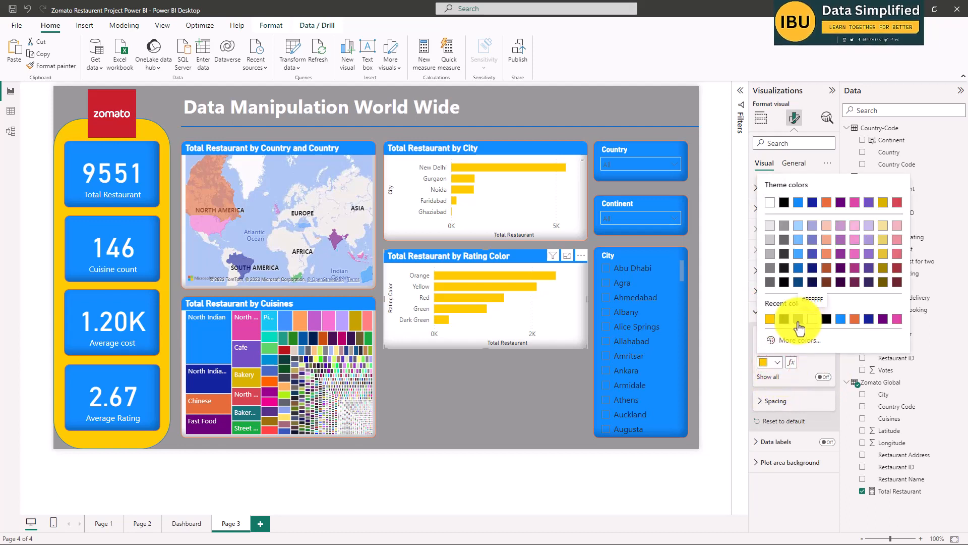
click(840, 318)
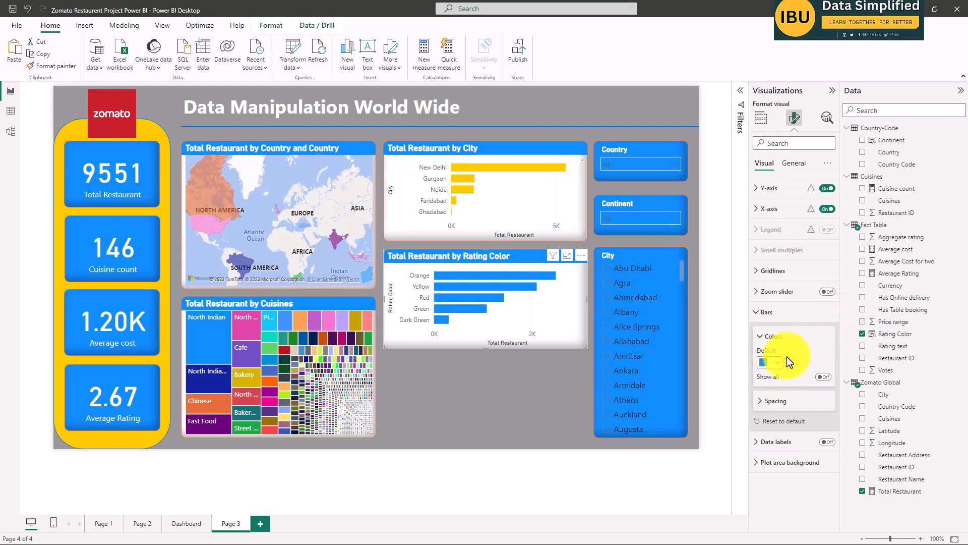
Show individual bar colors for the Rating Color chart and give the Orange bar the custom orange #F9AE00.
click(820, 378)
scroll(807, 343, down, 2)
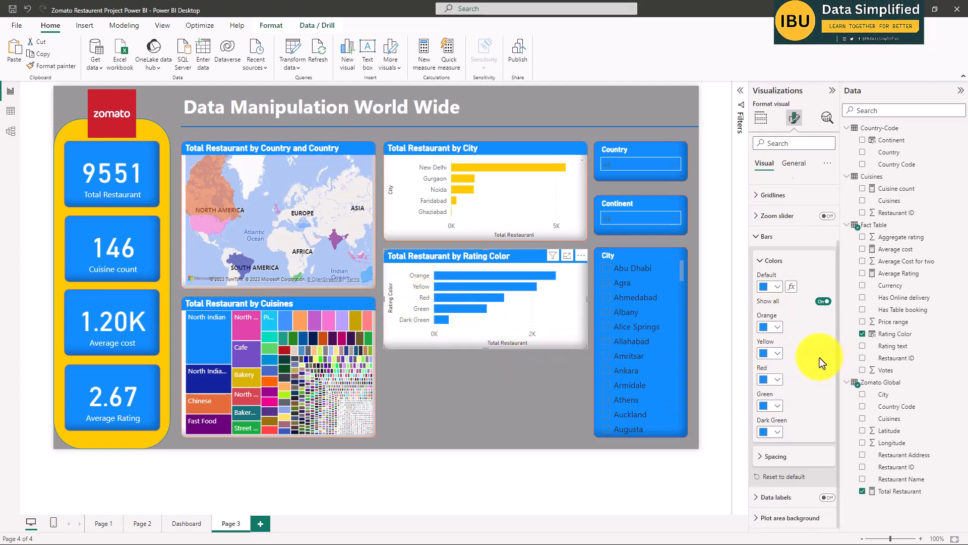
click(777, 332)
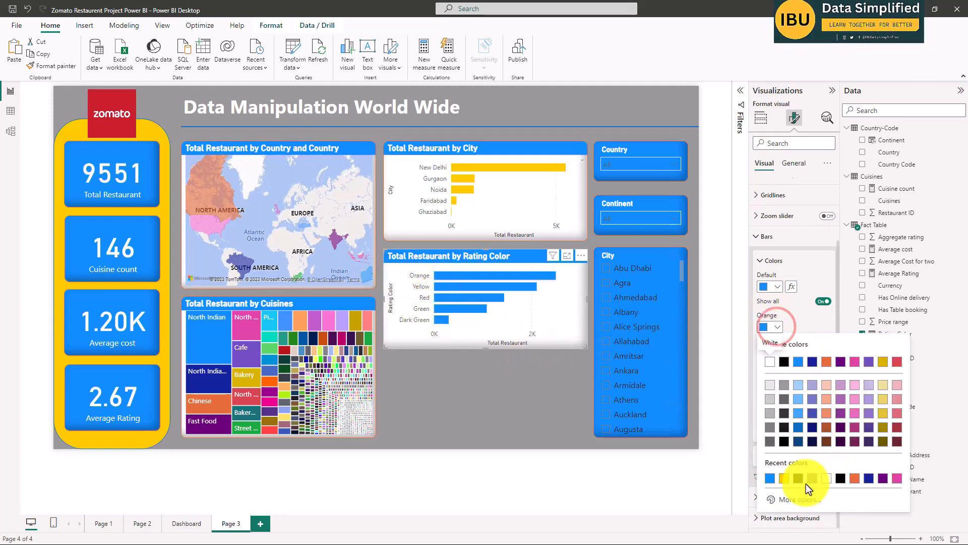
click(802, 498)
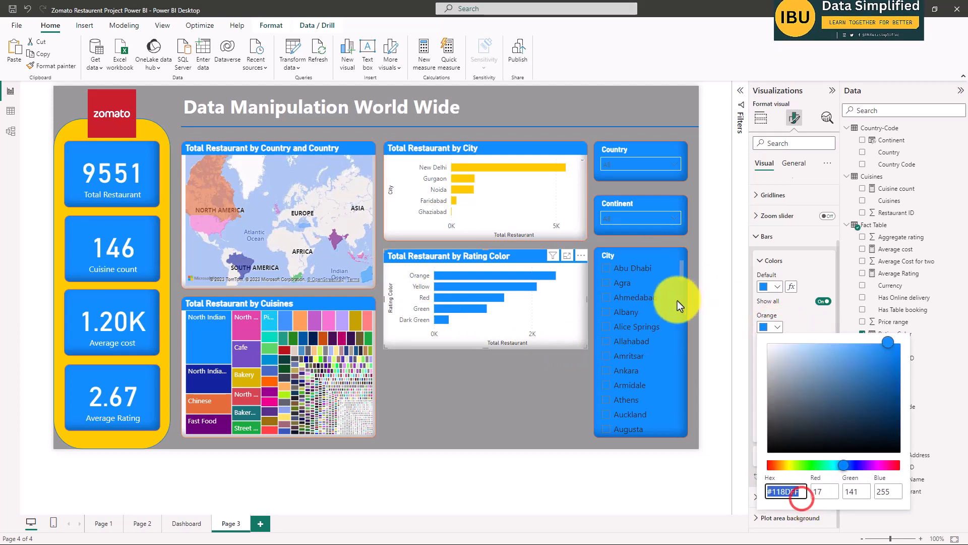
click(783, 464)
click(888, 343)
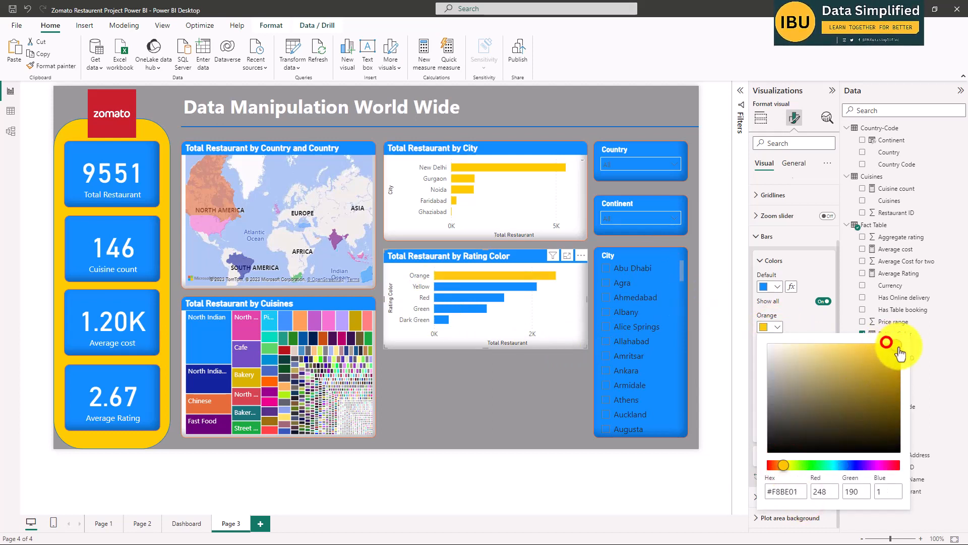
drag(784, 466, 783, 466)
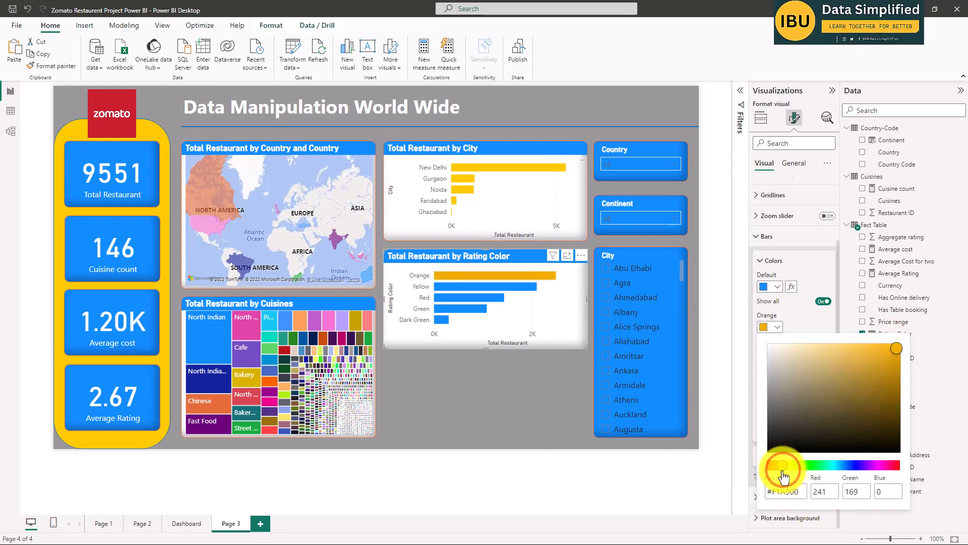
click(898, 348)
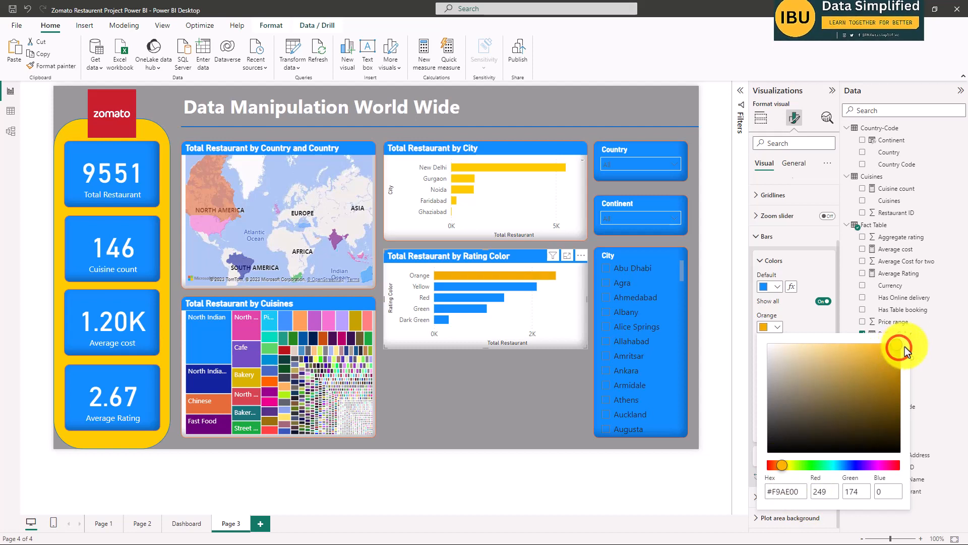
click(694, 476)
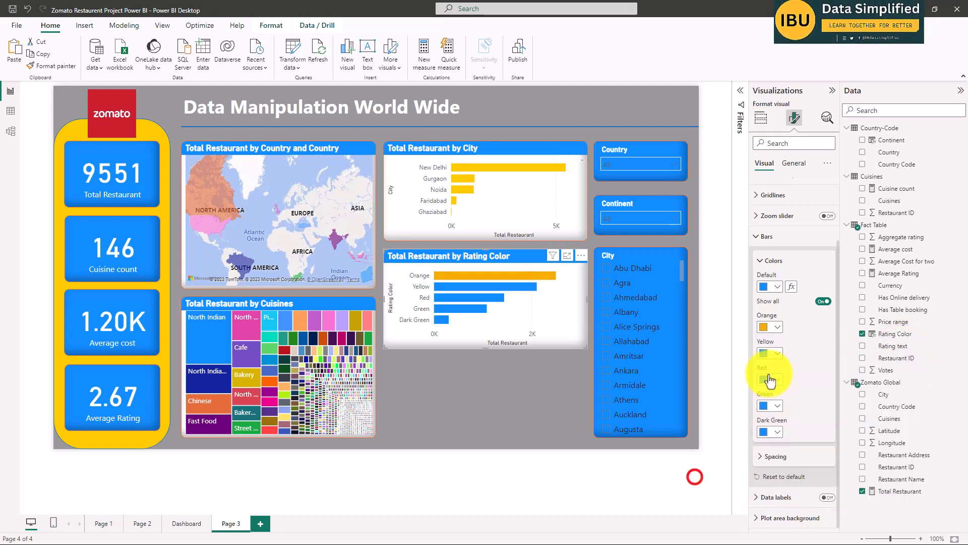
Give the Yellow bar of the Rating Color chart the custom yellow #FEED00.
click(775, 353)
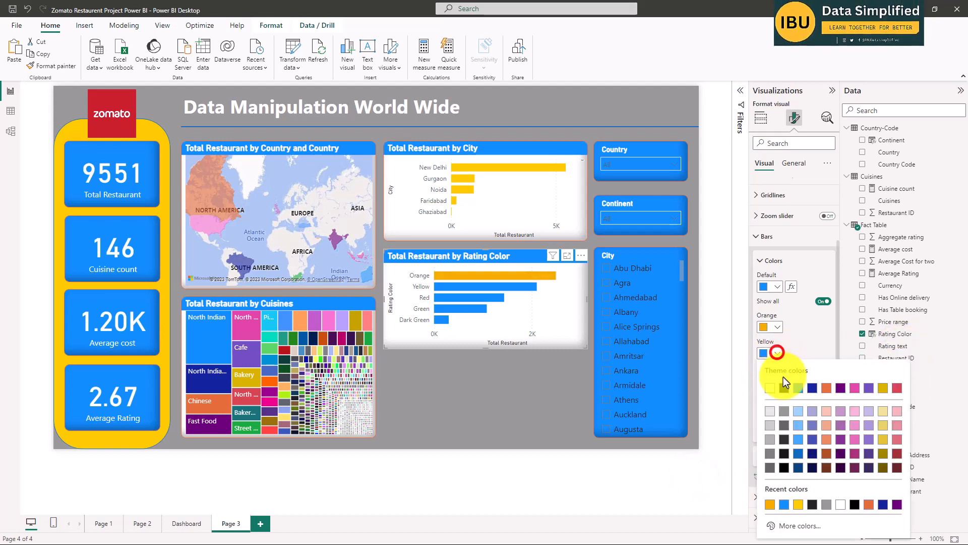
click(783, 525)
click(790, 492)
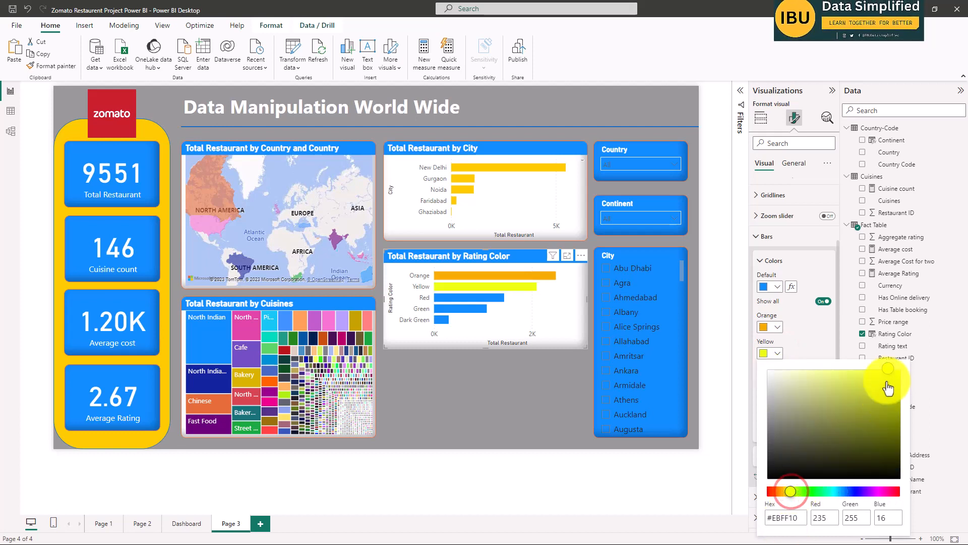
drag(791, 492, 791, 492)
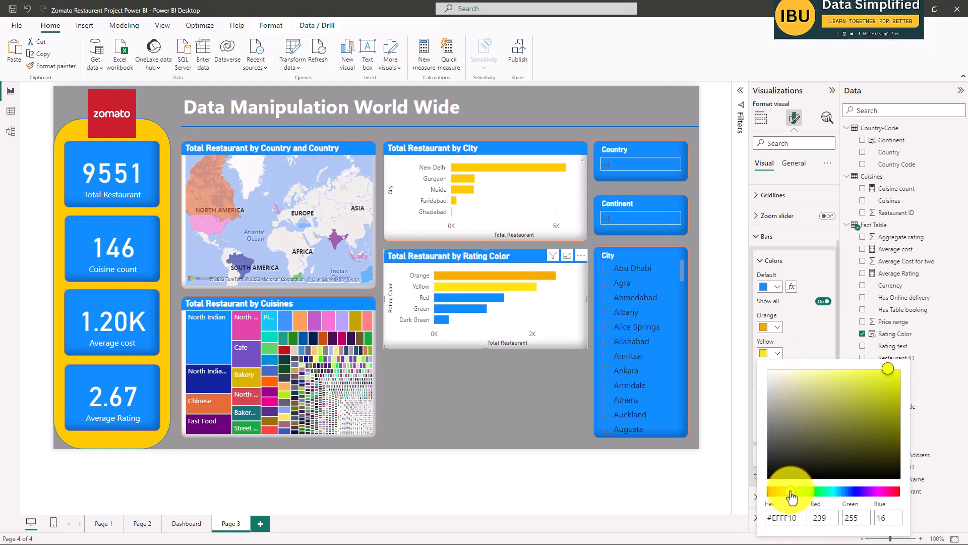
click(896, 368)
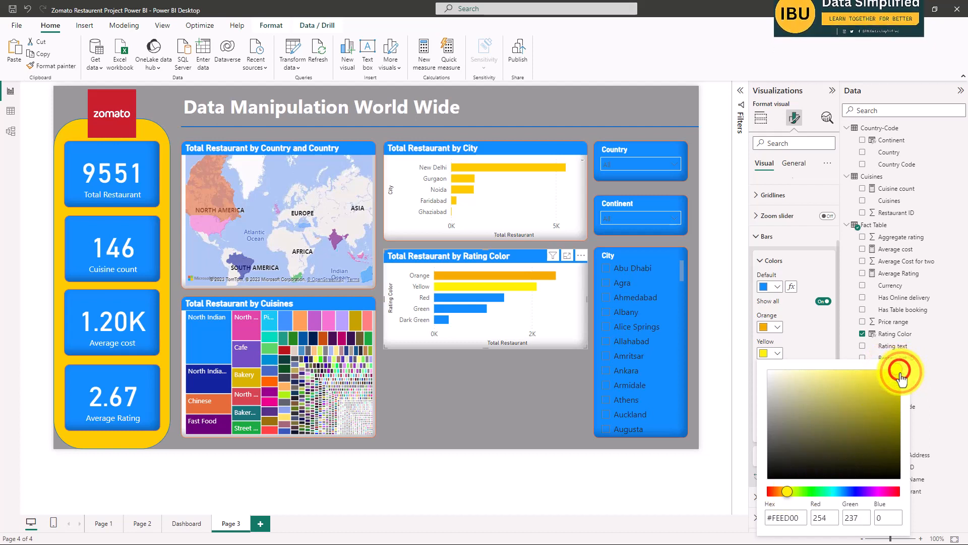
click(696, 476)
Give the Red bar of the Rating Color chart the custom red #FD0000.
click(774, 378)
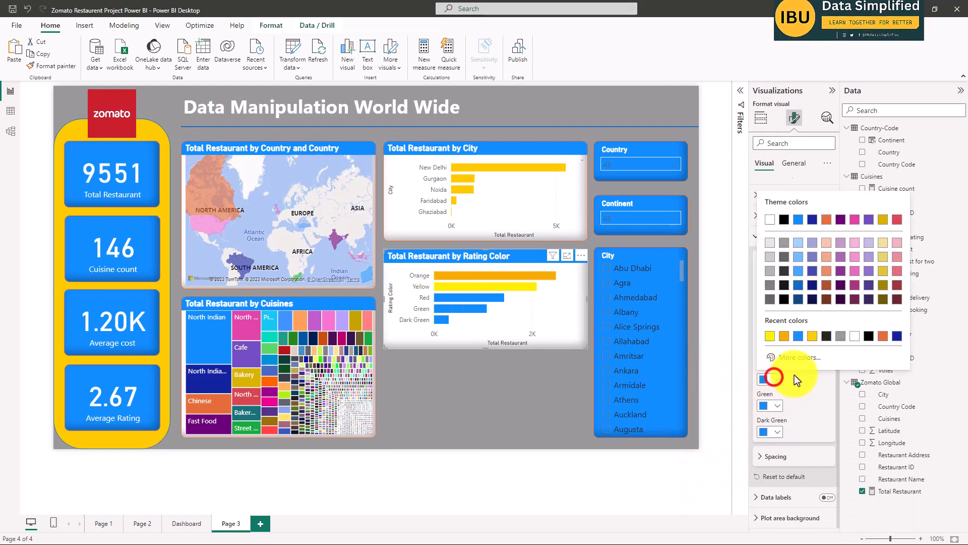
click(789, 359)
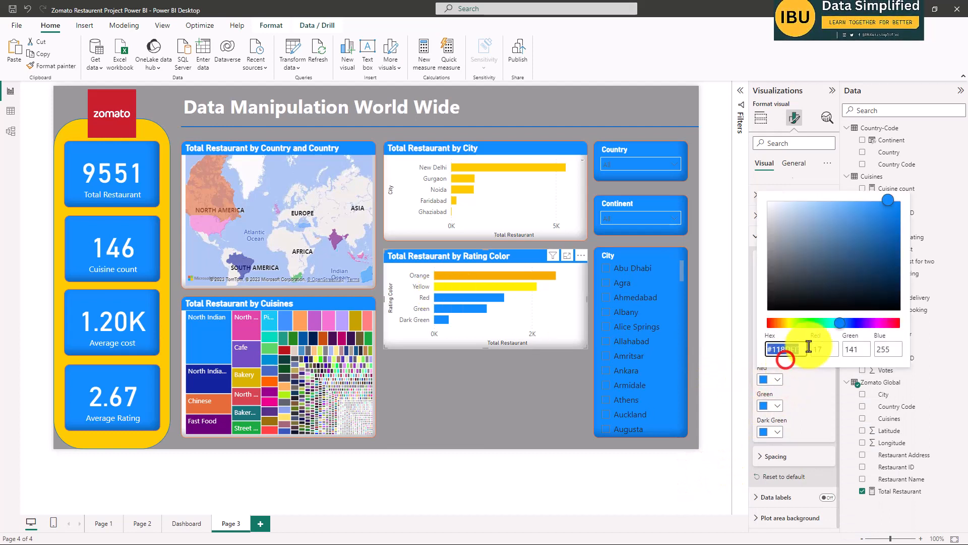
click(767, 323)
click(894, 202)
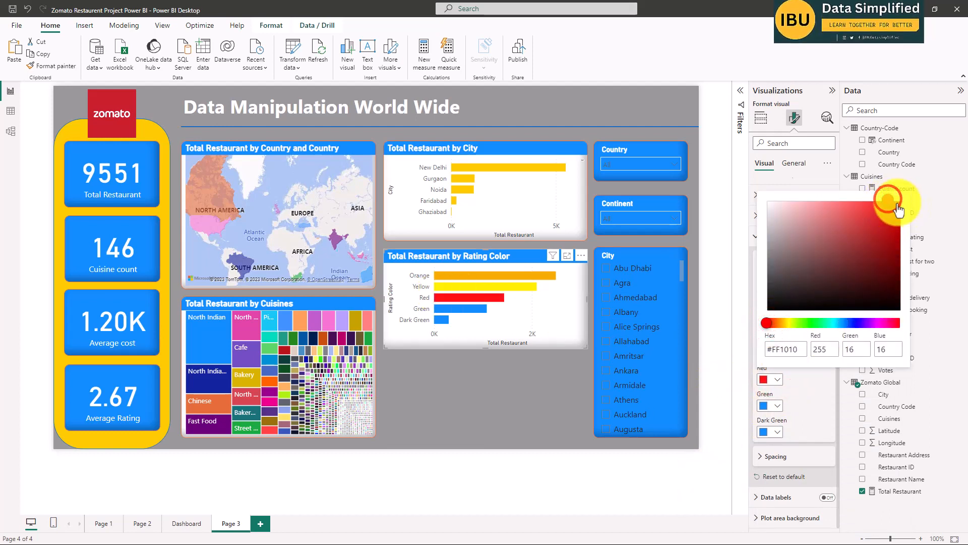
drag(896, 206, 904, 204)
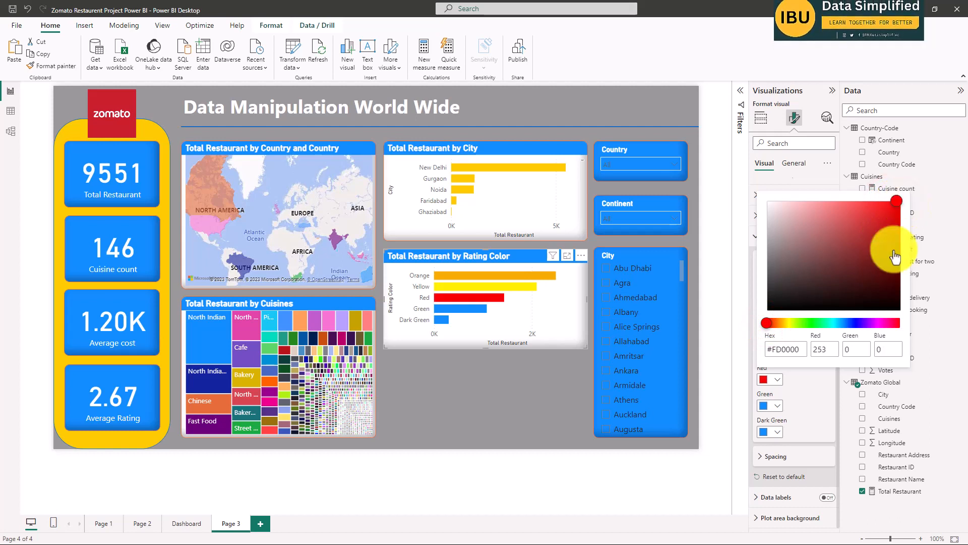
click(707, 463)
Give the Green bar of the Rating Color chart the custom bright green #00FB2E.
click(778, 406)
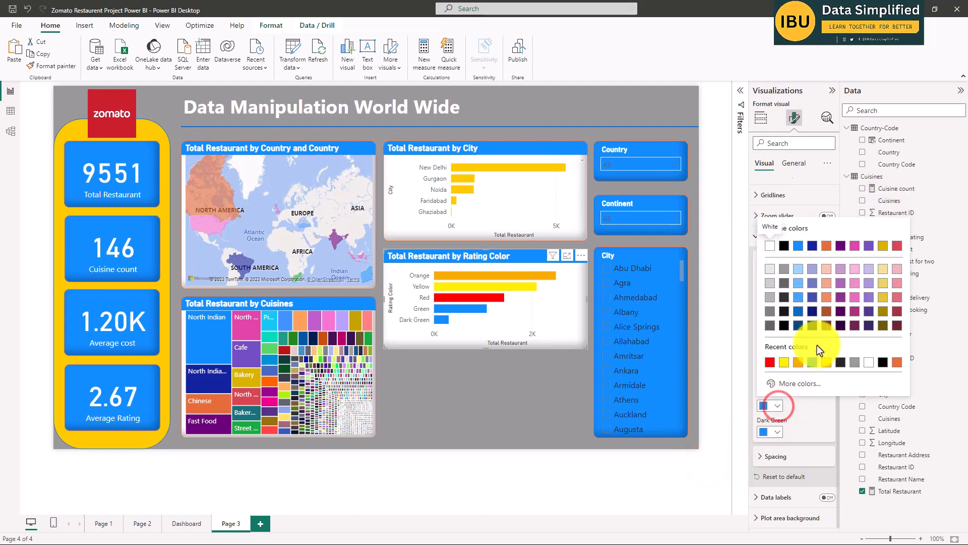
click(780, 383)
drag(802, 349, 819, 351)
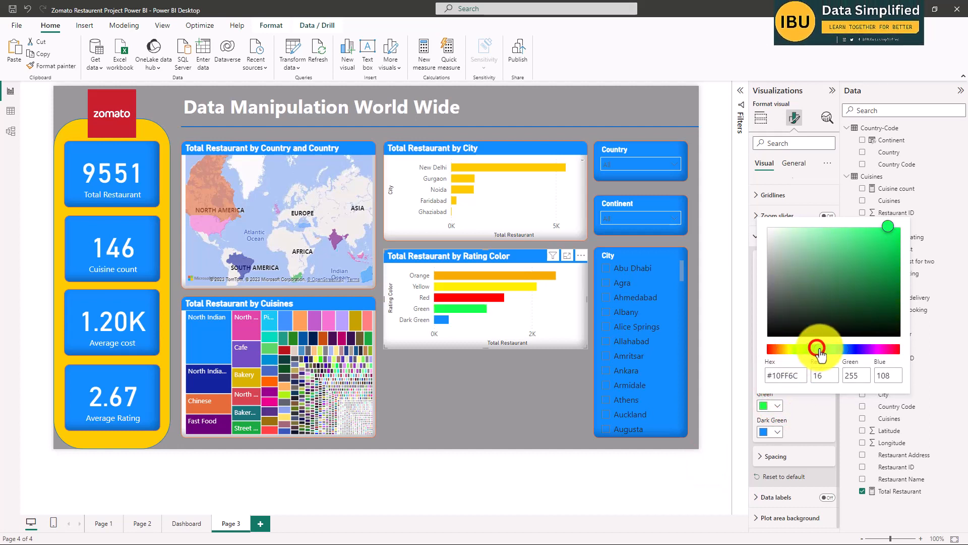
click(889, 225)
click(898, 231)
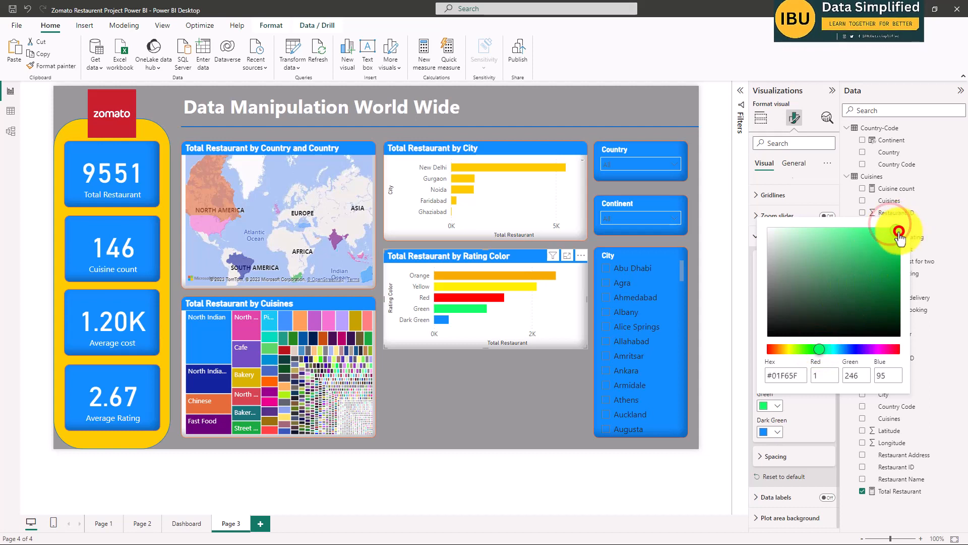
click(900, 230)
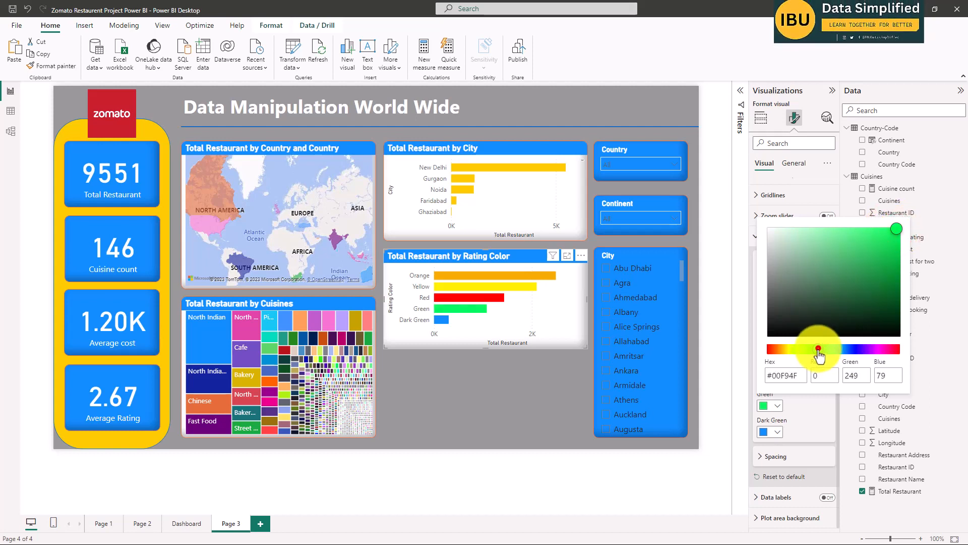
mouse_move(819, 355)
mouse_down()
mouse_move(805, 355)
mouse_move(815, 353)
mouse_up()
click(904, 230)
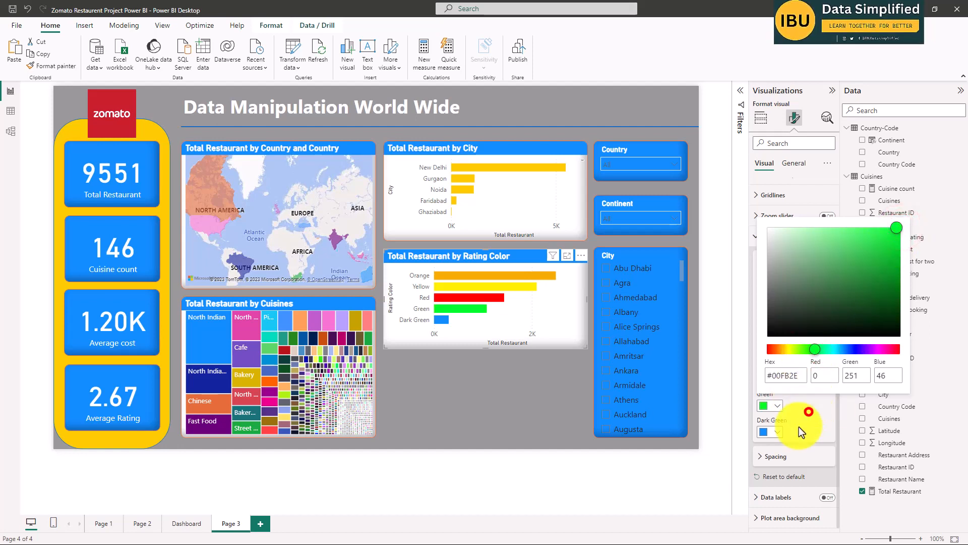
Give the Dark Green bar of the Rating Color chart the custom dark green #016D17.
click(774, 432)
click(786, 406)
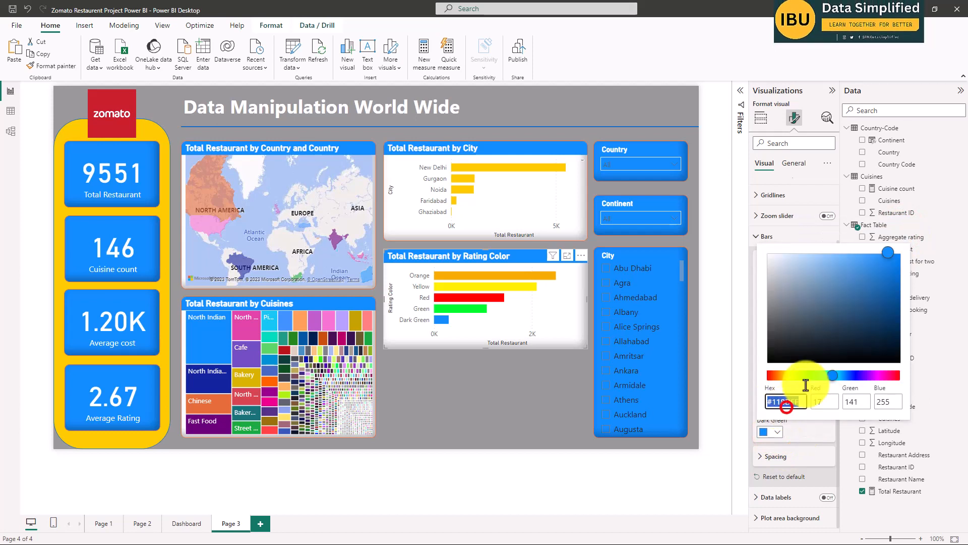
drag(842, 375, 816, 375)
click(901, 316)
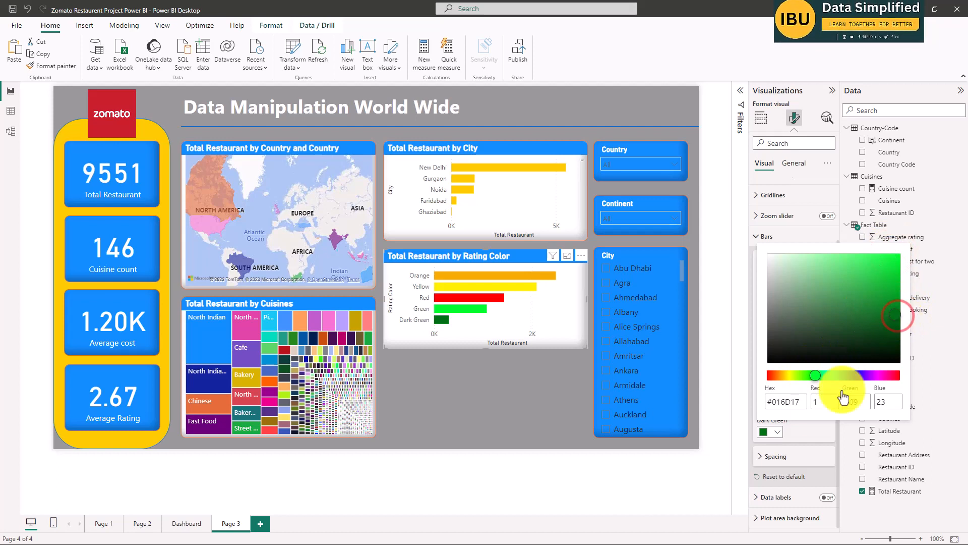
click(701, 475)
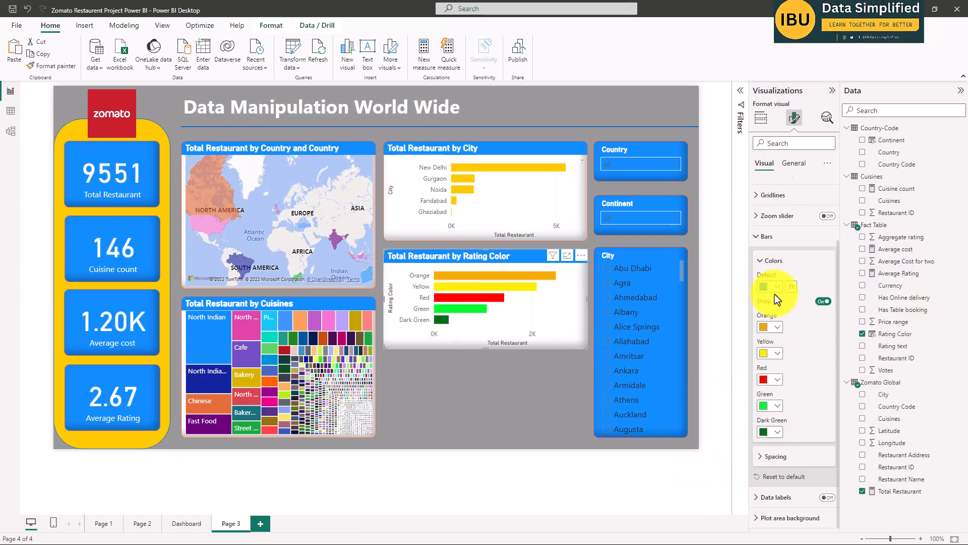
Add a narrow pie chart below the Rating Color chart, with Has Online delivery as legend and Total Restaurant as values.
click(441, 453)
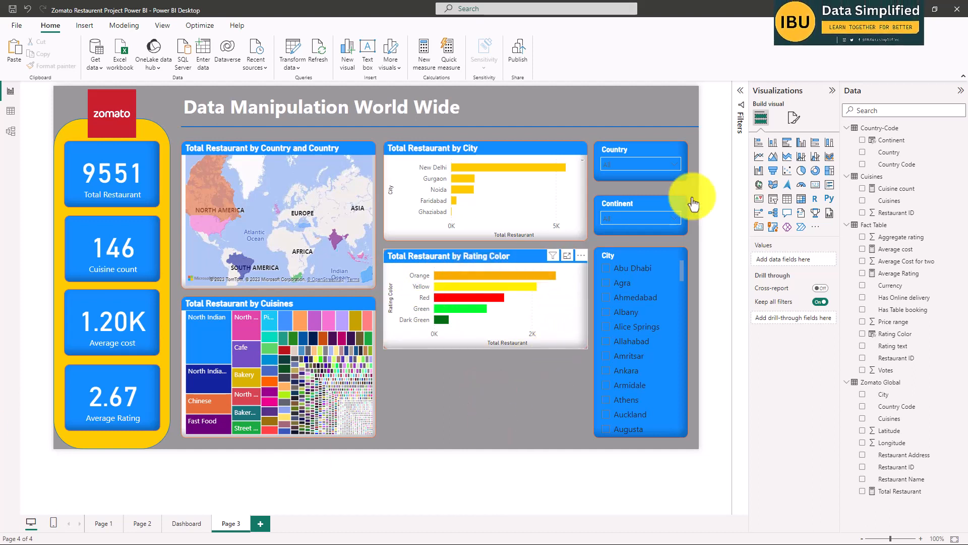
click(802, 170)
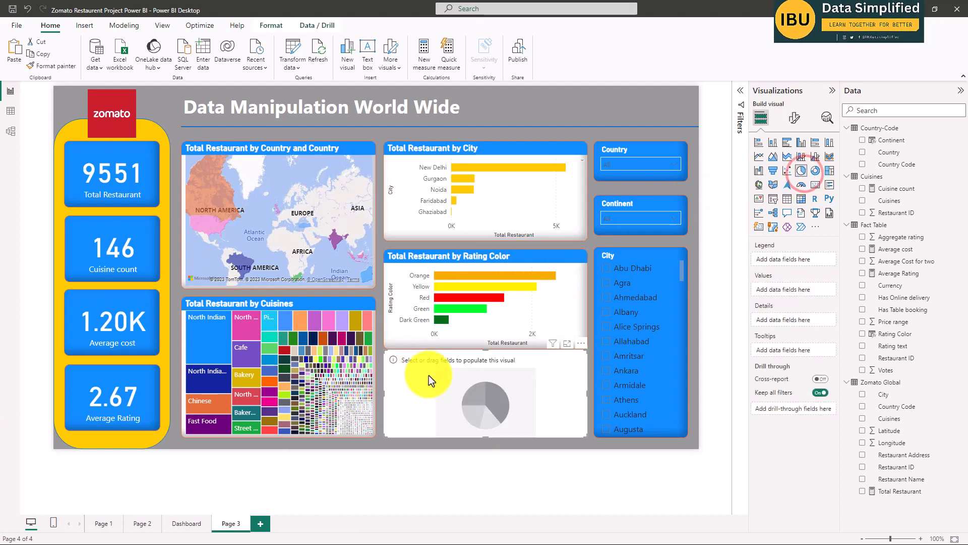
drag(586, 392, 493, 404)
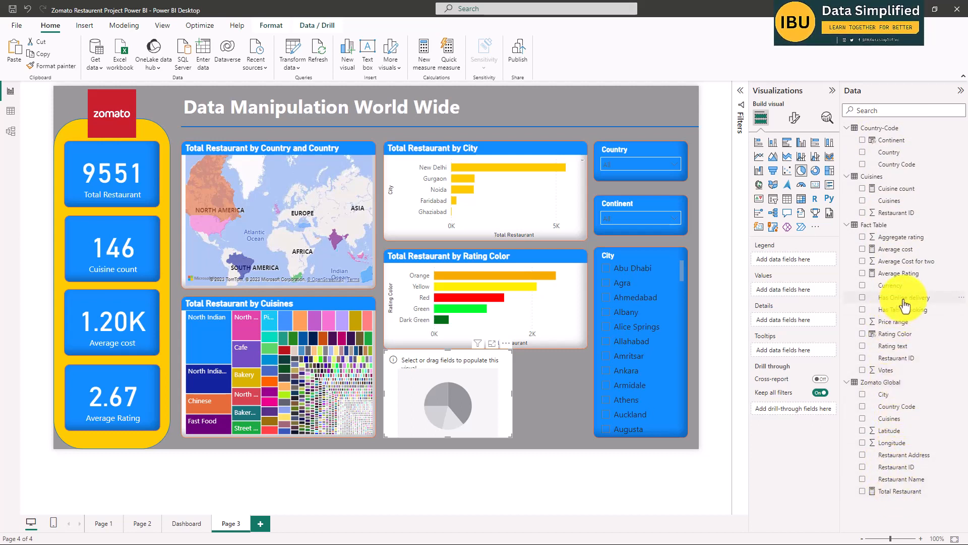
click(862, 297)
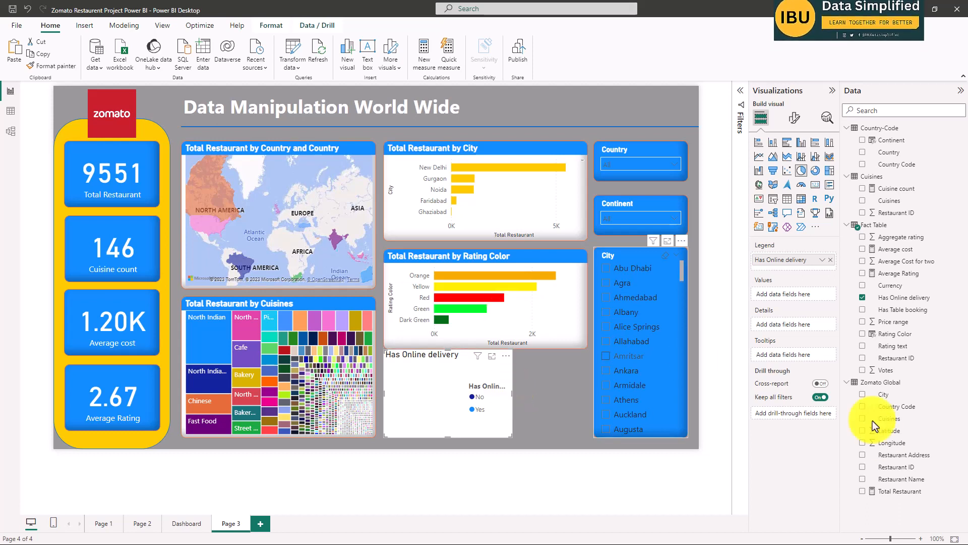
click(862, 491)
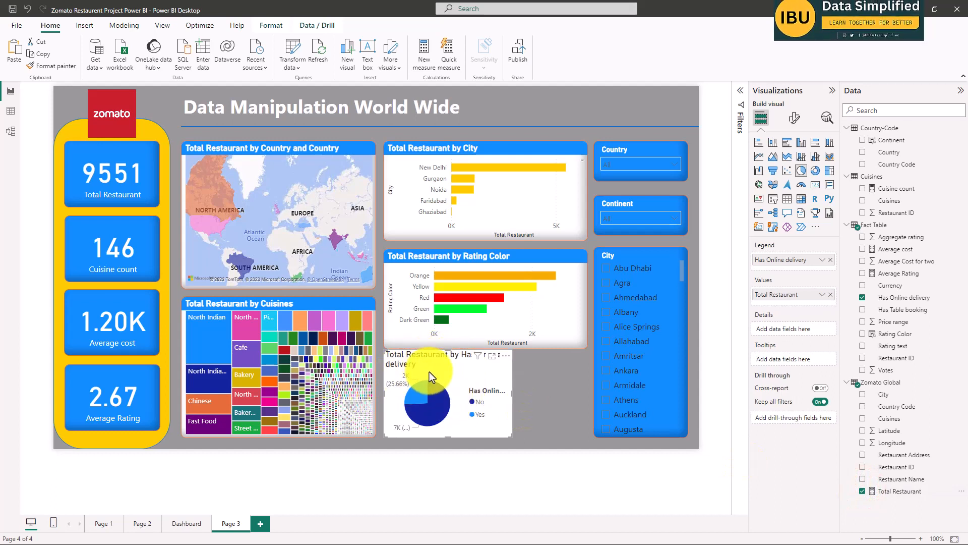
click(429, 371)
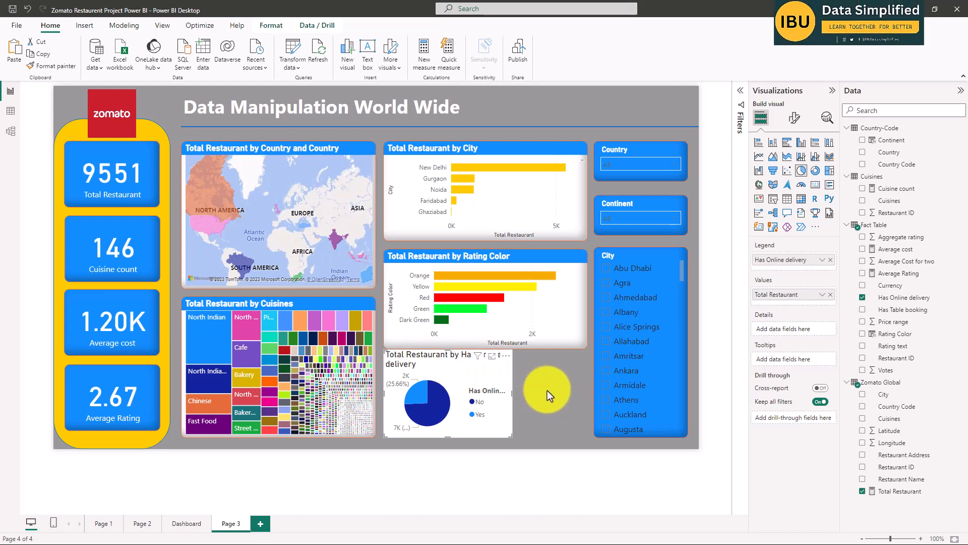
Color the No slice of the Has Online delivery pie chart with the recently used orange.
click(446, 372)
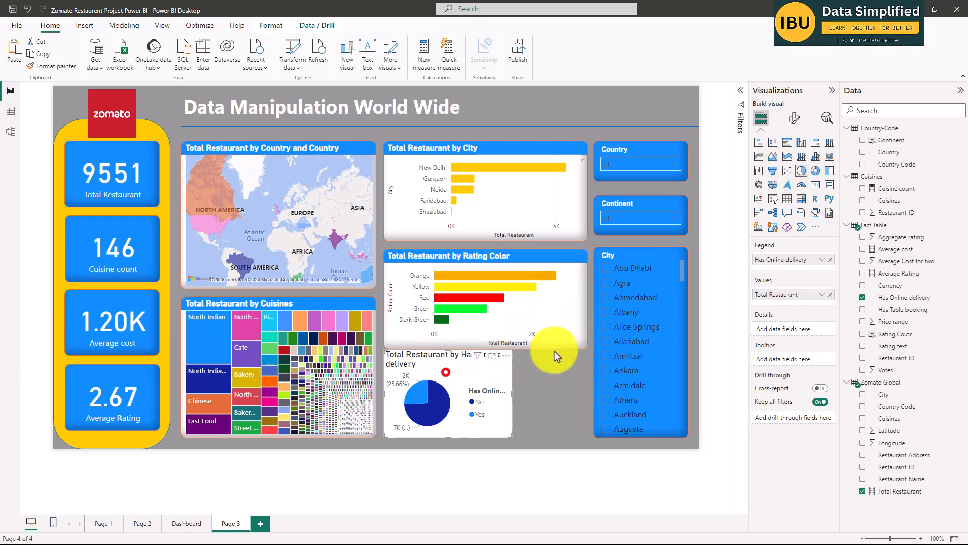
click(794, 118)
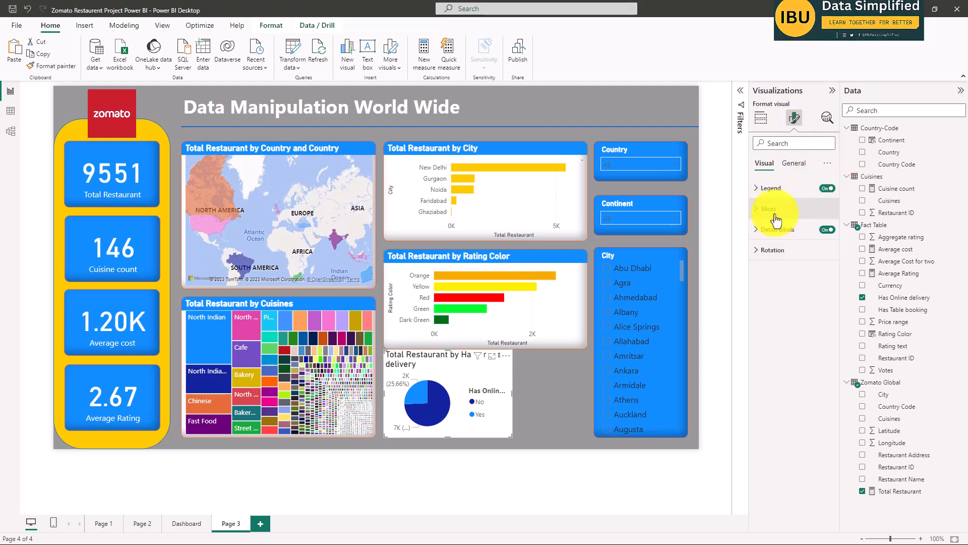
click(770, 185)
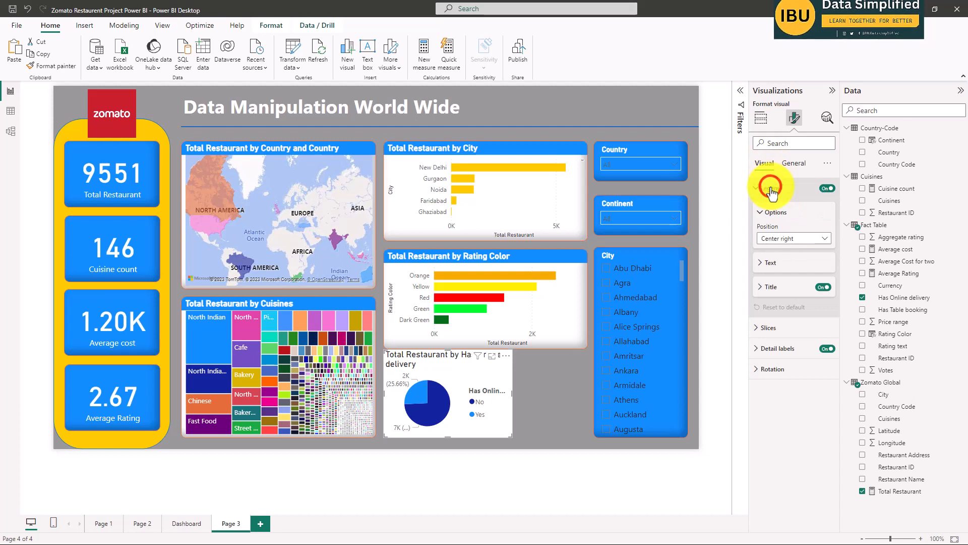
click(768, 327)
click(778, 378)
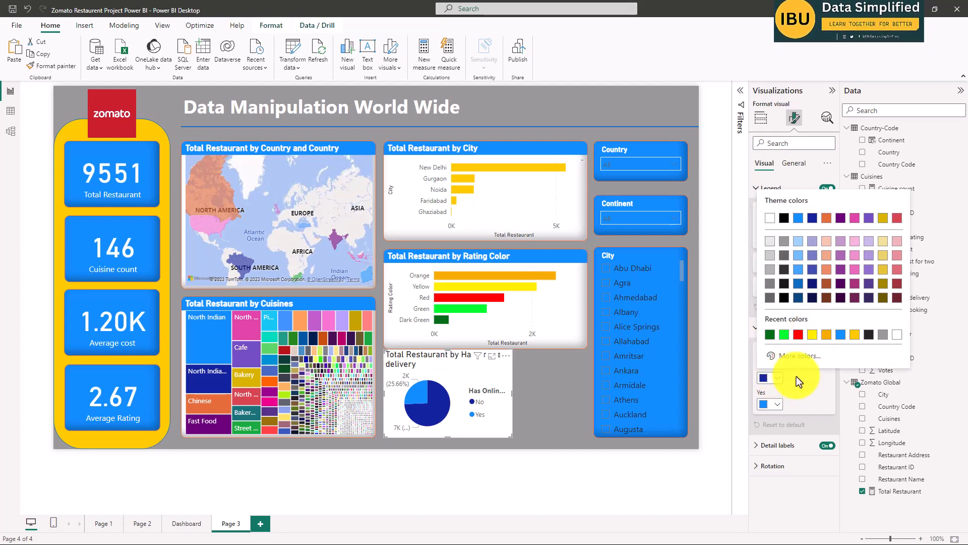
click(813, 334)
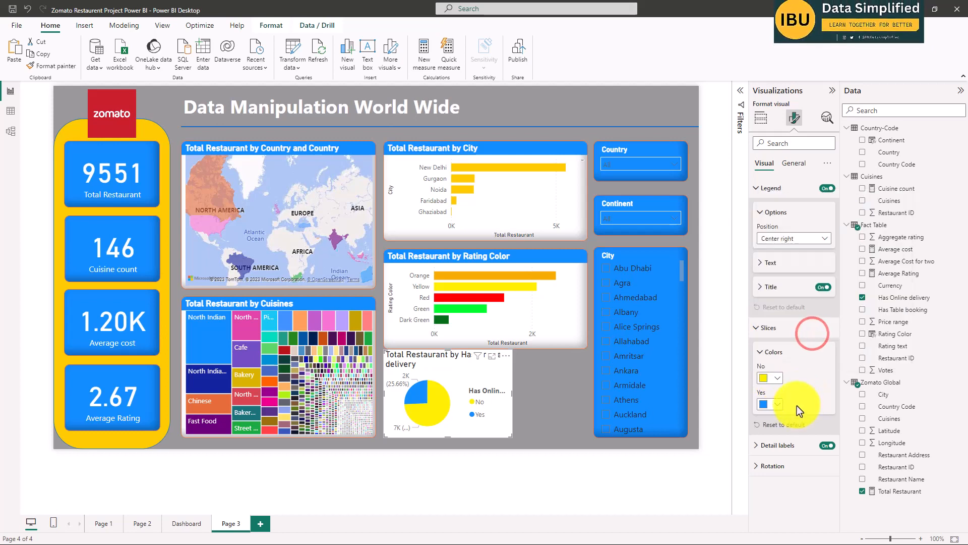
click(777, 378)
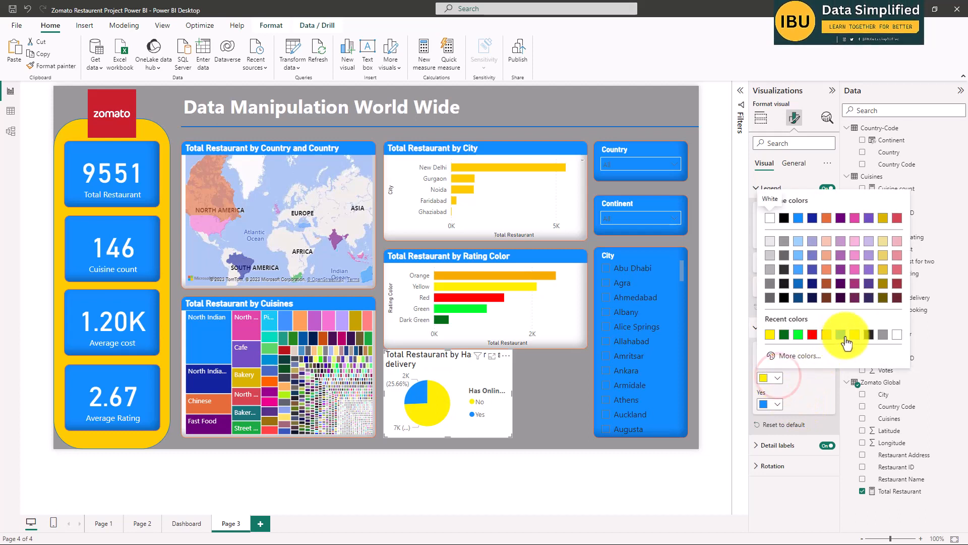
click(827, 334)
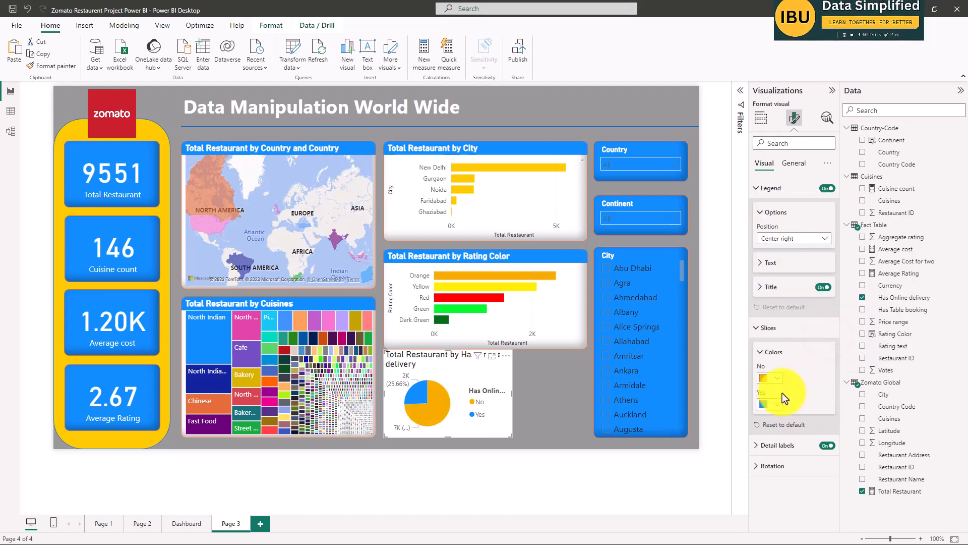
click(779, 406)
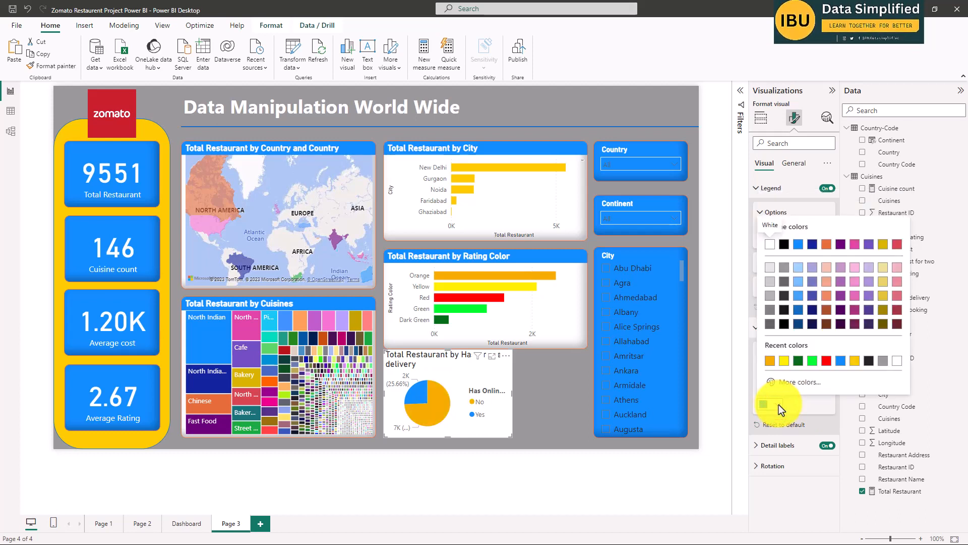
click(544, 399)
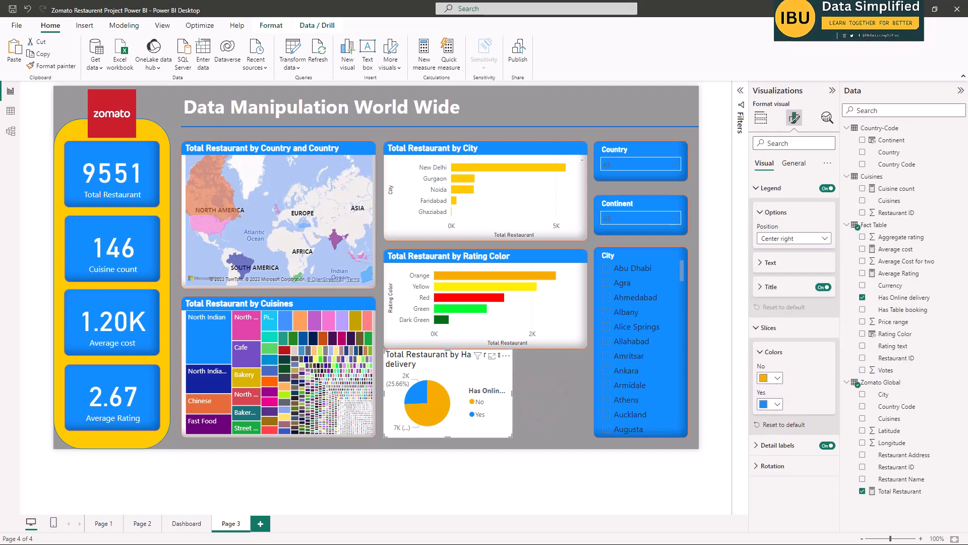
click(548, 410)
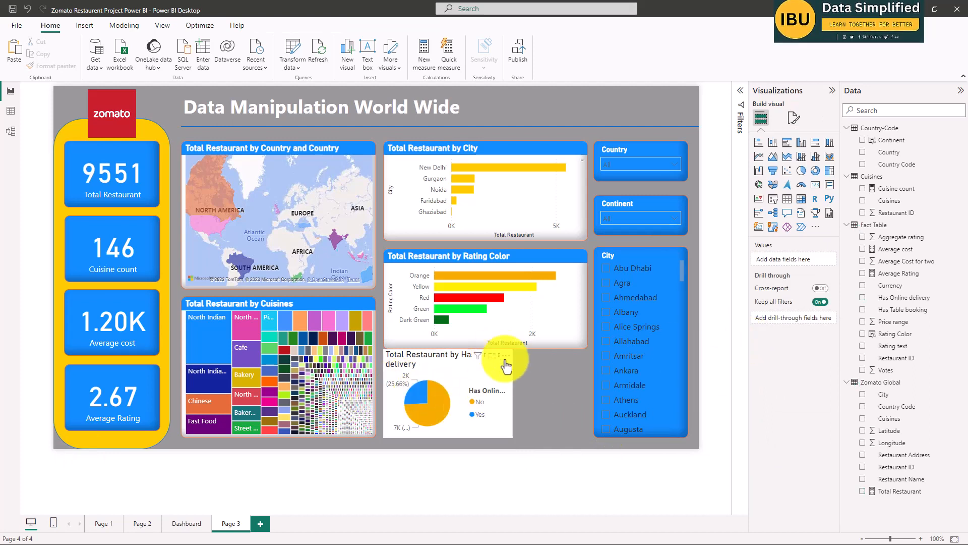
Set the detail label position of the Has Online delivery pie chart to Inside.
click(470, 394)
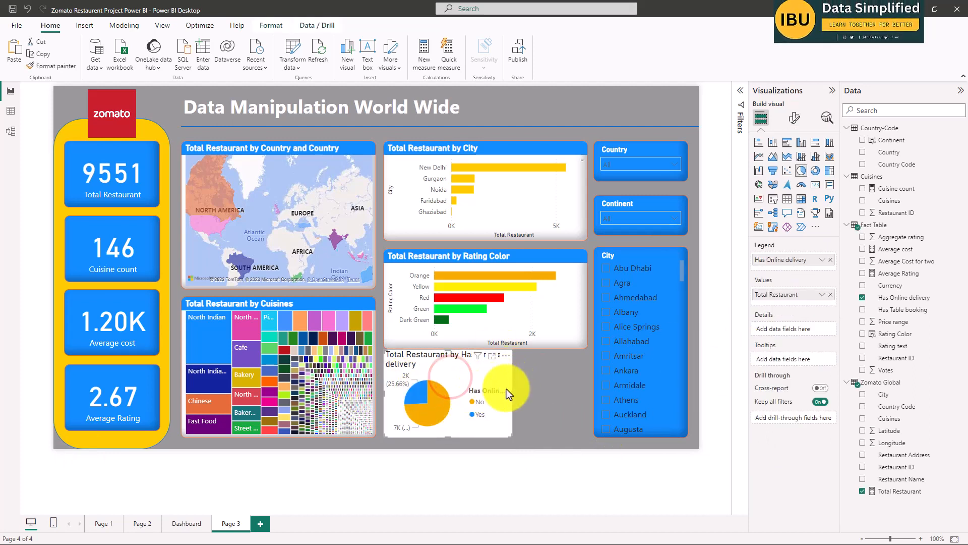
click(794, 118)
click(779, 188)
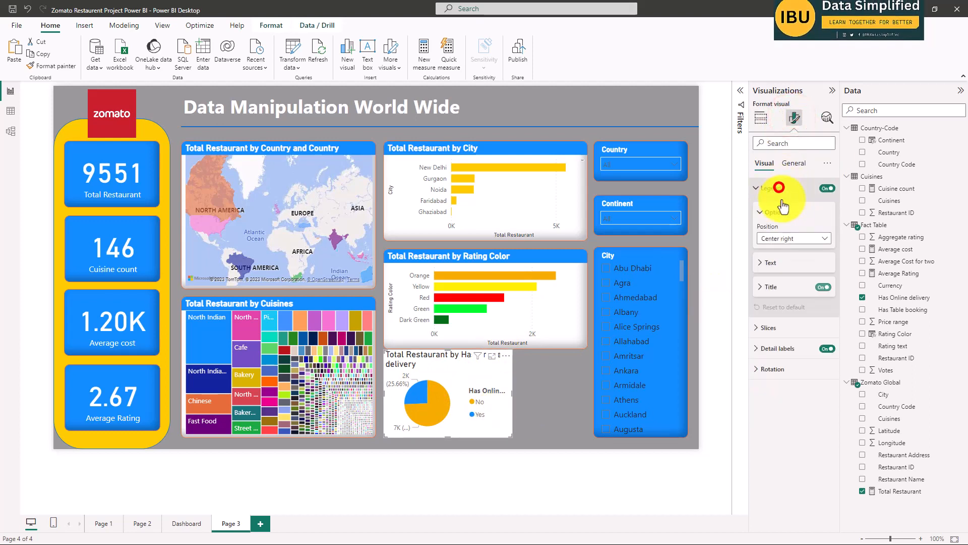
click(770, 263)
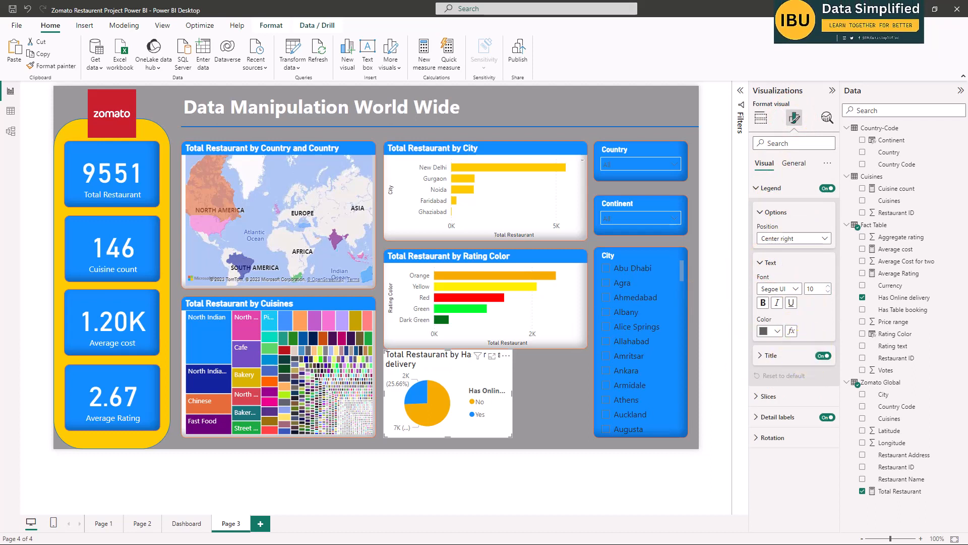
click(771, 188)
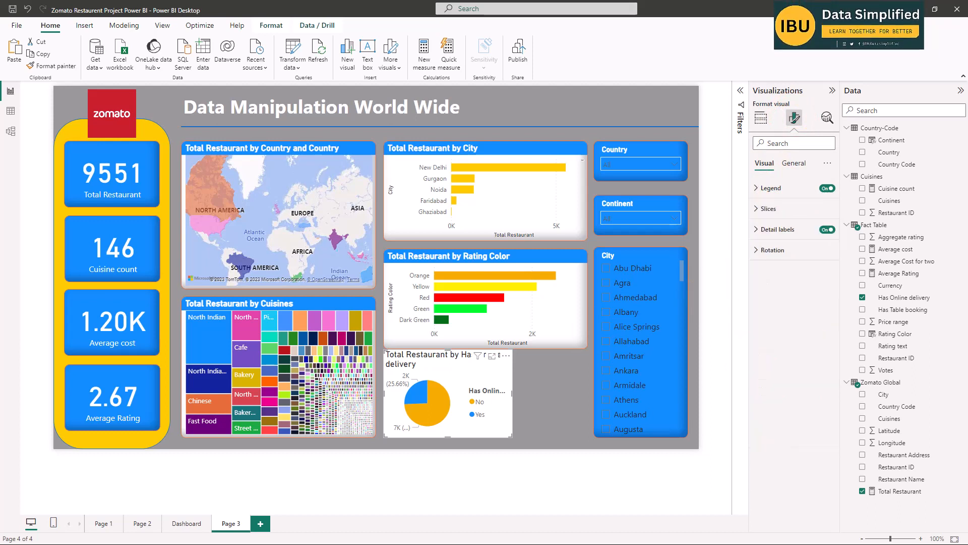
click(779, 187)
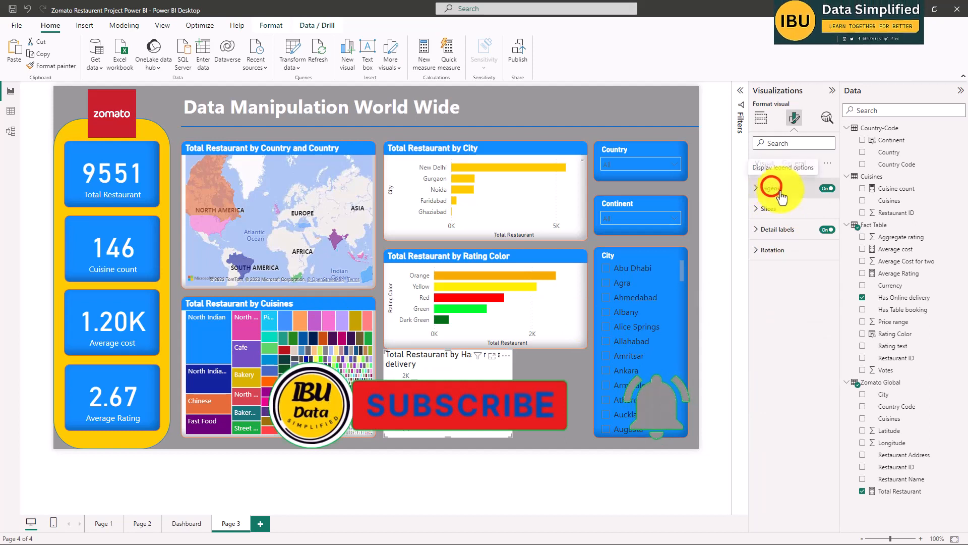
click(772, 188)
click(773, 232)
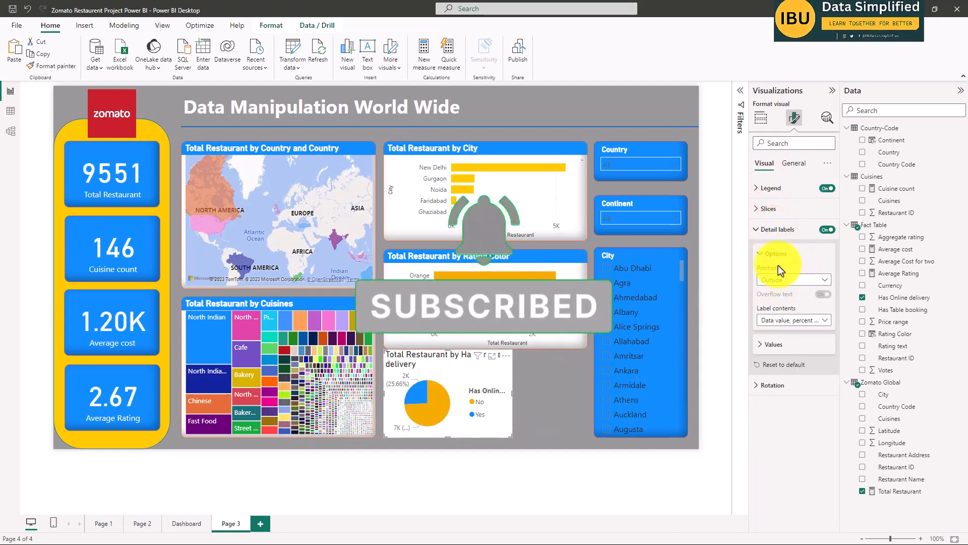
click(788, 280)
click(788, 290)
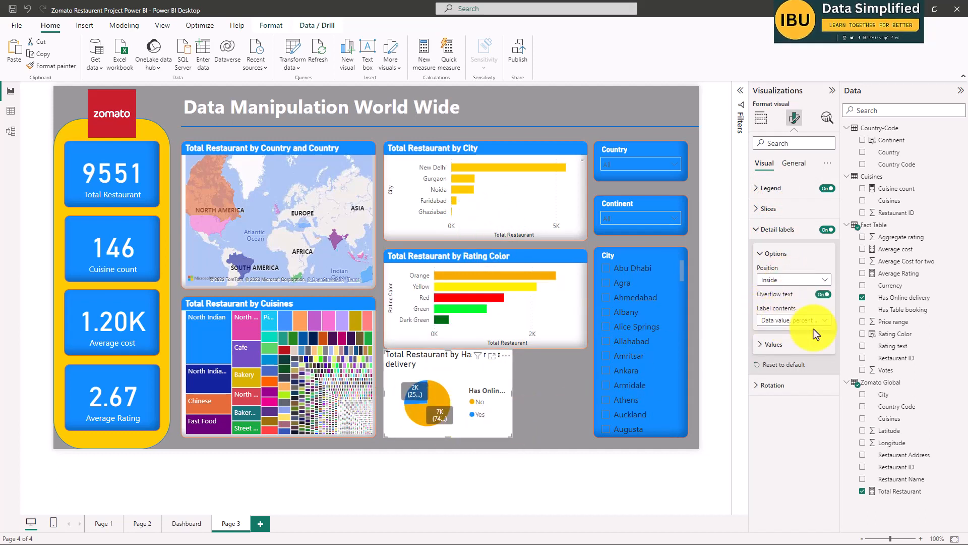
Show Percent of total in the Has Online delivery pie chart's detail labels and make the label values bold.
click(824, 319)
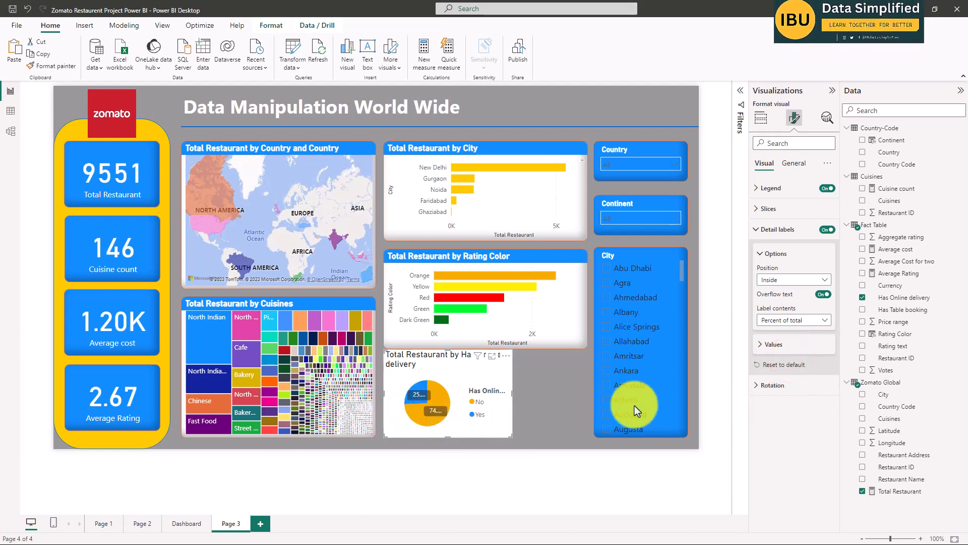
click(763, 344)
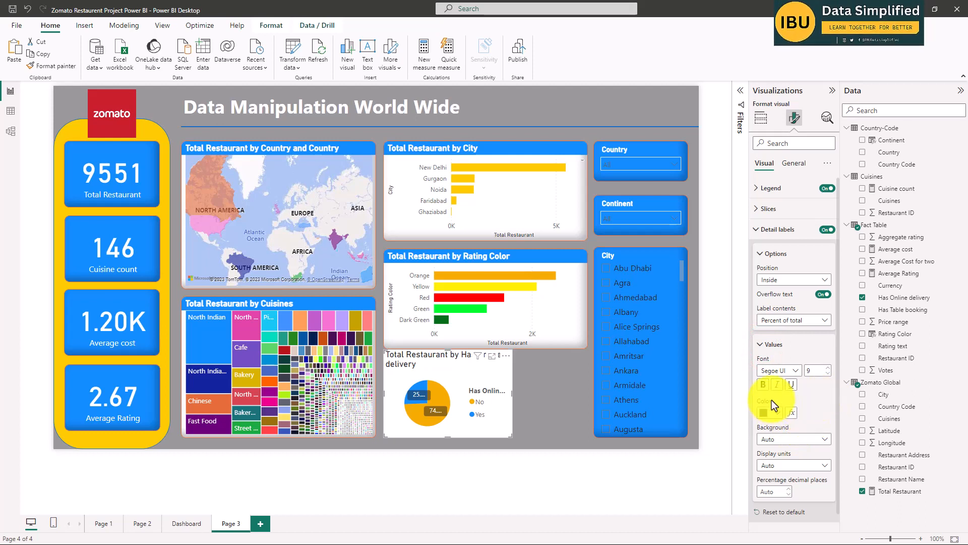
click(764, 385)
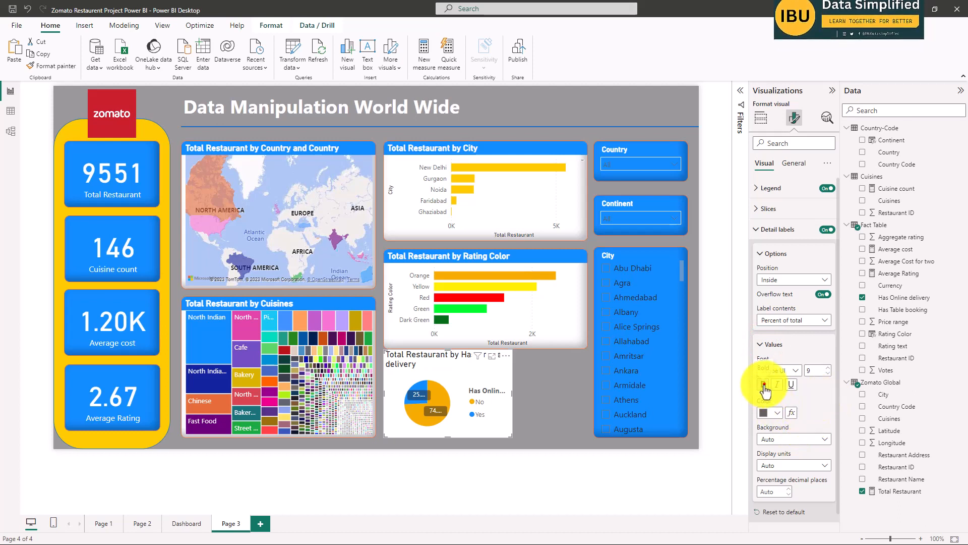
click(794, 465)
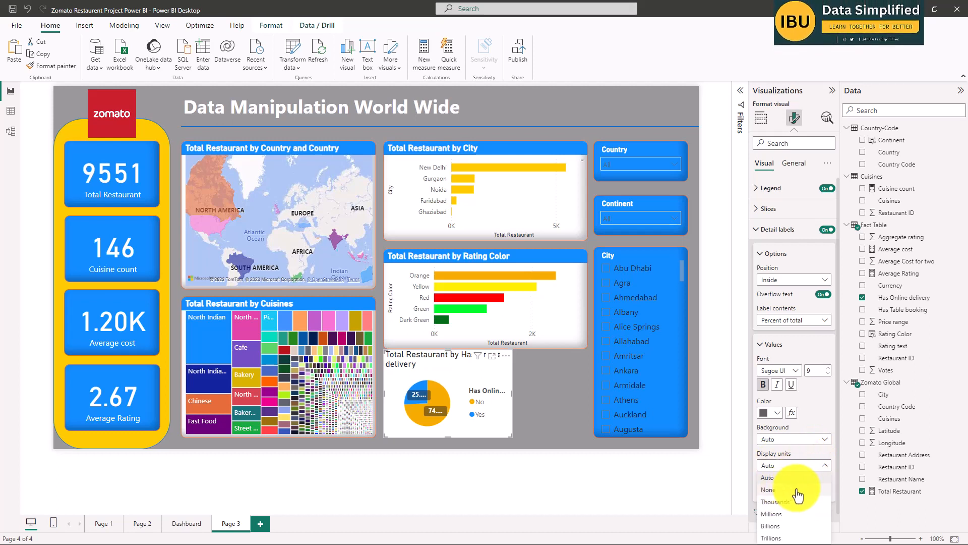
click(799, 461)
click(812, 437)
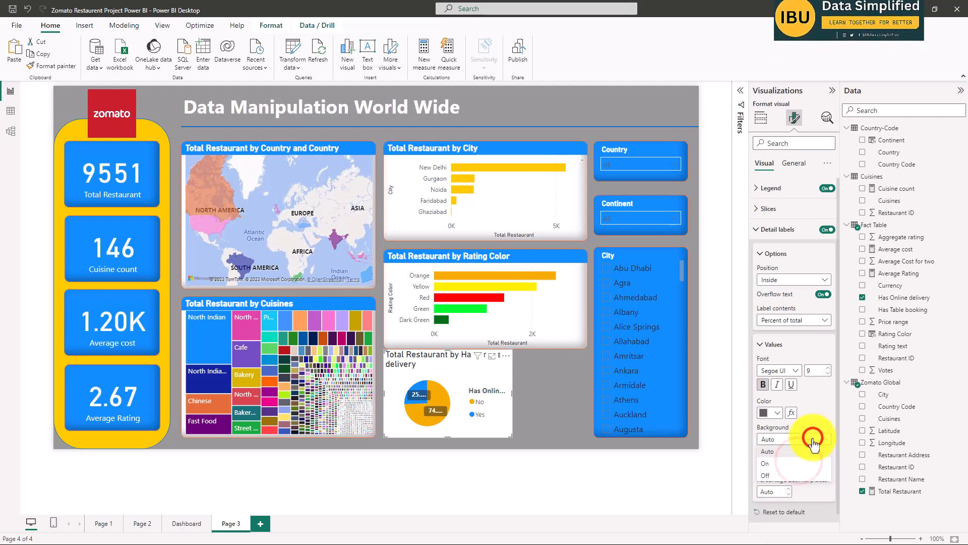
click(813, 437)
Set the percentage decimal places of the pie chart's detail labels to 0.
click(776, 491)
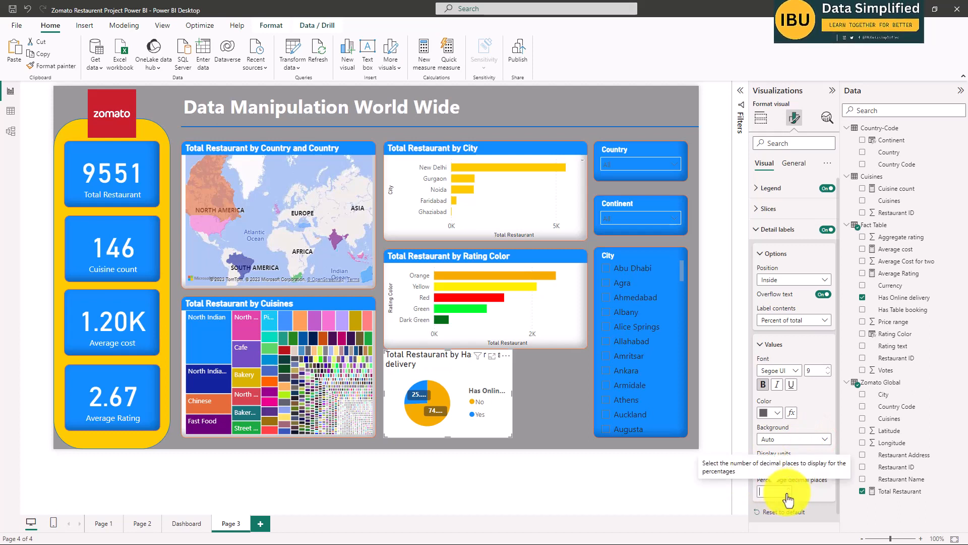
click(782, 492)
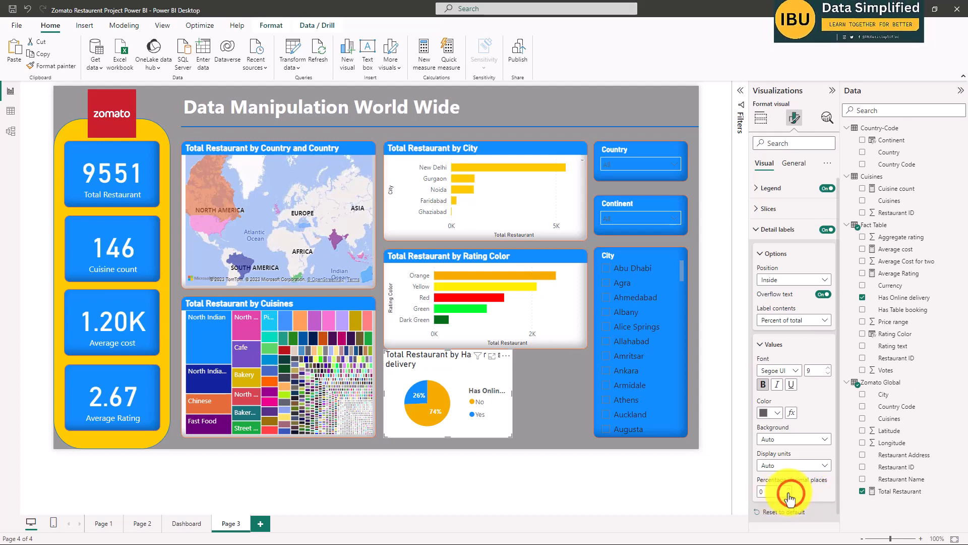
click(792, 488)
click(791, 488)
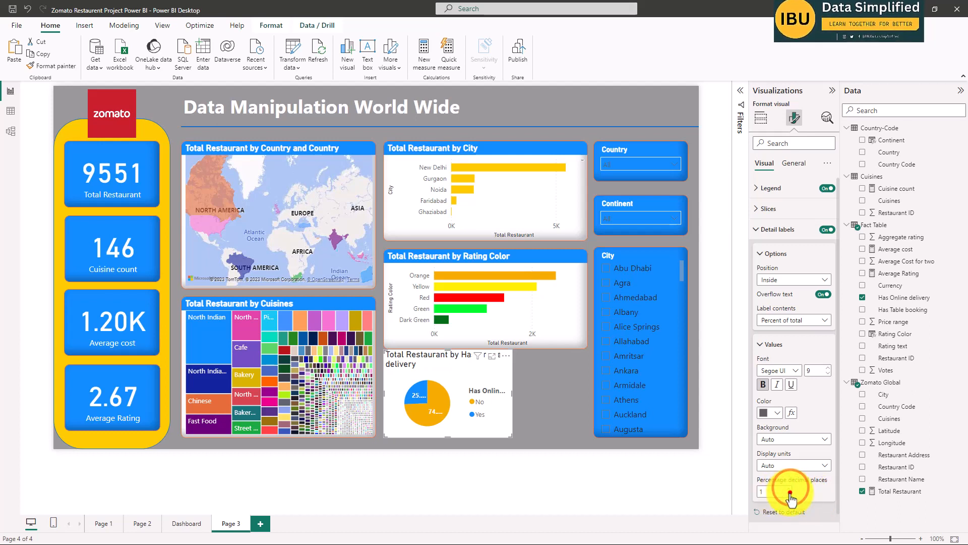
click(789, 494)
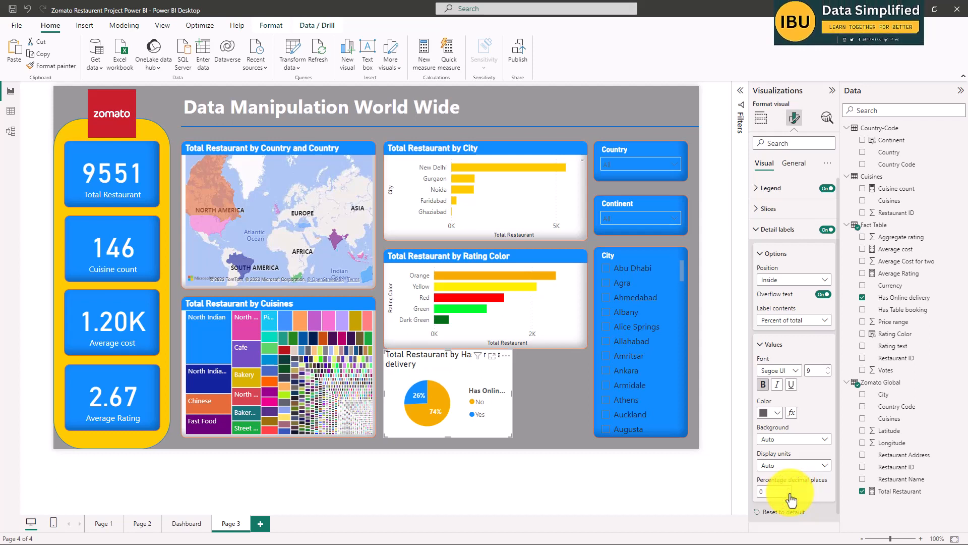
click(660, 489)
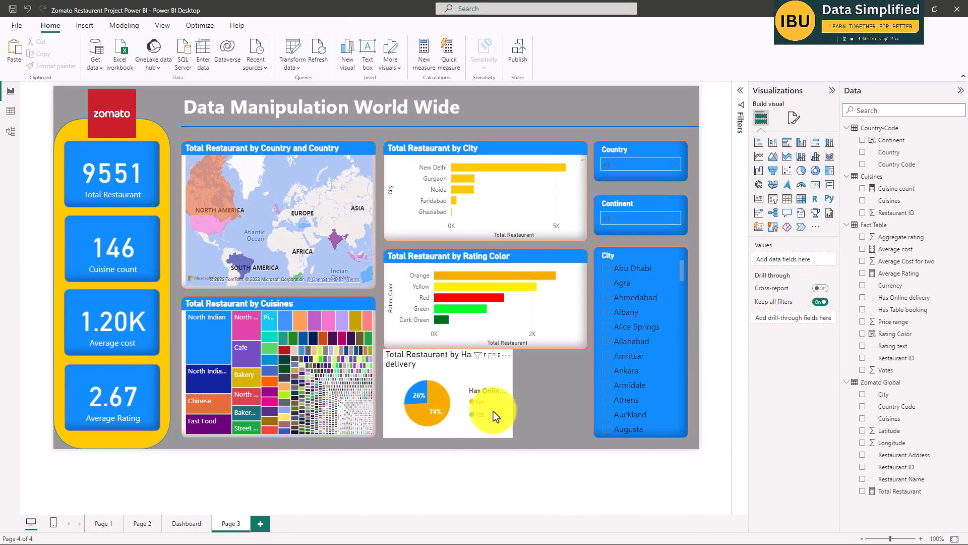
Compare the Online delivery pie chart on the Dashboard page with the pie chart on Page 3.
click(438, 427)
click(193, 521)
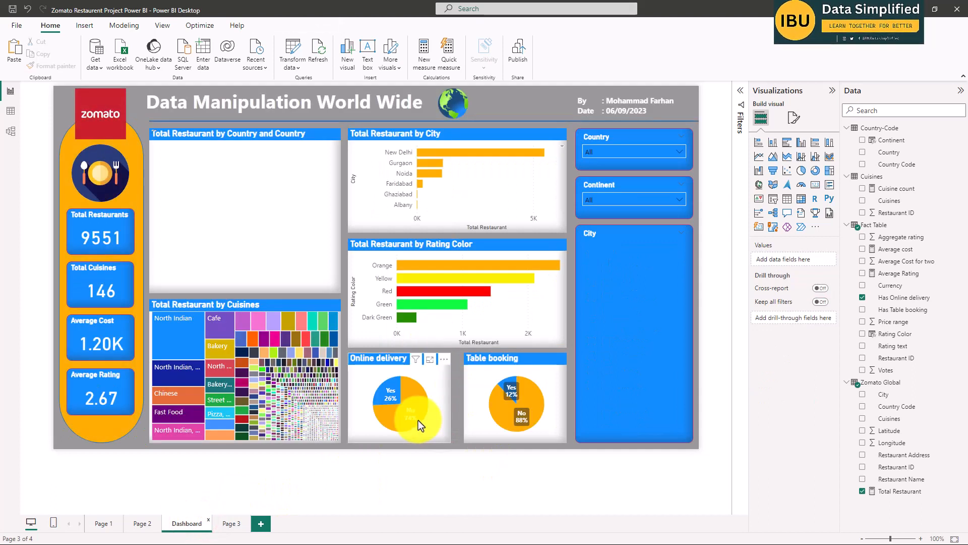
click(428, 385)
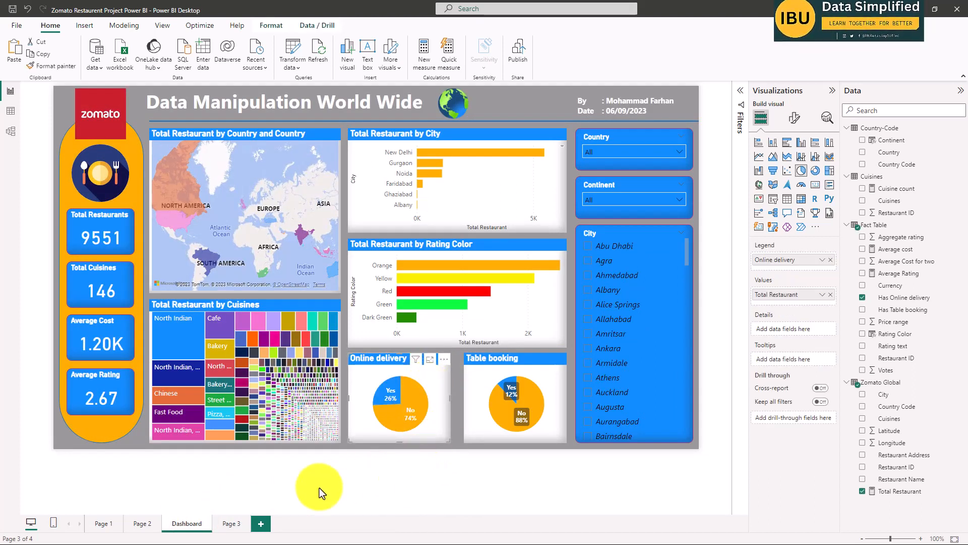
click(230, 523)
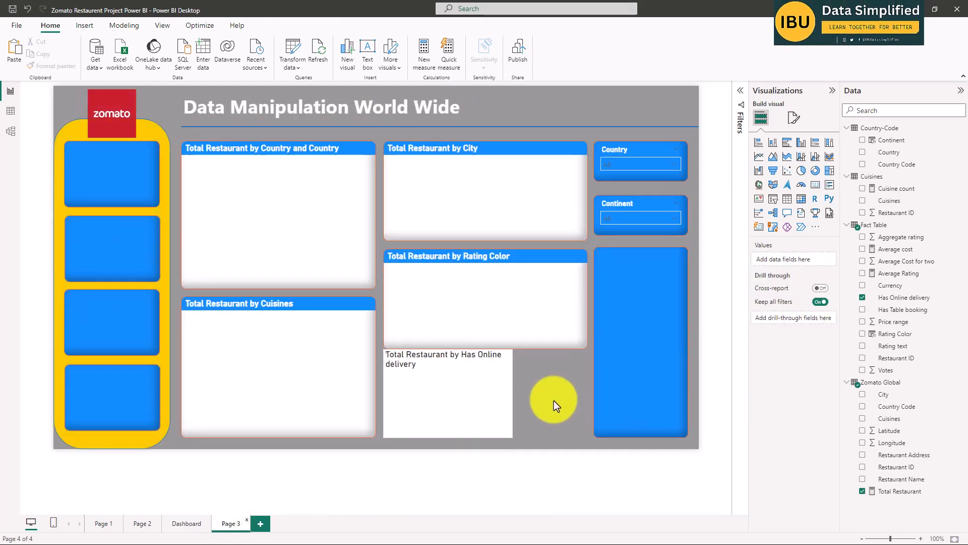
click(483, 368)
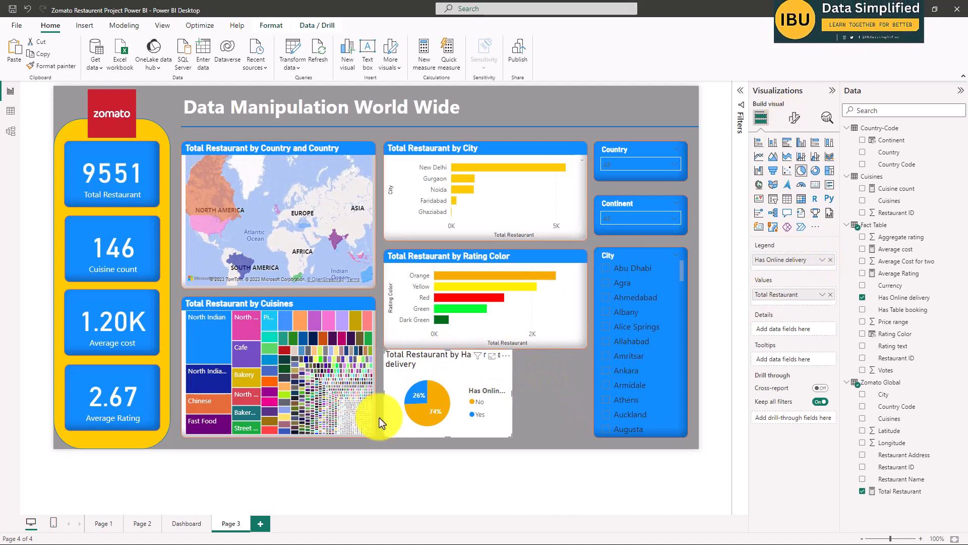
click(178, 527)
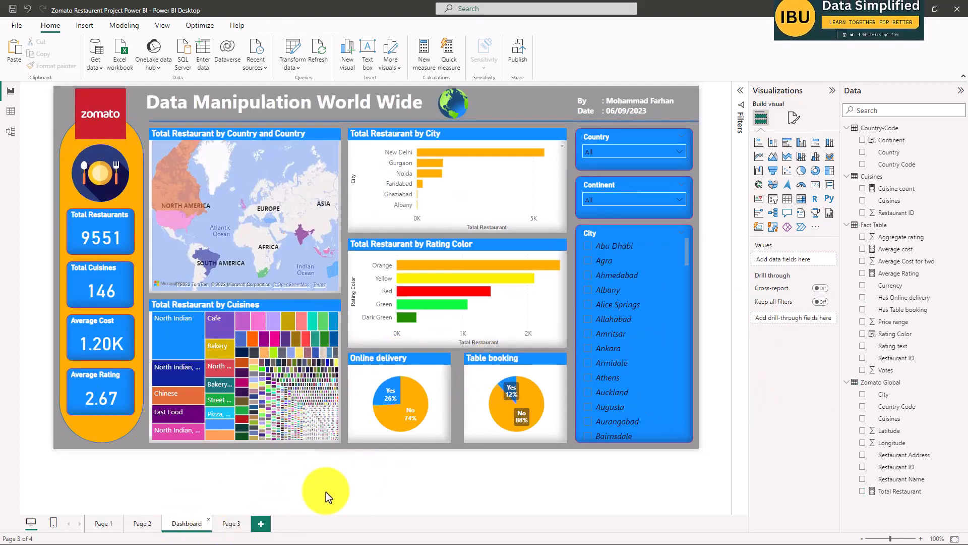
click(227, 525)
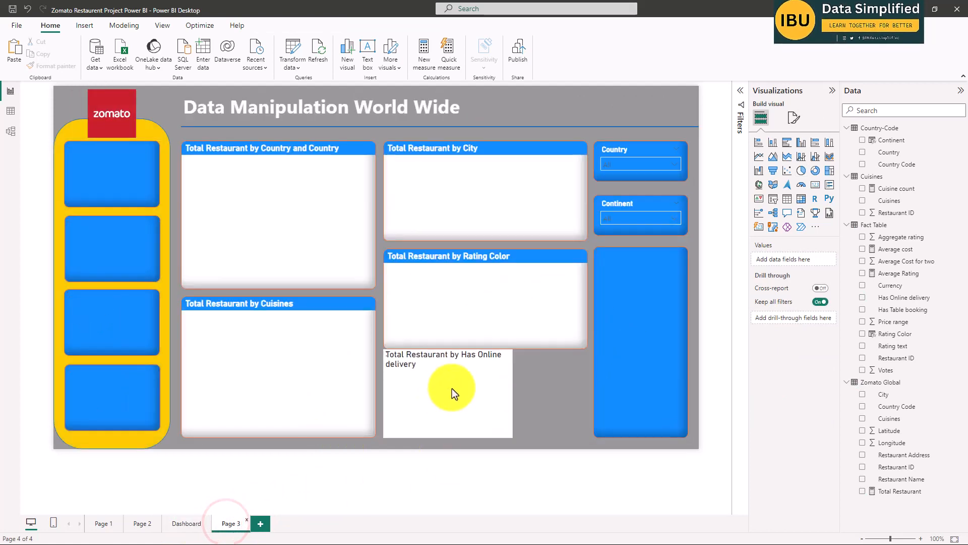
Retitle the Has Online delivery pie chart as Online Delivery and make its title bold.
click(449, 367)
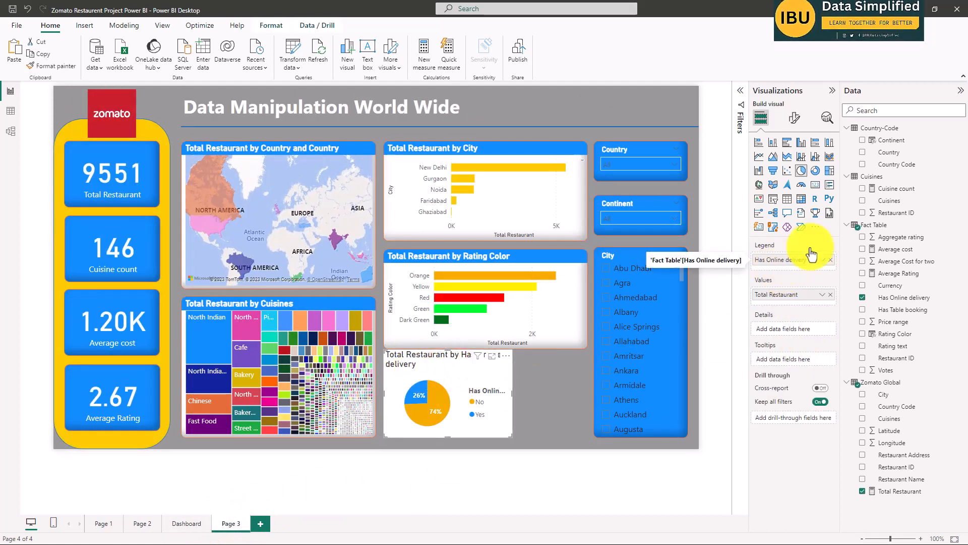
click(794, 118)
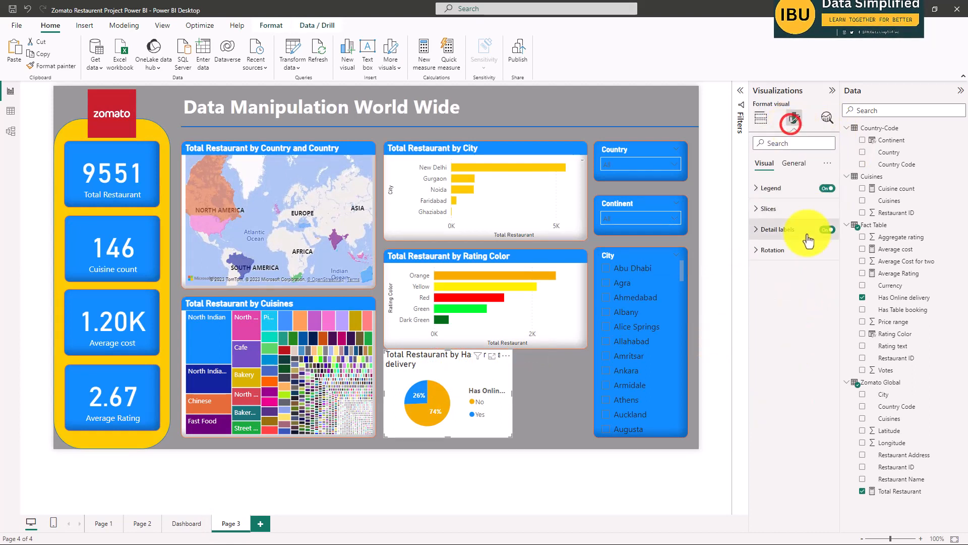
click(794, 163)
click(767, 209)
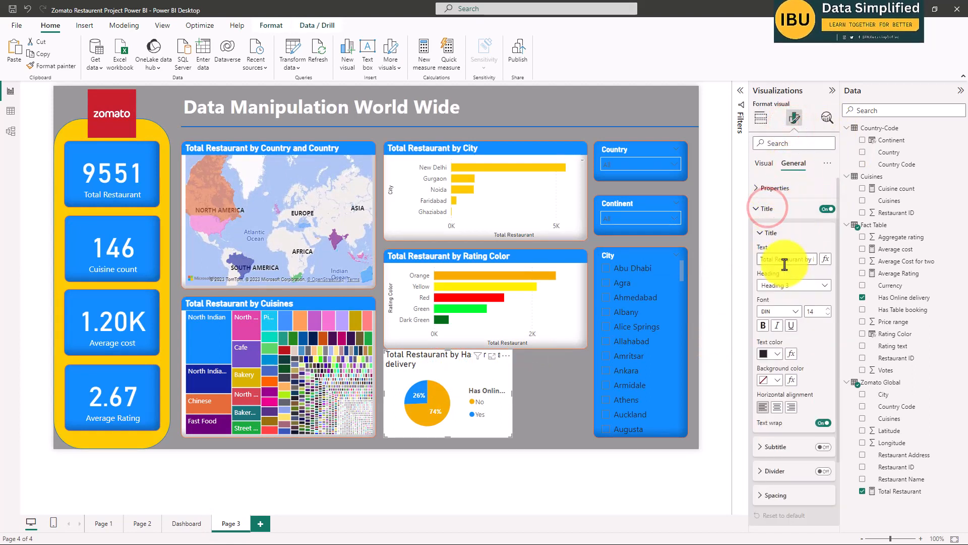
drag(810, 259, 747, 262)
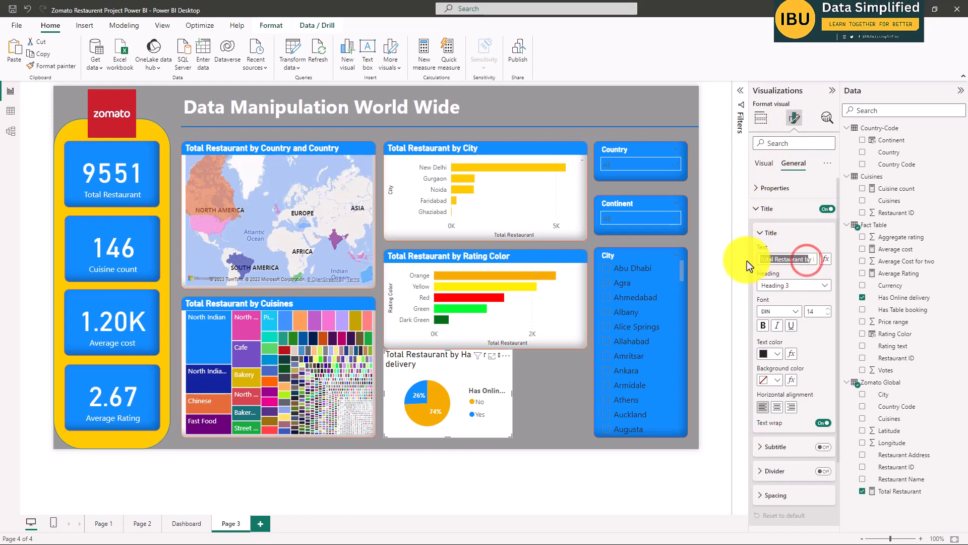
key(BackSpace)
click(776, 261)
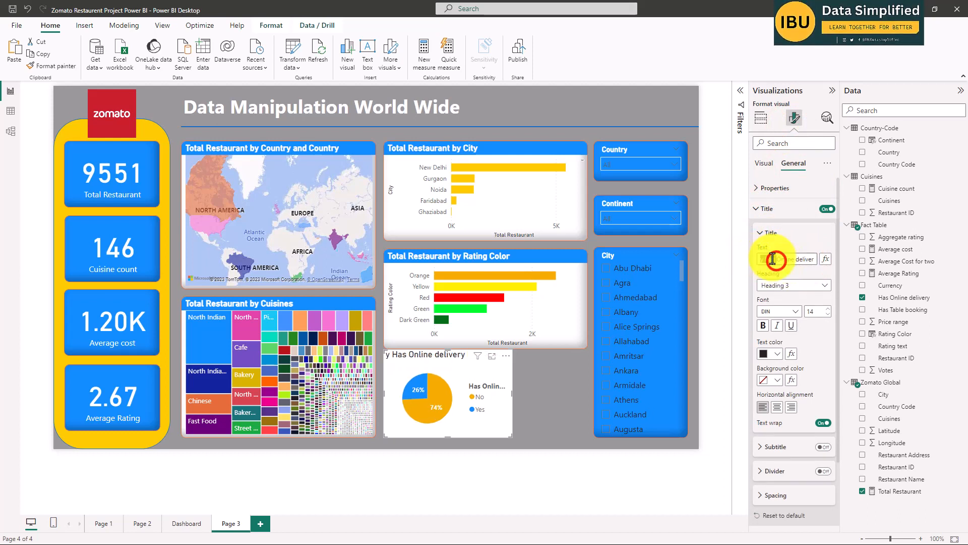
key(BackSpace)
key(BackSpace)
key(BackSpace)
key(BackSpace)
key(BackSpace)
key(BackSpace)
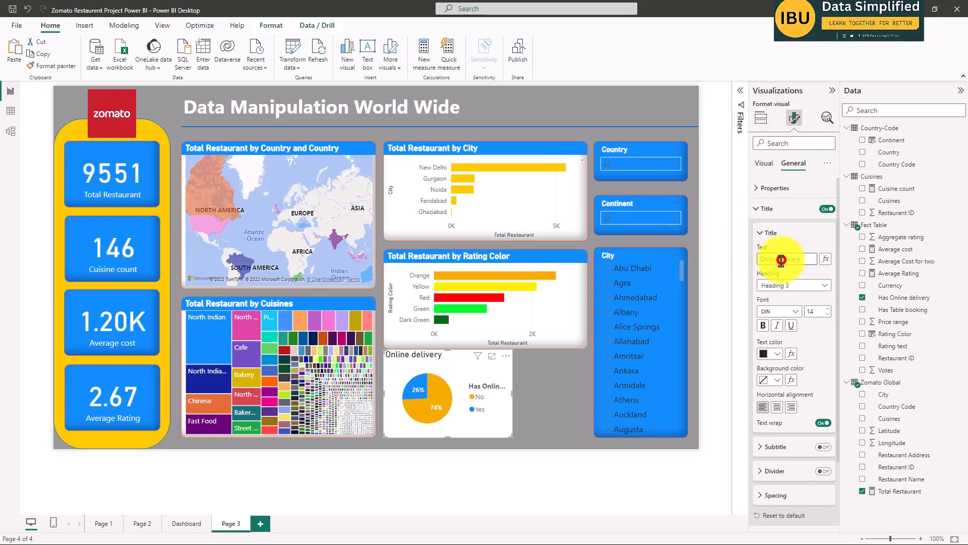
key(BackSpace)
text(D)
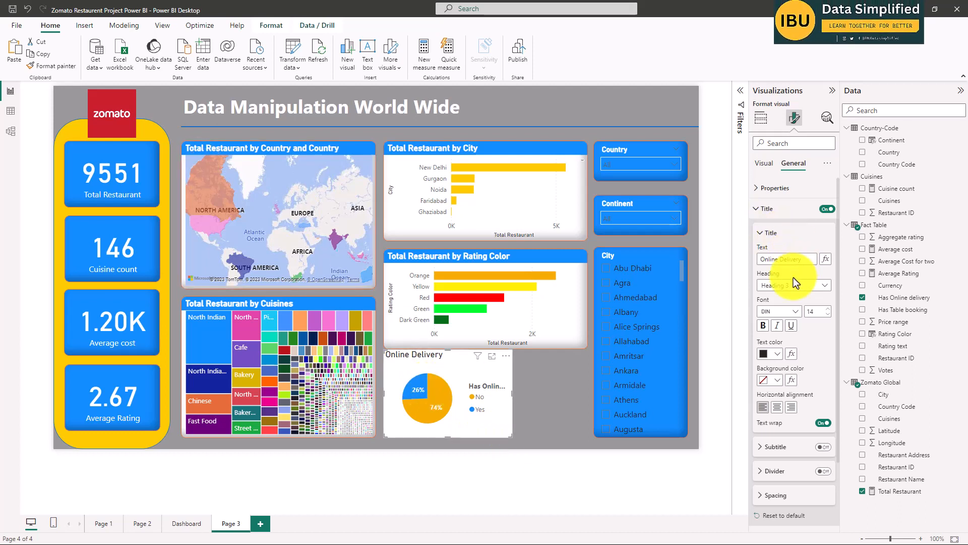
click(763, 326)
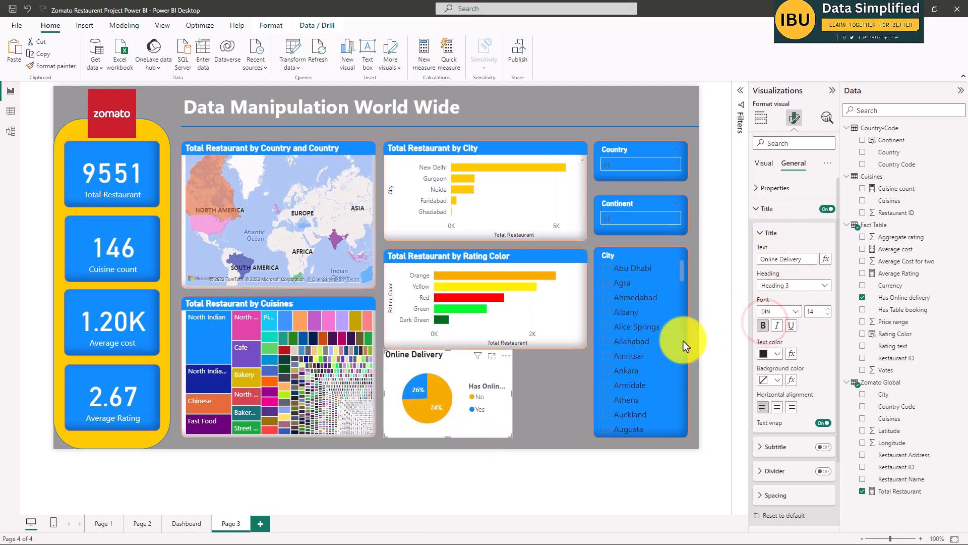
click(546, 393)
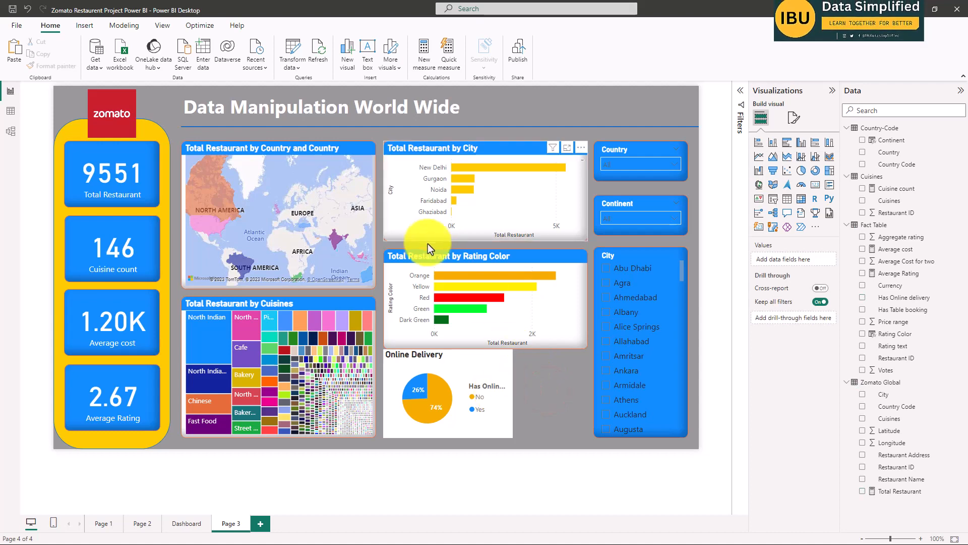
Copy the Rating Color chart's formatting onto the Online Delivery pie chart with Format painter.
click(46, 67)
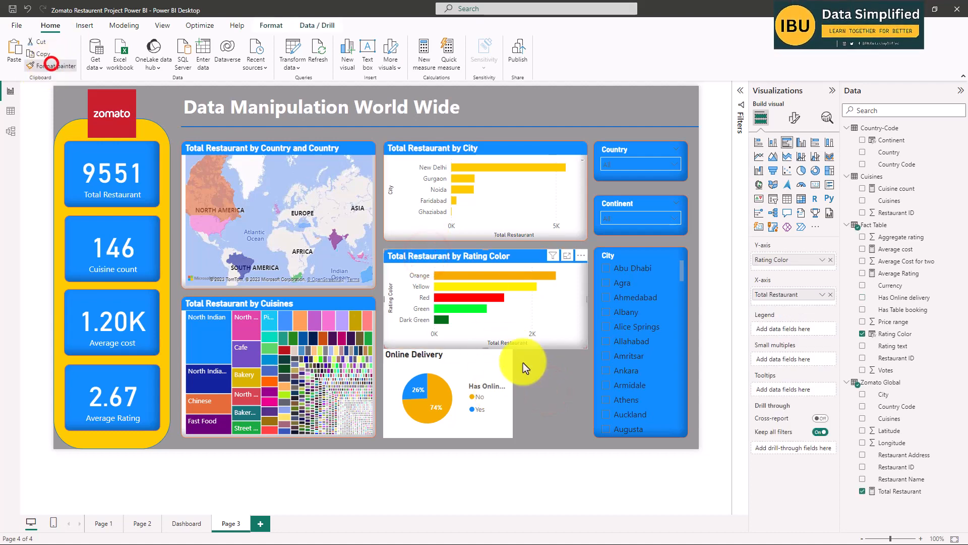
click(453, 357)
click(523, 400)
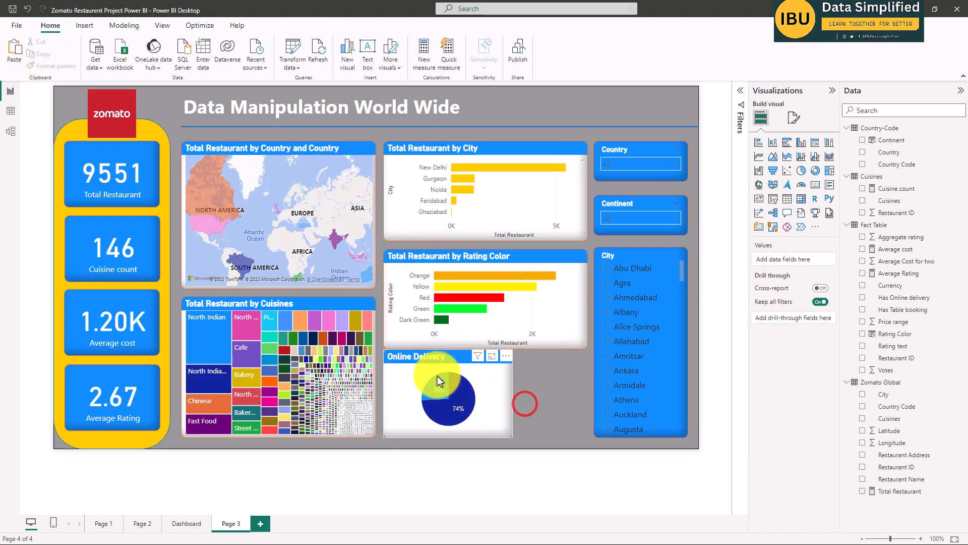
Color the No slice of the Online Delivery pie chart with the recently used orange again.
click(434, 358)
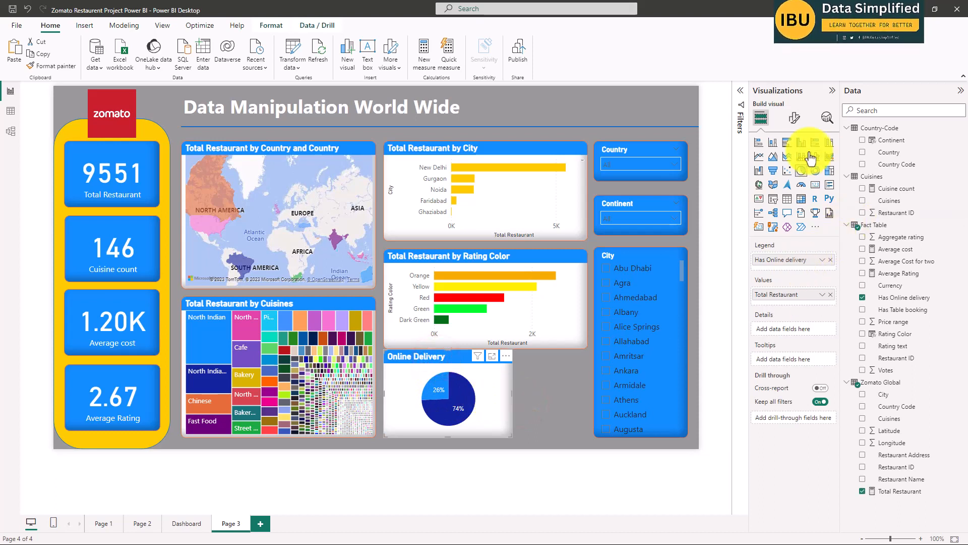
click(796, 117)
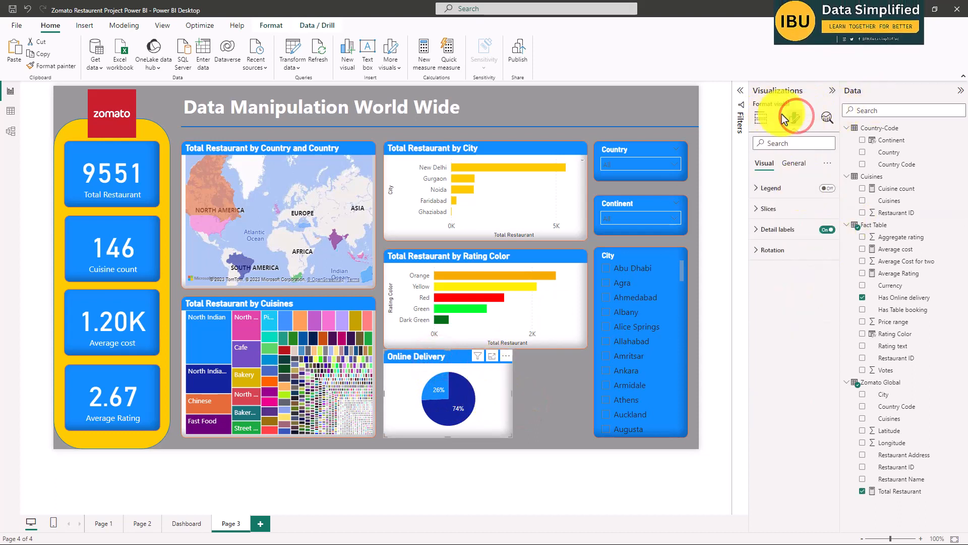
click(779, 257)
click(770, 210)
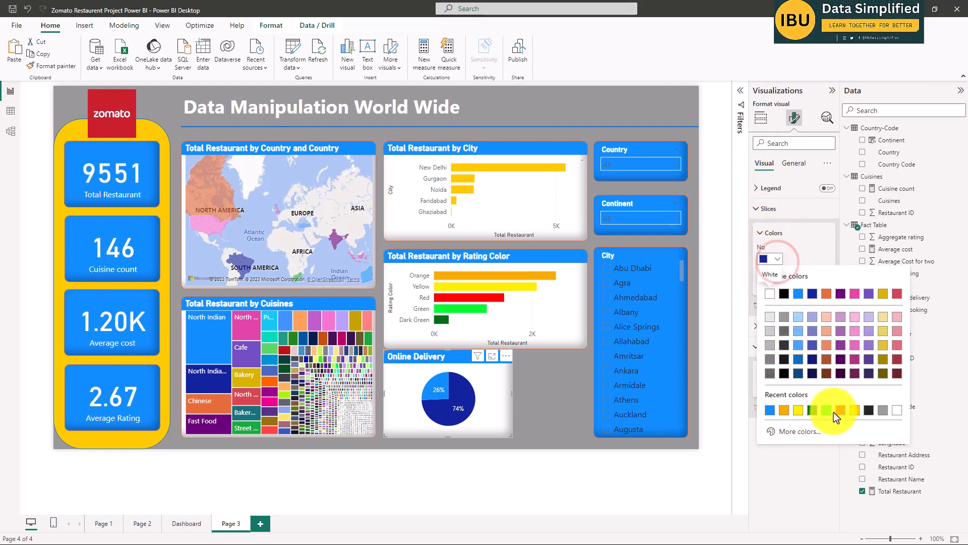
click(785, 411)
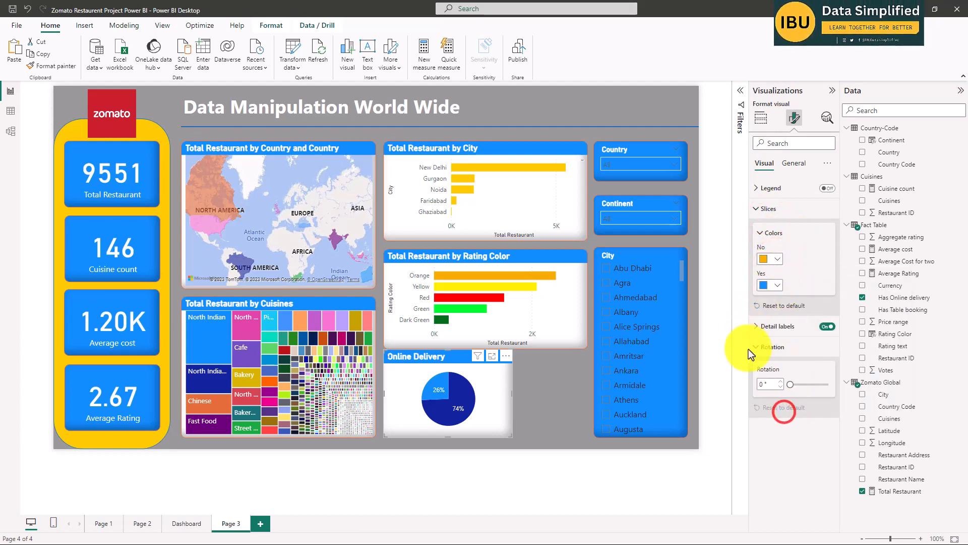
click(528, 471)
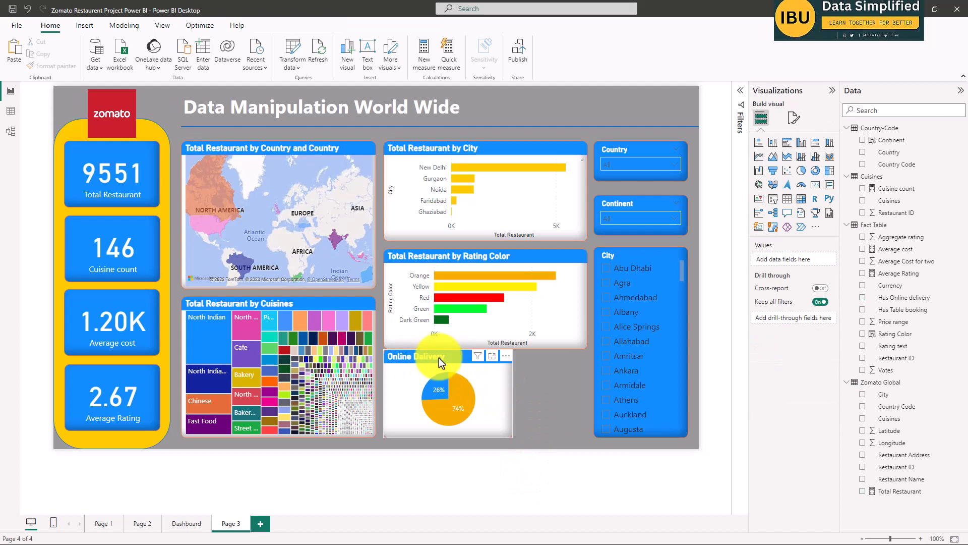
Narrow the Online Delivery pie chart from its right edge and shift the Rating Color chart slightly up to leave a gap between them.
click(503, 389)
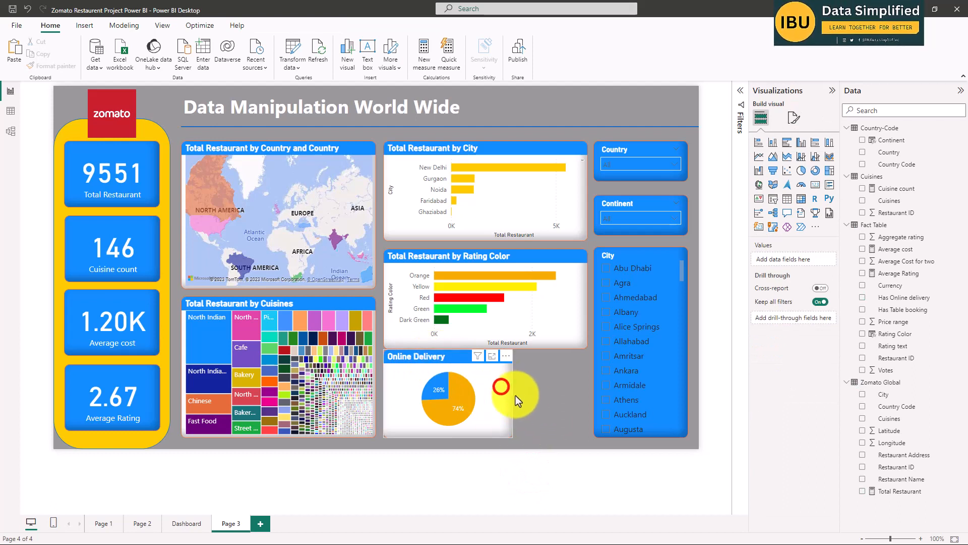
drag(512, 394, 480, 402)
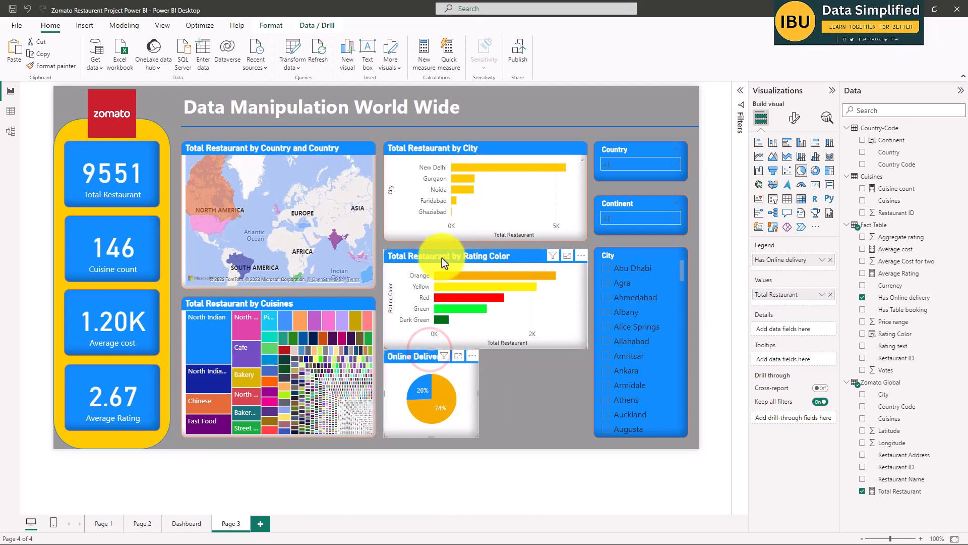
drag(441, 257, 441, 253)
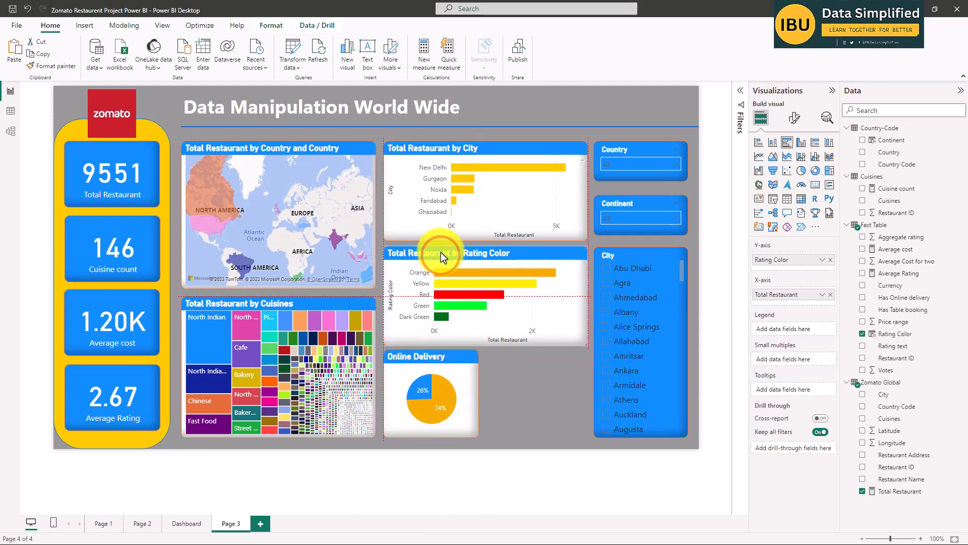
click(527, 400)
click(429, 353)
key(ctrl+c)
click(517, 404)
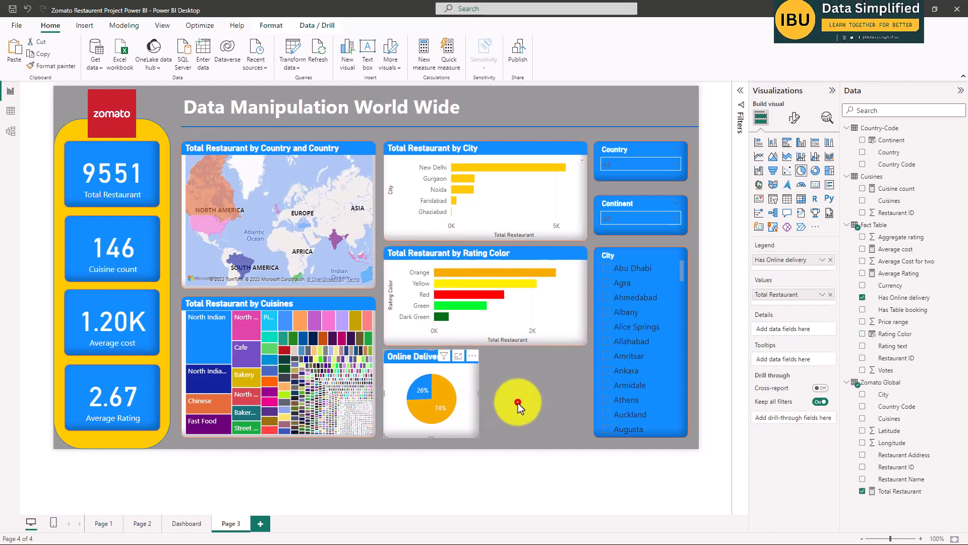
key(ctrl+v)
drag(432, 364, 528, 357)
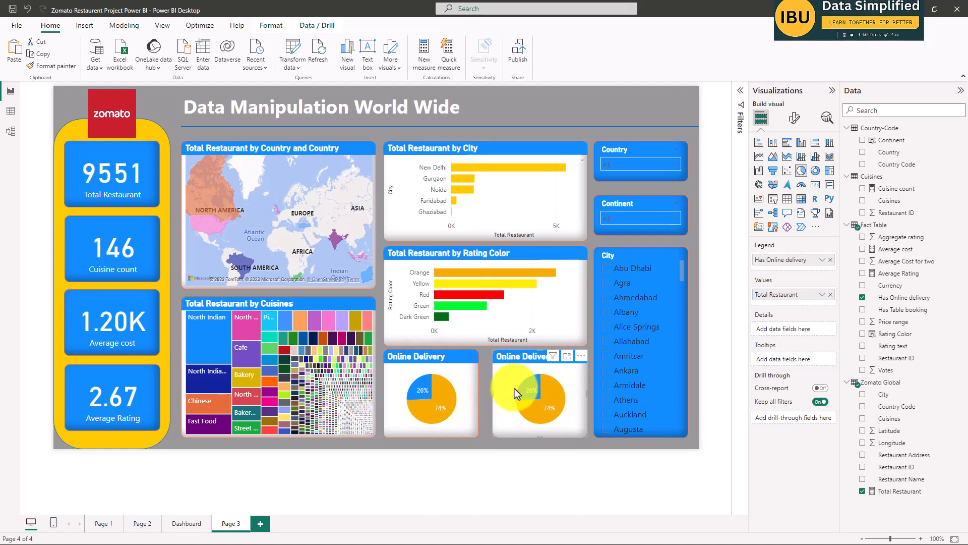
key(Delete)
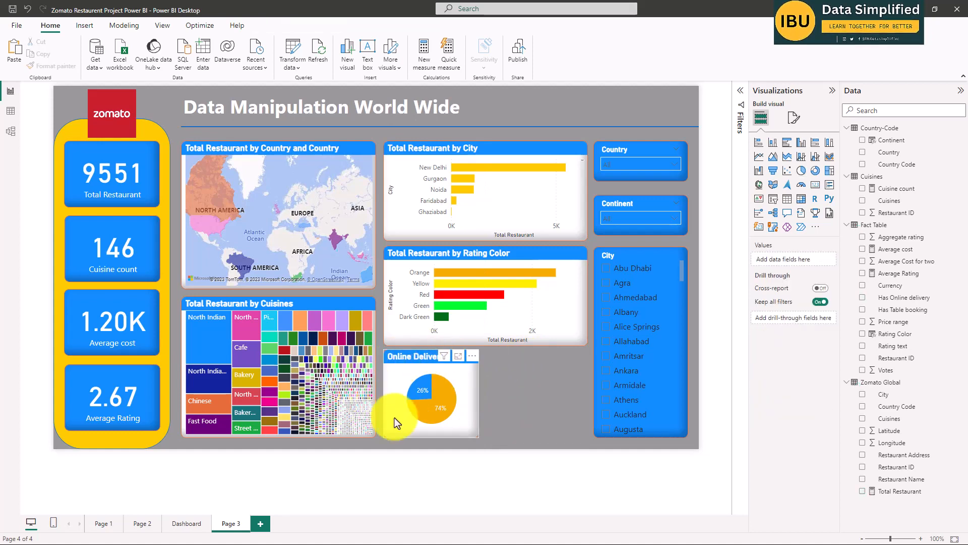
Copy the Dashboard's Online delivery pie chart onto Page 3 and place it beside the existing Online Delivery pie chart.
click(186, 523)
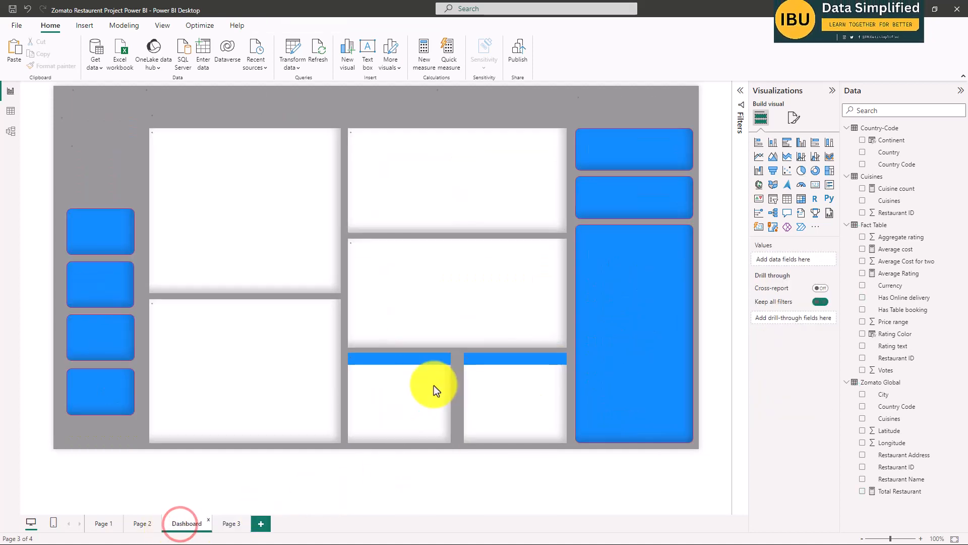
click(381, 376)
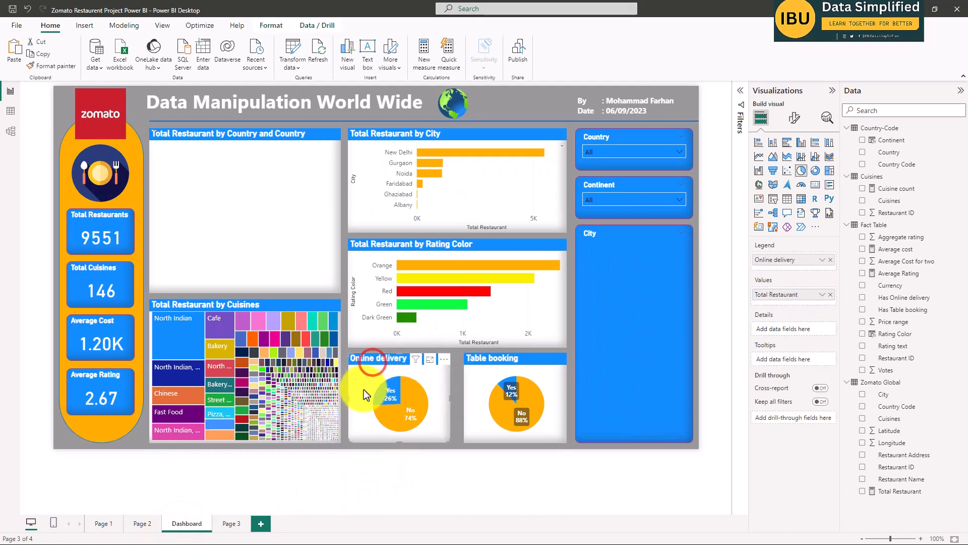
click(232, 523)
click(441, 392)
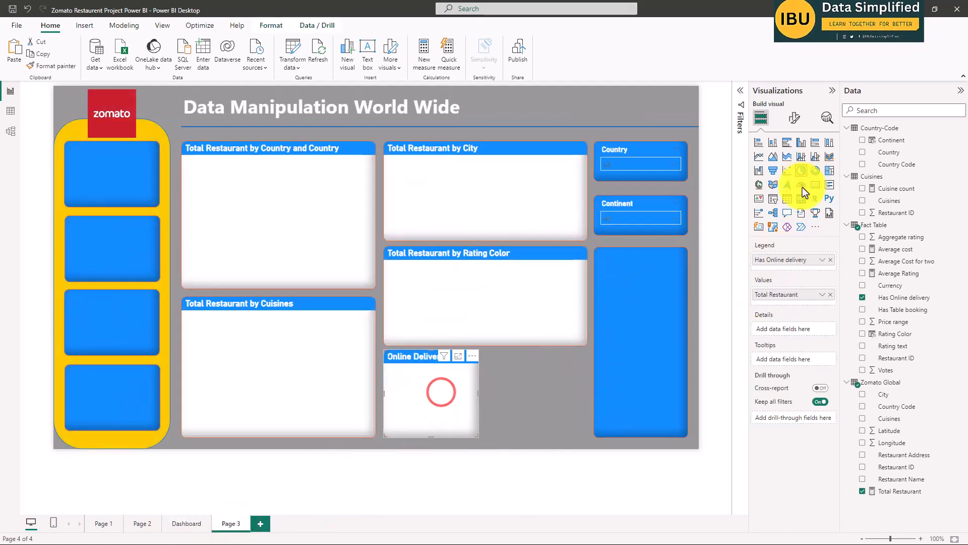
click(794, 118)
click(769, 188)
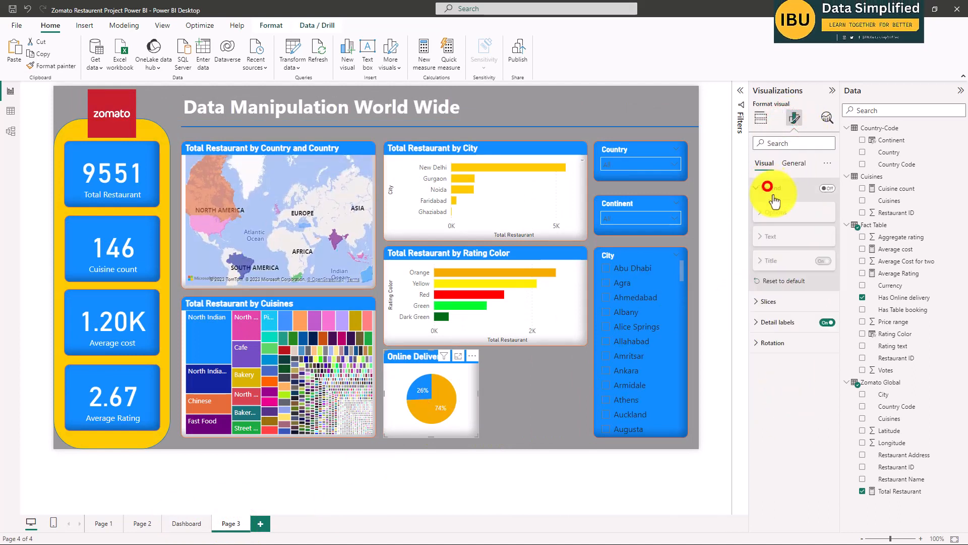
click(527, 386)
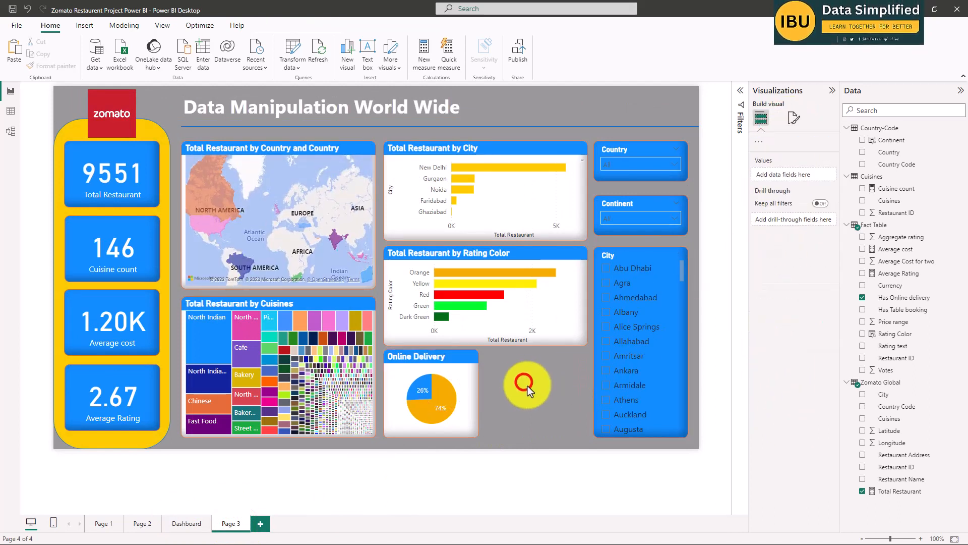
key(ctrl+v)
drag(426, 376, 521, 359)
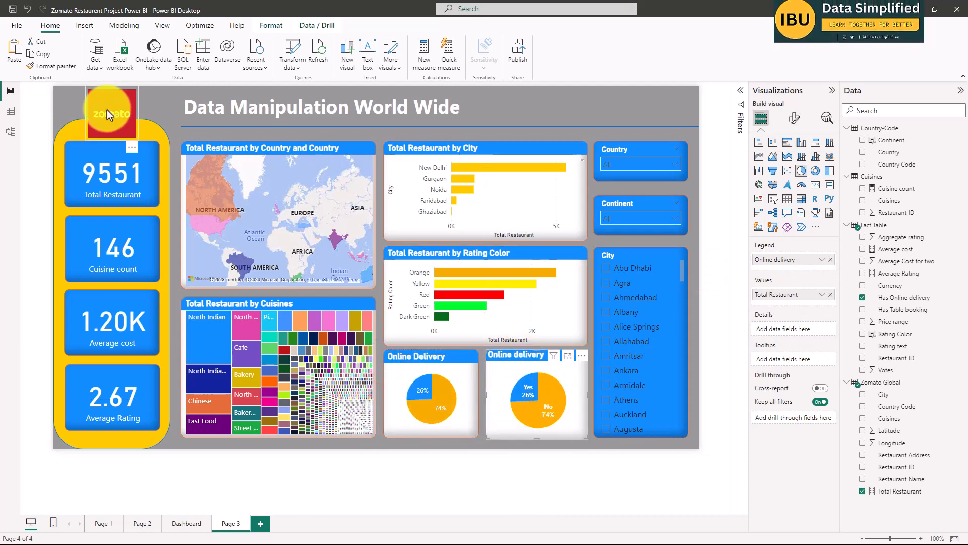
Copy the pasted Online delivery chart's formatting onto the original Online Delivery pie chart with Format painter.
click(54, 65)
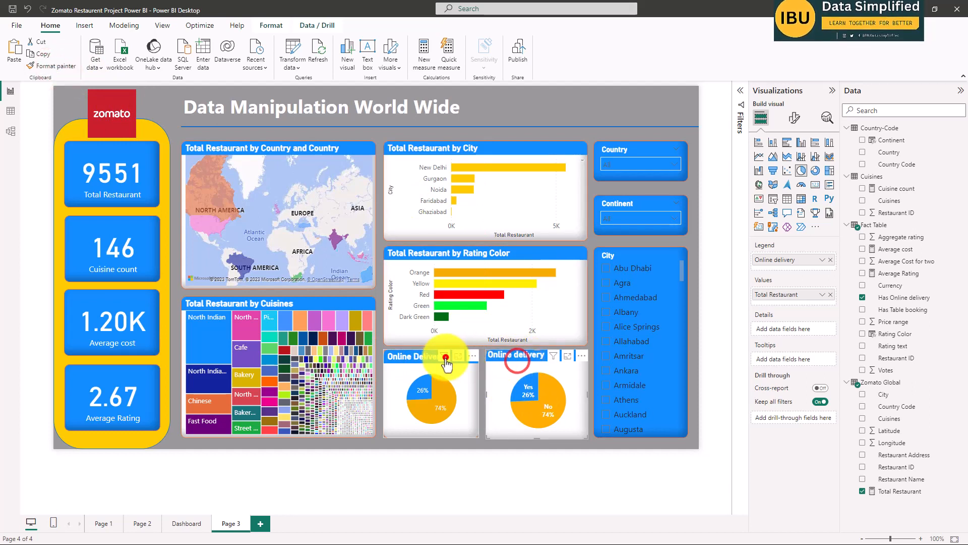
click(436, 376)
click(492, 376)
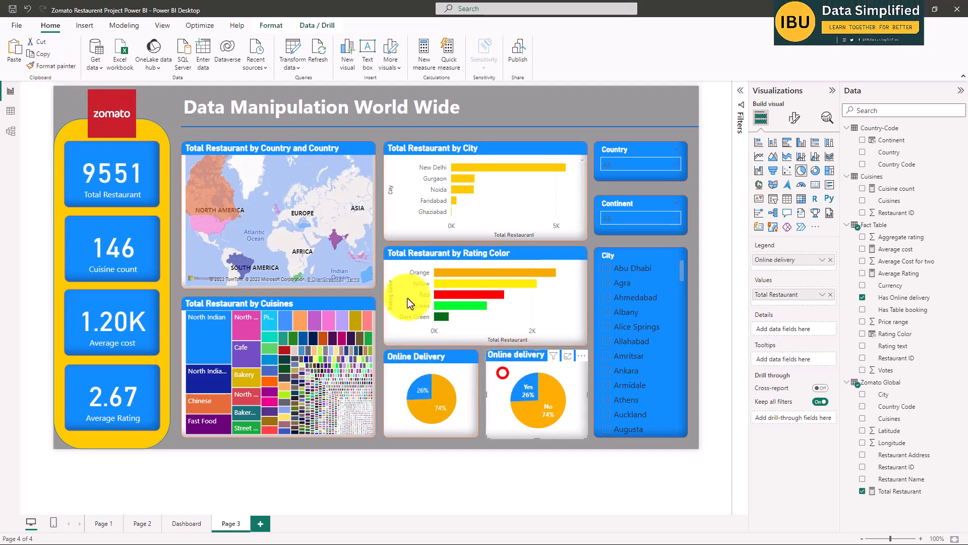
click(66, 66)
click(423, 392)
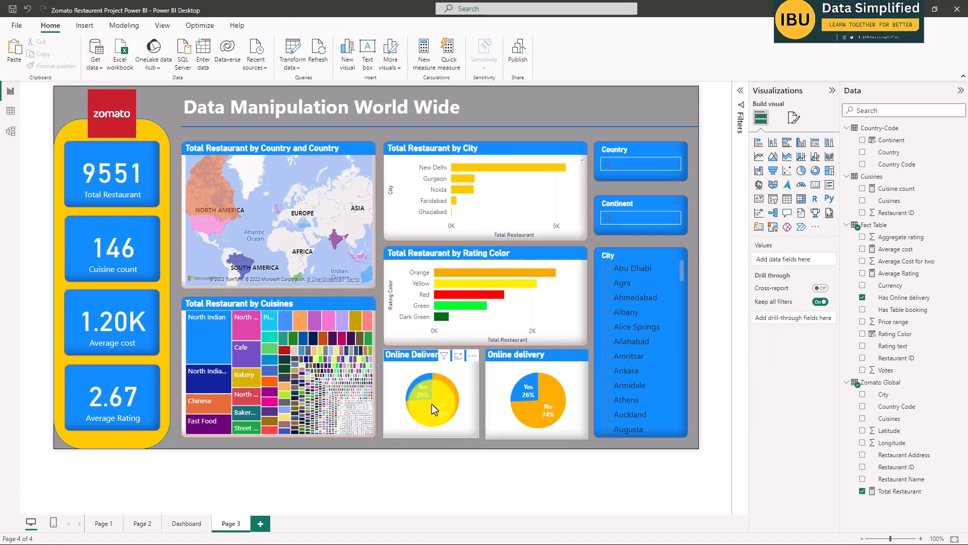
Delete the pasted Online delivery pie chart from Page 3 and compare the remaining pie chart with the Dashboard's version.
click(522, 384)
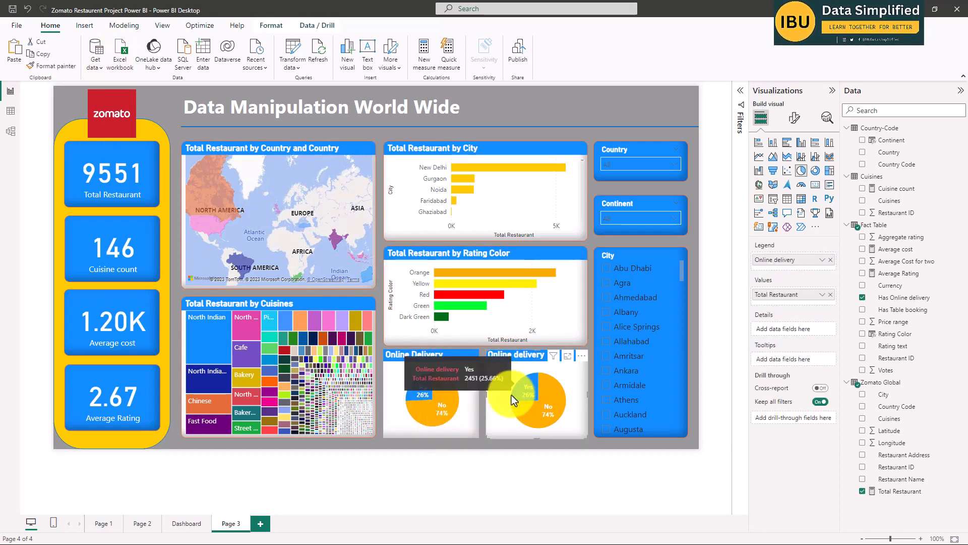
key(Delete)
click(467, 423)
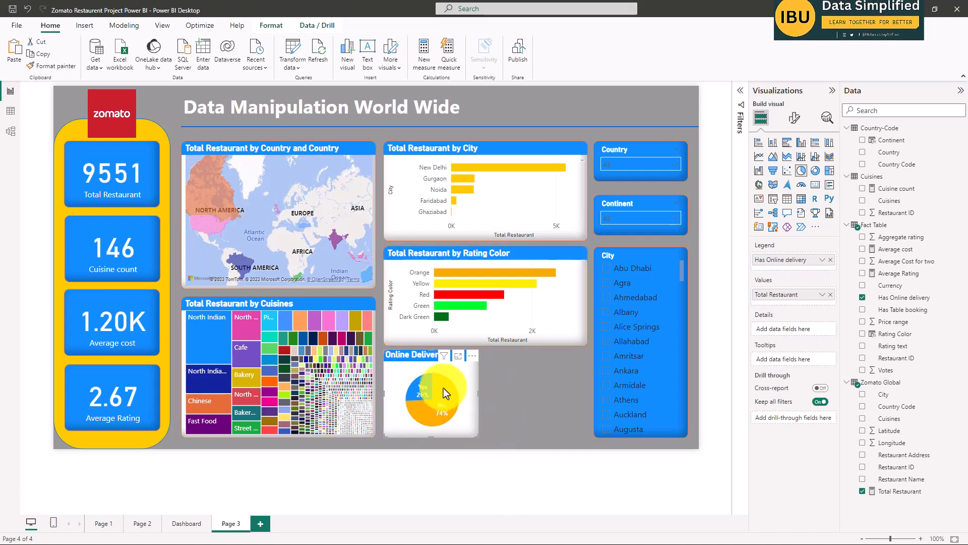
ctrl+scroll(413, 379, up, 2)
click(513, 393)
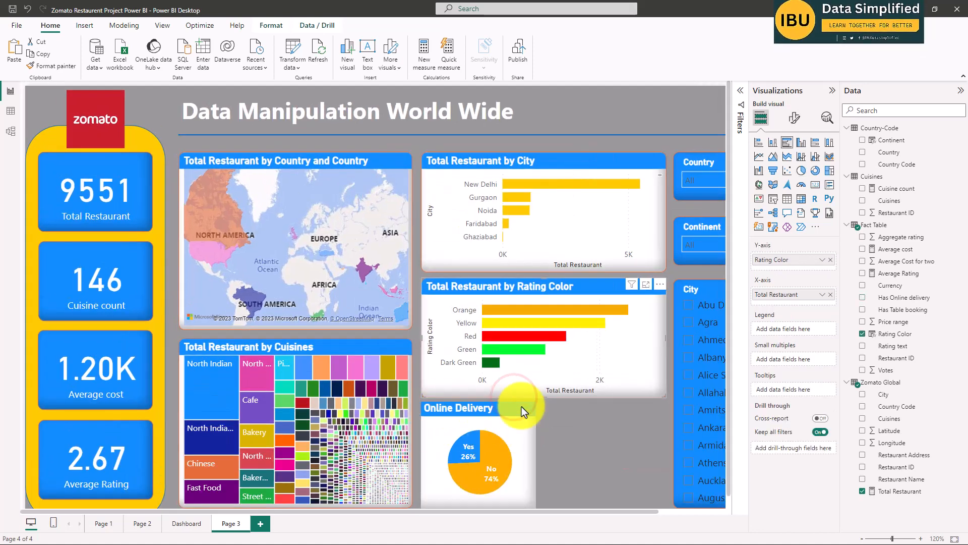
click(188, 522)
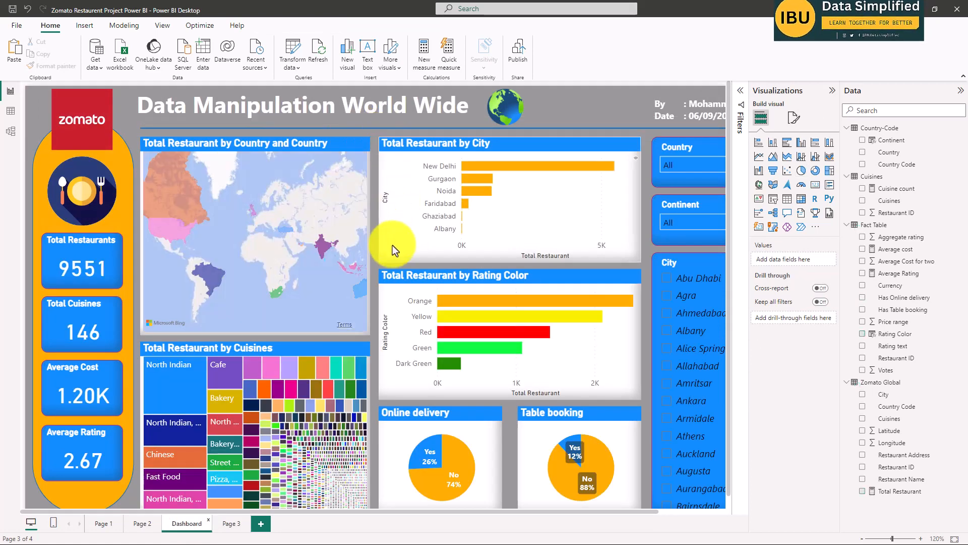
click(231, 525)
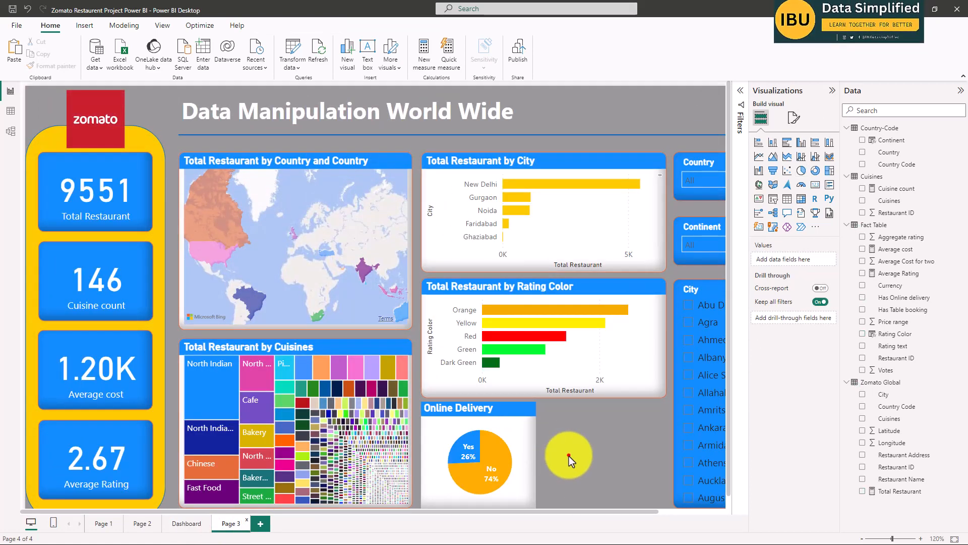
Turn on the Online Delivery pie chart's visual border and set its rounded corners to 10 px.
click(514, 428)
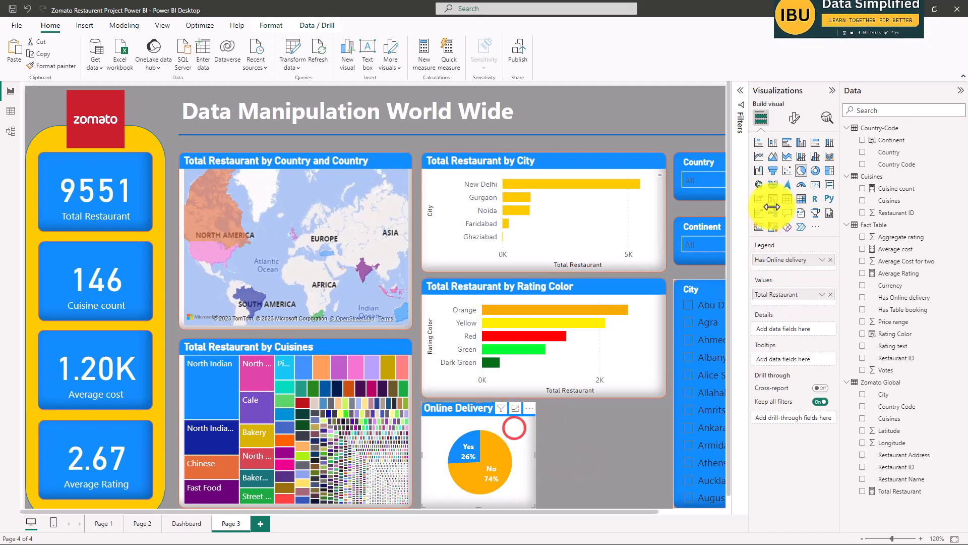
click(794, 118)
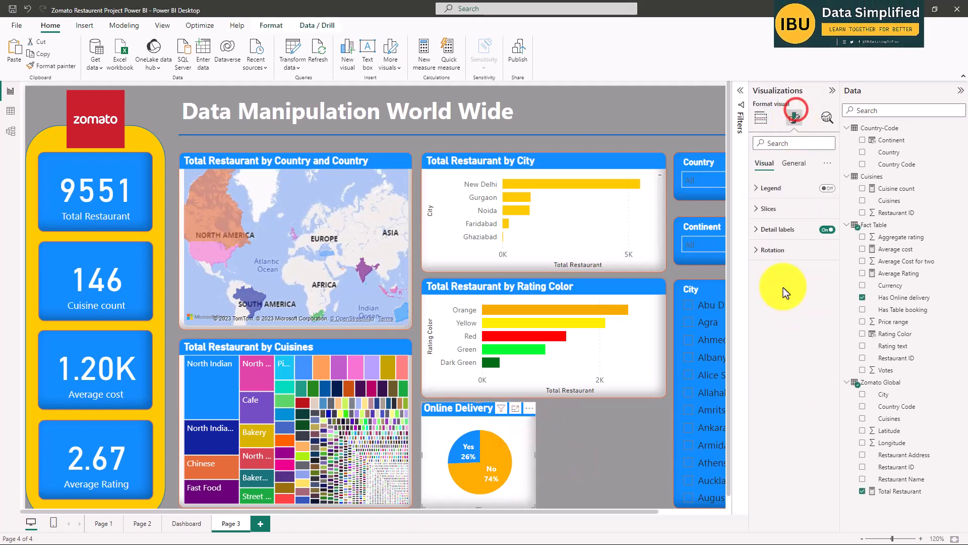
click(776, 207)
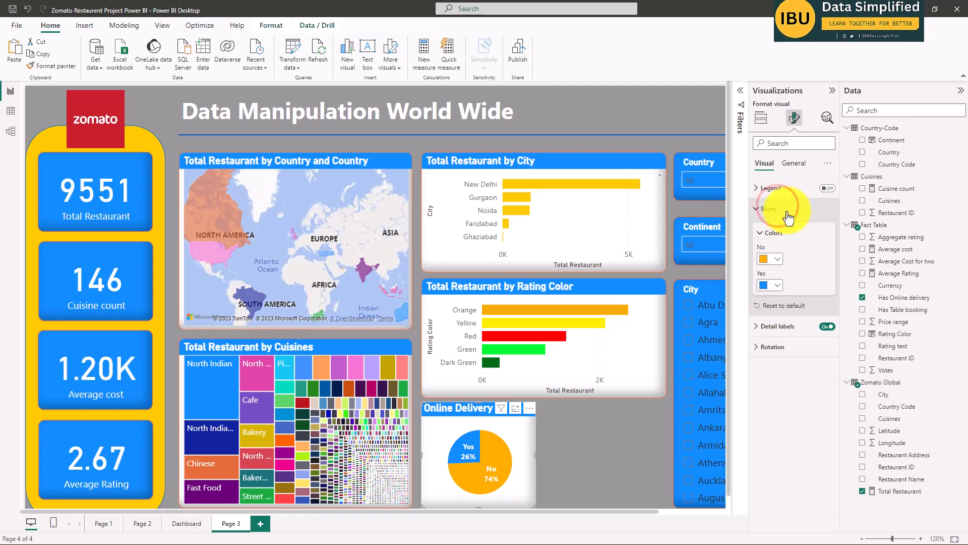
click(788, 212)
click(793, 163)
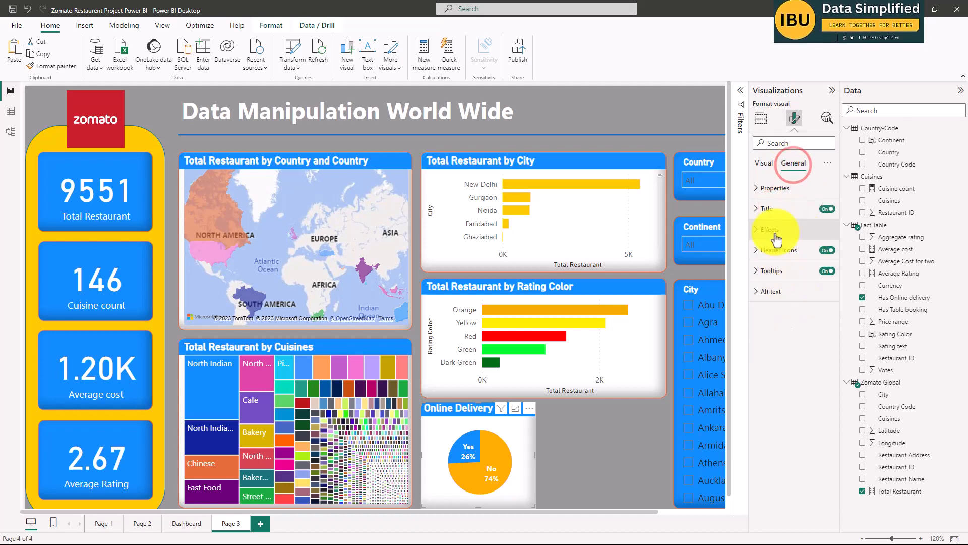
click(772, 229)
click(780, 360)
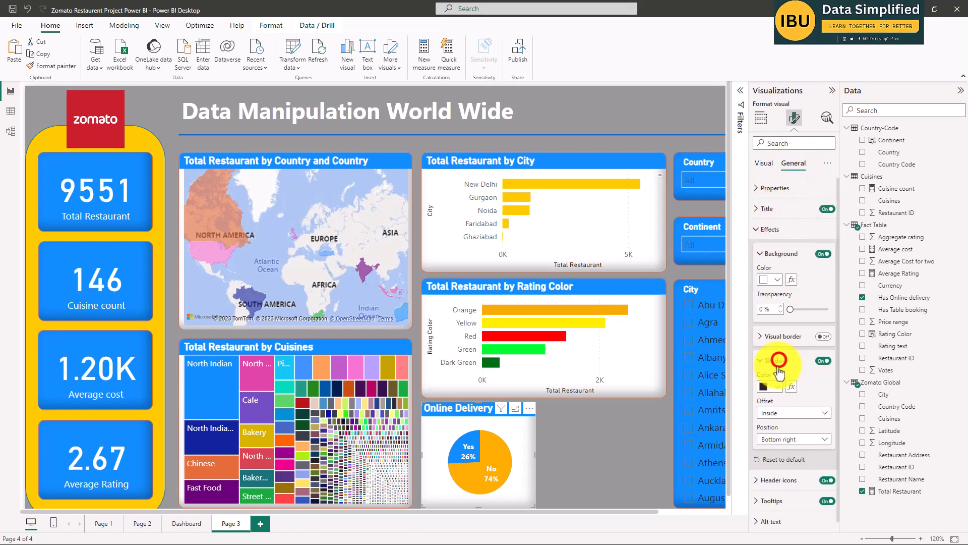
click(772, 337)
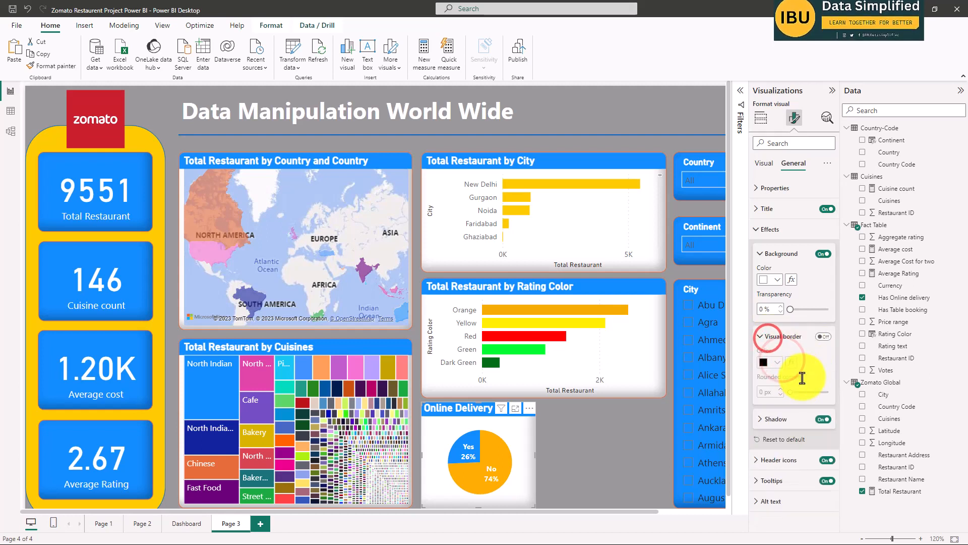
click(822, 336)
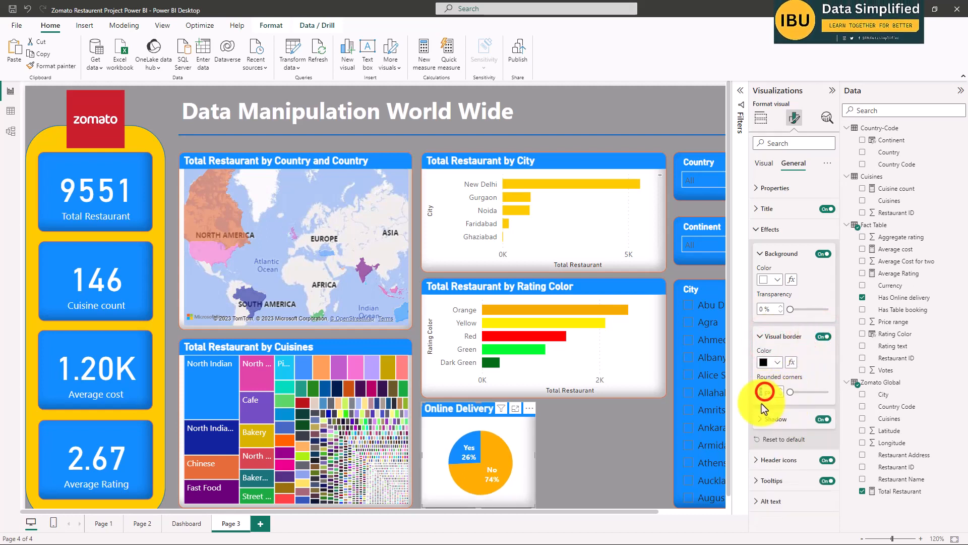
text(10)
key(Return)
click(600, 462)
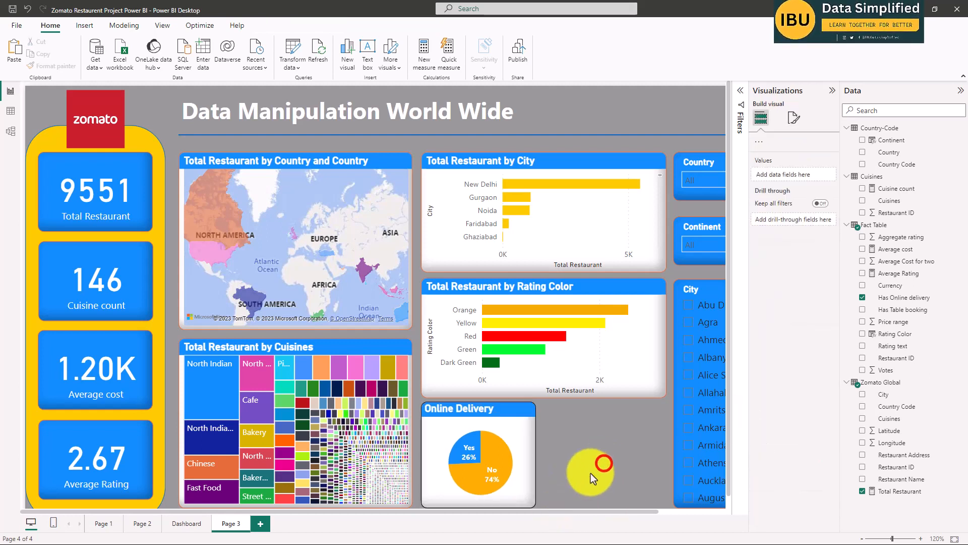
Duplicate the Online Delivery pie chart and place the copy beside it, aligned under the Rating Color chart's right edge.
click(525, 443)
click(585, 452)
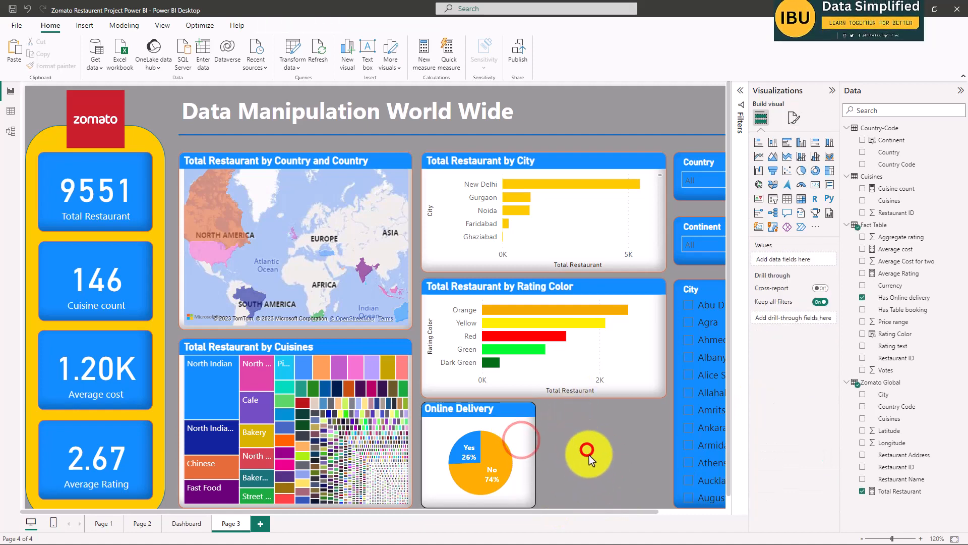
scroll(580, 434, down, 1)
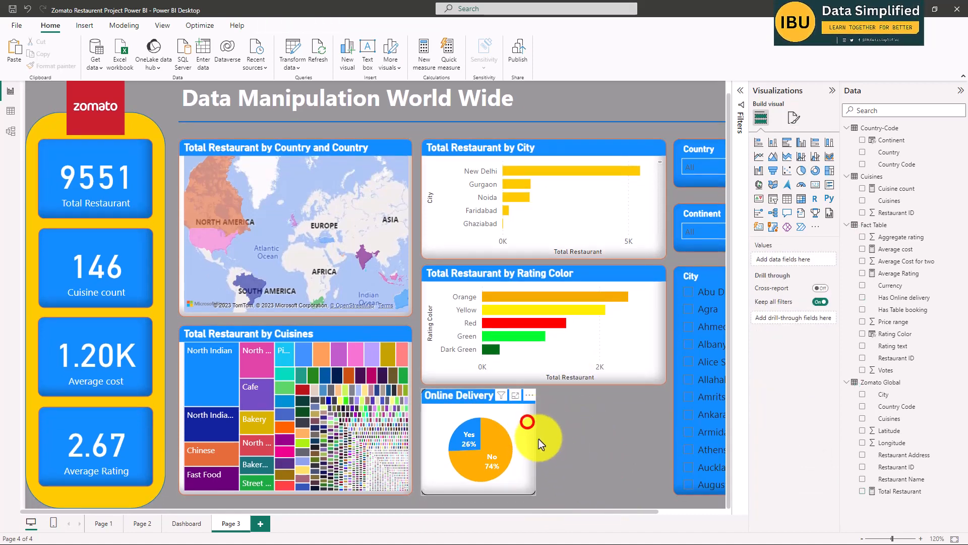
click(527, 421)
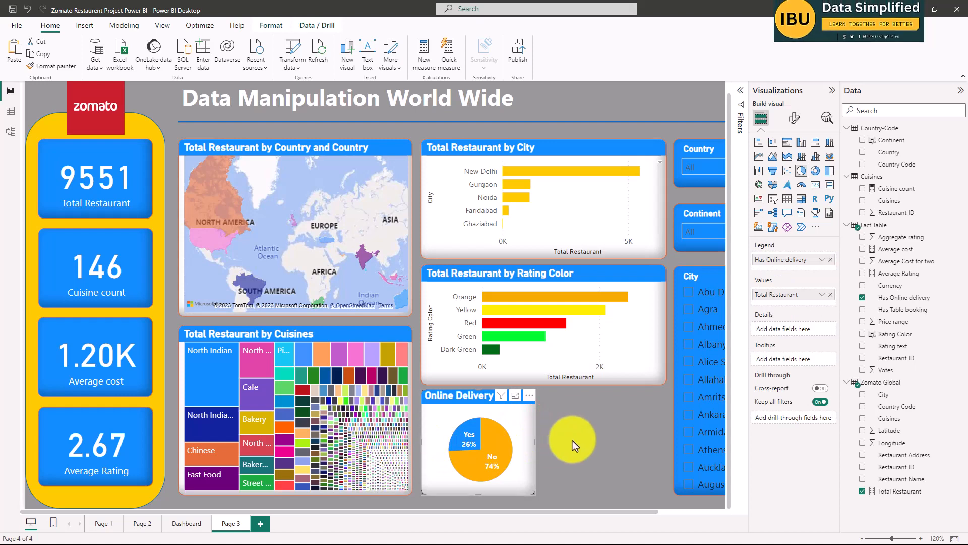
click(594, 437)
click(450, 397)
click(542, 428)
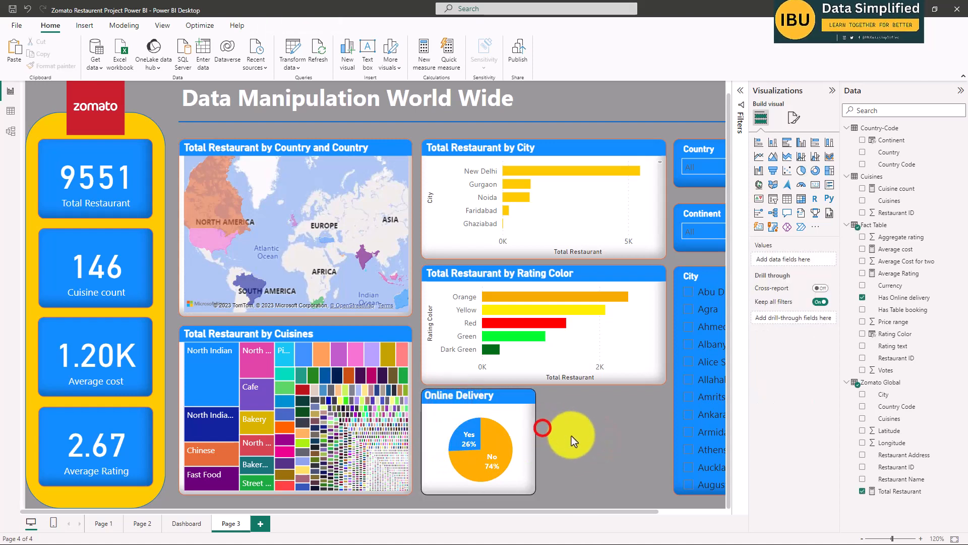
key(ctrl+v)
drag(472, 403, 595, 401)
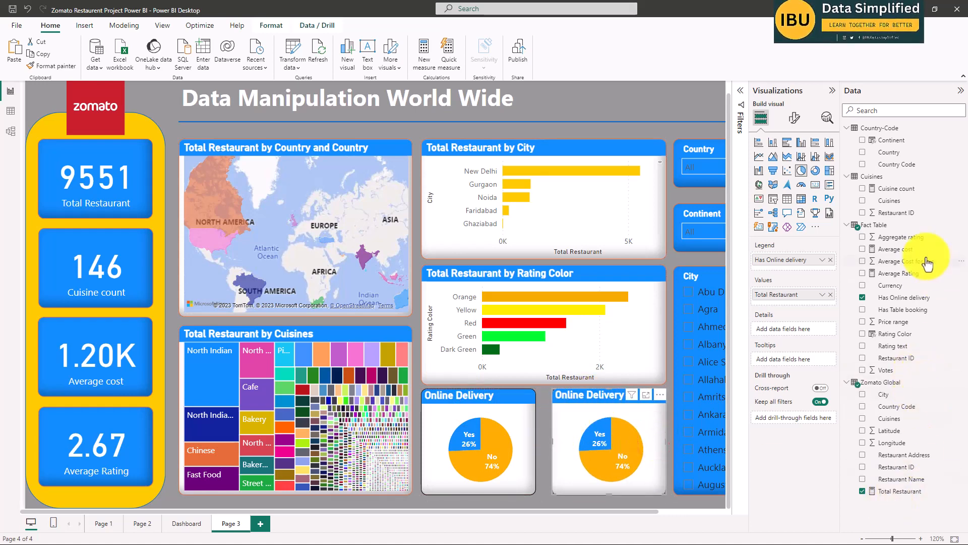
Replace the Has Online delivery field with Has Table booking in the duplicated pie chart.
click(862, 309)
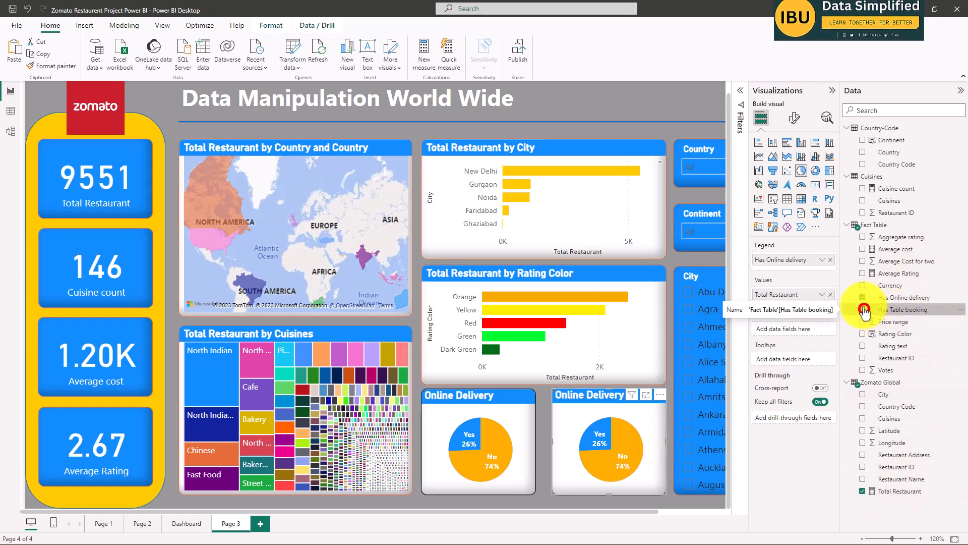
click(863, 297)
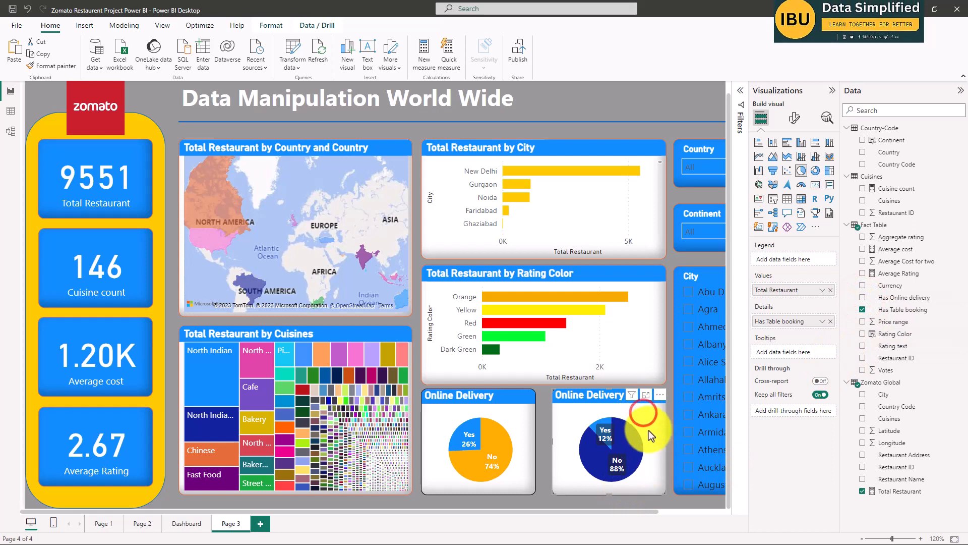
Set the No slice color to orange in the duplicated pie chart that uses Has Table booking.
click(794, 119)
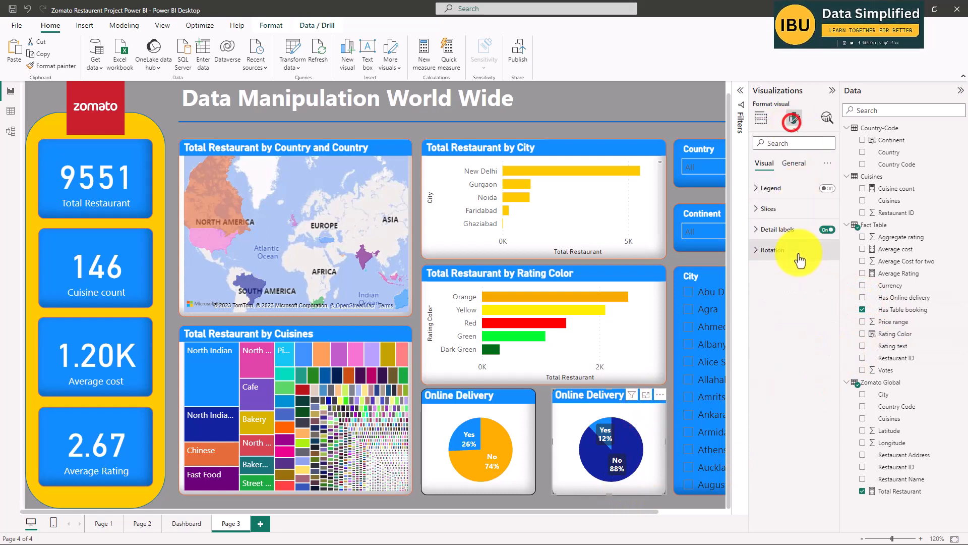
click(780, 208)
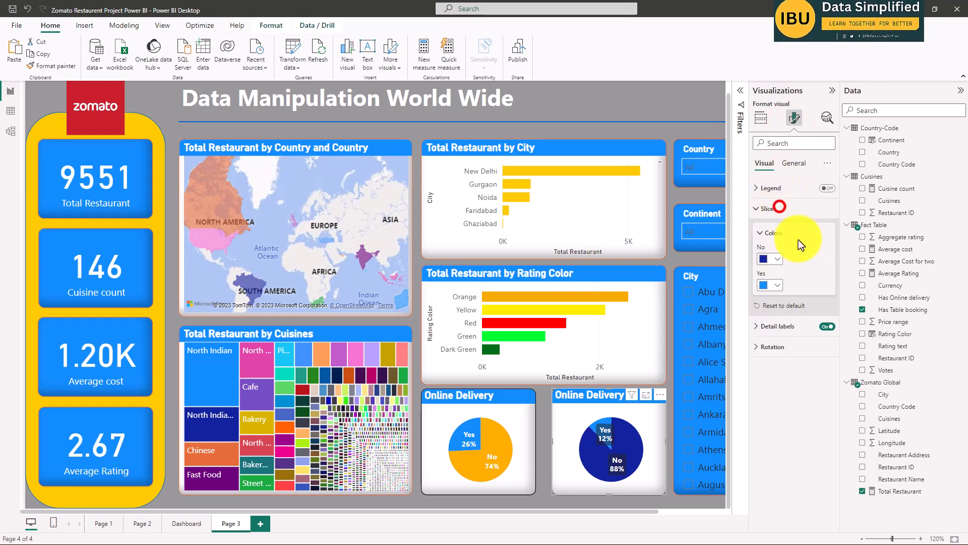
click(777, 259)
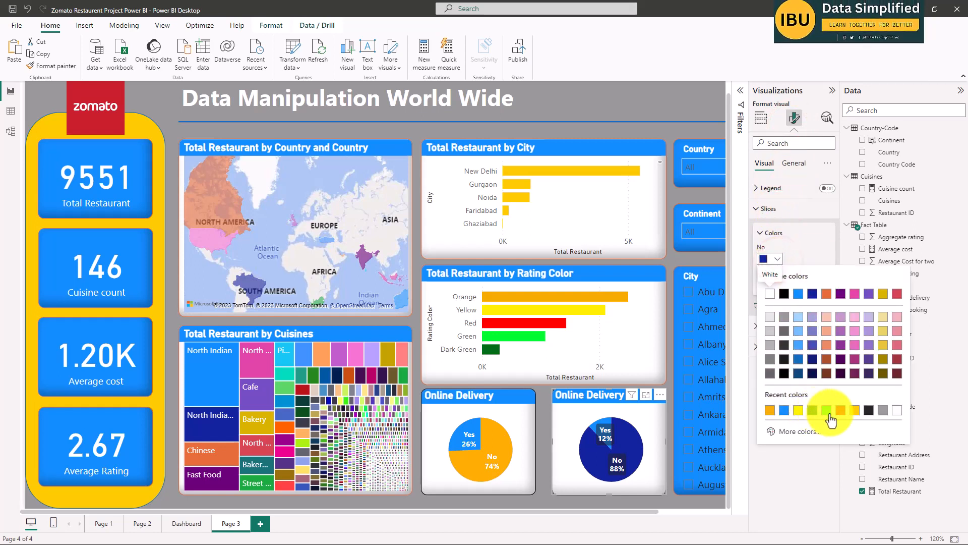
click(770, 410)
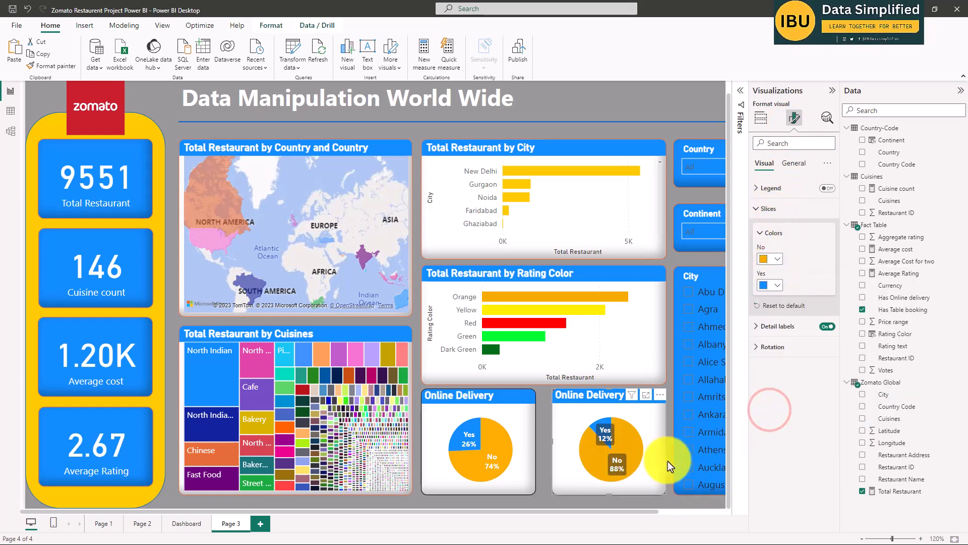
click(670, 492)
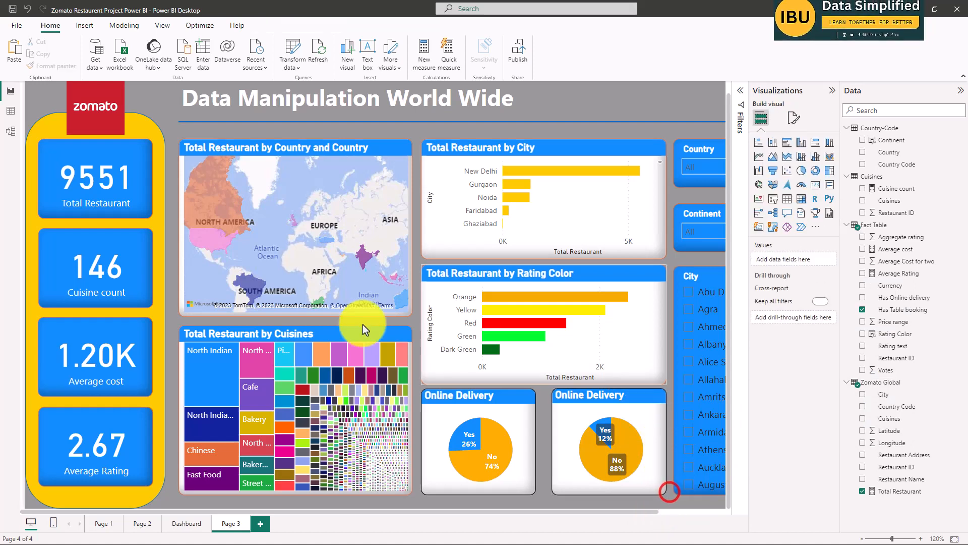
Compare the whole Page 3 layout with the Dashboard page, checking the Dashboard's orange side panel shape.
scroll(374, 323, down, 3)
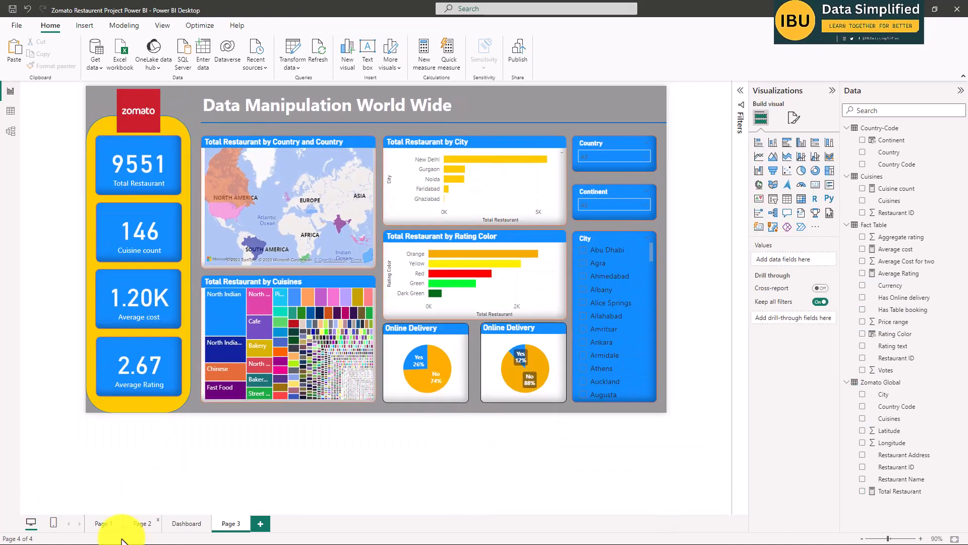
click(182, 524)
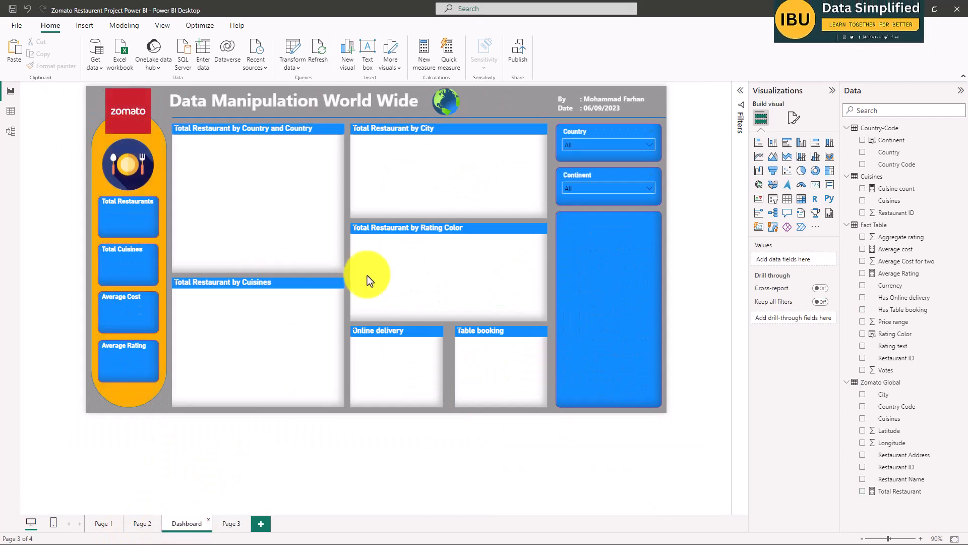
click(161, 138)
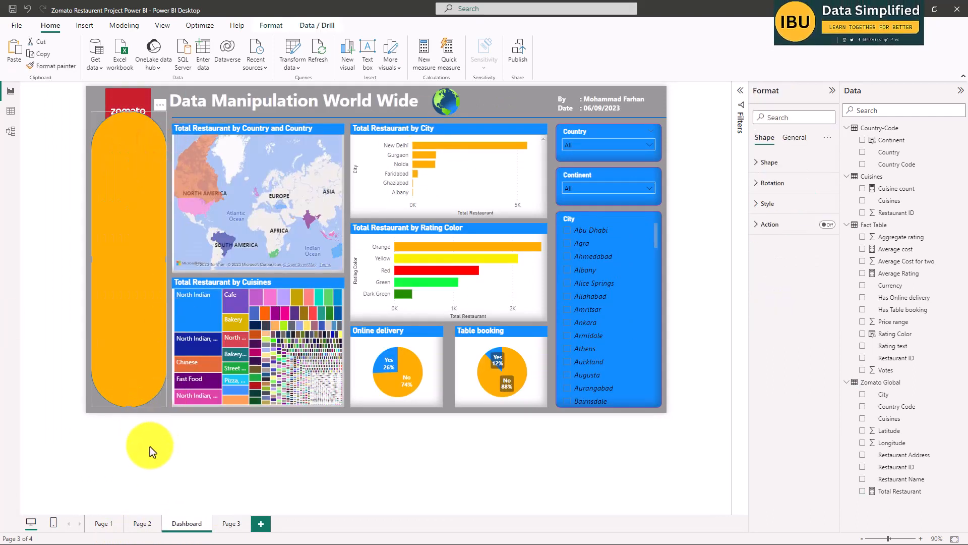
click(163, 449)
click(231, 523)
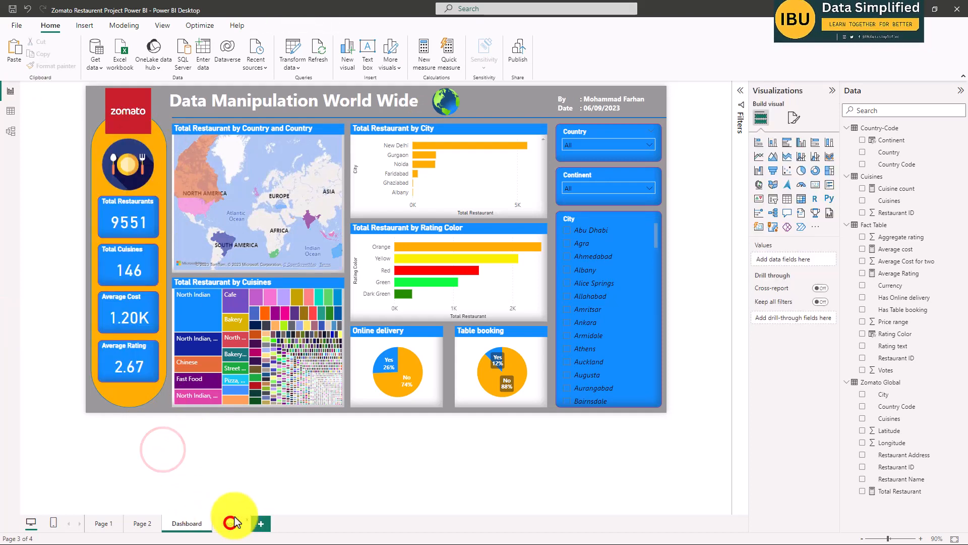
Insert a line shape on Page 3 and set its overall rotation to 90°.
click(186, 132)
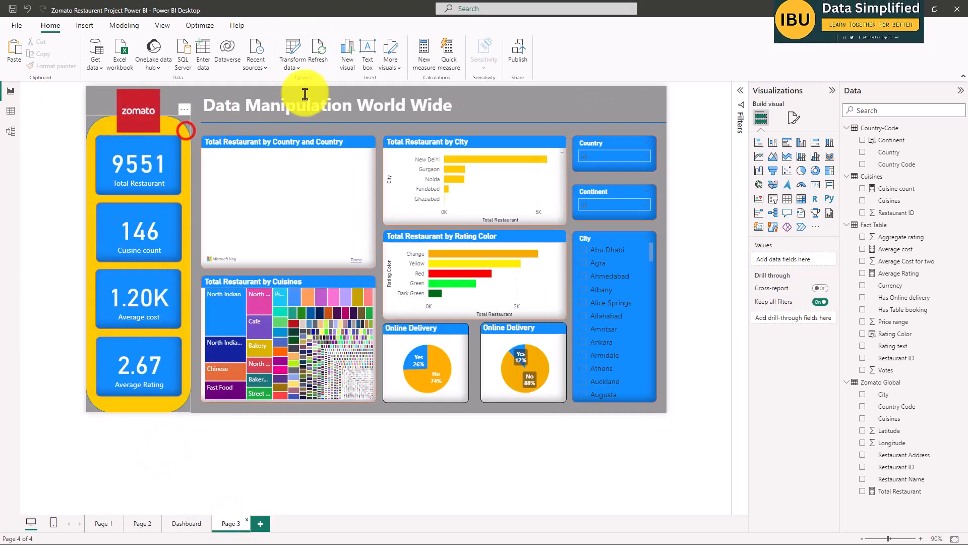
click(85, 25)
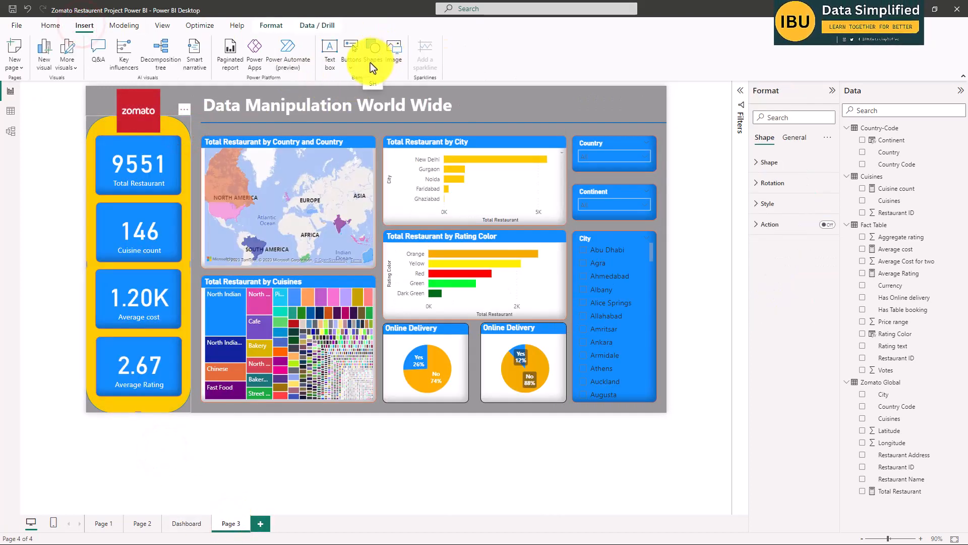
click(371, 59)
click(428, 195)
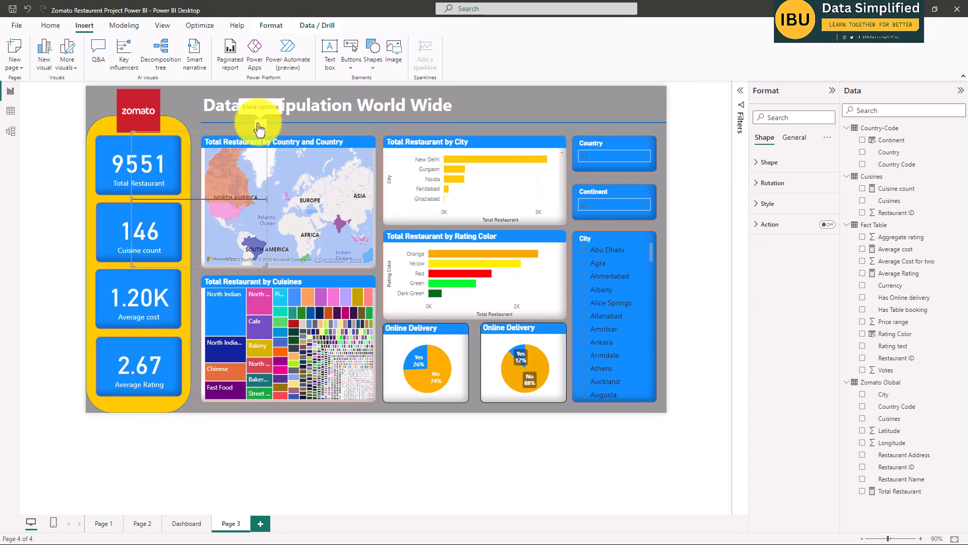
click(259, 126)
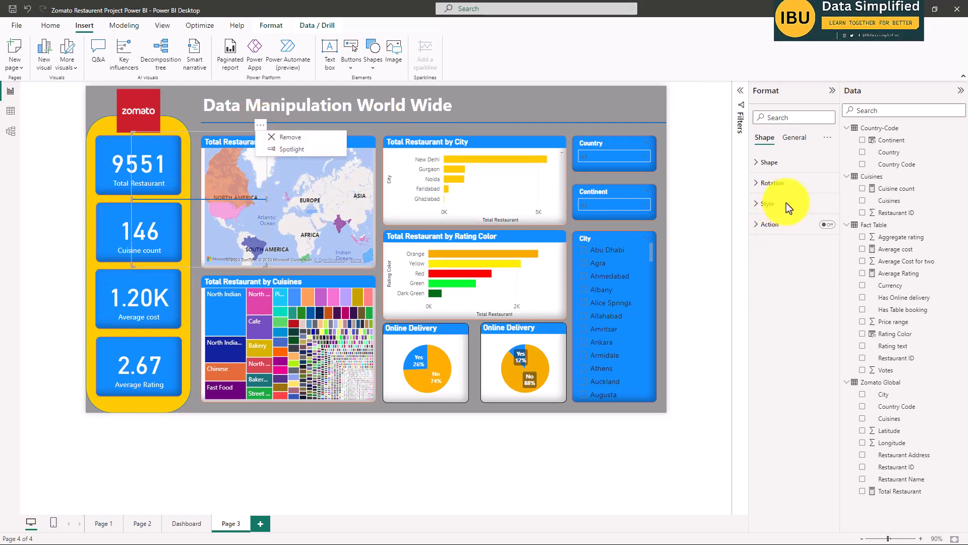
click(774, 183)
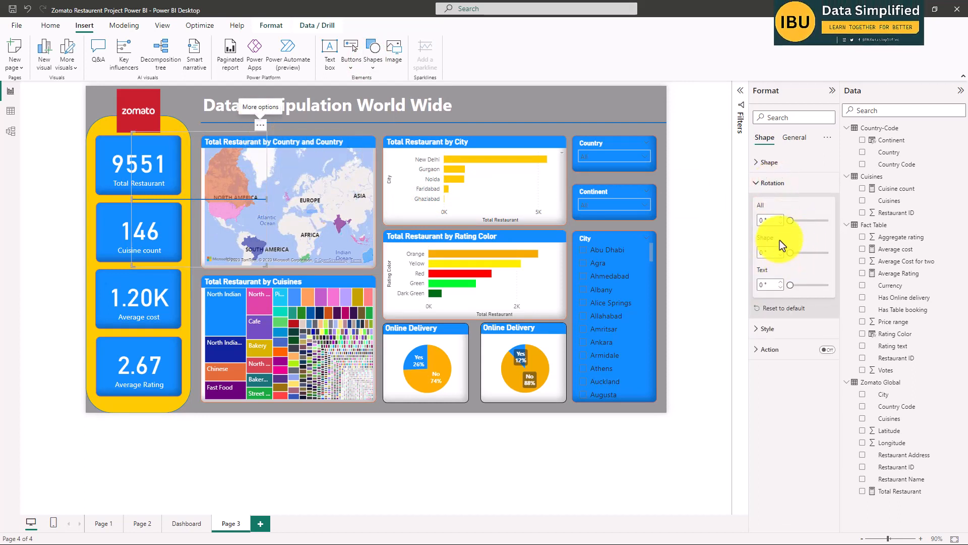
double_click(770, 222)
text(9)
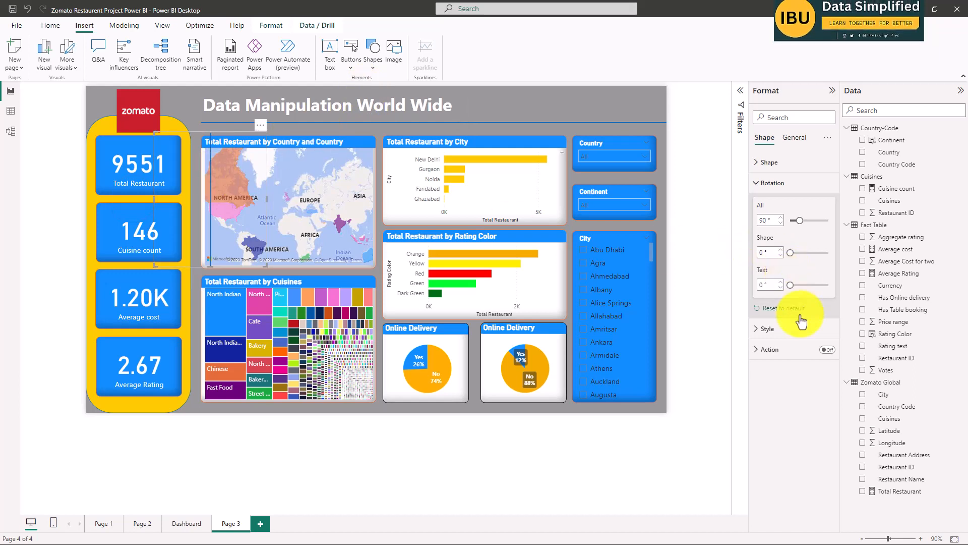
Review the inserted line's style, size and effects settings, and delete the line from Page 3.
click(783, 328)
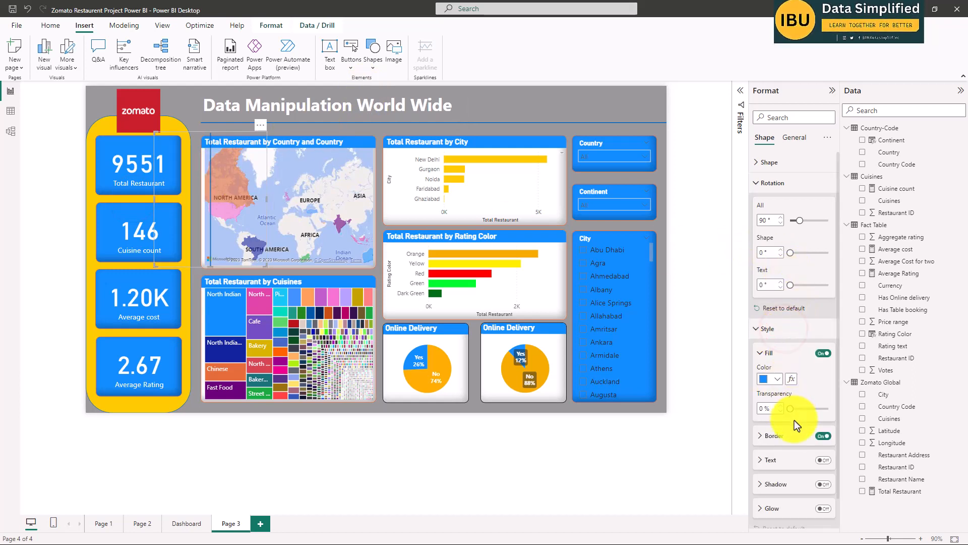
scroll(802, 423, down, 1)
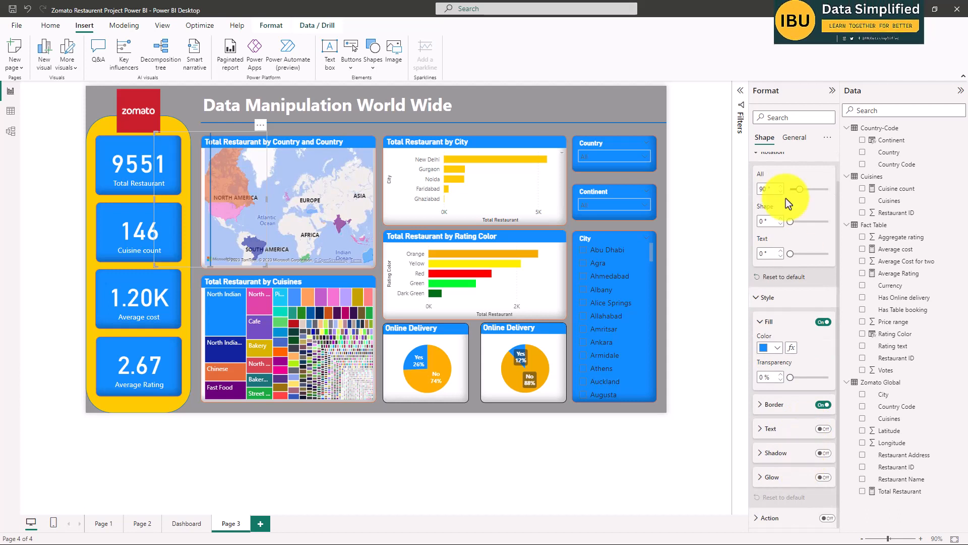
click(794, 137)
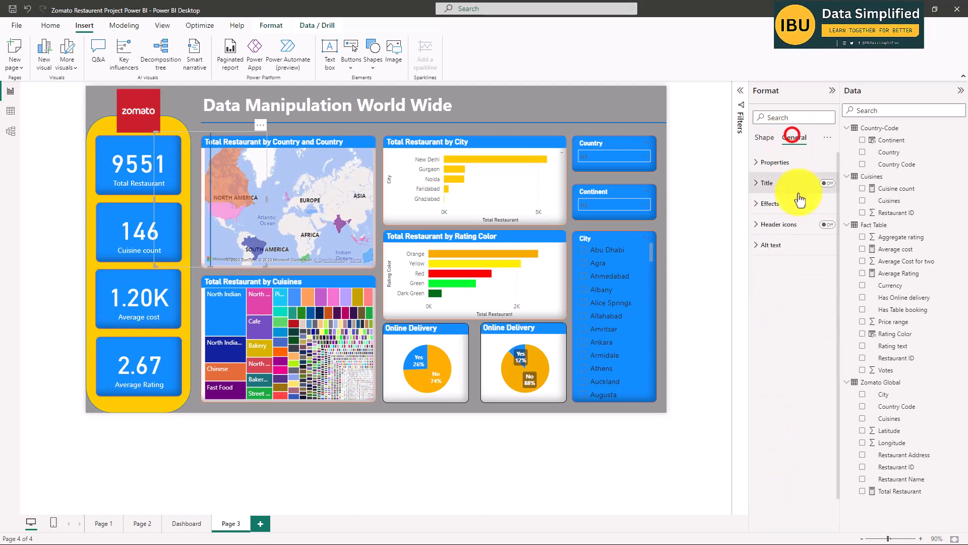
click(772, 162)
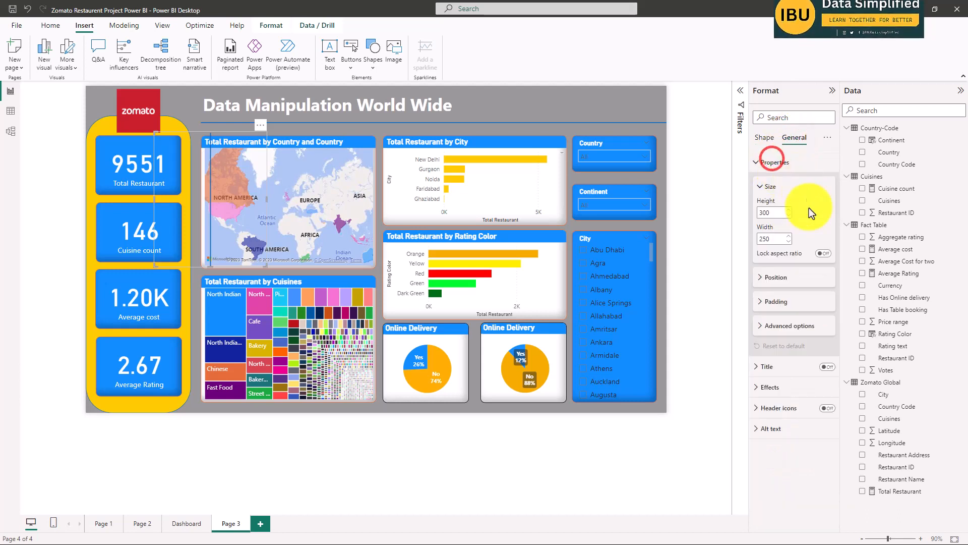
click(783, 390)
scroll(806, 455, down, 2)
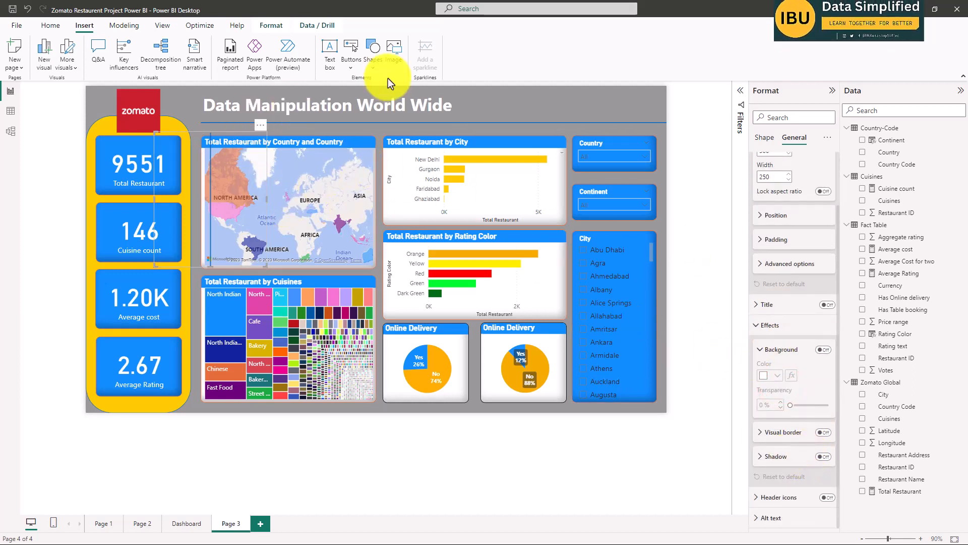
click(366, 64)
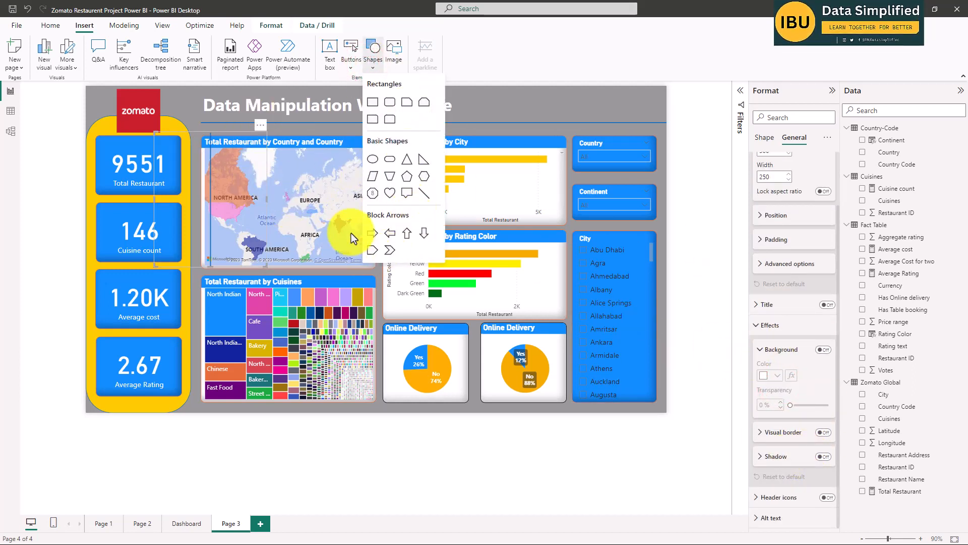
click(198, 136)
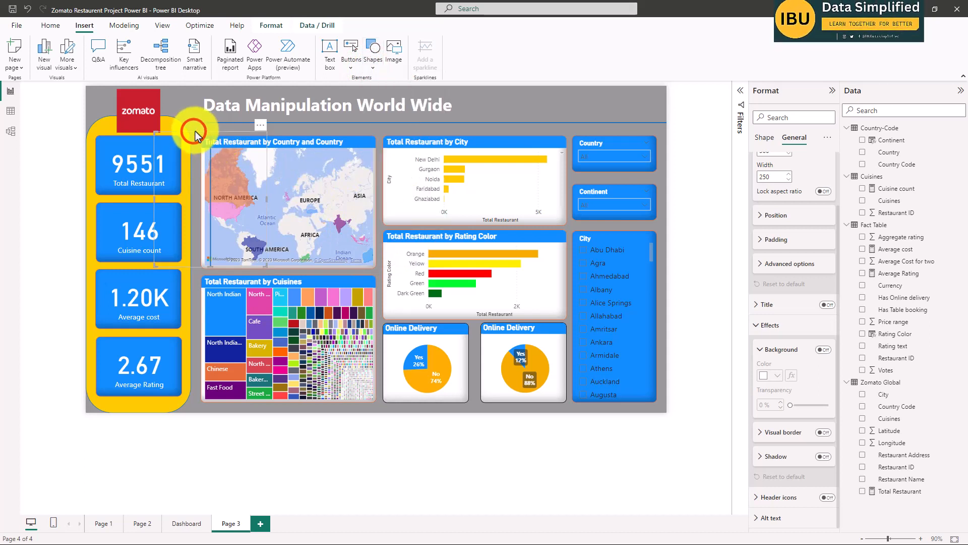
click(196, 131)
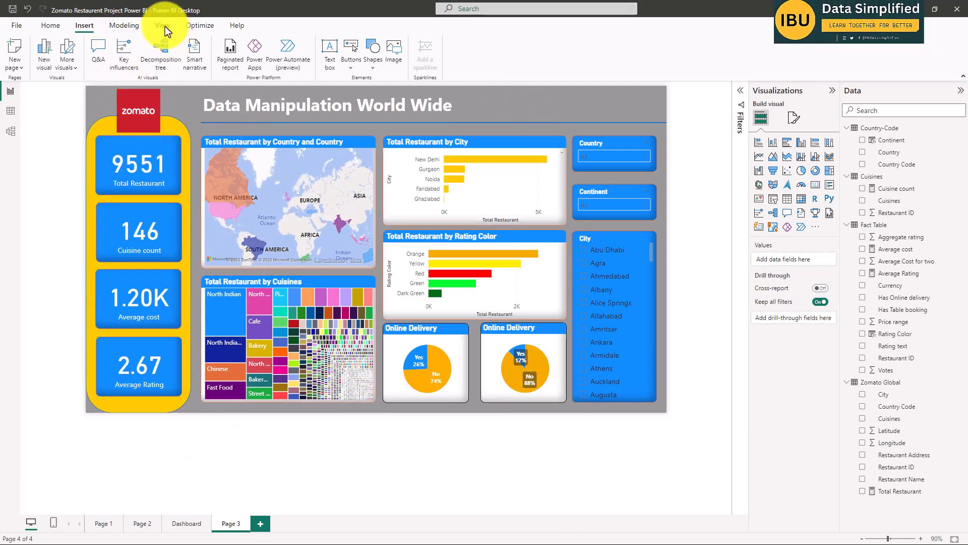
Insert the Globe image on Page 3, shrink it and place it just after the Data Manipulation World Wide title.
click(80, 23)
click(393, 54)
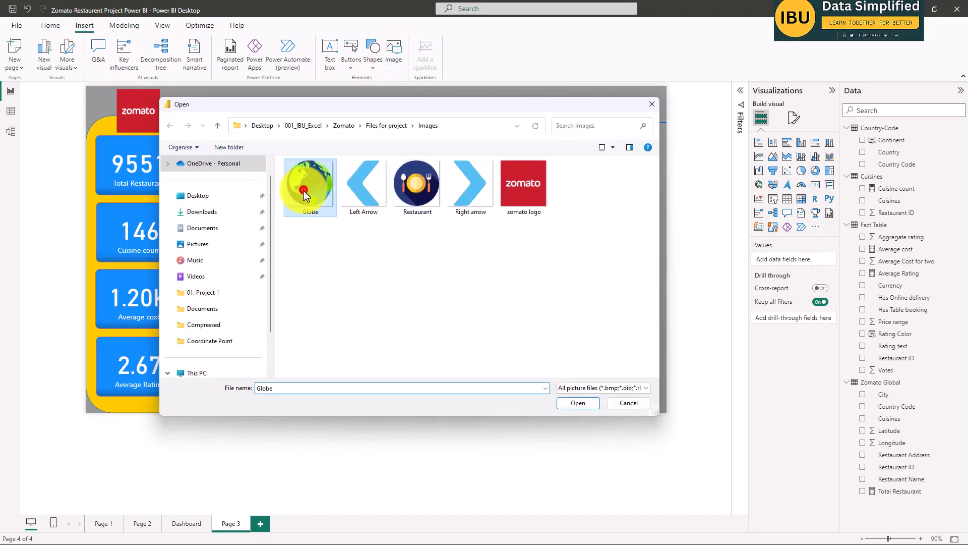
double_click(304, 190)
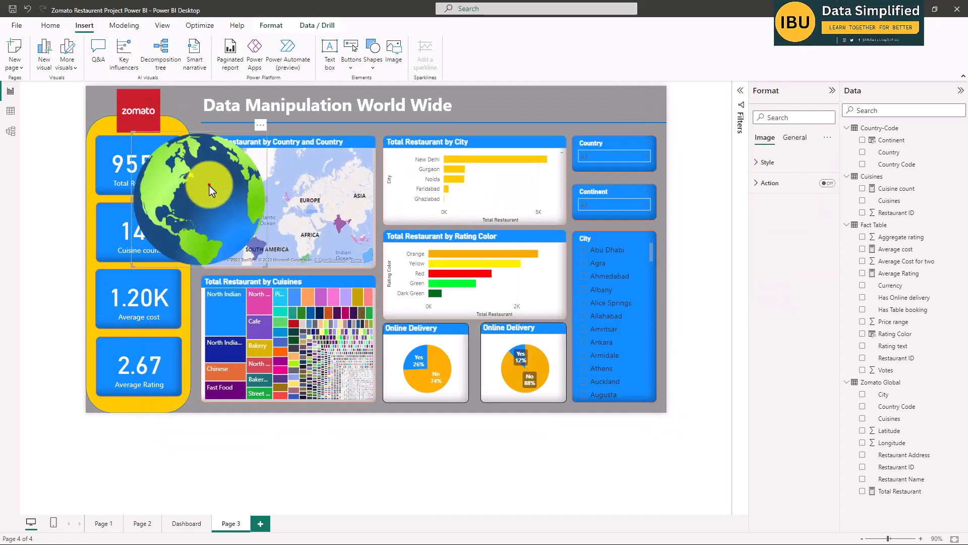
drag(210, 186, 578, 141)
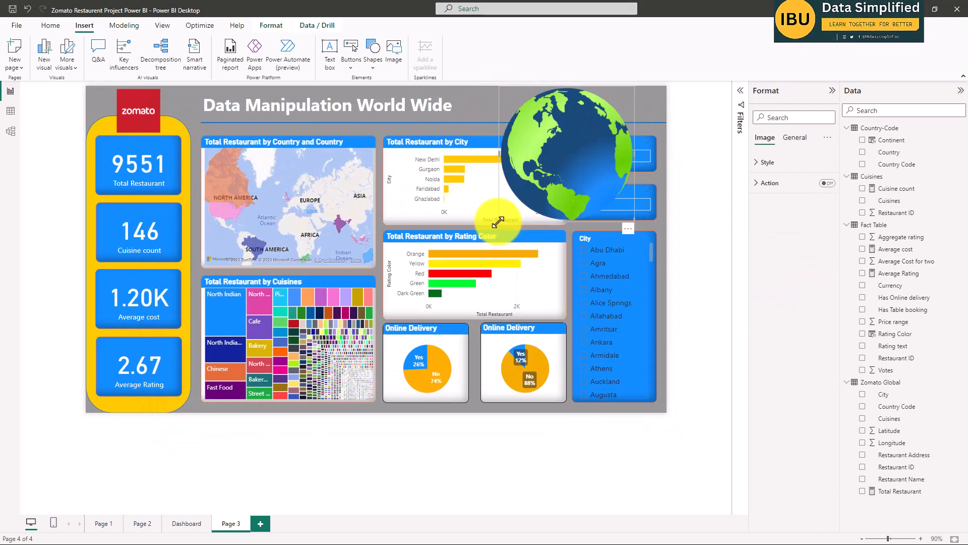
drag(498, 222, 472, 107)
click(701, 171)
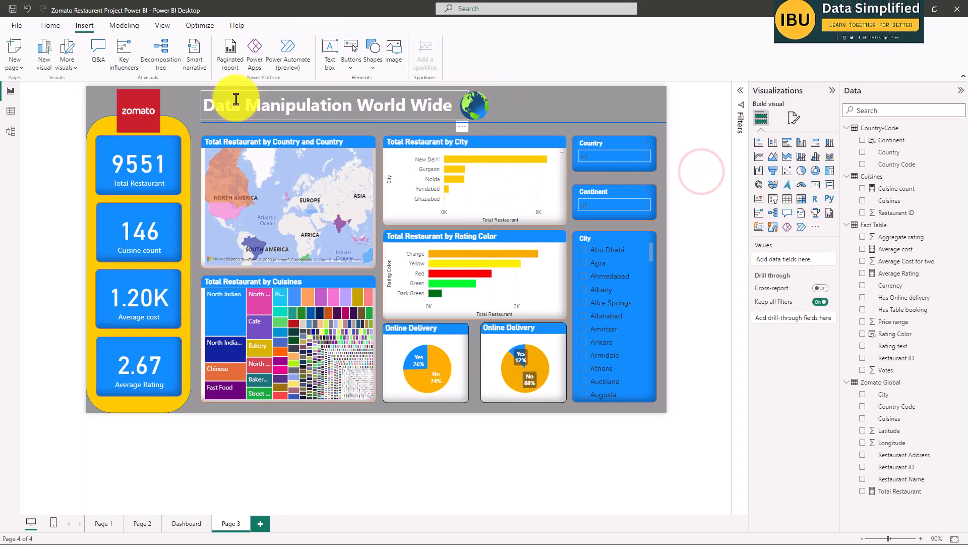
Turn on the action for Page 3's Zomato logo and set its type to Web URL.
click(150, 101)
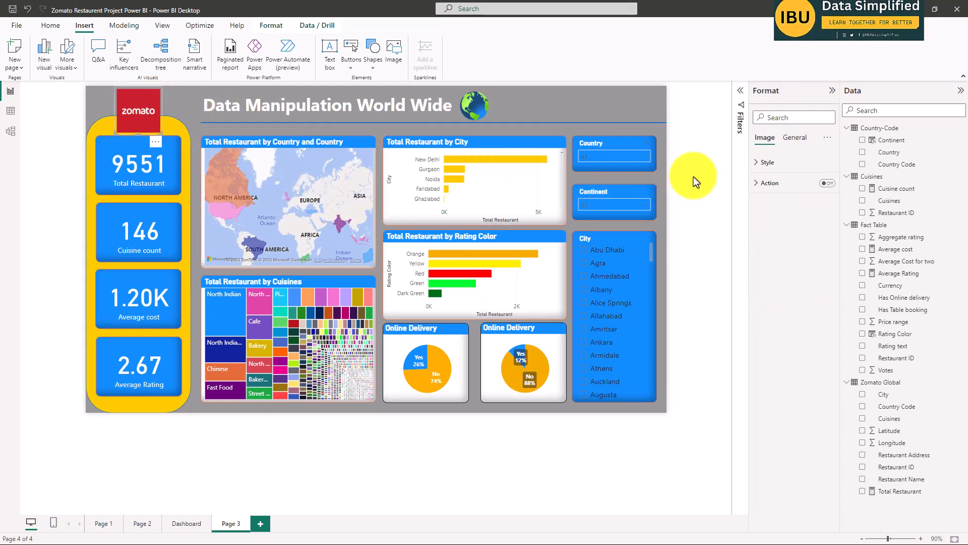
click(826, 183)
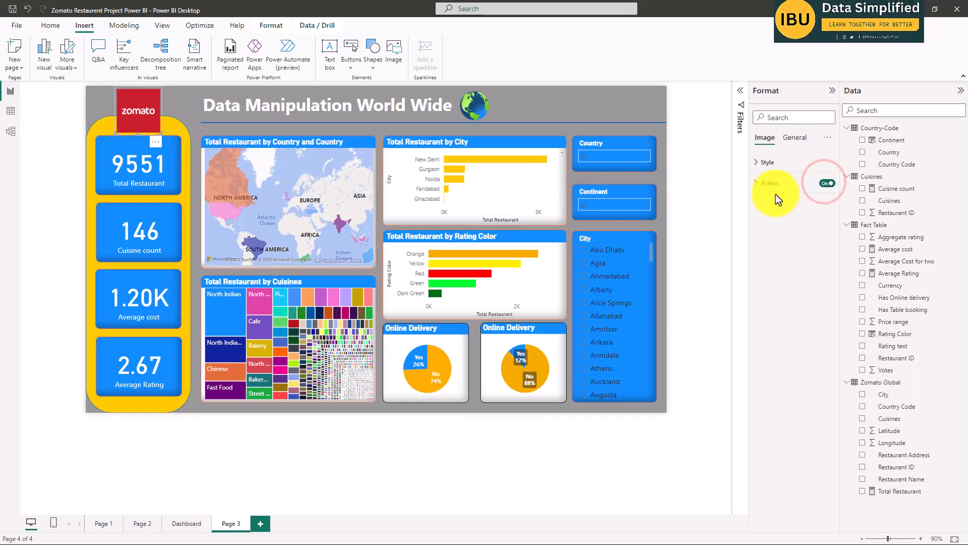
click(763, 184)
click(823, 233)
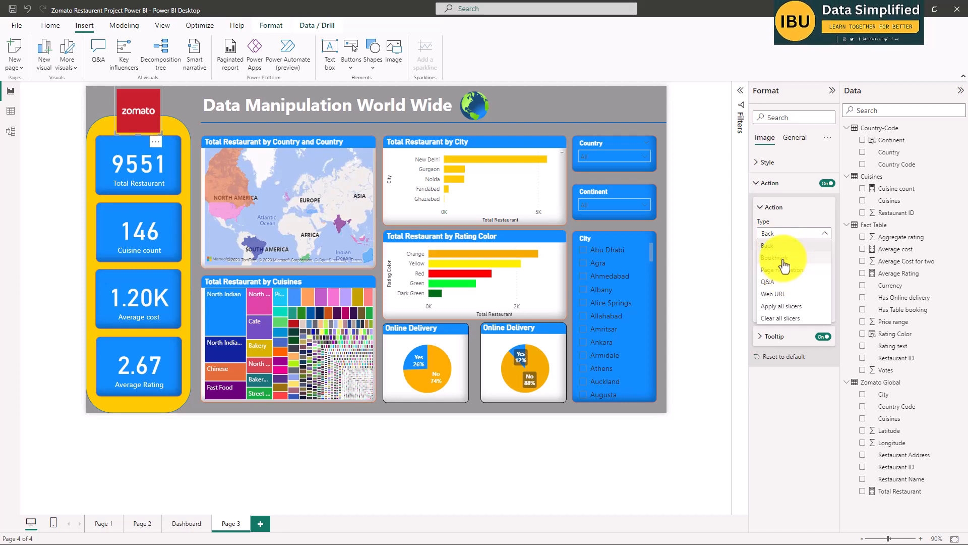
click(787, 293)
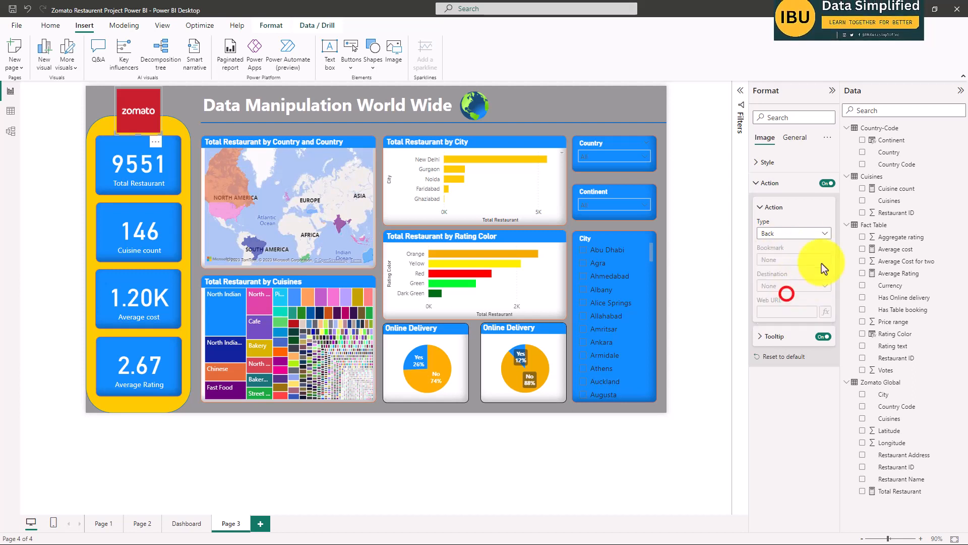
click(778, 314)
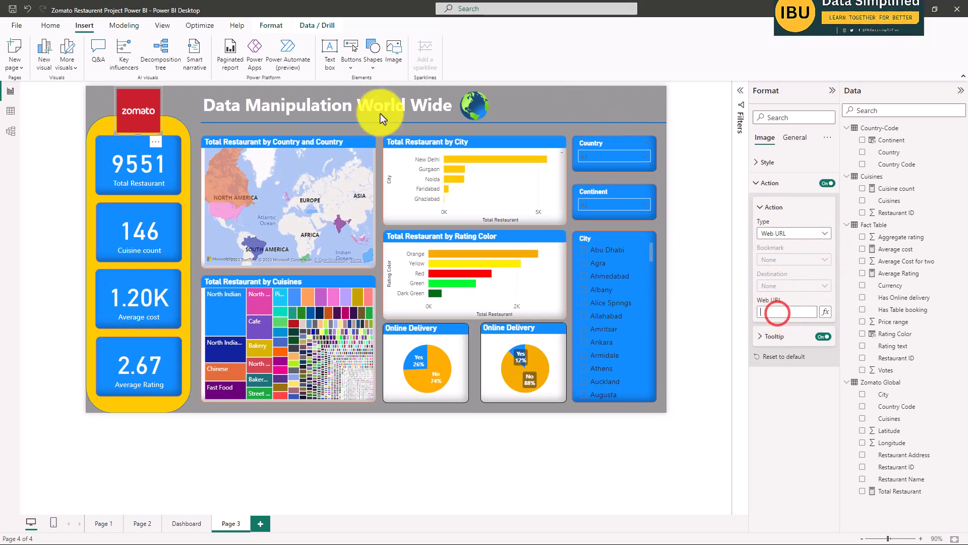
click(775, 313)
Copy the Web URL from the action settings of the Zomato logo on the Dashboard page.
click(189, 524)
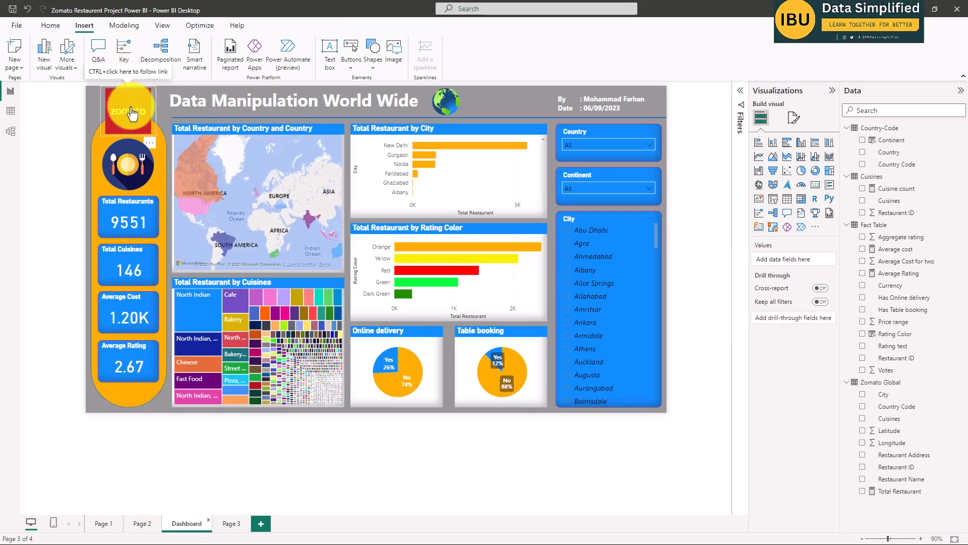
click(132, 111)
click(764, 183)
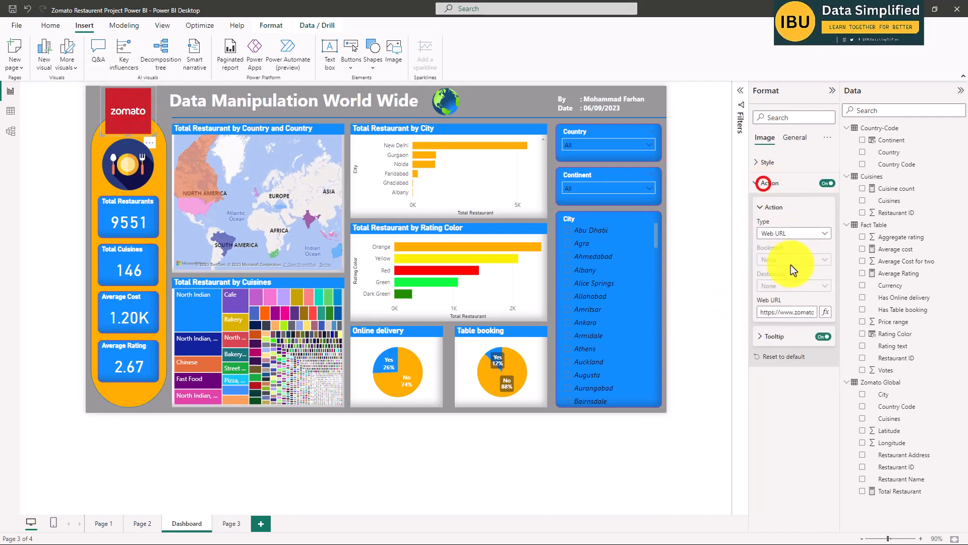
click(797, 318)
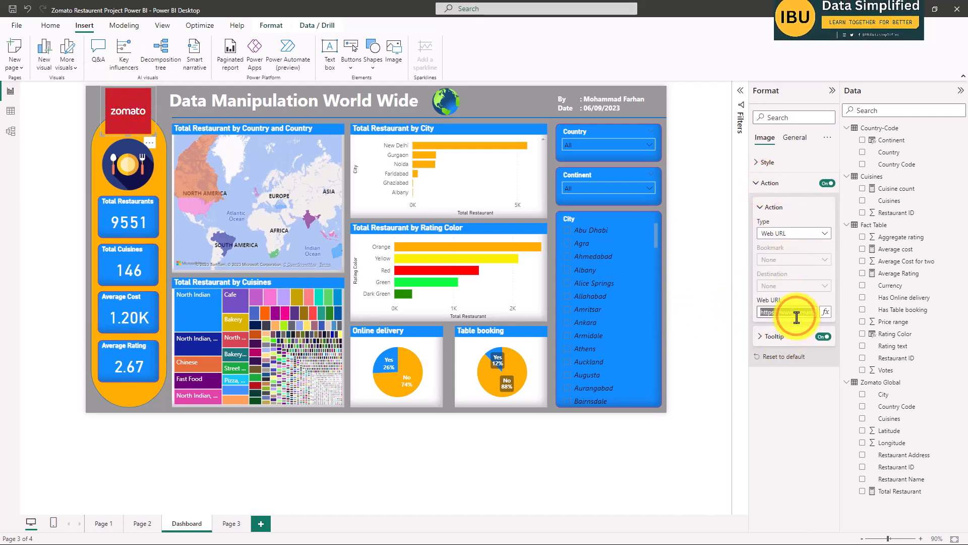
click(780, 396)
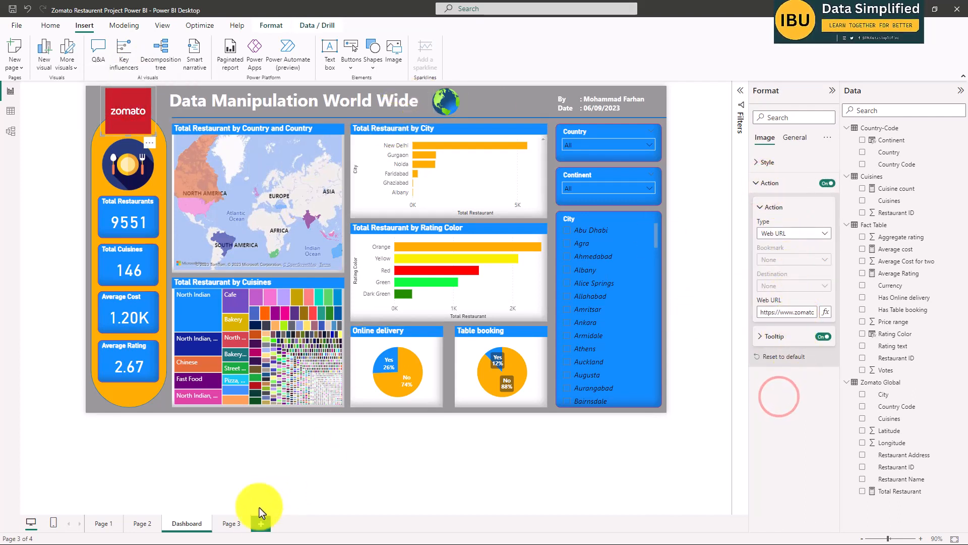
click(231, 521)
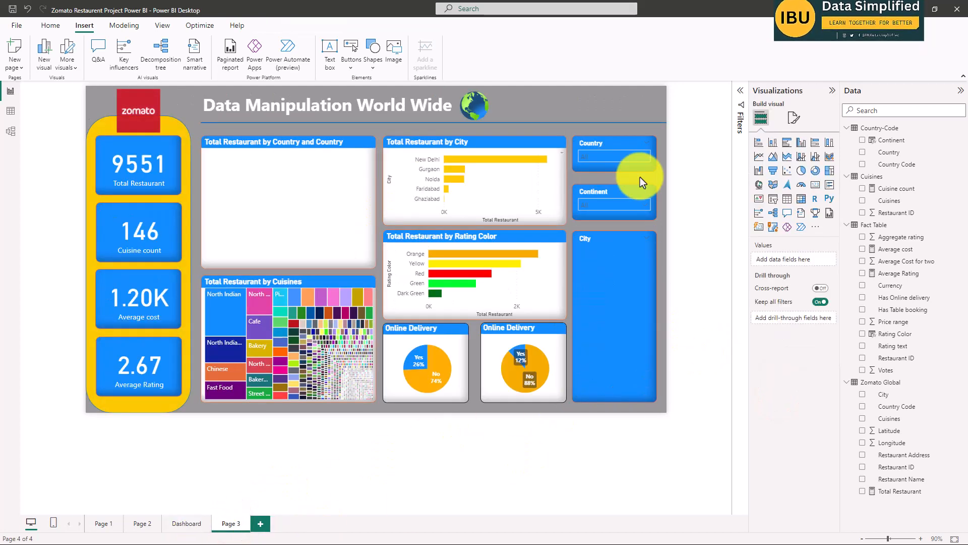
click(153, 96)
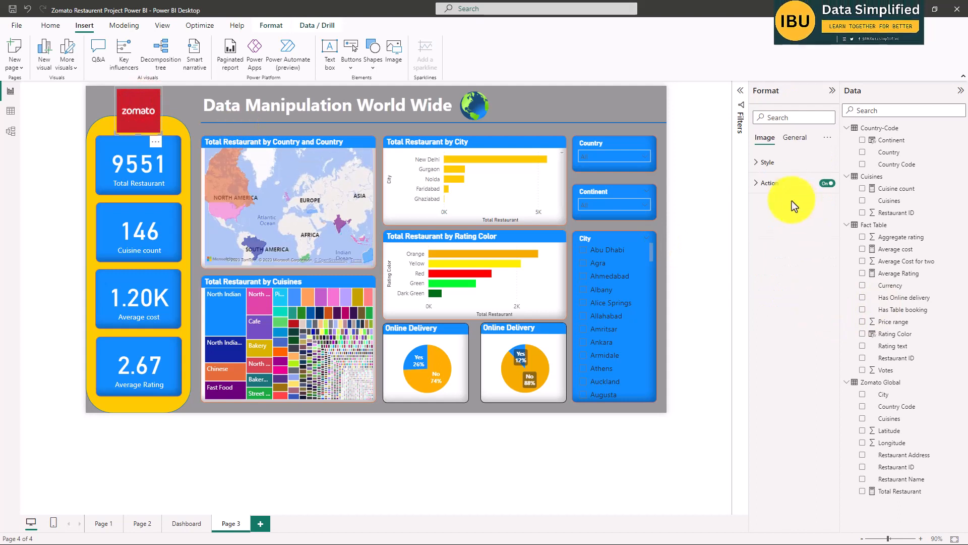
click(778, 183)
click(775, 313)
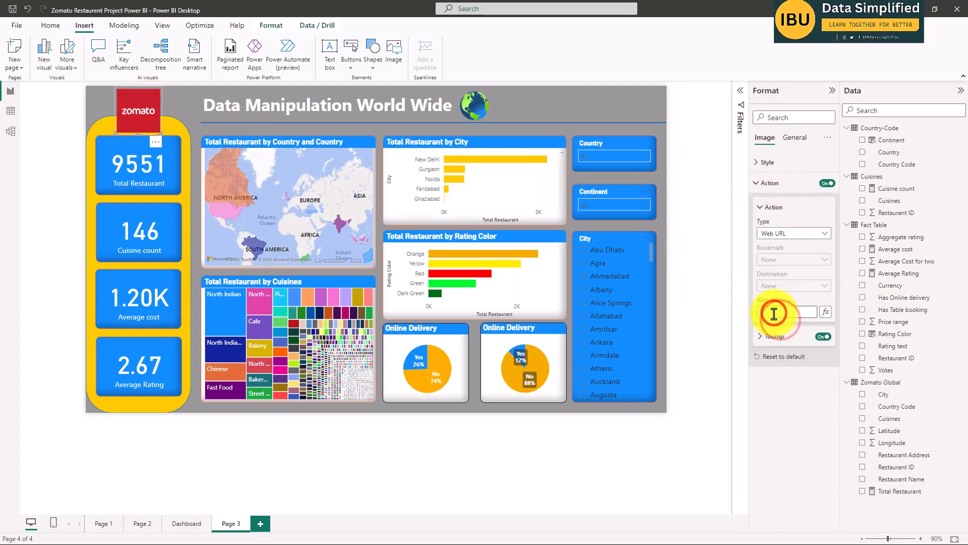
key(ctrl+v)
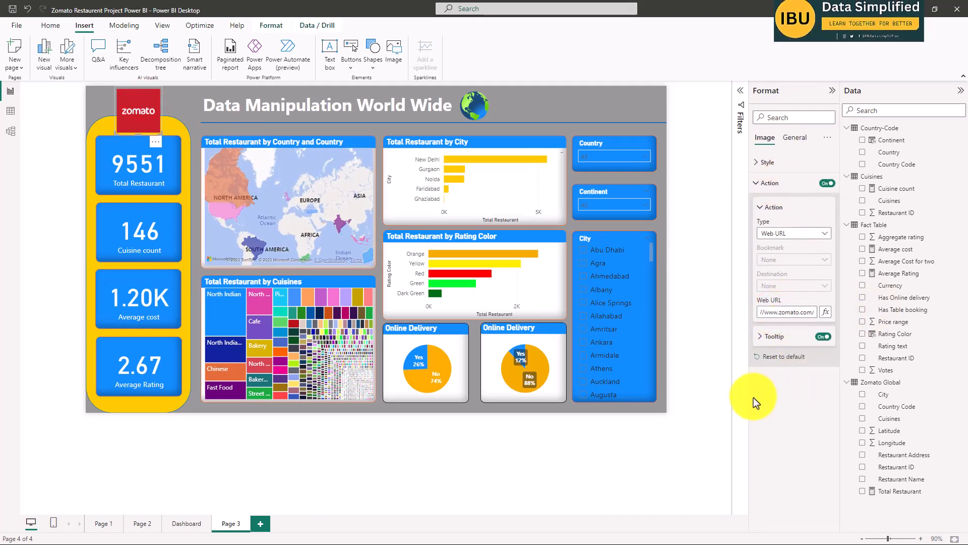
click(703, 341)
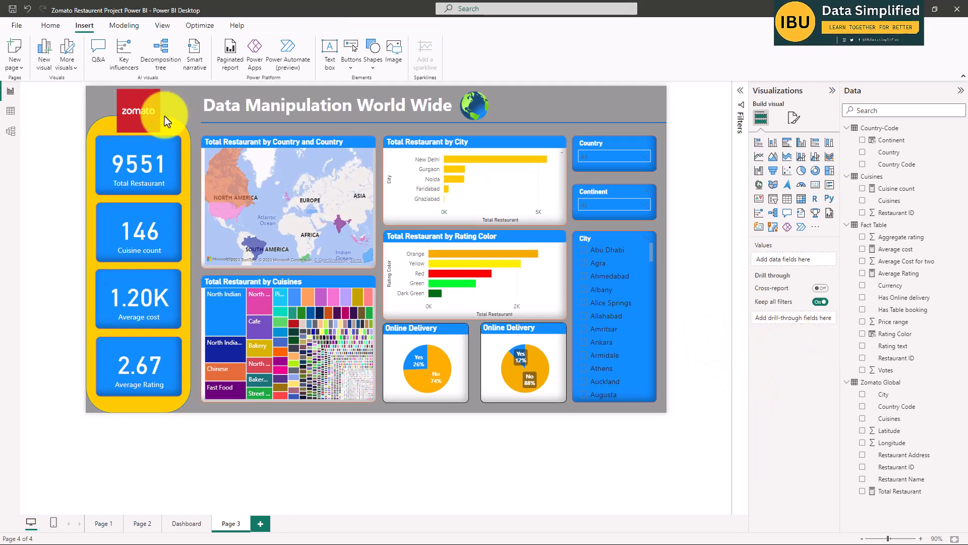
click(133, 103)
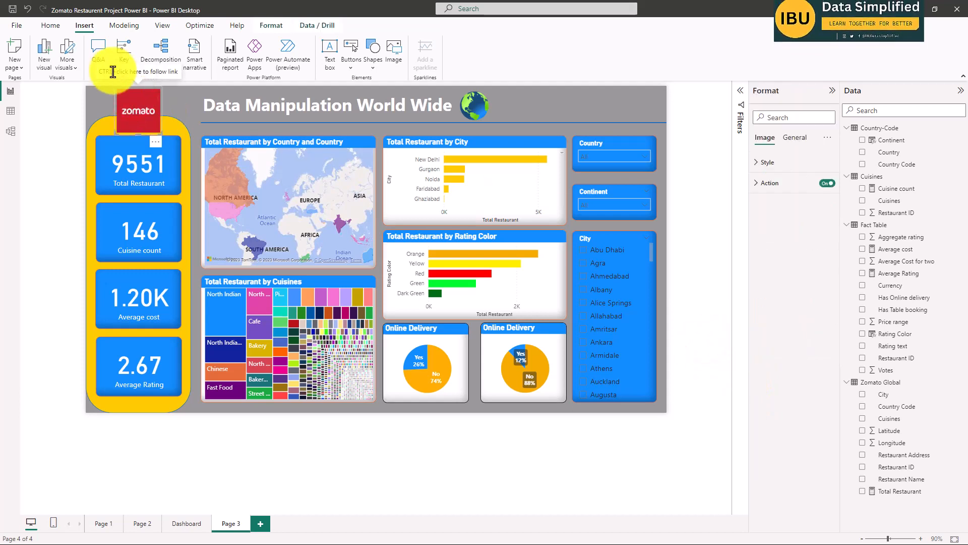
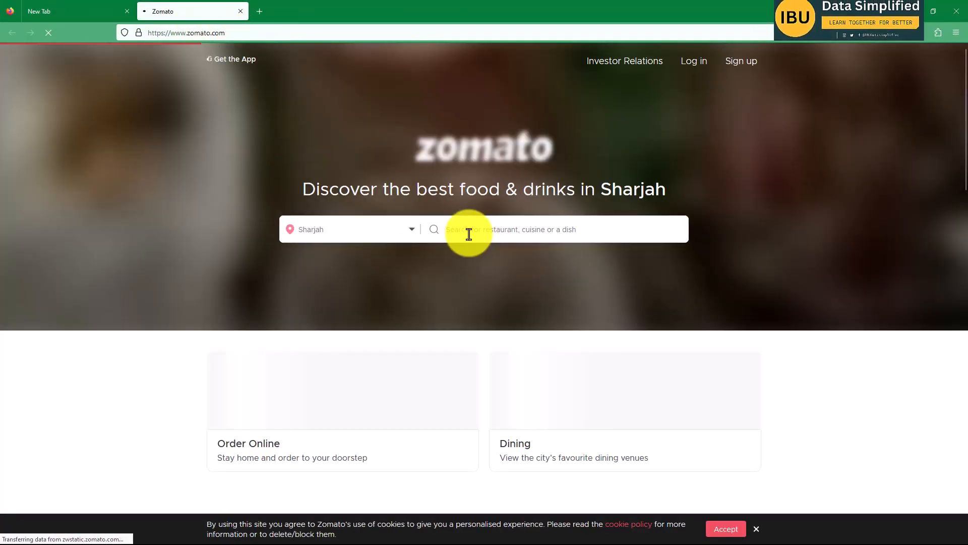
Close the Zomato website window and examine the web URL action of the globe image on the Dashboard page.
click(957, 11)
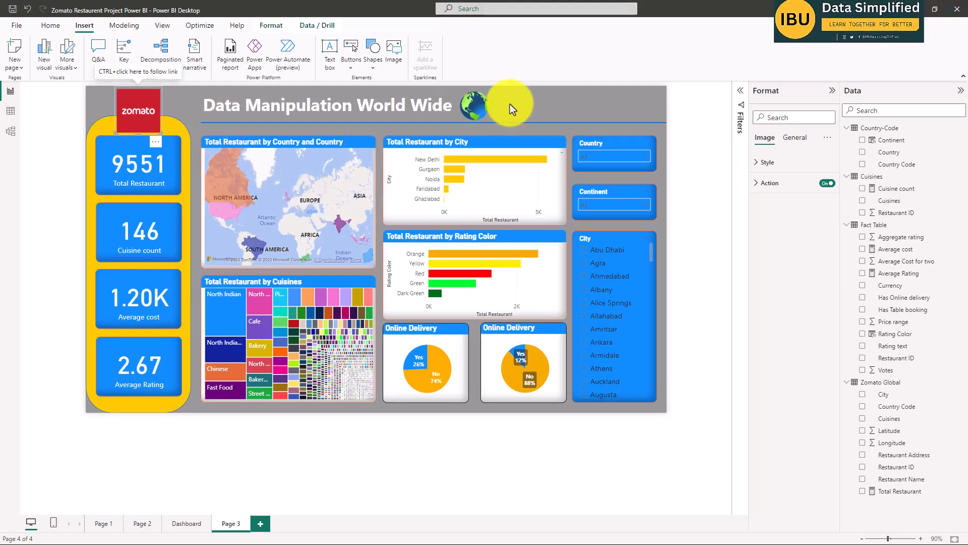
click(477, 103)
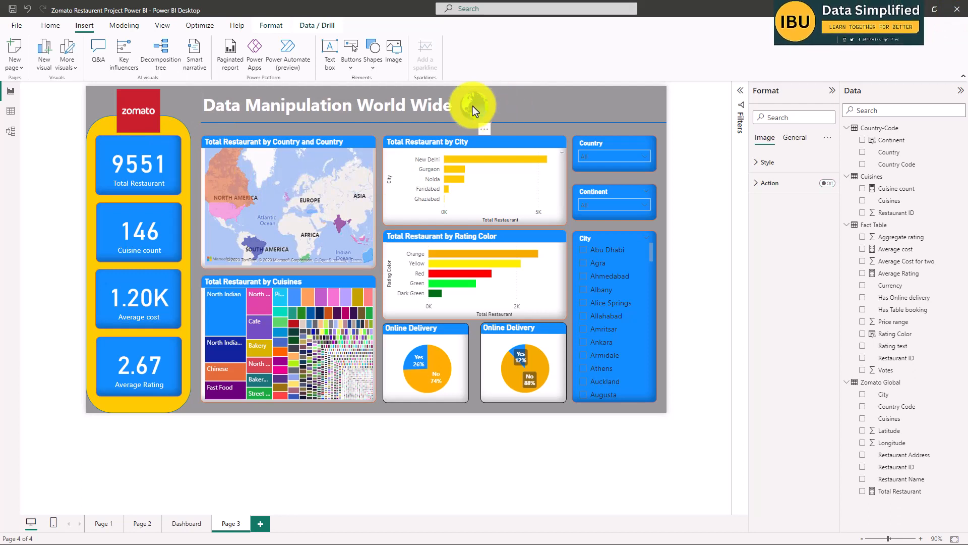
click(708, 189)
click(474, 101)
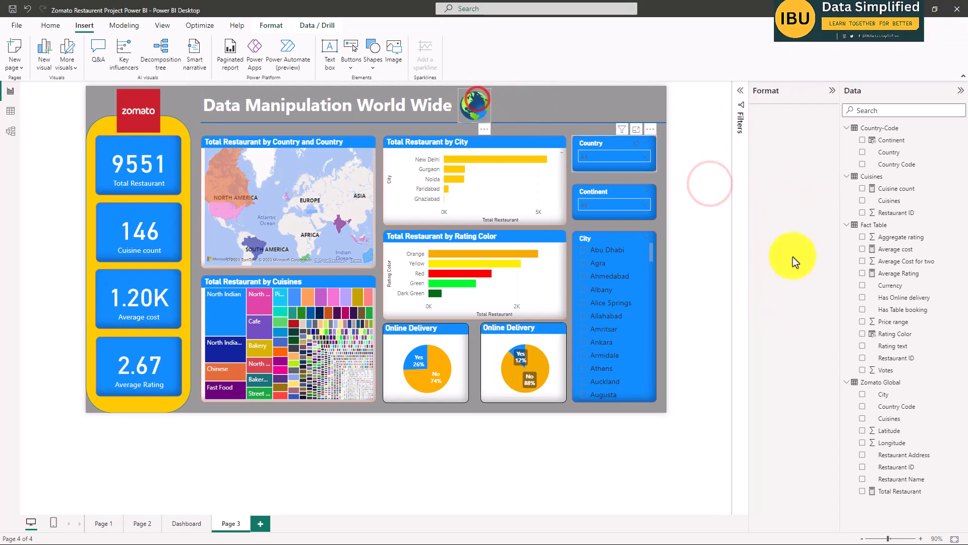
click(182, 525)
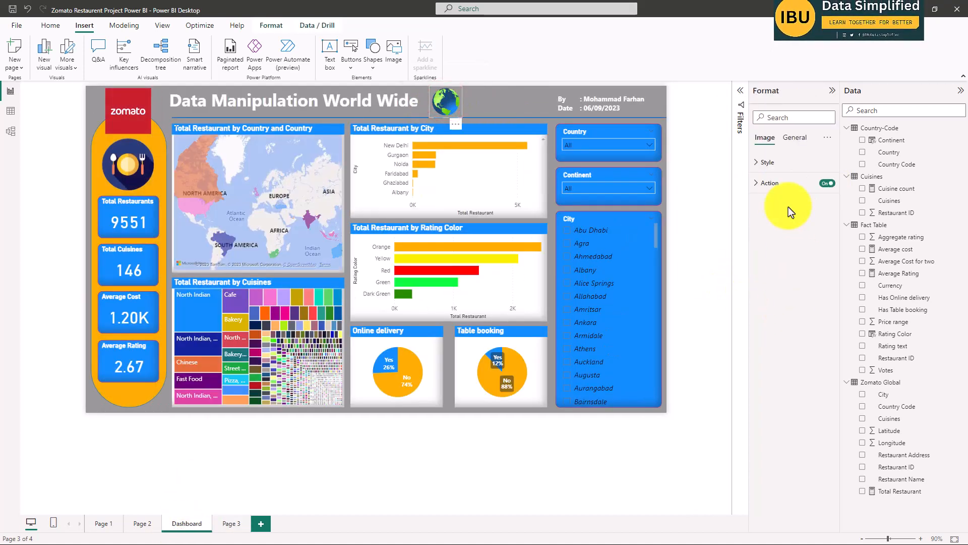
click(770, 182)
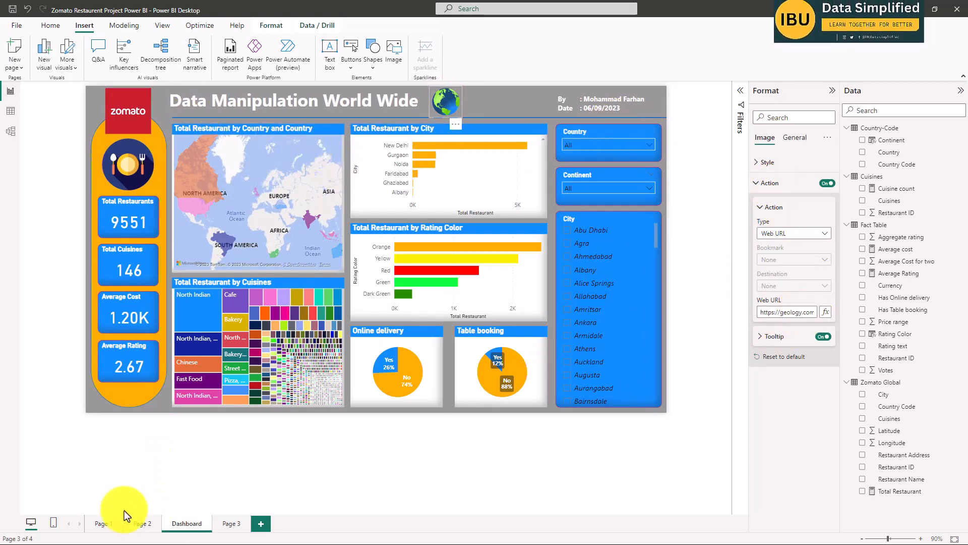
Examine the slicer settings and slicer header formatting of the Country slicer on Page 1.
click(100, 524)
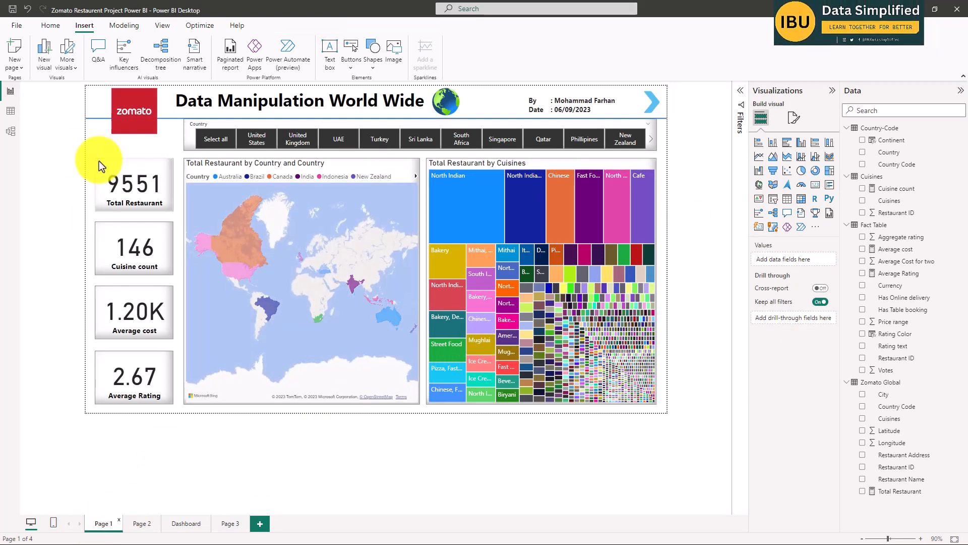
click(34, 140)
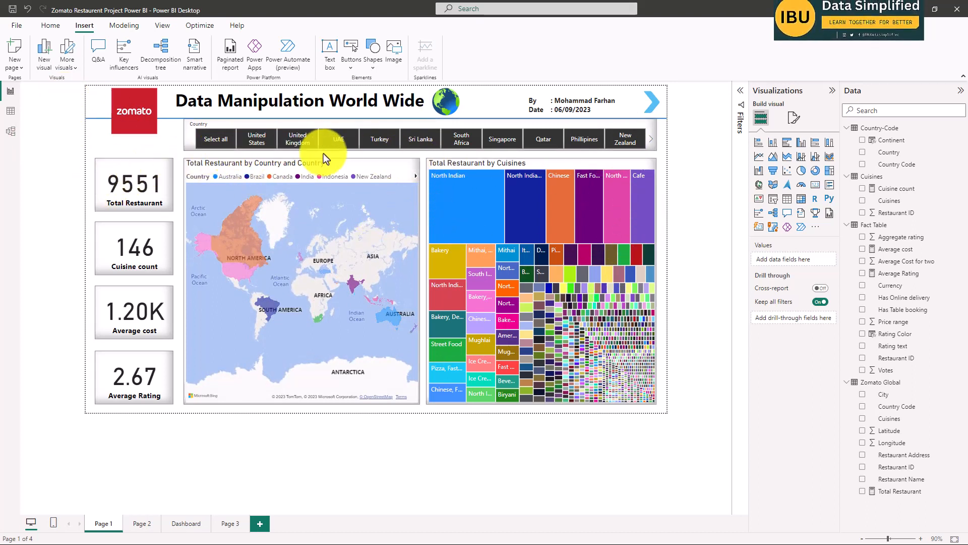
click(190, 129)
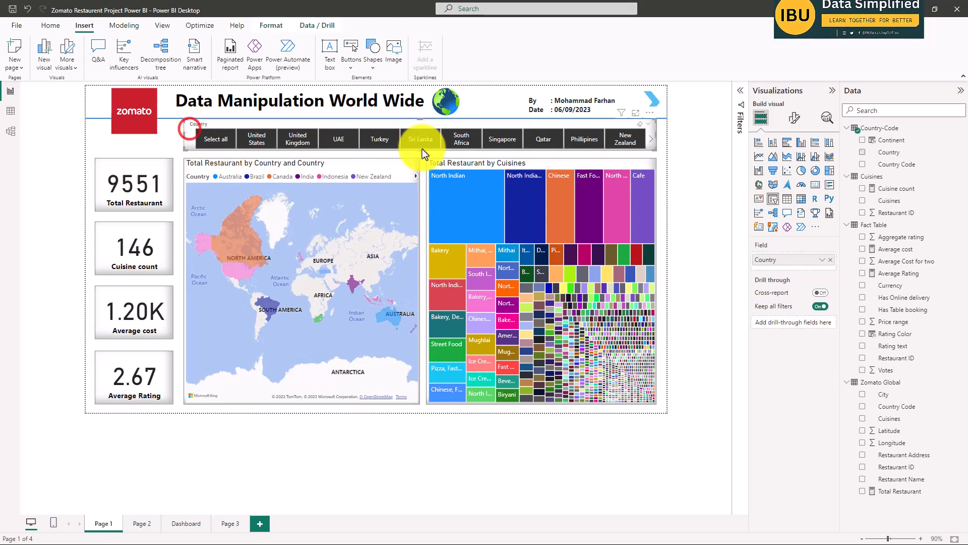
click(796, 121)
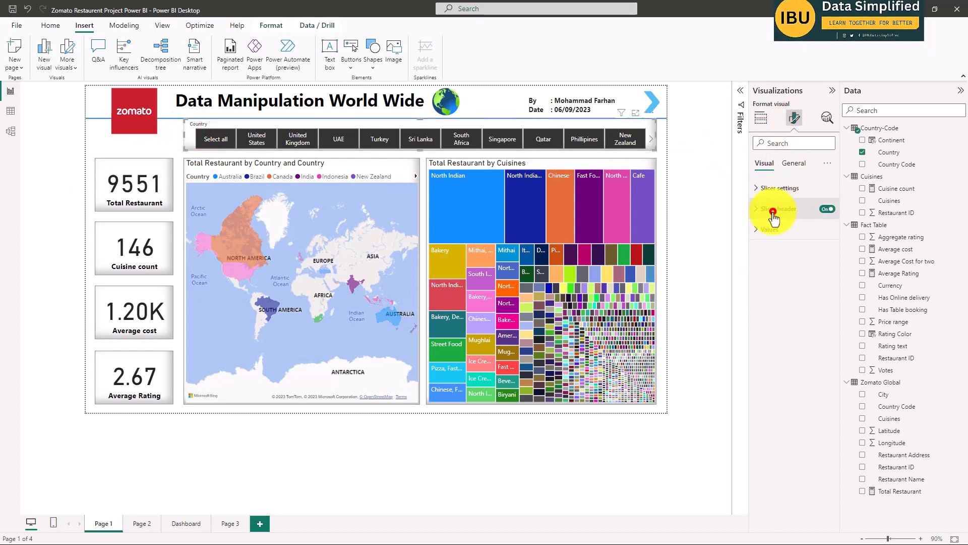
click(773, 211)
click(765, 167)
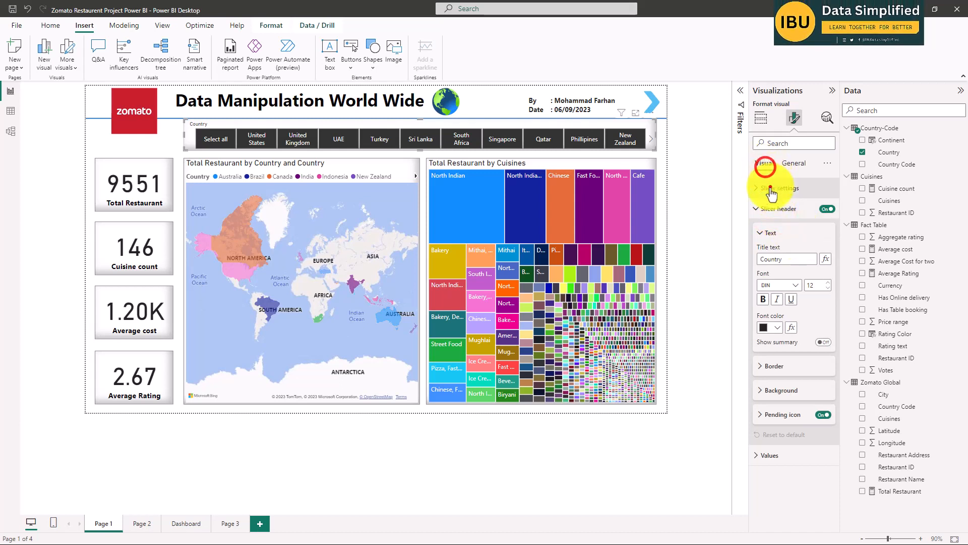
click(771, 190)
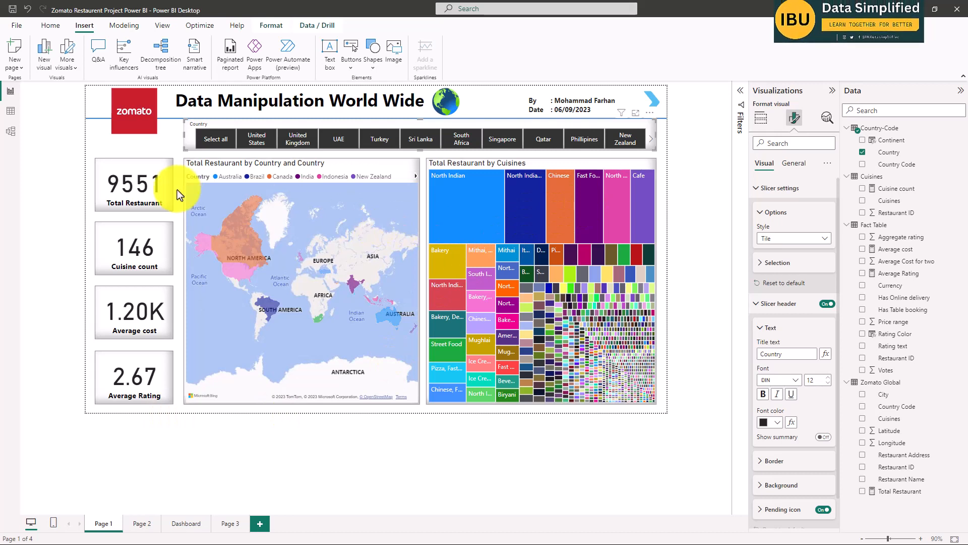
click(688, 113)
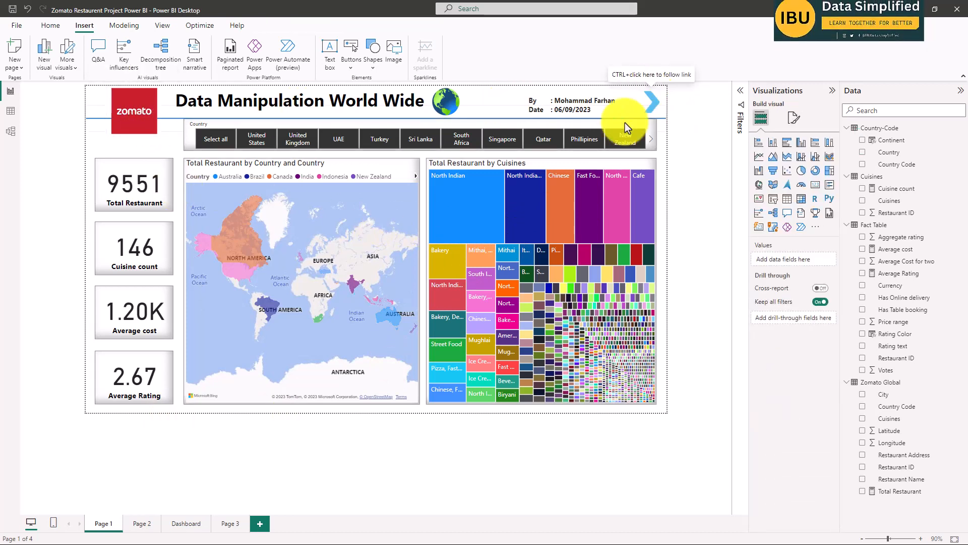
Test the forward arrows from Page 1 through Page 2 to the Dashboard, and the back arrow from Page 2 to Page 1.
click(653, 103)
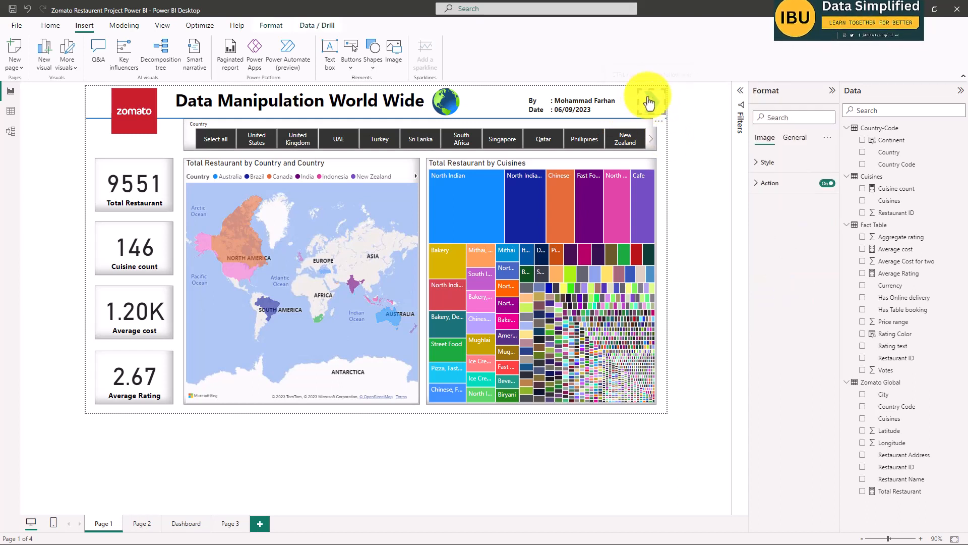
ctrl+click(652, 104)
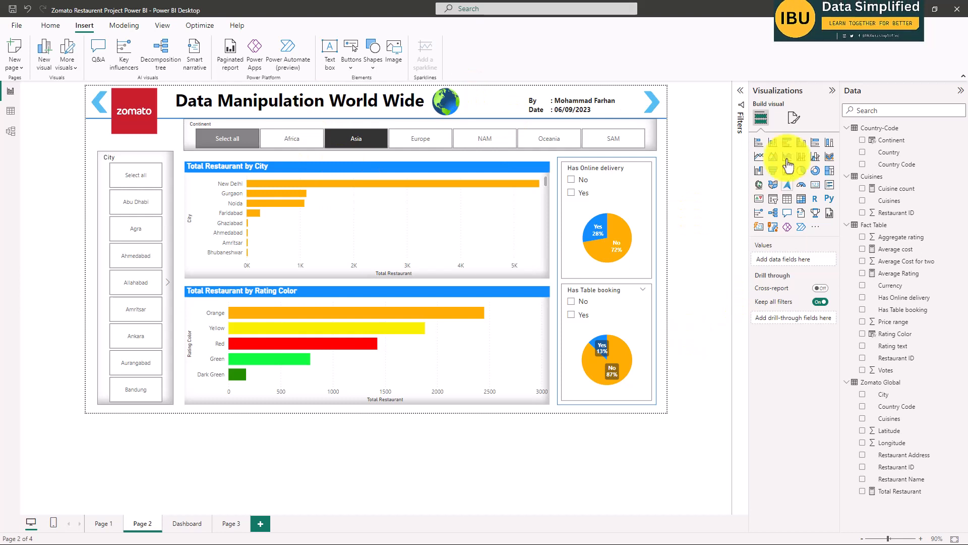
ctrl+click(648, 103)
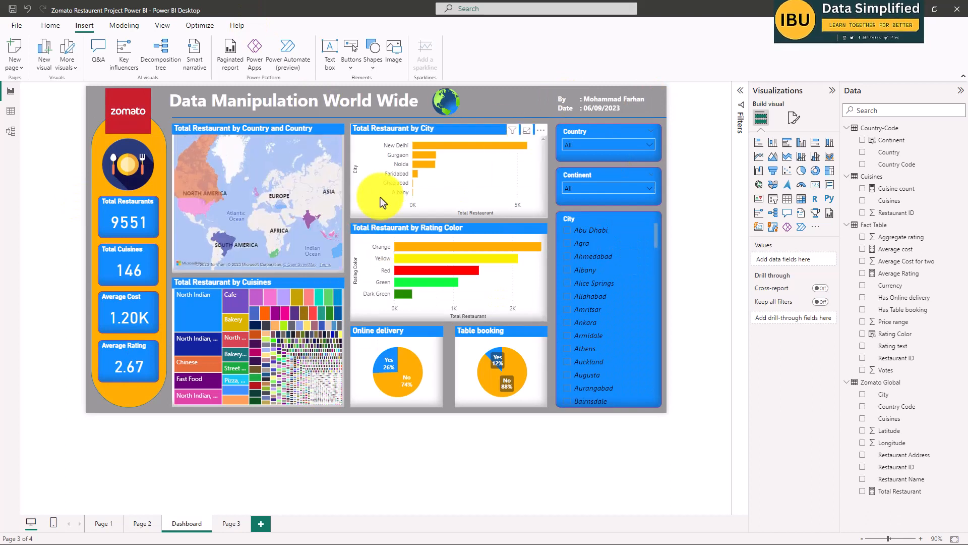
click(144, 524)
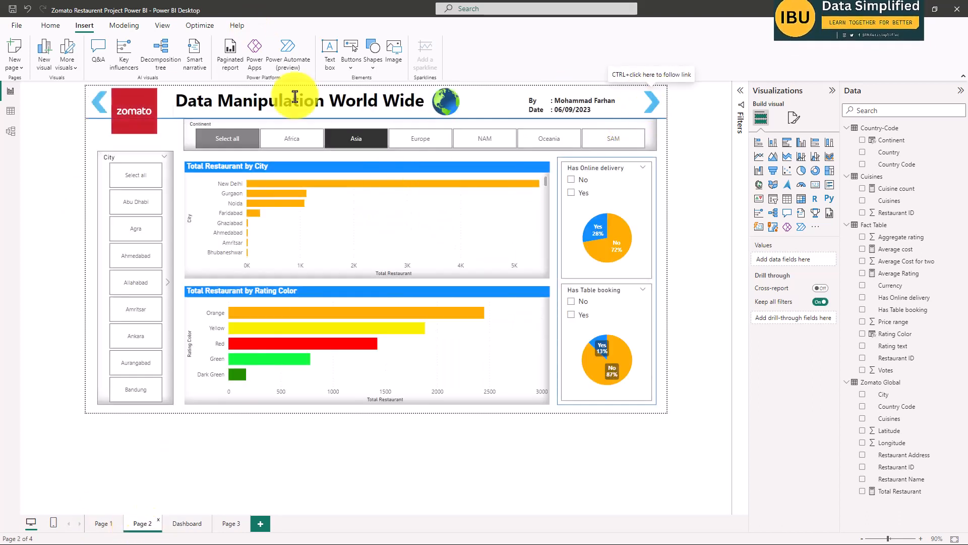
ctrl+click(100, 106)
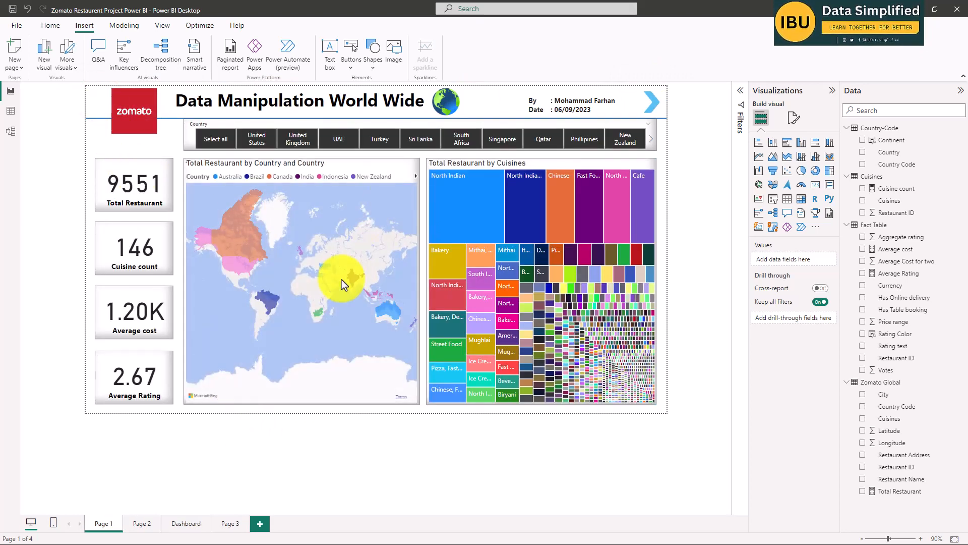
Open Page 3 and fit the report page to the window for review.
click(229, 523)
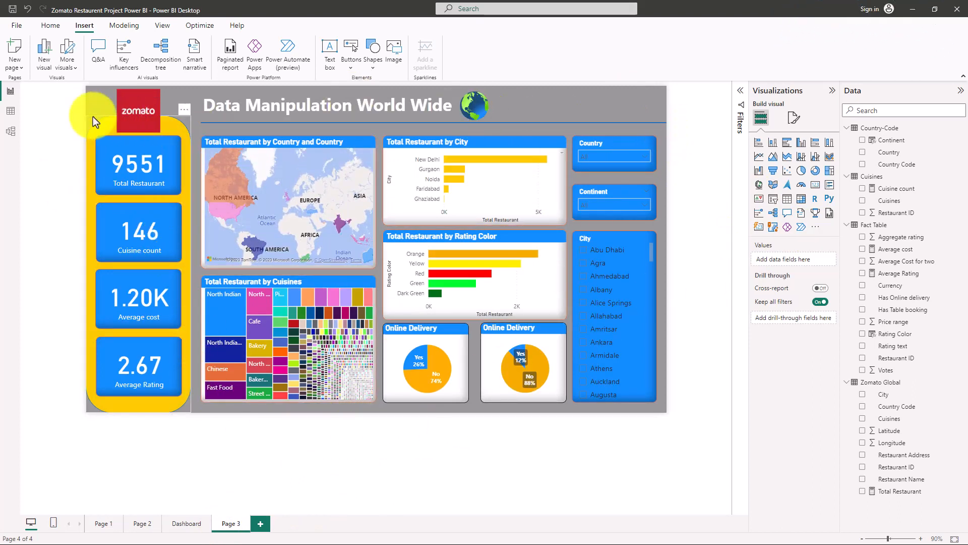
click(56, 113)
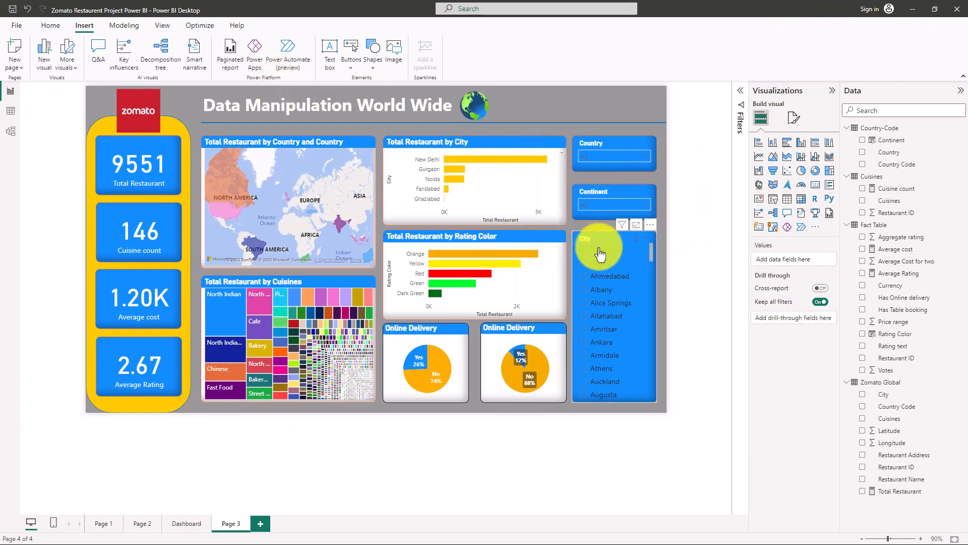
click(691, 163)
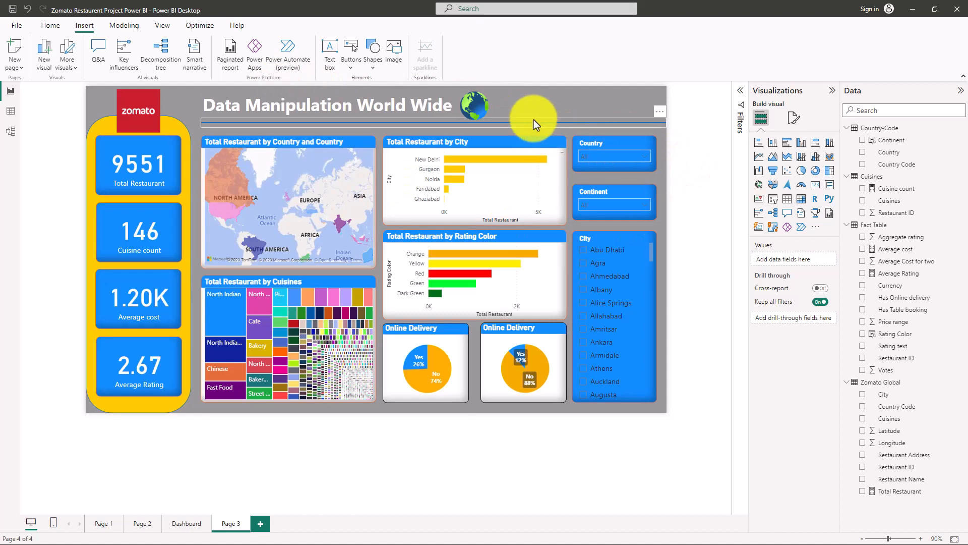
click(953, 539)
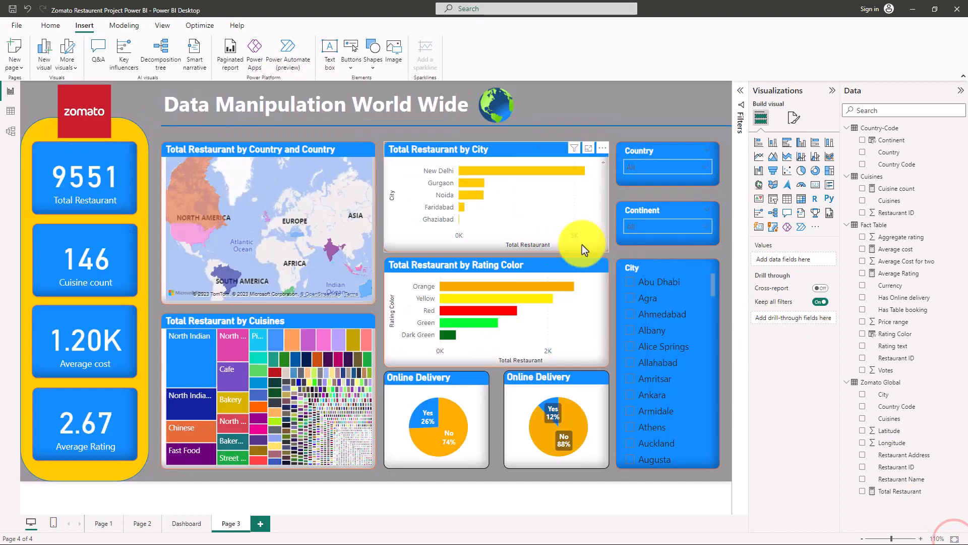